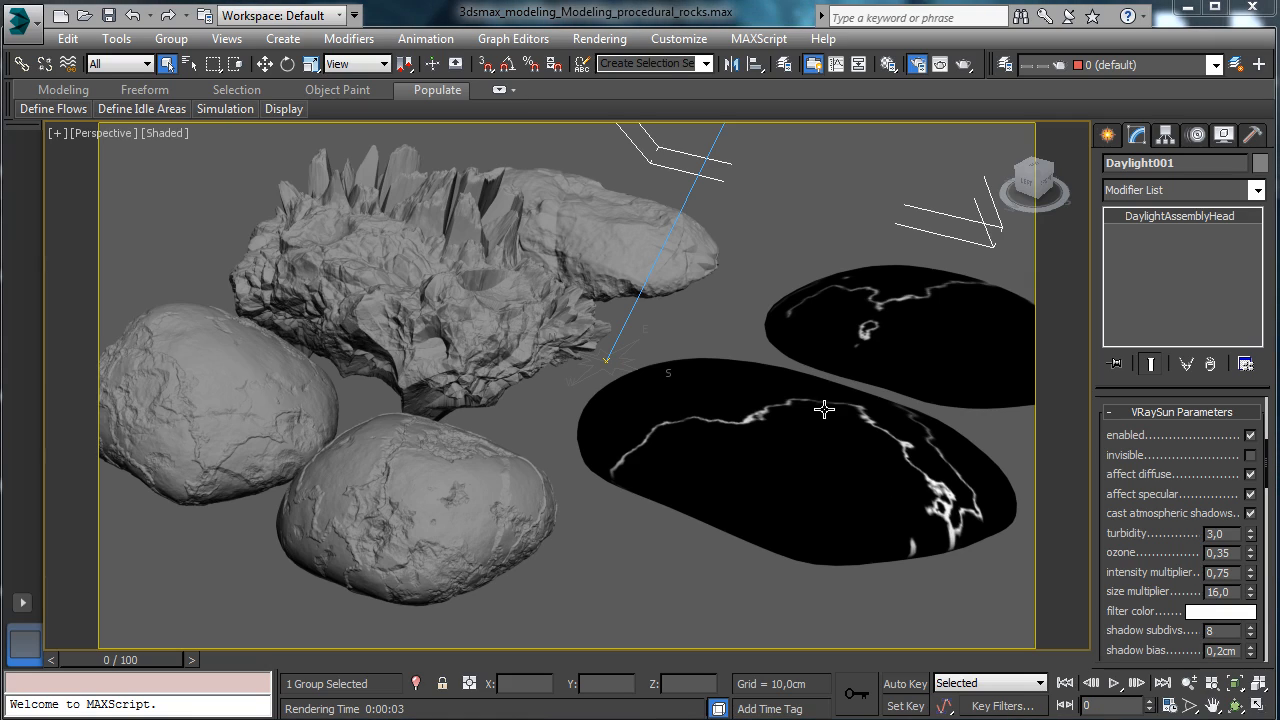
# - Select the large black pebble with the white vein and examine it from another angle
pyautogui.moveTo(820, 425); pyautogui.dragTo(1020, 506)
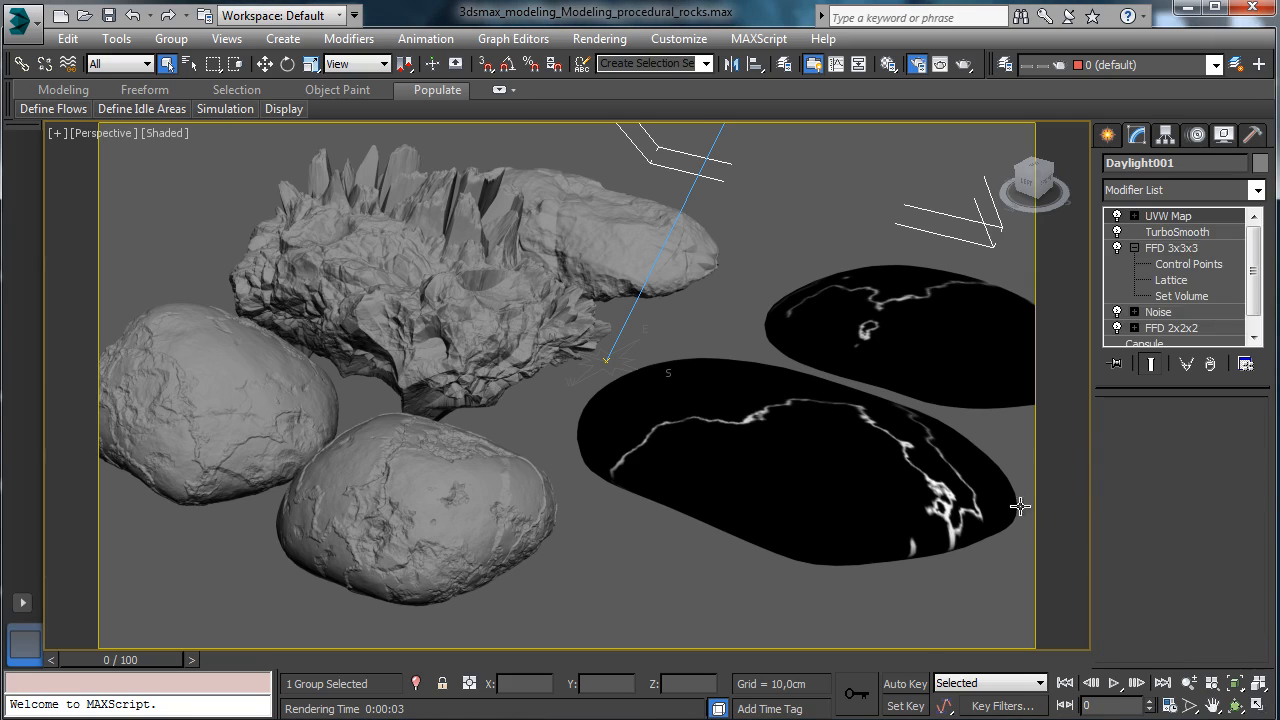
pyautogui.click(1234, 706)
pyautogui.moveTo(608, 450); pyautogui.dragTo(868, 416)
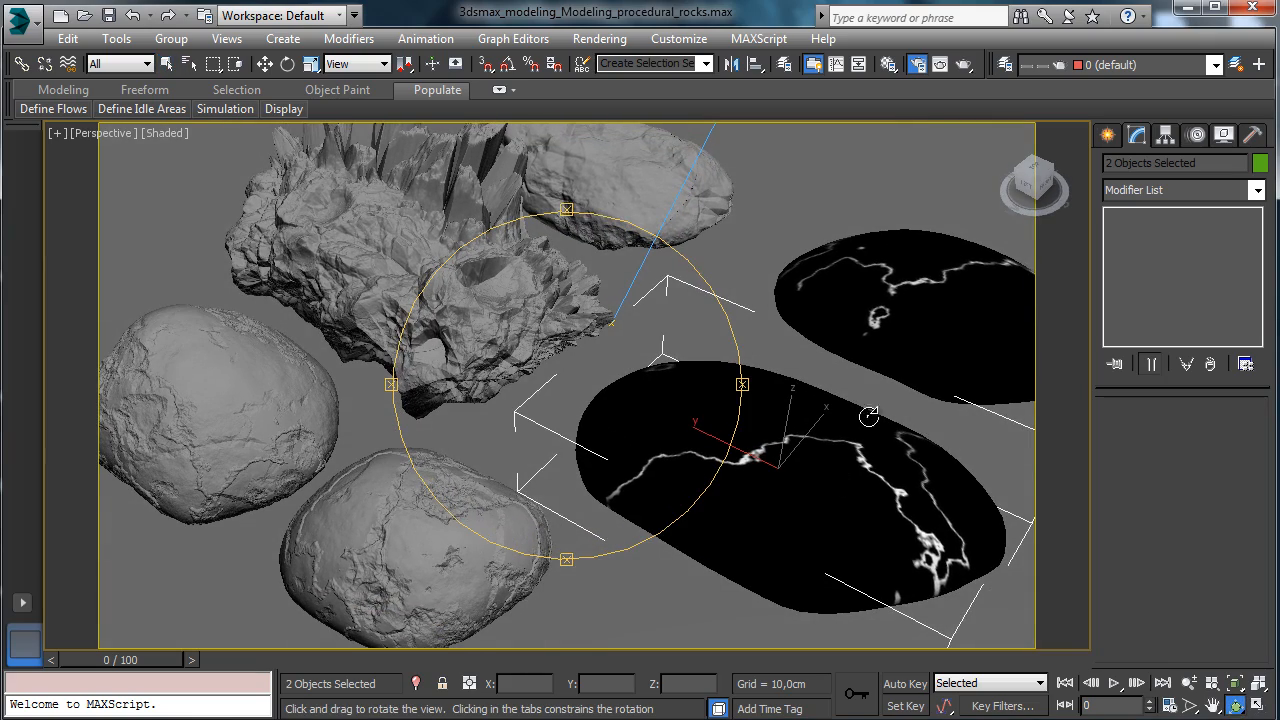
pyautogui.click(265, 64)
pyautogui.click(757, 450)
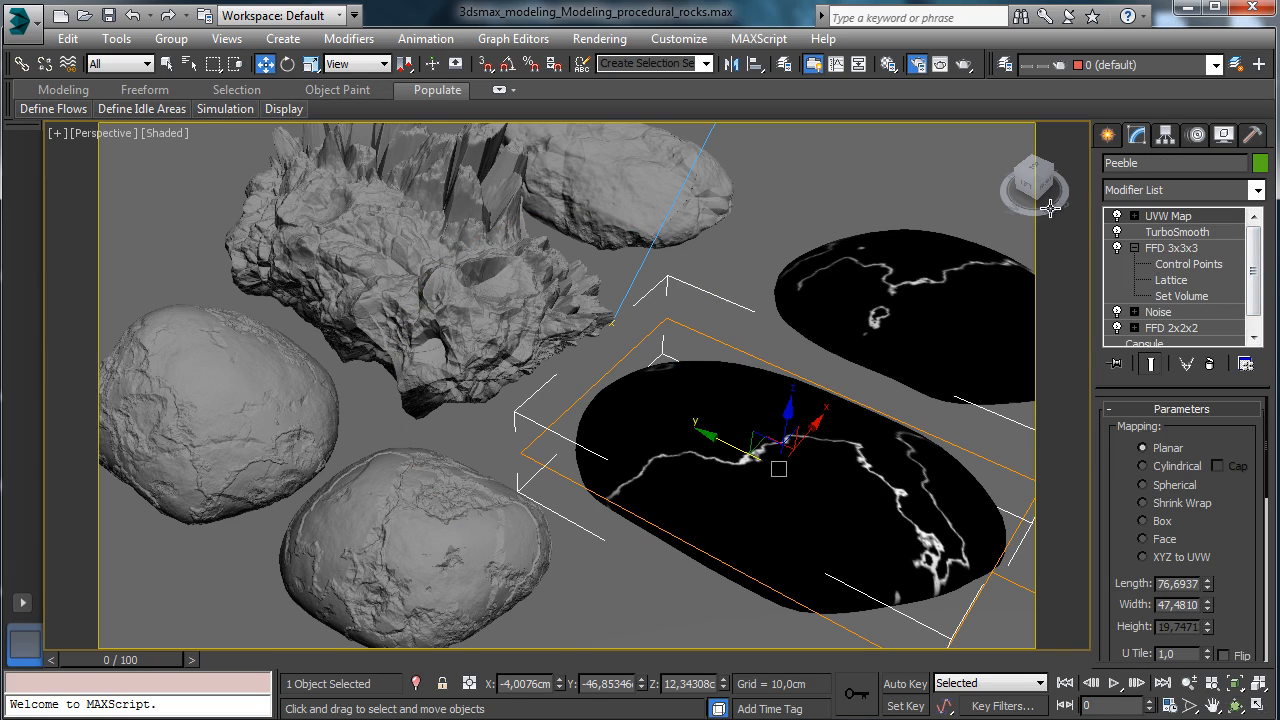
# - Select the elongated rock Rock_01, frame it in the view and examine it from the opposite side
pyautogui.click(676, 226)
pyautogui.click(1236, 705)
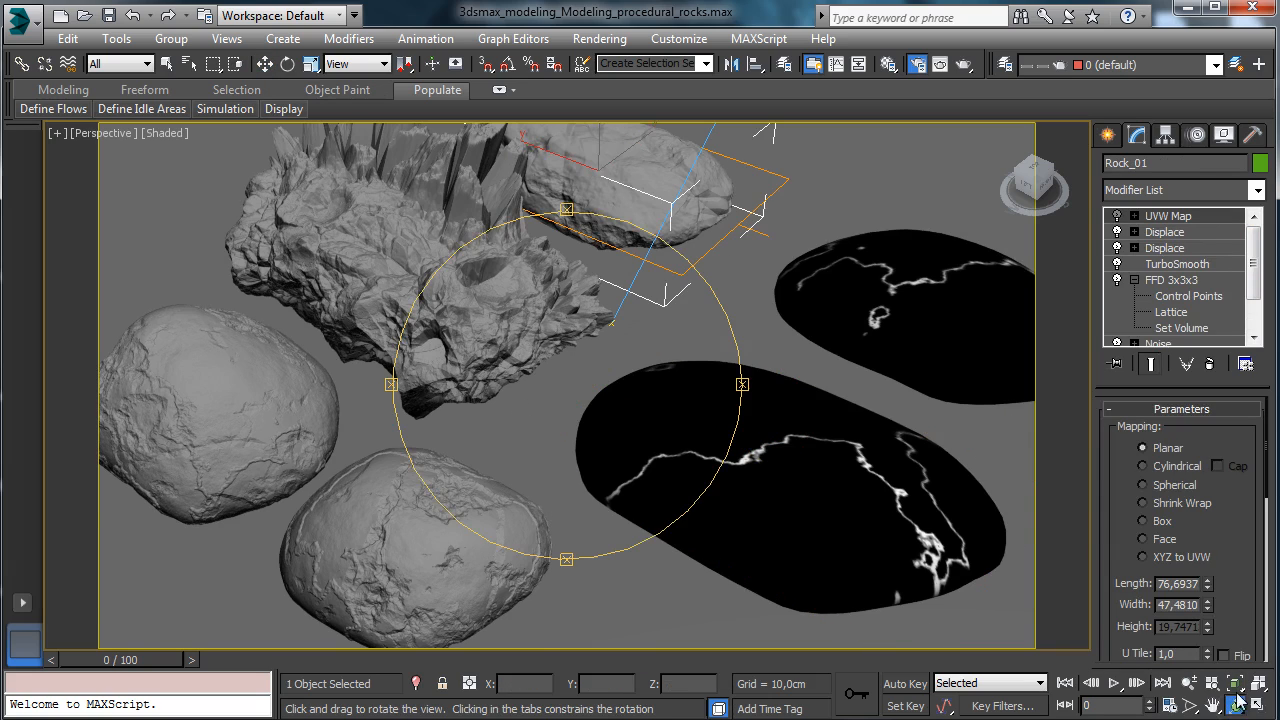
pyautogui.click(1234, 683)
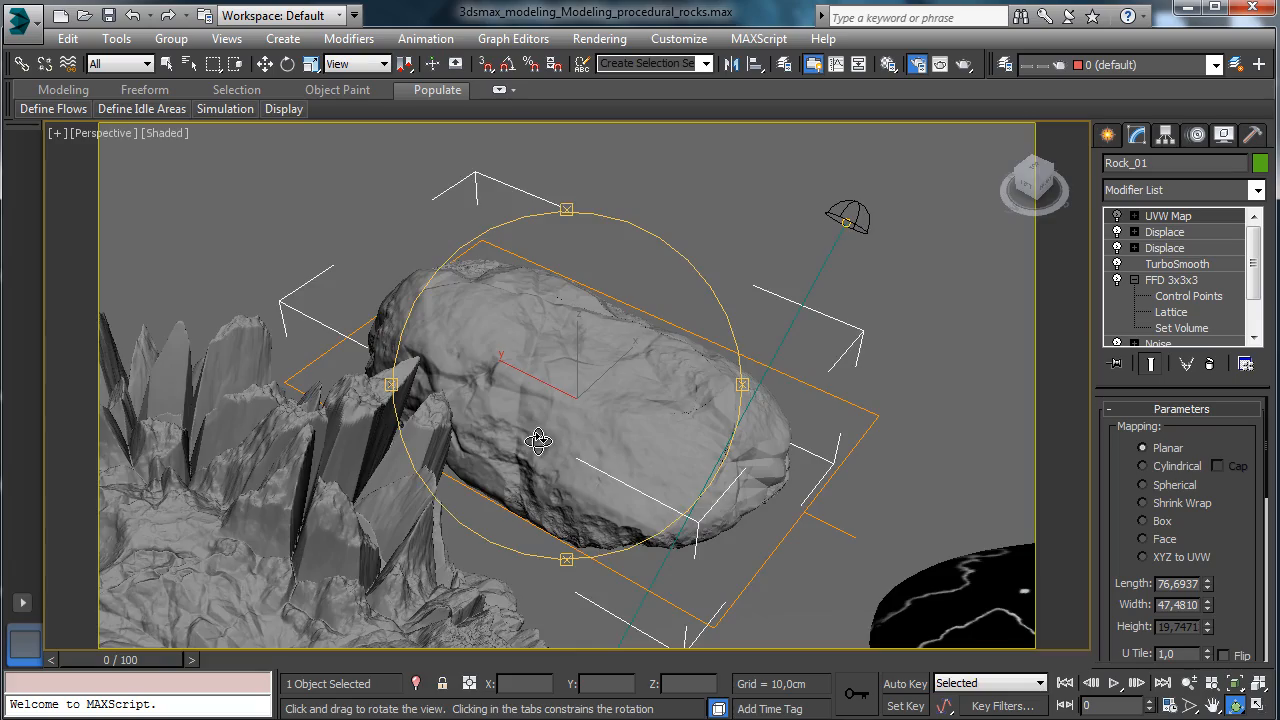
pyautogui.moveTo(538, 441); pyautogui.dragTo(725, 421)
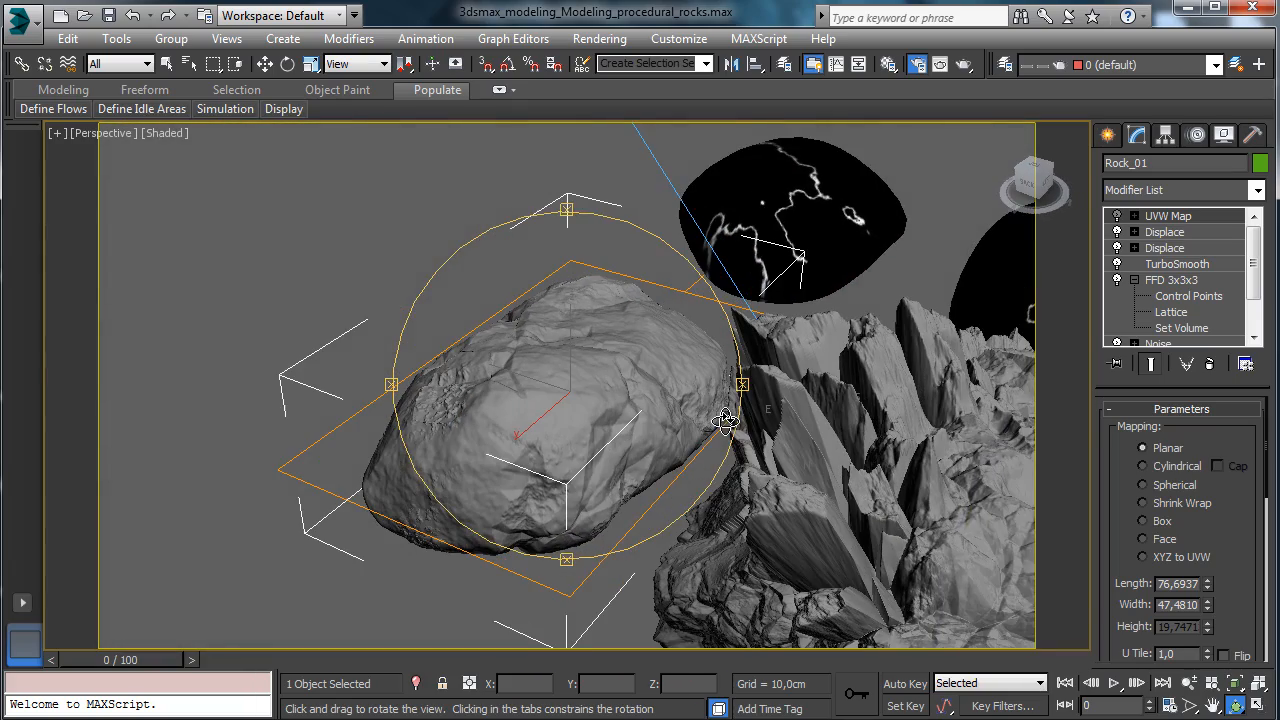
# - Isolate the crystal-covered rock Rock_Mineral, collapse its FFD 2x2x2 entry and examine its shape from several sides
pyautogui.click(1212, 705)
pyautogui.moveTo(934, 543); pyautogui.dragTo(536, 414)
pyautogui.click(265, 64)
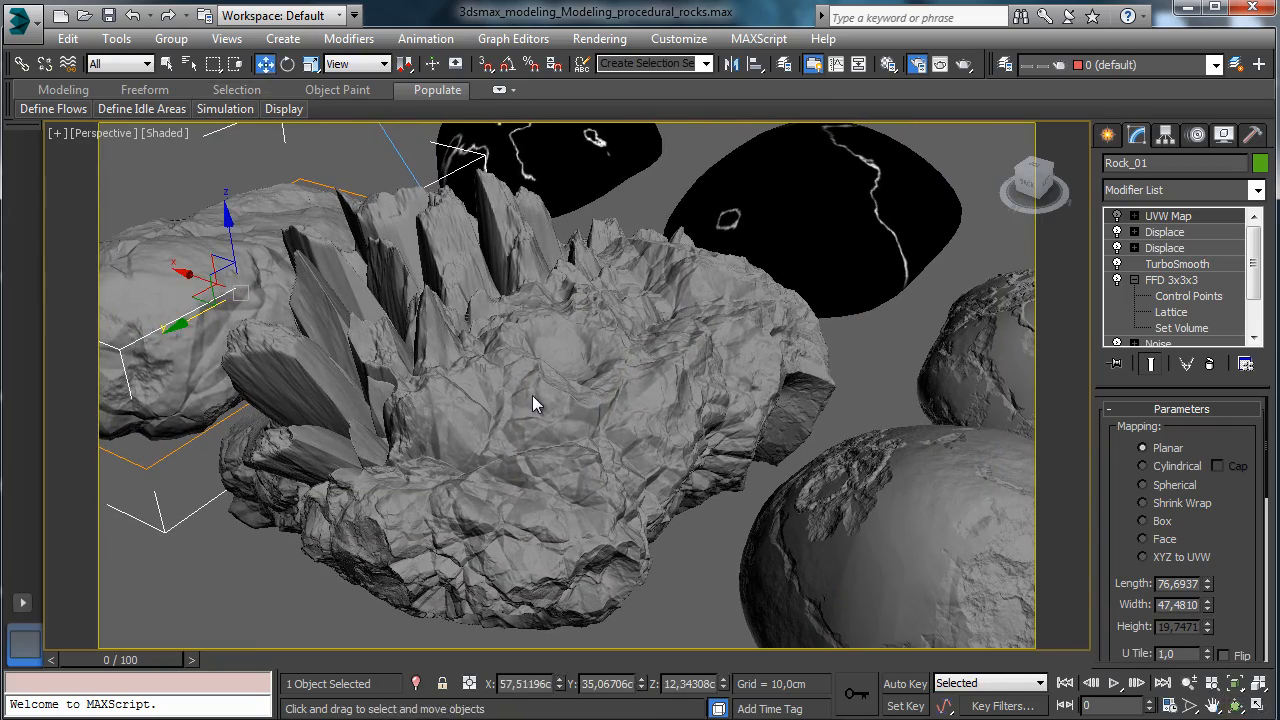
pyautogui.click(532, 395)
pyautogui.press('z')
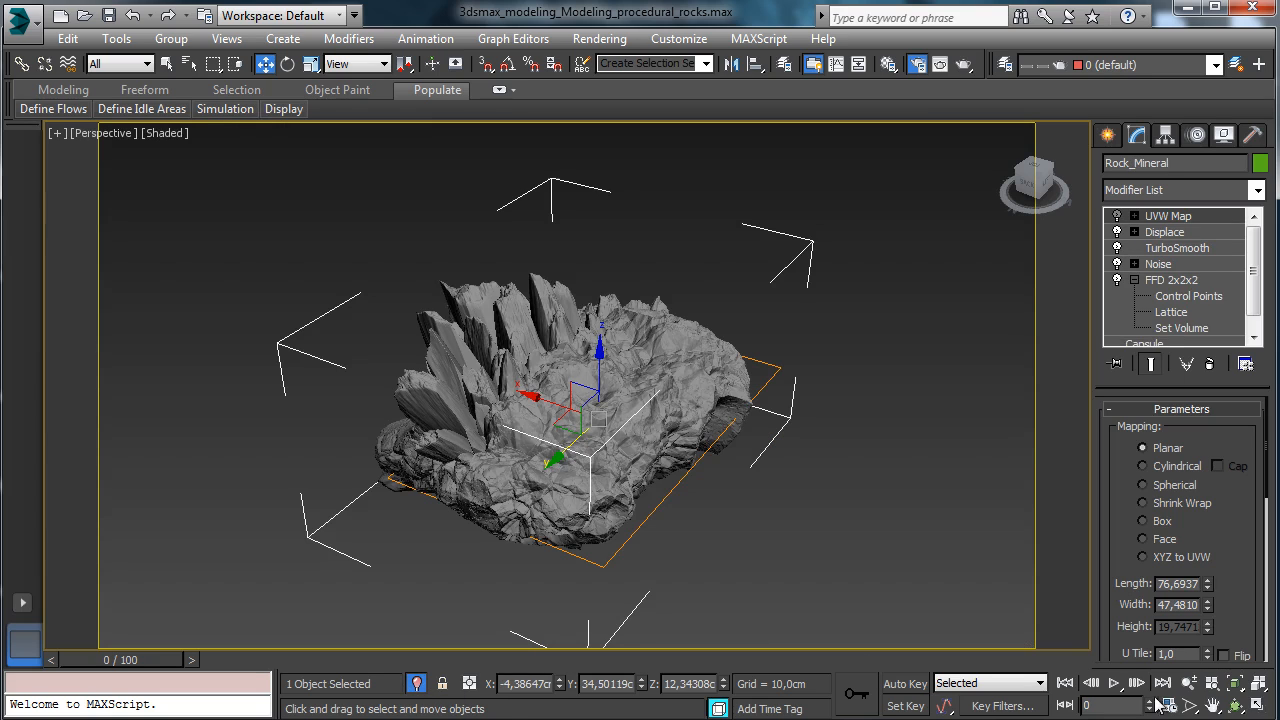
pyautogui.click(1188, 684)
pyautogui.moveTo(592, 440); pyautogui.dragTo(757, 374)
pyautogui.click(1236, 705)
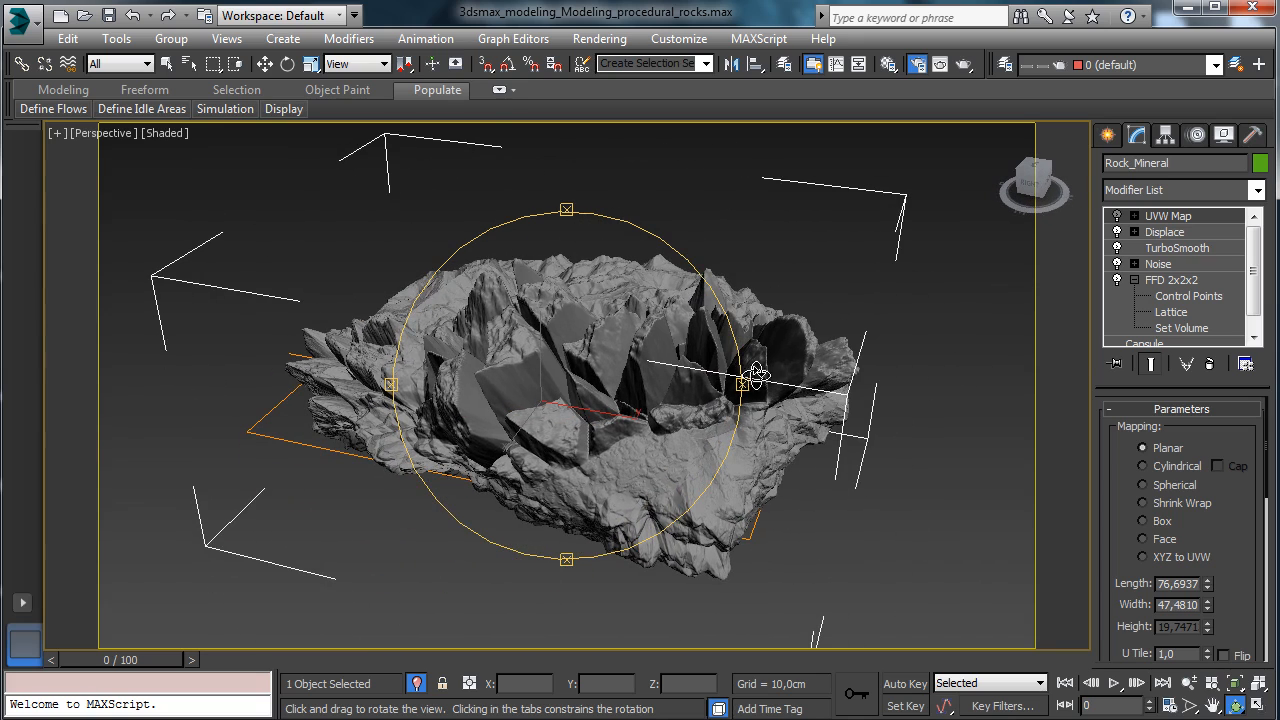
pyautogui.click(1134, 280)
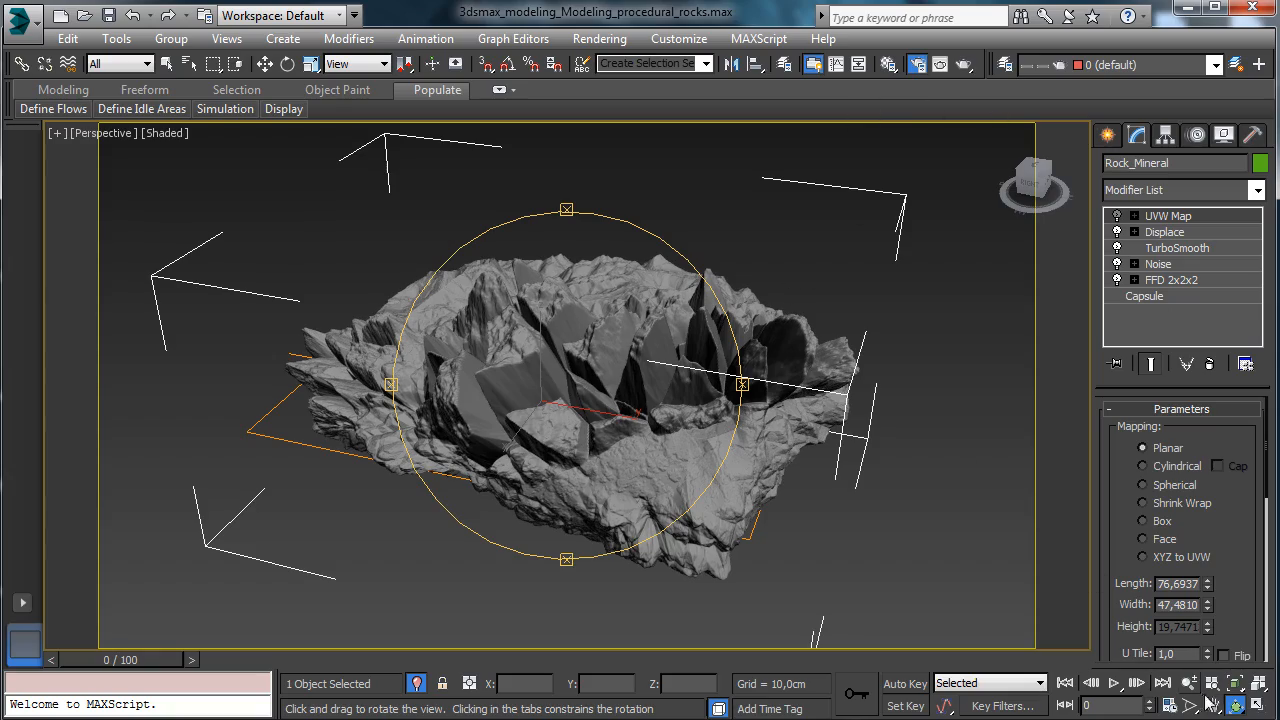
pyautogui.moveTo(537, 421); pyautogui.dragTo(966, 409)
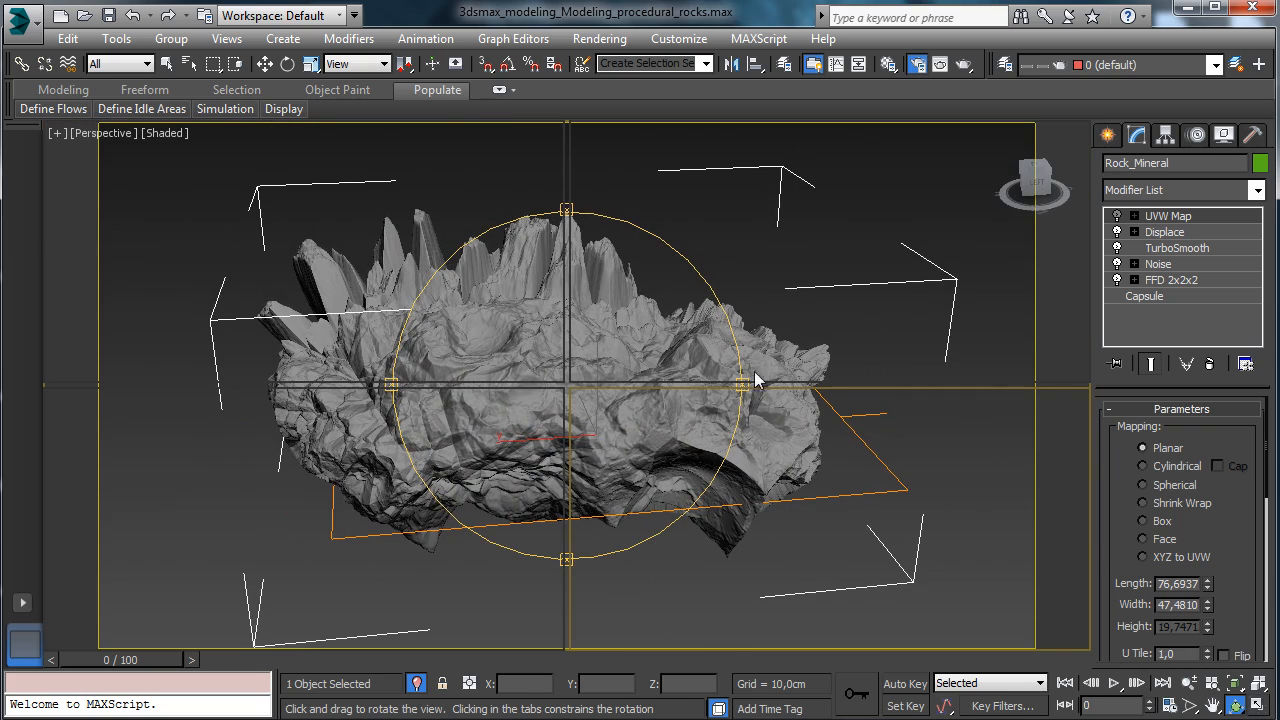
# - Switch to the four-viewport layout, undo the last view changes and end the isolation of the mineral rock
pyautogui.hotkey('alt', 'w')
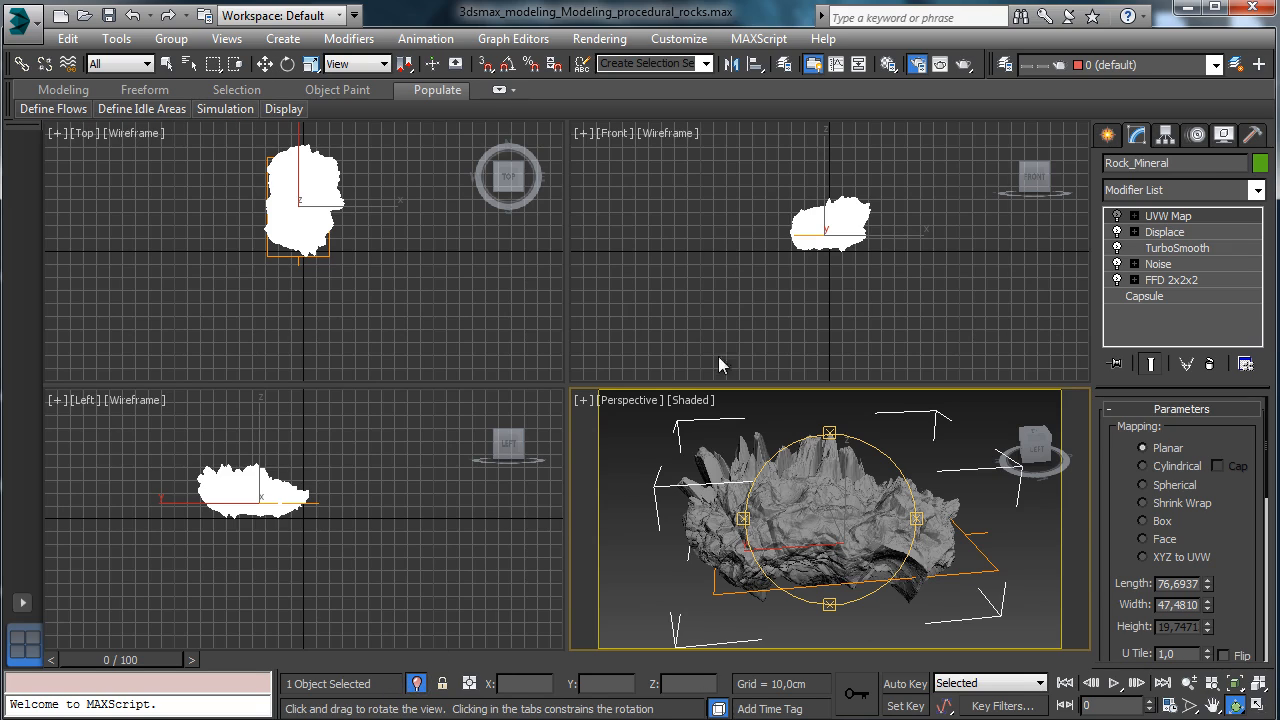
pyautogui.hotkey('shift', 'z')
pyautogui.hotkey('shift', 'z')
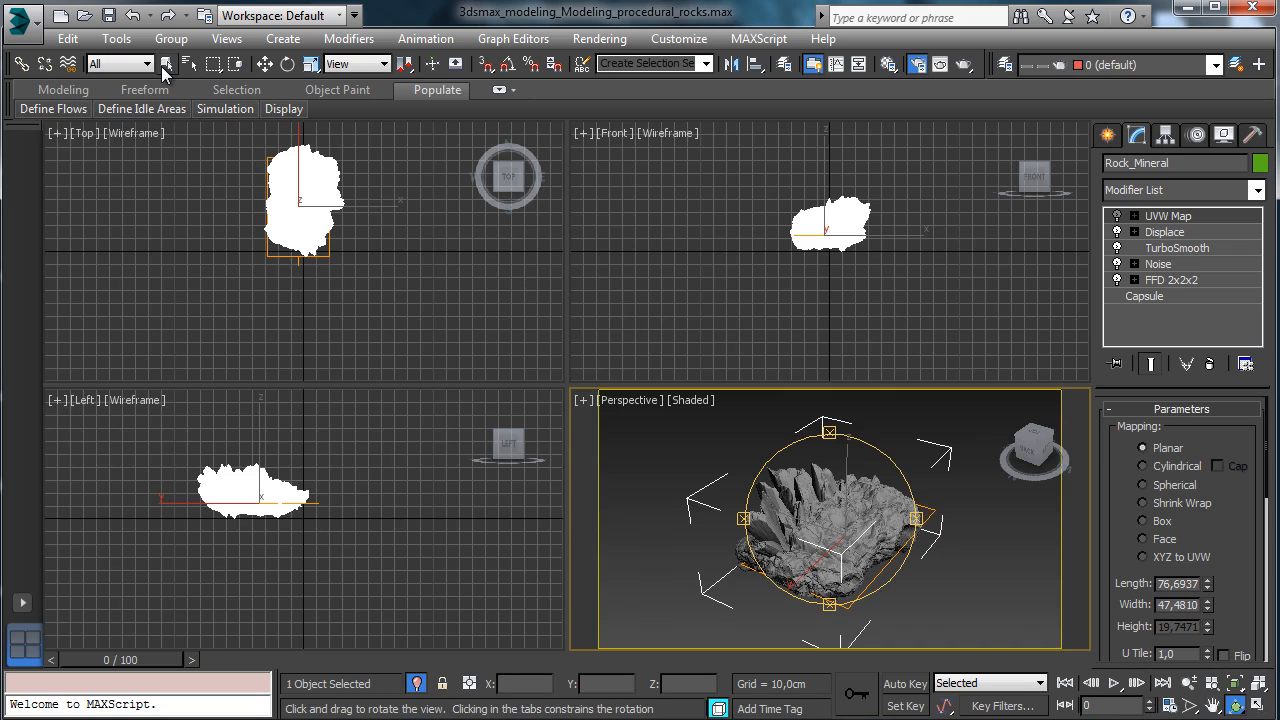
pyautogui.click(416, 684)
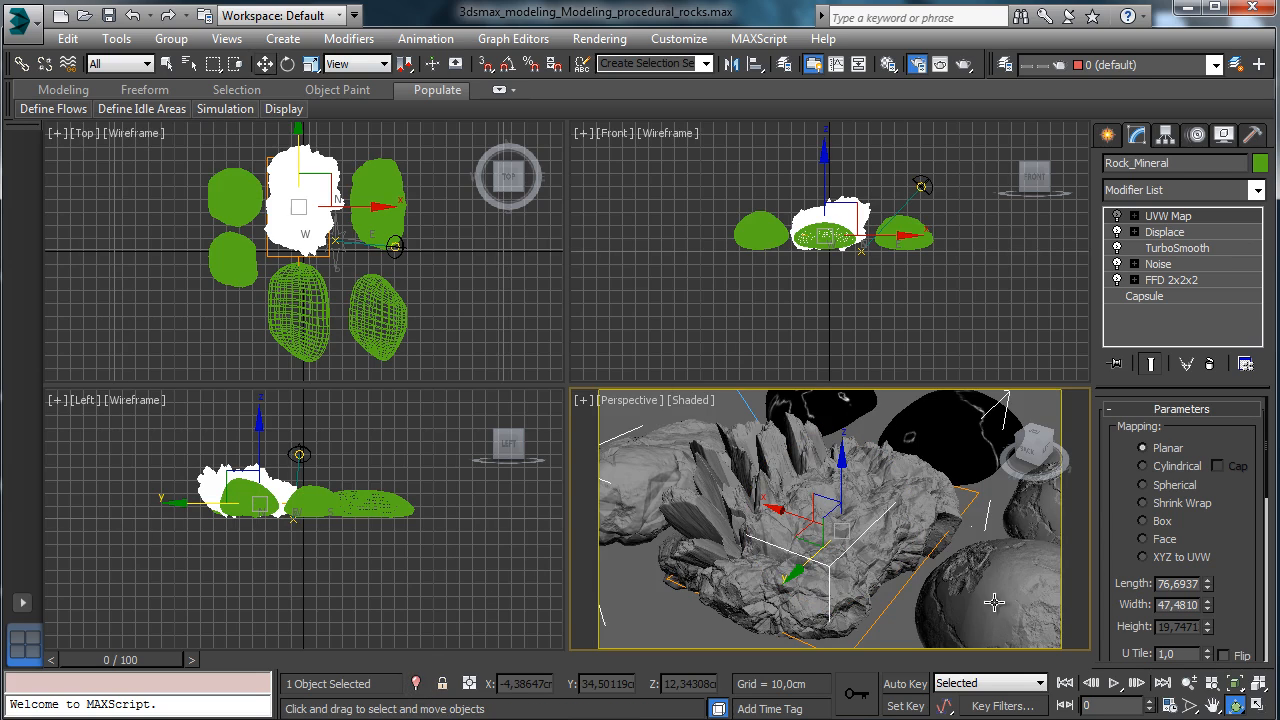
pyautogui.press('w')
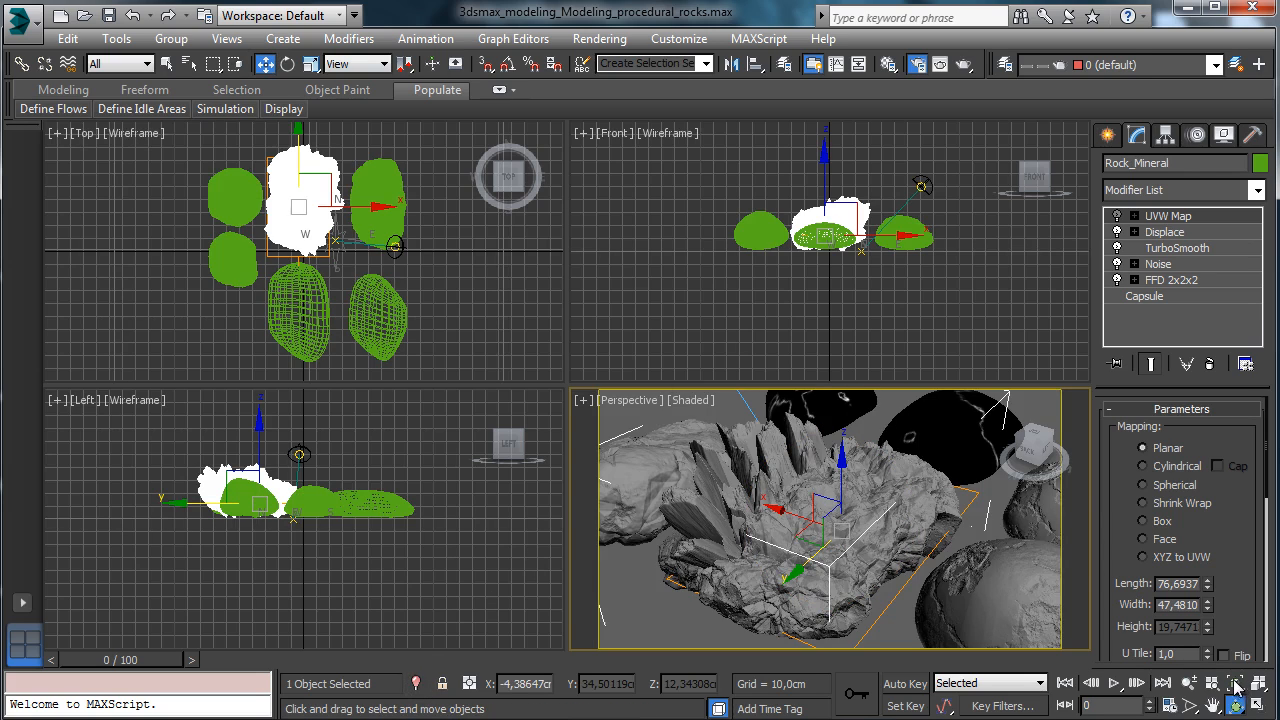
# - Frame the rounded rock Rock_Simple in a maximized perspective view and examine its cracked surface up close
pyautogui.click(1236, 685)
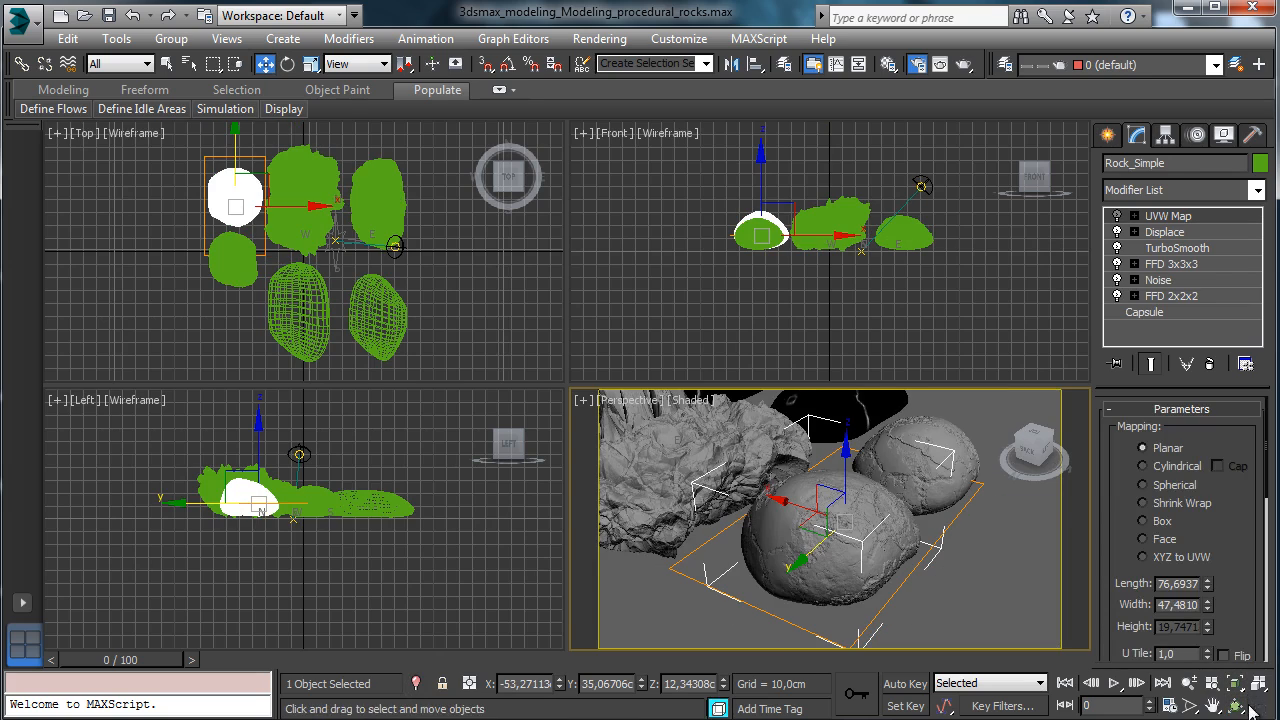
pyautogui.click(1259, 706)
pyautogui.click(1236, 706)
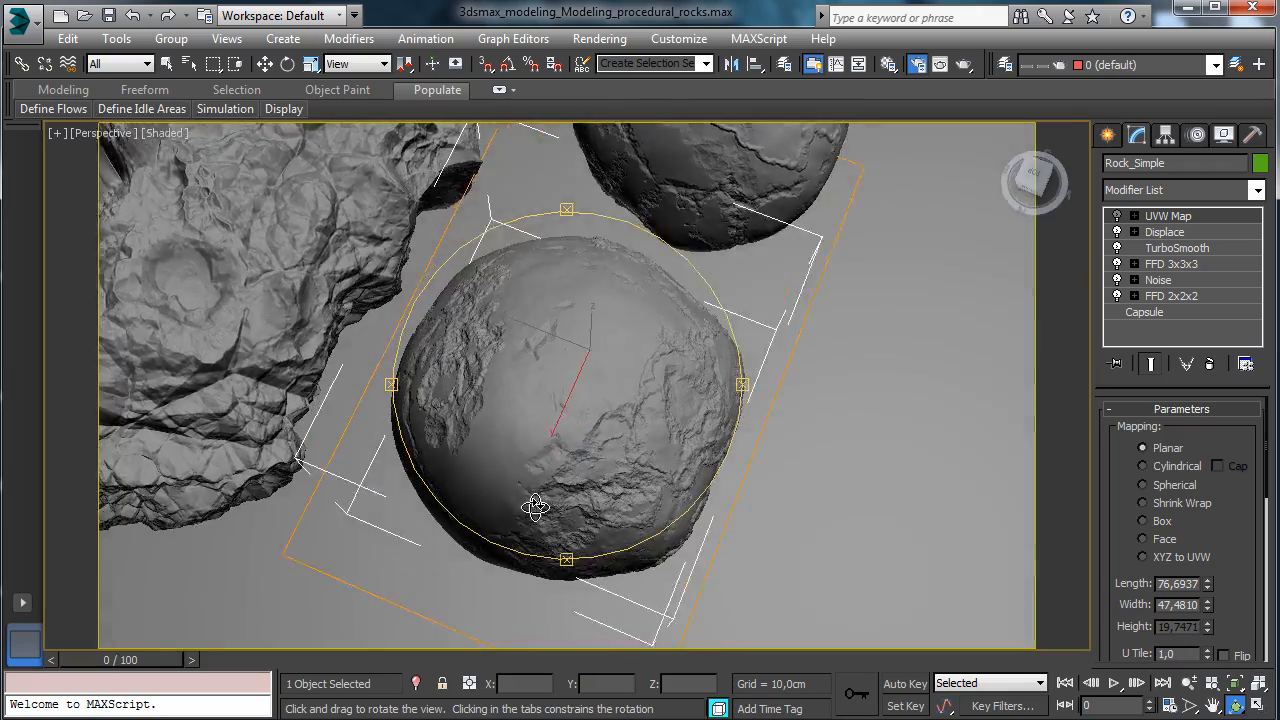
pyautogui.moveTo(535, 507); pyautogui.dragTo(620, 471)
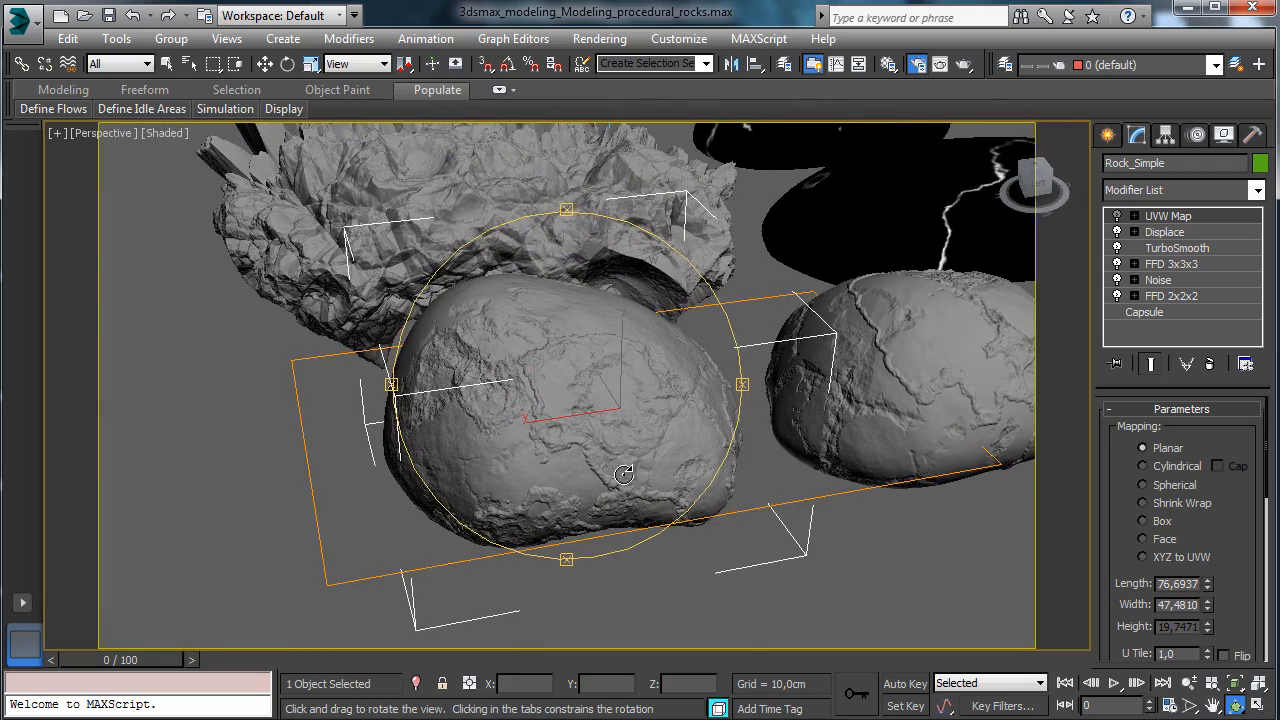
pyautogui.click(1189, 683)
pyautogui.moveTo(612, 424)
pyautogui.mouseDown()
pyautogui.moveTo(607, 398)
pyautogui.moveTo(629, 420)
pyautogui.mouseUp()
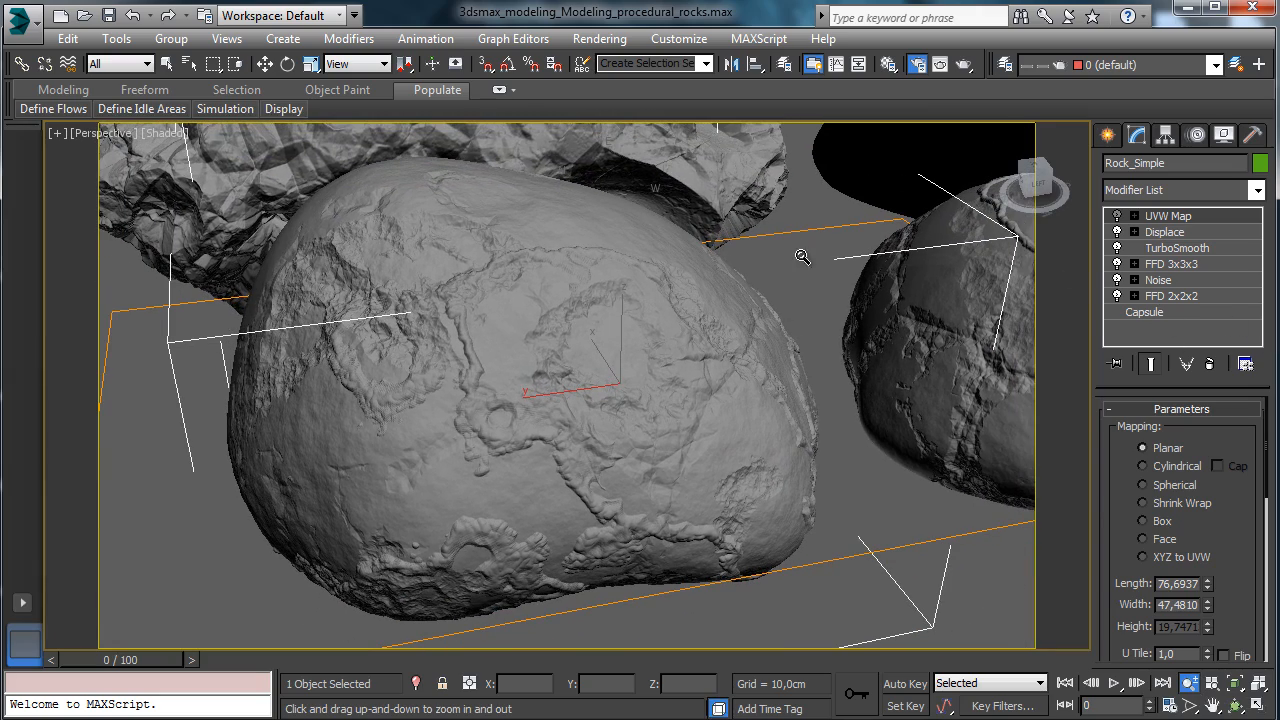
# - Examine the composite map layers of the rock material in the Material Editor and close the editor
pyautogui.click(886, 64)
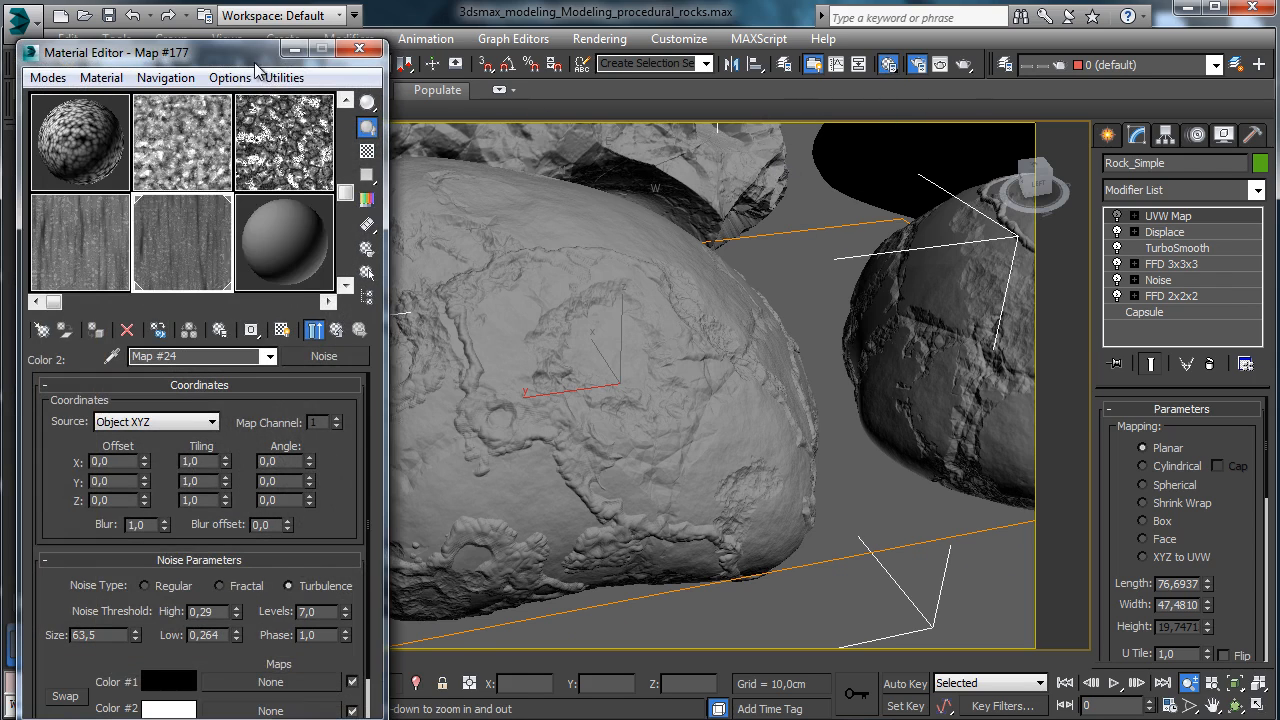
pyautogui.click(288, 138)
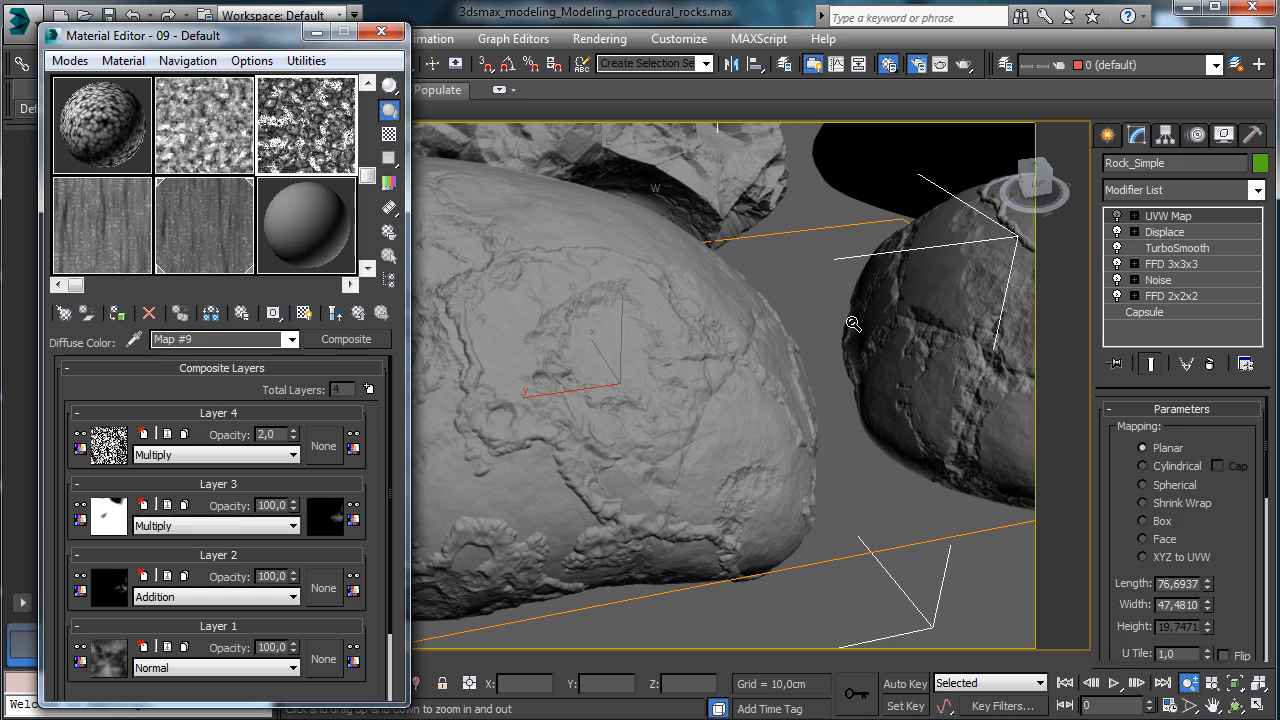
pyautogui.click(381, 31)
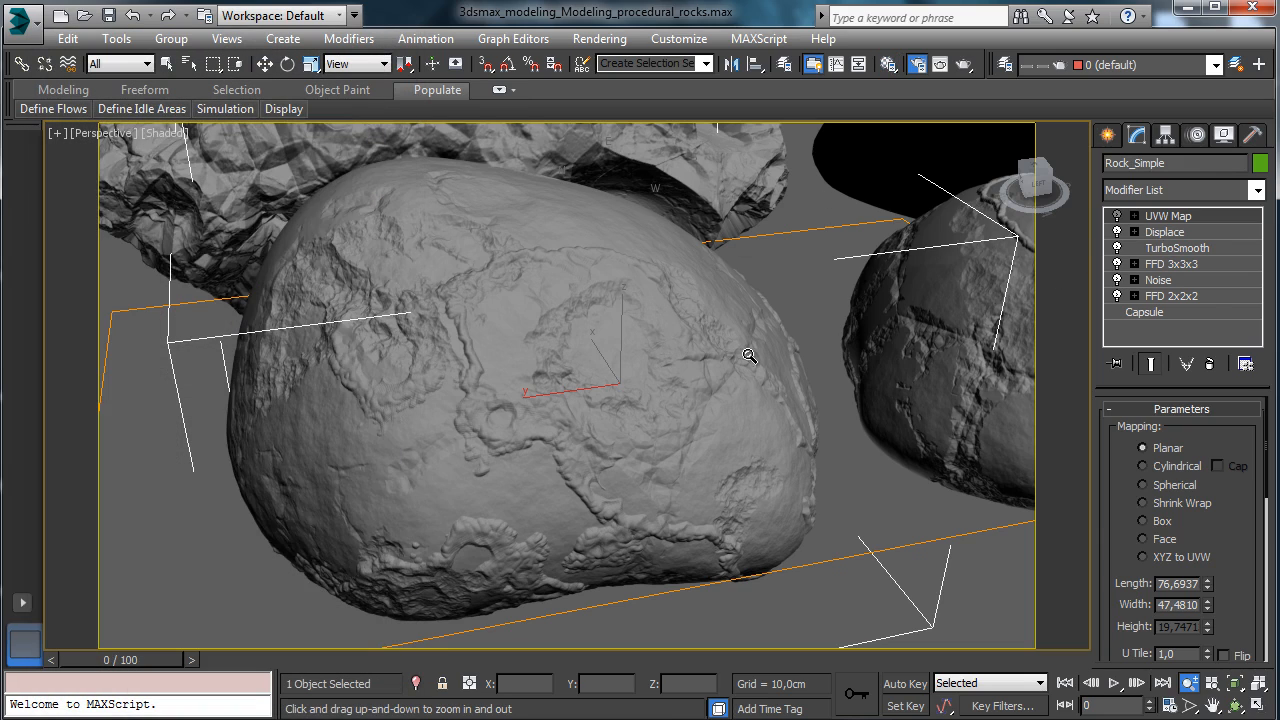
# - Examine the two rounded rocks side by side from a wider view
pyautogui.moveTo(749, 355); pyautogui.dragTo(716, 410)
pyautogui.click(1212, 706)
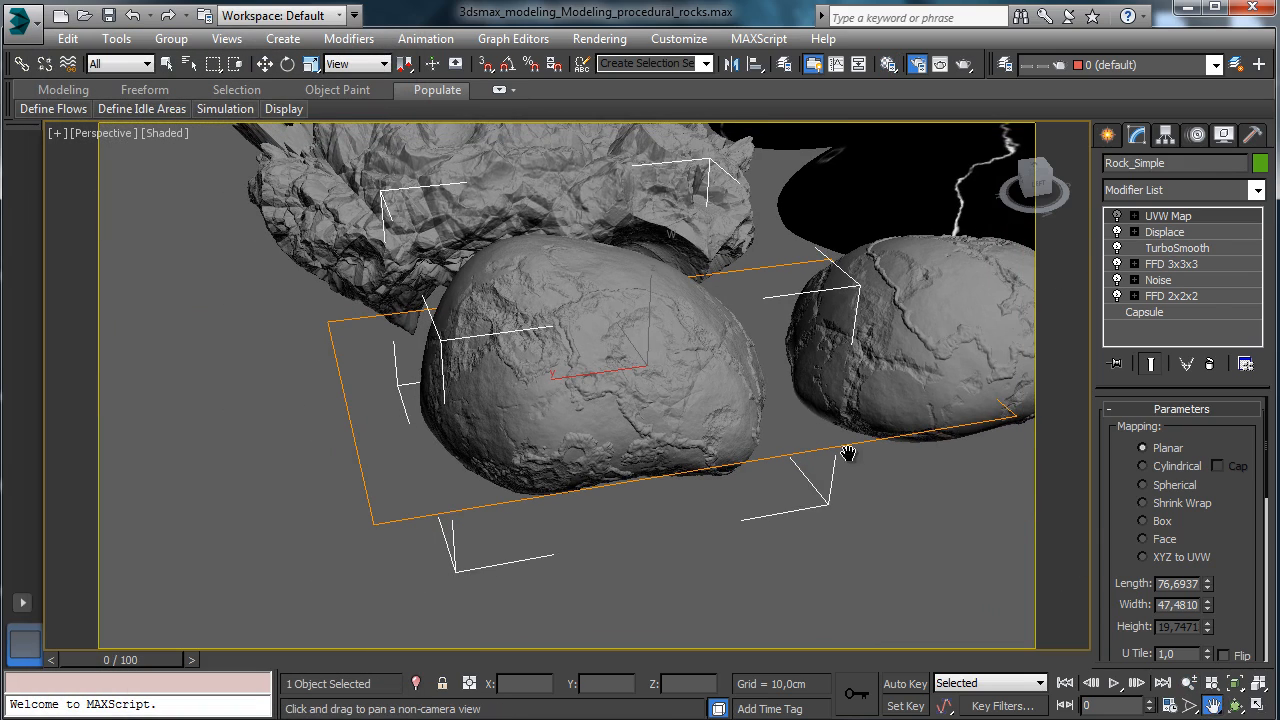
pyautogui.moveTo(848, 454); pyautogui.dragTo(668, 470)
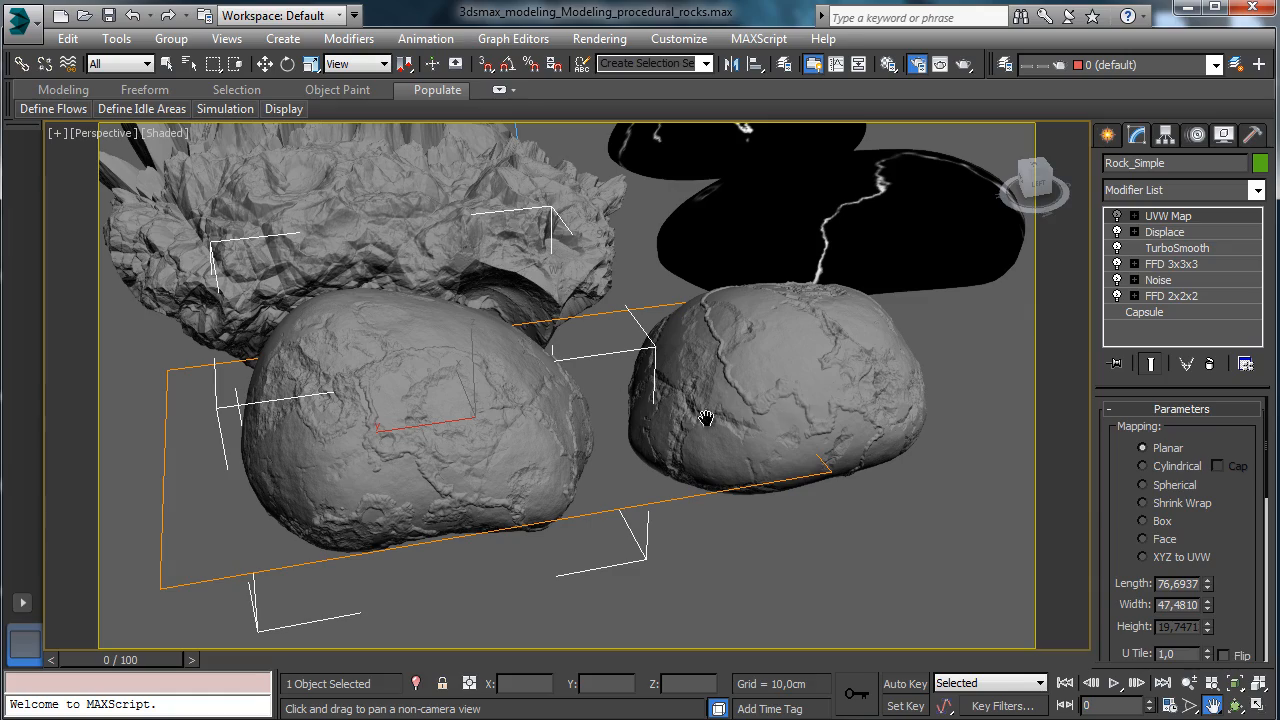
pyautogui.click(1235, 706)
pyautogui.moveTo(671, 420); pyautogui.dragTo(597, 388)
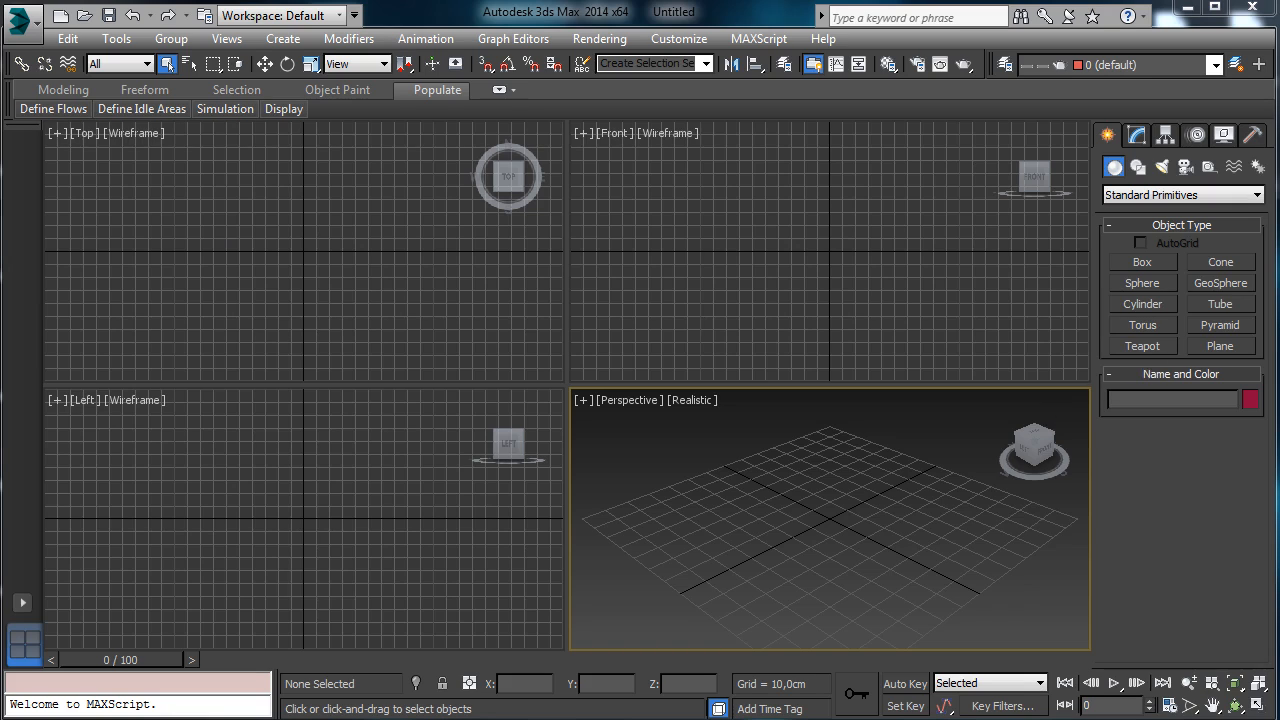
# - Create a plane in the perspective view and set its length and width to 300 cm
pyautogui.click(1220, 345)
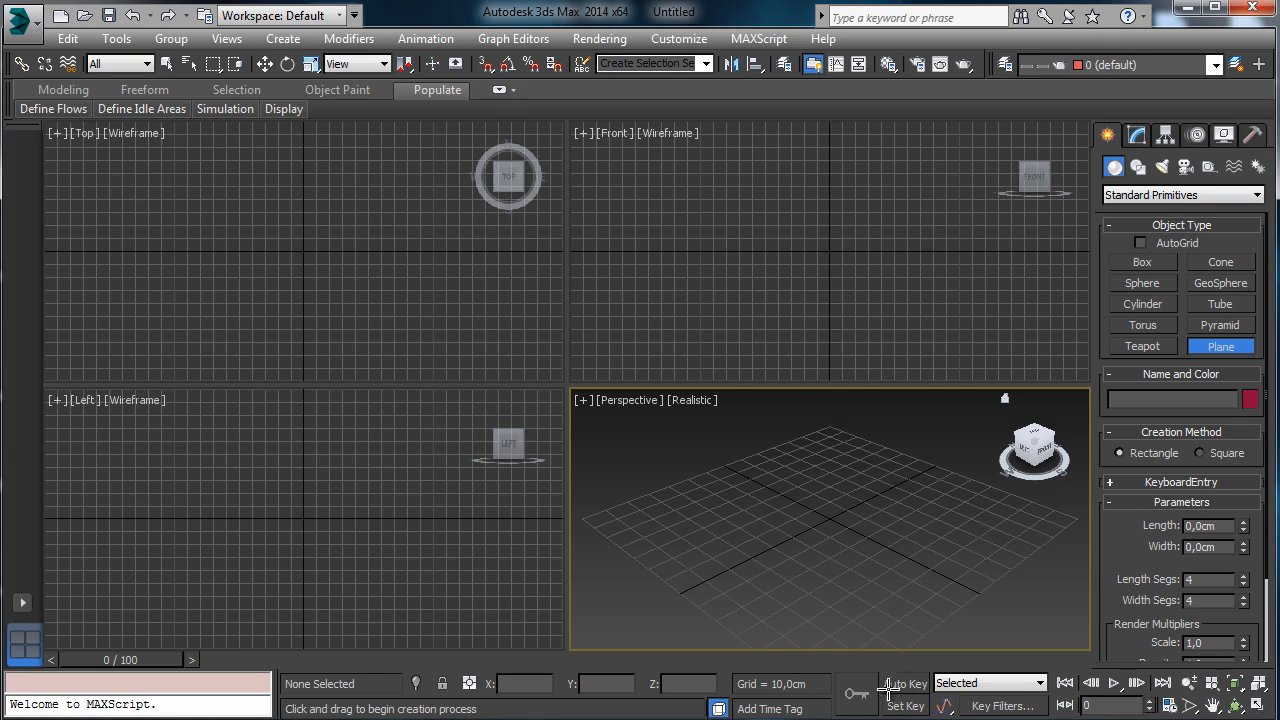
pyautogui.moveTo(888, 689); pyautogui.dragTo(843, 711)
pyautogui.click(1138, 141)
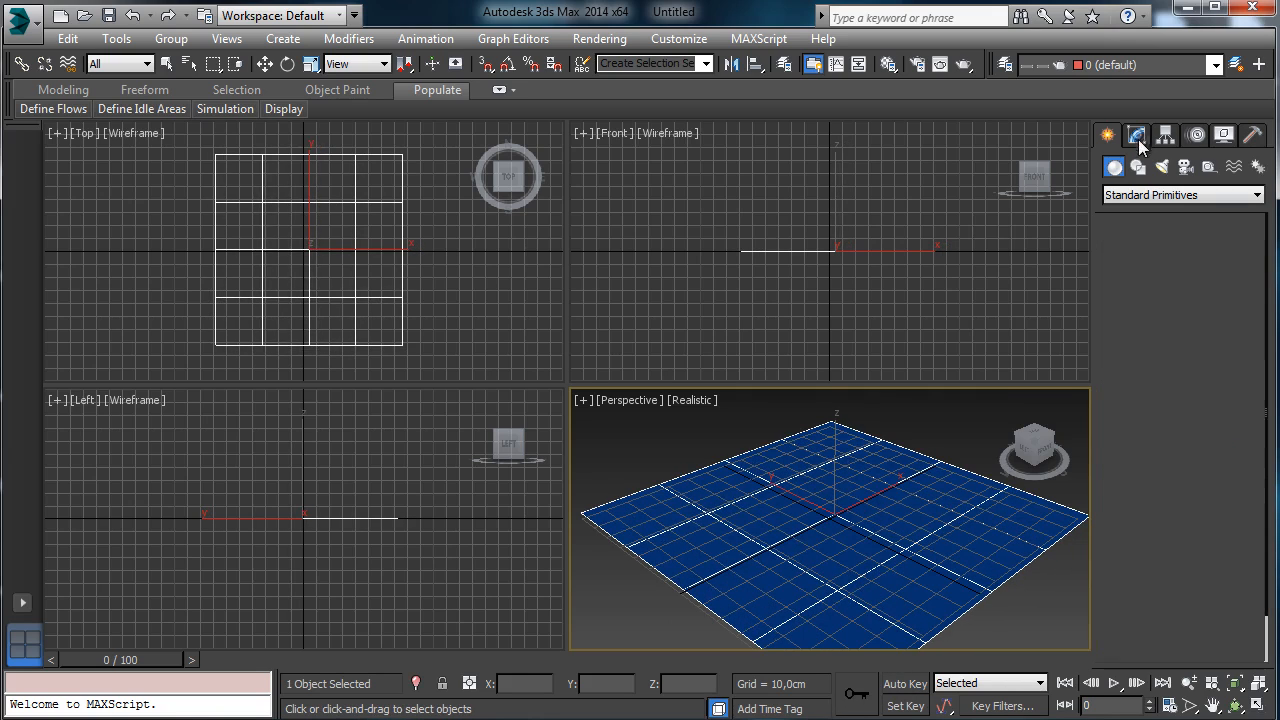
pyautogui.doubleClick(1224, 432)
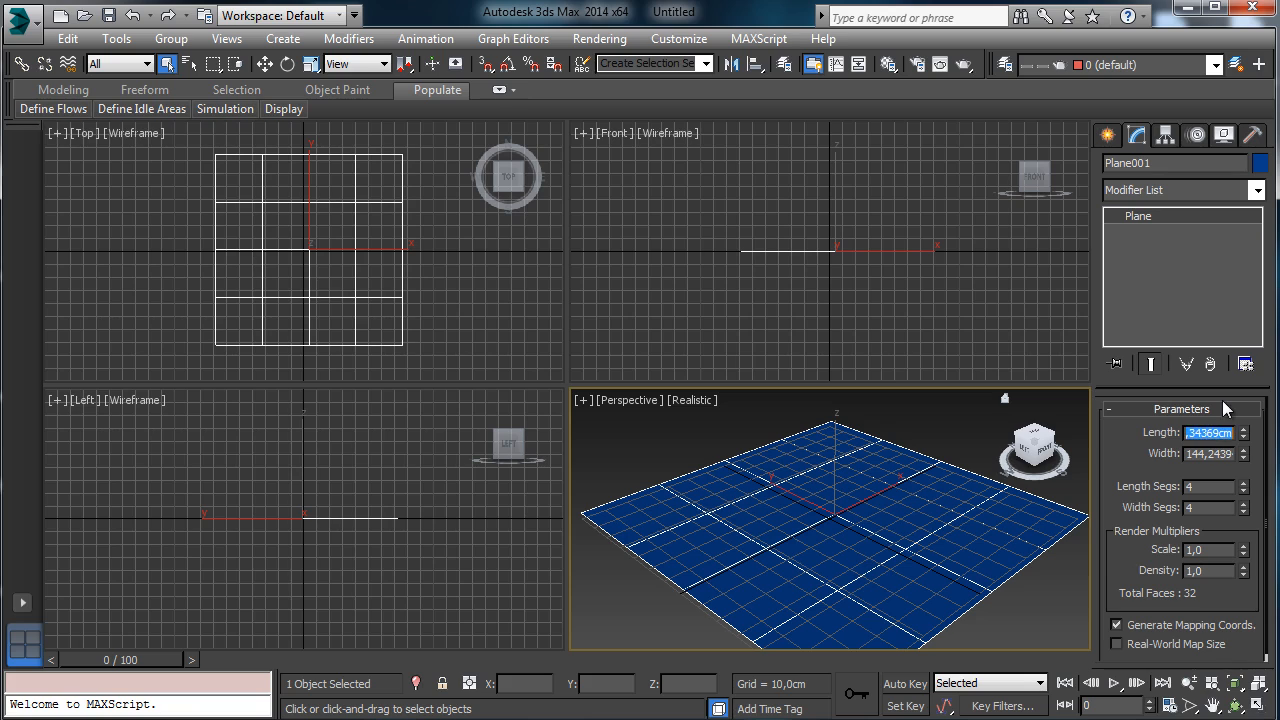
pyautogui.write('300')
pyautogui.press('Tab')
pyautogui.write('30')
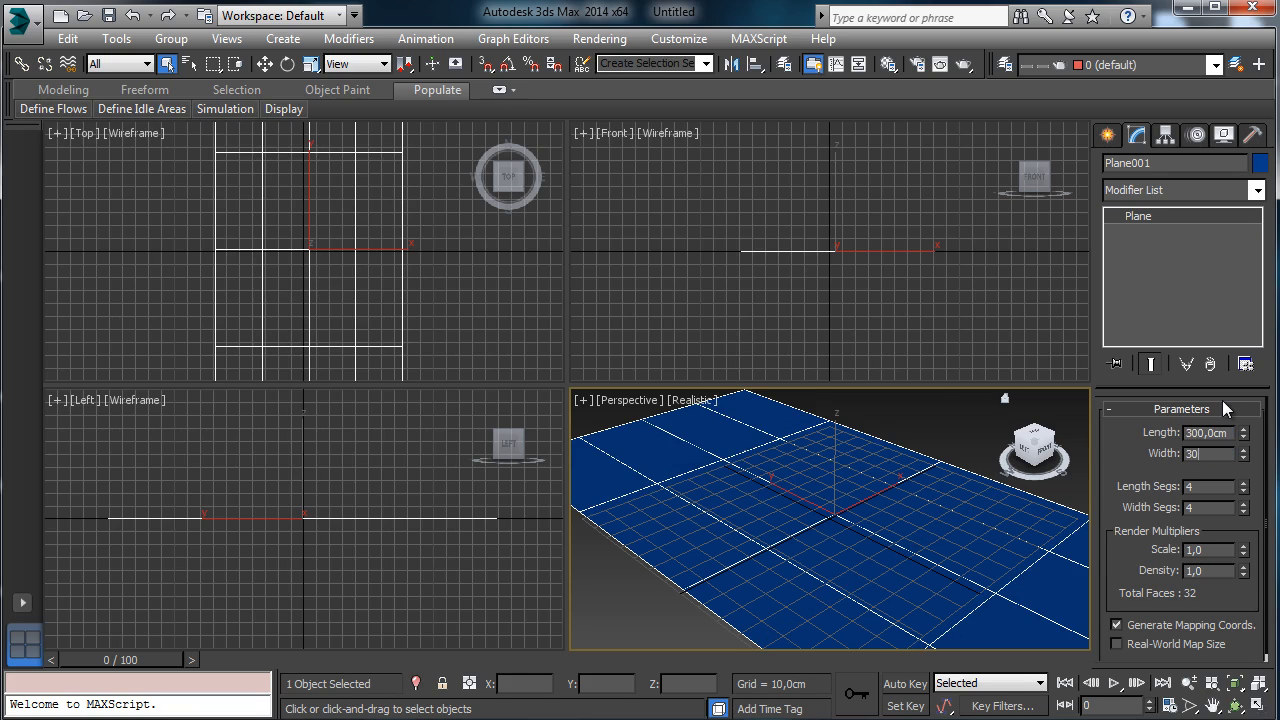
pyautogui.press('Tab')
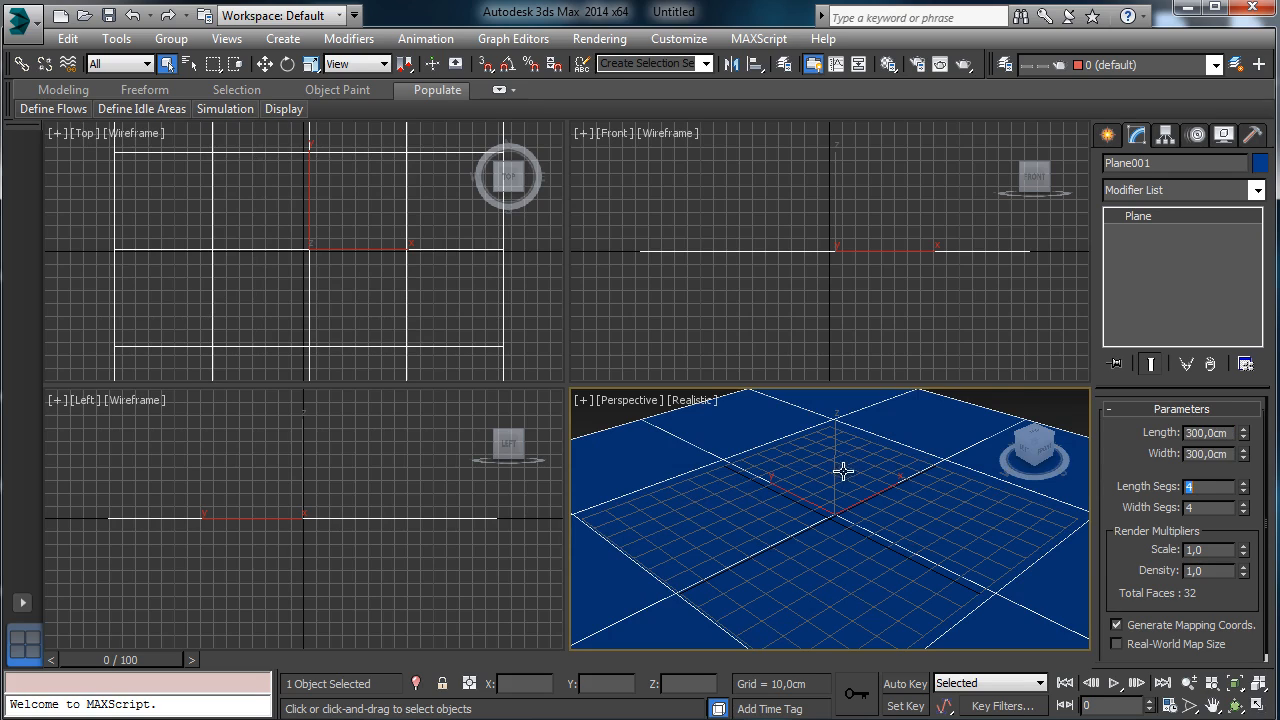
# - Hide the grid in the perspective view and rename the plane Ground
pyautogui.press('g')
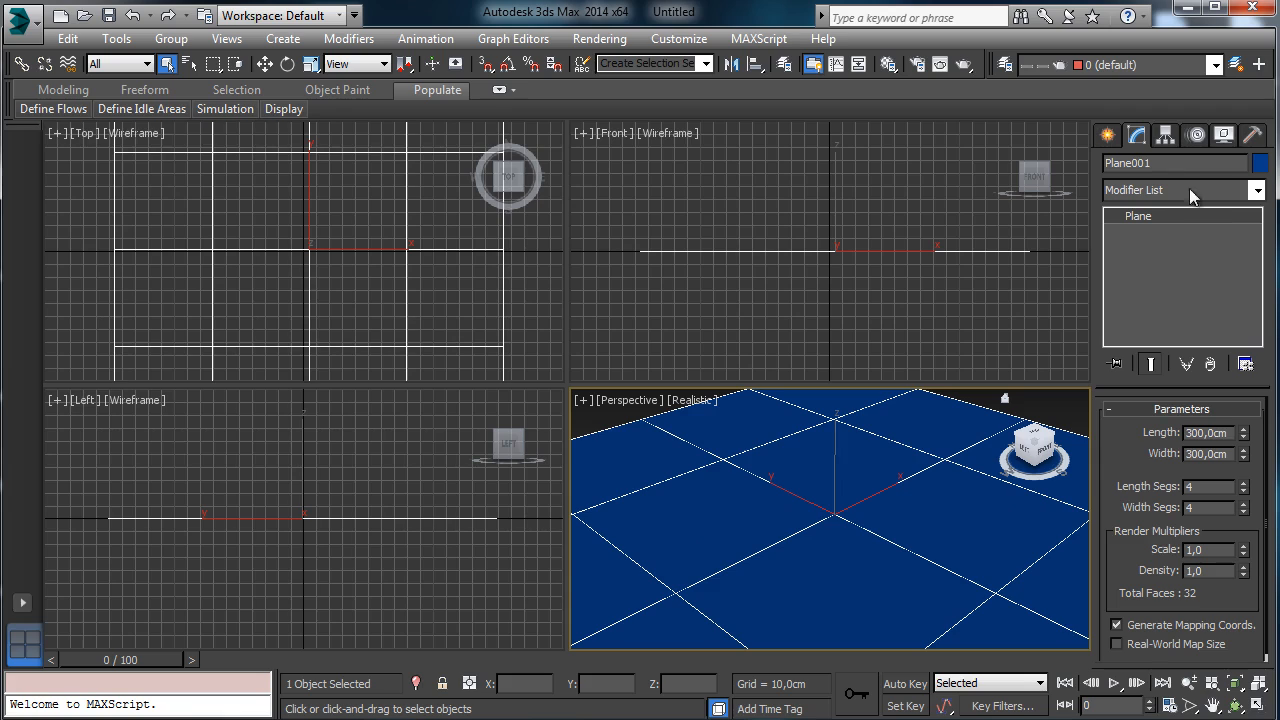
pyautogui.click(1150, 163)
pyautogui.write('Ground')
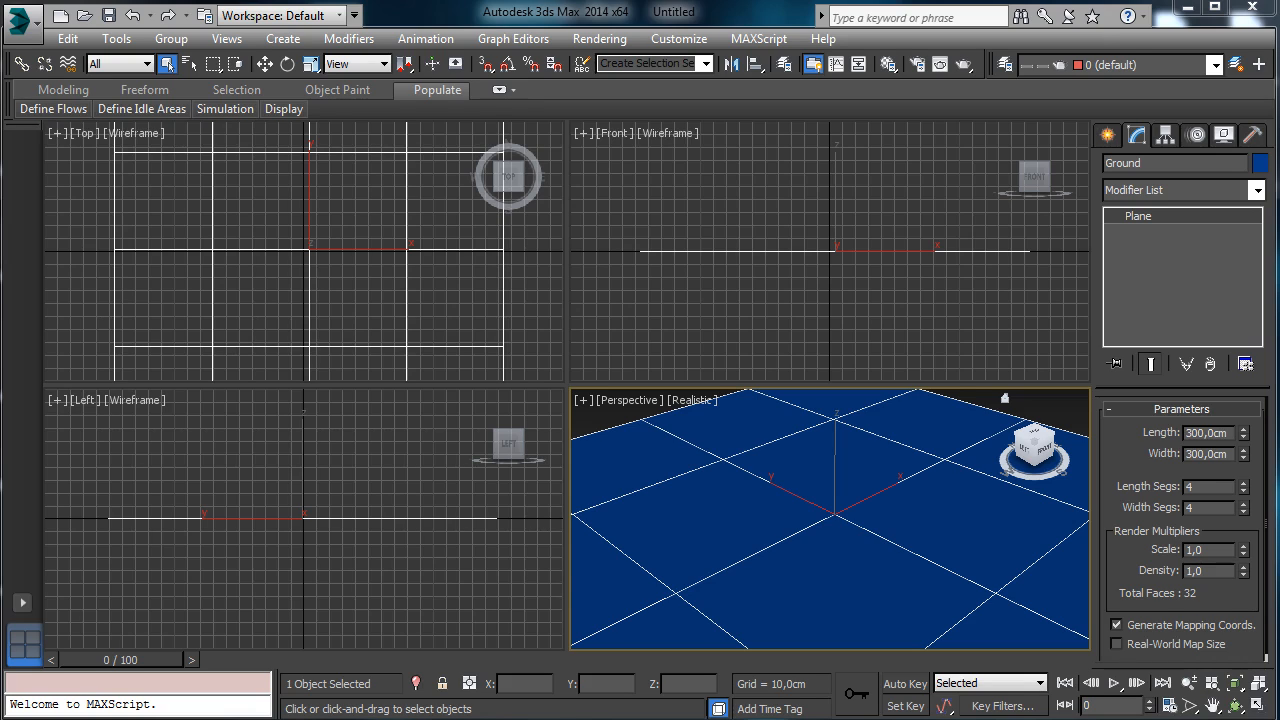
# - Create a capsule in the front view, about 15.4 cm in radius and 54 cm long
pyautogui.click(1108, 134)
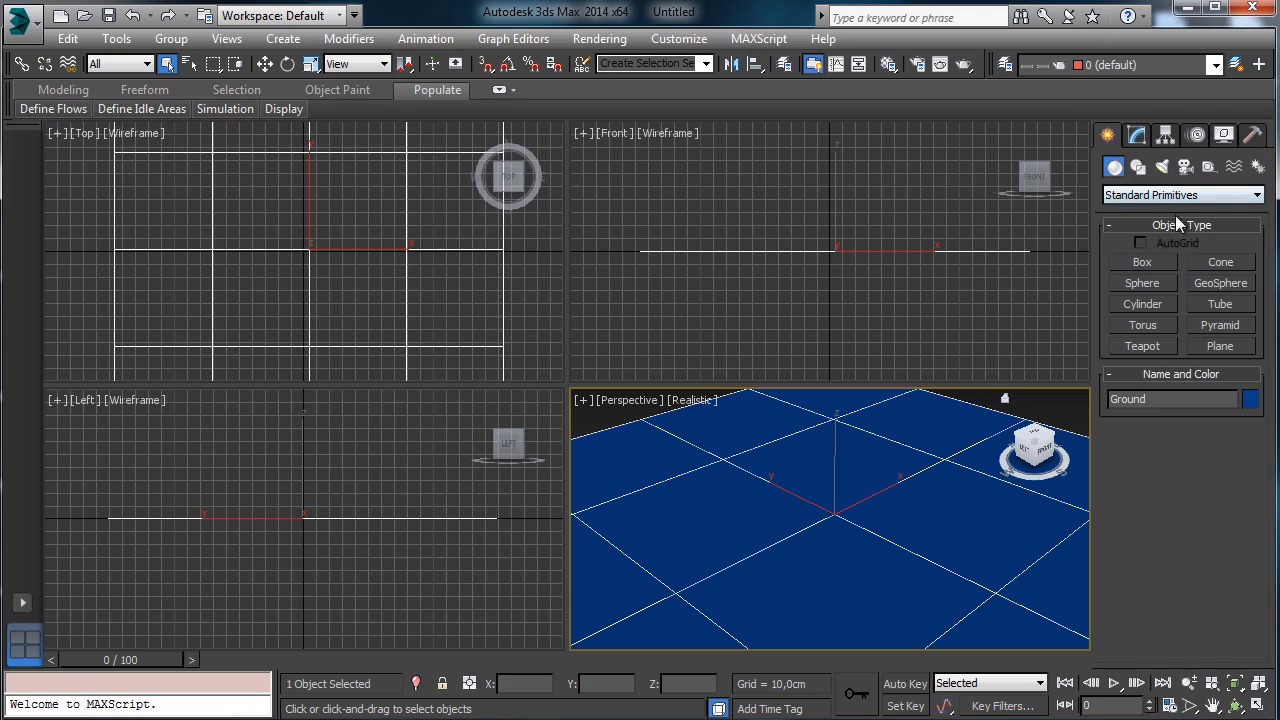
pyautogui.click(1130, 196)
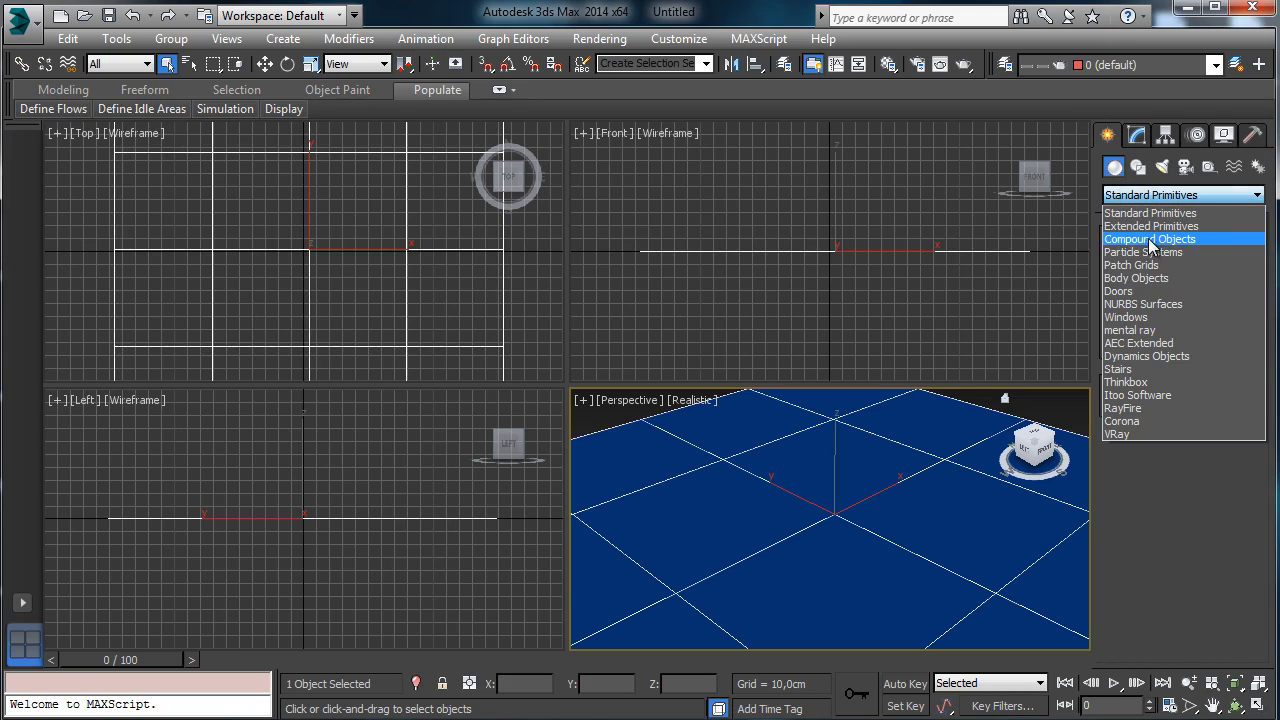
pyautogui.click(1152, 227)
pyautogui.click(1203, 302)
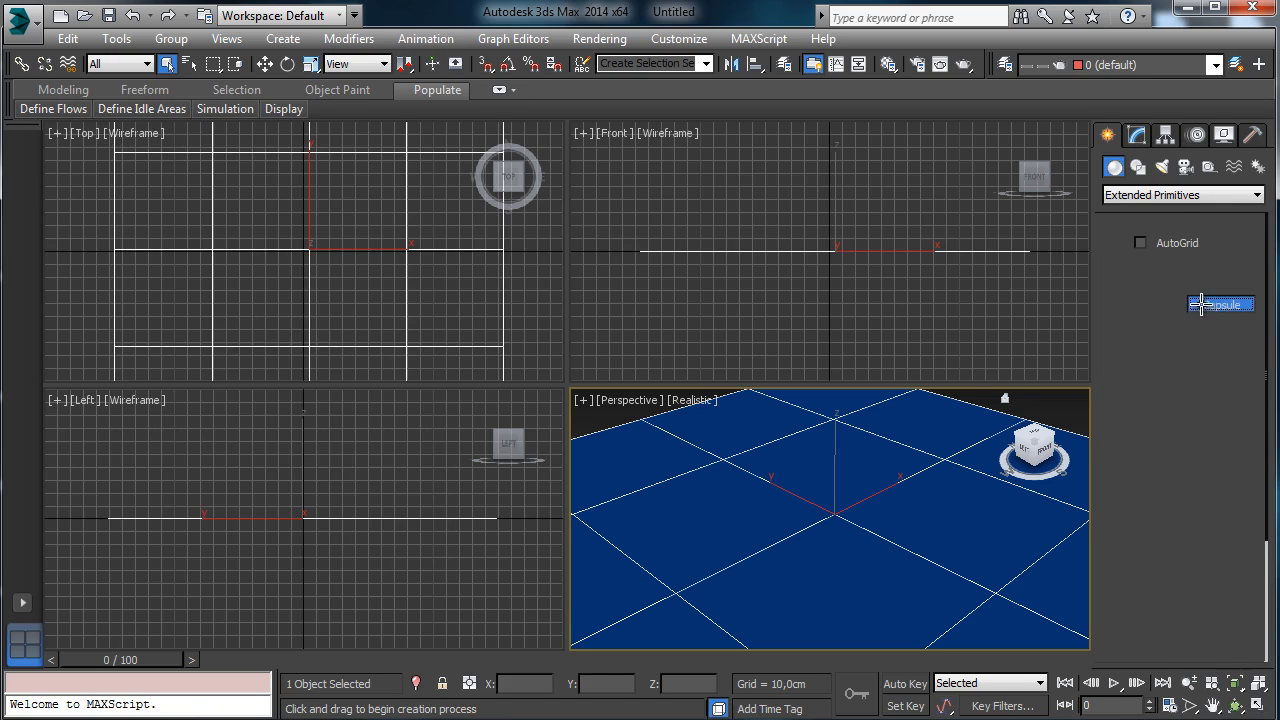
pyautogui.moveTo(828, 210); pyautogui.dragTo(849, 234)
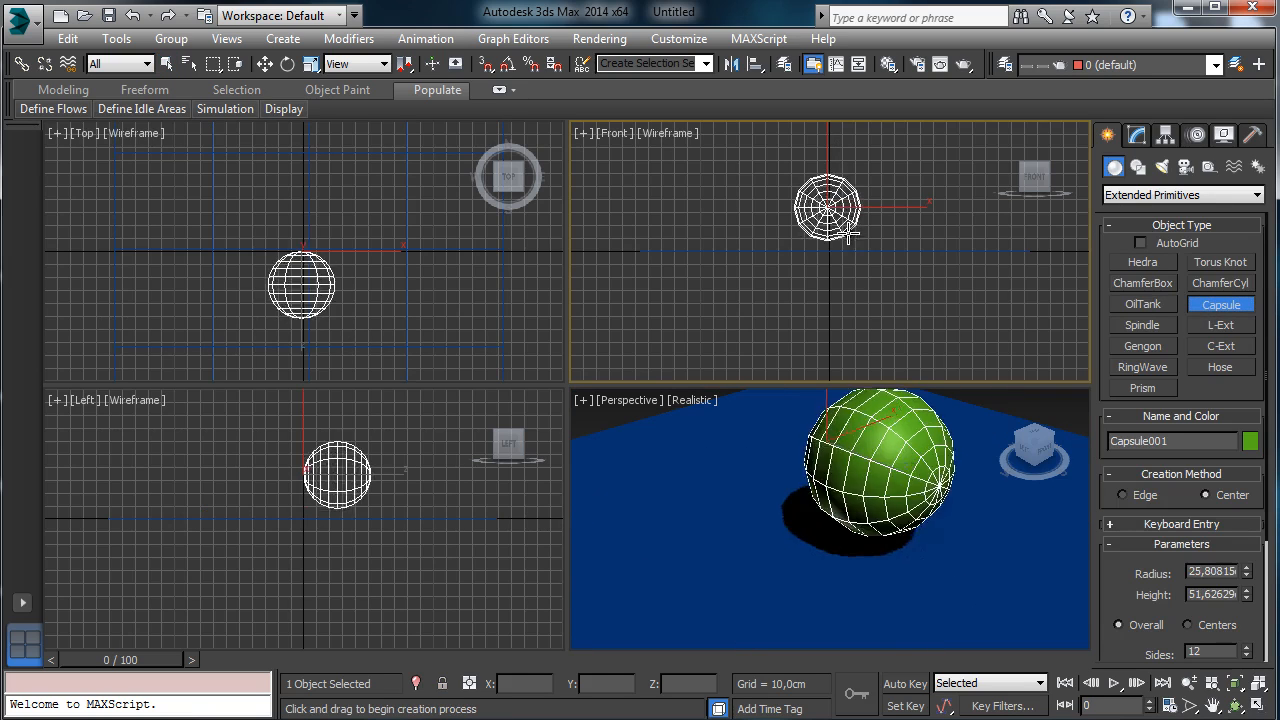
pyautogui.click(855, 250)
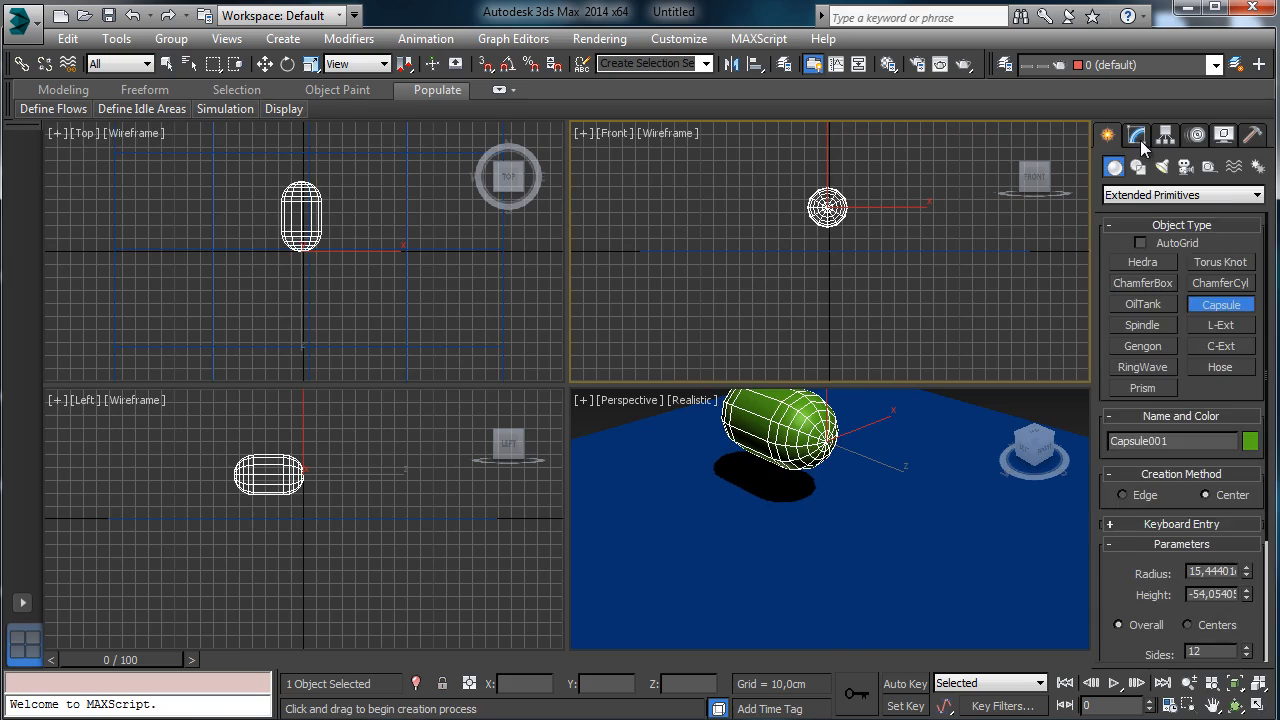
# - Set the capsule's radius to 23 cm and its height to 80 cm
pyautogui.click(1137, 135)
pyautogui.doubleClick(1212, 436)
pyautogui.write('23')
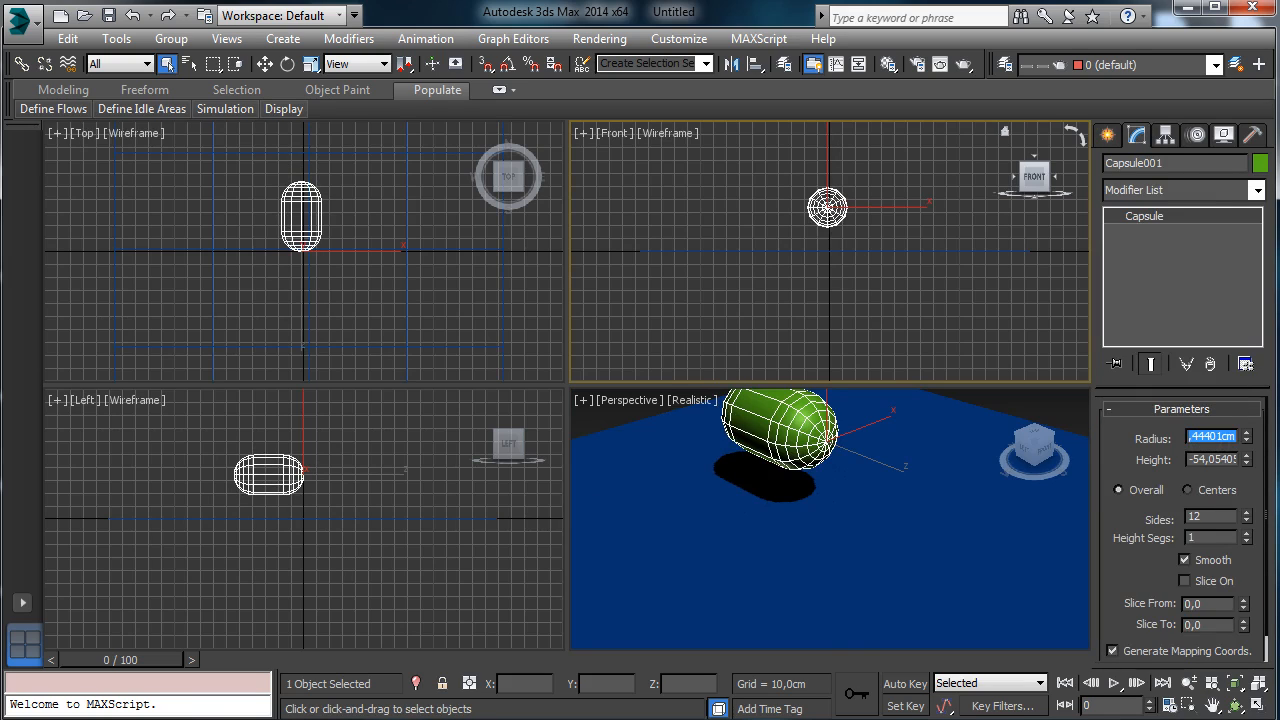
pyautogui.press('Return')
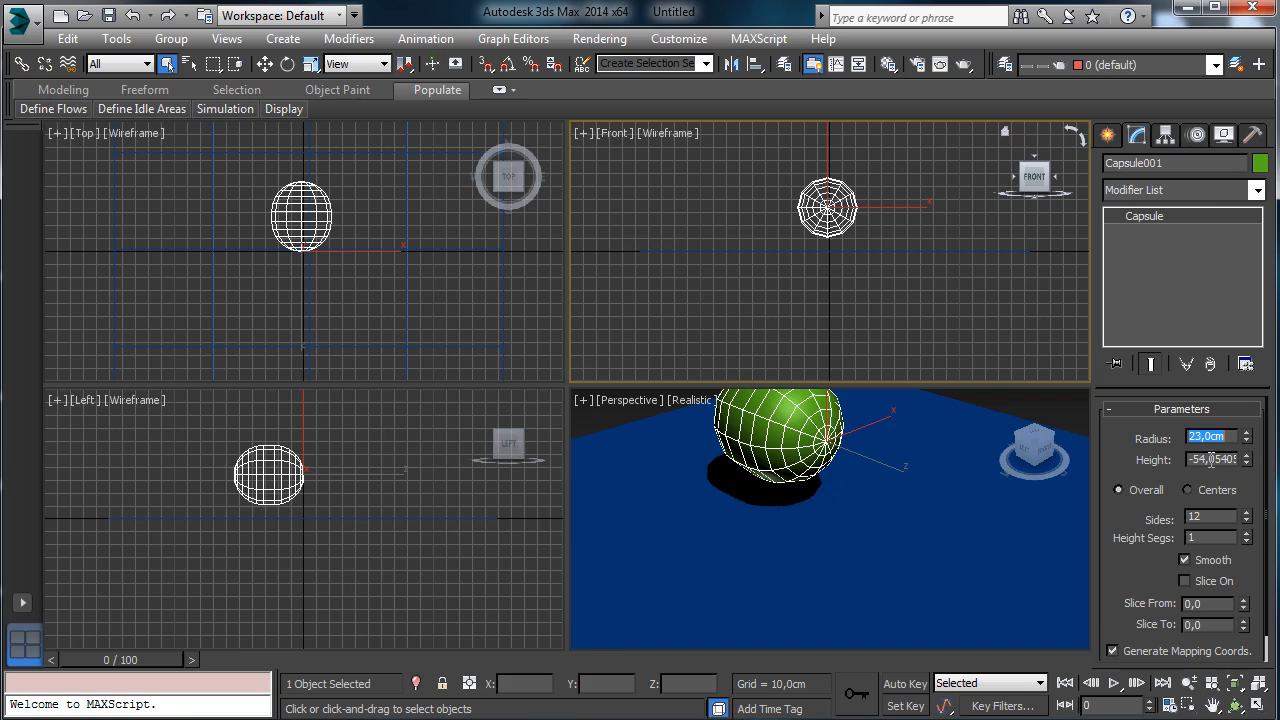
pyautogui.doubleClick(1224, 458)
pyautogui.write('-80')
pyautogui.press('Return')
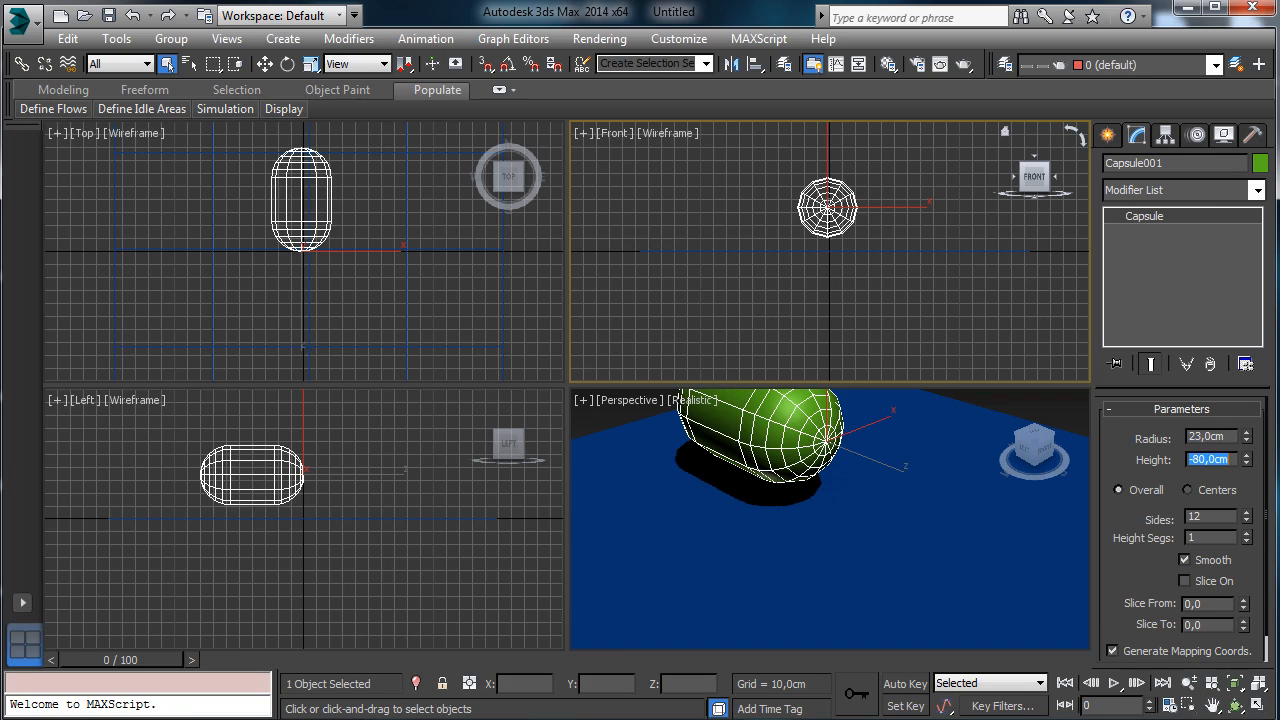
pyautogui.write('46')
pyautogui.press('Return')
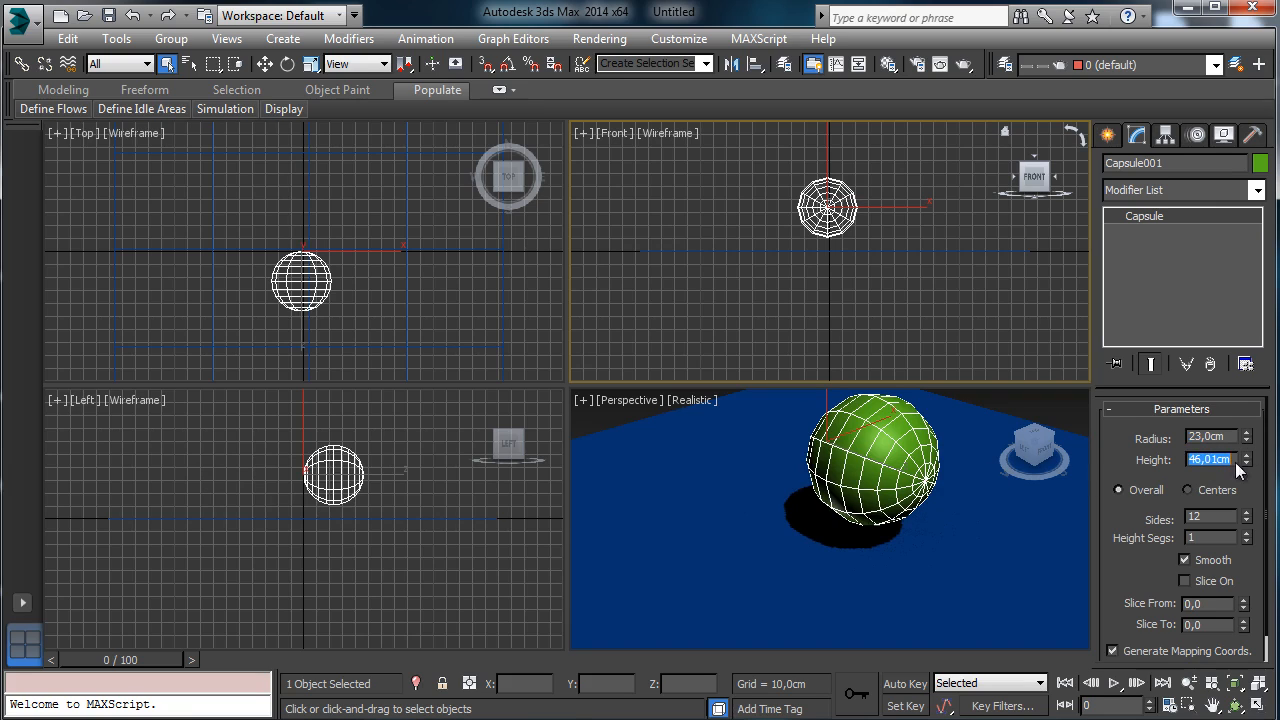
pyautogui.write('80')
pyautogui.press('Return')
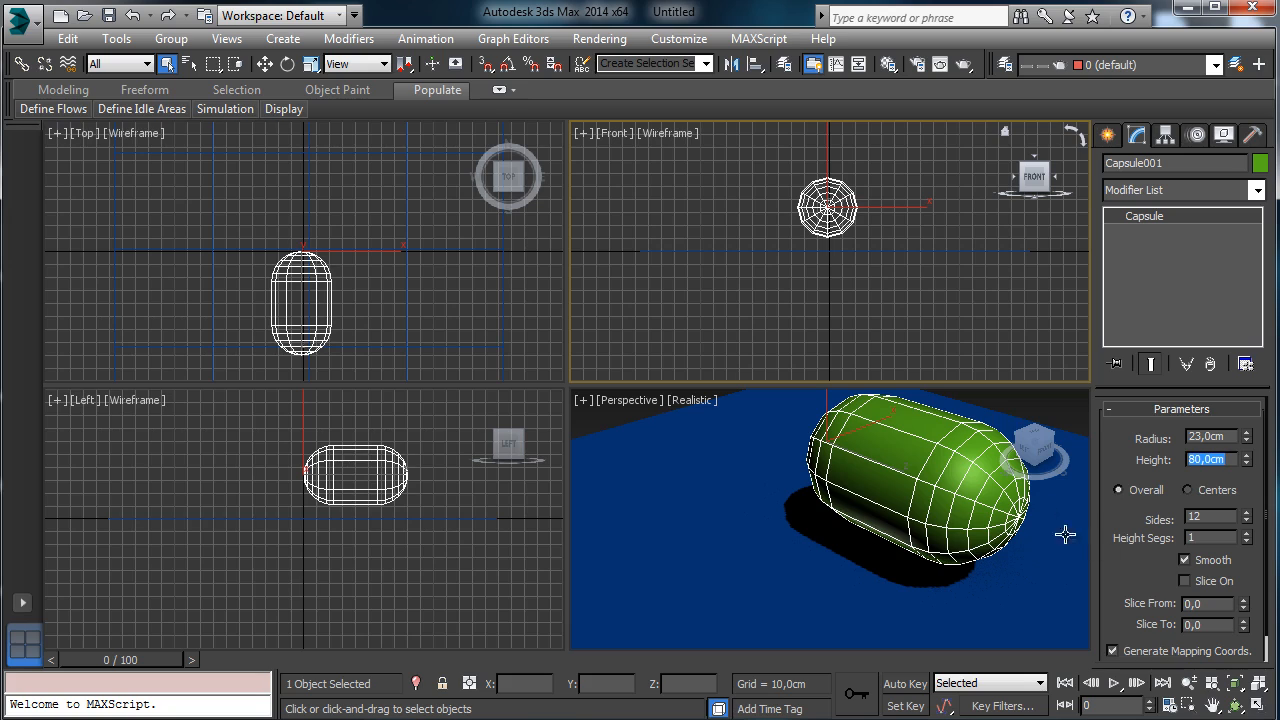
# - Set the capsule's height segments to 3 and lower it toward the ground to a Z position of about 25.4 cm
pyautogui.doubleClick(1205, 539)
pyautogui.write('3')
pyautogui.press('Return')
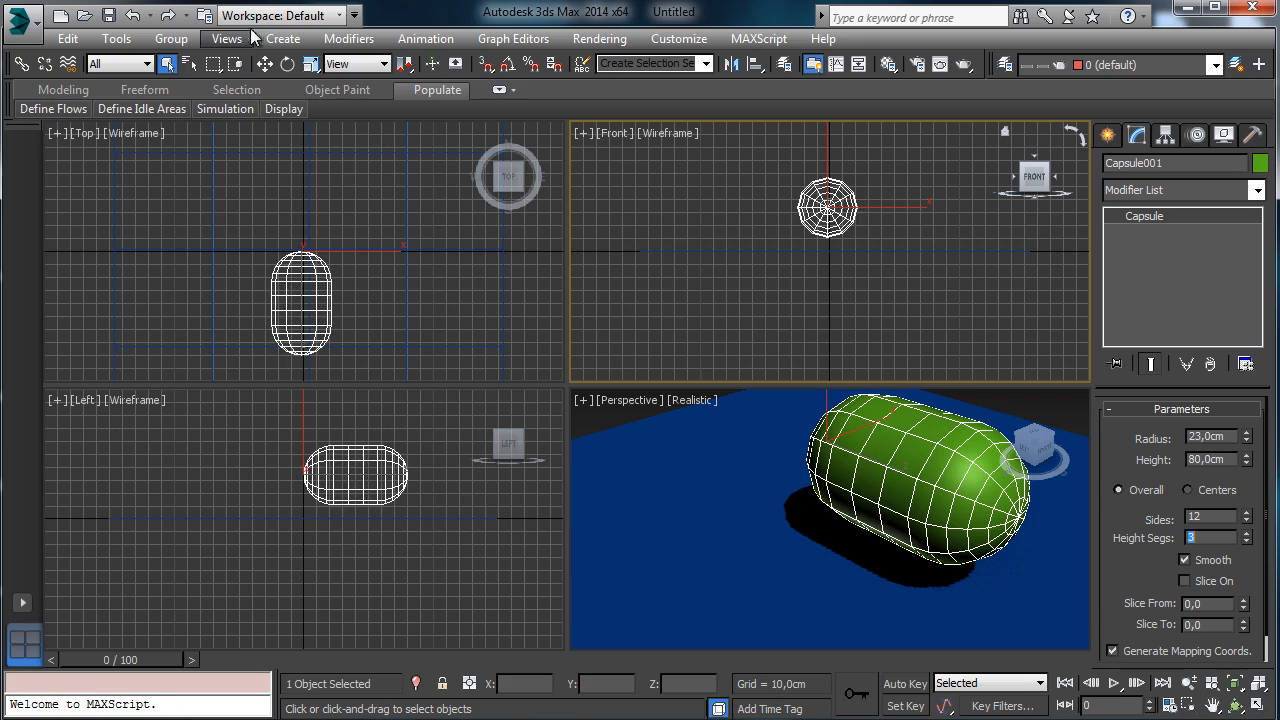
pyautogui.click(265, 64)
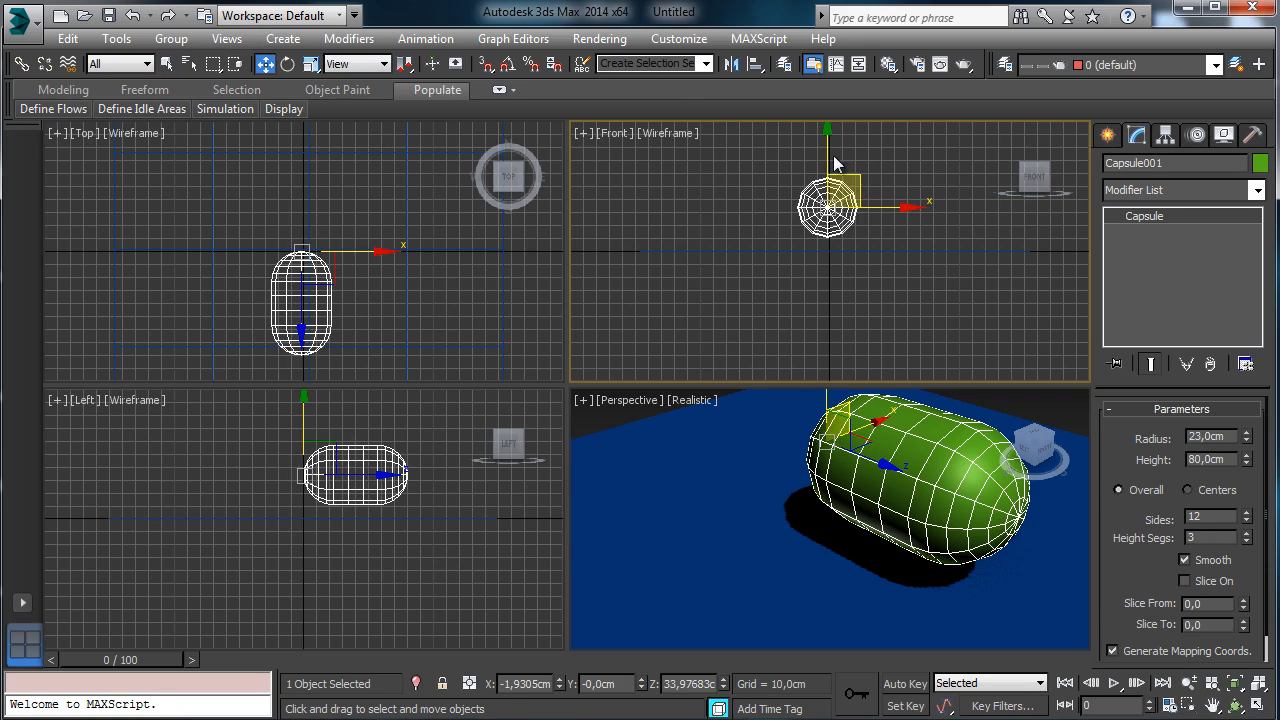
pyautogui.moveTo(821, 169); pyautogui.dragTo(820, 180)
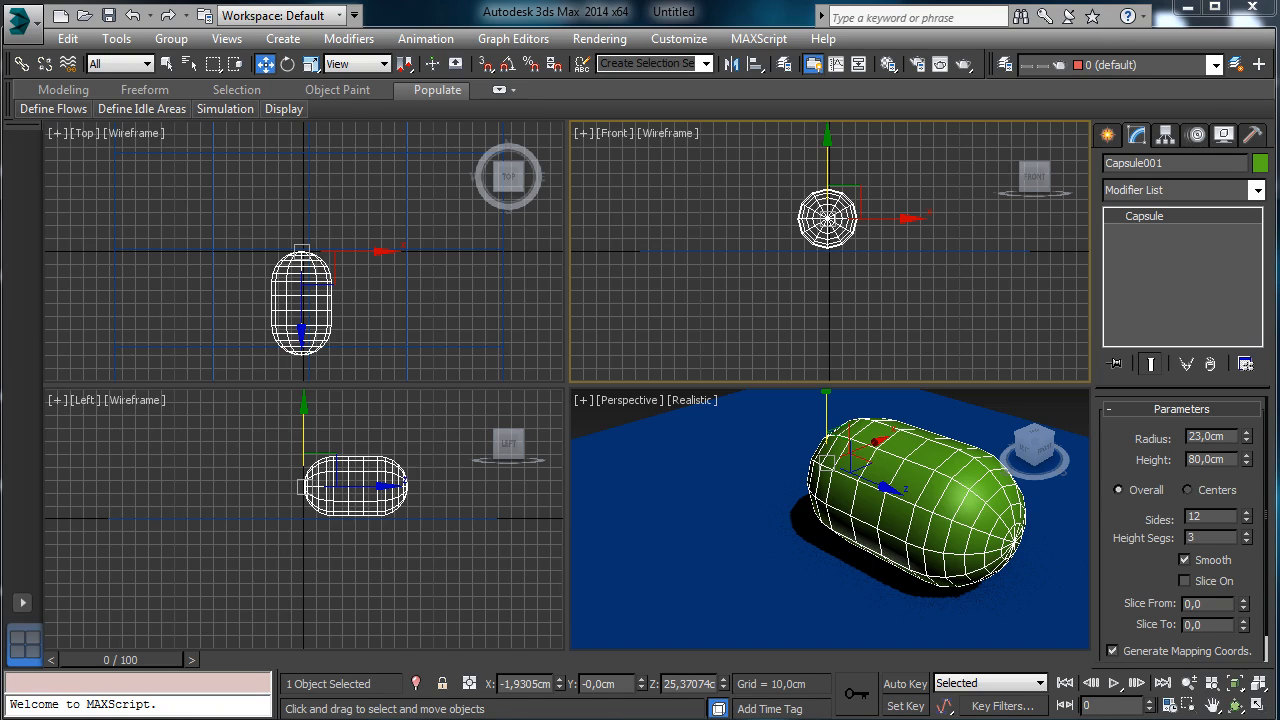
# - Apply an FFD 2x2x2 modifier to the capsule
pyautogui.click(1257, 190)
pyautogui.moveTo(1260, 255); pyautogui.dragTo(1249, 410)
pyautogui.click(1160, 487)
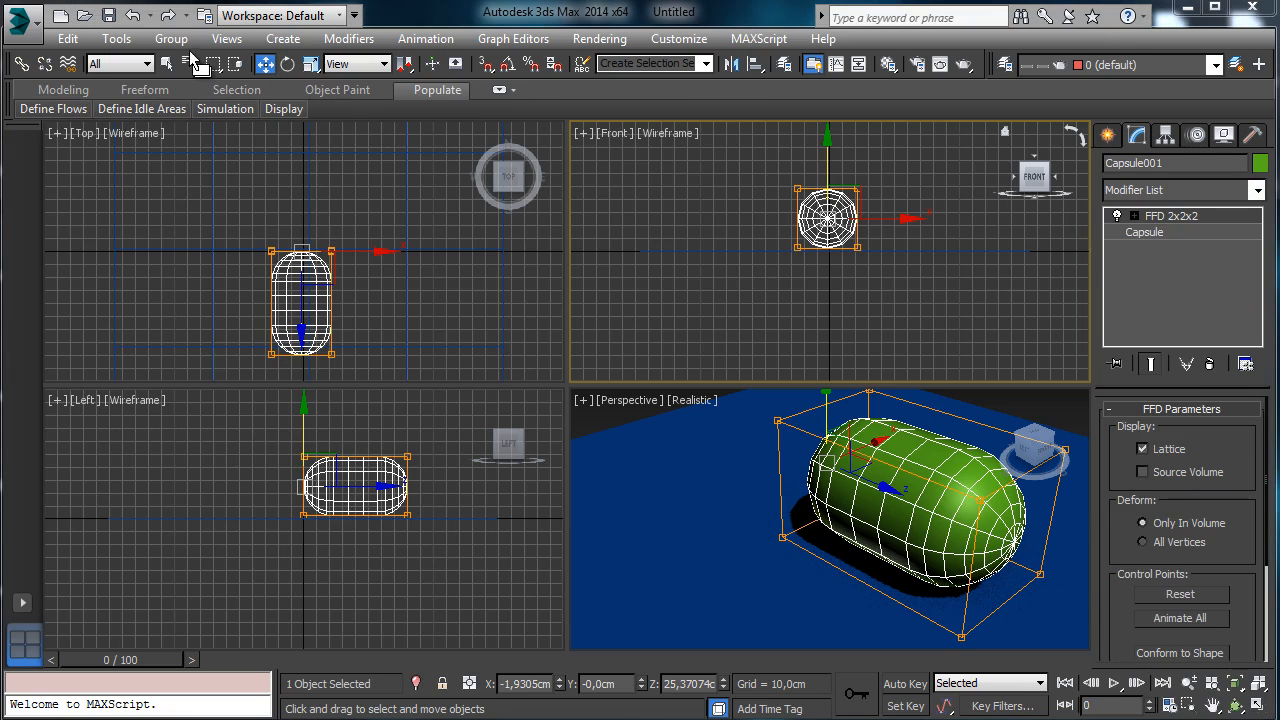
# - Lower the upper FFD control points in the front view to flatten the capsule to about half its height
pyautogui.click(1134, 216)
pyautogui.click(1185, 232)
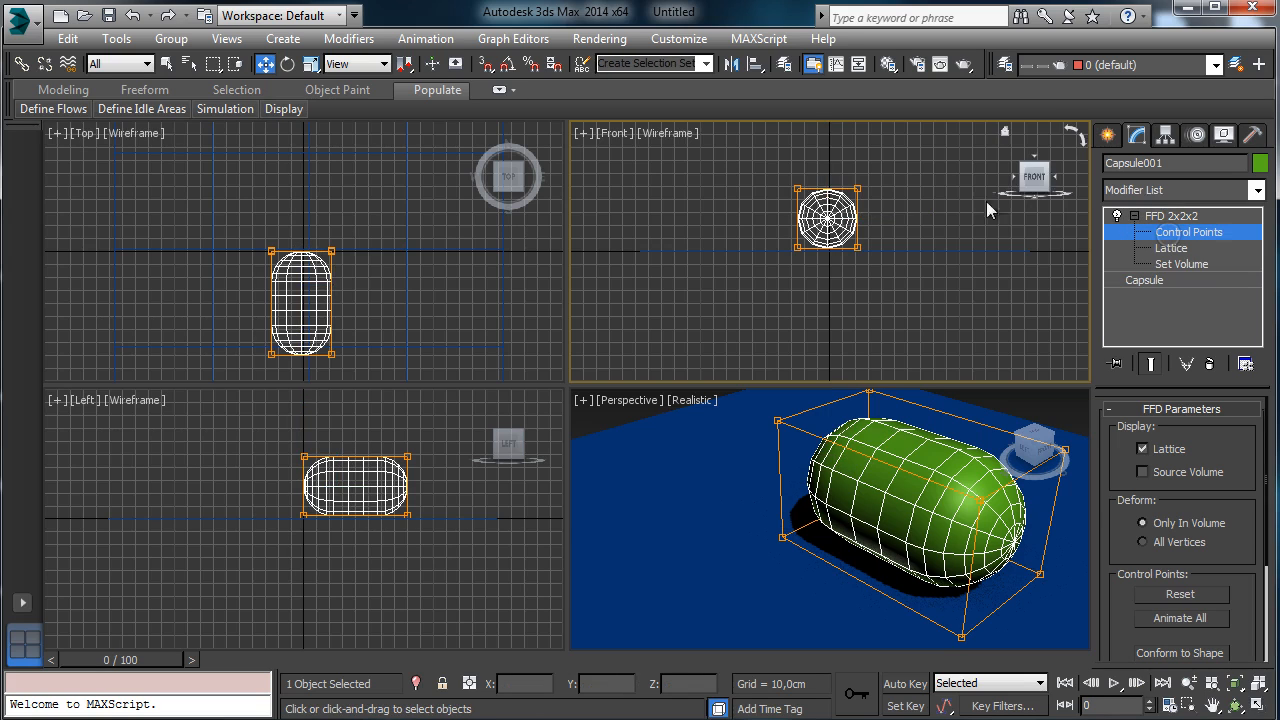
pyautogui.moveTo(890, 215); pyautogui.dragTo(890, 215)
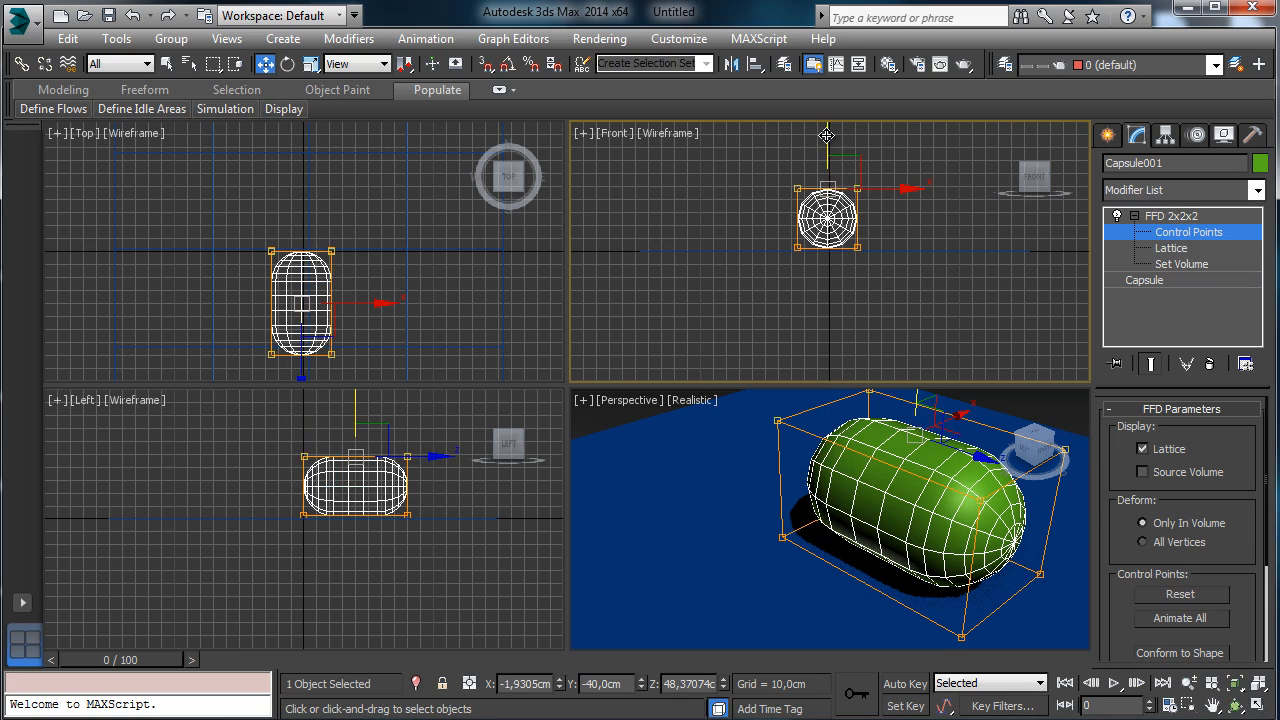
pyautogui.moveTo(829, 136); pyautogui.dragTo(829, 183)
# - Scale the lower FFD control points outward along X to widen the capsule's base
pyautogui.moveTo(766, 241); pyautogui.dragTo(954, 267)
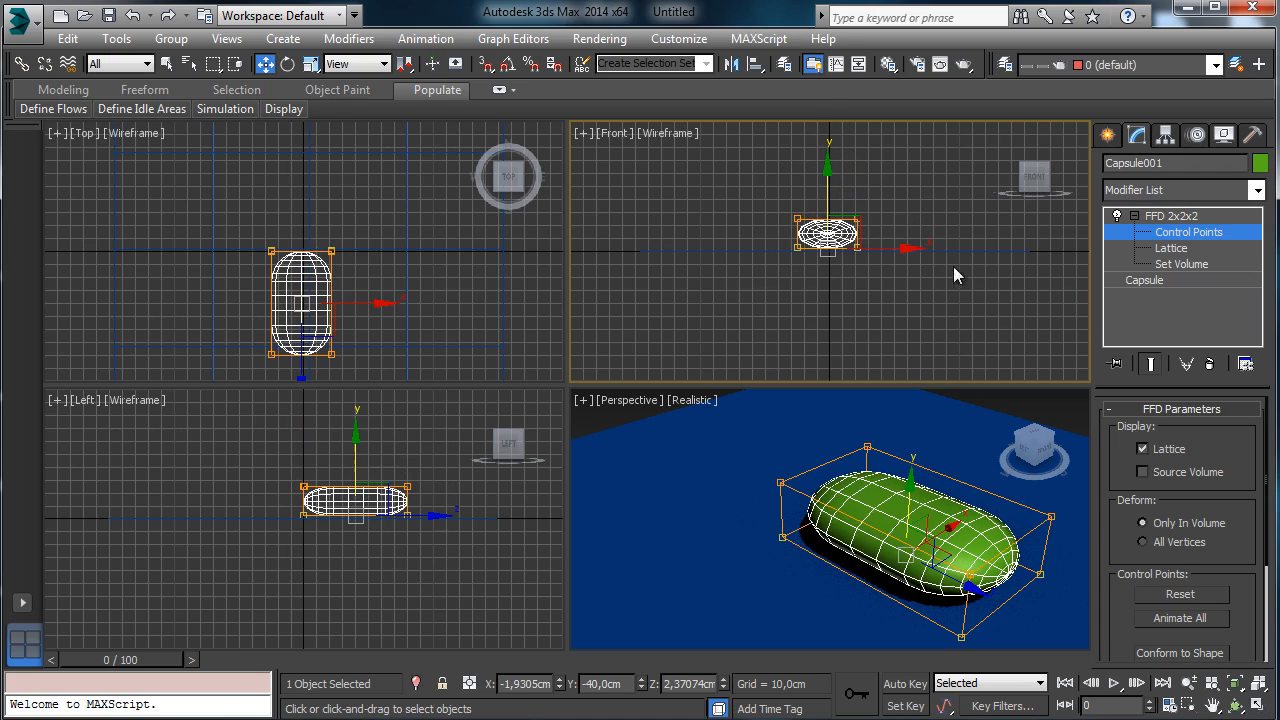
pyautogui.click(311, 63)
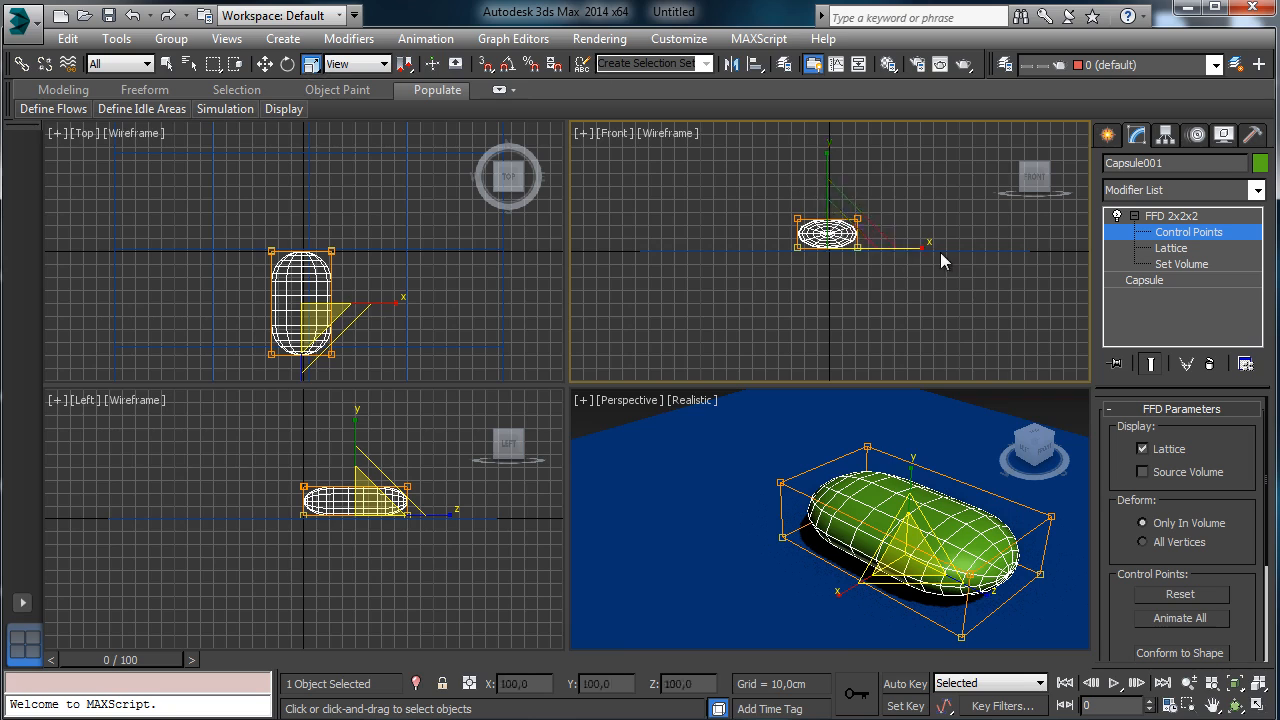
pyautogui.moveTo(908, 248); pyautogui.dragTo(948, 250)
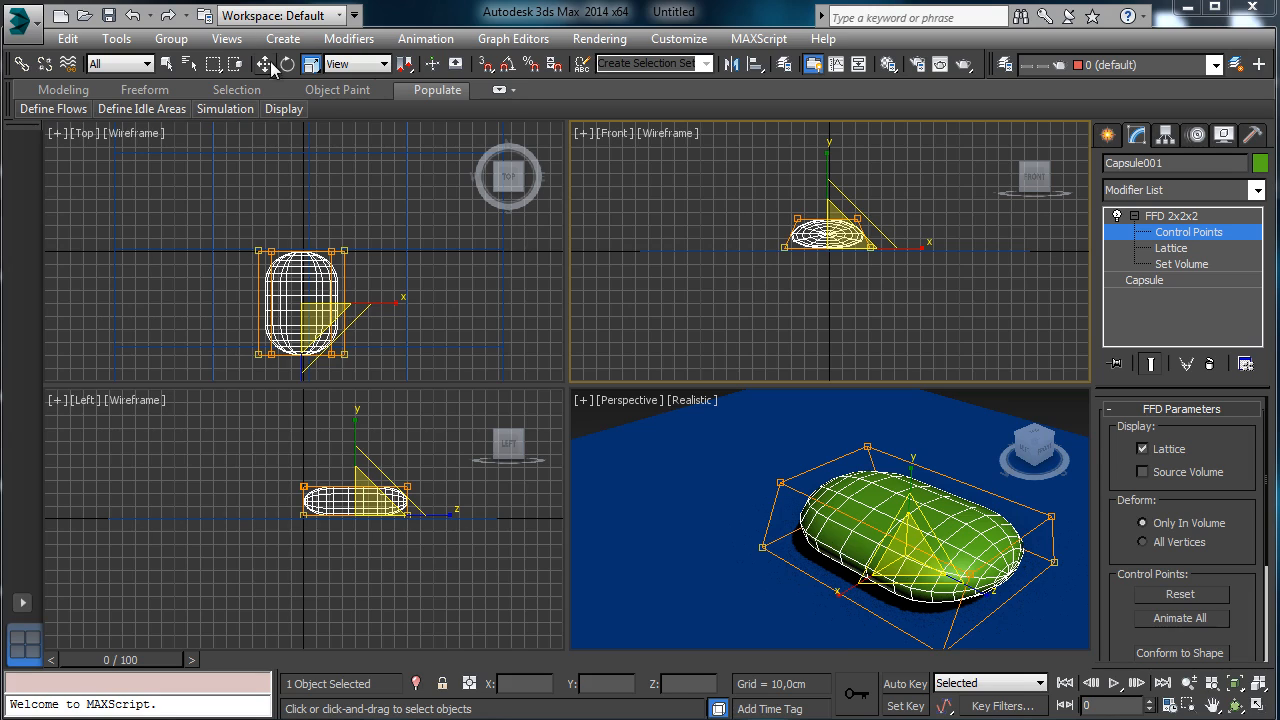
pyautogui.press('w')
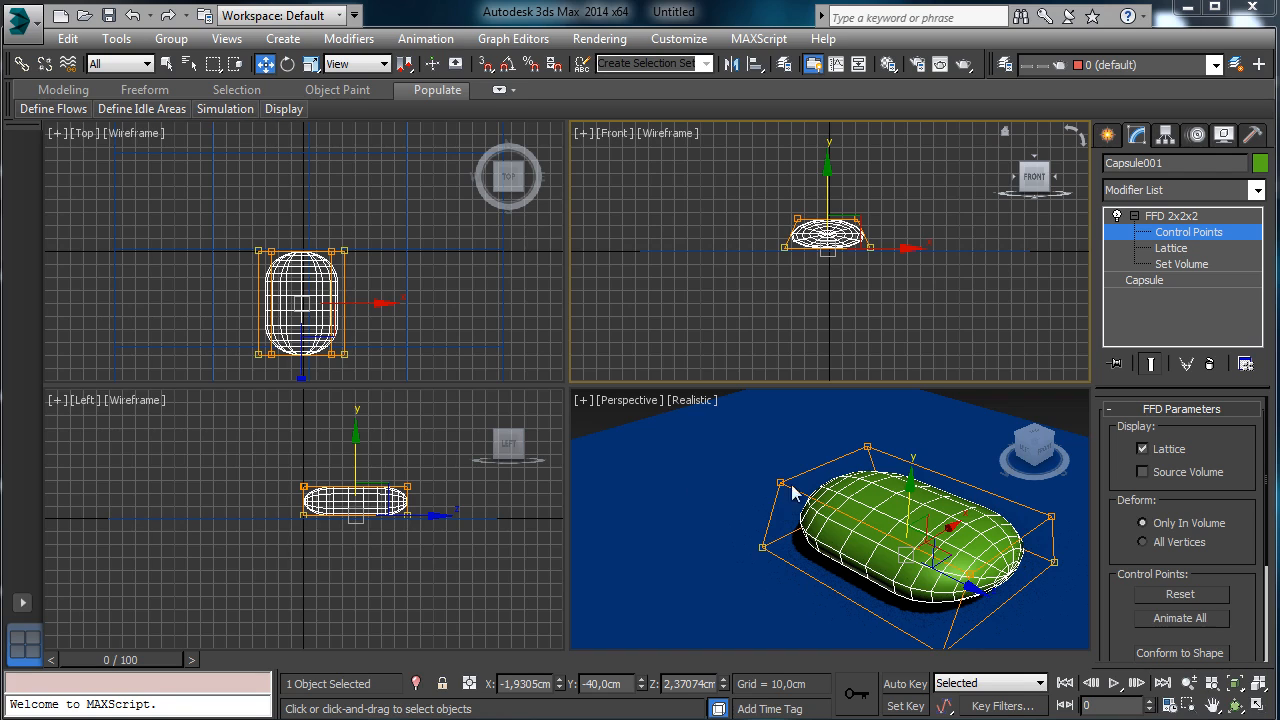
# - Maximize the perspective view and frame the flattened capsule closely from a side angle
pyautogui.click(1258, 706)
pyautogui.click(1258, 706)
pyautogui.click(831, 520)
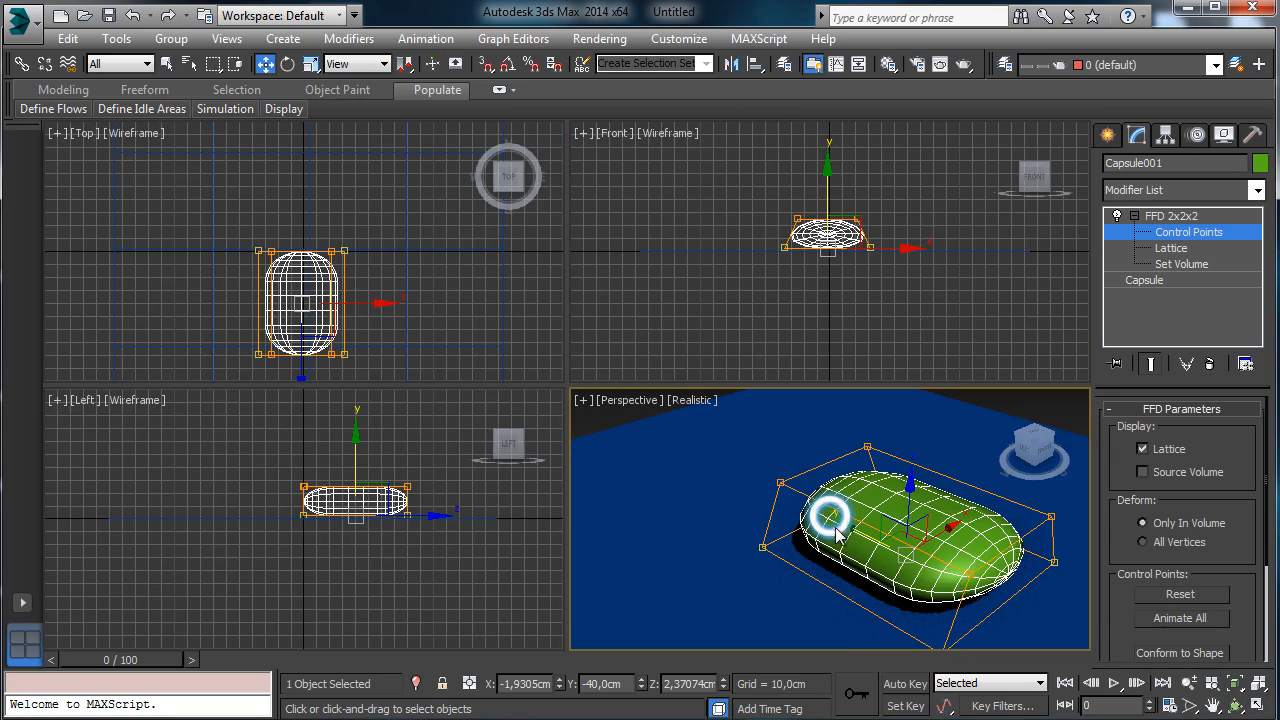
pyautogui.click(1235, 683)
pyautogui.click(1258, 706)
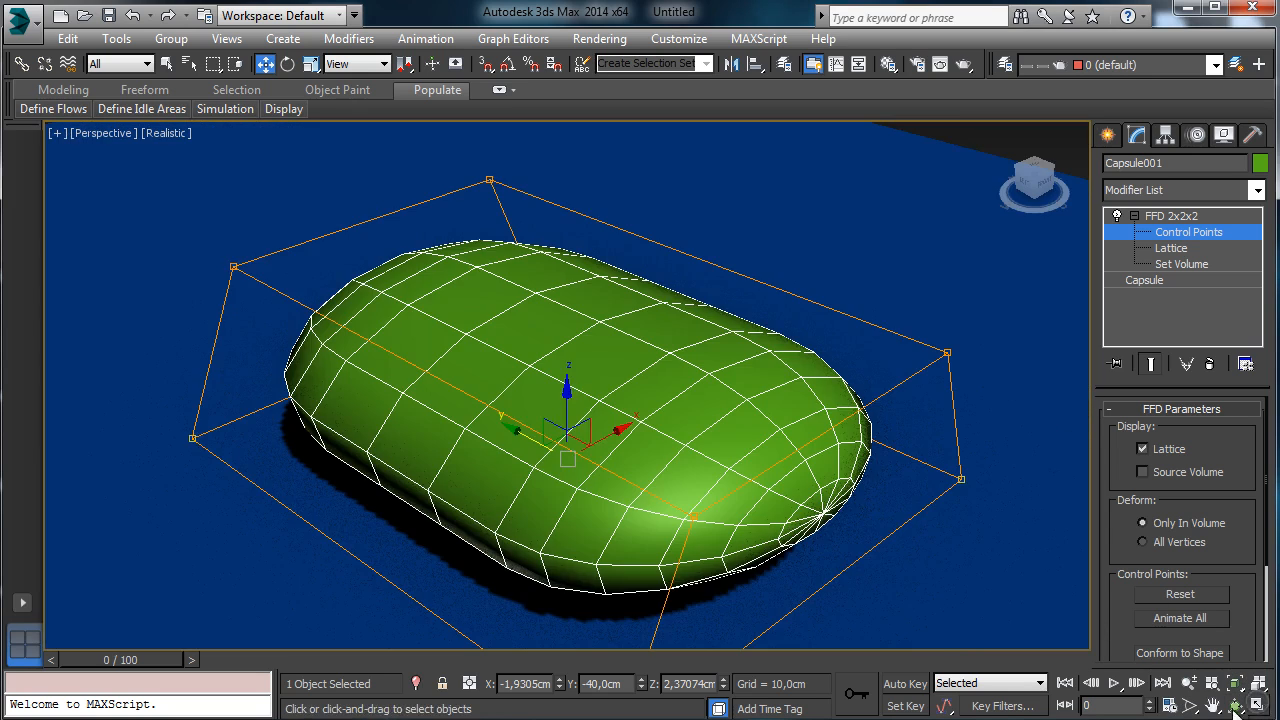
pyautogui.click(1236, 706)
pyautogui.moveTo(528, 414); pyautogui.dragTo(572, 418)
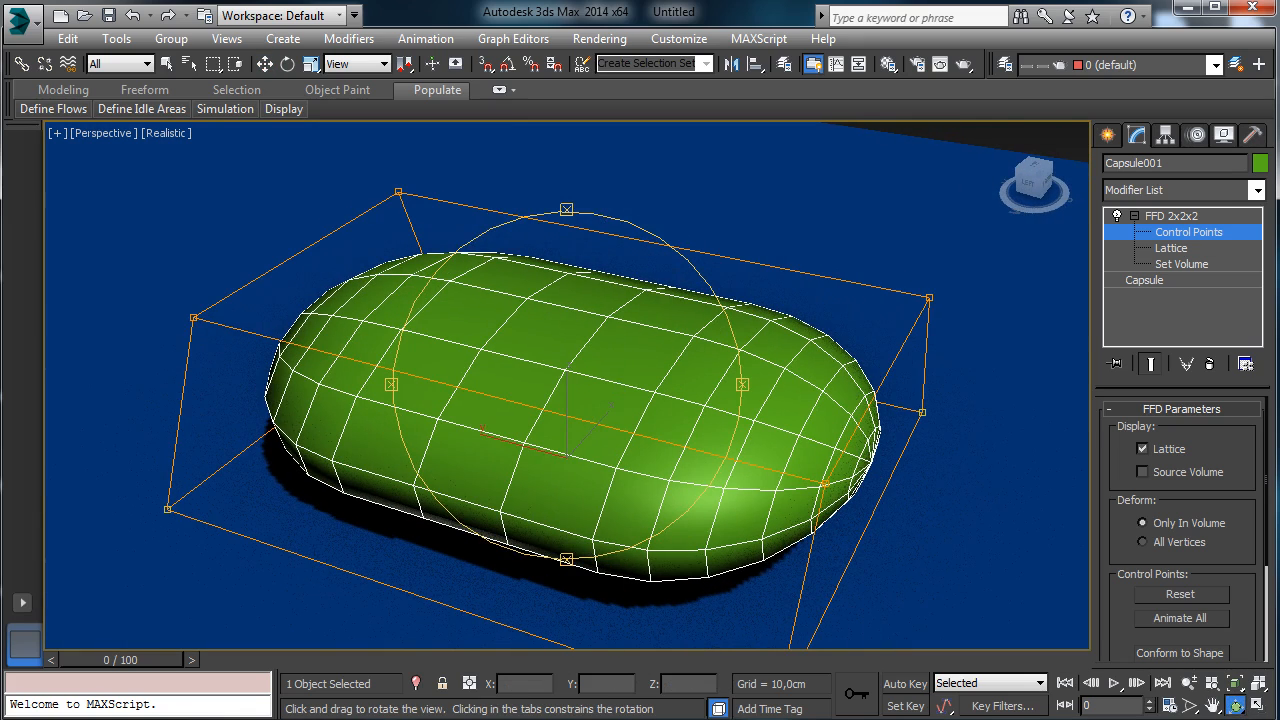
# - Leave control-point editing and add a Noise modifier with Fractal enabled above the FFD 2x2x2
pyautogui.click(1171, 215)
pyautogui.click(1135, 215)
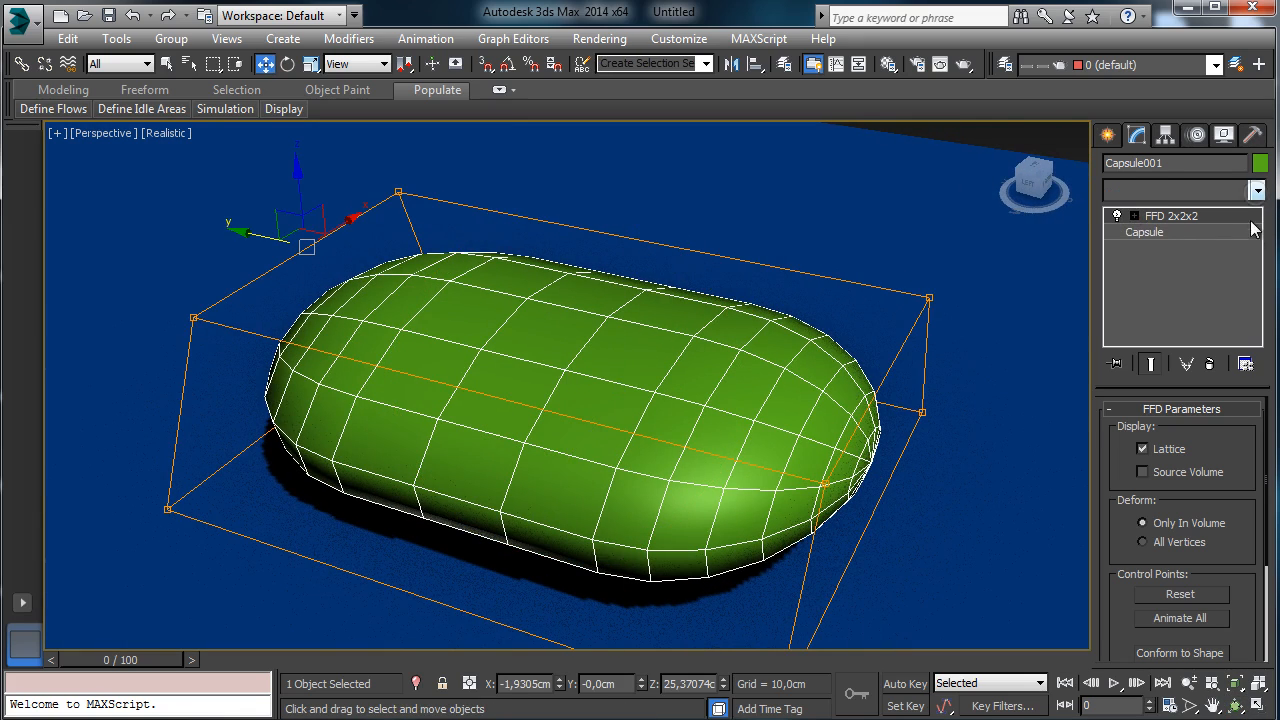
pyautogui.click(1257, 190)
pyautogui.scroll(-15, 1165, 358)
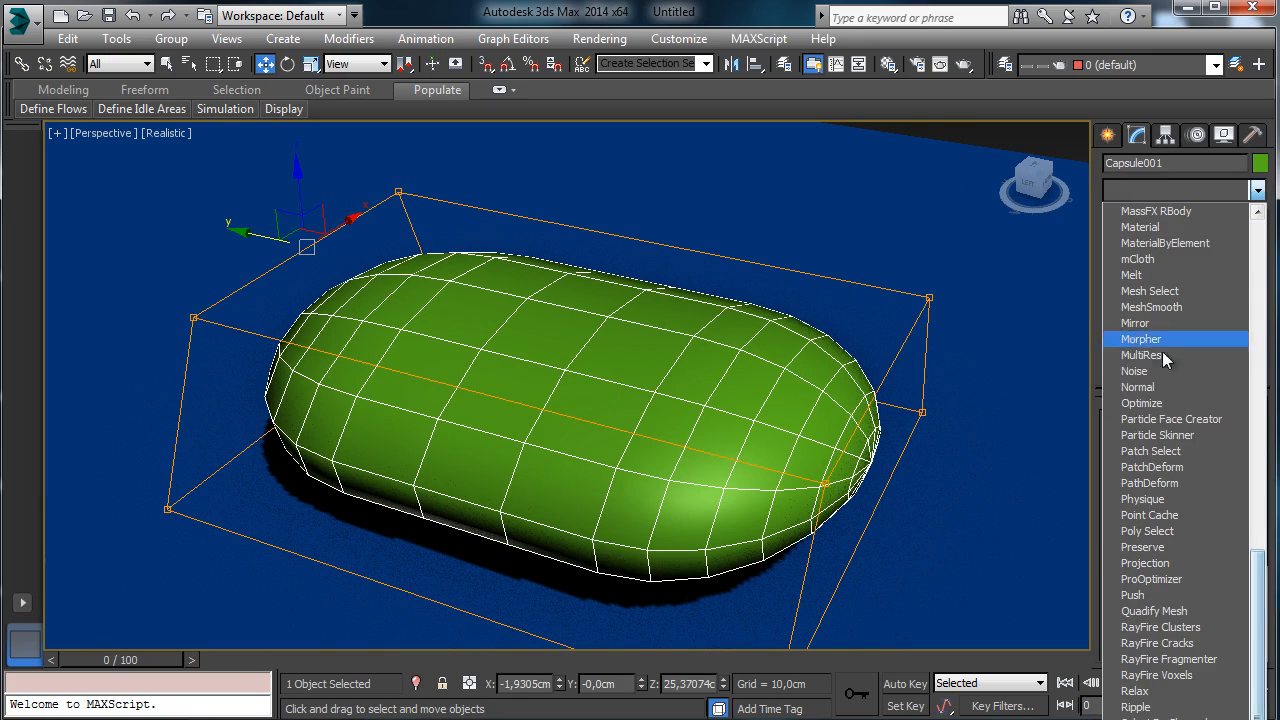
pyautogui.click(1135, 371)
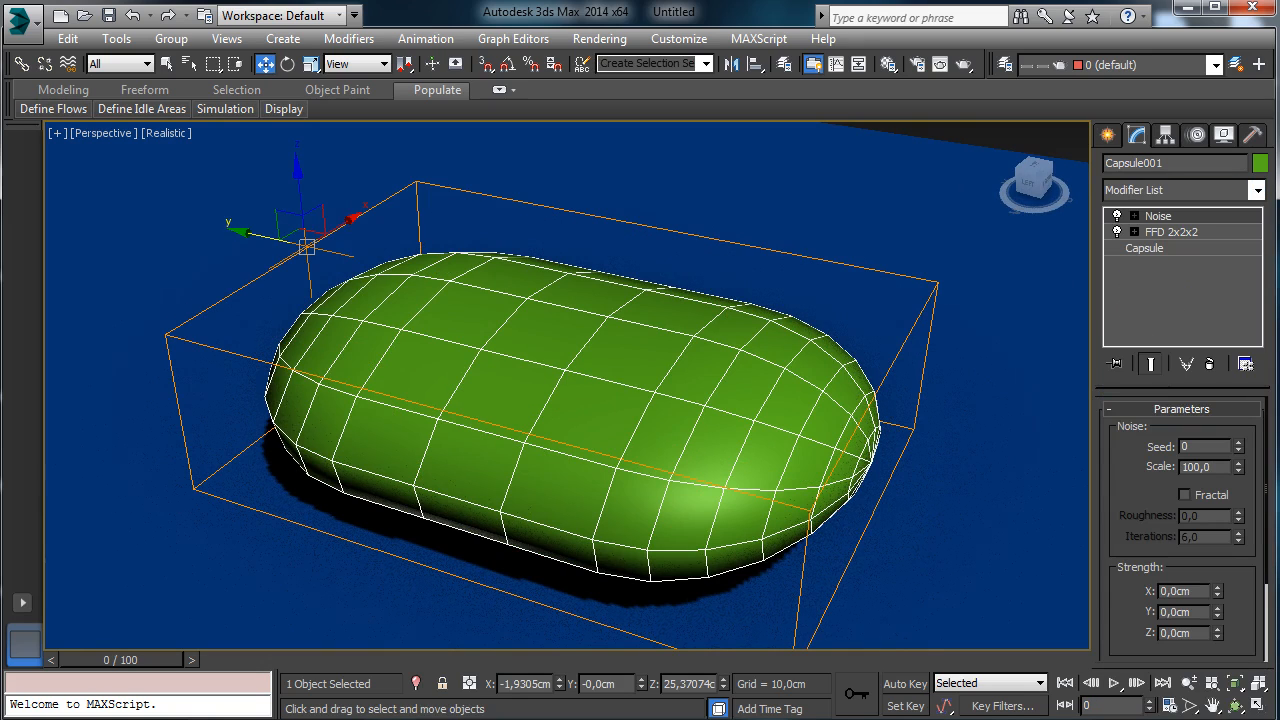
pyautogui.click(1185, 495)
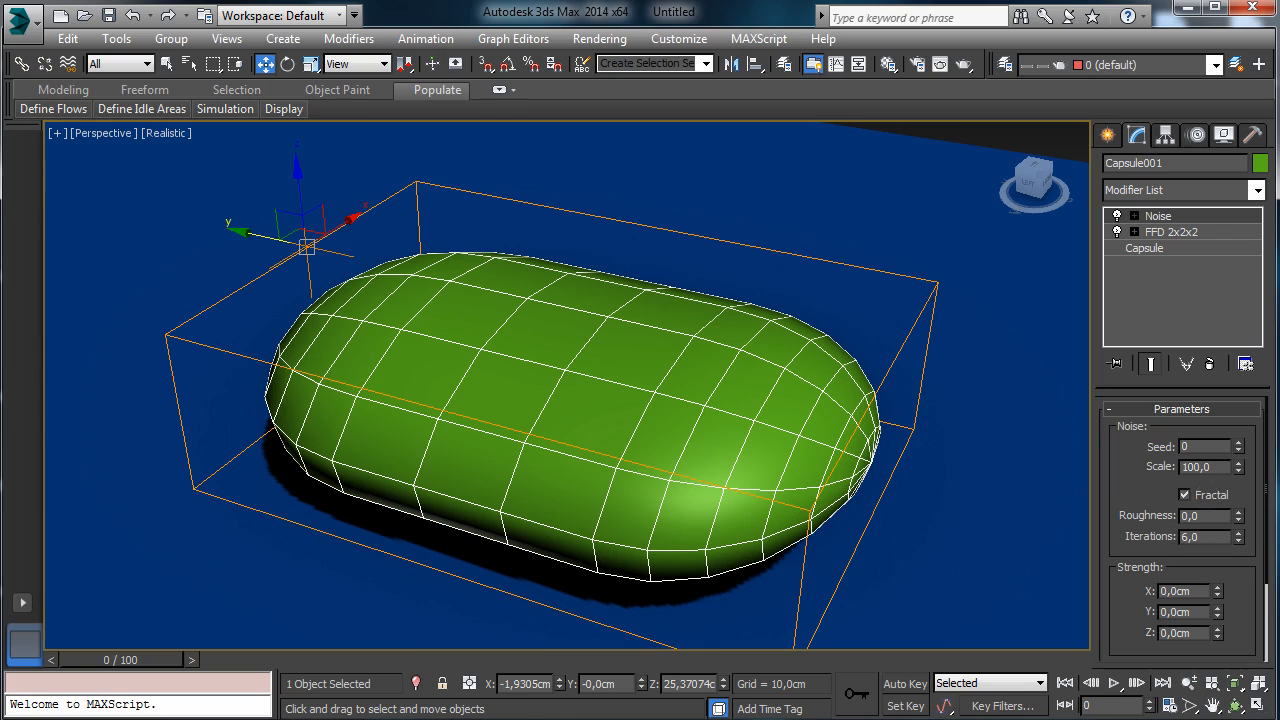
# - Set the Noise strength to 11 cm in X, 2.6 cm in Y and 22 cm in Z
pyautogui.click(1170, 591)
pyautogui.moveTo(1196, 593); pyautogui.dragTo(1118, 589)
pyautogui.write('11')
pyautogui.press('Return')
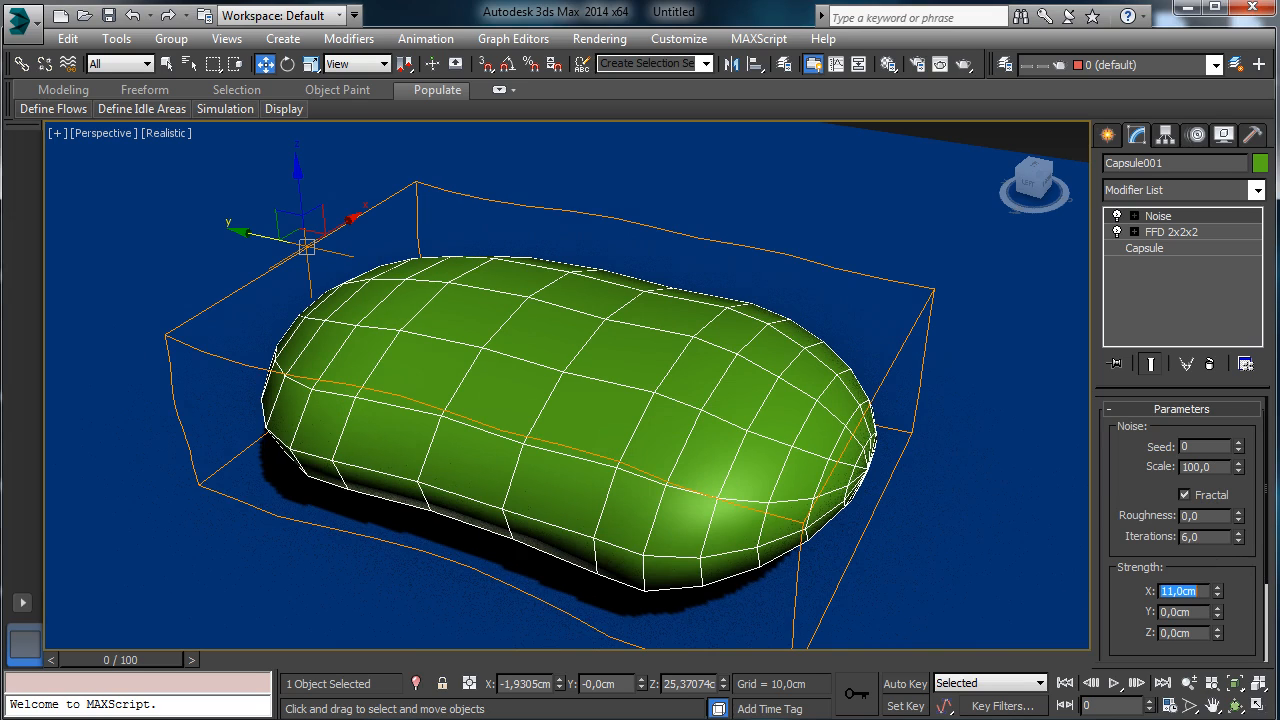
pyautogui.doubleClick(1196, 613)
pyautogui.write('2,6')
pyautogui.press('Return')
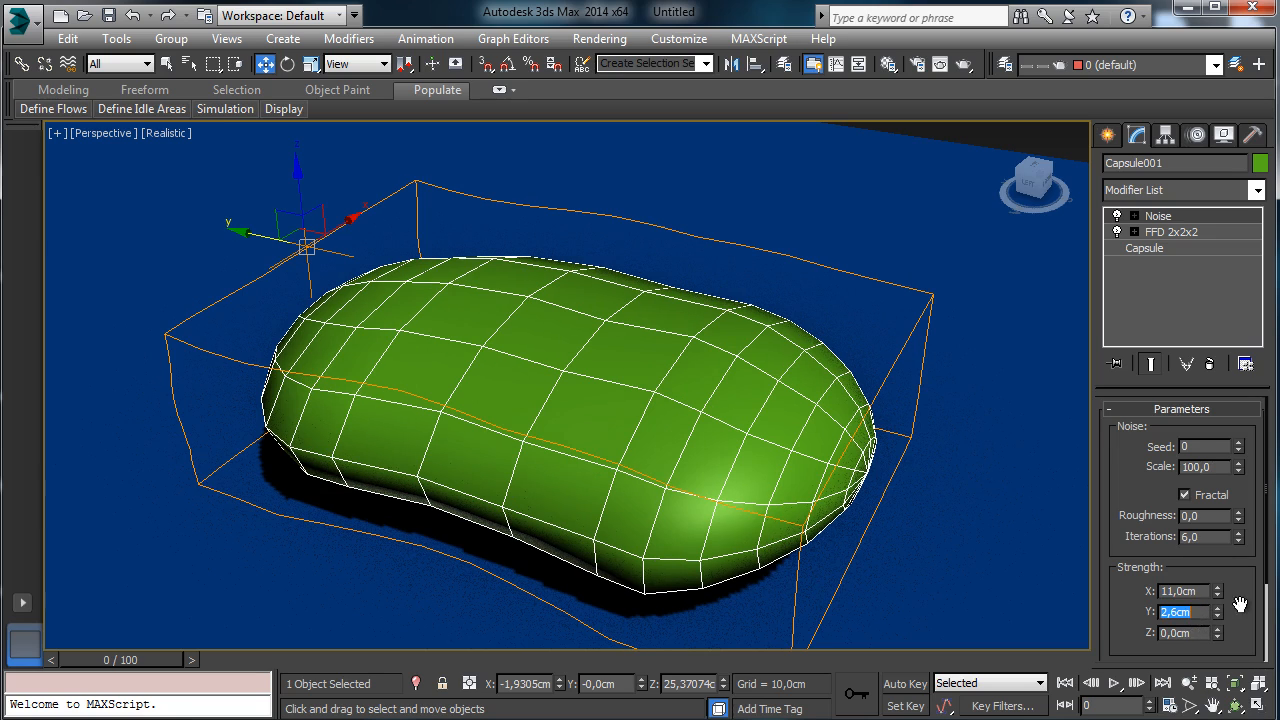
pyautogui.doubleClick(1201, 632)
pyautogui.write('22')
pyautogui.press('Return')
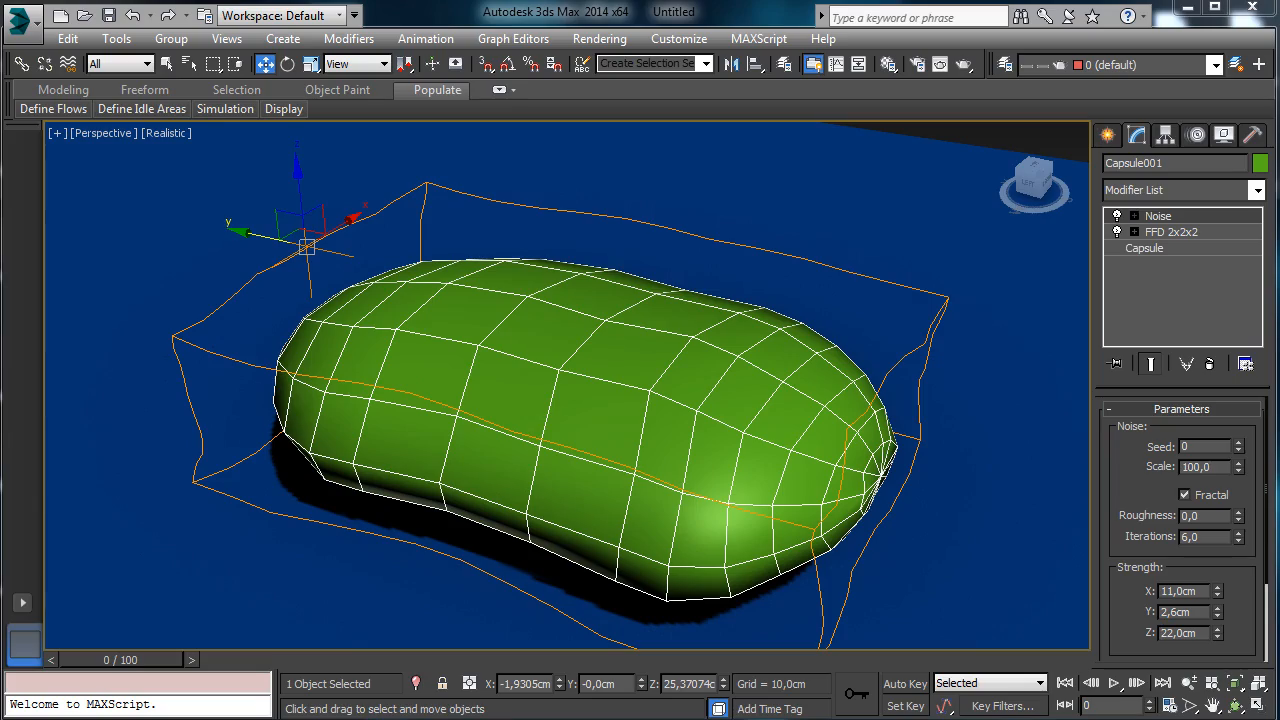
# - Add an FFD 3x3x3 modifier on top of the Noise modifier
pyautogui.click(1236, 705)
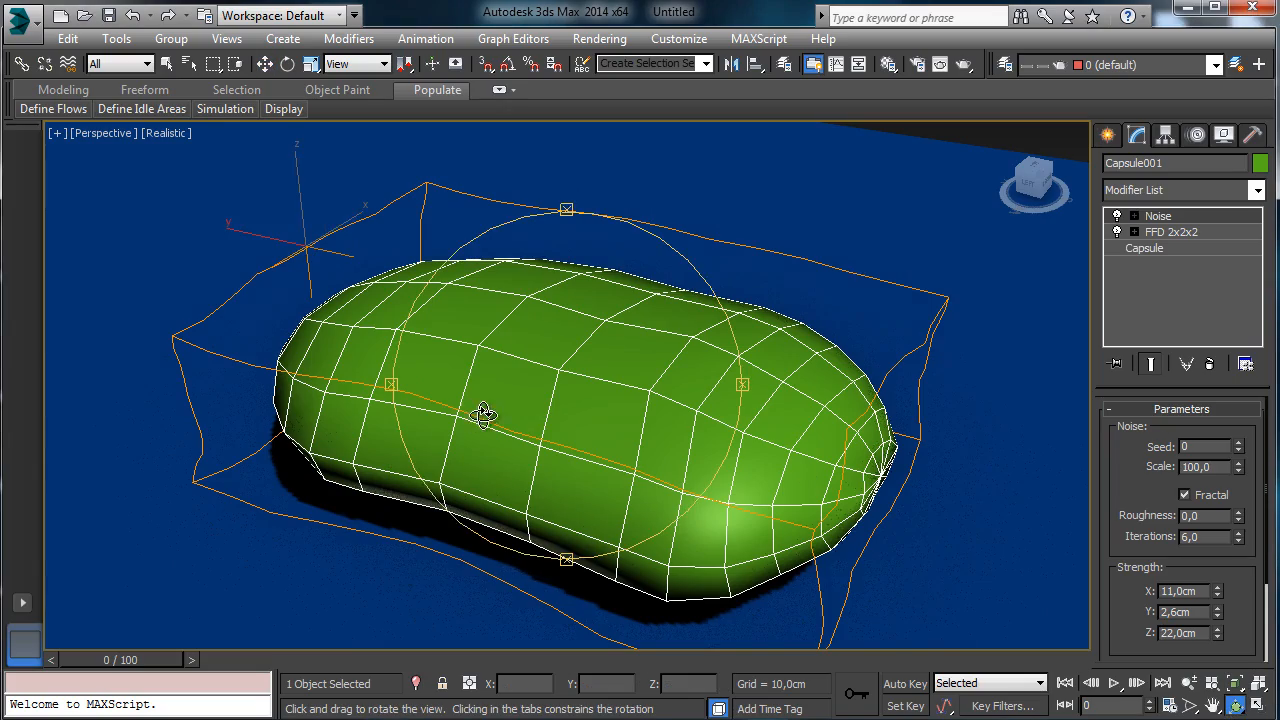
pyautogui.moveTo(486, 414); pyautogui.dragTo(449, 398)
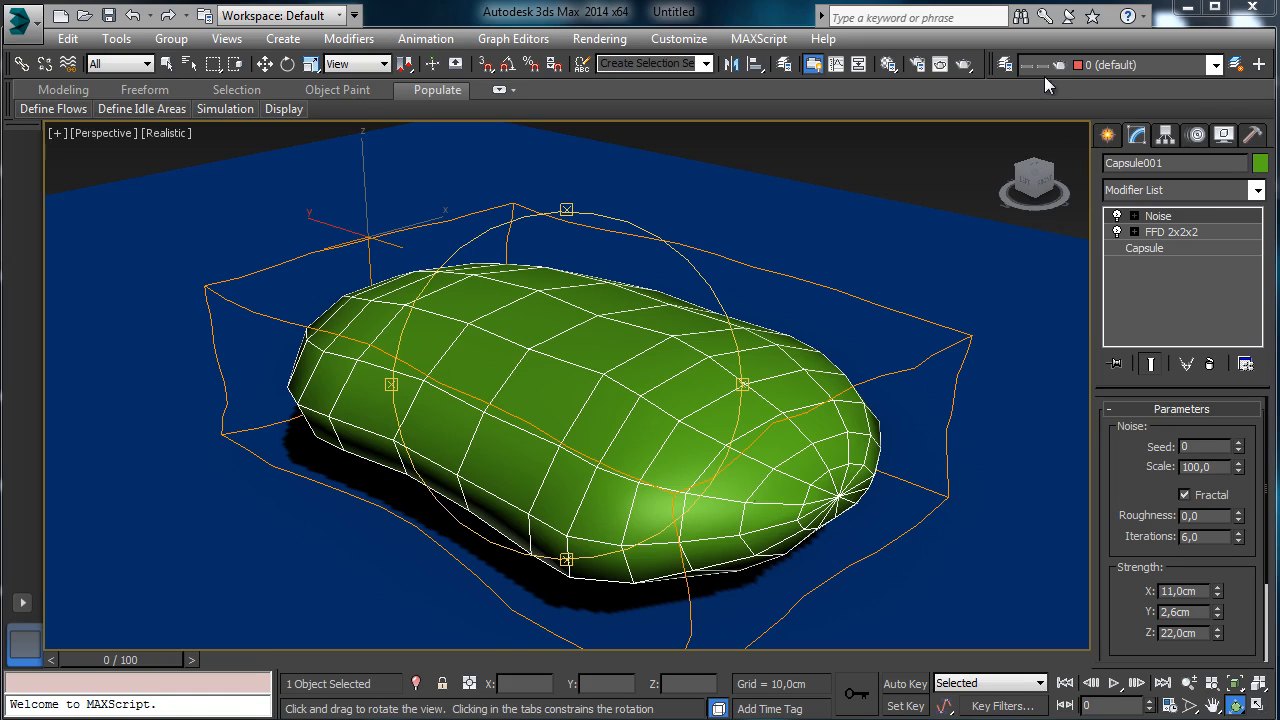
pyautogui.click(1257, 190)
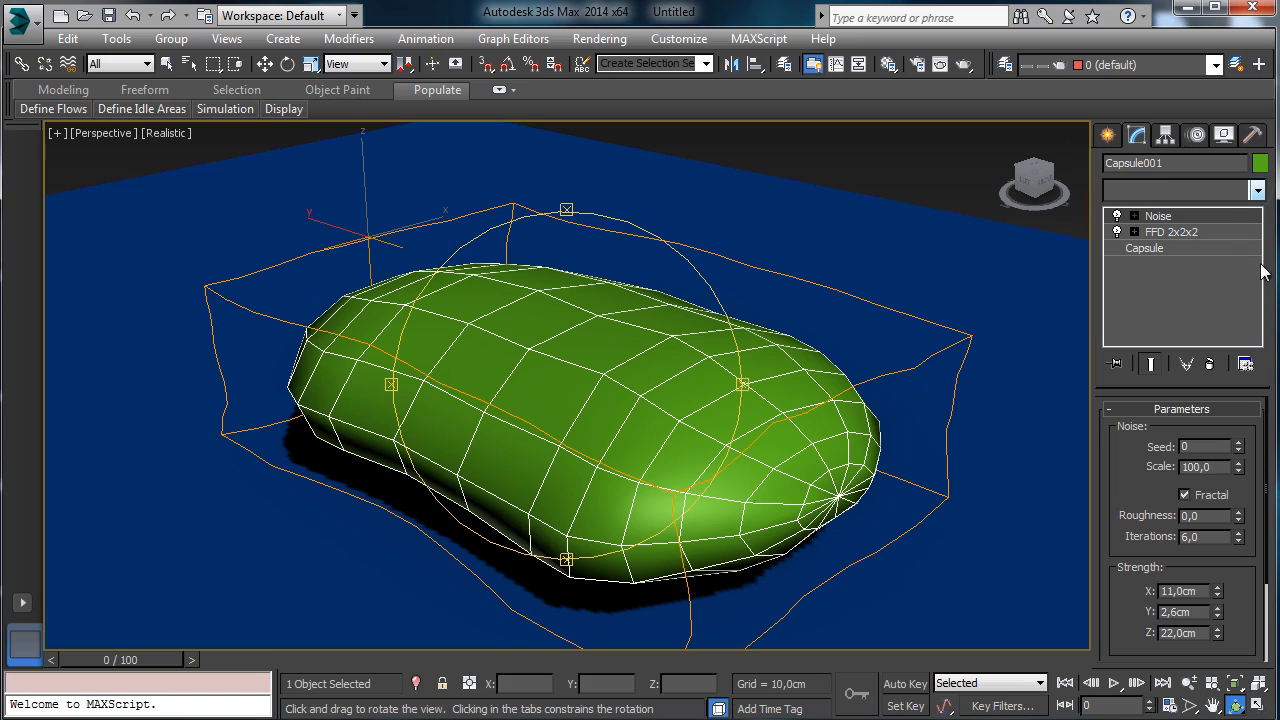
pyautogui.moveTo(1259, 272); pyautogui.dragTo(1260, 385)
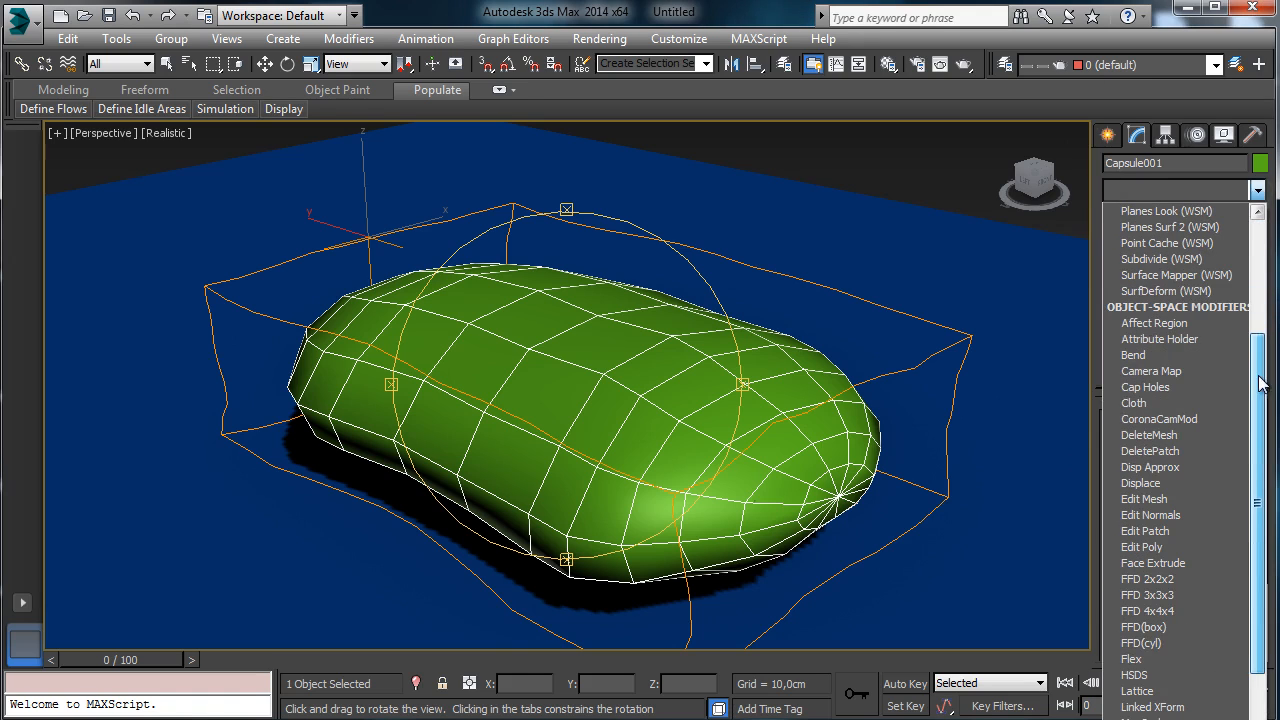
pyautogui.click(1150, 595)
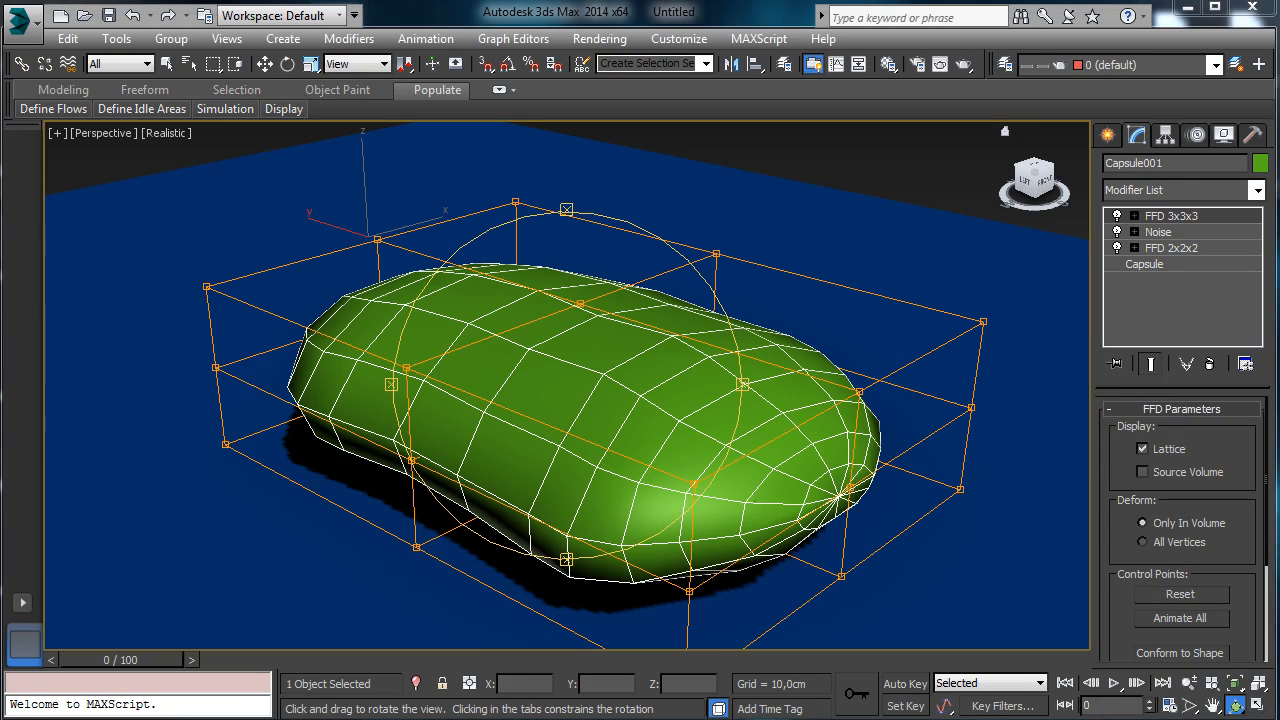
# - Edit the FFD 3x3x3 control points from above: move the left end's middle column inward and its lower corner column outward
pyautogui.moveTo(537, 357); pyautogui.dragTo(632, 490)
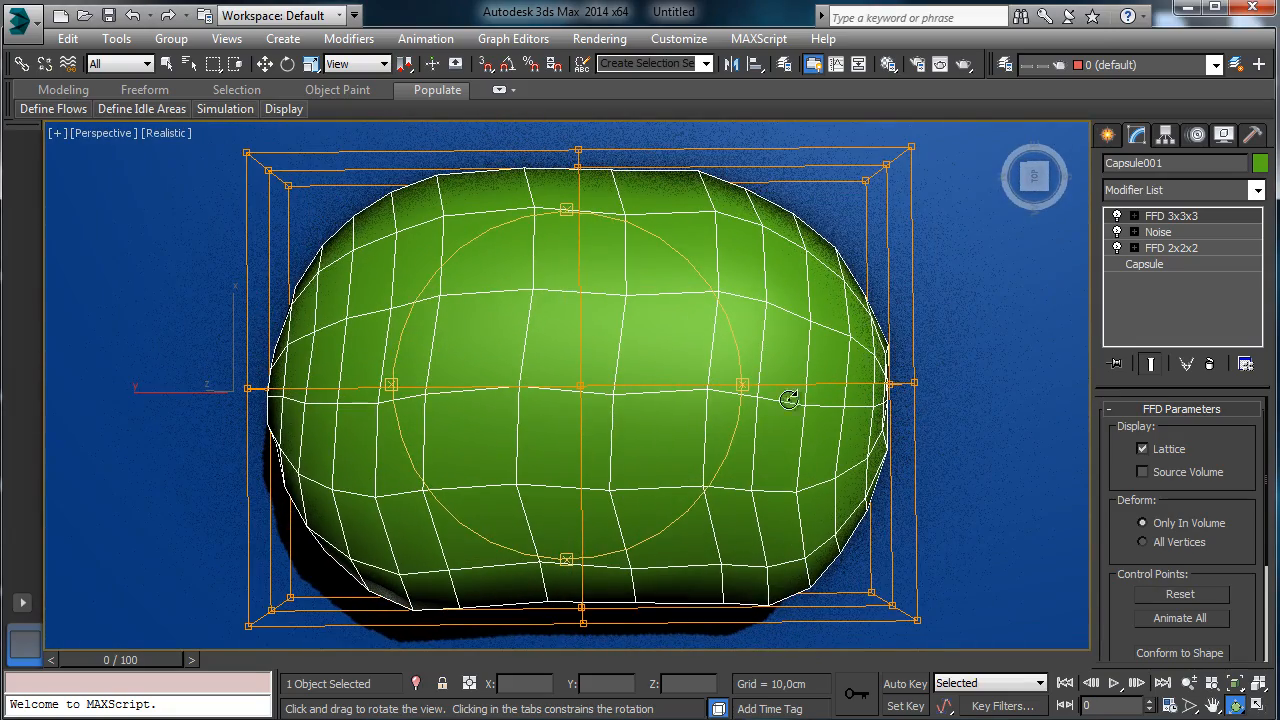
pyautogui.click(1134, 217)
pyautogui.click(1168, 233)
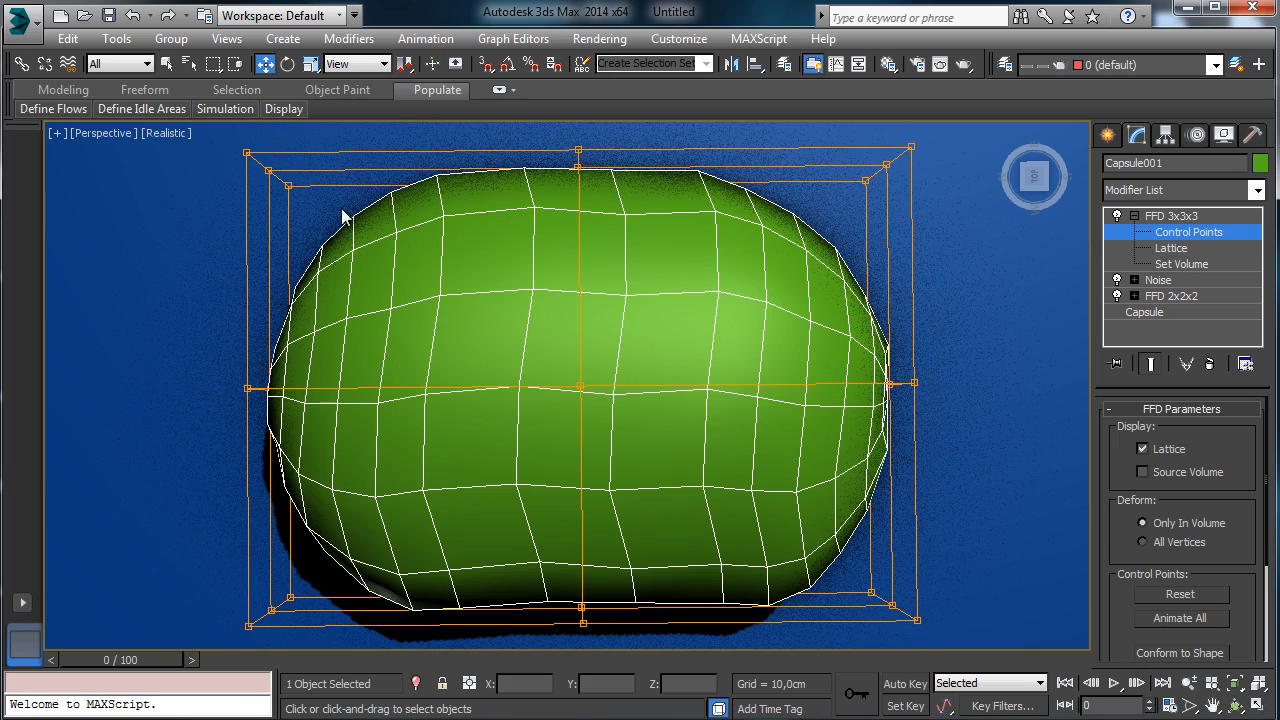
pyautogui.moveTo(207, 367); pyautogui.dragTo(330, 420)
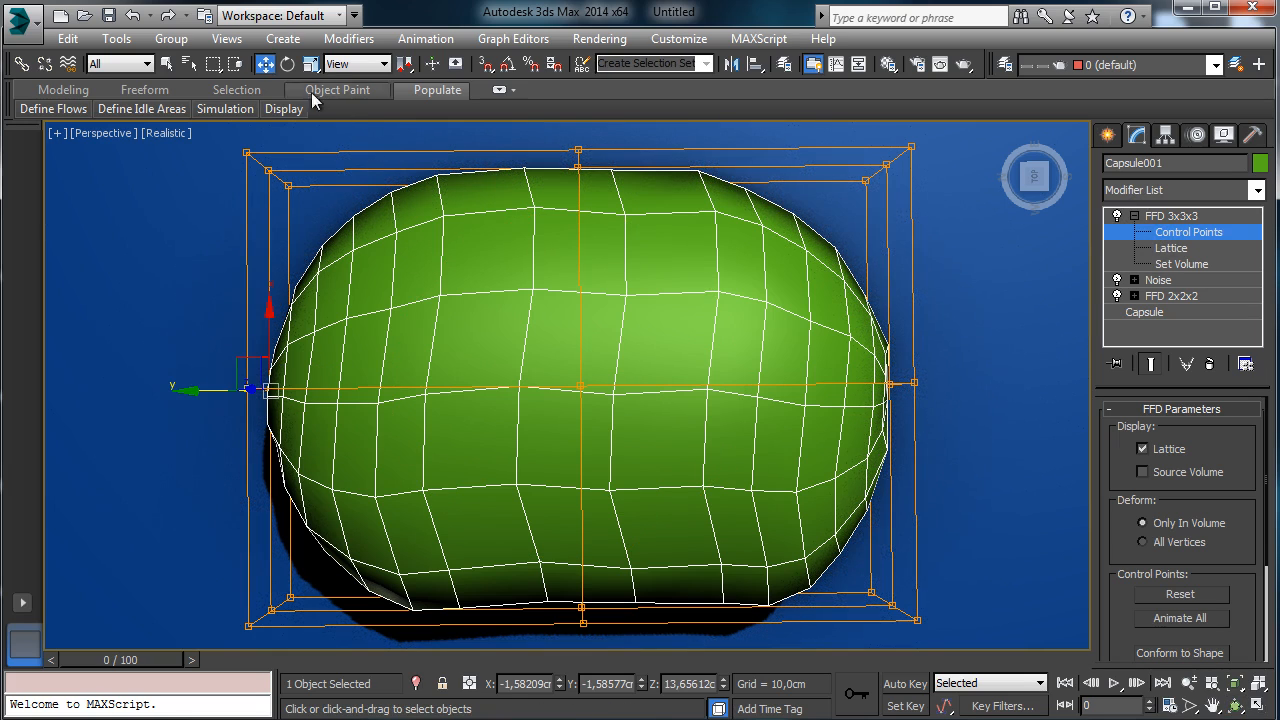
pyautogui.moveTo(215, 396); pyautogui.dragTo(201, 517)
pyautogui.moveTo(298, 636); pyautogui.dragTo(302, 636)
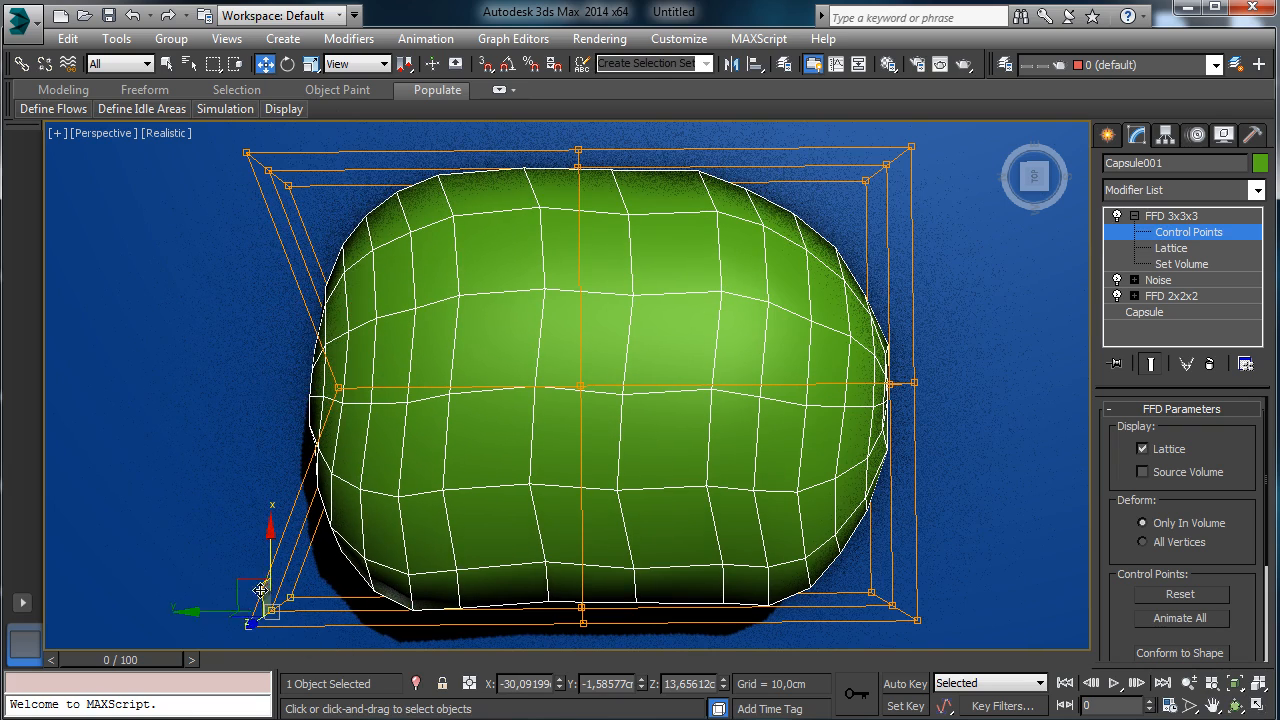
pyautogui.moveTo(258, 590); pyautogui.dragTo(222, 583)
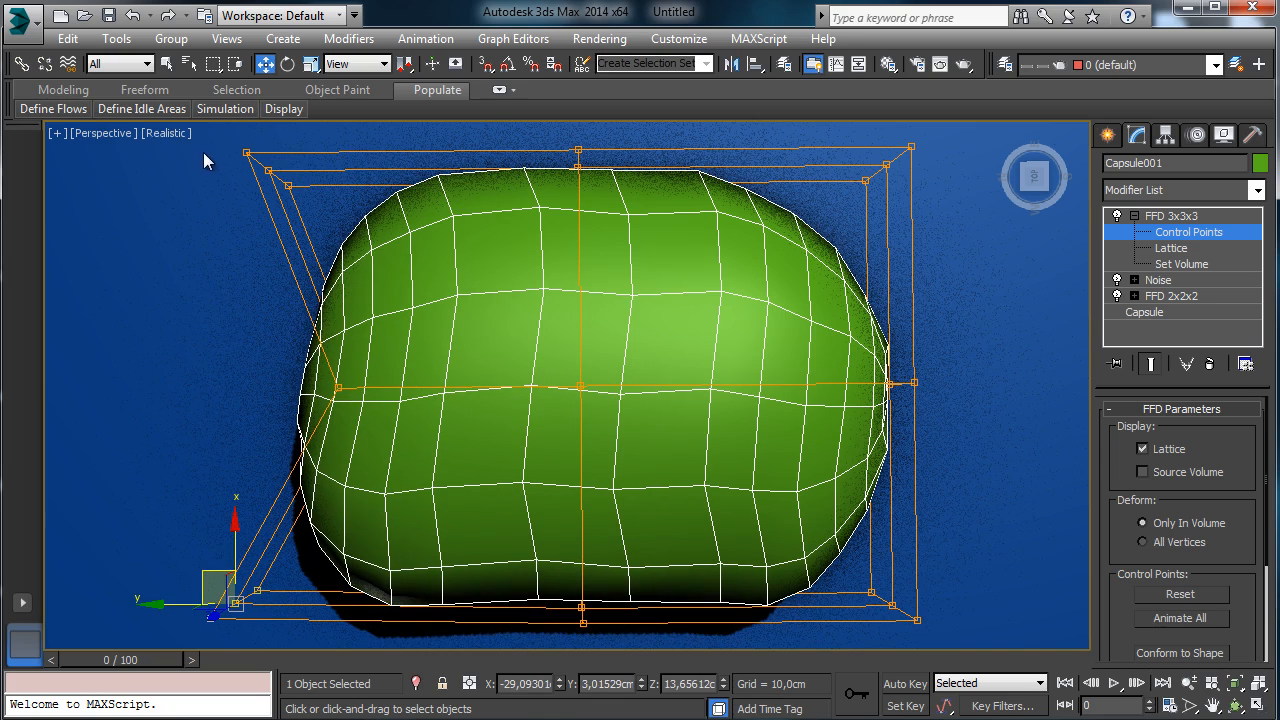
# - Move the upper-left corner column of control points inward and the upper-right corner column outward, as seen from above
pyautogui.moveTo(305, 192); pyautogui.dragTo(303, 190)
pyautogui.moveTo(250, 158); pyautogui.dragTo(291, 225)
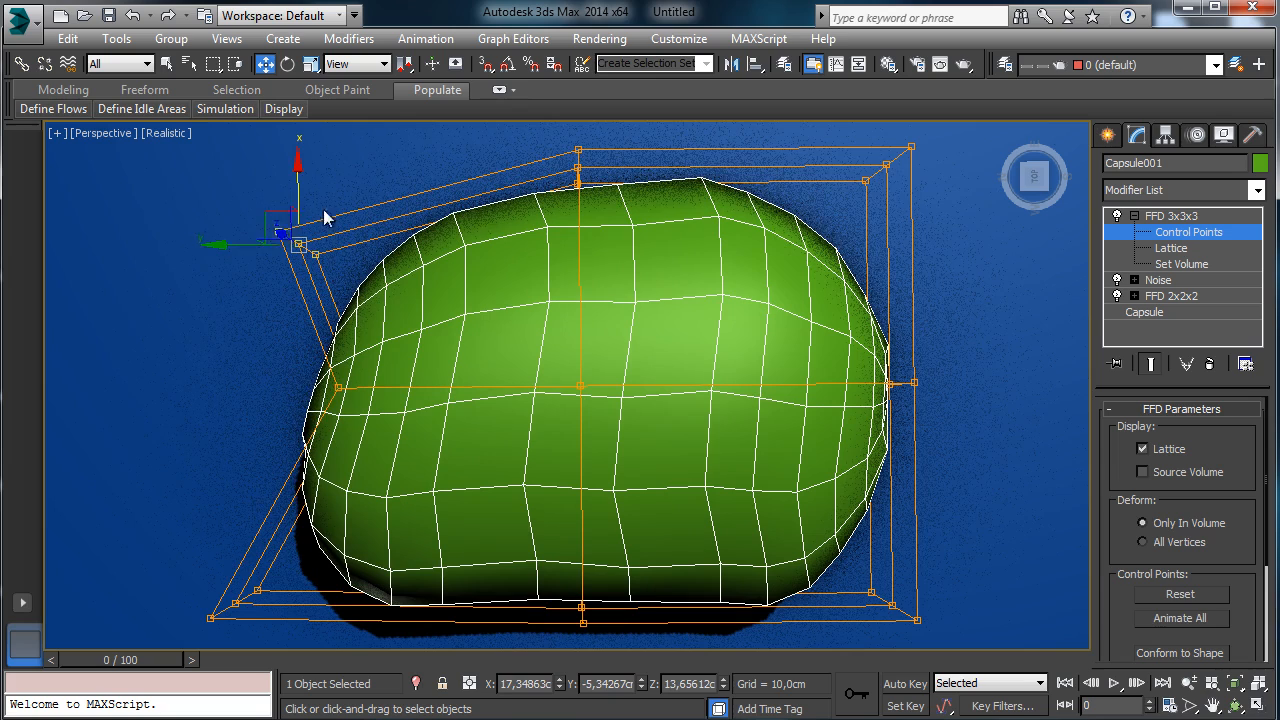
pyautogui.click(886, 163)
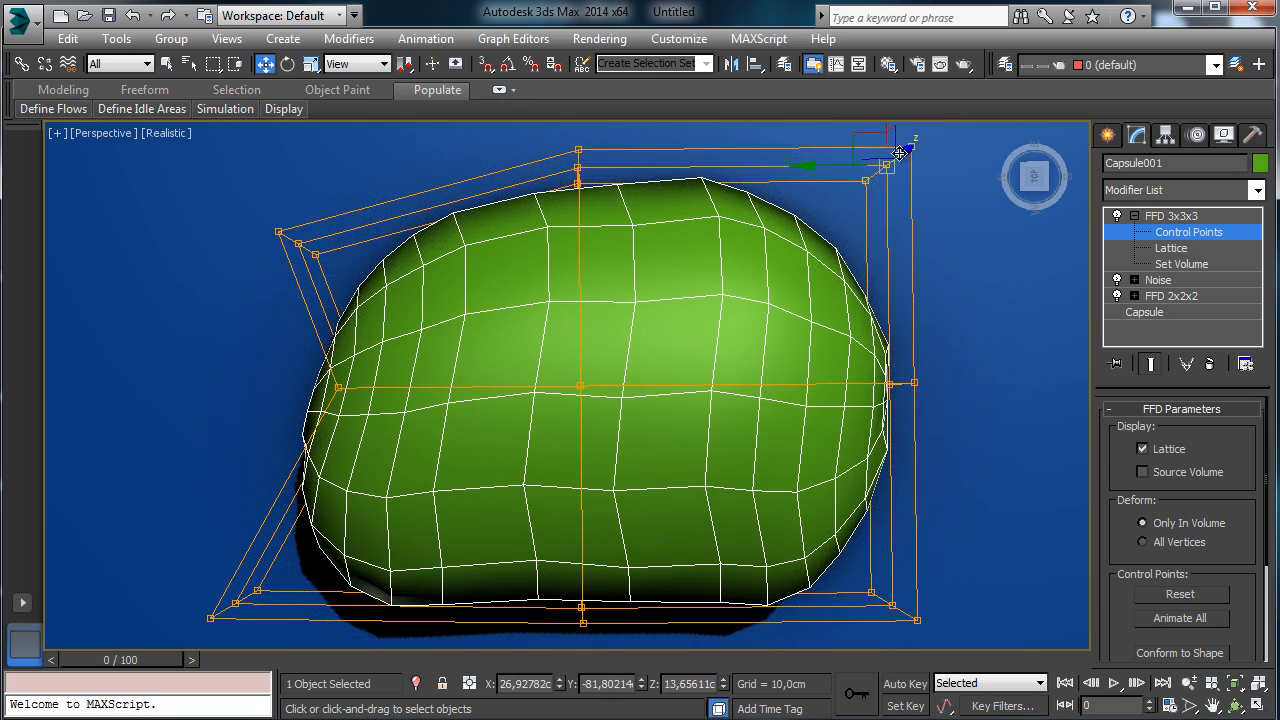
pyautogui.moveTo(866, 158); pyautogui.dragTo(950, 205)
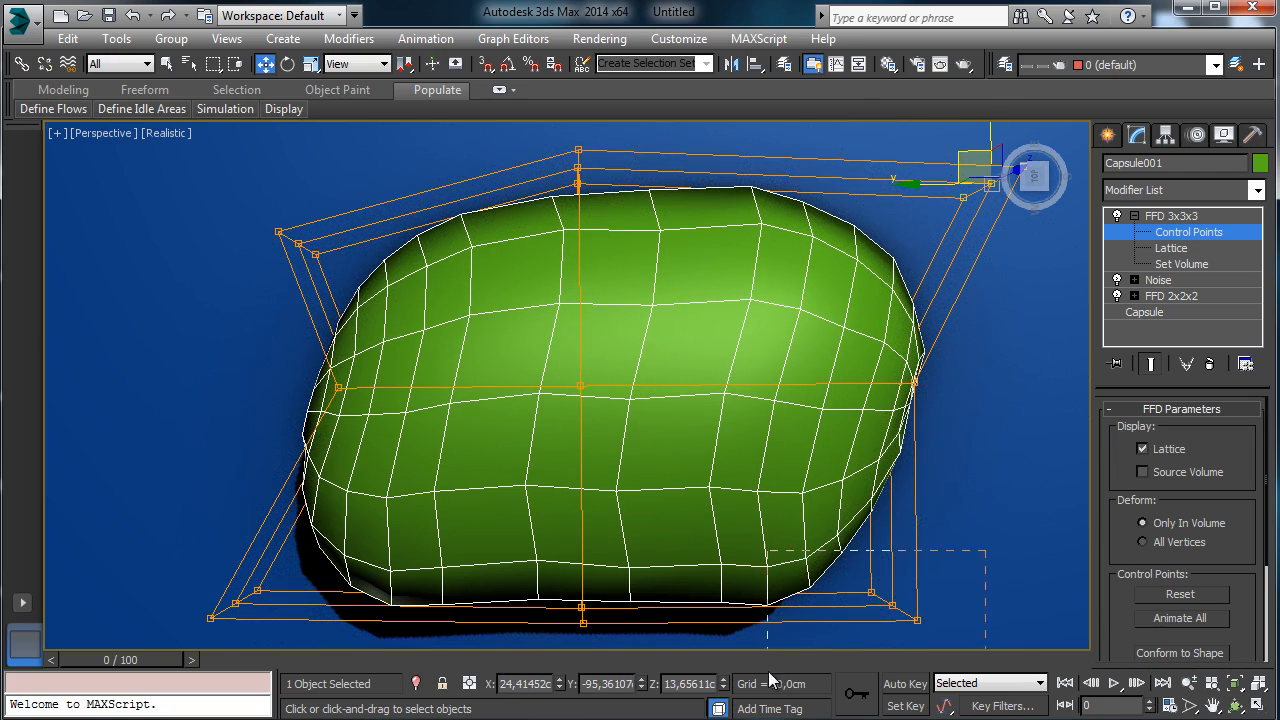
# - Move the lower-right corner column of control points inward and the lower side's middle column outward, as seen from above
pyautogui.moveTo(770, 680); pyautogui.dragTo(770, 678)
pyautogui.moveTo(872, 590); pyautogui.dragTo(826, 522)
pyautogui.moveTo(494, 555); pyautogui.dragTo(614, 653)
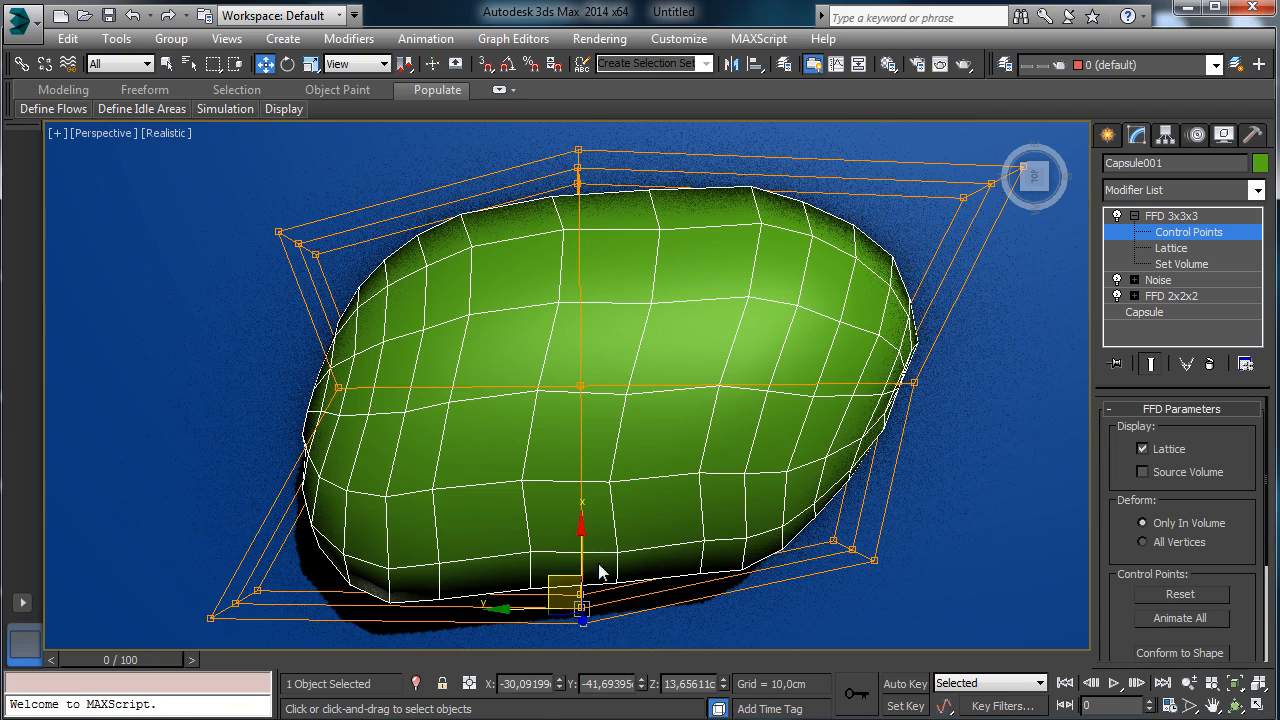
pyautogui.moveTo(600, 572); pyautogui.dragTo(576, 652)
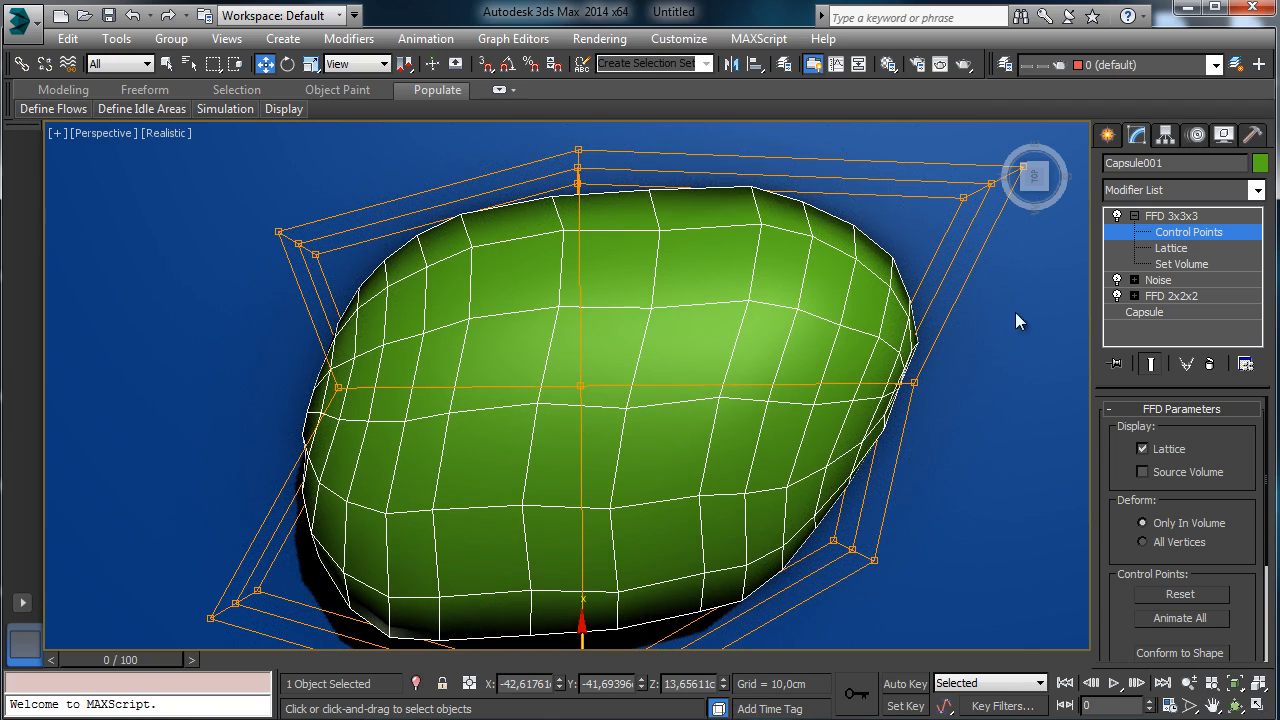
# - From a low angle, lower the mid-height control points at the rock's near corner and at the middle of the adjoining end
pyautogui.click(1236, 705)
pyautogui.moveTo(590, 445); pyautogui.dragTo(560, 302)
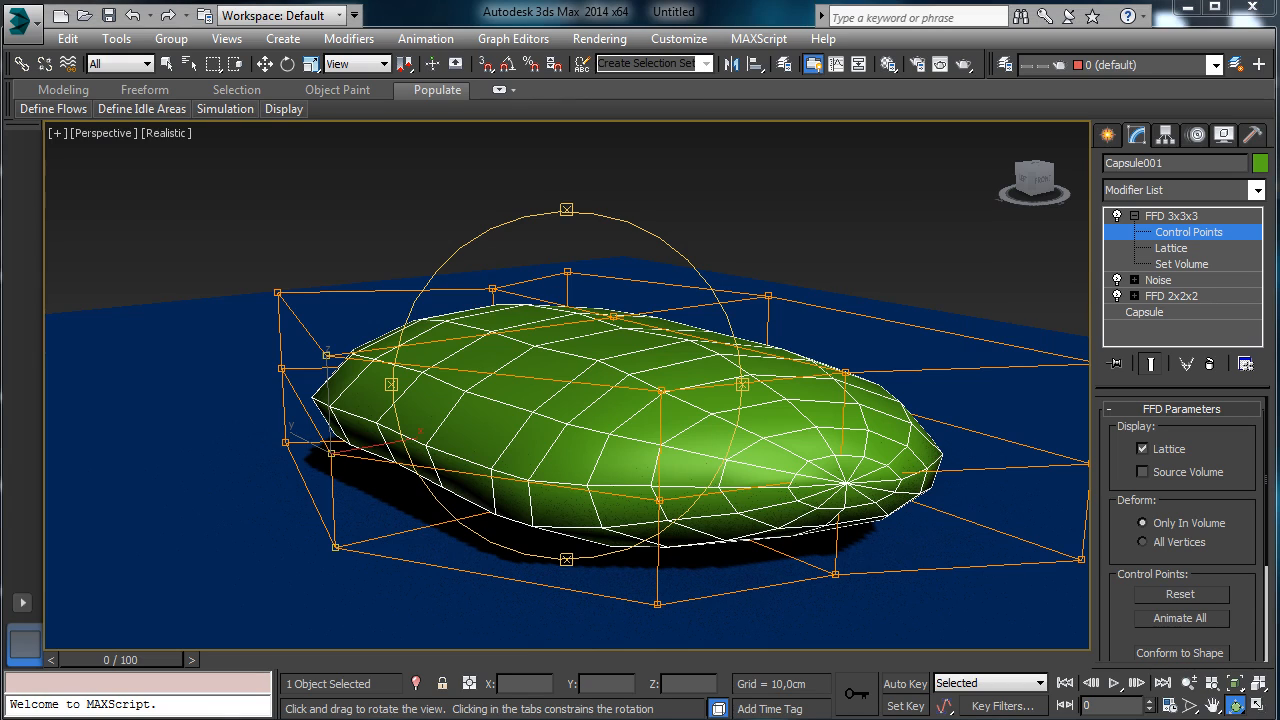
pyautogui.click(265, 64)
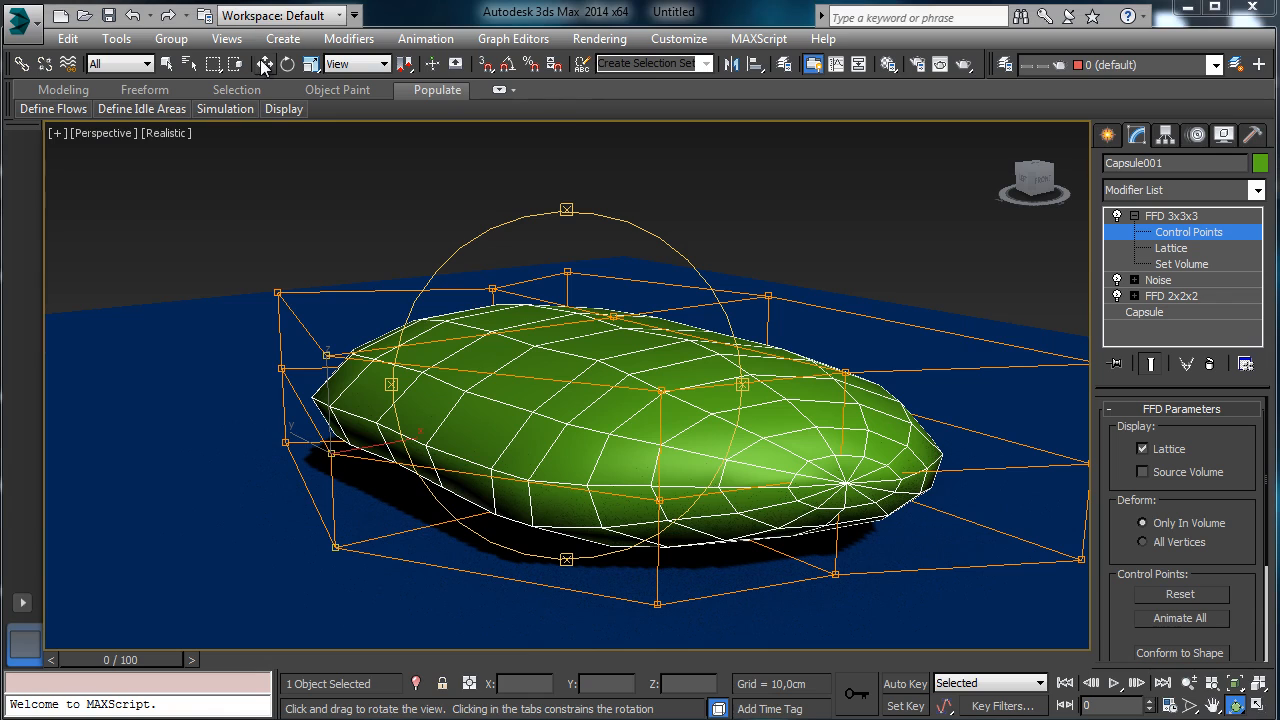
pyautogui.click(659, 500)
pyautogui.moveTo(663, 438); pyautogui.dragTo(651, 515)
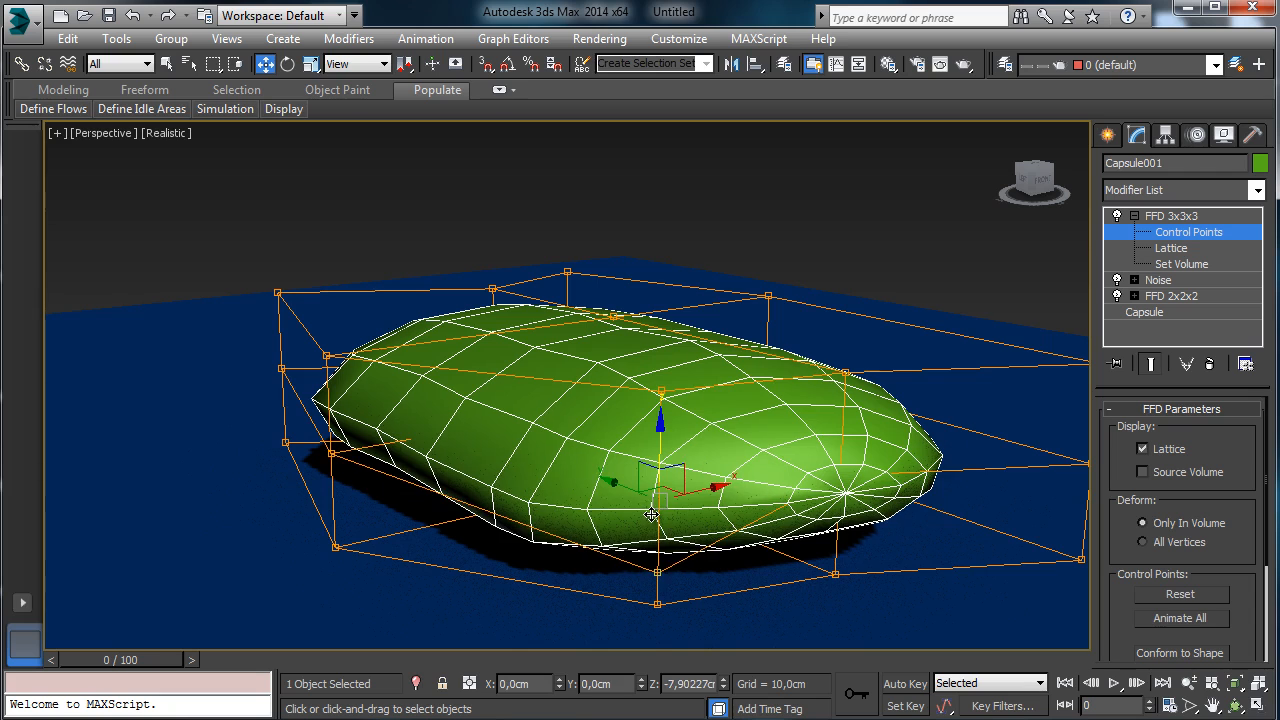
pyautogui.click(845, 470)
pyautogui.moveTo(845, 427); pyautogui.dragTo(858, 497)
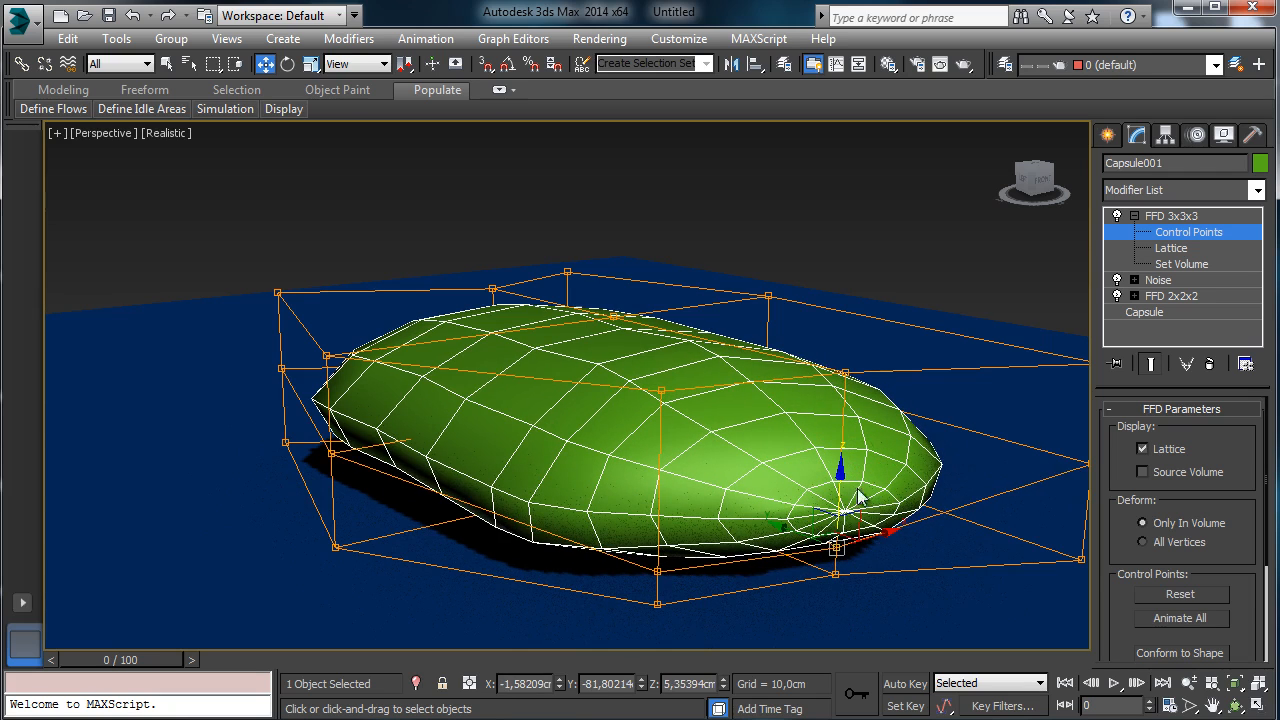
# - Lower the mid-height control points at the far corner of that end and at a corner of the opposite end
pyautogui.click(1212, 706)
pyautogui.moveTo(766, 528); pyautogui.dragTo(610, 494)
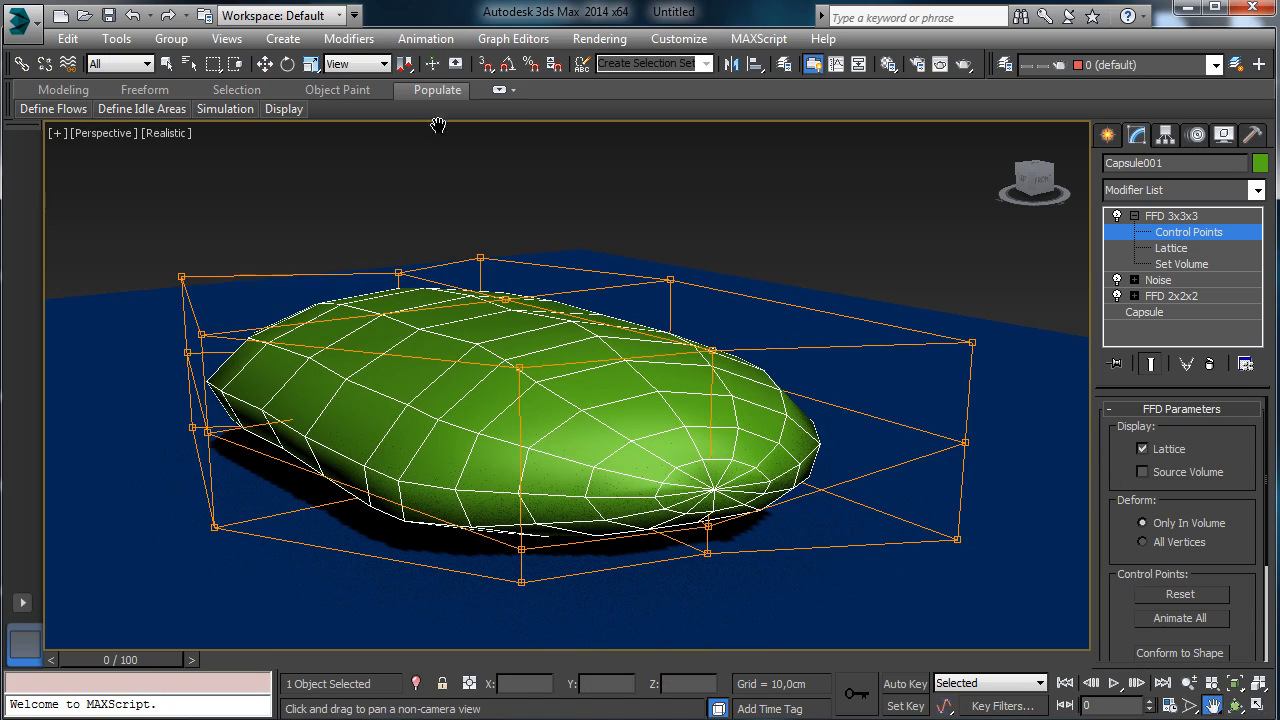
pyautogui.click(265, 64)
pyautogui.click(964, 442)
pyautogui.moveTo(970, 384); pyautogui.dragTo(967, 449)
pyautogui.click(208, 429)
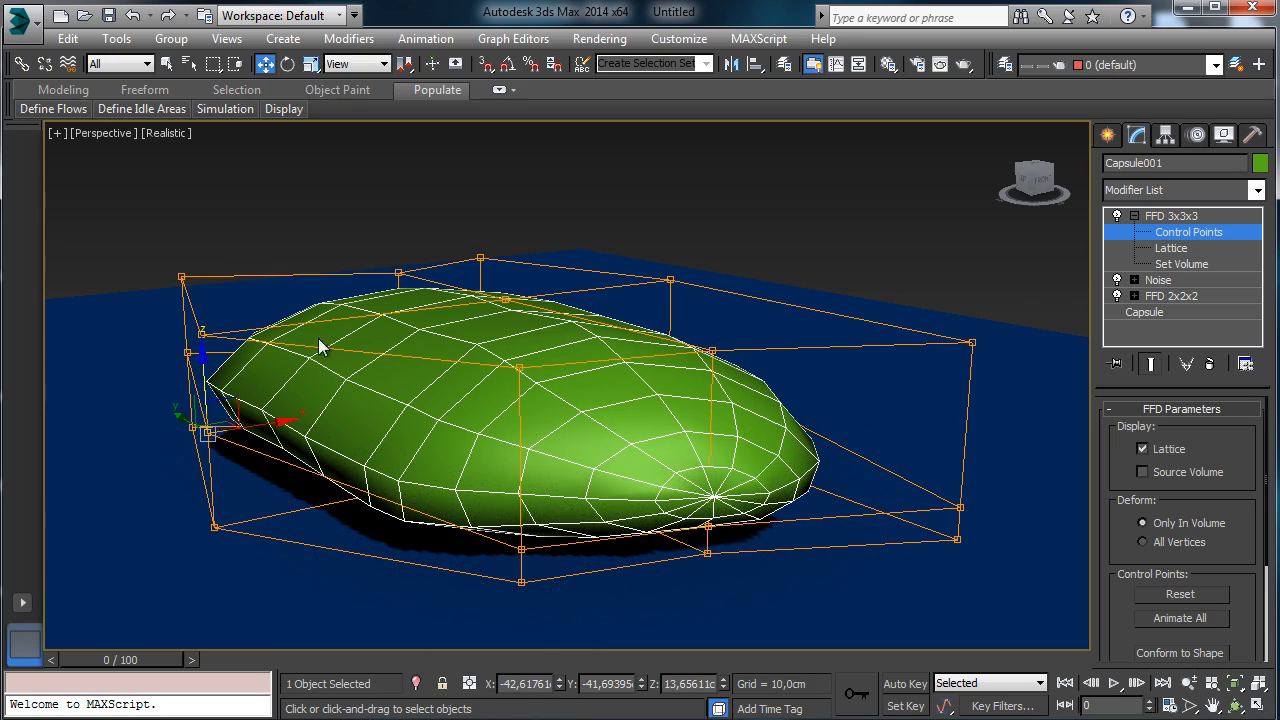
pyautogui.click(186, 353)
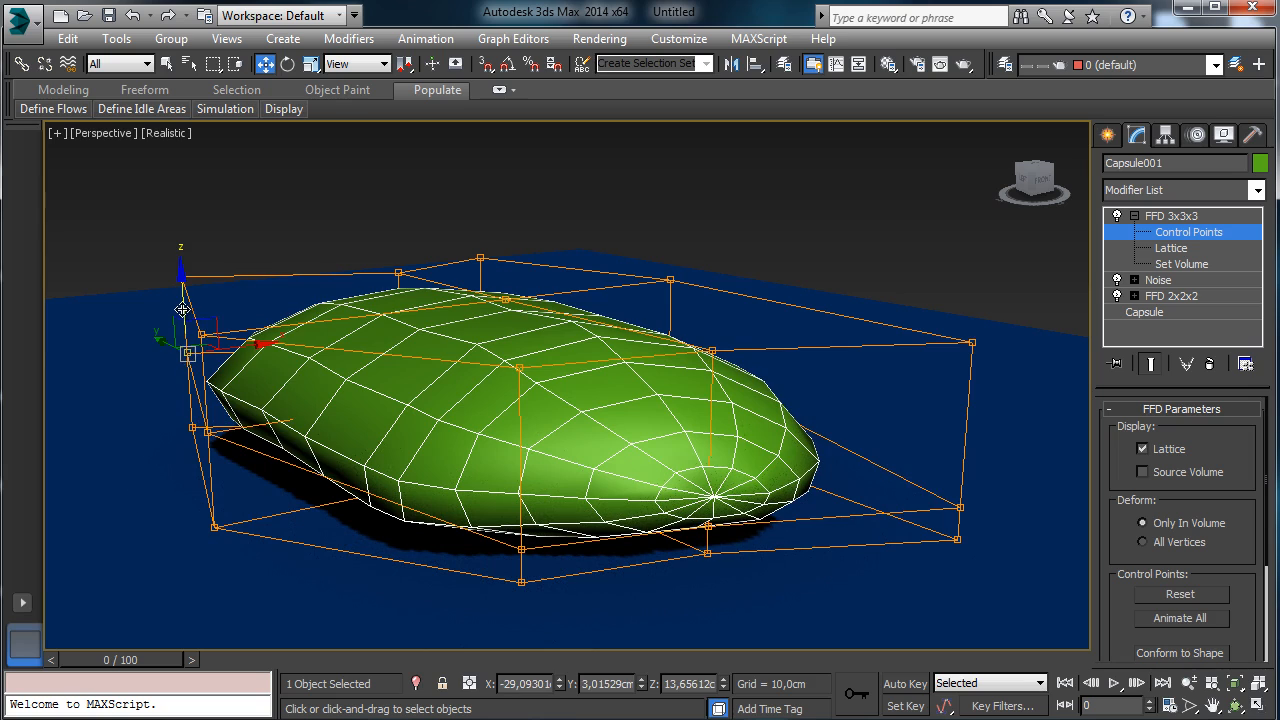
pyautogui.moveTo(182, 309); pyautogui.dragTo(370, 390)
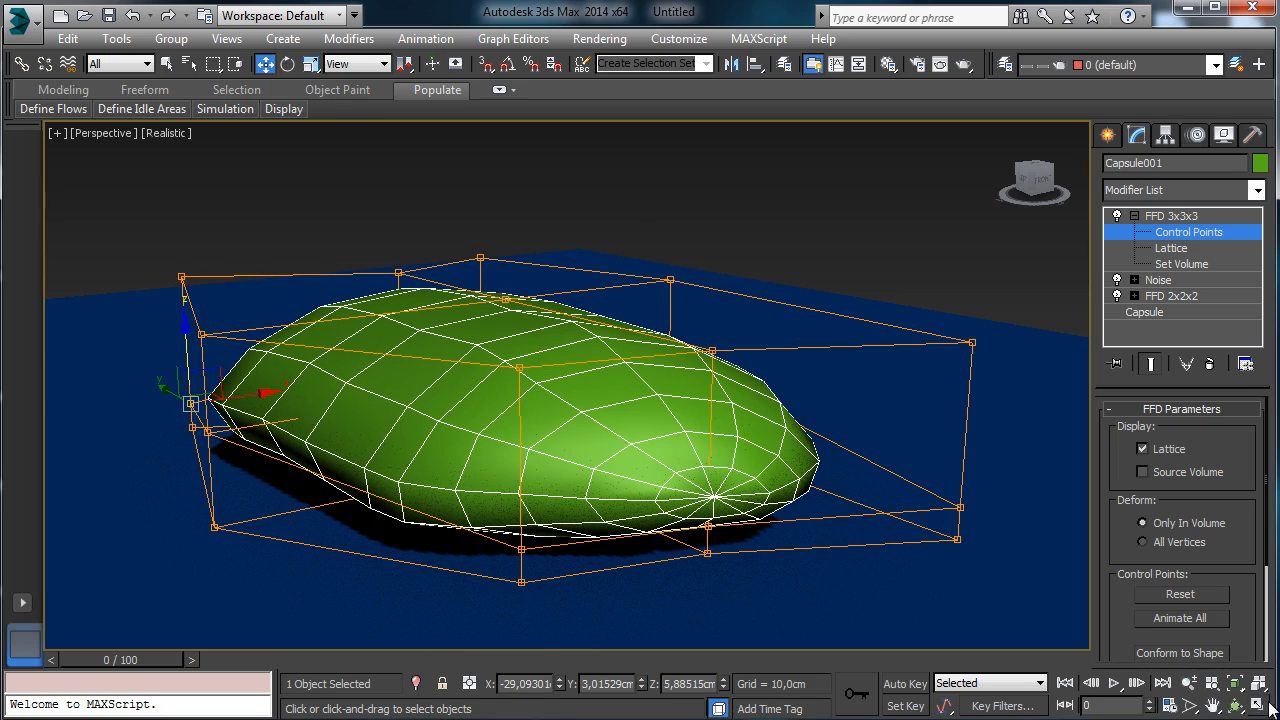
# - From the rock's other end, lower the mid-height control points at the remaining corner and at that end's middle
pyautogui.click(1236, 706)
pyautogui.moveTo(417, 428); pyautogui.dragTo(717, 421)
pyautogui.click(265, 64)
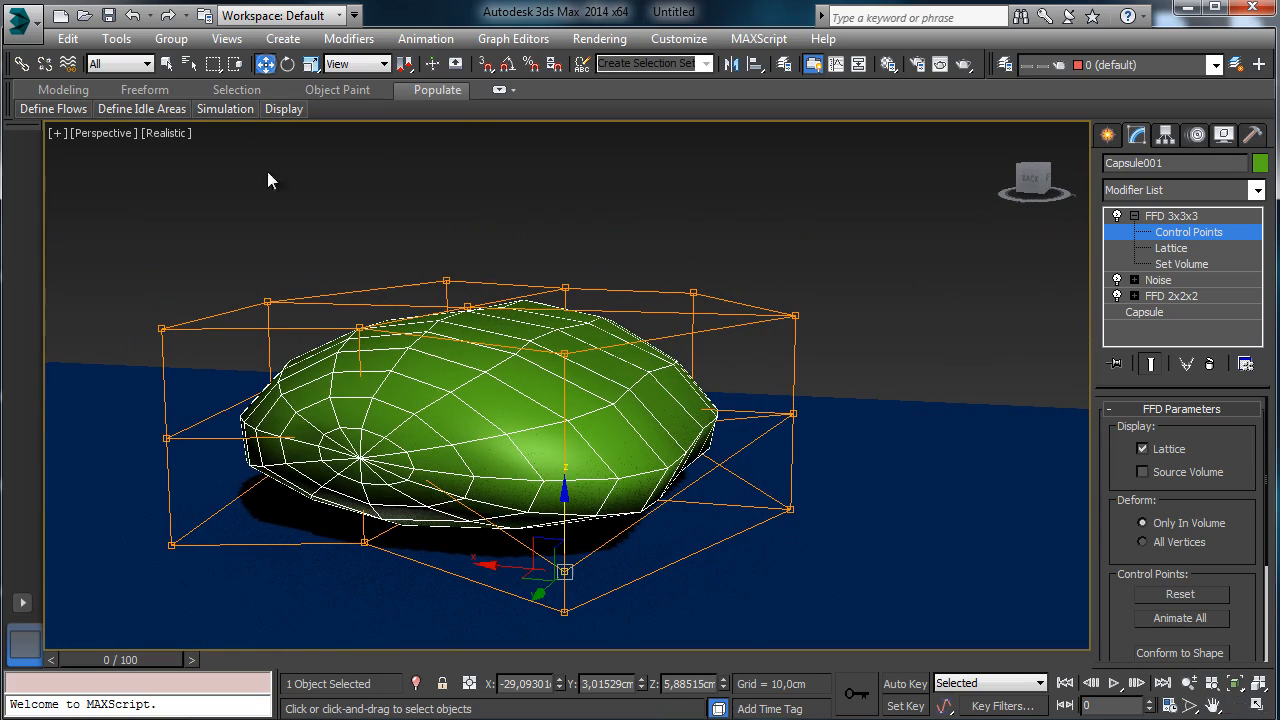
pyautogui.click(166, 439)
pyautogui.moveTo(159, 391); pyautogui.dragTo(361, 462)
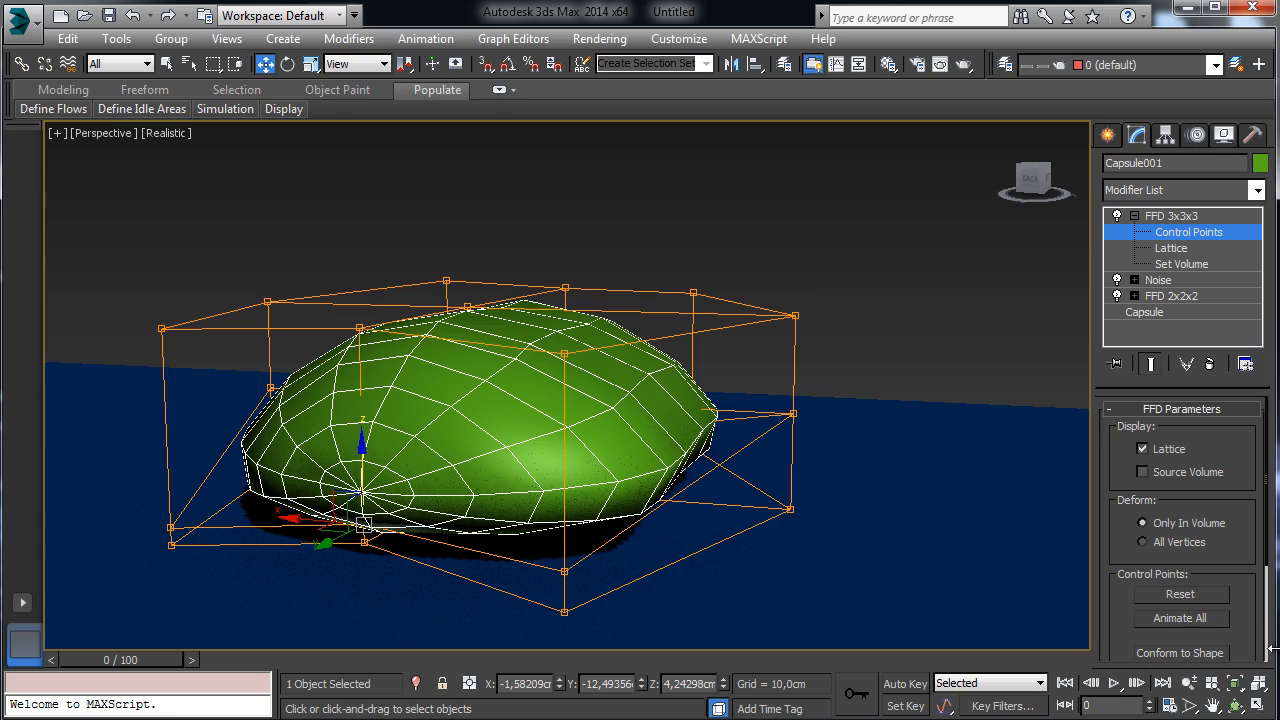
# - Lower the top-layer control points at both ends by about 7 cm and raise the top-layer points in the middle slightly
pyautogui.click(1236, 706)
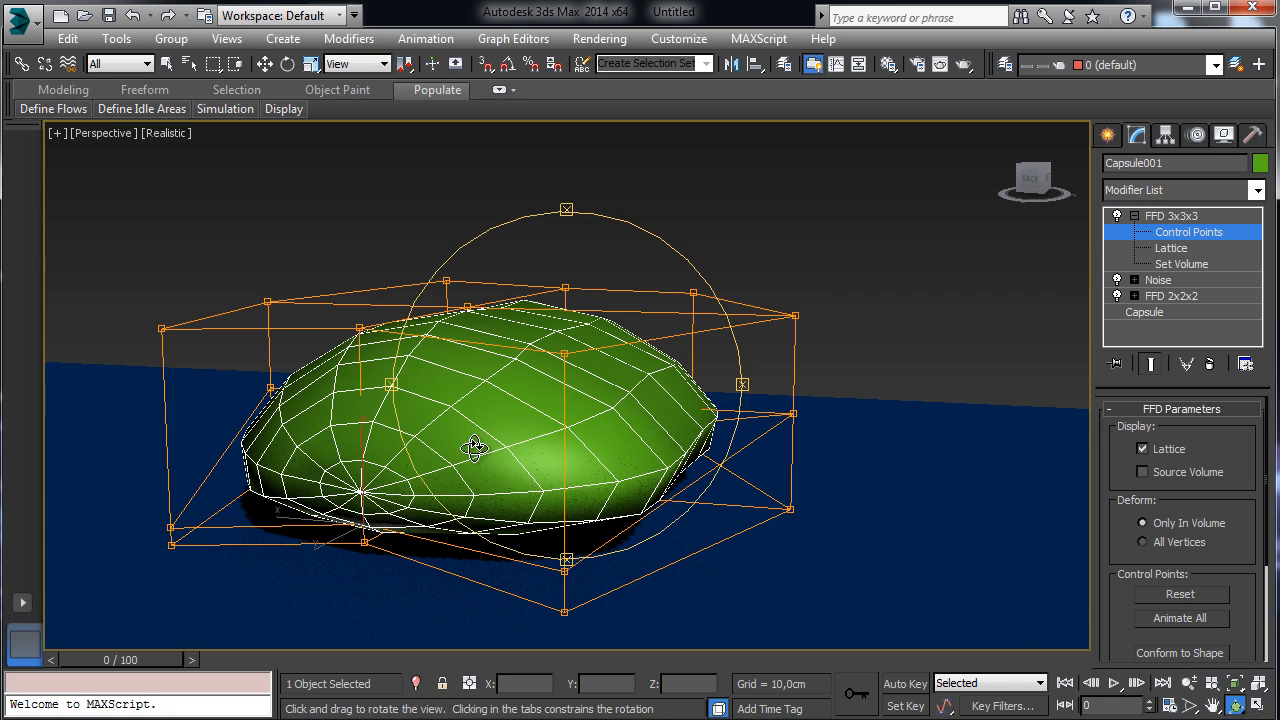
pyautogui.moveTo(476, 450); pyautogui.dragTo(460, 367)
pyautogui.click(167, 64)
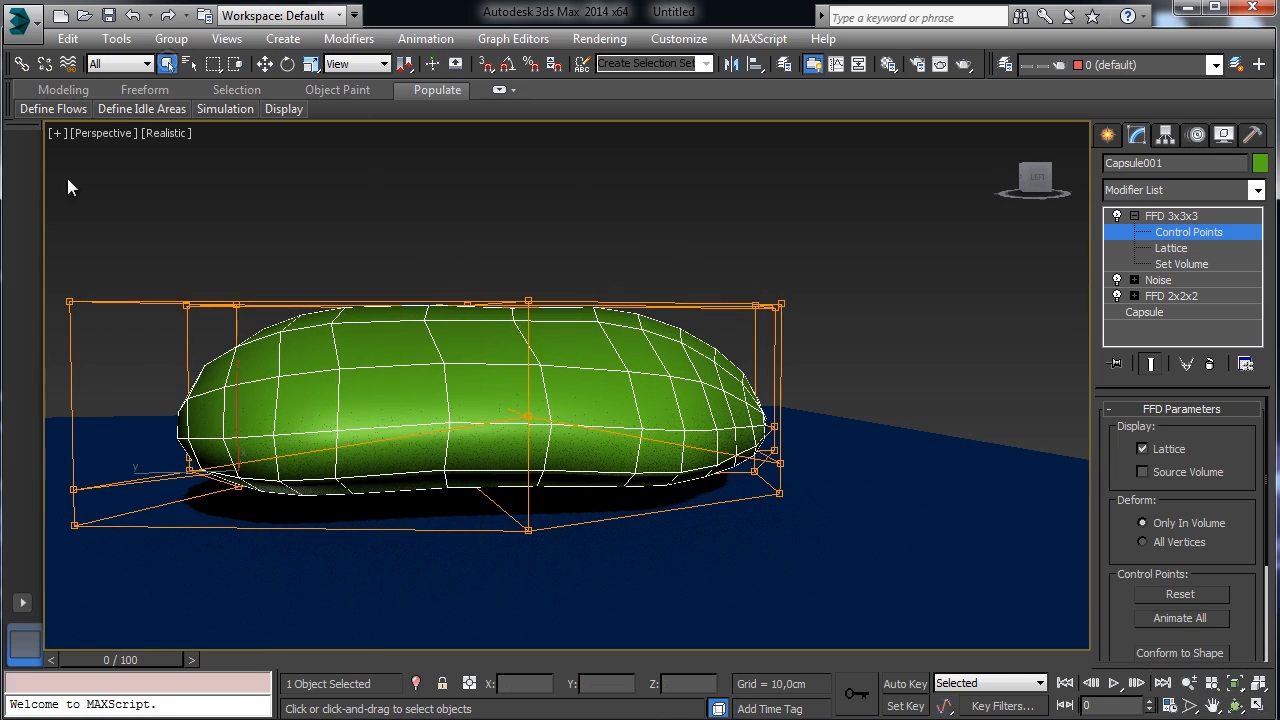
pyautogui.moveTo(52, 245); pyautogui.dragTo(269, 349)
pyautogui.keyDown('ctrl'); pyautogui.moveTo(685, 263); pyautogui.dragTo(820, 330); pyautogui.keyUp('ctrl')
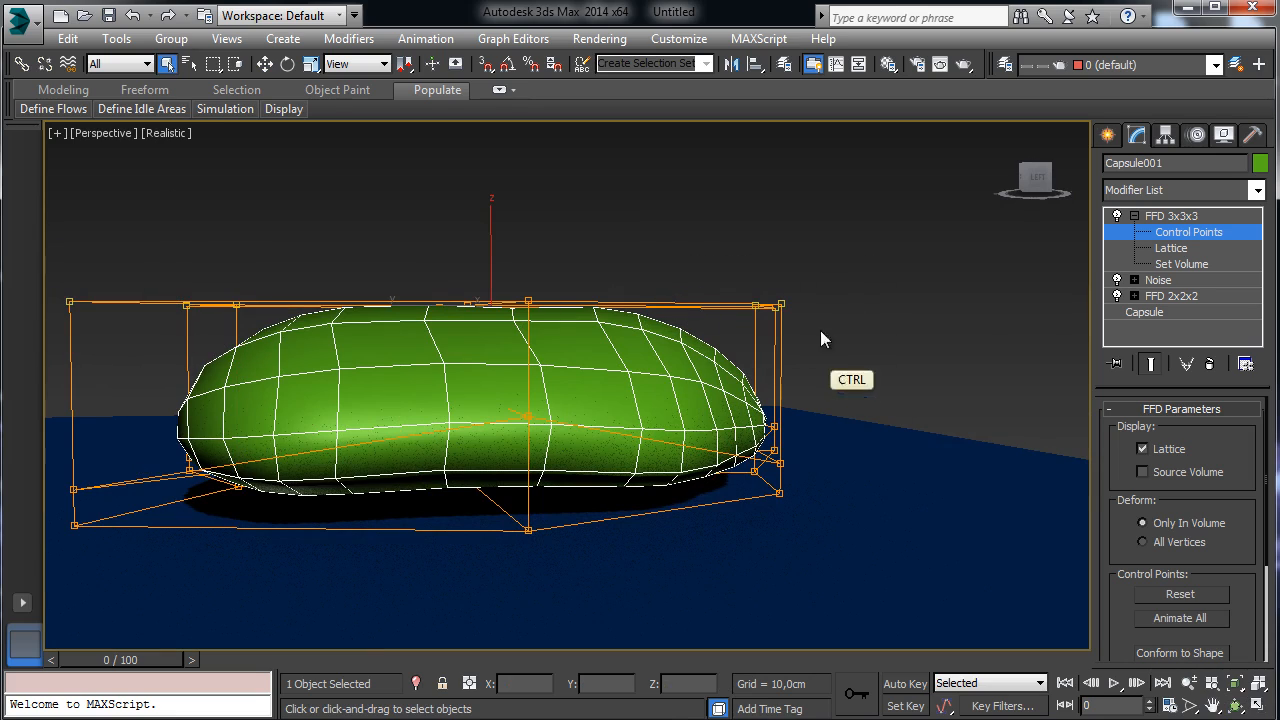
pyautogui.press('w')
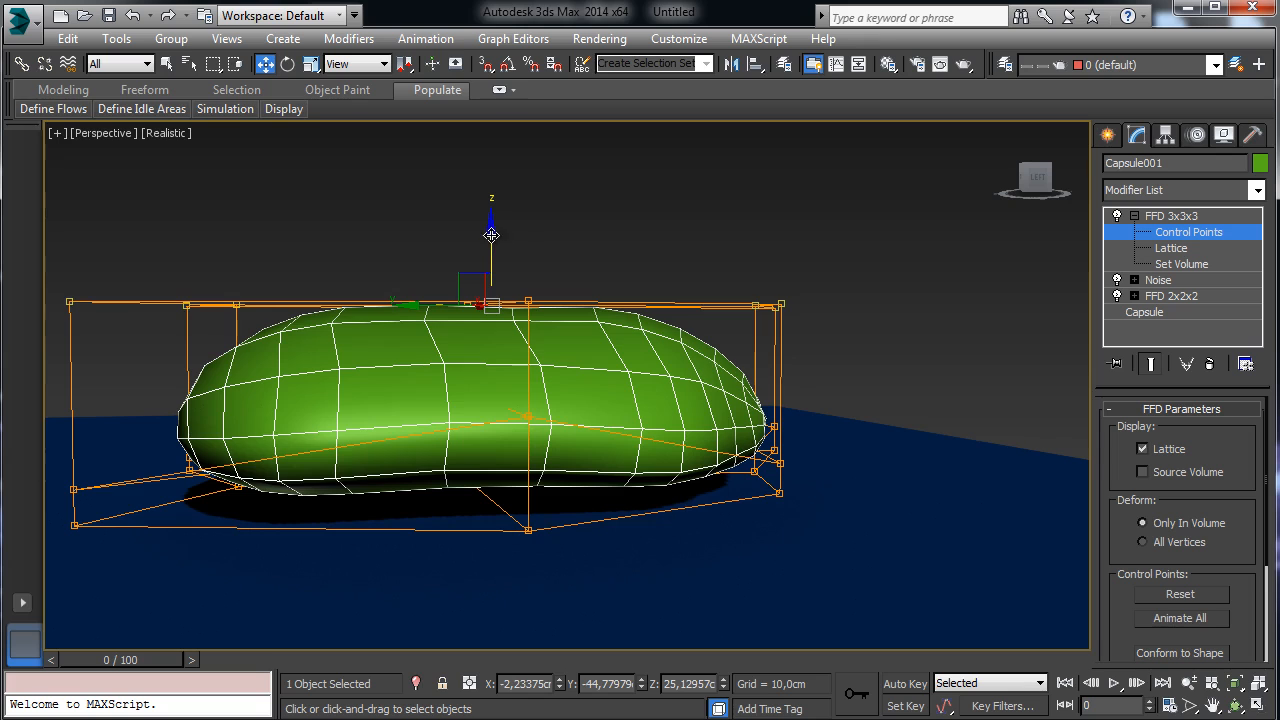
pyautogui.moveTo(493, 232); pyautogui.dragTo(492, 289)
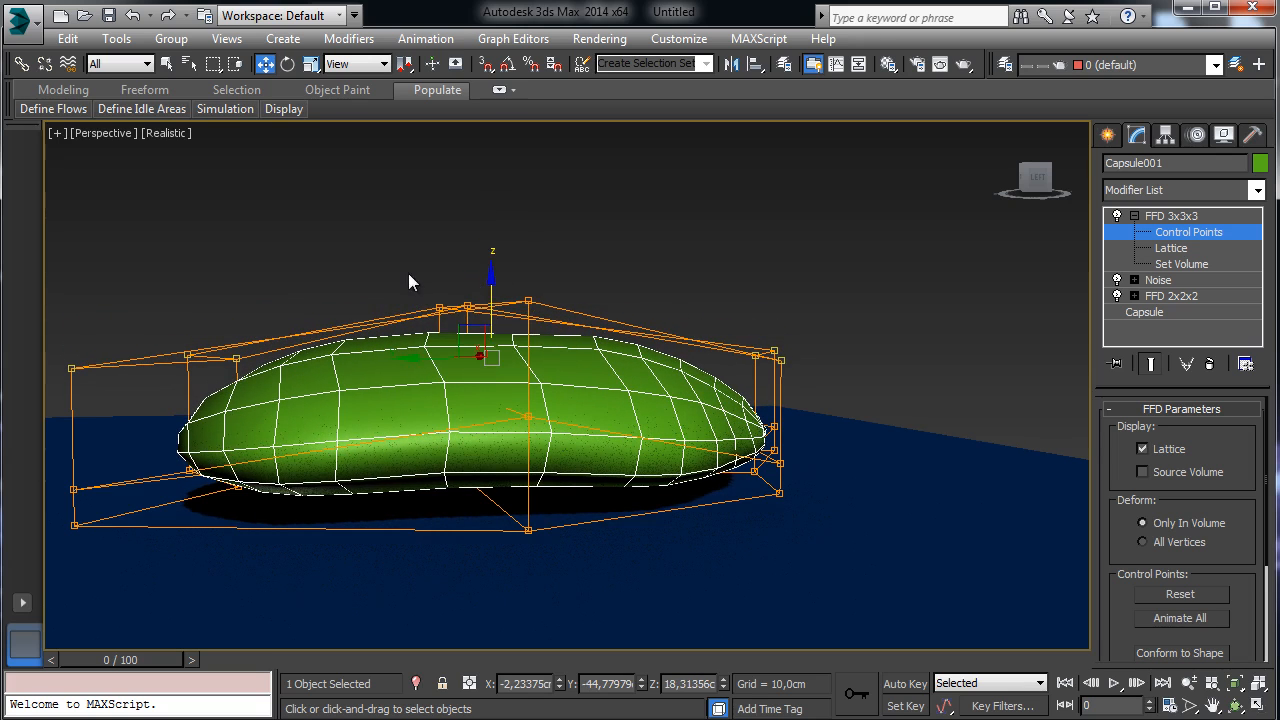
pyautogui.moveTo(408, 273); pyautogui.dragTo(581, 349)
pyautogui.moveTo(472, 252); pyautogui.dragTo(514, 257)
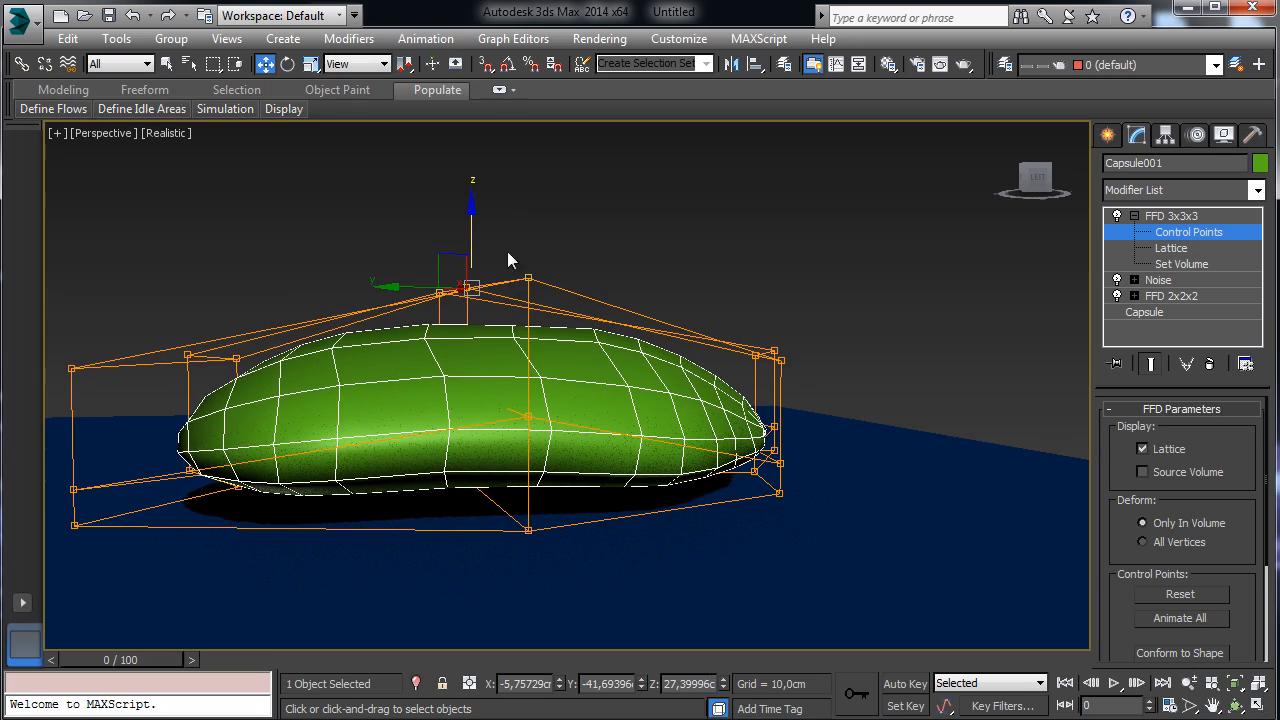
# - From above, move the lower-left corner column of control points inward toward the rock
pyautogui.click(1235, 684)
pyautogui.click(1236, 706)
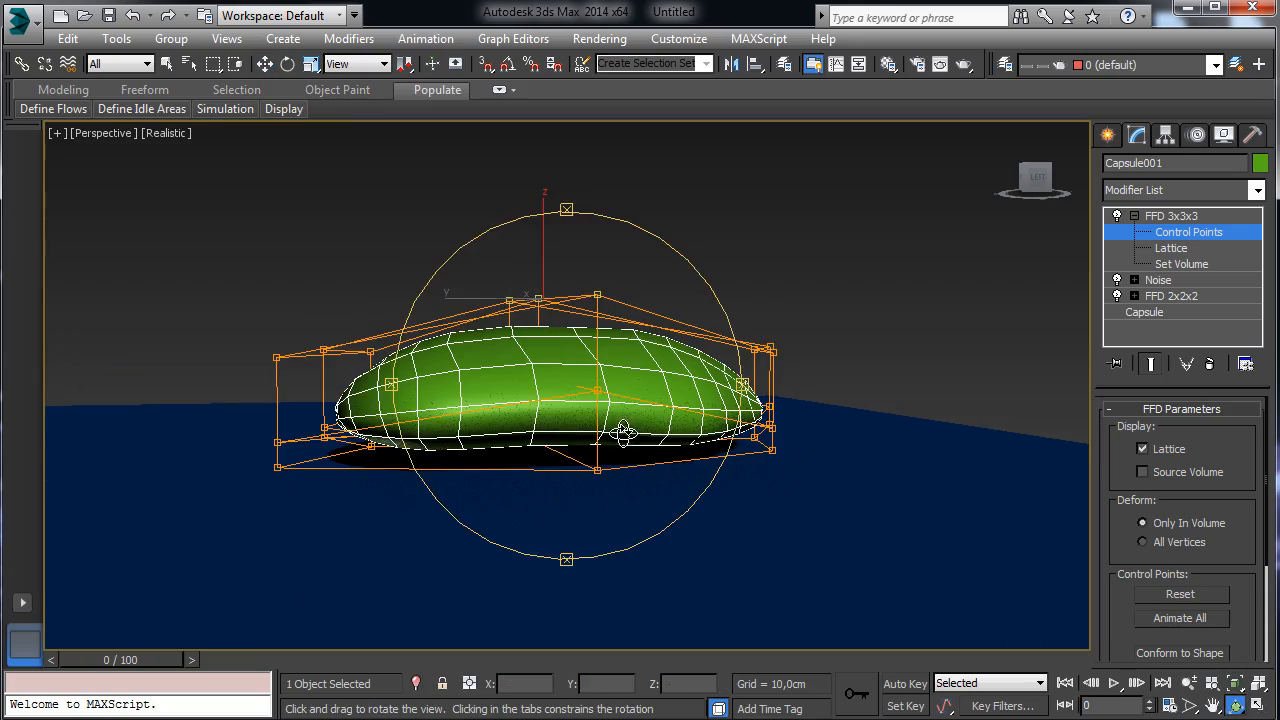
pyautogui.moveTo(592, 424); pyautogui.dragTo(717, 555)
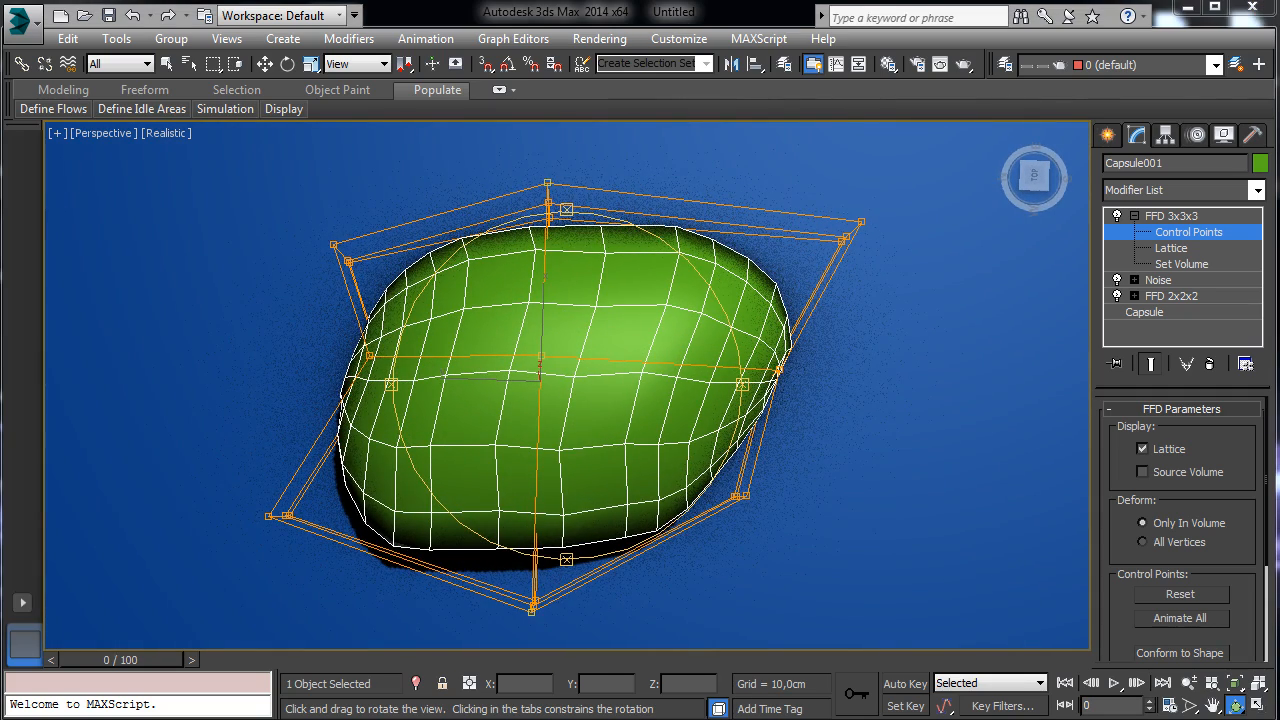
pyautogui.click(265, 64)
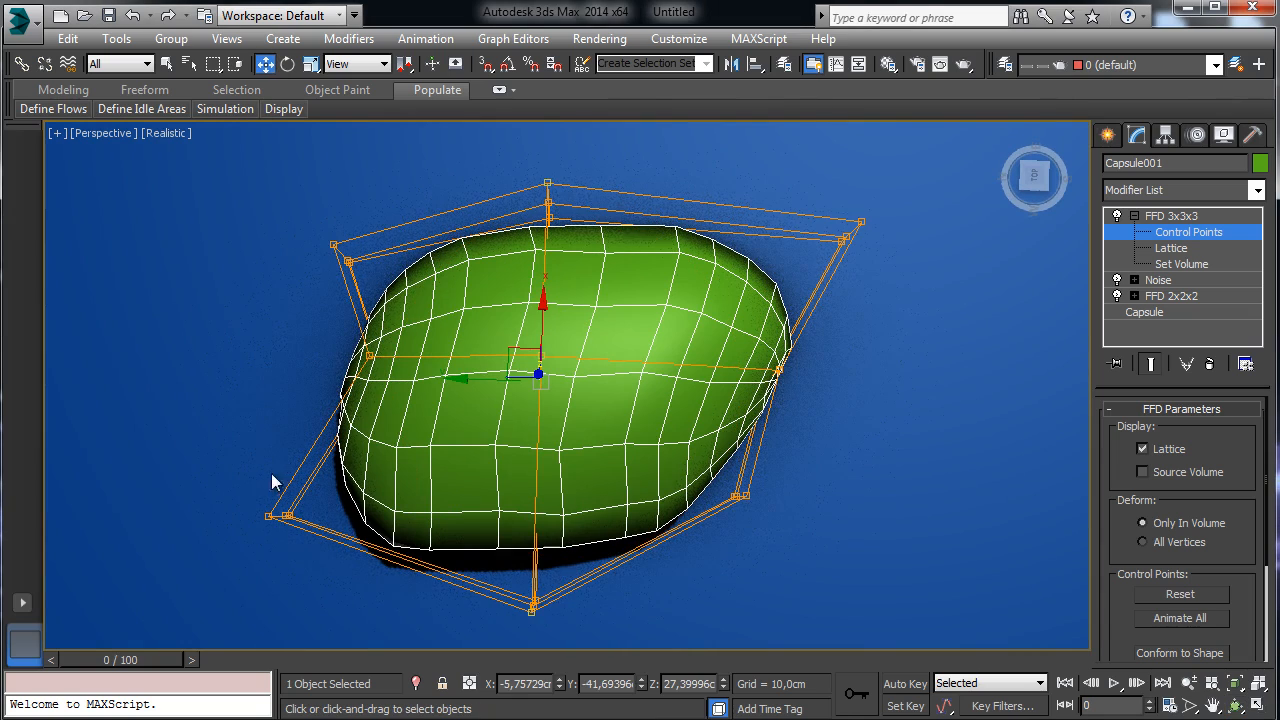
pyautogui.moveTo(237, 486); pyautogui.dragTo(370, 565)
pyautogui.moveTo(265, 487); pyautogui.dragTo(303, 447)
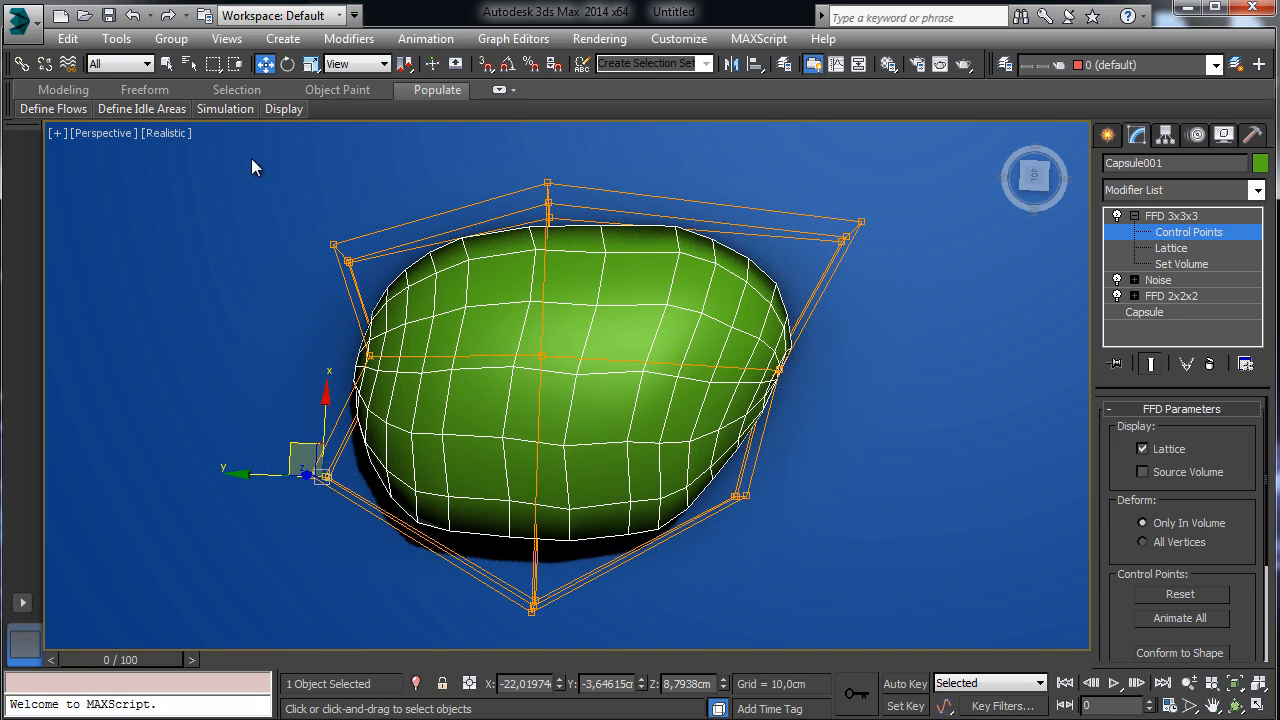
# - Move the rows of control points along the rock's two long sides slightly toward each other
pyautogui.moveTo(255, 159); pyautogui.dragTo(1060, 345)
pyautogui.moveTo(586, 162); pyautogui.dragTo(577, 178)
pyautogui.moveTo(262, 437); pyautogui.dragTo(975, 653)
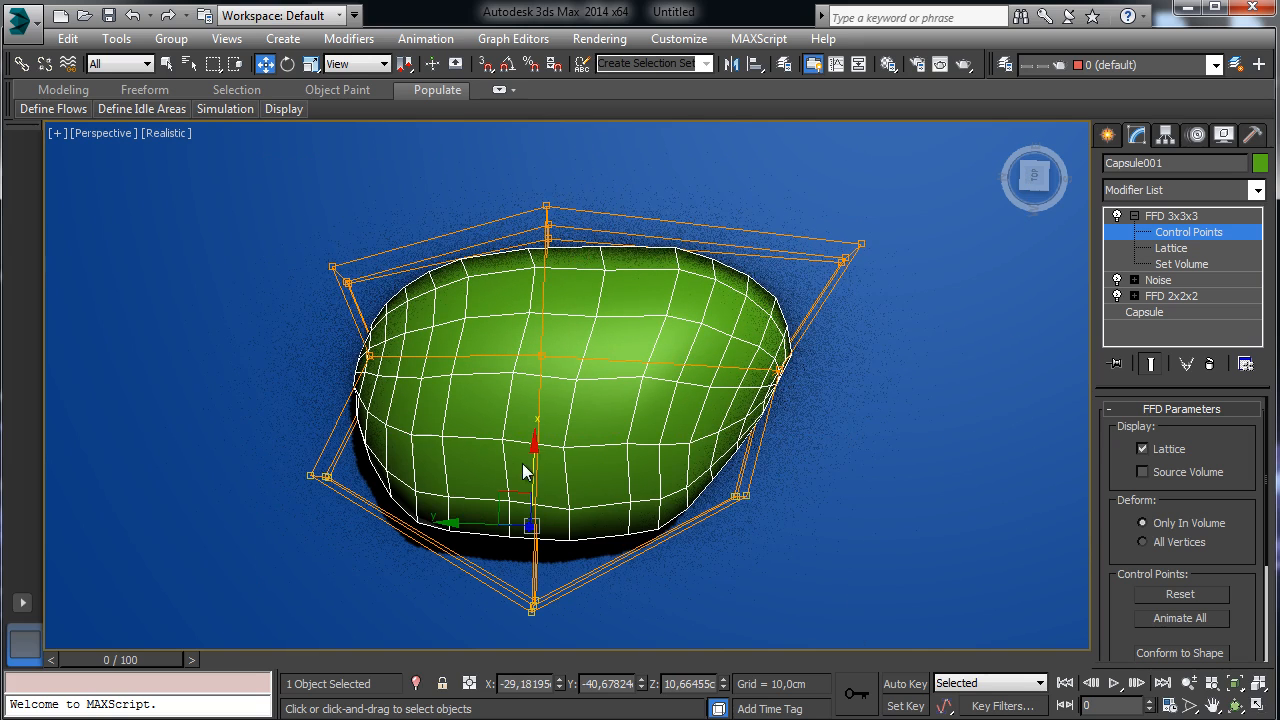
pyautogui.moveTo(530, 457); pyautogui.dragTo(612, 322)
# - Leave control-point editing and rename the capsule object to Peeble
pyautogui.click(1186, 233)
pyautogui.click(1235, 705)
pyautogui.doubleClick(1182, 162)
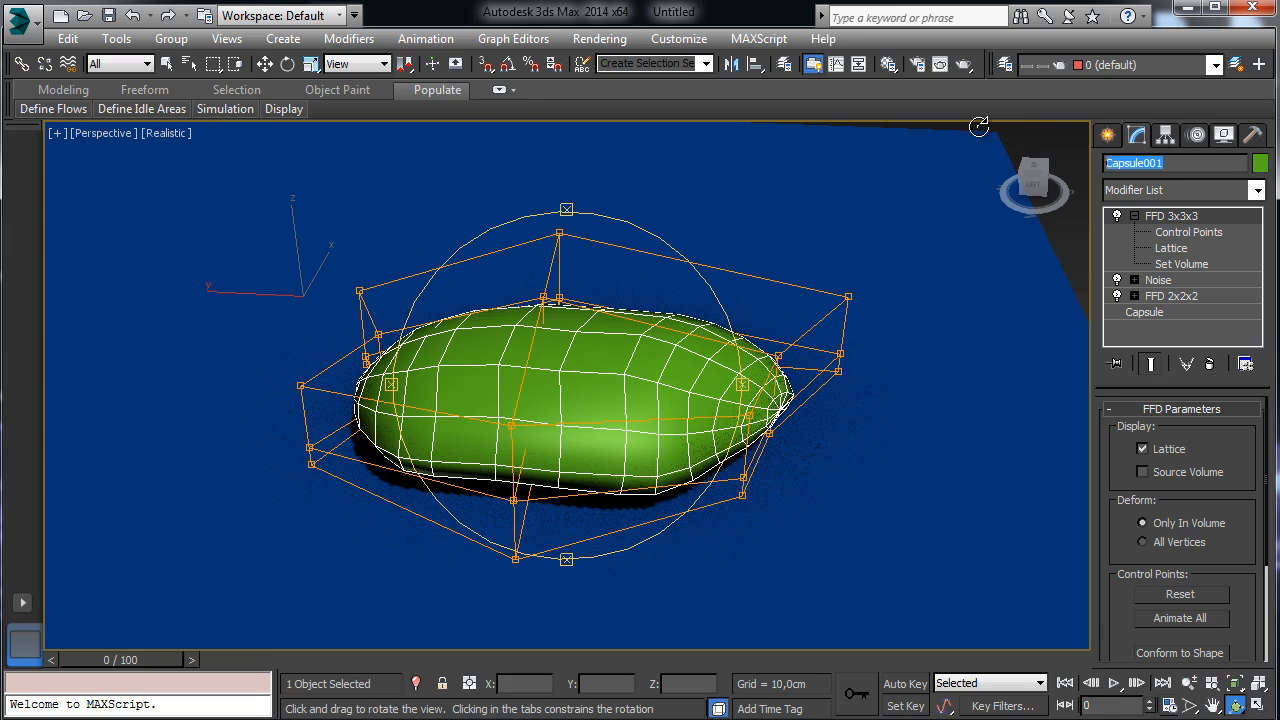
pyautogui.write('Peeble')
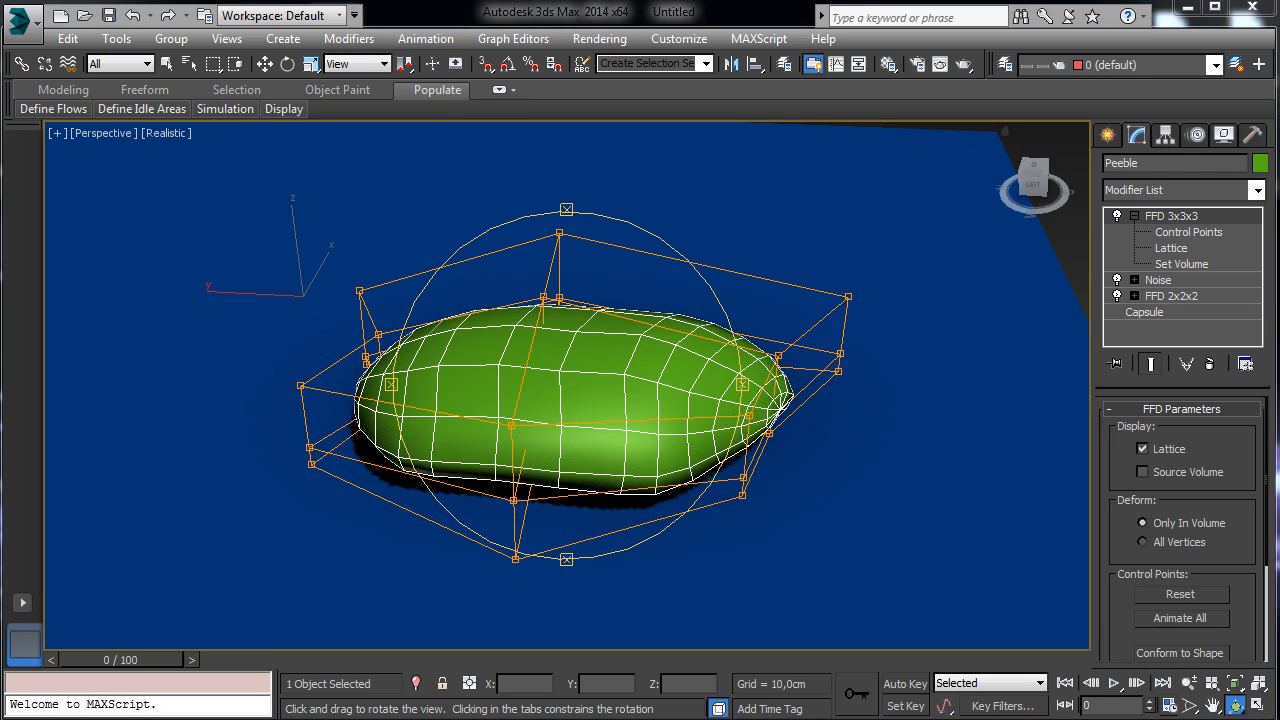
# - Add a TurboSmooth modifier on top of the pebble's modifier stack and check the smoothed shape from several angles
pyautogui.click(1257, 190)
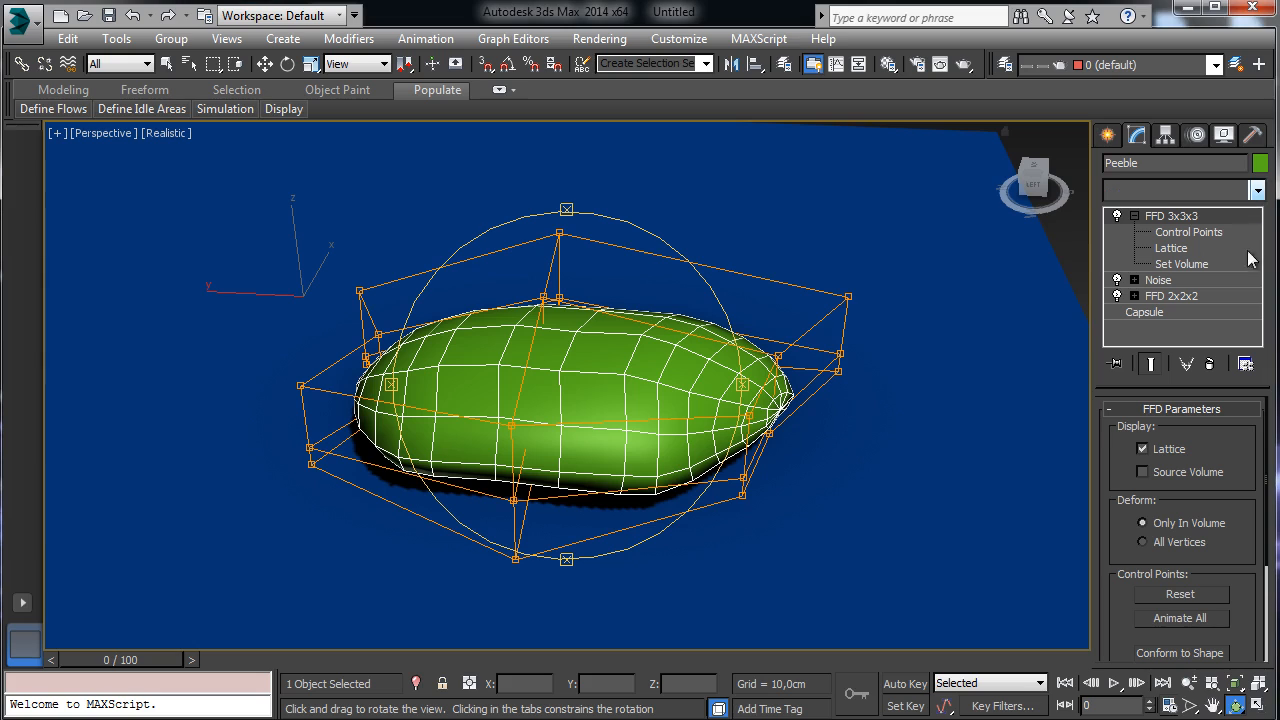
pyautogui.scroll(-15, 1180, 400)
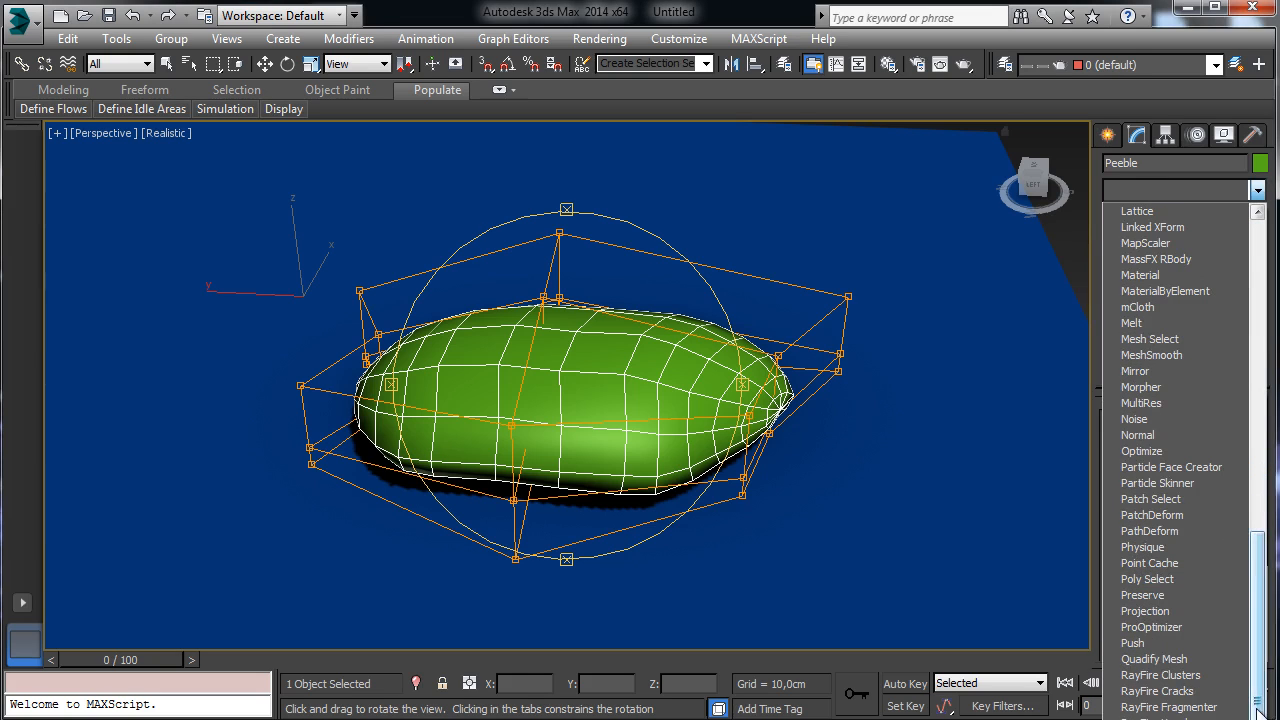
pyautogui.scroll(-5, 1175, 547)
pyautogui.click(1160, 716)
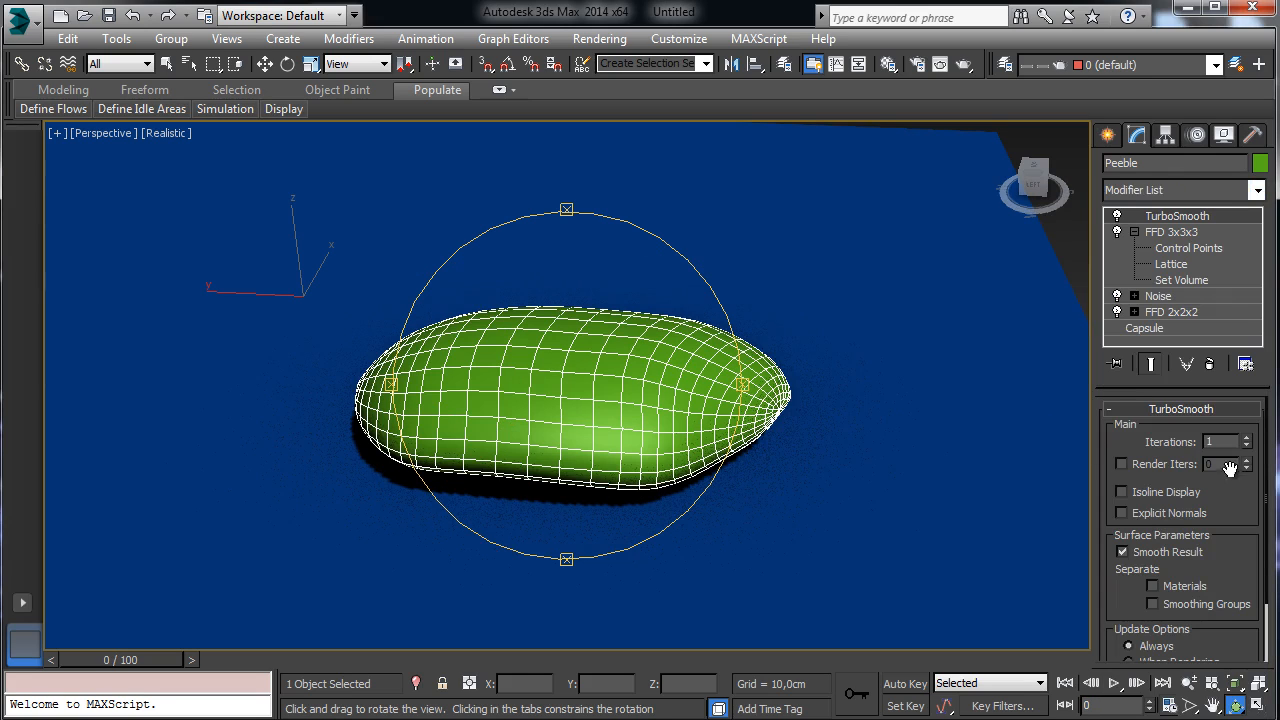
pyautogui.moveTo(555, 380); pyautogui.dragTo(811, 355)
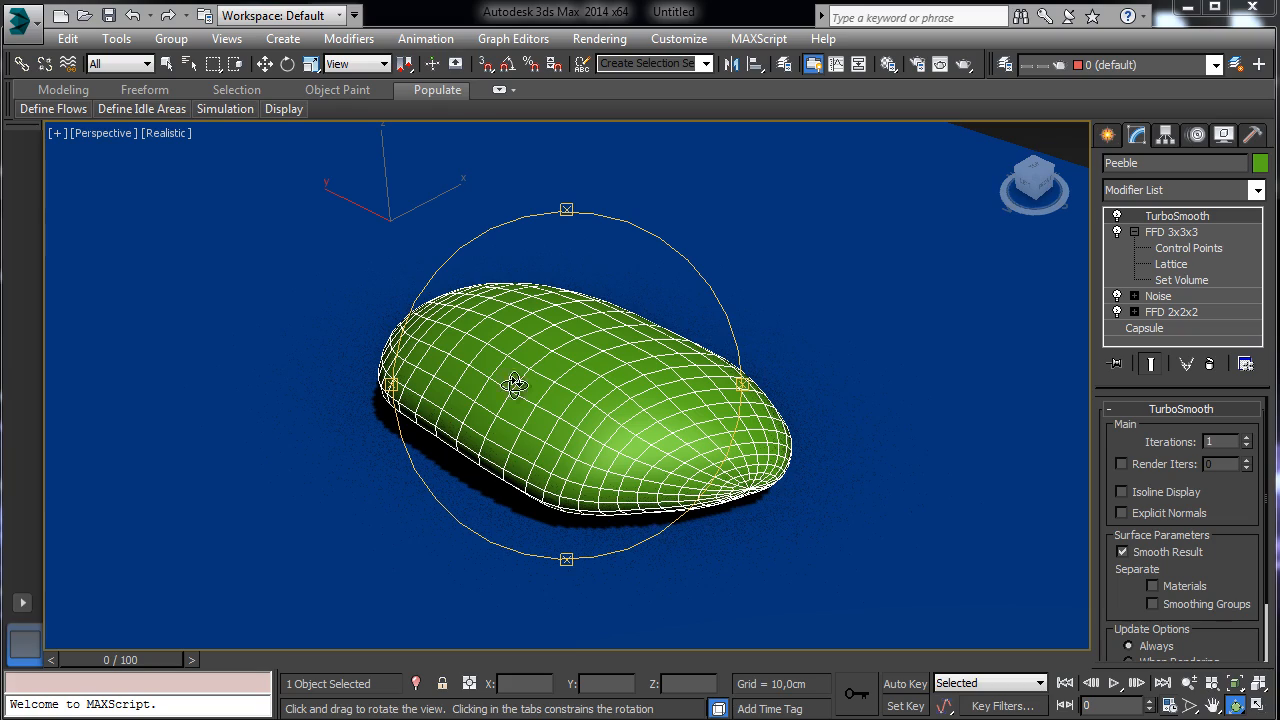
pyautogui.moveTo(512, 381); pyautogui.dragTo(591, 383)
# - Center the pebble's pivot to the object, affecting only the pivot, and leave pivot adjustment
pyautogui.click(265, 65)
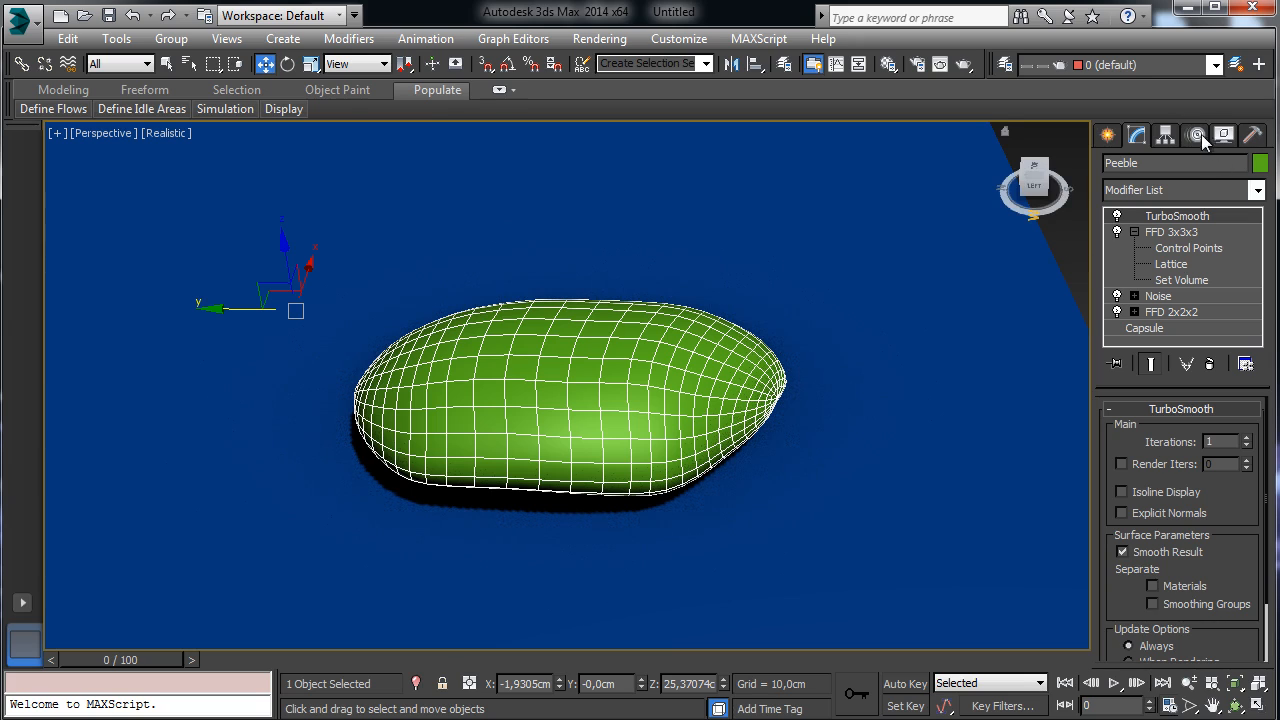
pyautogui.click(1166, 135)
pyautogui.click(1180, 262)
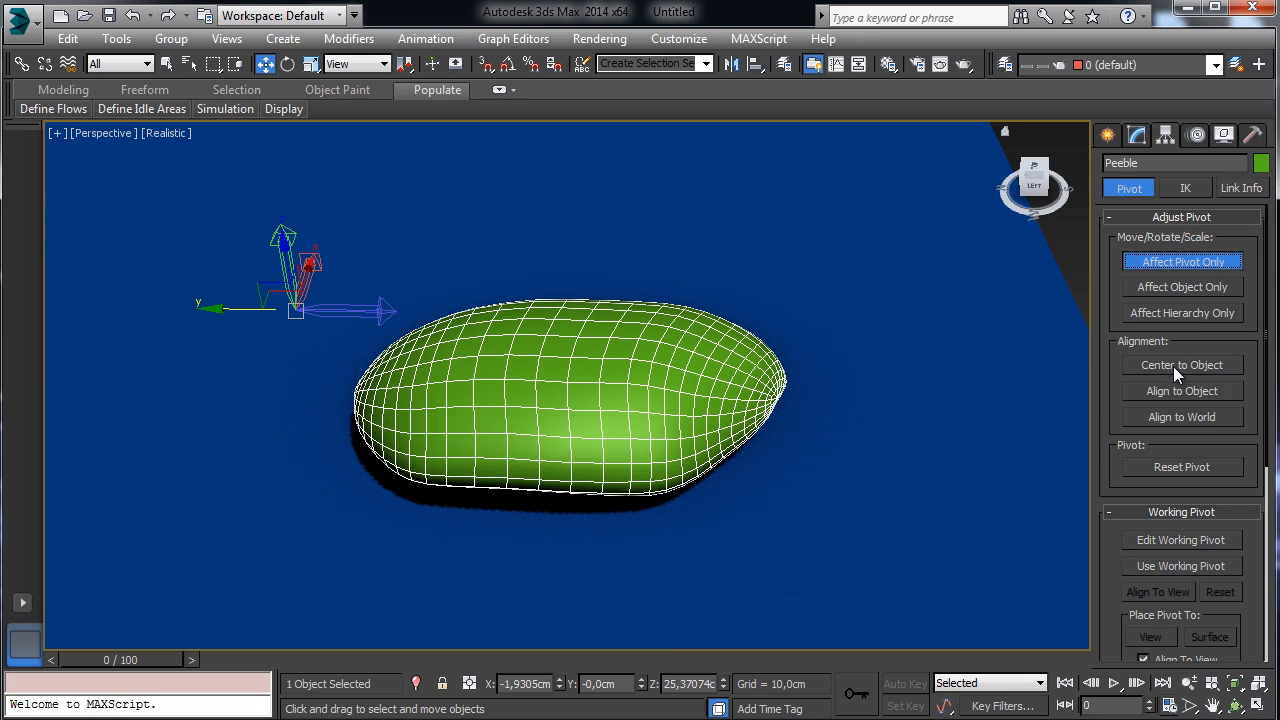
pyautogui.click(1175, 366)
pyautogui.click(1164, 262)
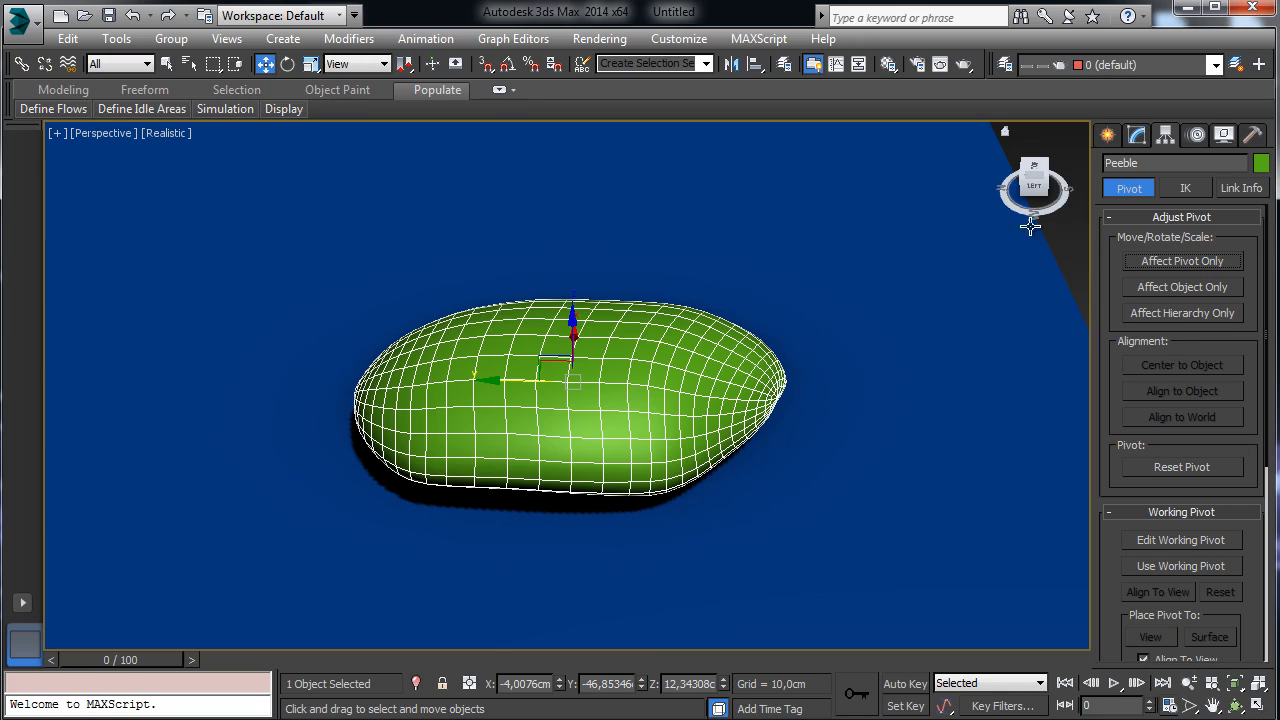
# - Open the Material Editor and rename the first sample material as Peeble
pyautogui.click(888, 64)
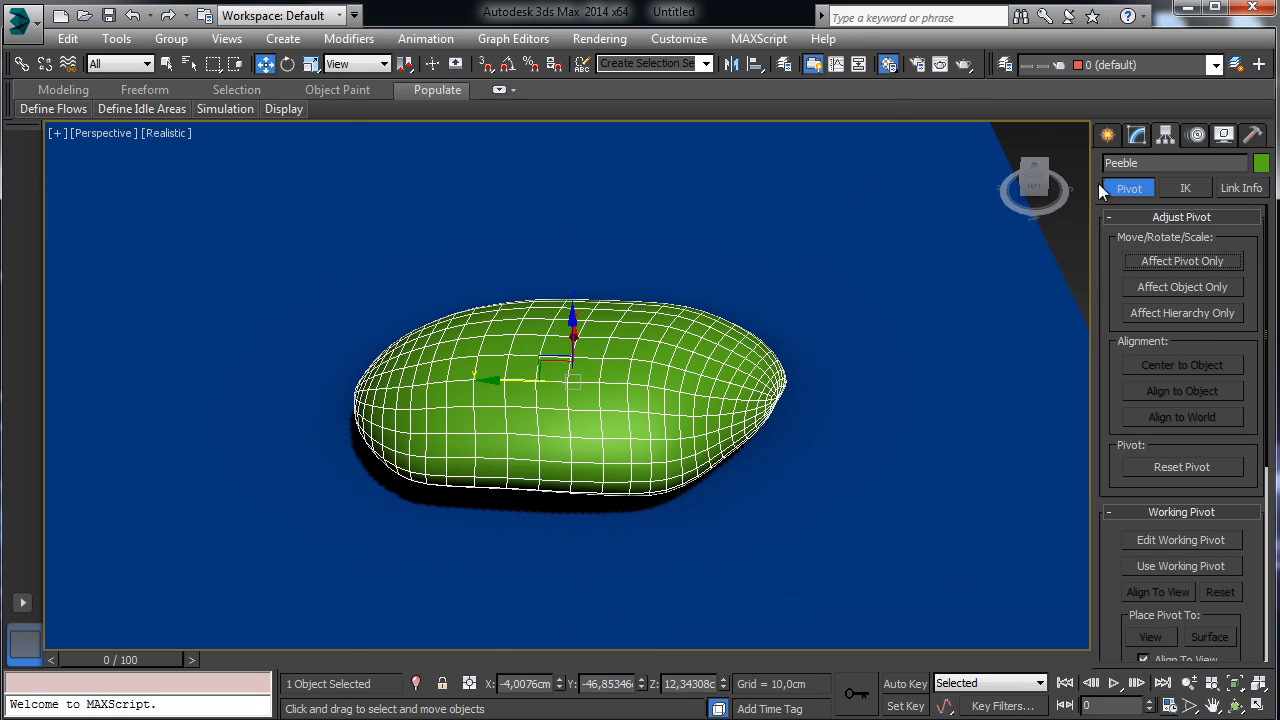
pyautogui.moveTo(200, 82); pyautogui.dragTo(265, 31)
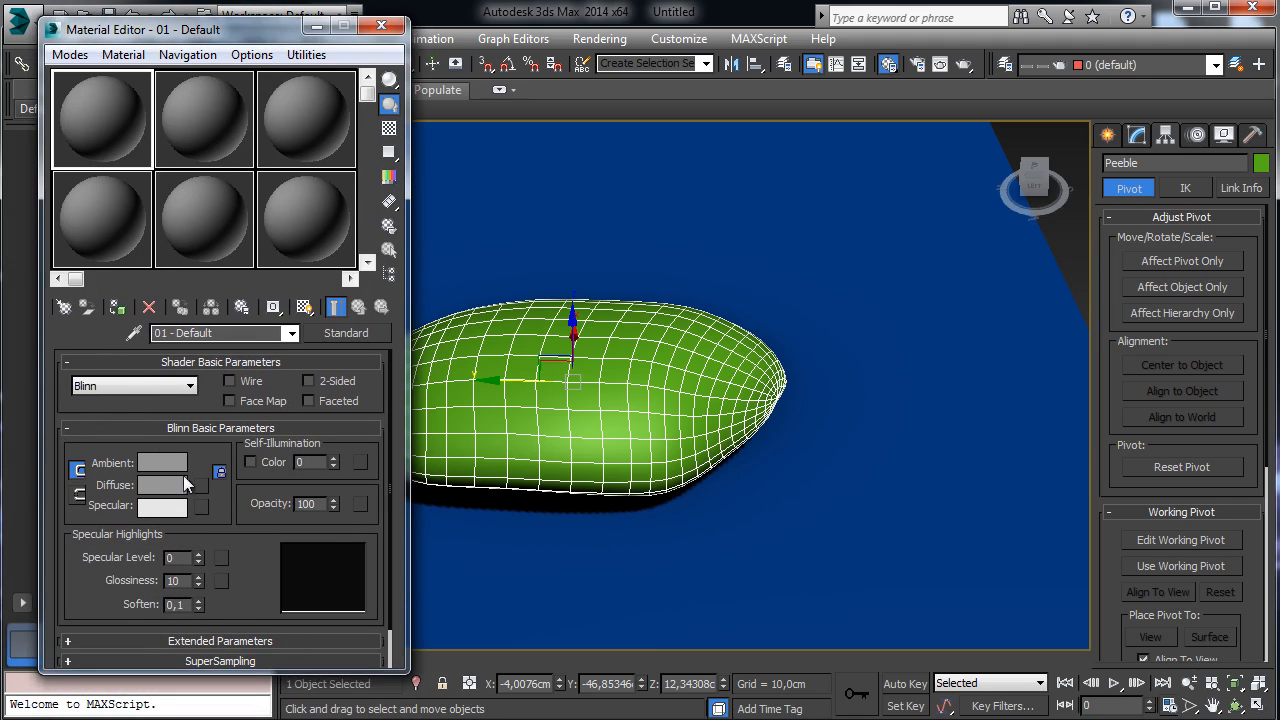
pyautogui.click(226, 333)
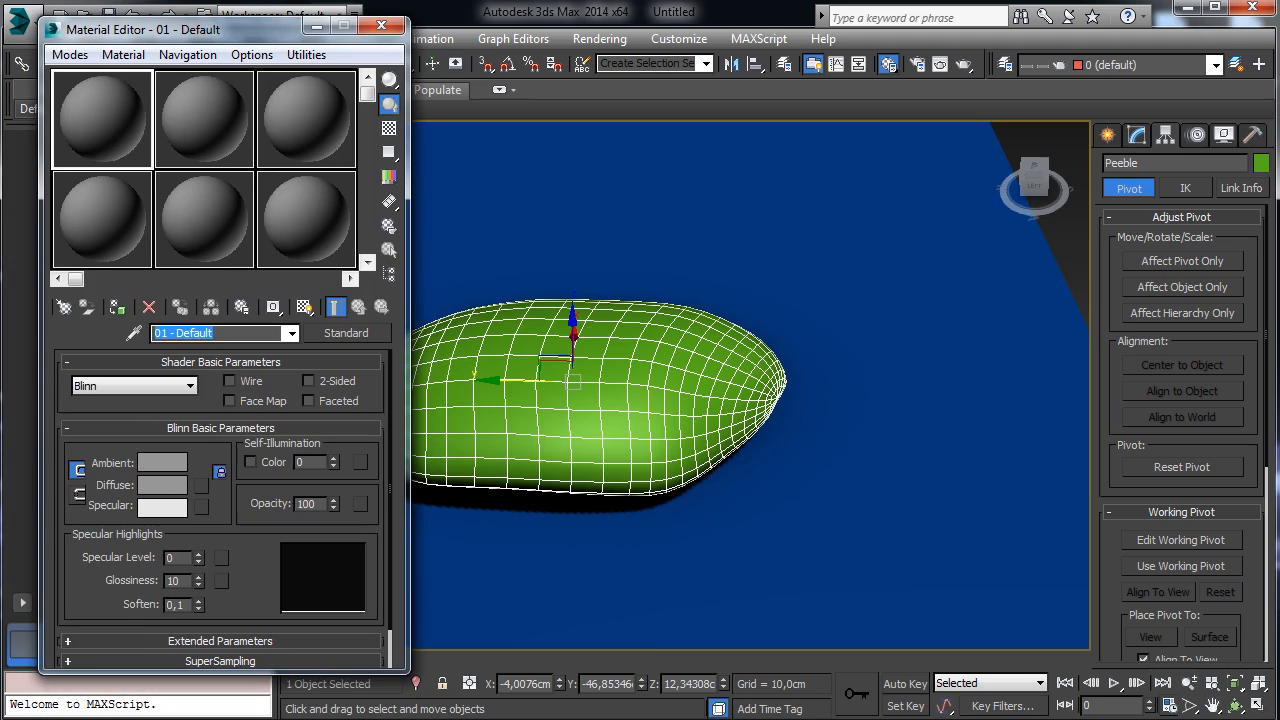
pyautogui.write('Peeble')
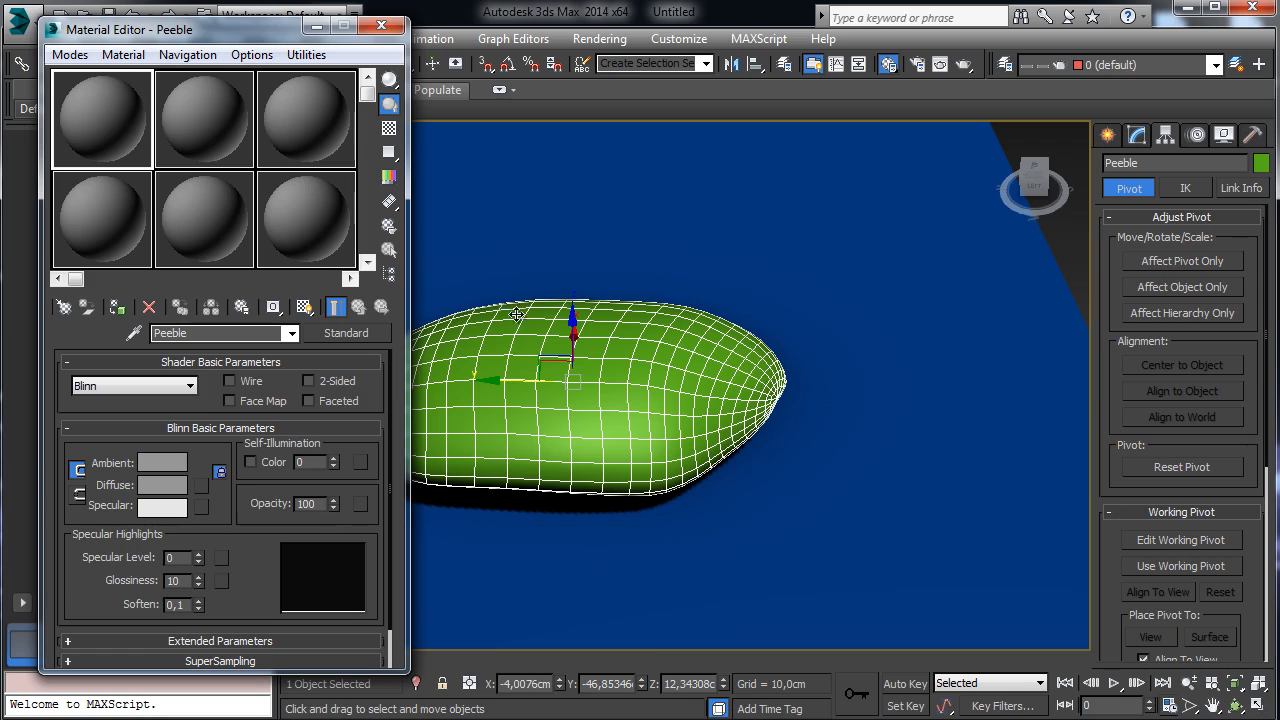
# - In the render setup, assign NVIDIA mental ray as the production renderer
pyautogui.click(919, 65)
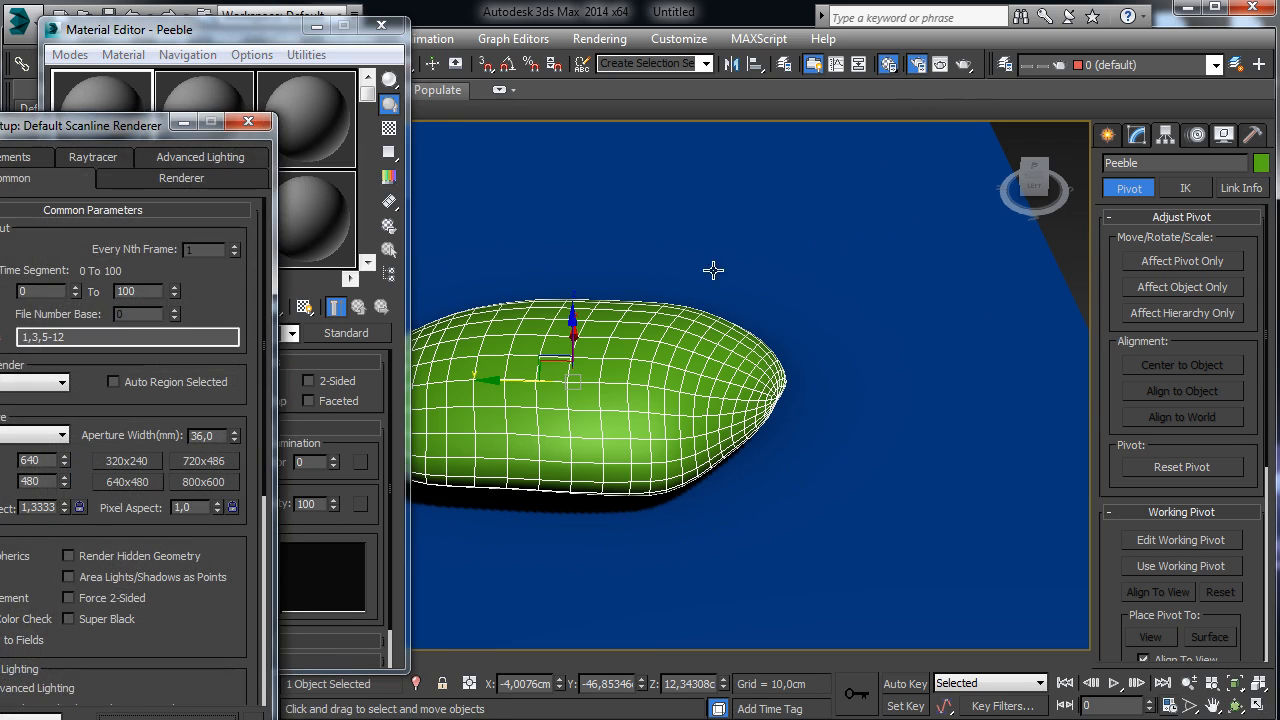
pyautogui.moveTo(73, 137); pyautogui.dragTo(1053, 63)
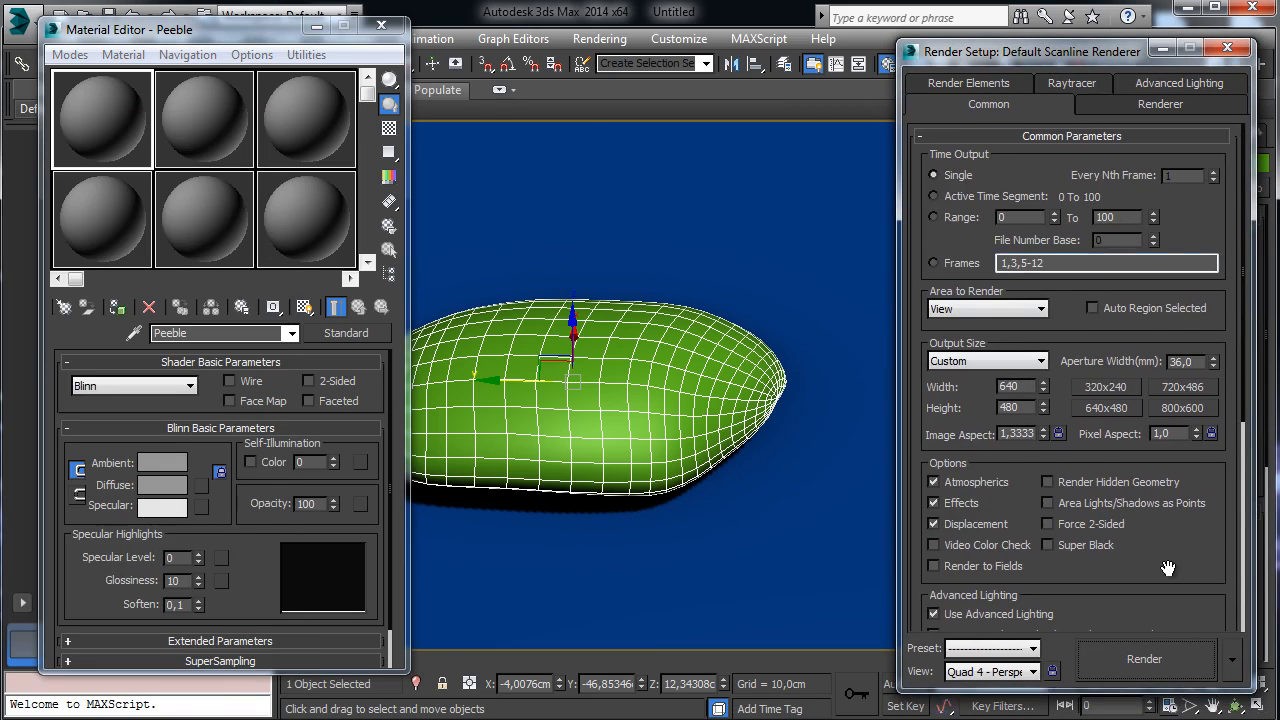
pyautogui.moveTo(1165, 566); pyautogui.dragTo(1040, 207)
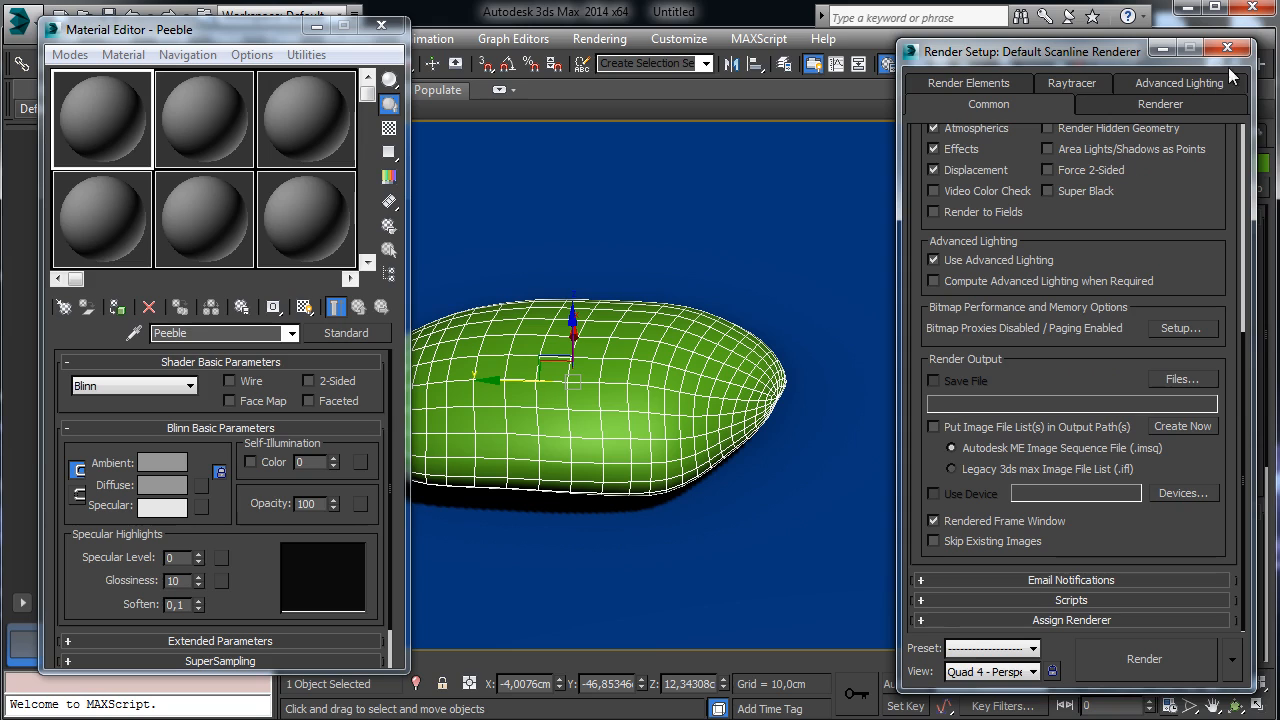
pyautogui.click(1109, 619)
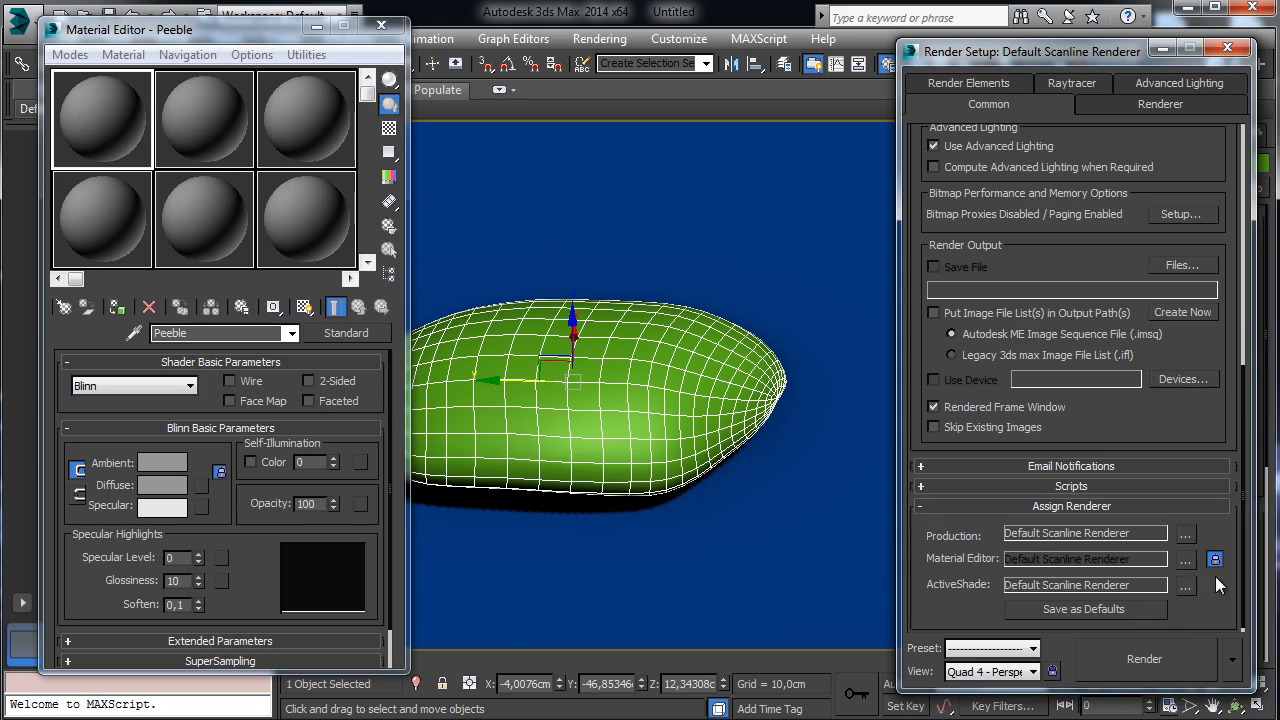
pyautogui.click(1186, 531)
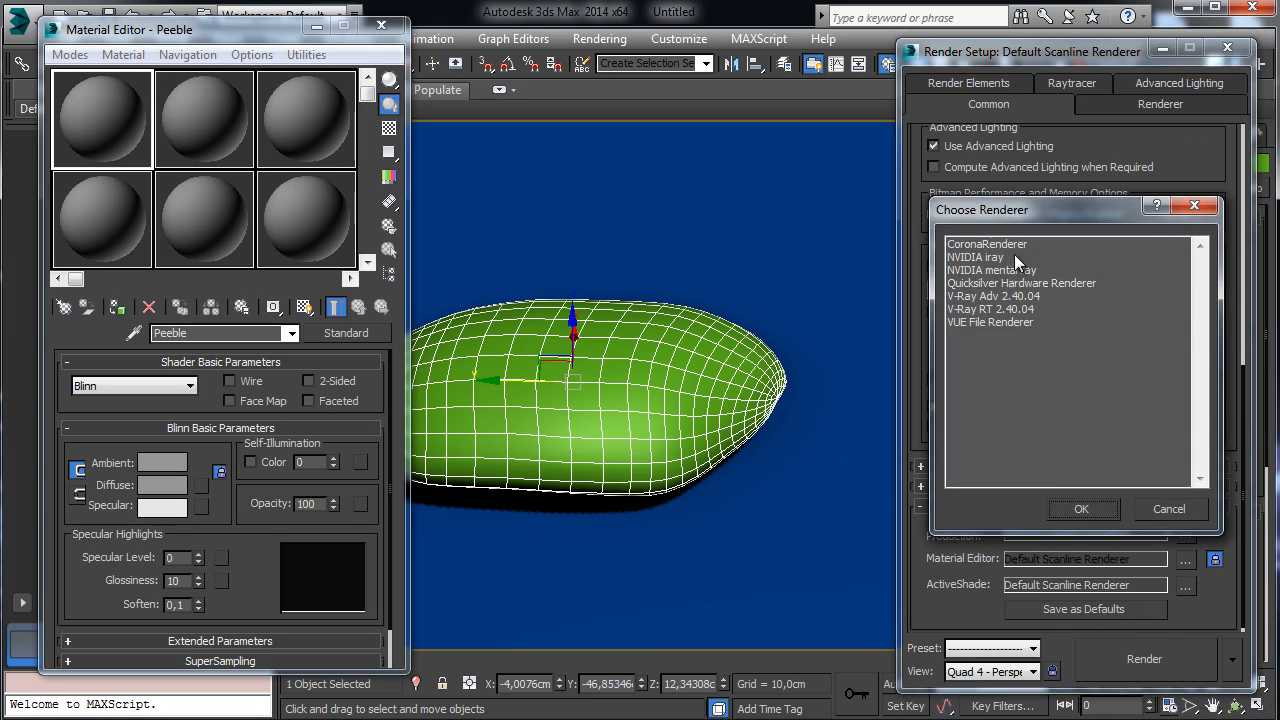
pyautogui.click(1010, 271)
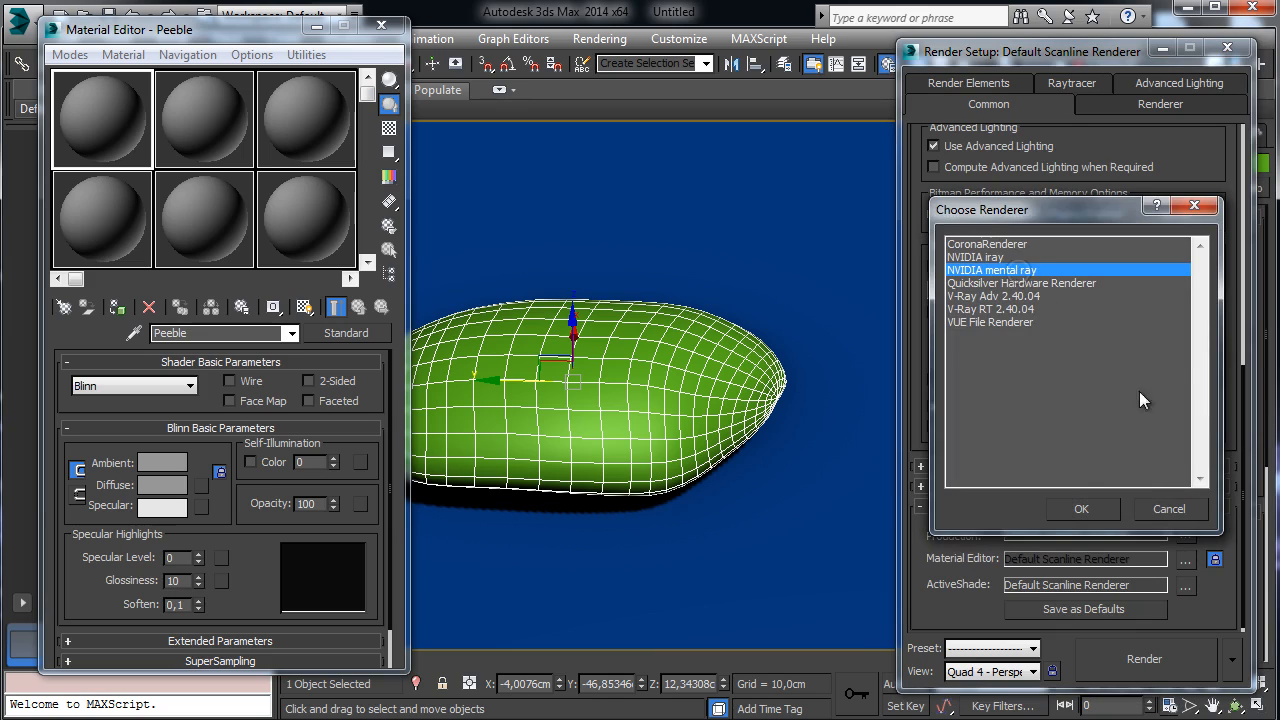
pyautogui.click(1081, 509)
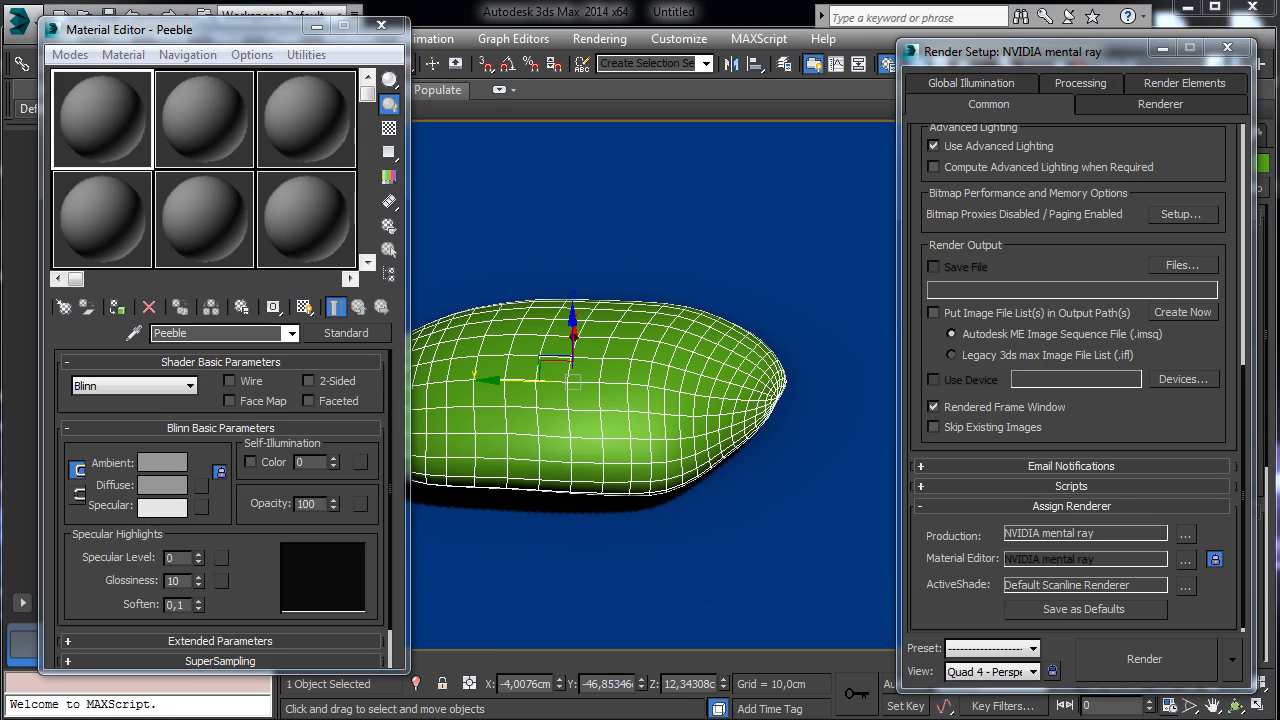
# - Set the Peeble material's diffuse color to near black, close the render setup and assign the material to the pebble
pyautogui.click(162, 484)
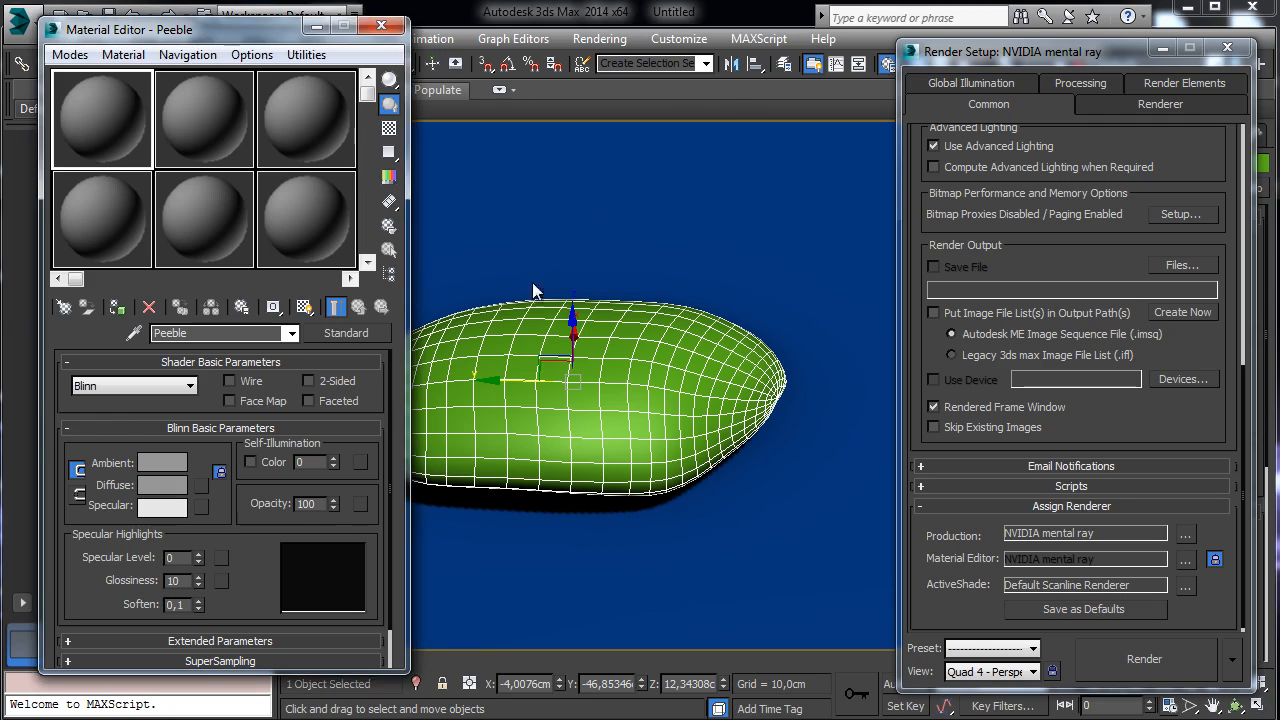
pyautogui.moveTo(587, 117); pyautogui.dragTo(554, 120)
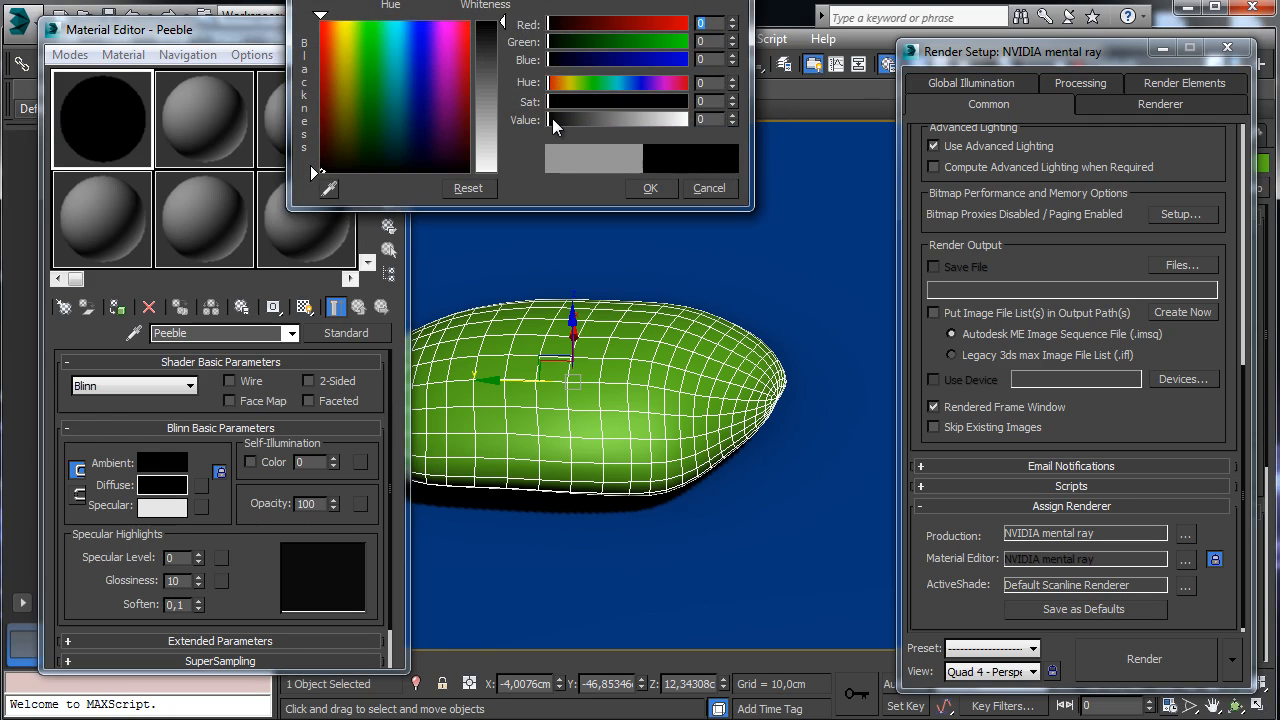
pyautogui.click(650, 188)
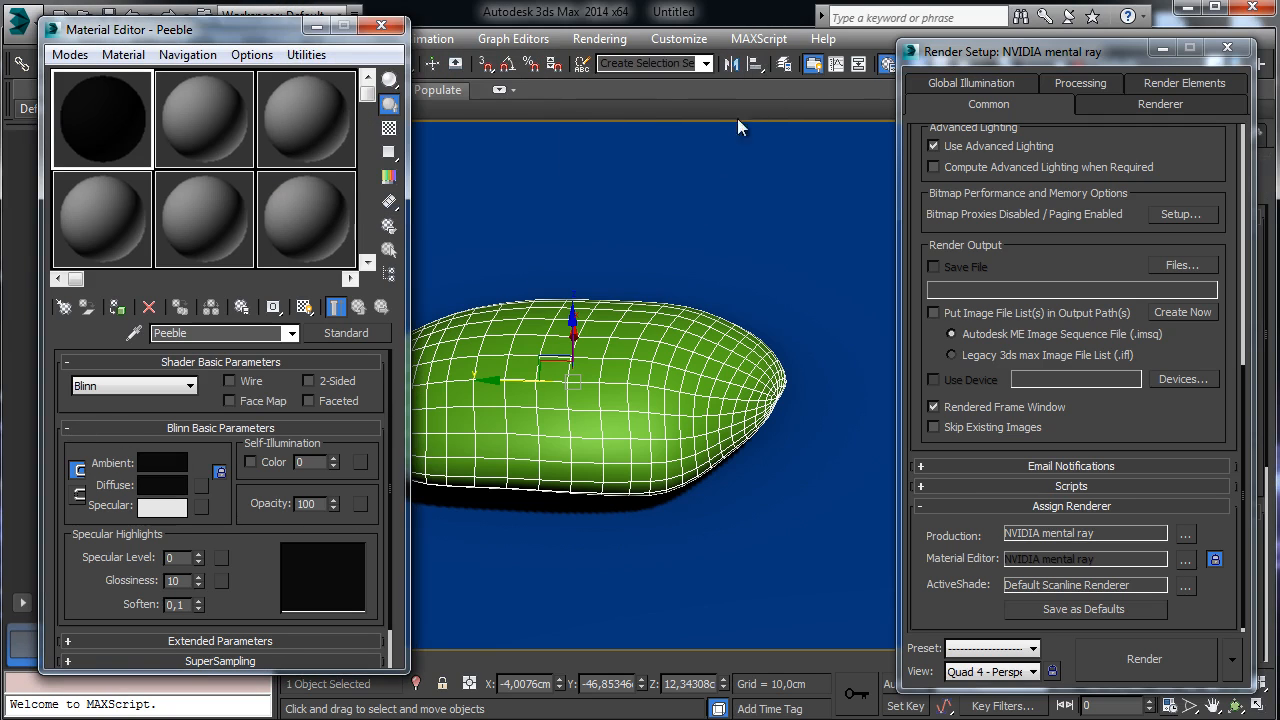
pyautogui.click(1227, 47)
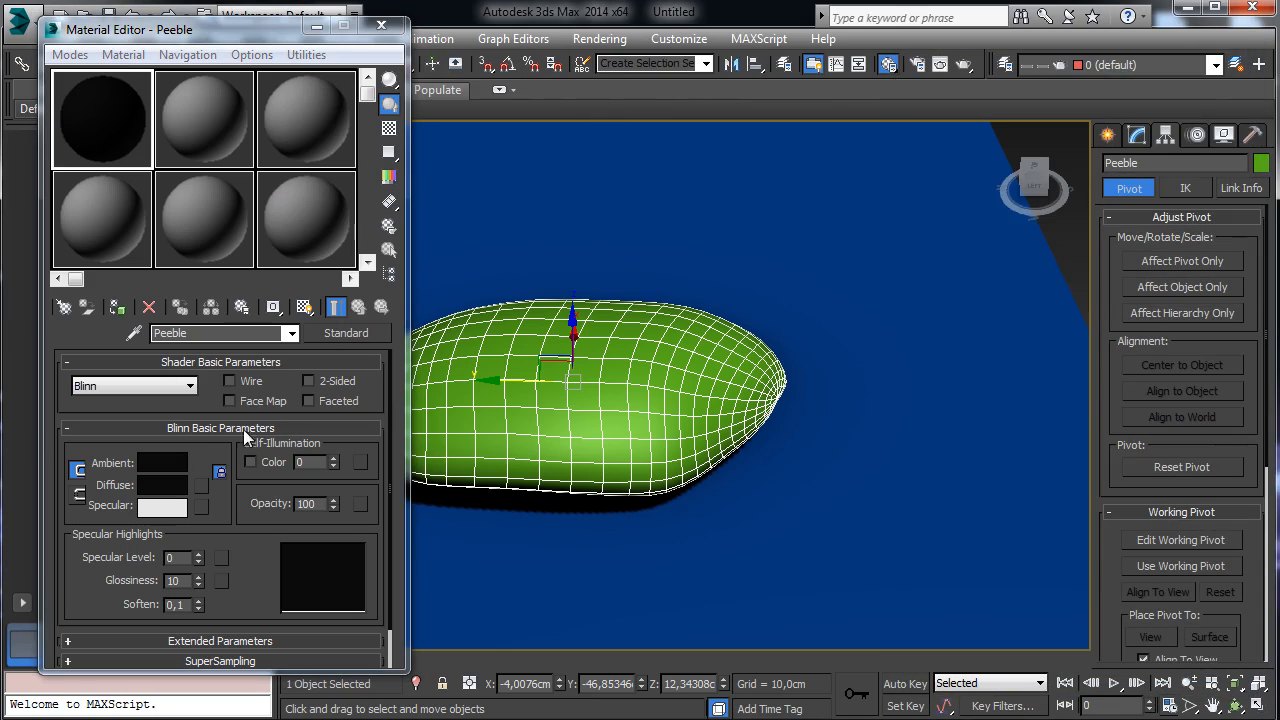
pyautogui.click(117, 307)
# - Add a standard Gradient Ramp map to the Peeble material's diffuse color
pyautogui.click(201, 485)
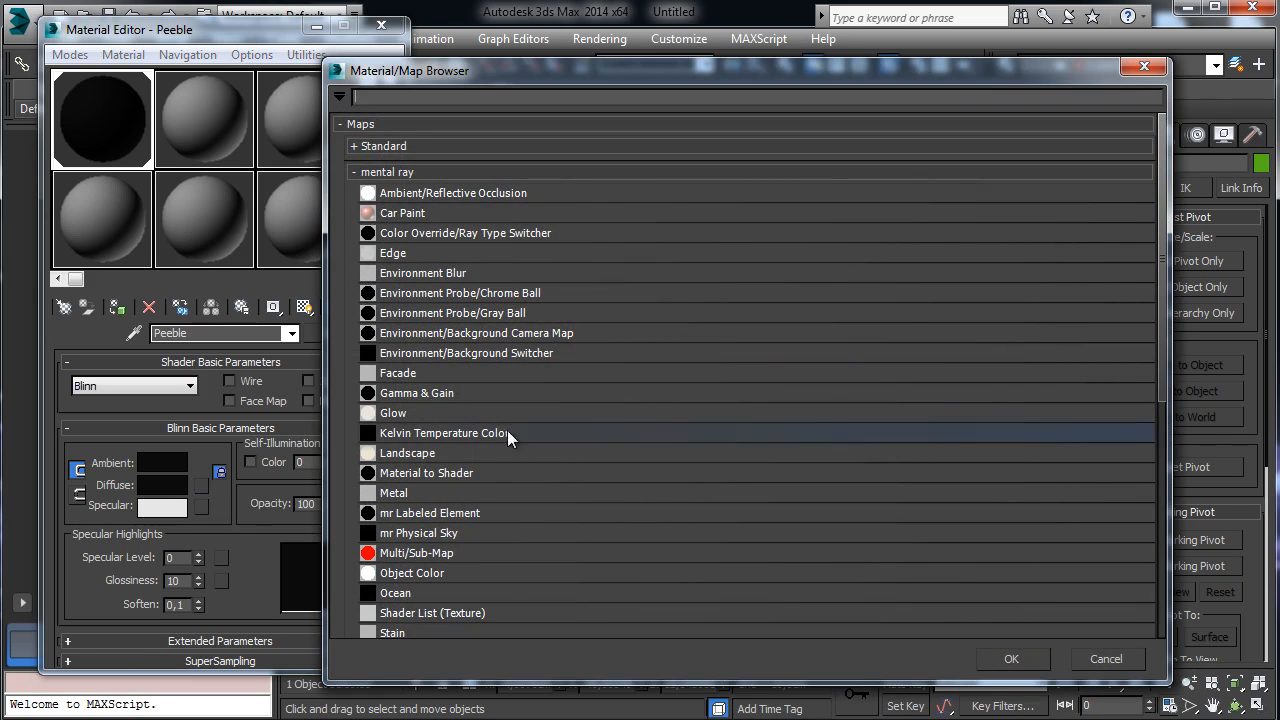
pyautogui.click(433, 150)
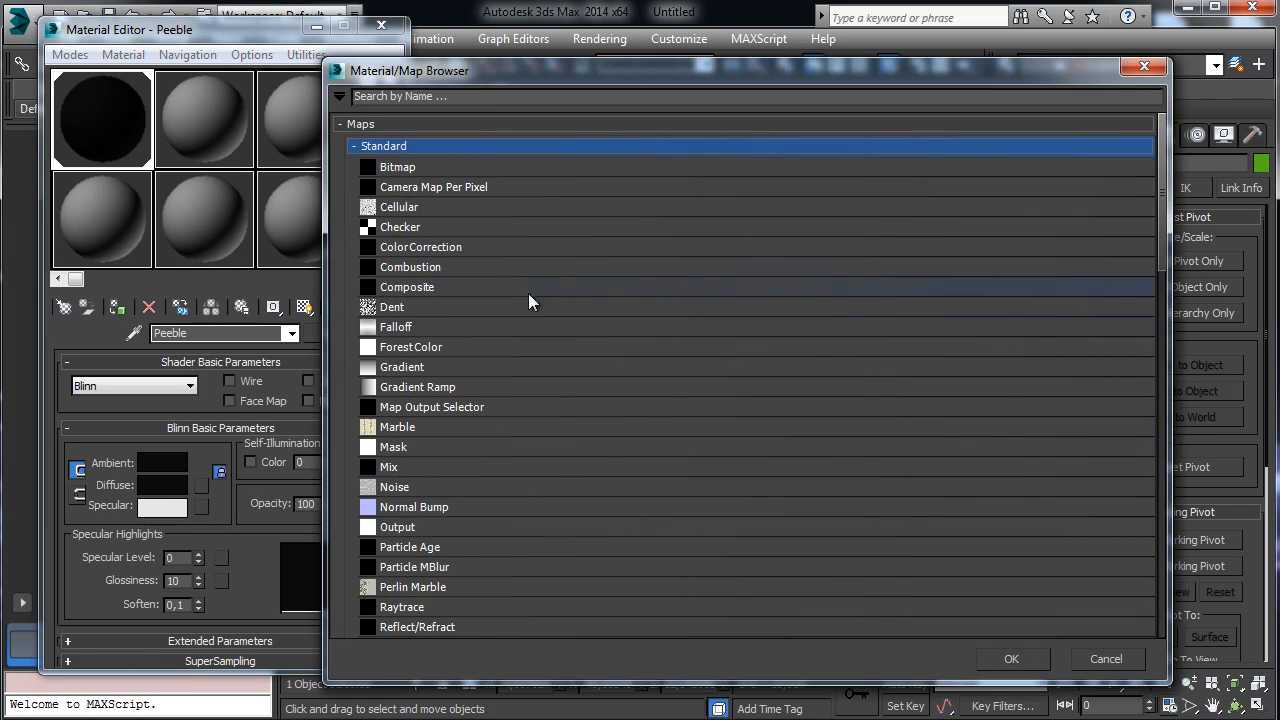
pyautogui.click(446, 392)
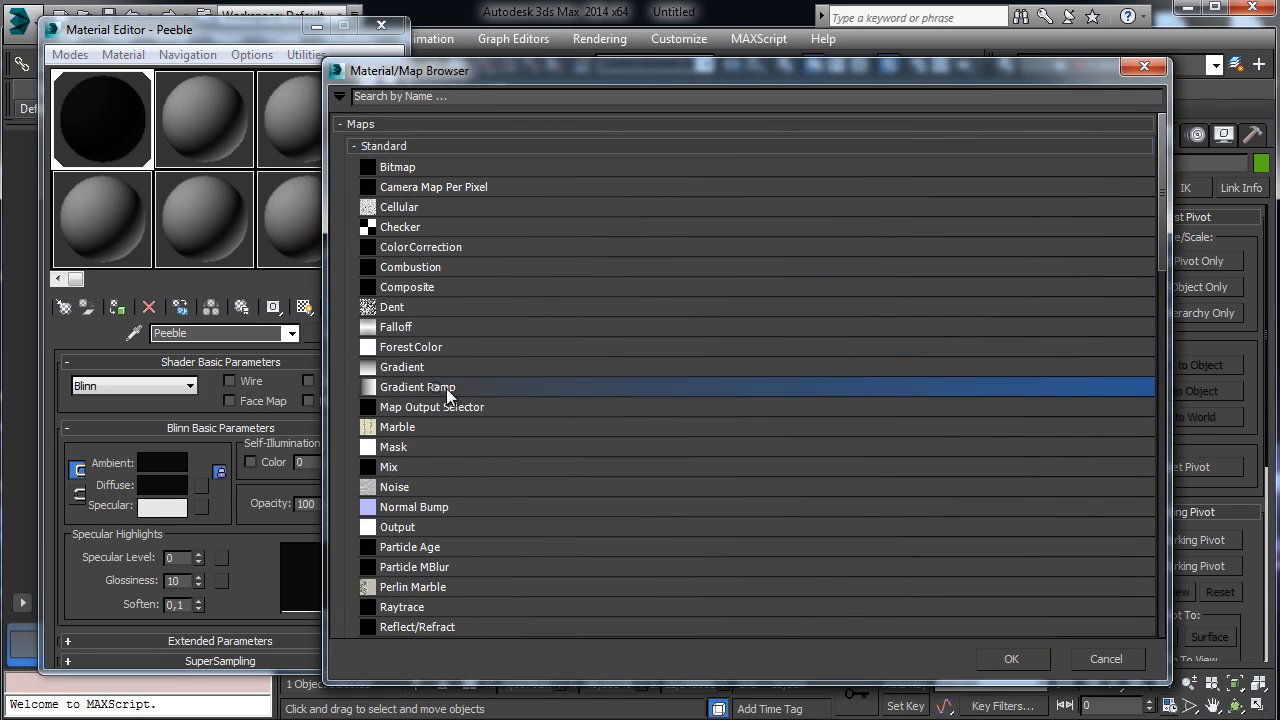
pyautogui.click(1011, 659)
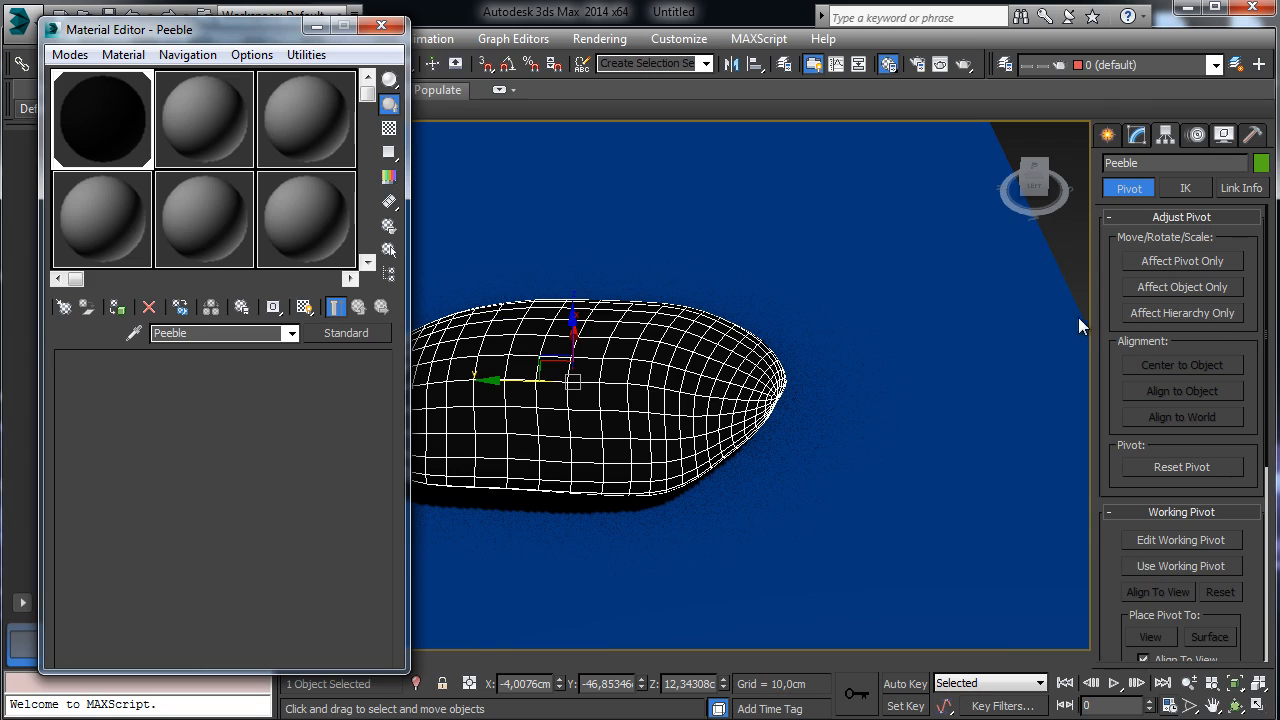
# - Add a UVW Map modifier on top of the pebble's modifier stack
pyautogui.click(1137, 135)
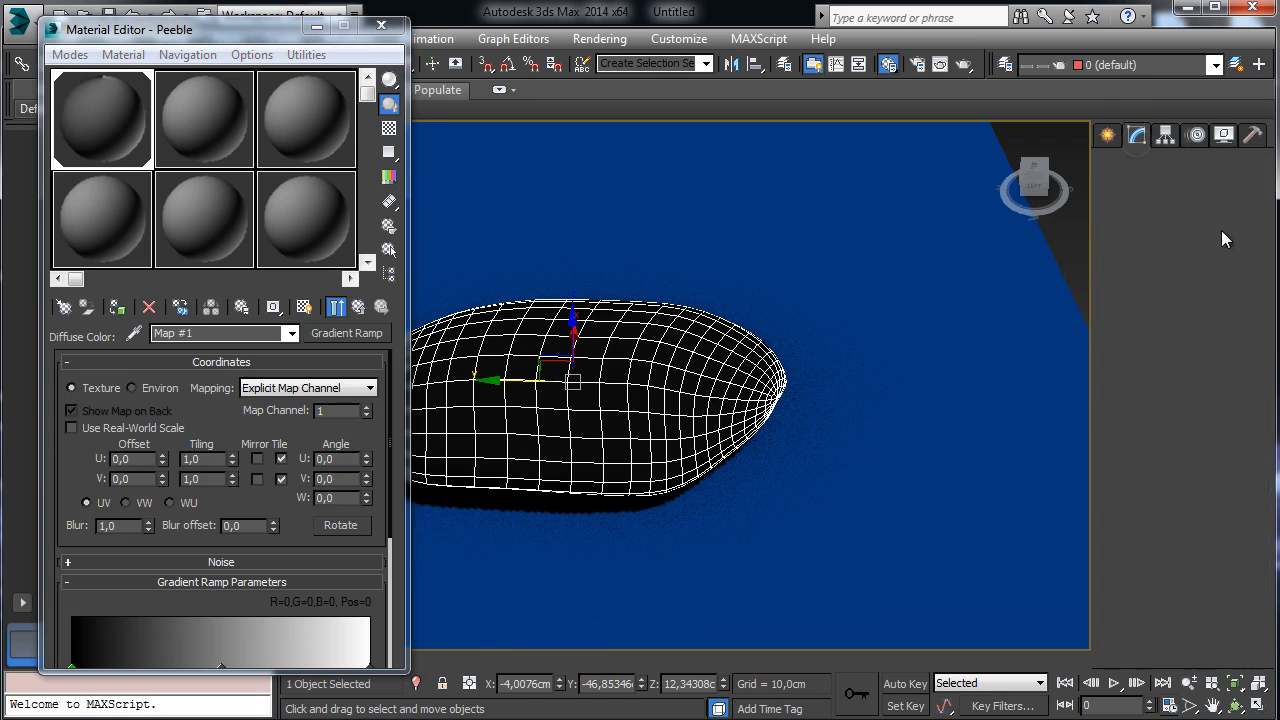
pyautogui.click(1258, 197)
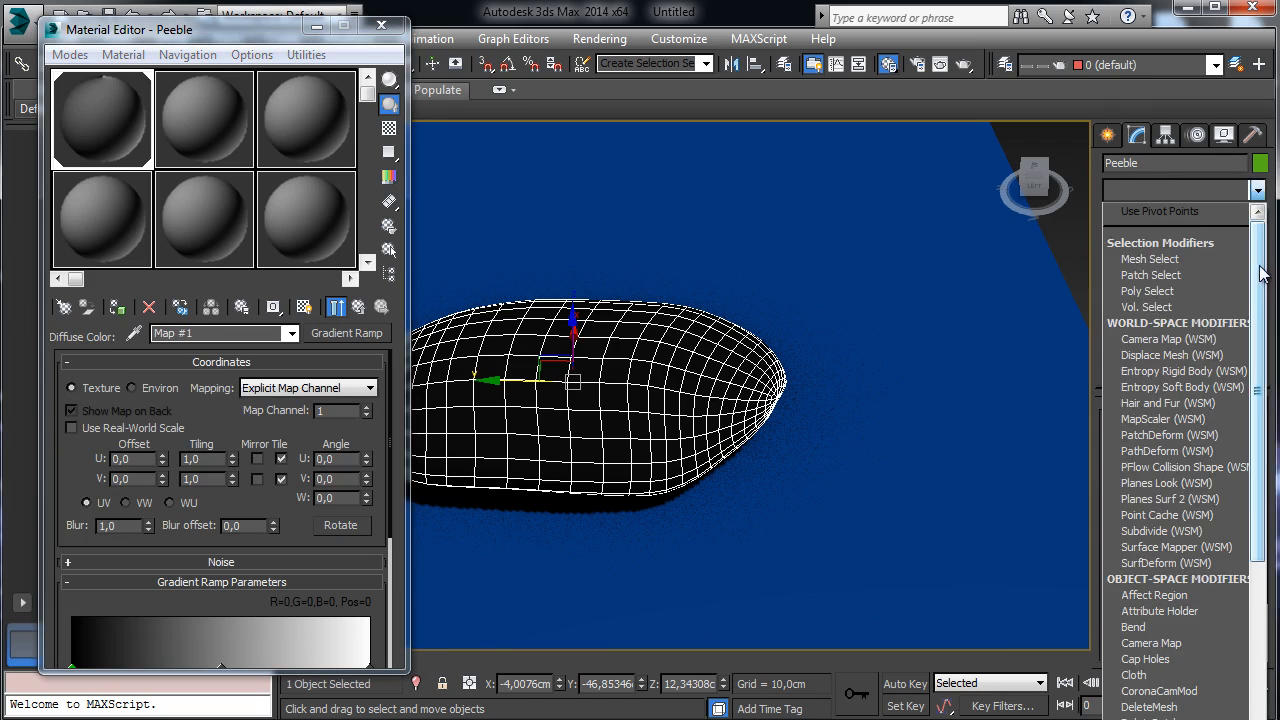
pyautogui.moveTo(1258, 262); pyautogui.dragTo(1258, 695)
pyautogui.click(1168, 718)
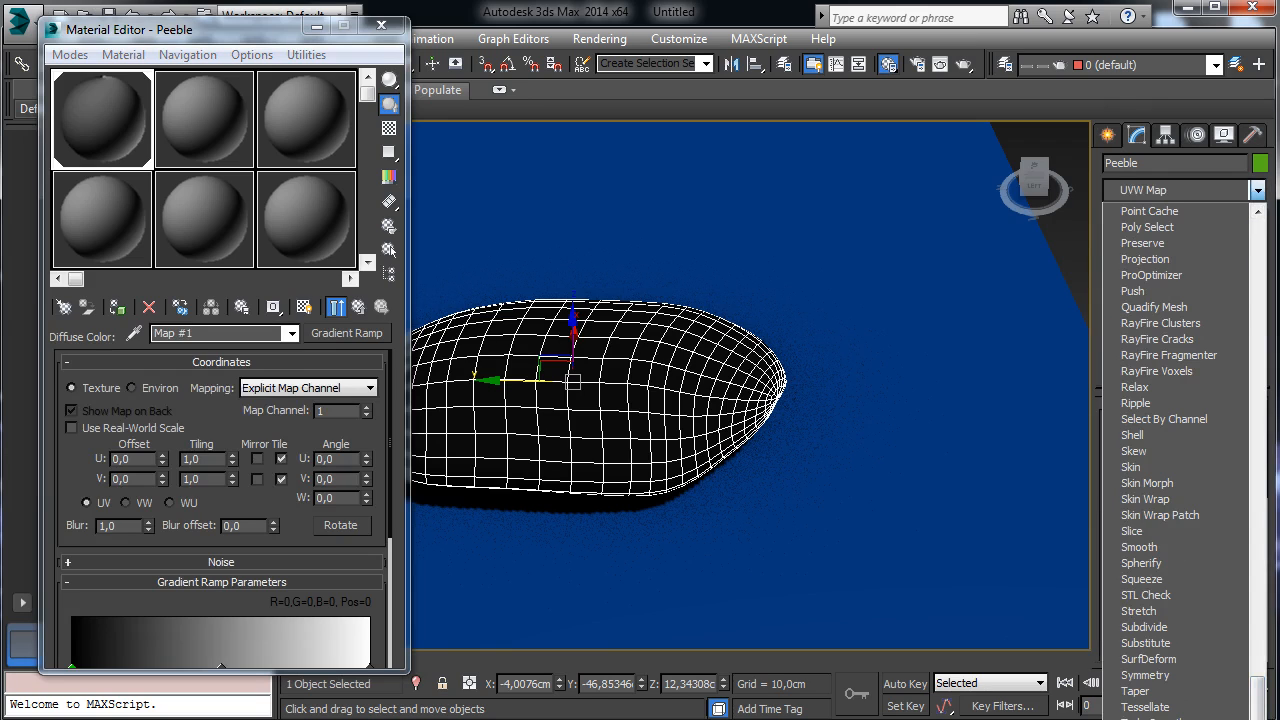
# - Align the UVW mapping to the Y axis and fit it to the pebble
pyautogui.moveTo(1230, 547); pyautogui.dragTo(1250, 352)
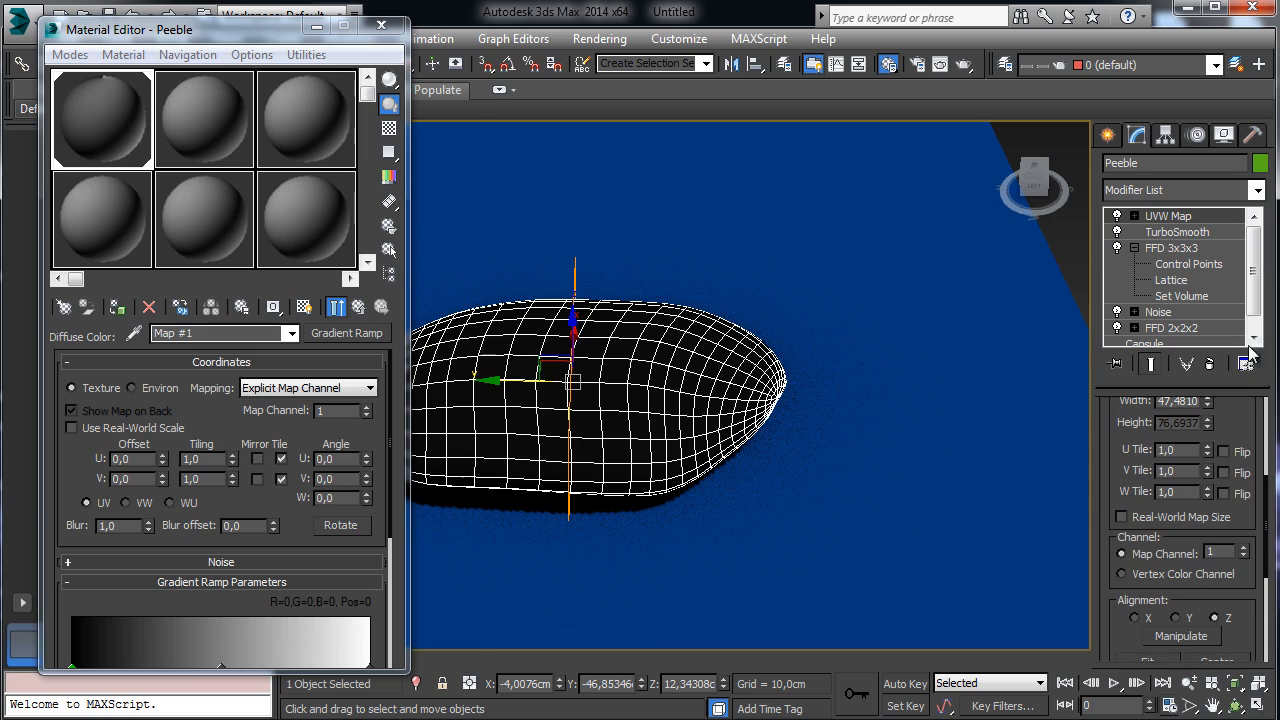
pyautogui.moveTo(1150, 540); pyautogui.dragTo(1131, 443)
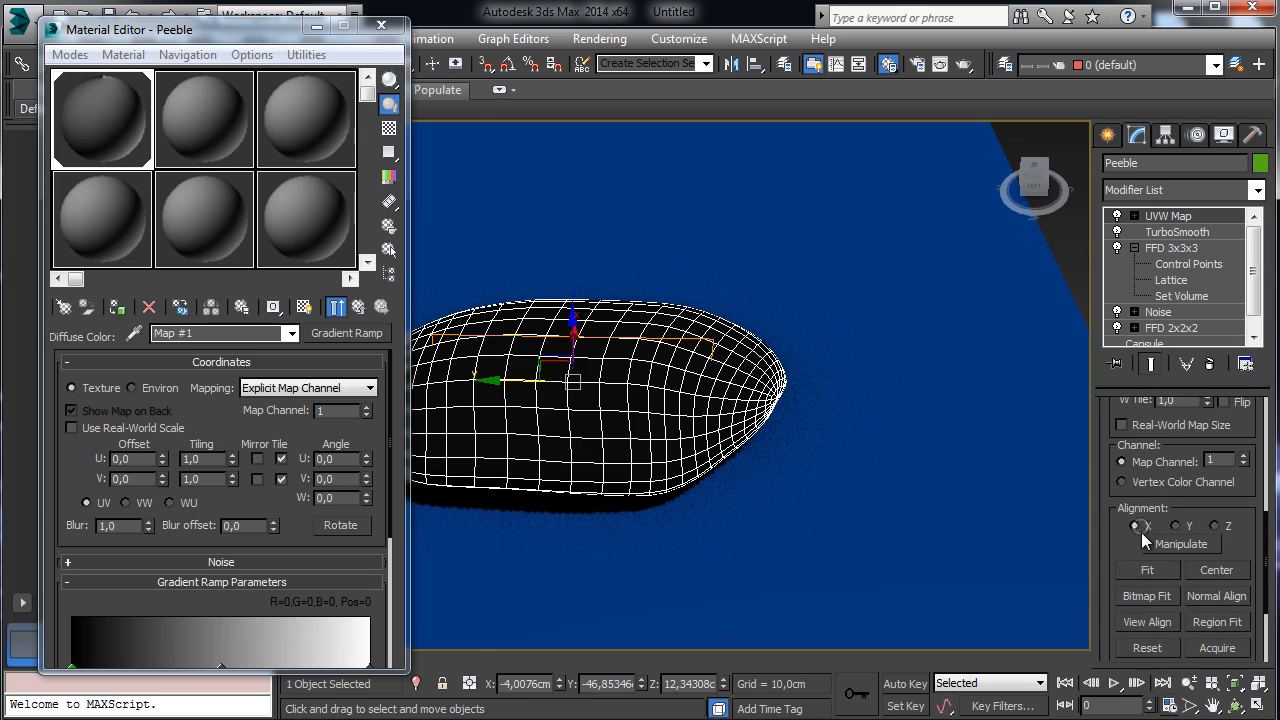
pyautogui.click(1180, 526)
pyautogui.click(1152, 572)
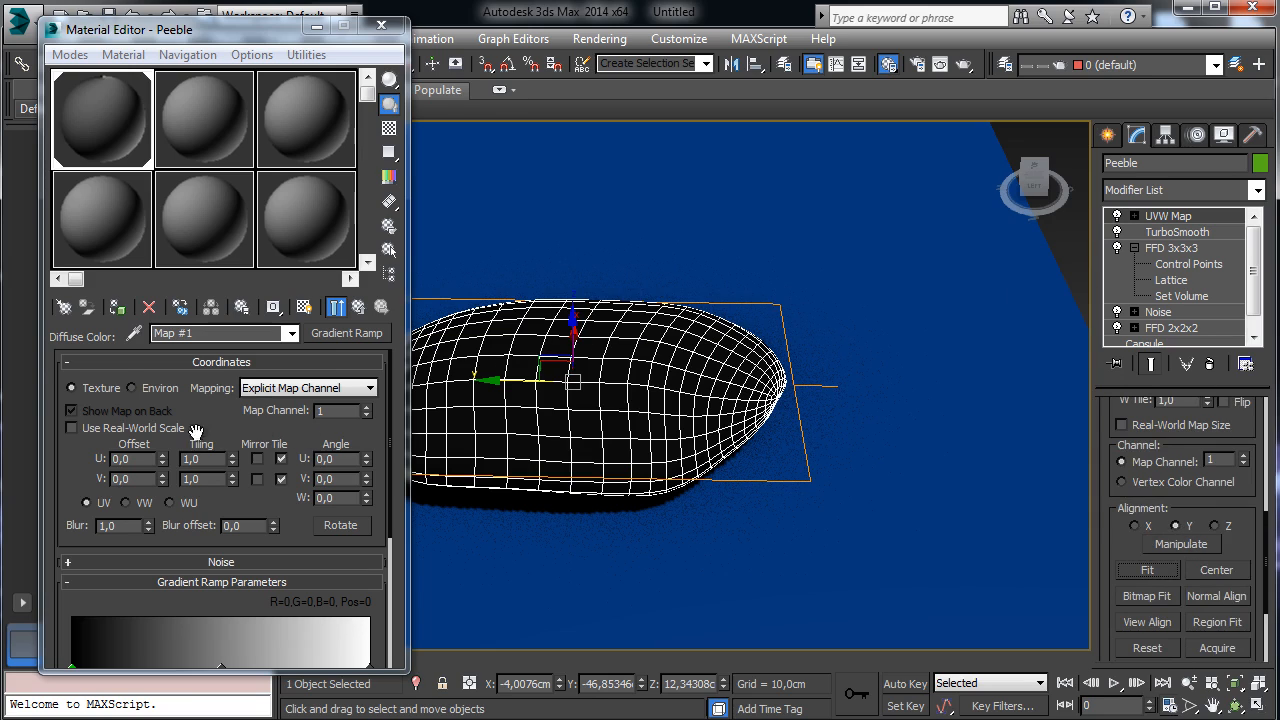
# - Add a flag at position 46 on the gradient ramp and set the interpolation to Solid
pyautogui.scroll(-1, 97, 433)
pyautogui.scroll(-2, 97, 433)
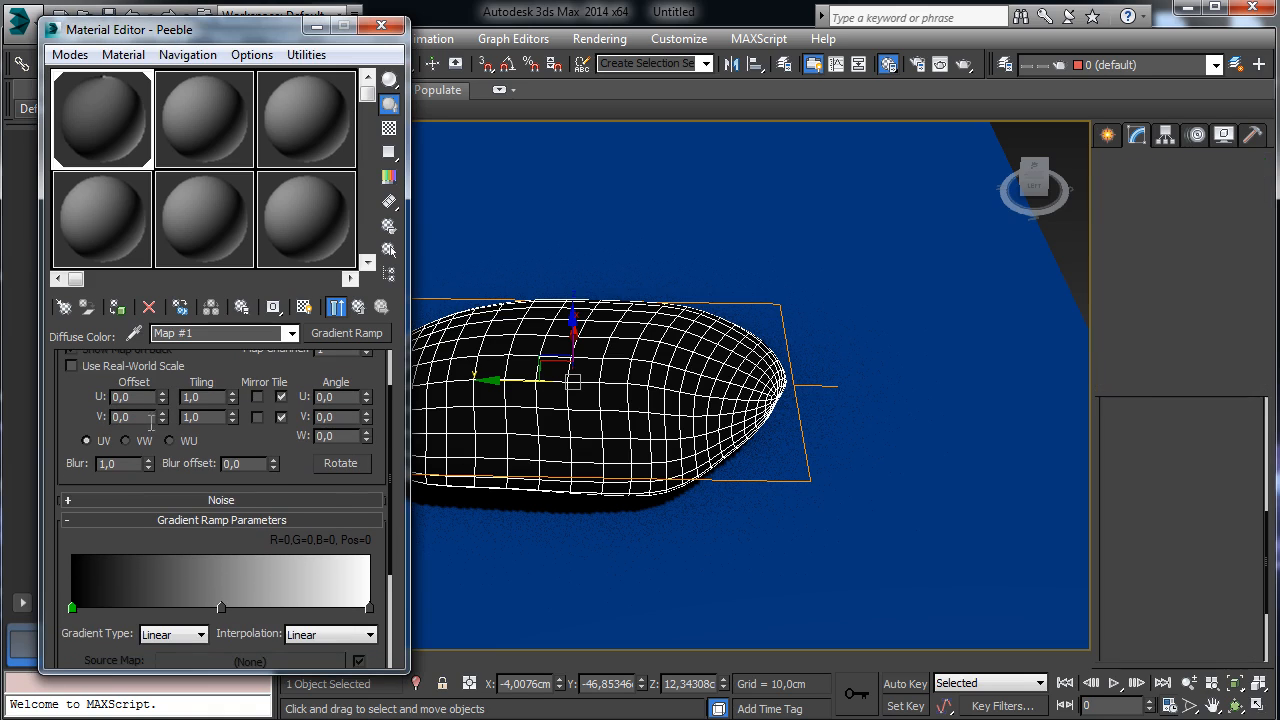
pyautogui.click(211, 608)
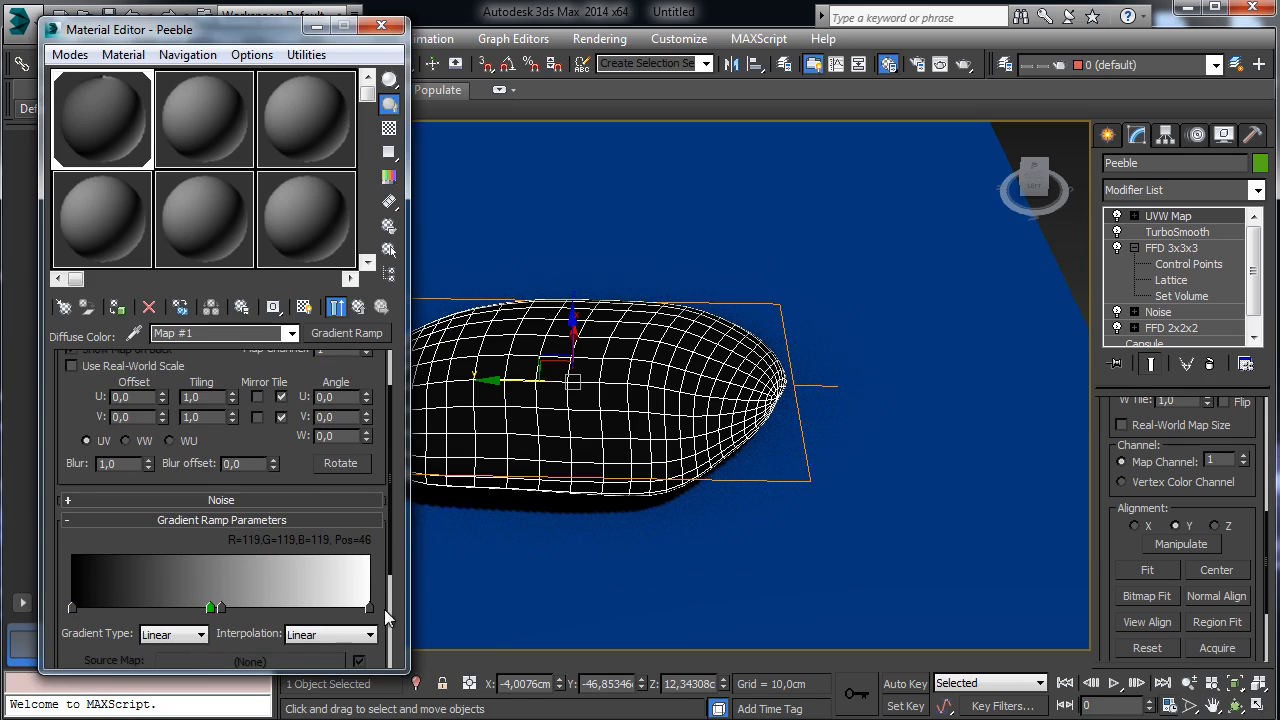
pyautogui.click(330, 635)
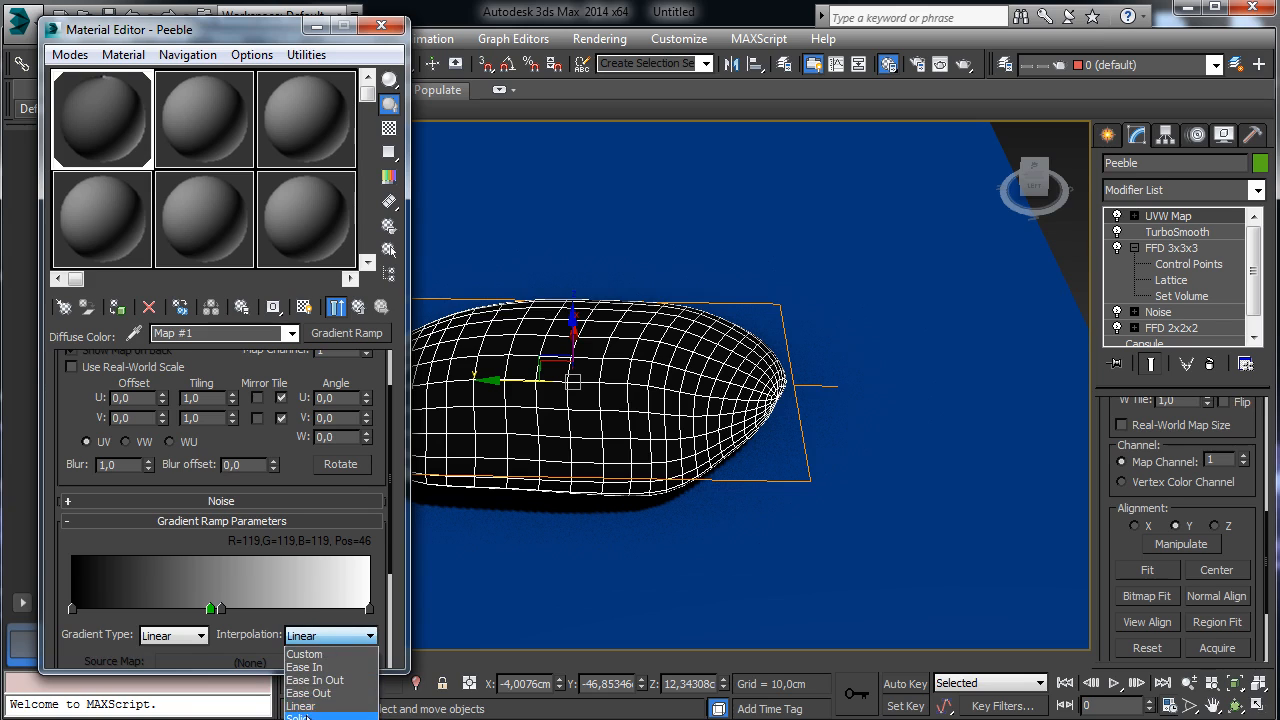
pyautogui.click(300, 716)
# - Set the color of the gradient flag at position 50 to black
pyautogui.click(221, 609)
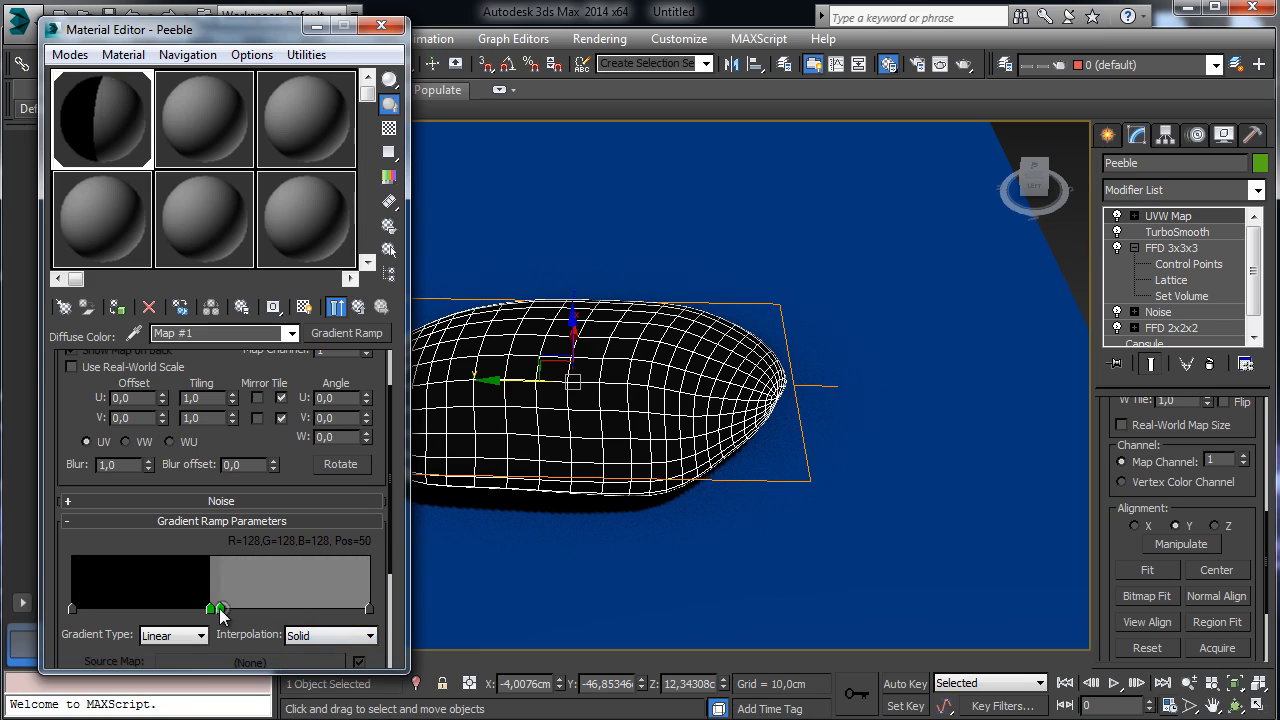
pyautogui.doubleClick(220, 609)
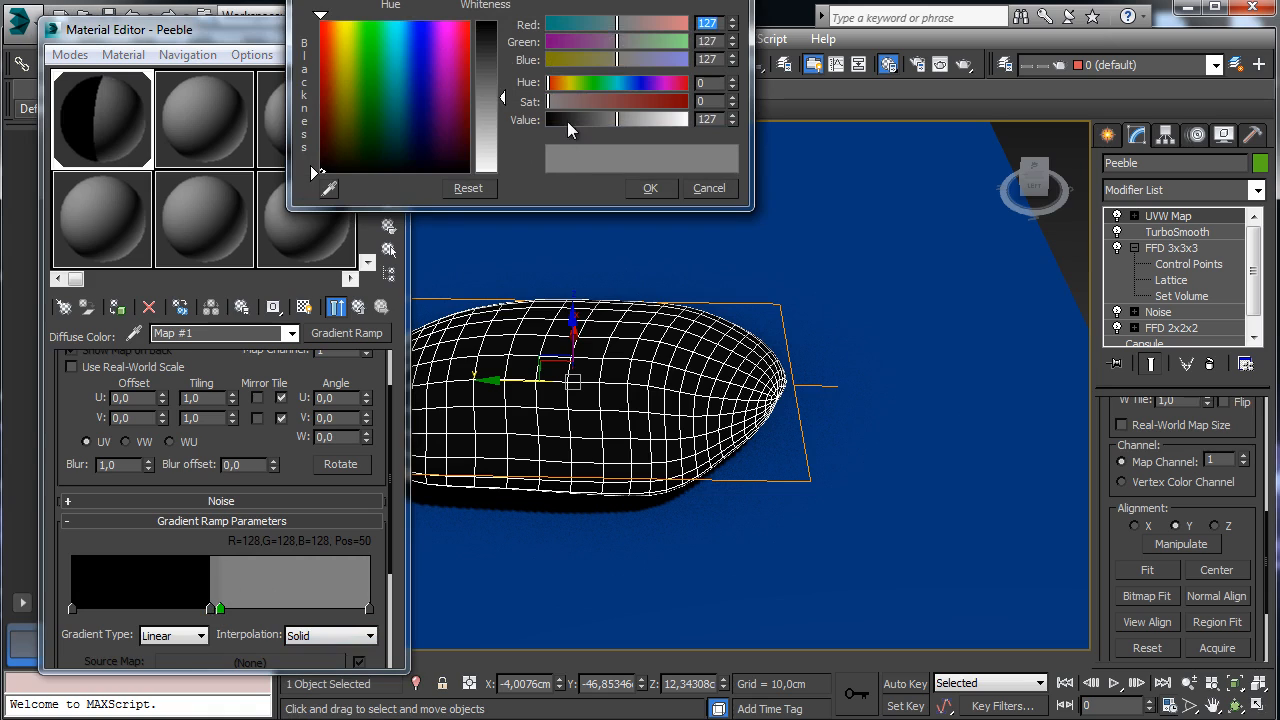
pyautogui.moveTo(567, 122); pyautogui.dragTo(556, 150)
pyautogui.click(648, 189)
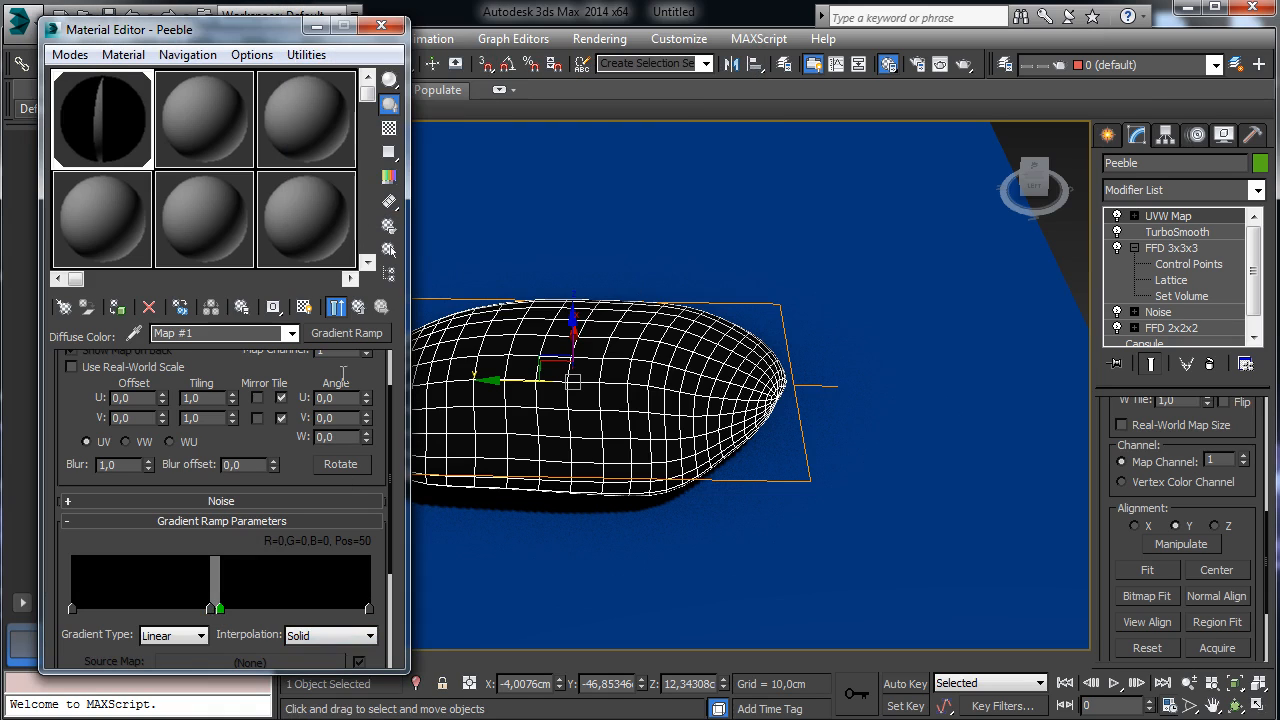
# - Show the gradient map shaded on the pebble in the viewport
pyautogui.click(304, 306)
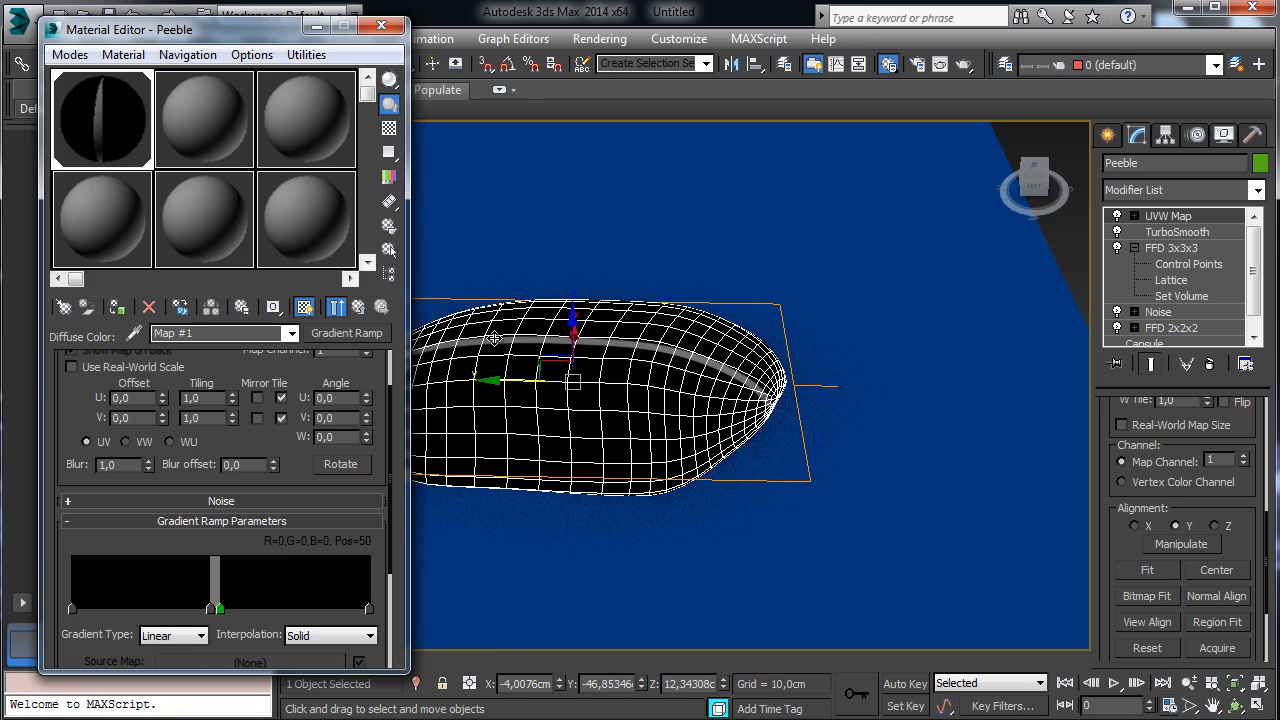
pyautogui.click(1212, 706)
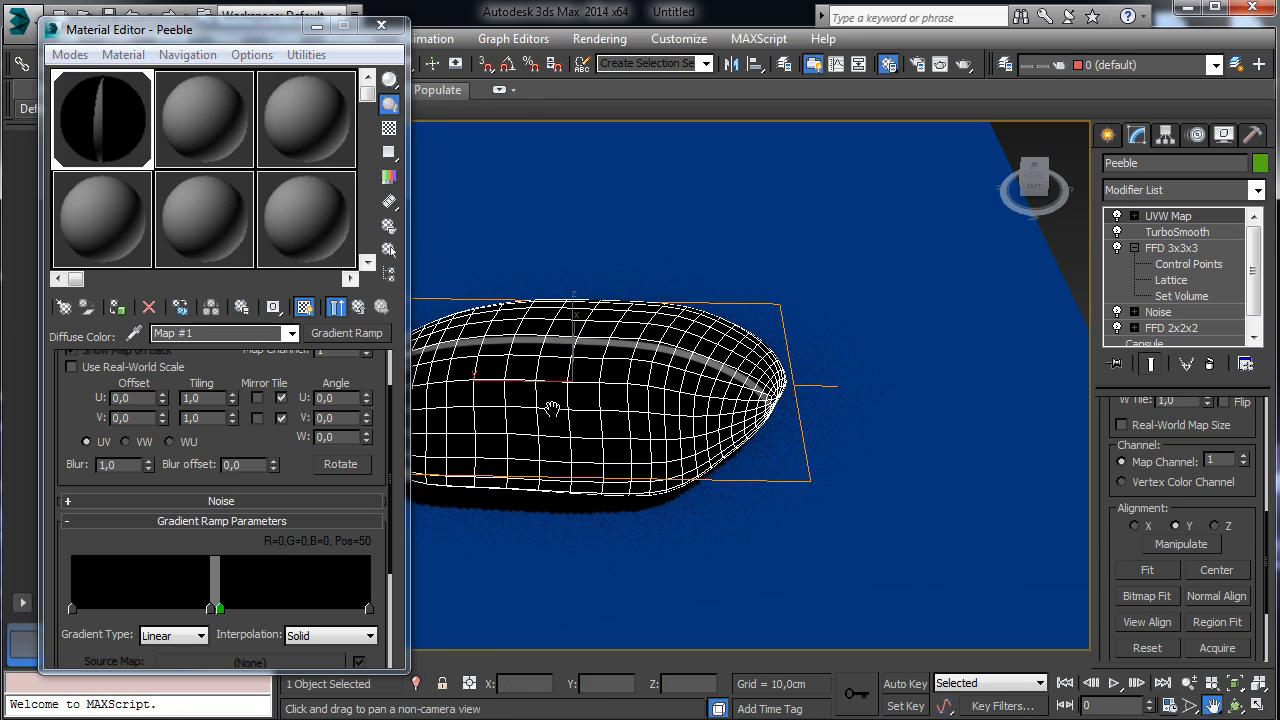
pyautogui.moveTo(565, 403); pyautogui.dragTo(693, 413)
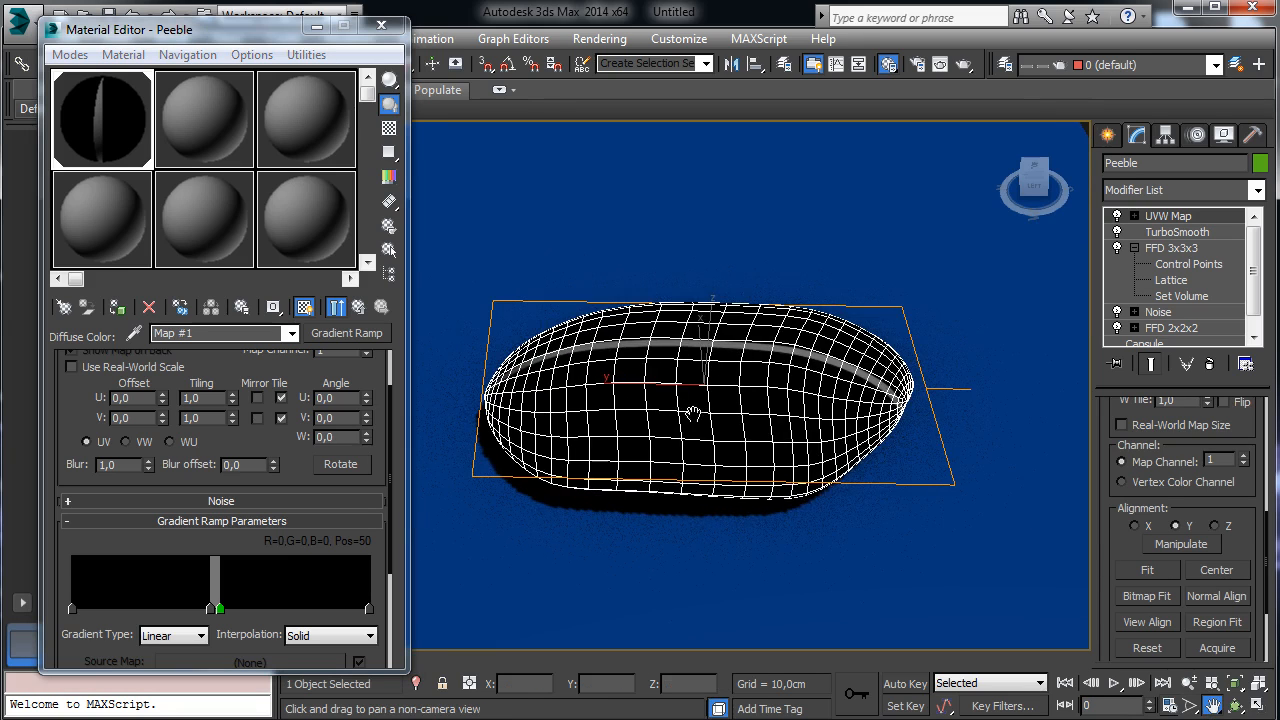
# - Set the color of the gradient flag at position 46 to white
pyautogui.doubleClick(221, 610)
pyautogui.click(725, 194)
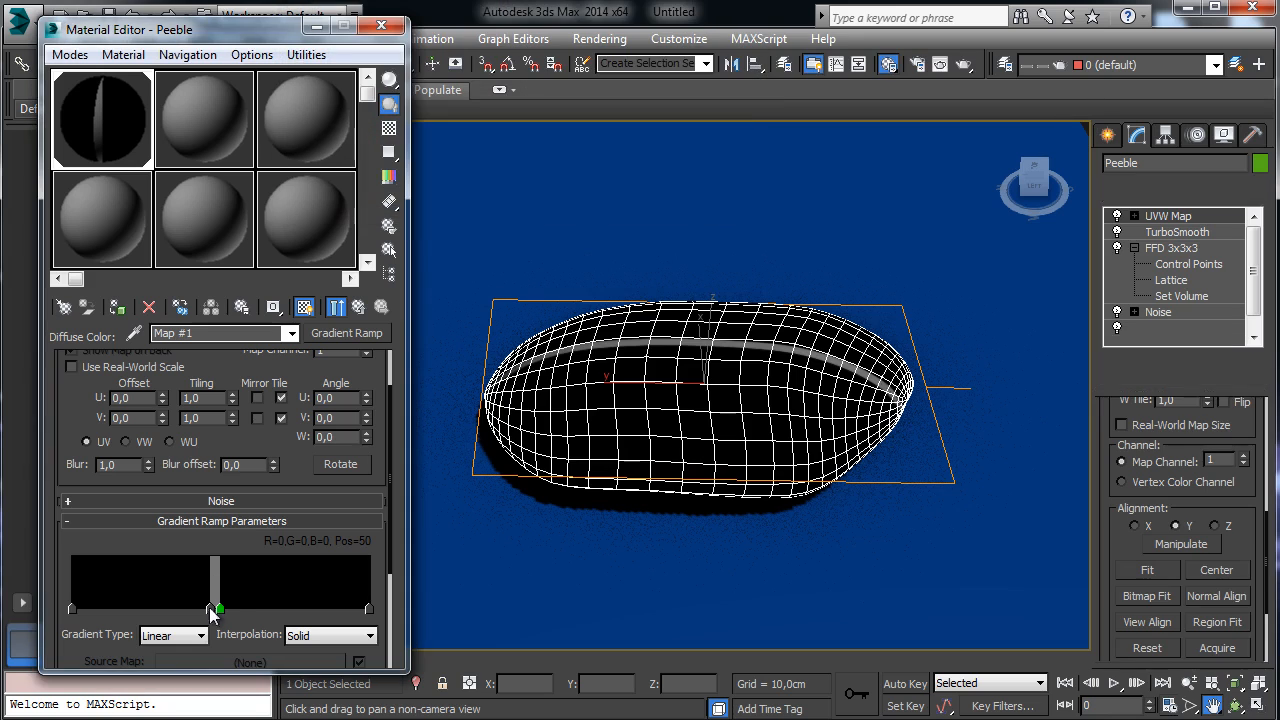
pyautogui.doubleClick(215, 610)
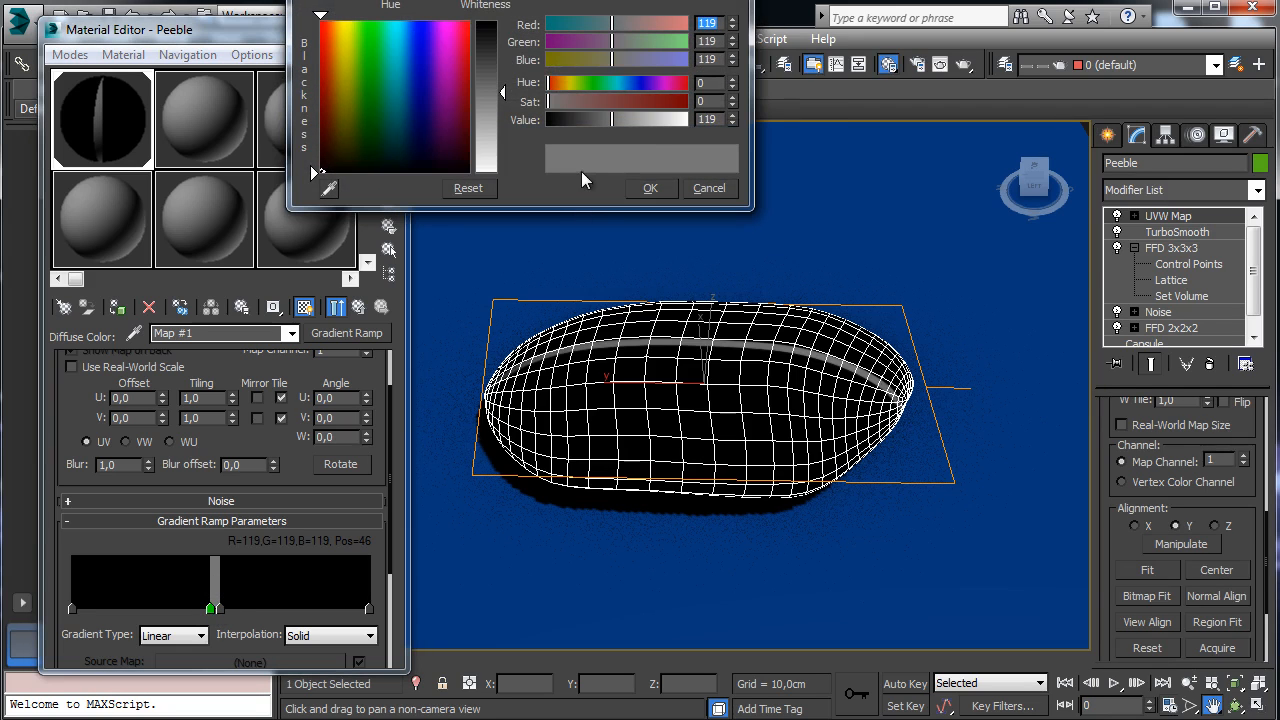
pyautogui.moveTo(633, 133); pyautogui.dragTo(731, 126)
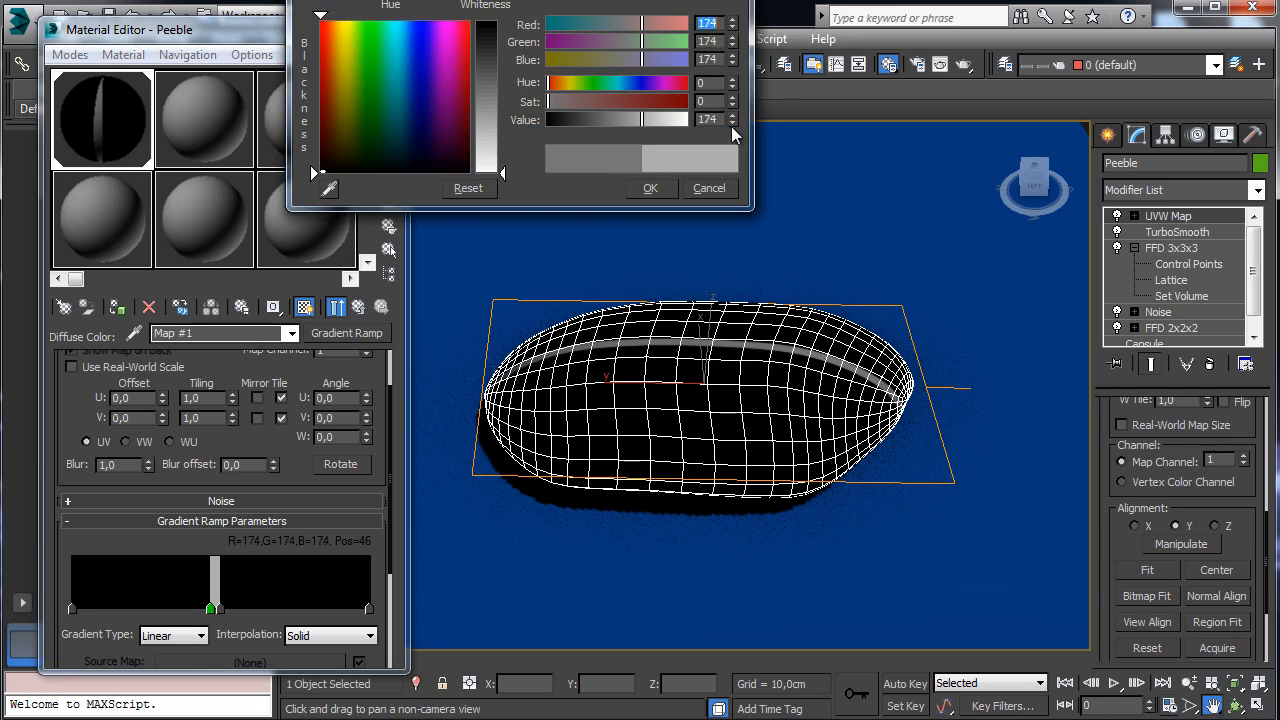
pyautogui.click(650, 188)
# - Add a gray flag with value 137 at position 43, and narrow the light stripe so its closing black flag sits at position 48
pyautogui.click(200, 608)
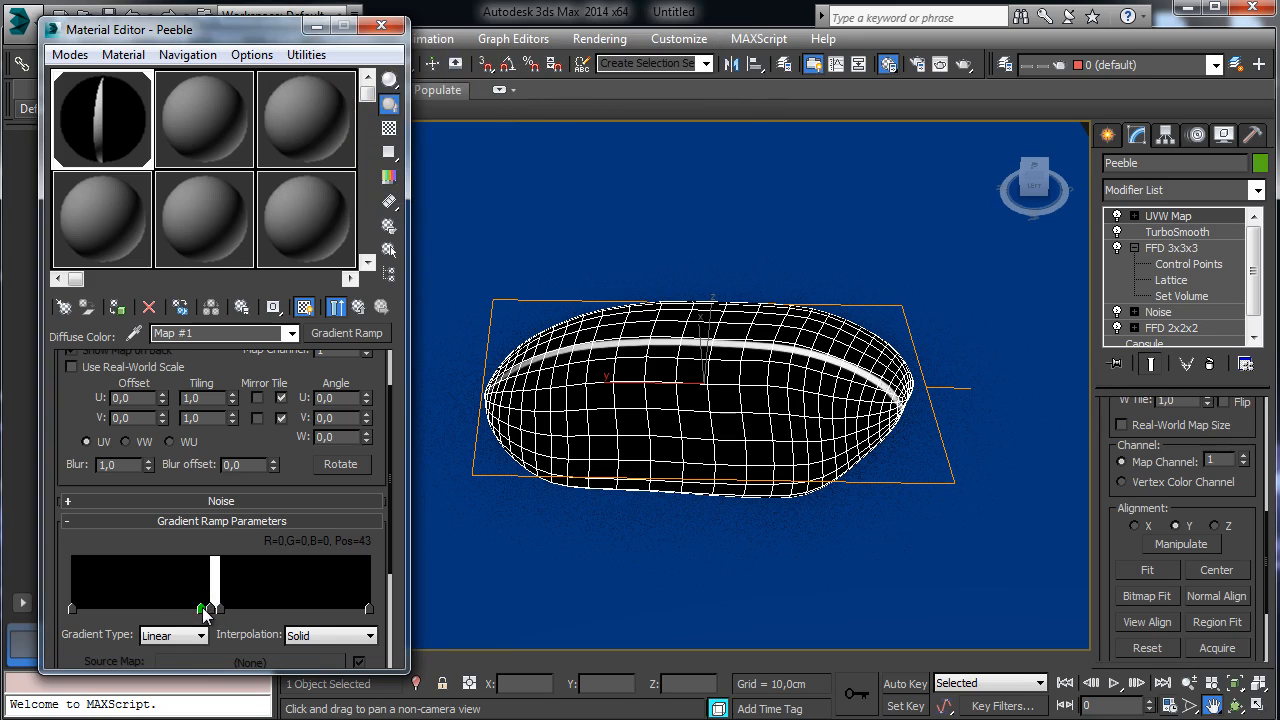
pyautogui.doubleClick(201, 608)
pyautogui.moveTo(585, 120); pyautogui.dragTo(620, 122)
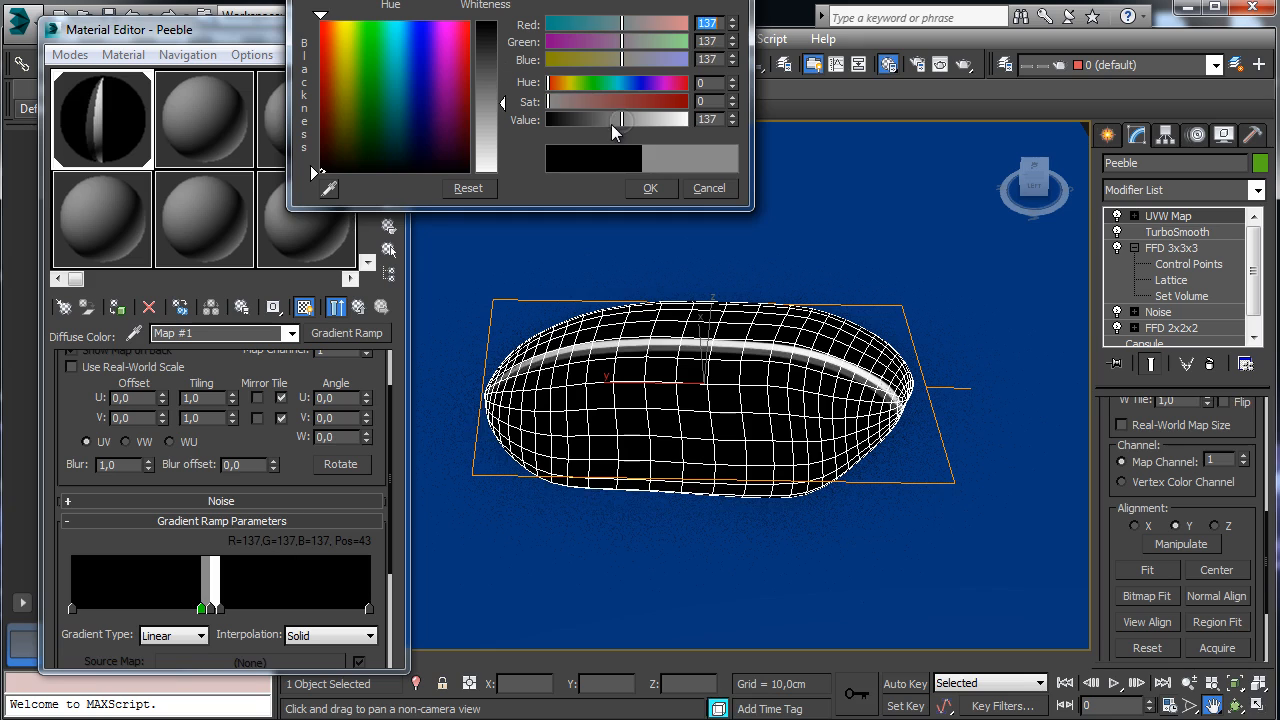
pyautogui.click(650, 188)
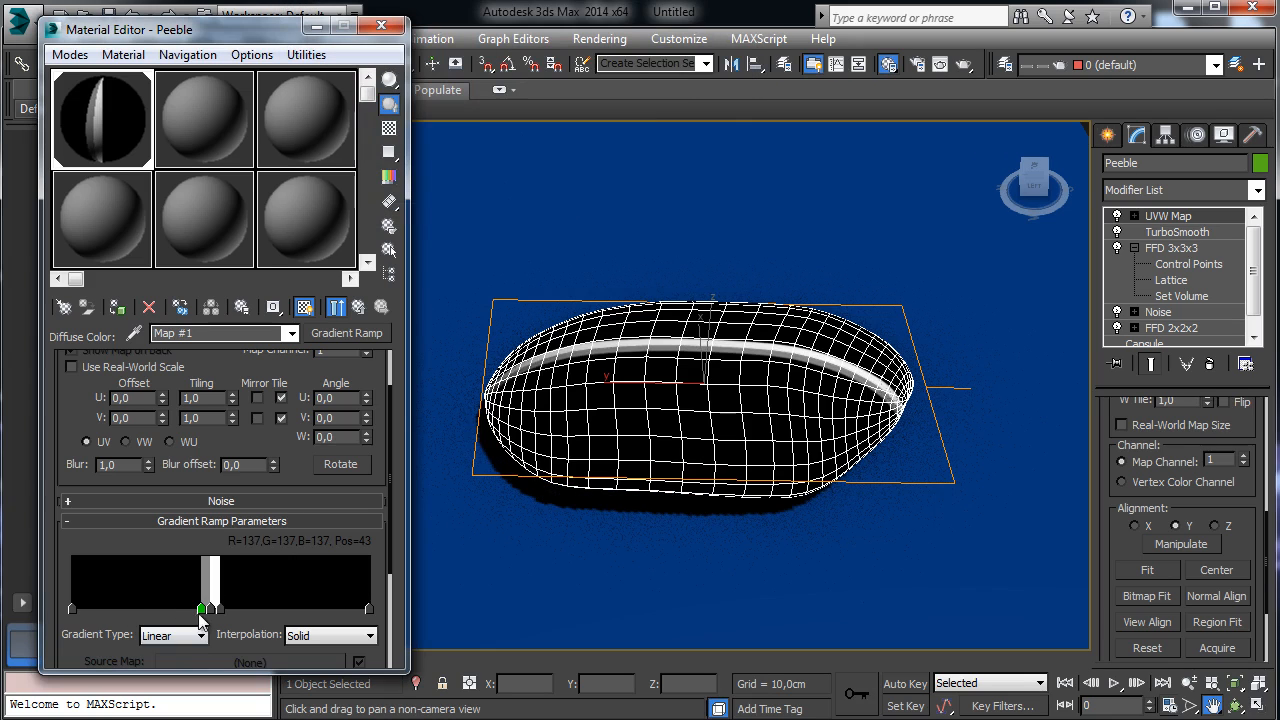
pyautogui.moveTo(203, 613)
pyautogui.mouseDown()
pyautogui.moveTo(251, 613)
pyautogui.moveTo(217, 610)
pyautogui.mouseUp()
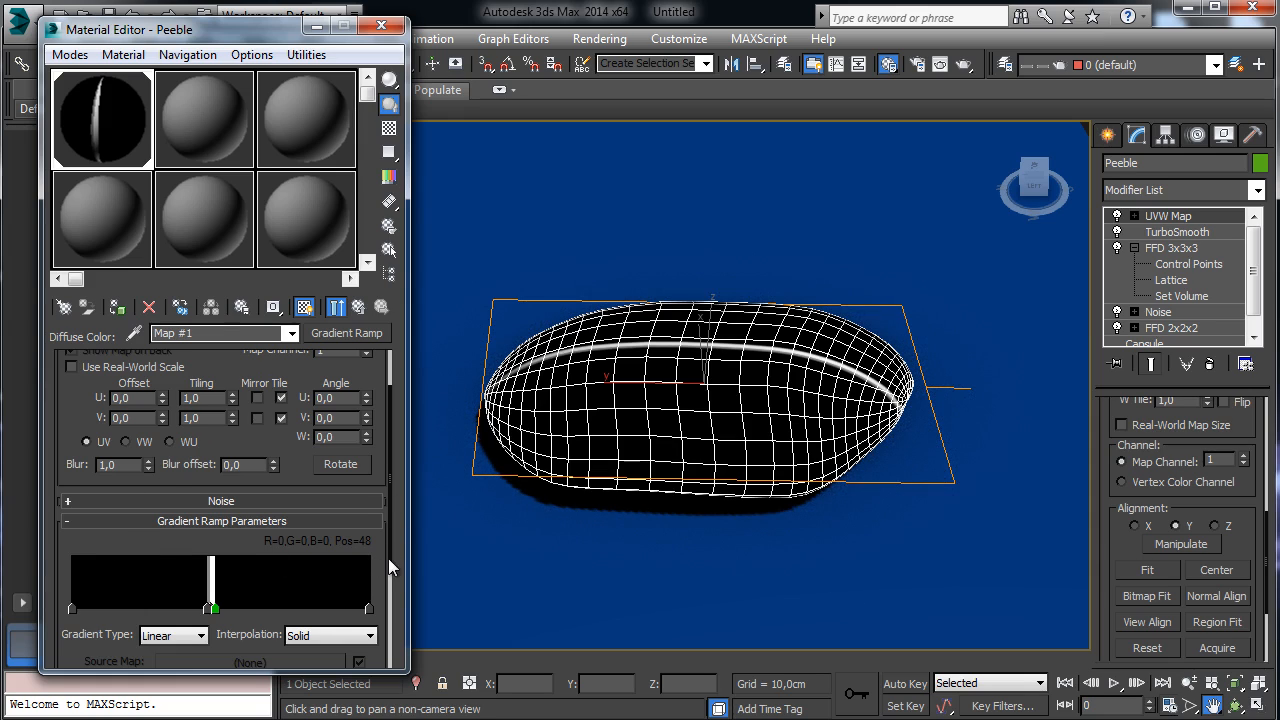
# - Set the gradient ramp's noise amount to 1 and its noise type to Fractal
pyautogui.scroll(-3, 390, 567)
pyautogui.click(143, 545)
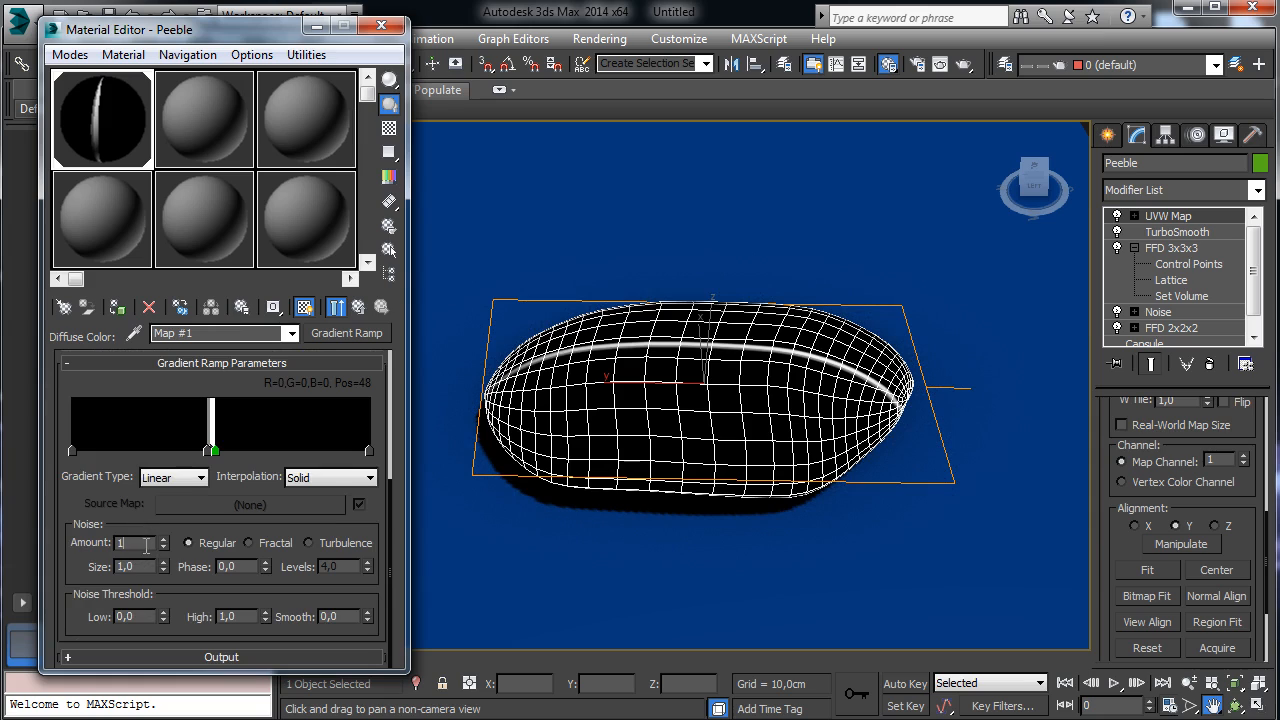
pyautogui.write('1')
pyautogui.press('Return')
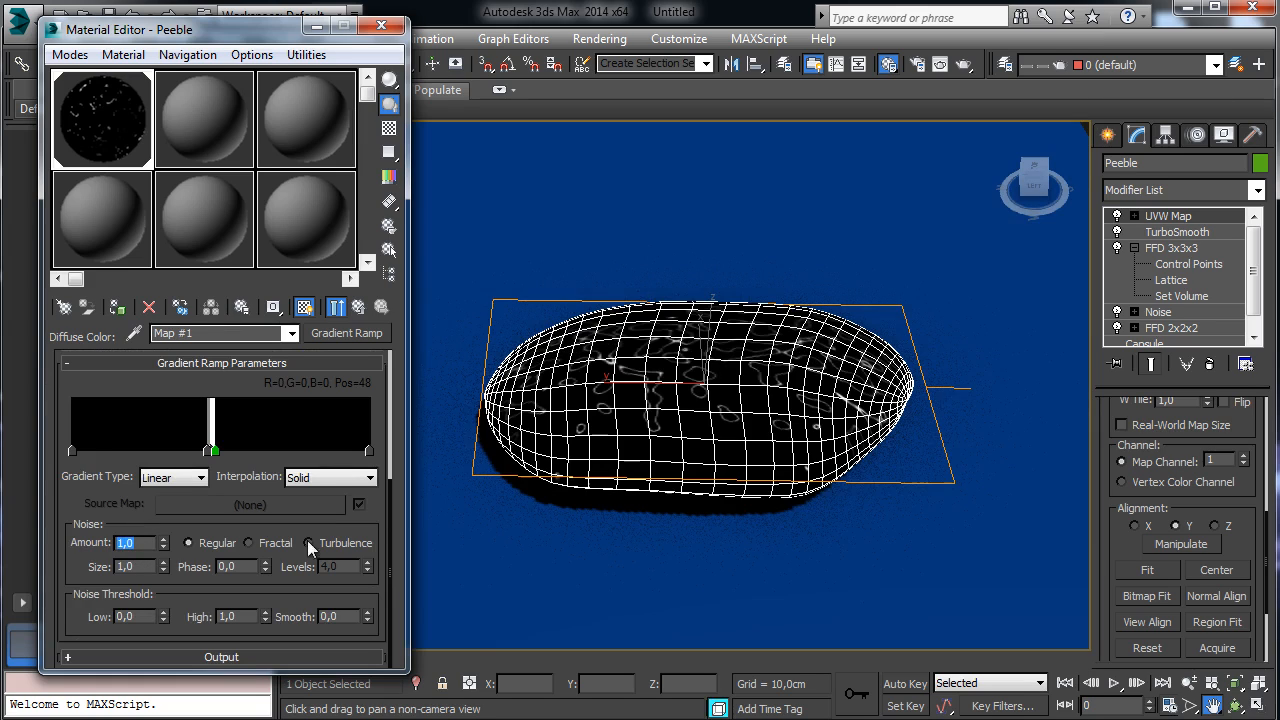
pyautogui.click(268, 544)
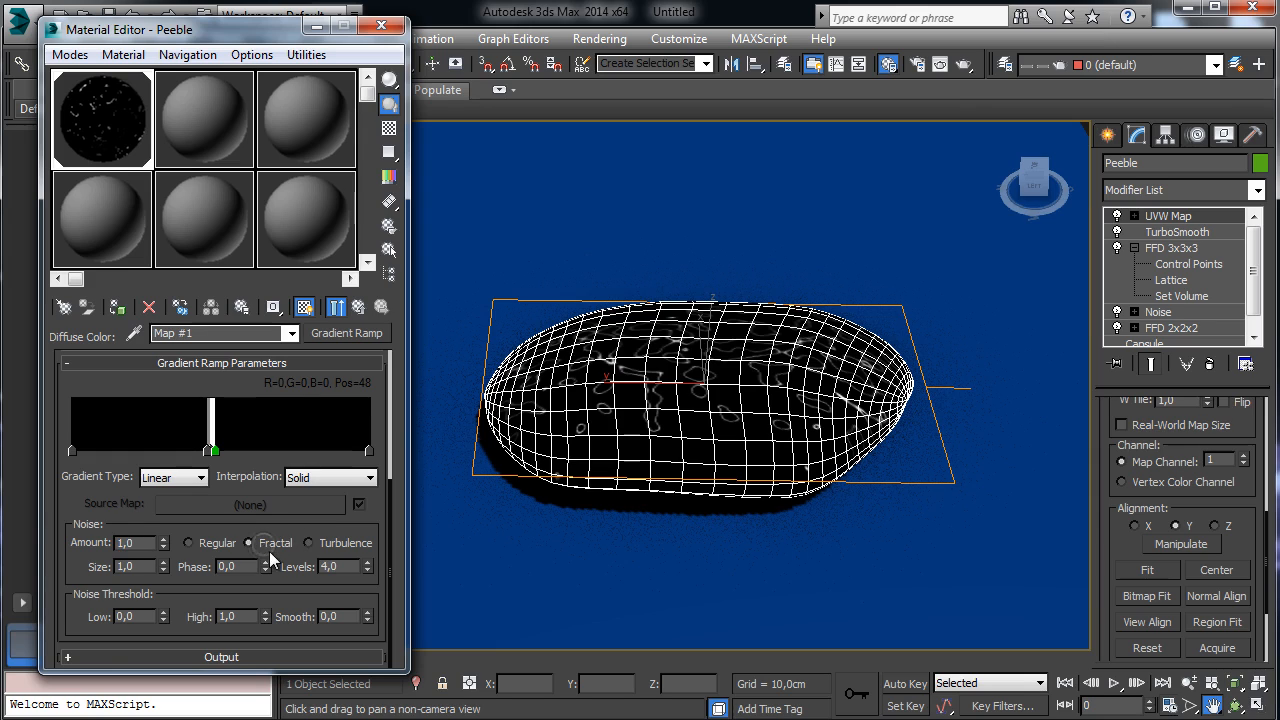
# - Set the gradient ramp's noise size to 8 and its levels to 7
pyautogui.doubleClick(140, 567)
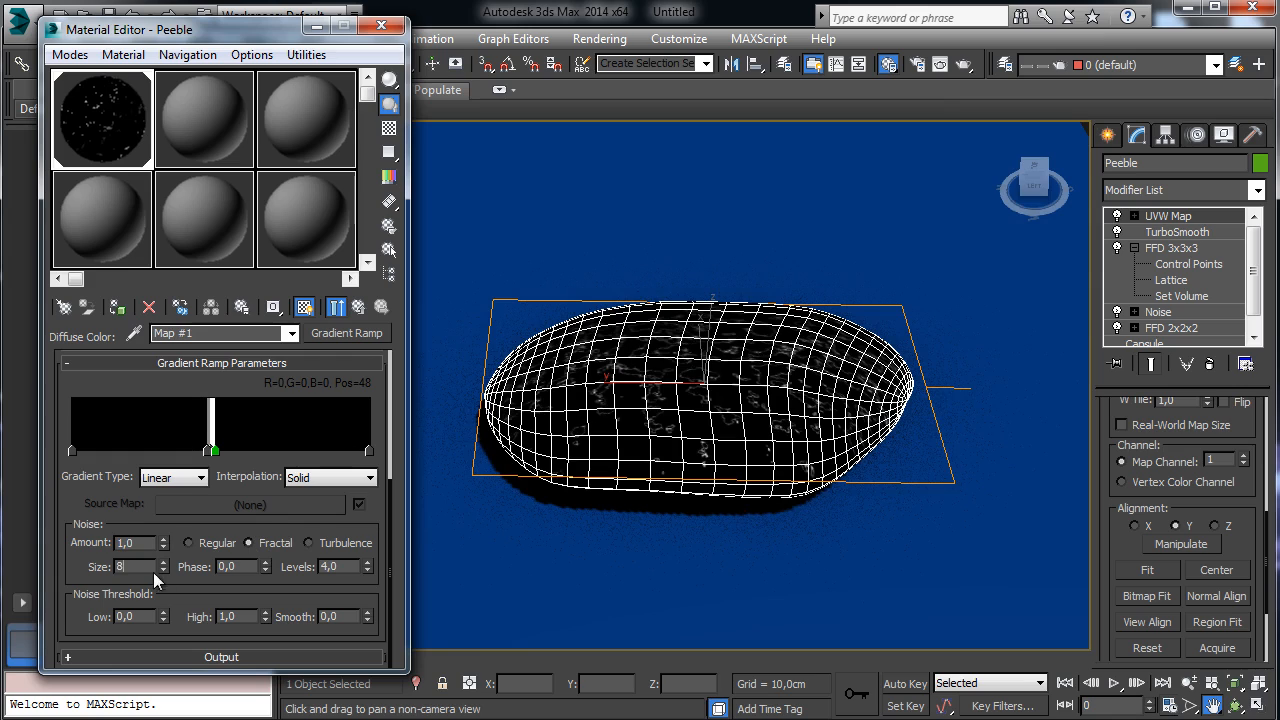
pyautogui.write('8')
pyautogui.press('Return')
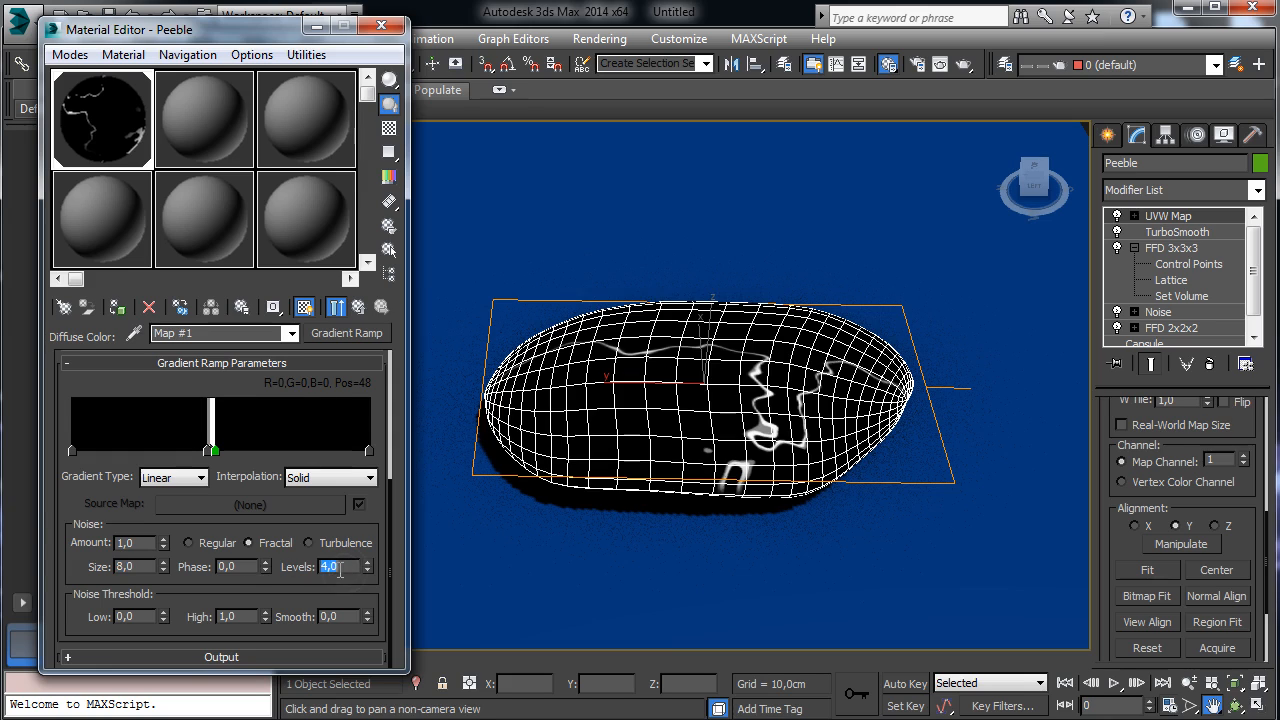
pyautogui.write('7')
pyautogui.press('Return')
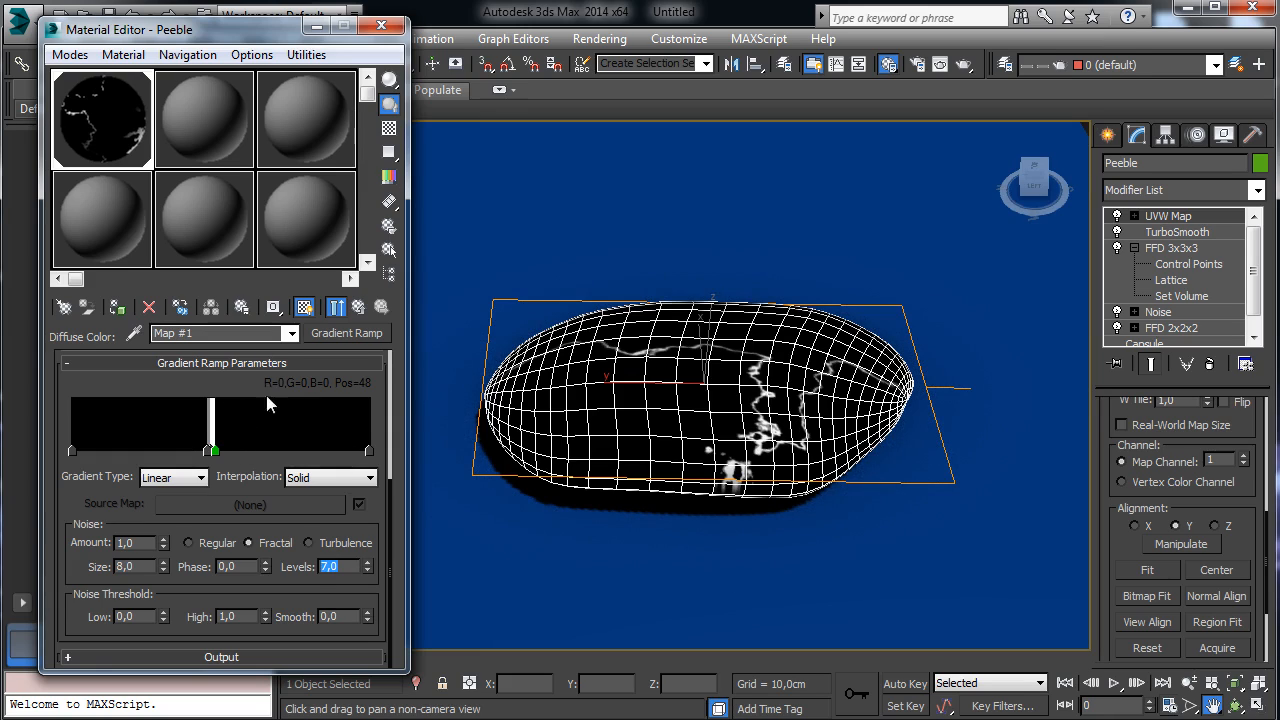
# - Set the map's V tiling to 0,8 and its W angle to 60, check the veins on the pebble and close the Material Editor
pyautogui.moveTo(389, 492); pyautogui.dragTo(386, 370)
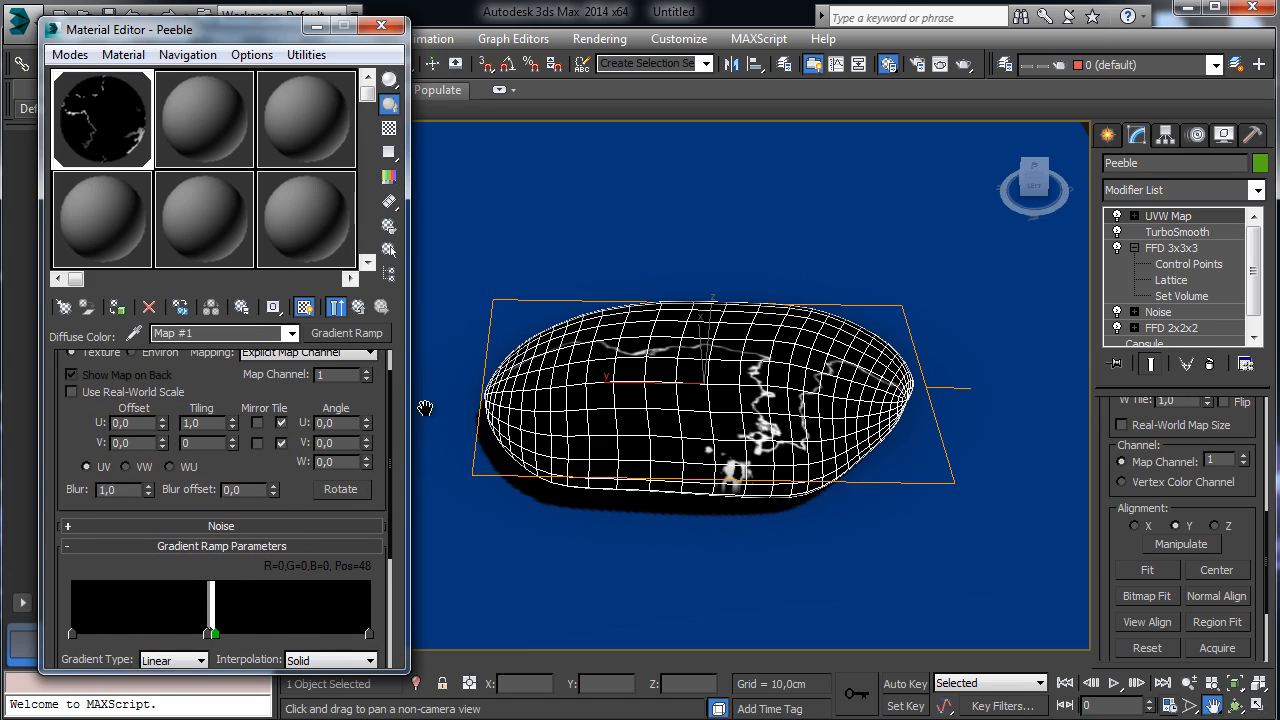
pyautogui.write(',8')
pyautogui.press('Return')
pyautogui.click(336, 462)
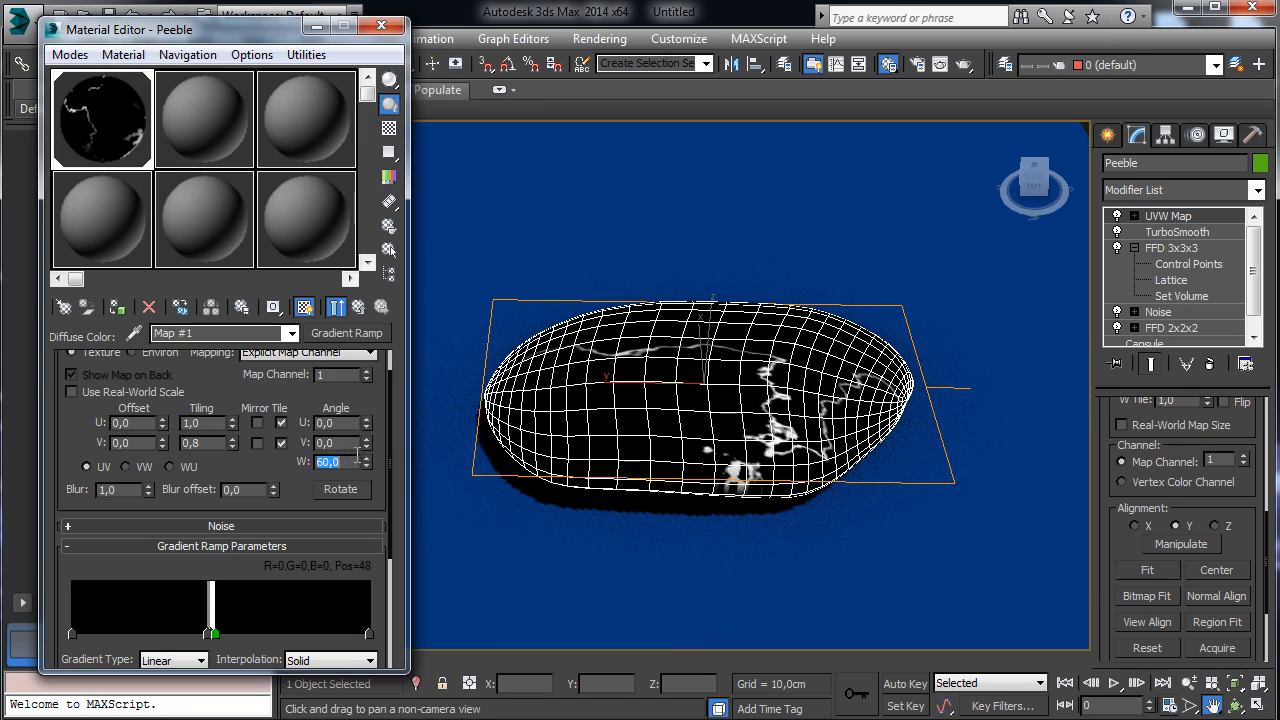
pyautogui.click(1236, 706)
pyautogui.moveTo(600, 430); pyautogui.dragTo(562, 389)
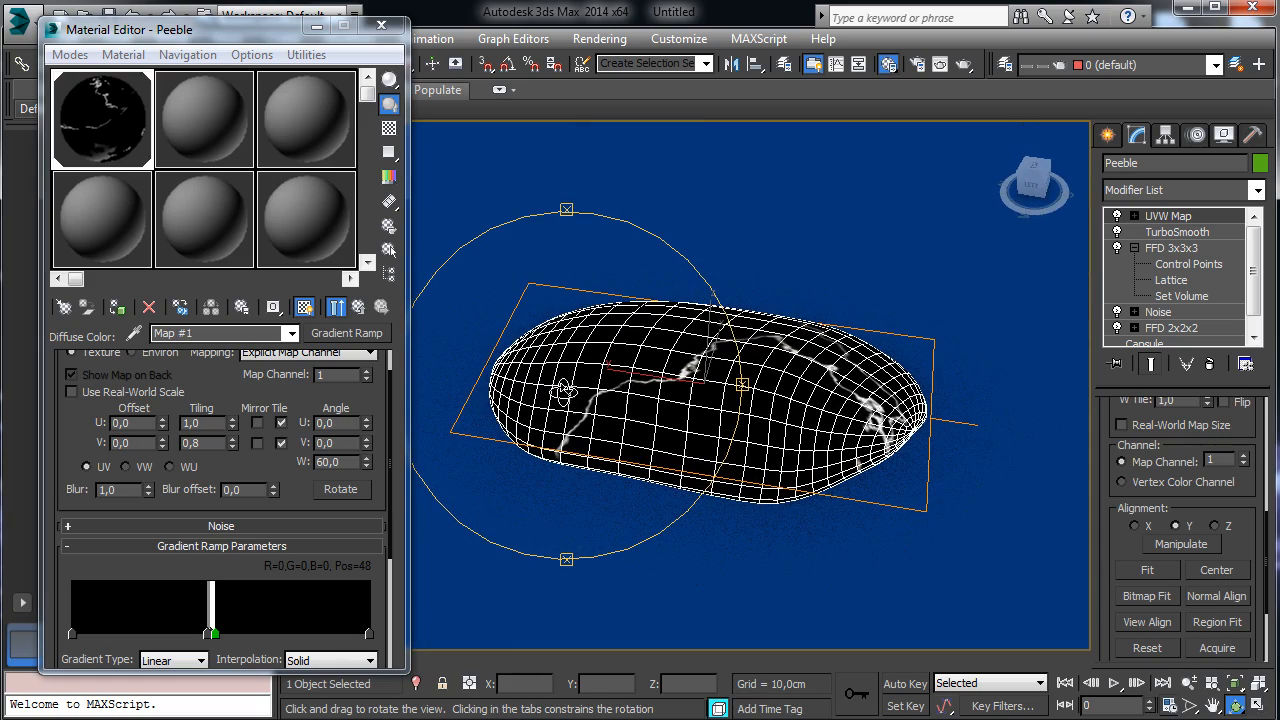
pyautogui.click(381, 24)
# - Clone the pebble by moving a copy along the X axis, clear of the original
pyautogui.rightClick(384, 244)
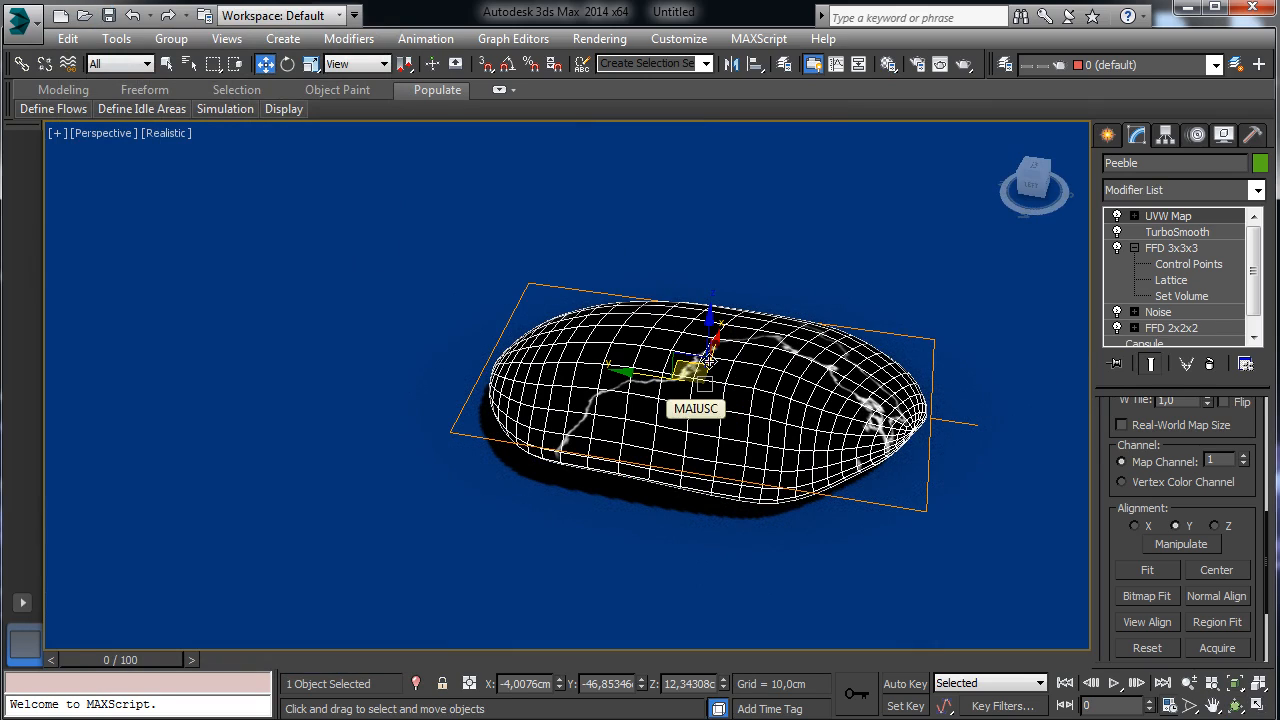
pyautogui.moveTo(719, 347)
pyautogui.keyDown('shift'); pyautogui.mouseDown()
pyautogui.moveTo(817, 229)
pyautogui.moveTo(757, 243)
pyautogui.moveTo(843, 197)
pyautogui.moveTo(840, 210)
pyautogui.mouseUp(); pyautogui.keyUp('shift')
pyautogui.click(636, 454)
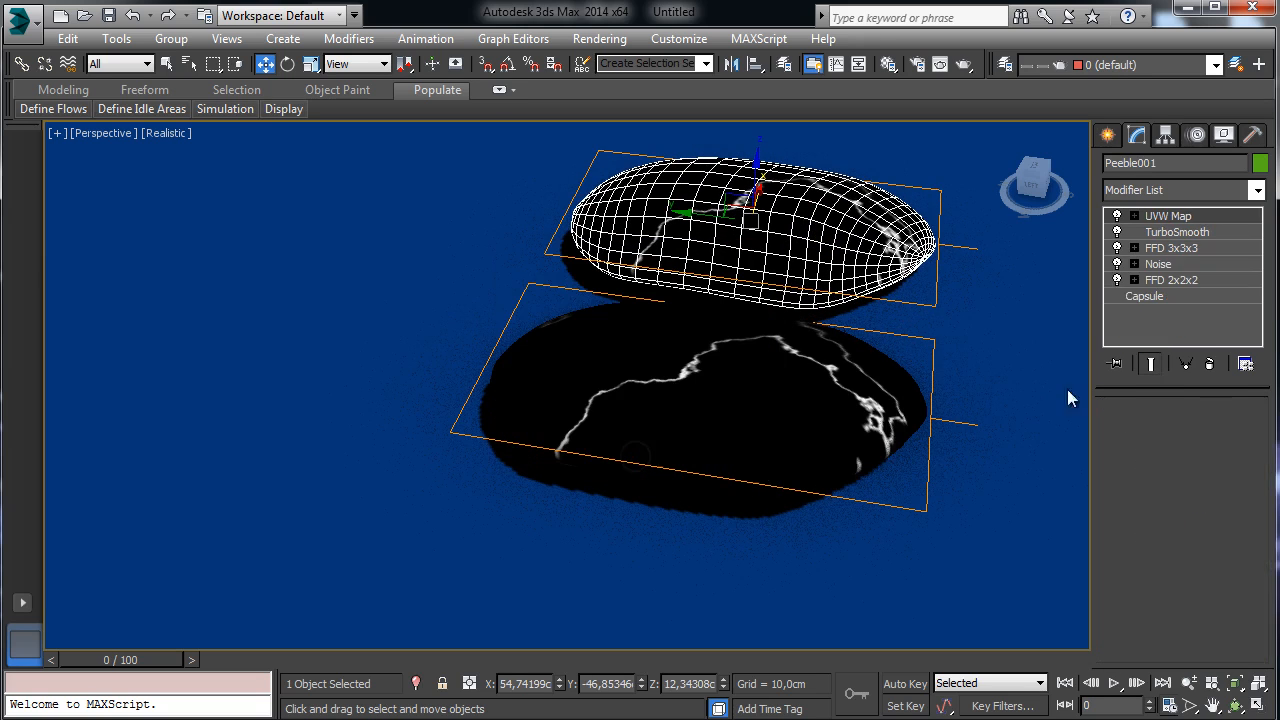
# - Set the seed of the copied pebble's Noise modifier to 3
pyautogui.click(1158, 264)
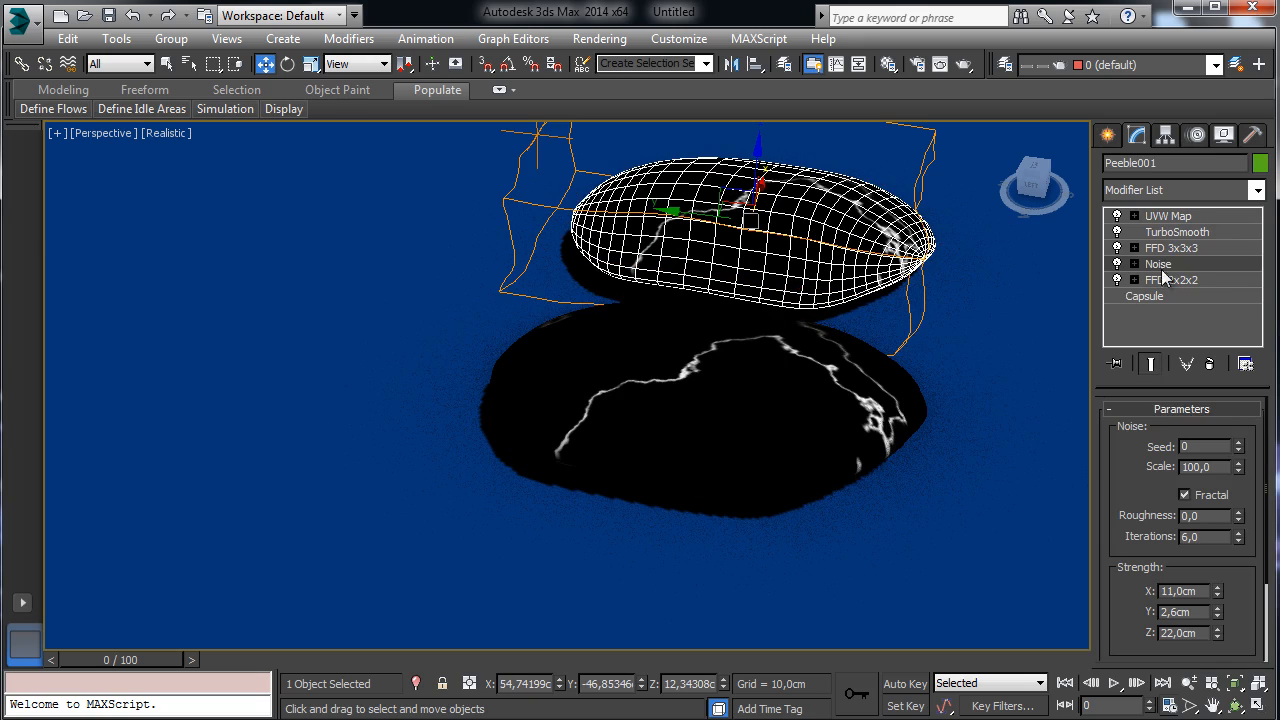
pyautogui.click(1239, 442)
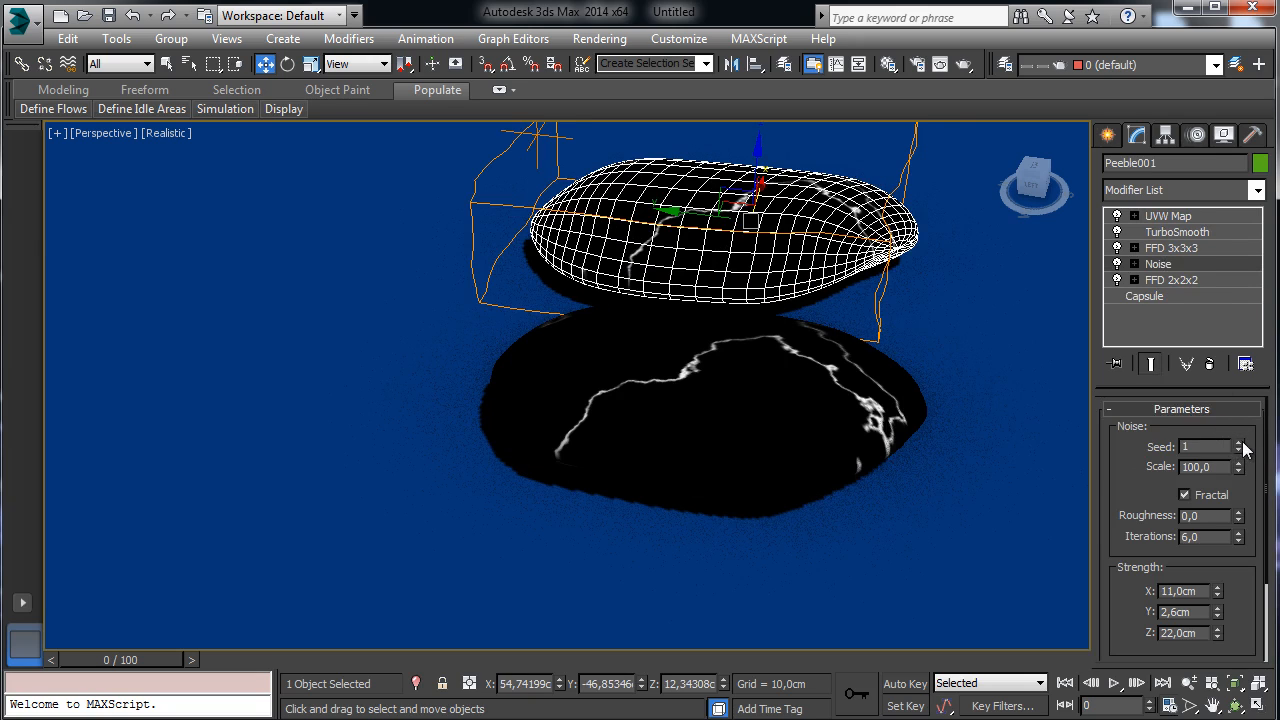
pyautogui.click(1239, 443)
pyautogui.click(1239, 443)
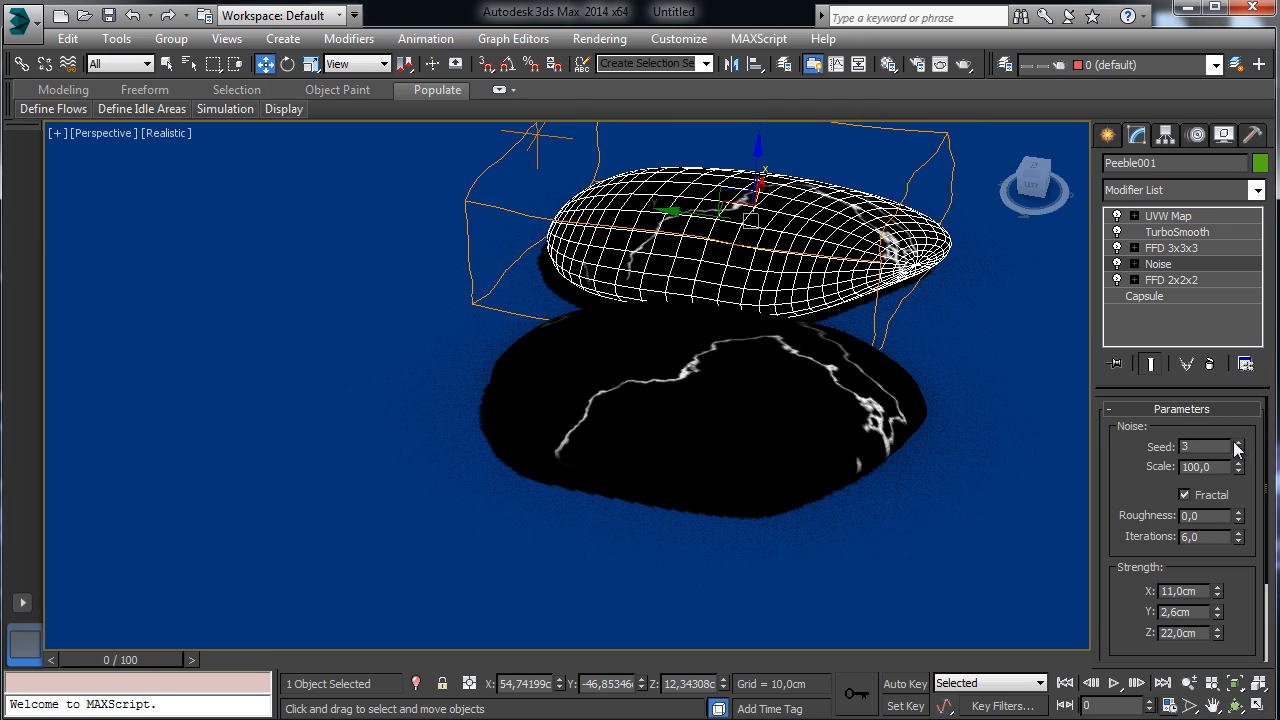
# - Reshape the copied pebble's narrow end by pulling one outer corner of its FFD 3x3x3 control points inward along the pebble
pyautogui.click(1157, 283)
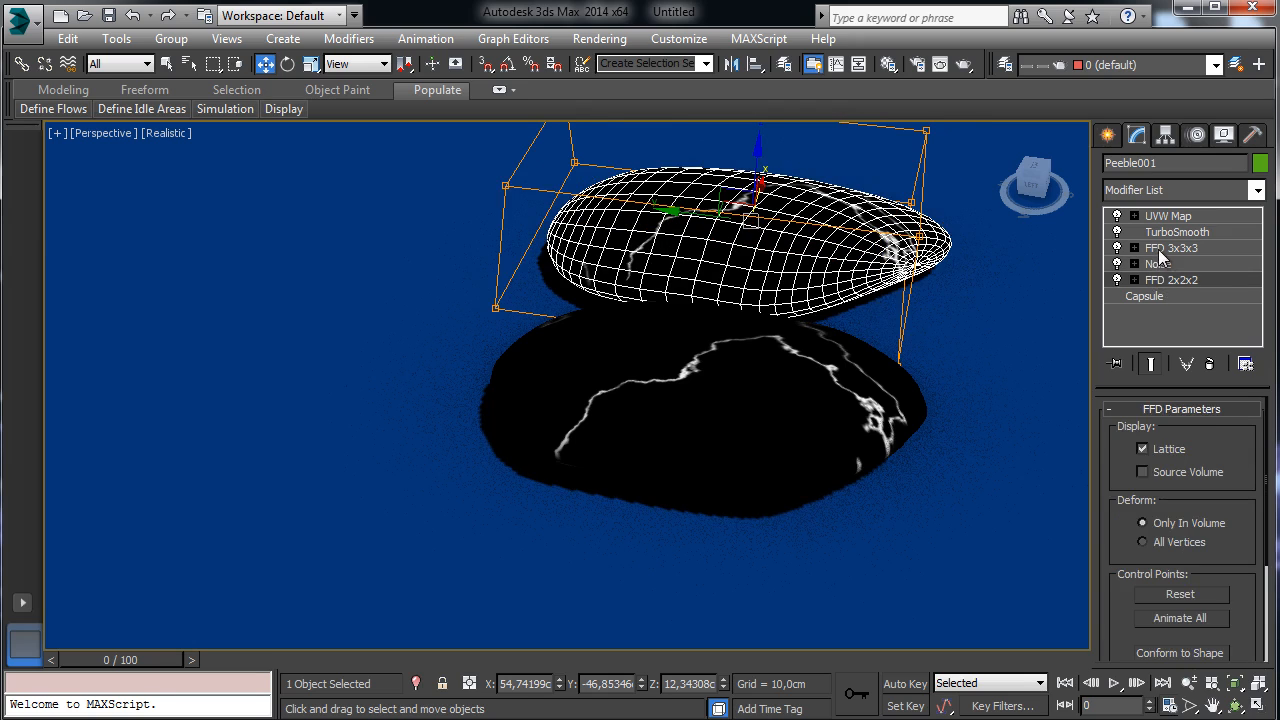
pyautogui.click(1165, 250)
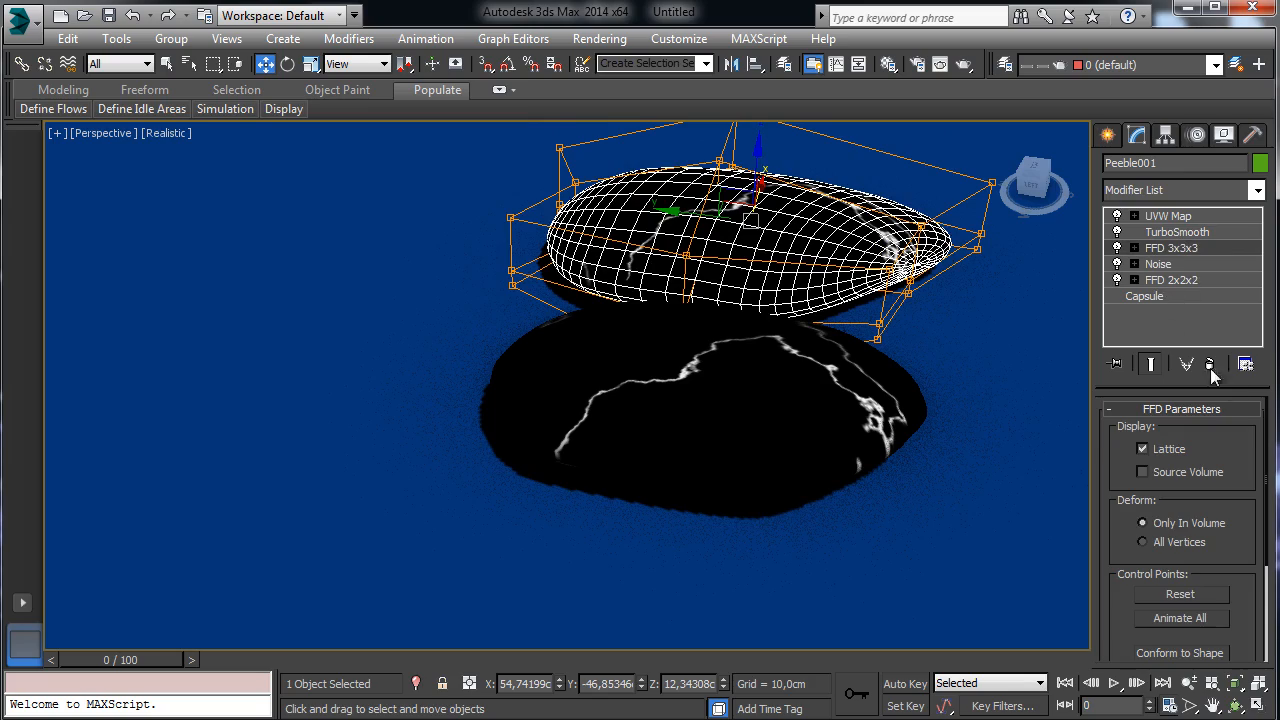
pyautogui.click(1235, 705)
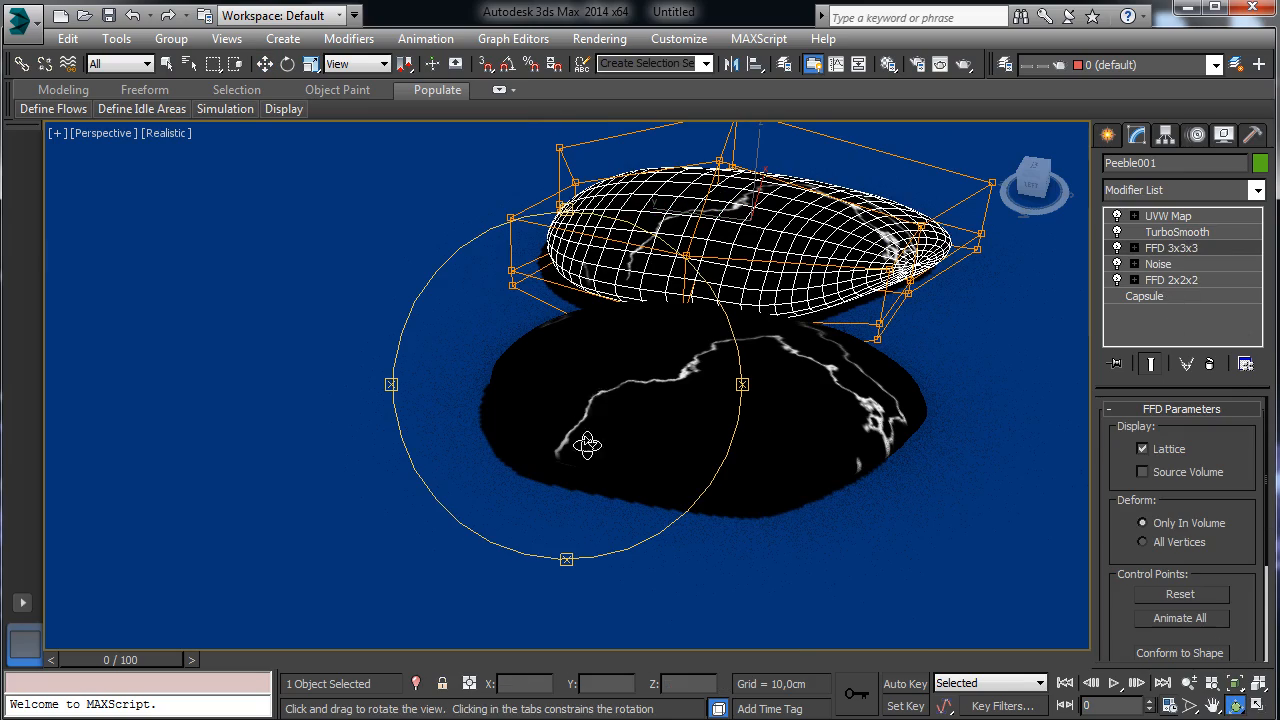
pyautogui.moveTo(587, 445); pyautogui.dragTo(600, 495)
pyautogui.click(1134, 248)
pyautogui.click(1188, 264)
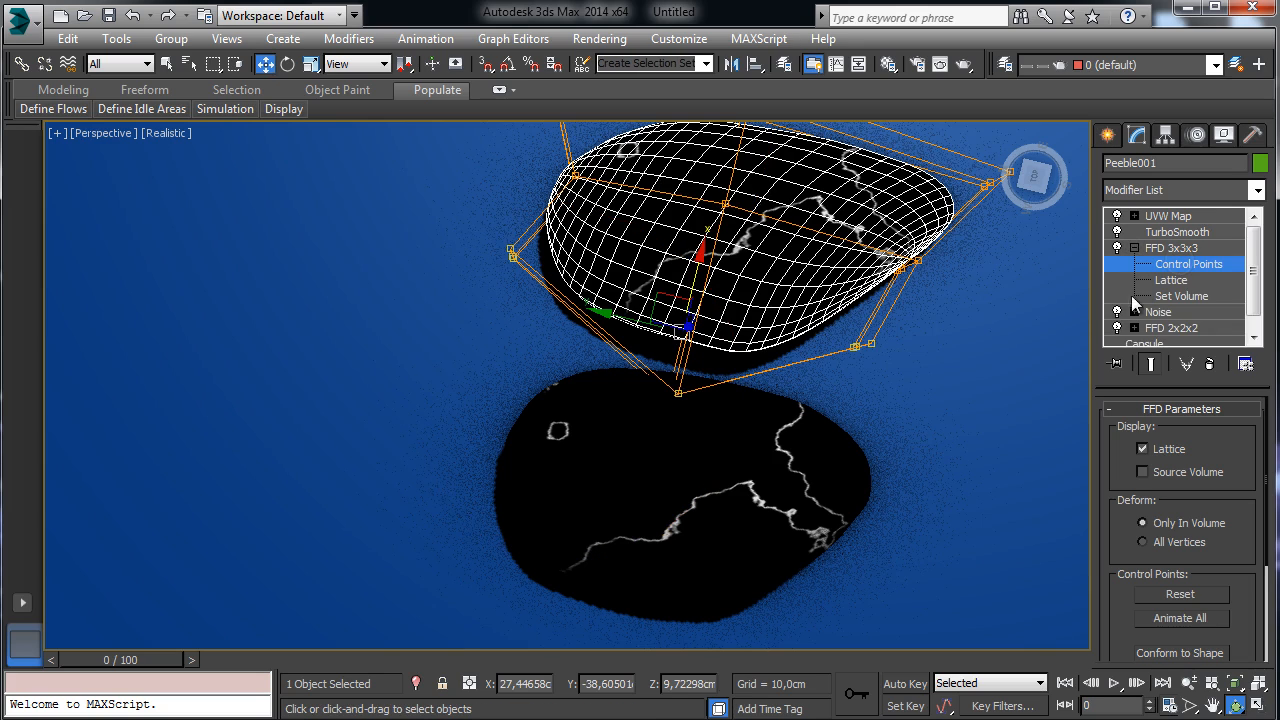
pyautogui.click(986, 180)
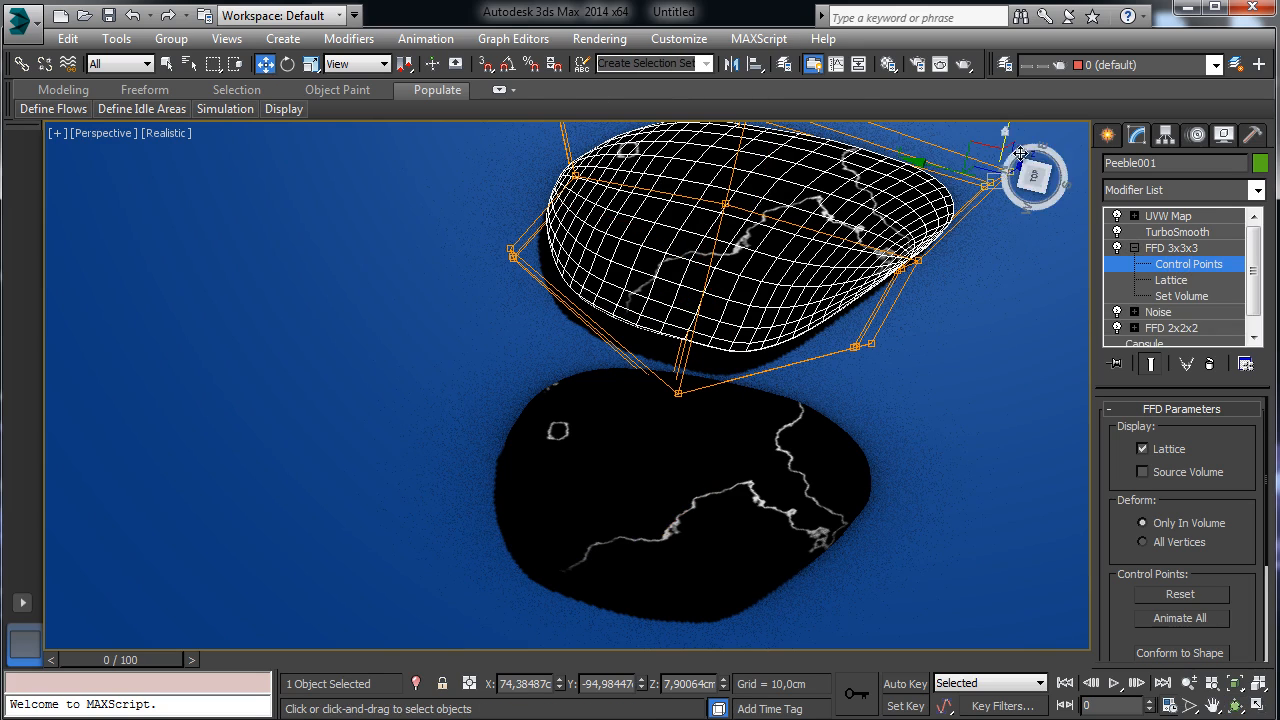
pyautogui.click(1215, 706)
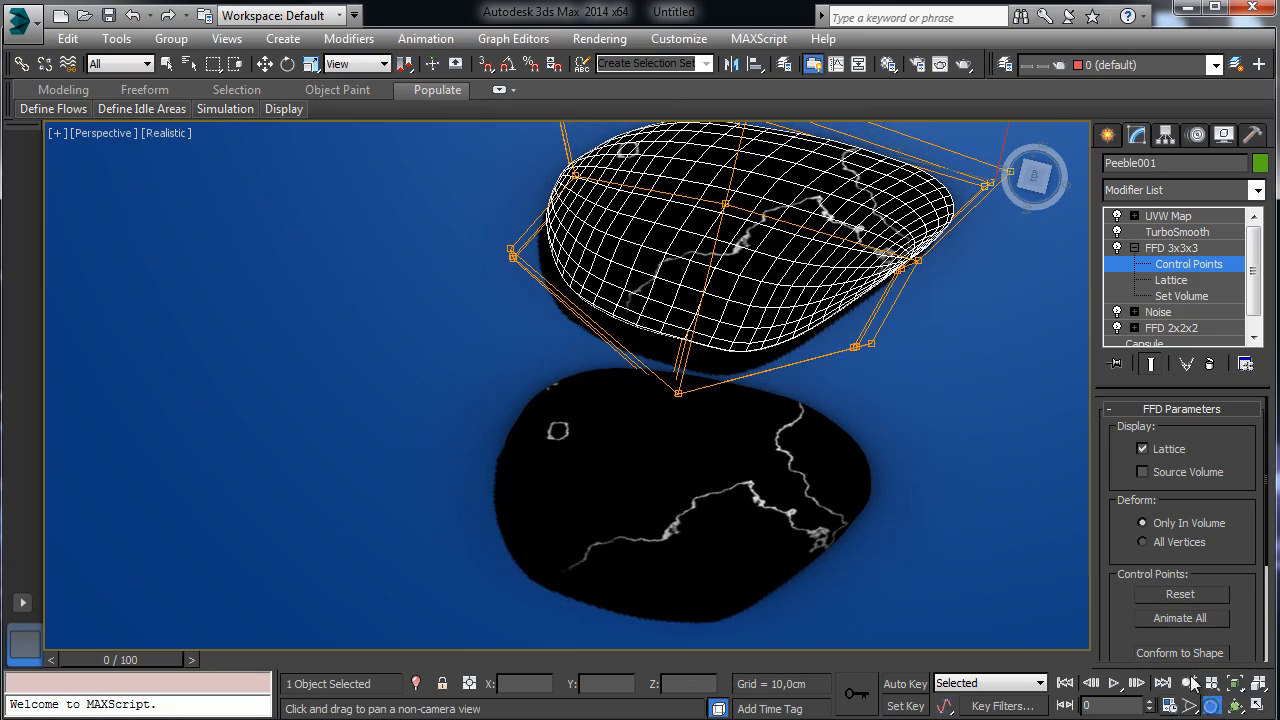
pyautogui.moveTo(843, 340); pyautogui.dragTo(596, 468)
pyautogui.click(265, 64)
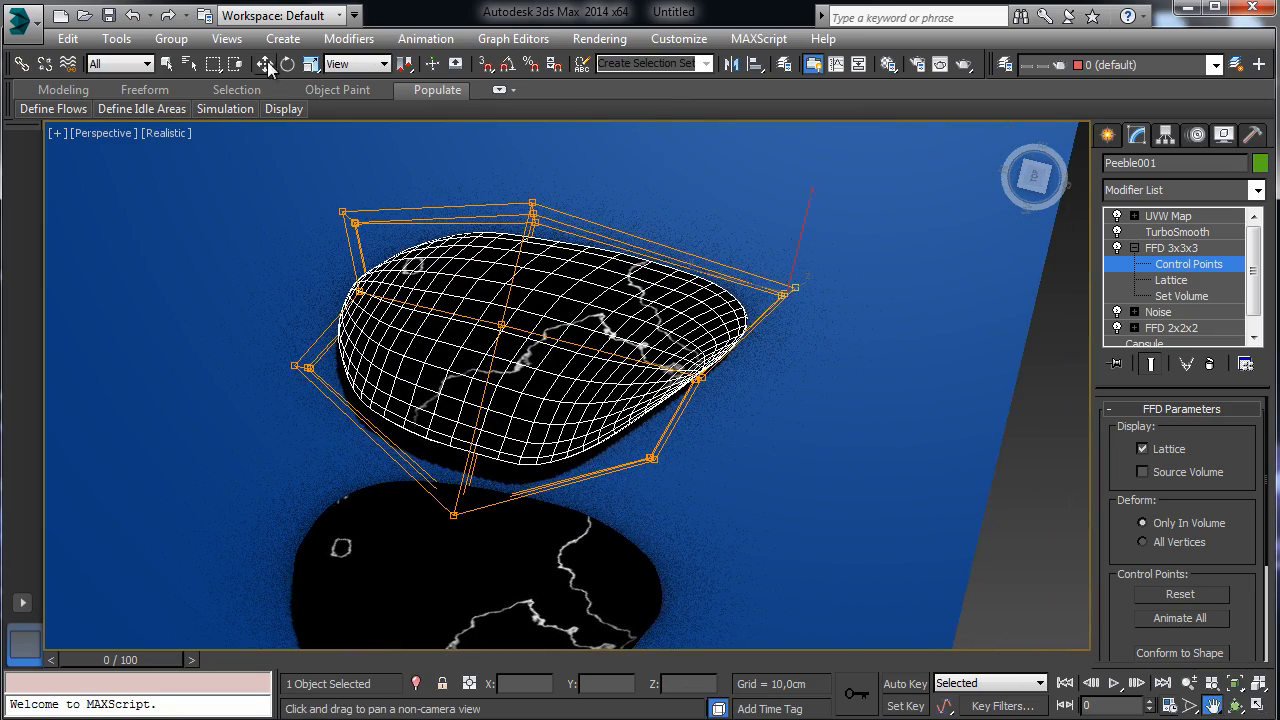
pyautogui.moveTo(775, 272); pyautogui.dragTo(606, 279)
# - Move the FFD control points at the pebble copy's other three corners, two inward and the near blunt-end corner slightly outward
pyautogui.moveTo(310, 190); pyautogui.dragTo(397, 249)
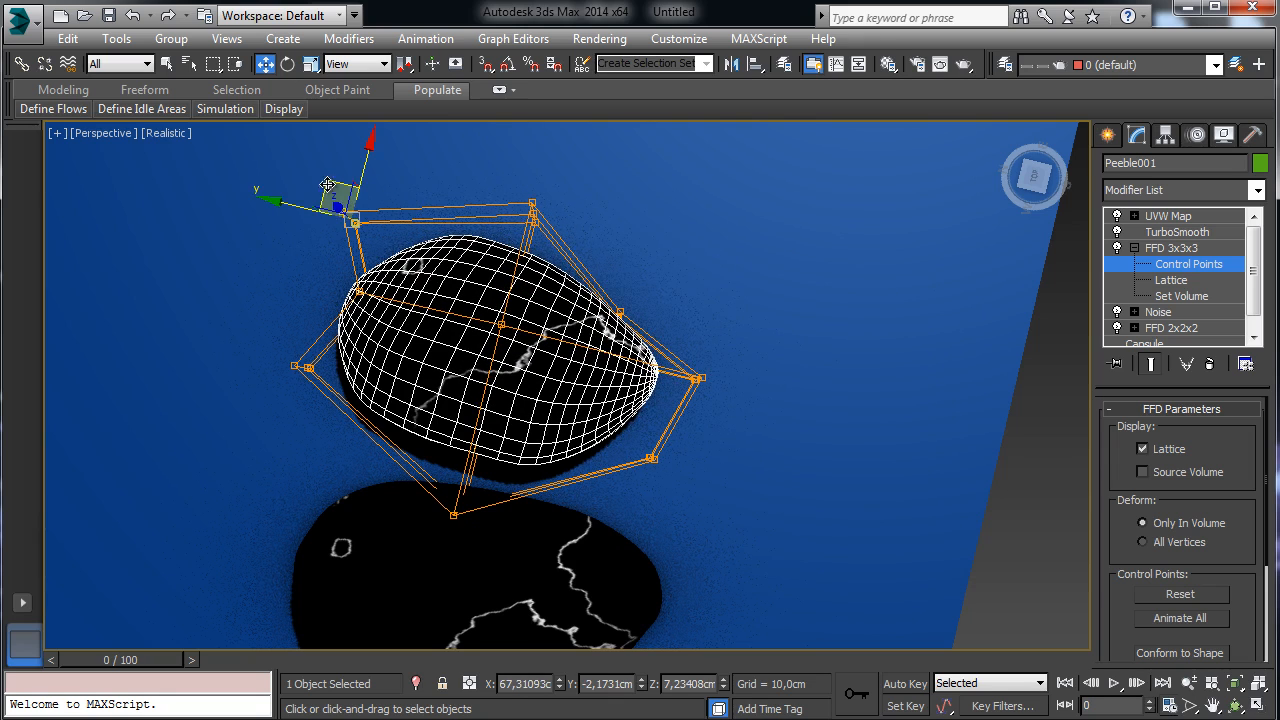
pyautogui.moveTo(324, 184); pyautogui.dragTo(366, 208)
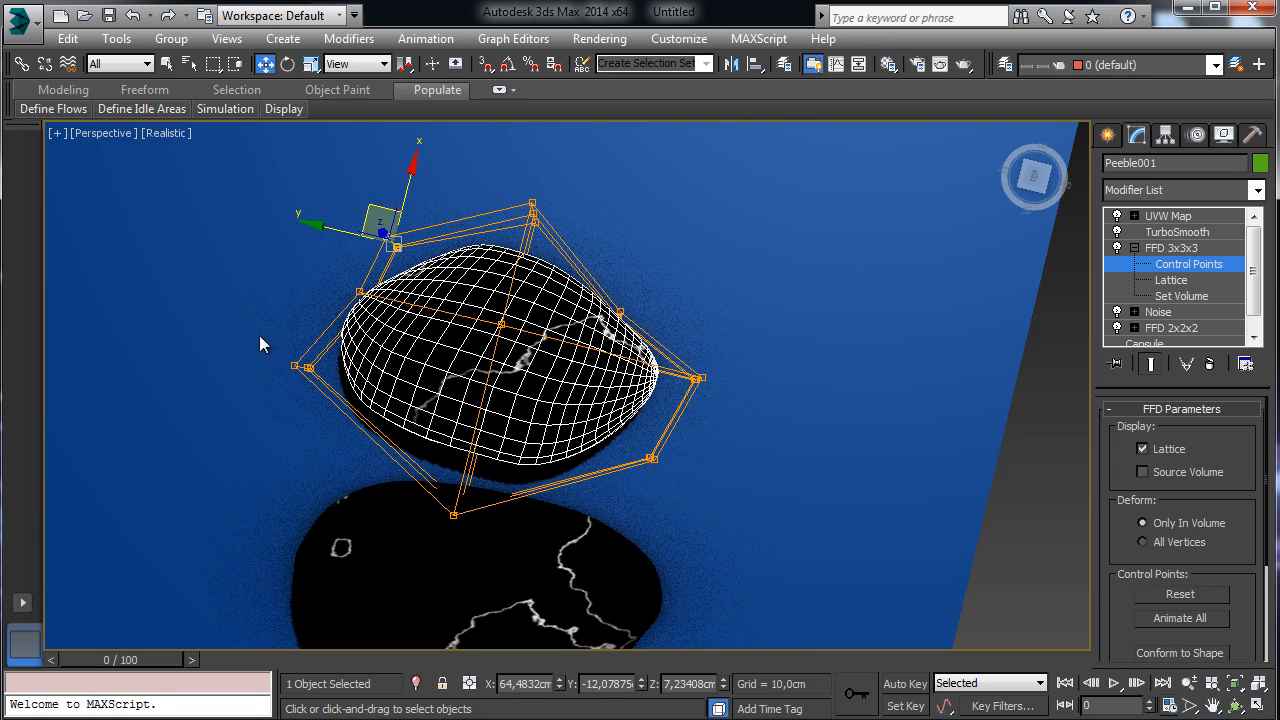
pyautogui.moveTo(266, 345); pyautogui.dragTo(328, 411)
pyautogui.moveTo(289, 333); pyautogui.dragTo(265, 339)
pyautogui.click(653, 459)
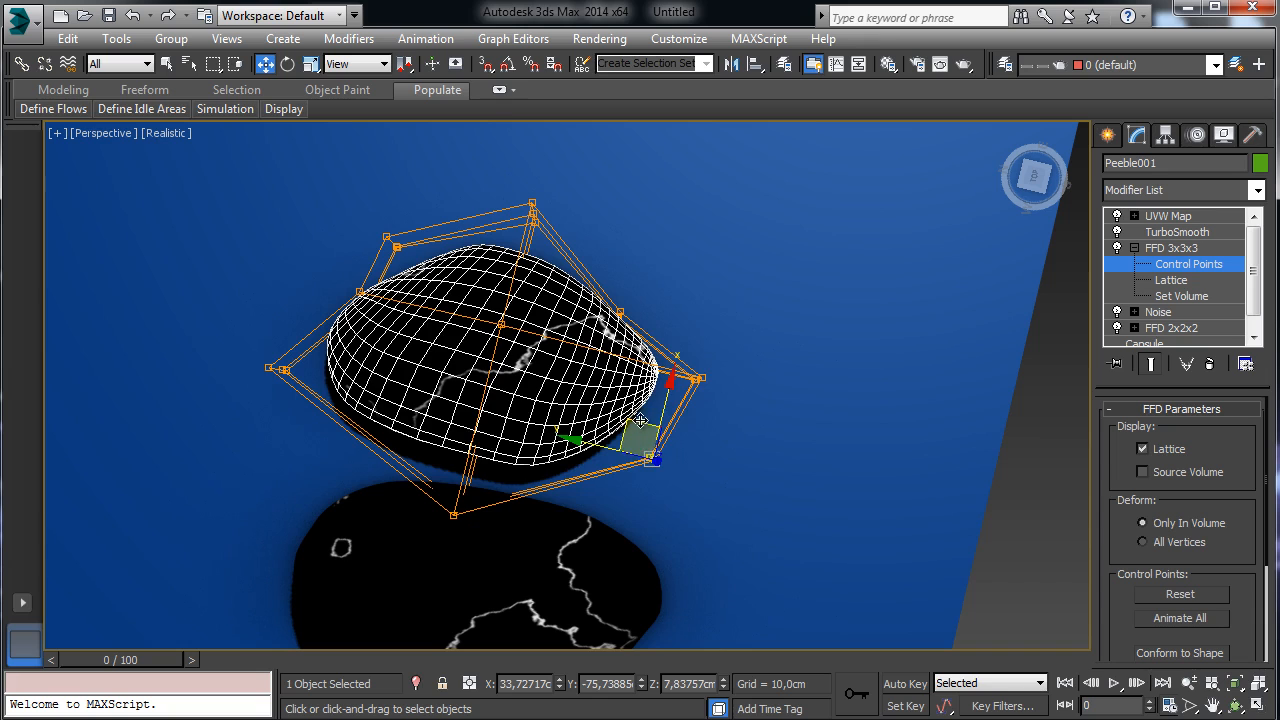
pyautogui.moveTo(640, 421); pyautogui.dragTo(577, 425)
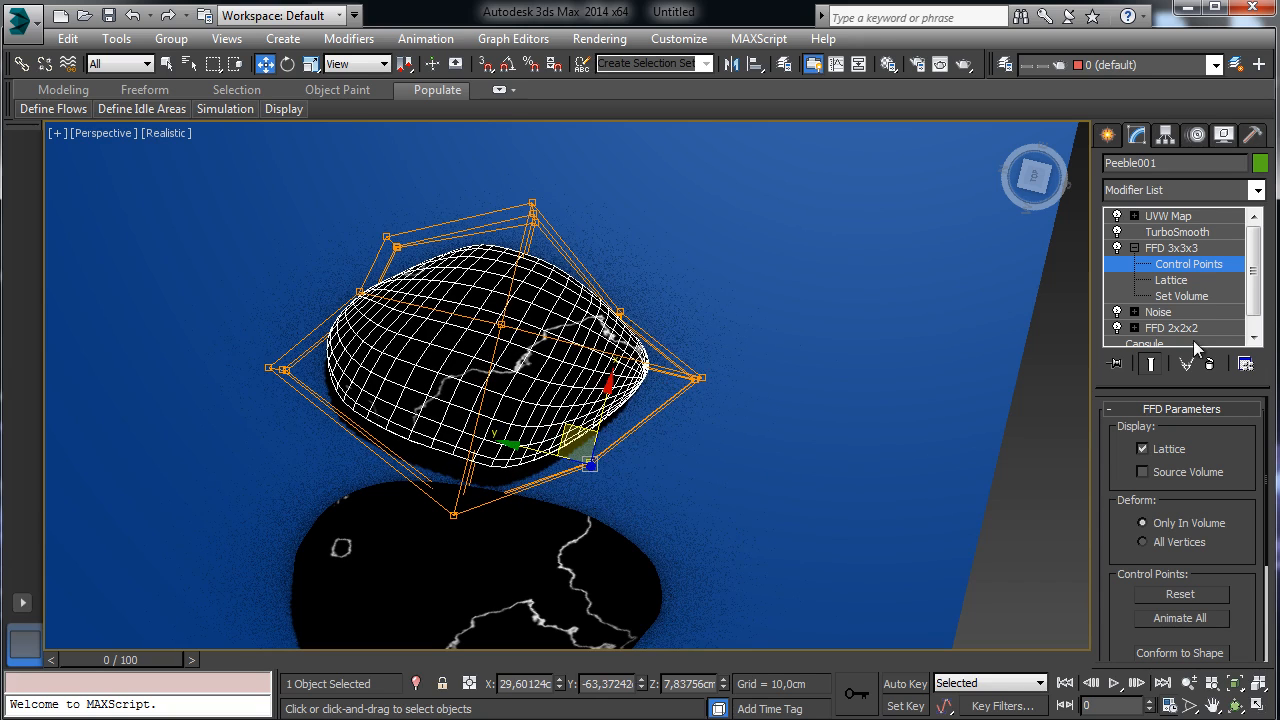
# - Leave control-point editing and move the whole pebble copy away from the original, to about X 65,3 cm and Y -60,4 cm
pyautogui.click(1170, 264)
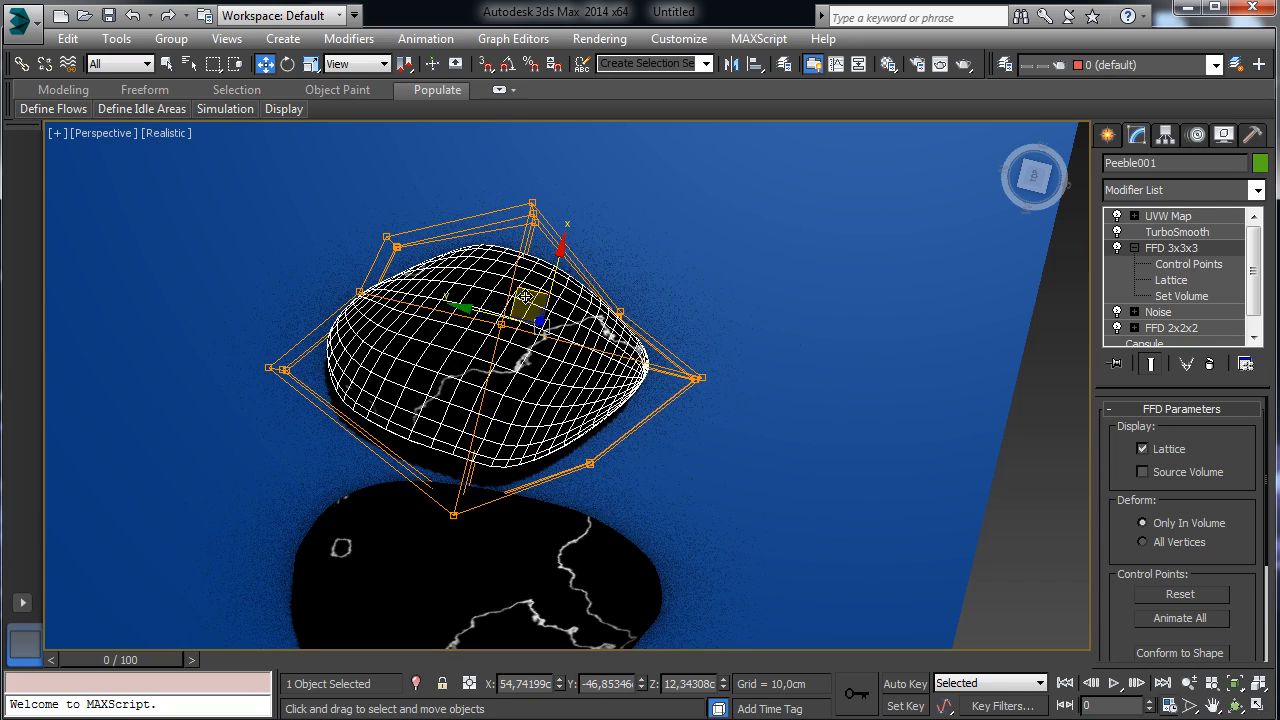
pyautogui.moveTo(542, 297); pyautogui.dragTo(597, 268)
pyautogui.click(1212, 705)
pyautogui.moveTo(640, 430); pyautogui.dragTo(737, 348)
# - Duplicate the Peeble material into the second sample slot, rename it Peeble_02 and assign it to the selected pebble copy
pyautogui.click(888, 64)
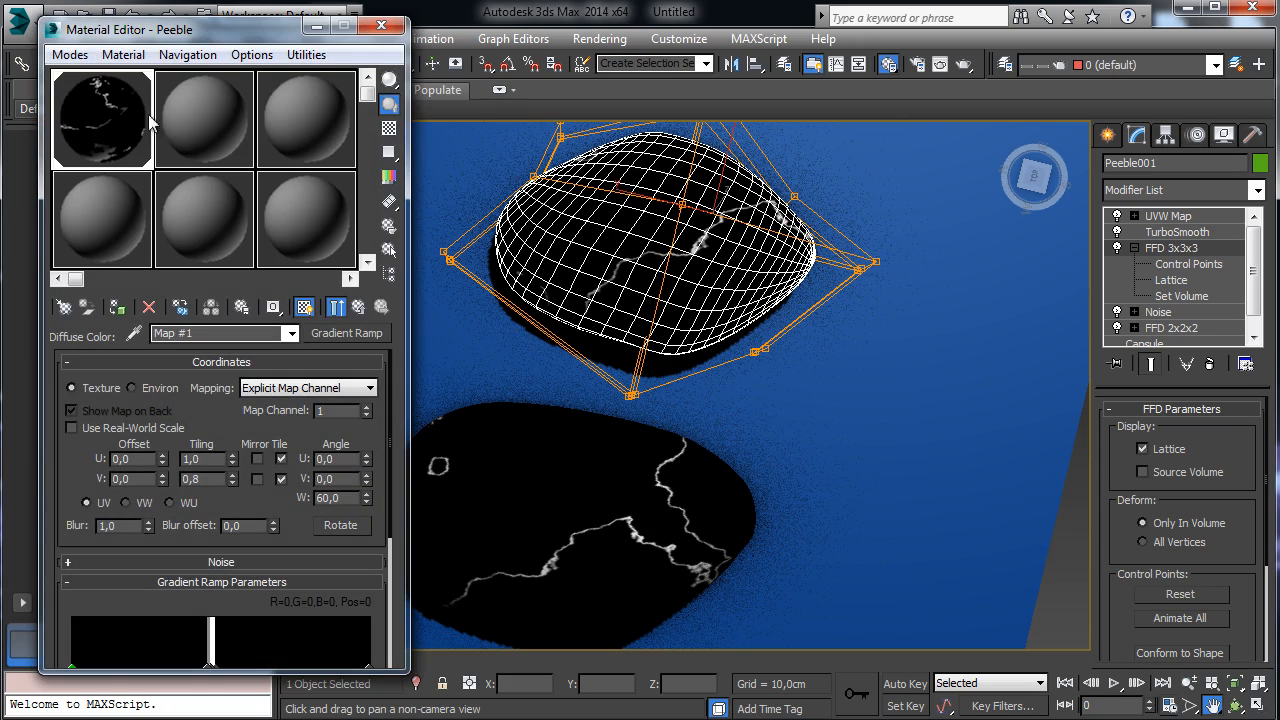
pyautogui.click(357, 307)
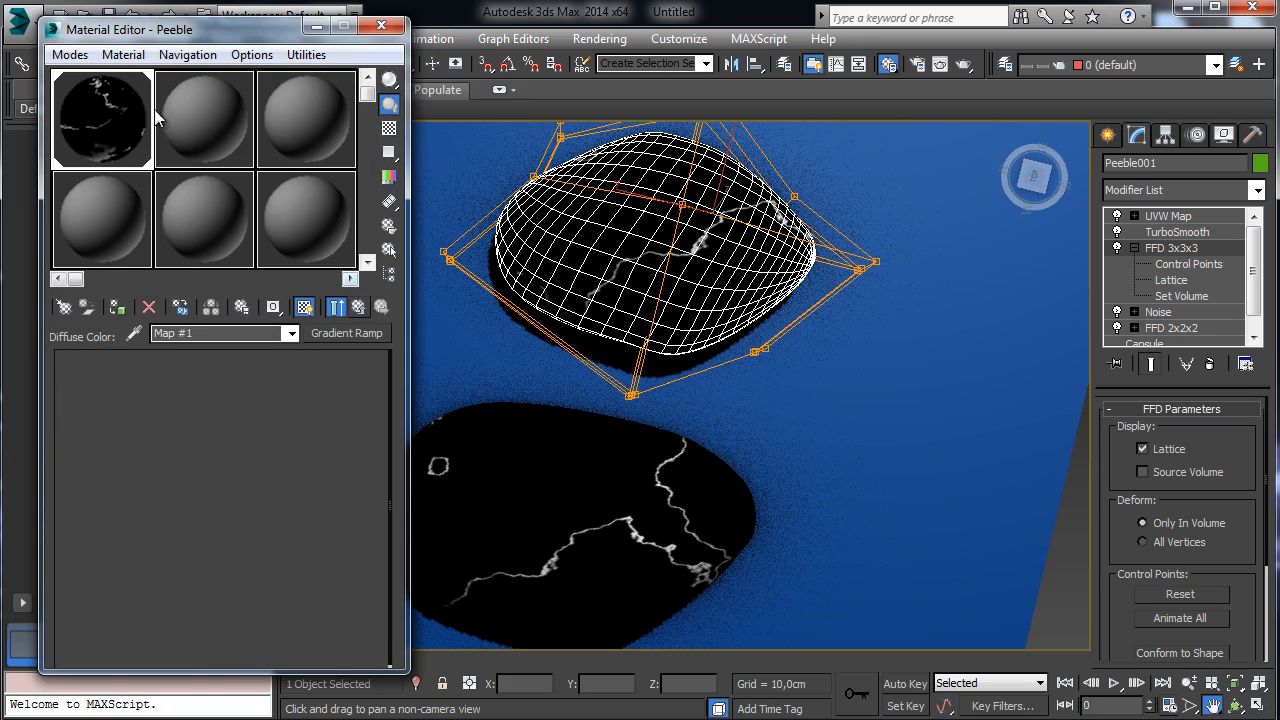
pyautogui.click(212, 130)
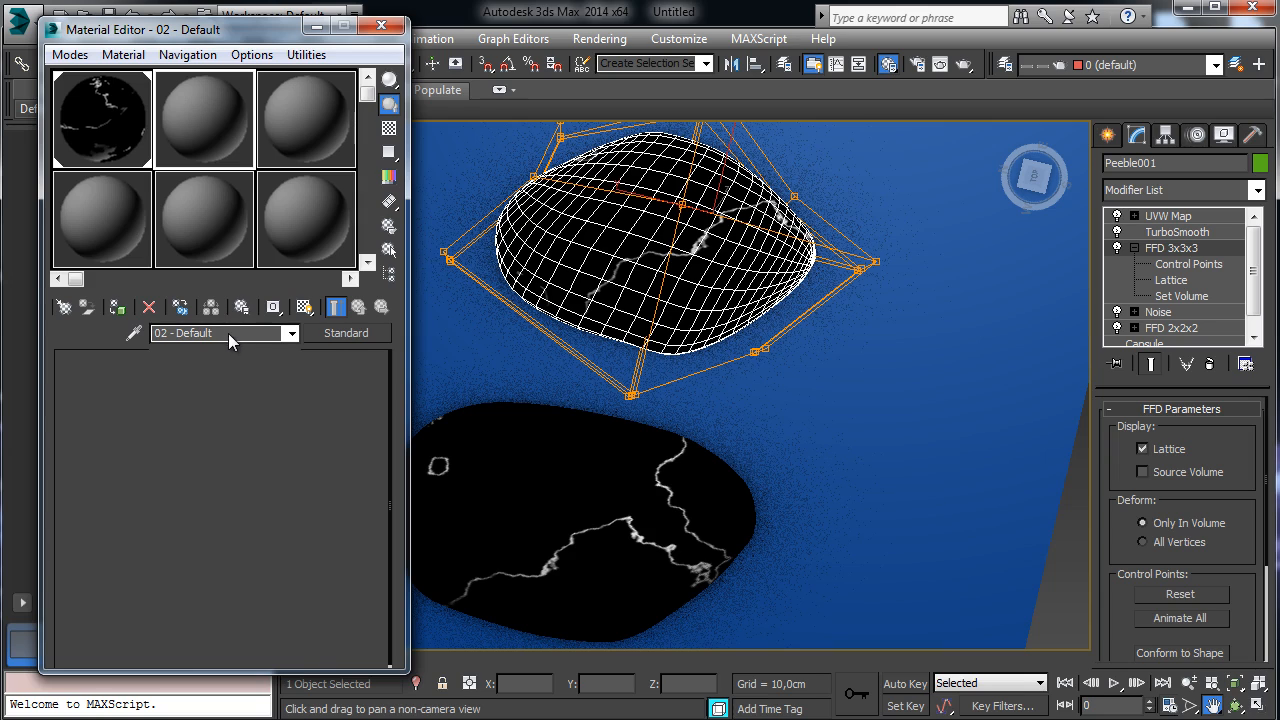
pyautogui.click(224, 334)
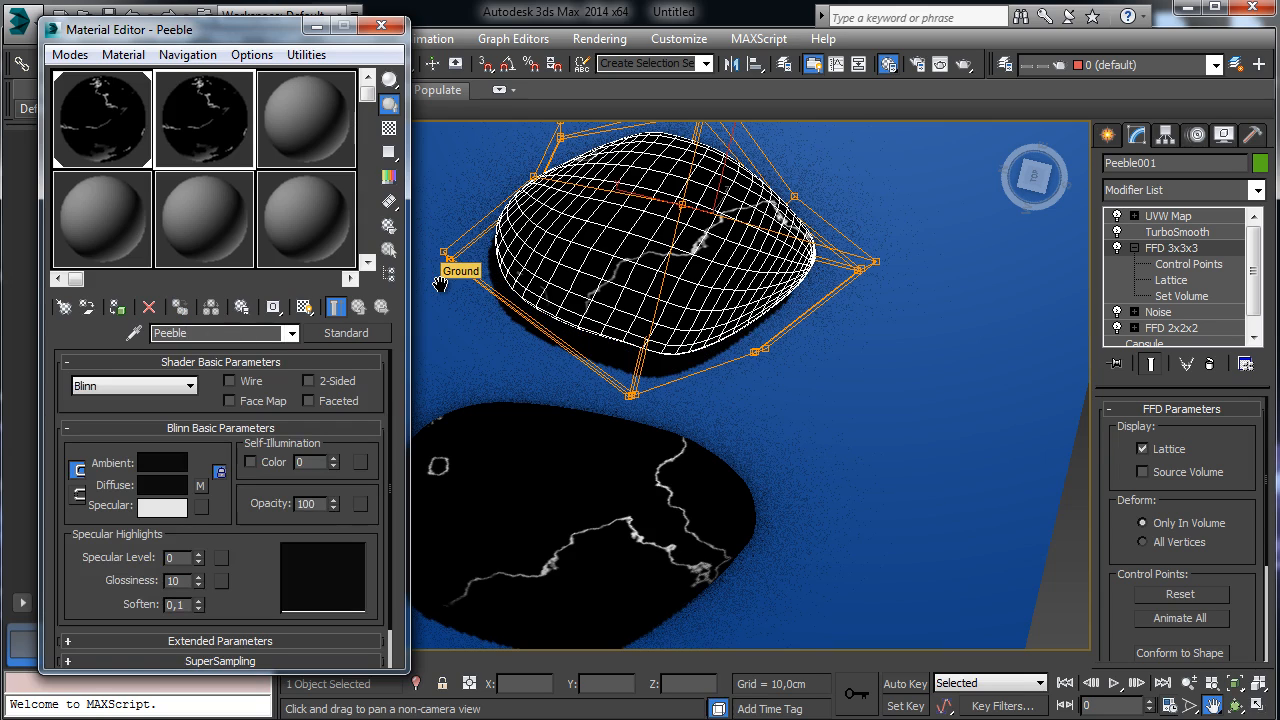
pyautogui.write('_02')
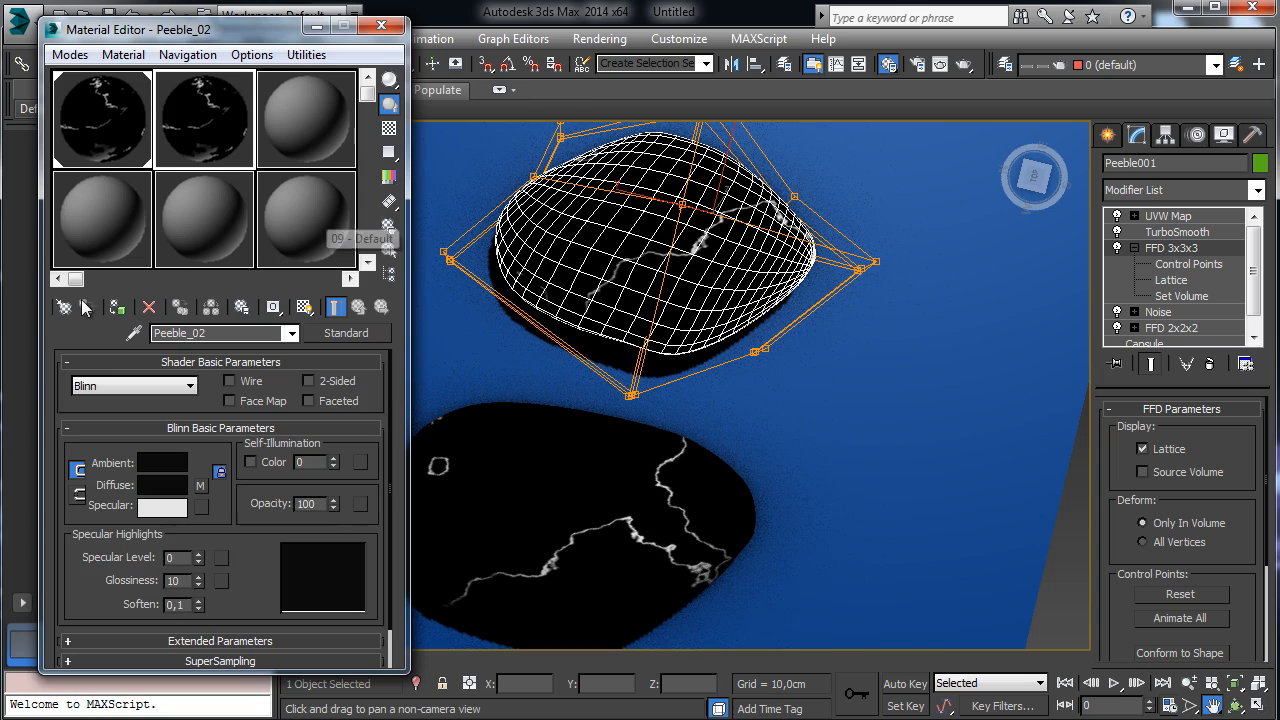
pyautogui.click(117, 307)
# - Set the noise phase of Peeble_02's diffuse Gradient Ramp to 0,53 and close the Material Editor
pyautogui.click(200, 486)
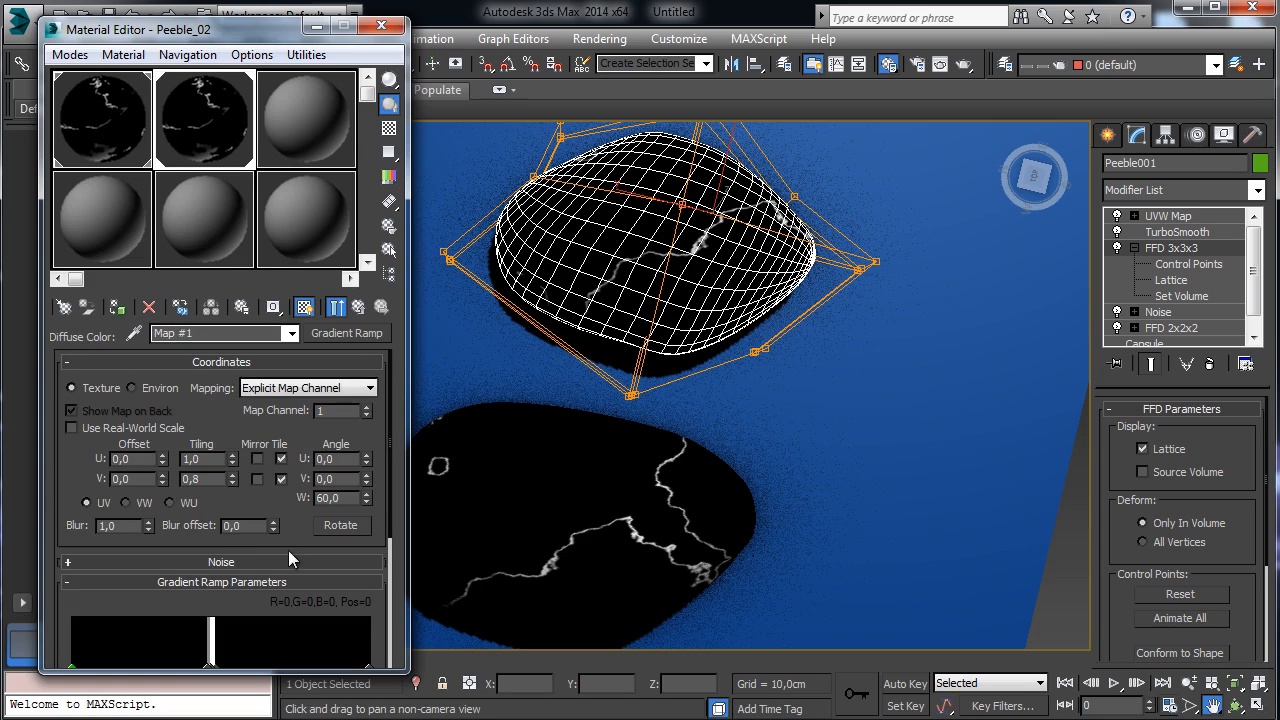
pyautogui.scroll(-5, 291, 527)
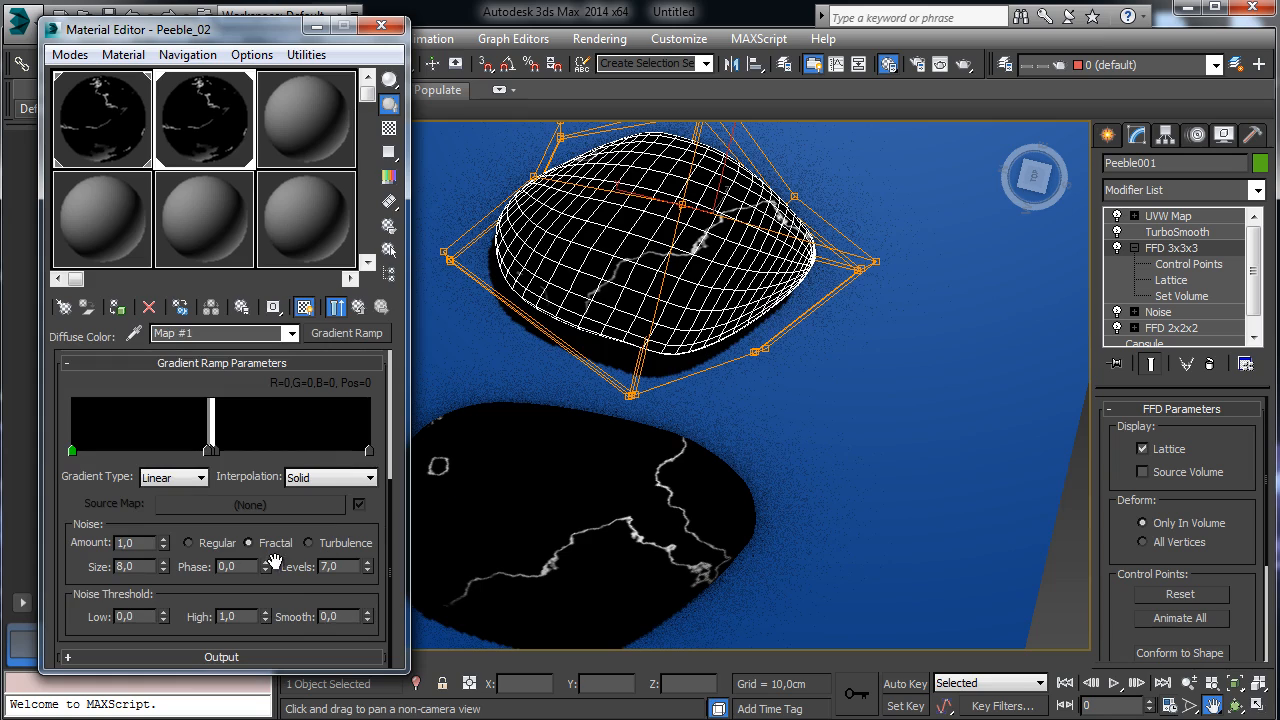
pyautogui.moveTo(265, 563); pyautogui.dragTo(259, 511)
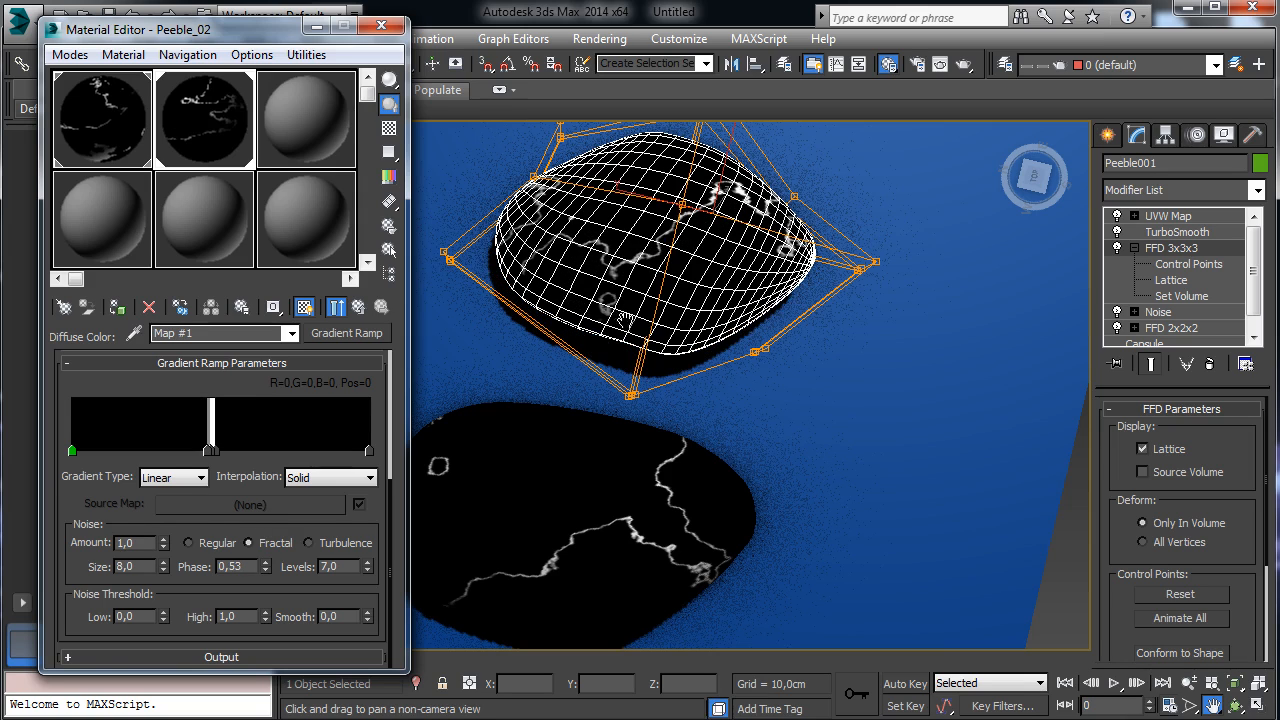
pyautogui.click(381, 25)
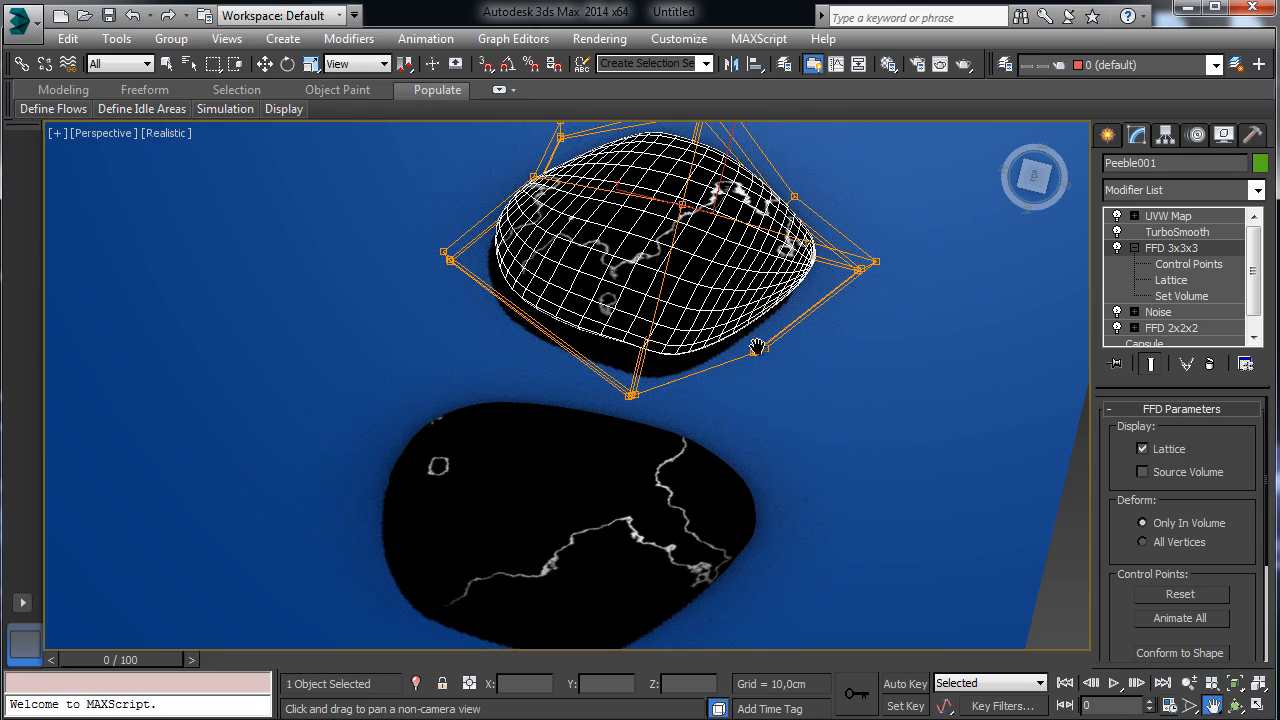
# - Clone the original pebble by moving a copy about 65 cm along the Y axis
pyautogui.click(1188, 683)
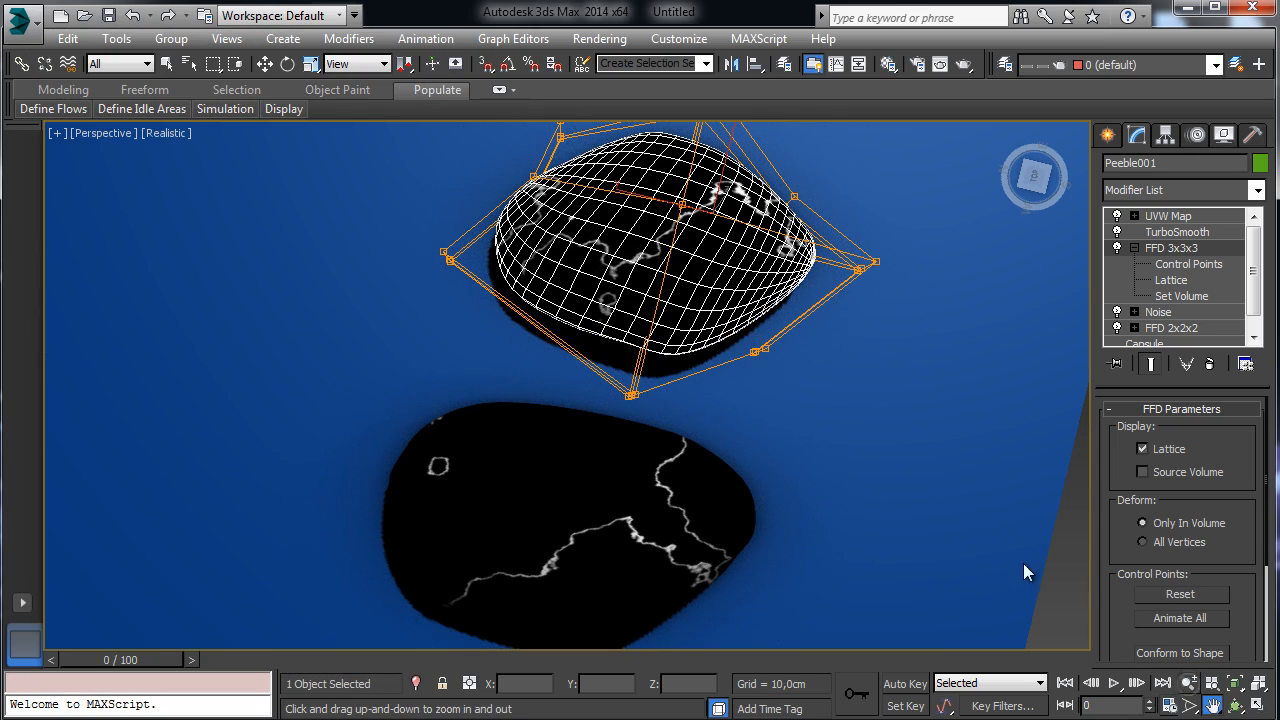
pyautogui.scroll(-5, 748, 398)
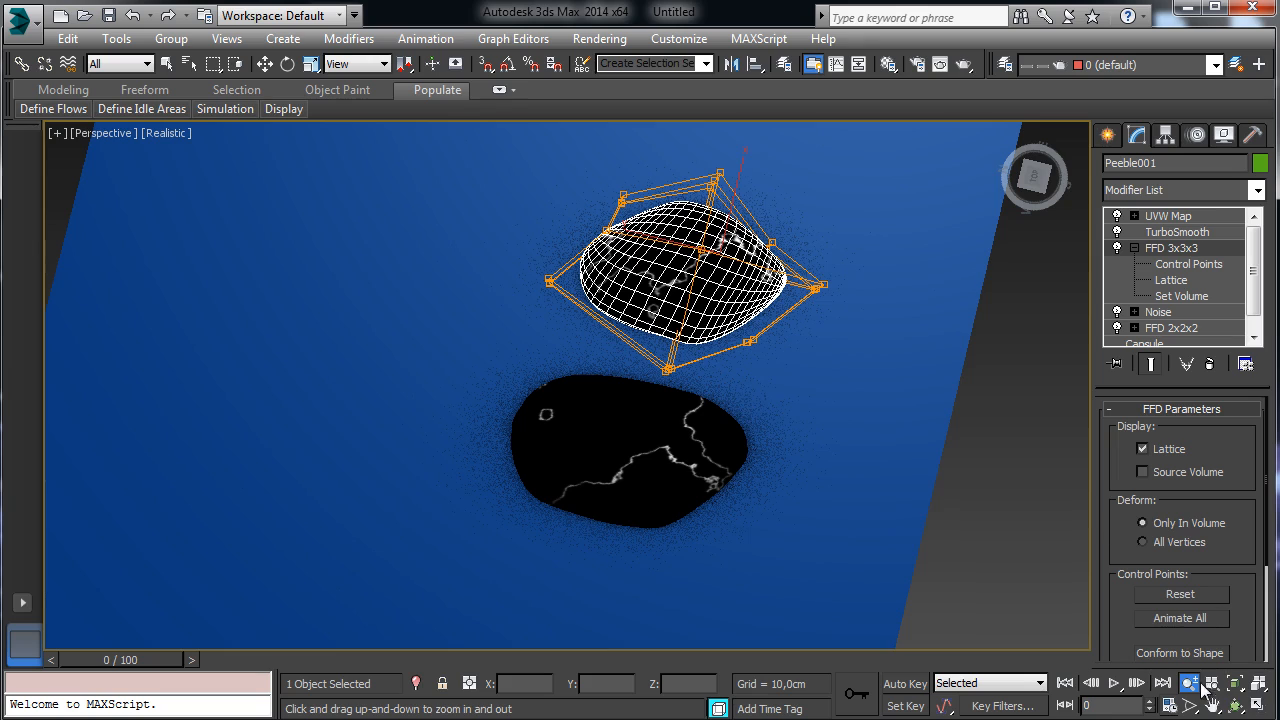
pyautogui.click(1236, 705)
pyautogui.moveTo(614, 402); pyautogui.dragTo(509, 174)
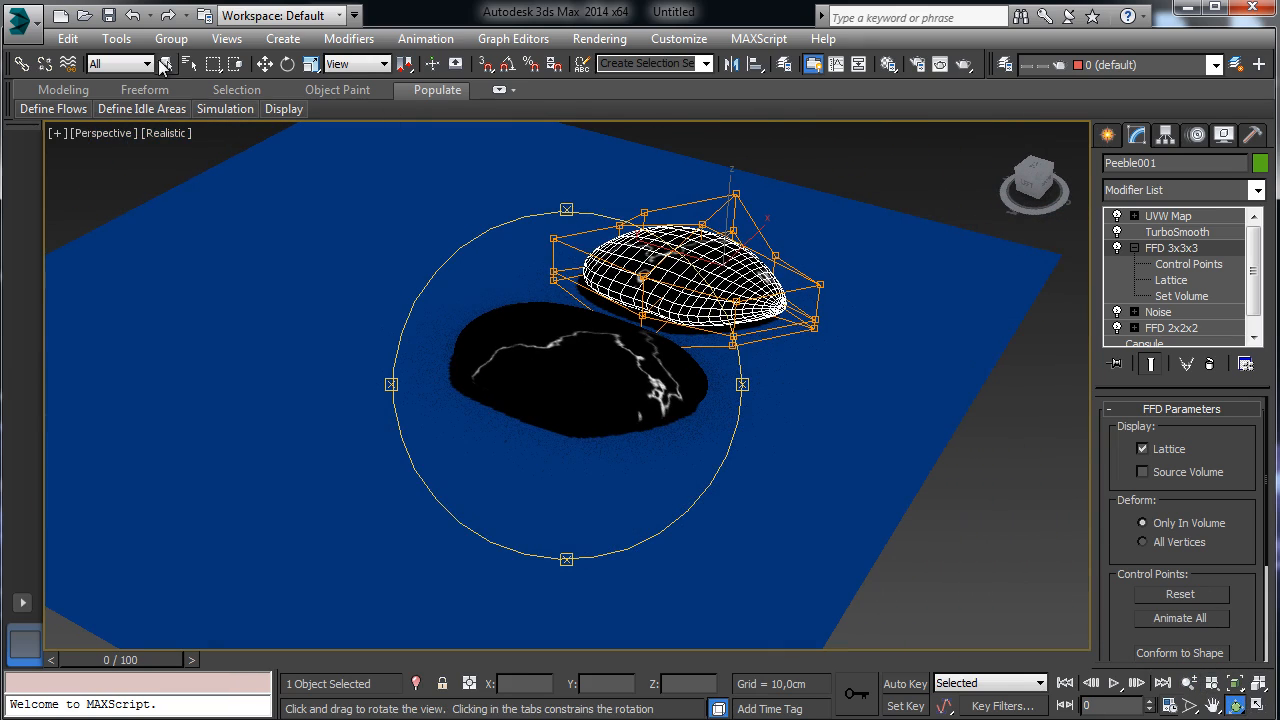
pyautogui.click(167, 64)
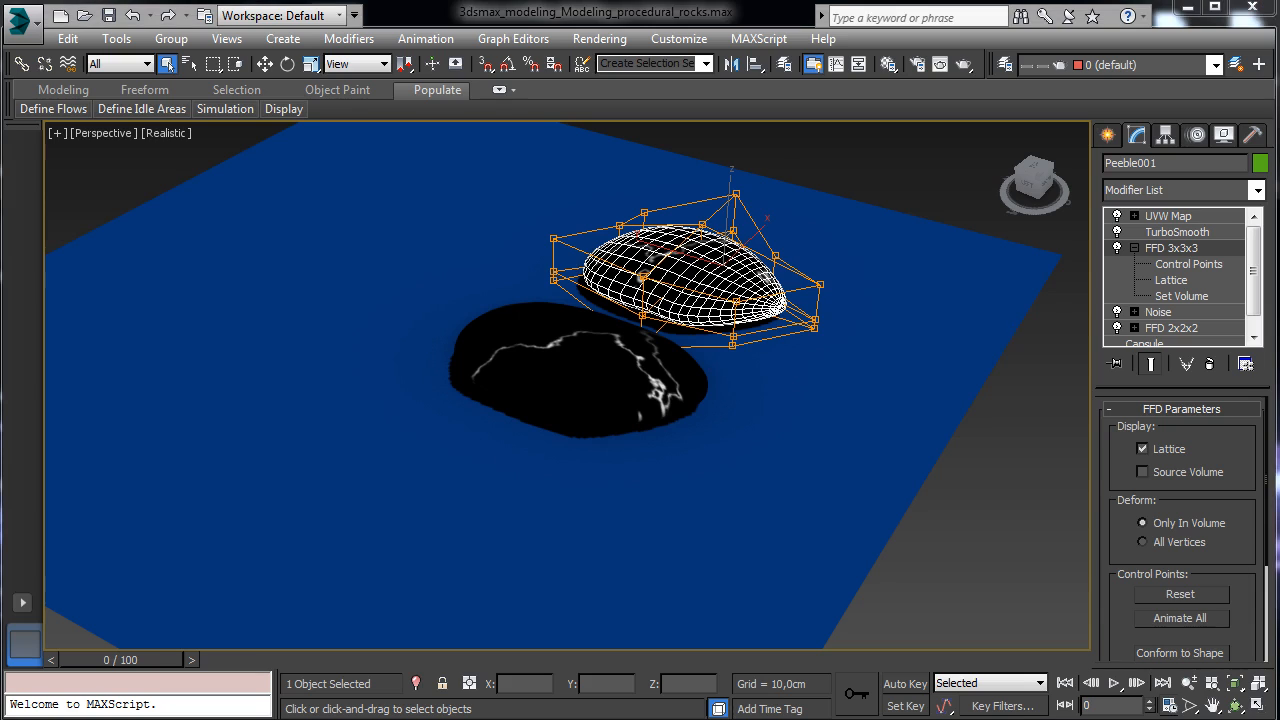
pyautogui.click(265, 64)
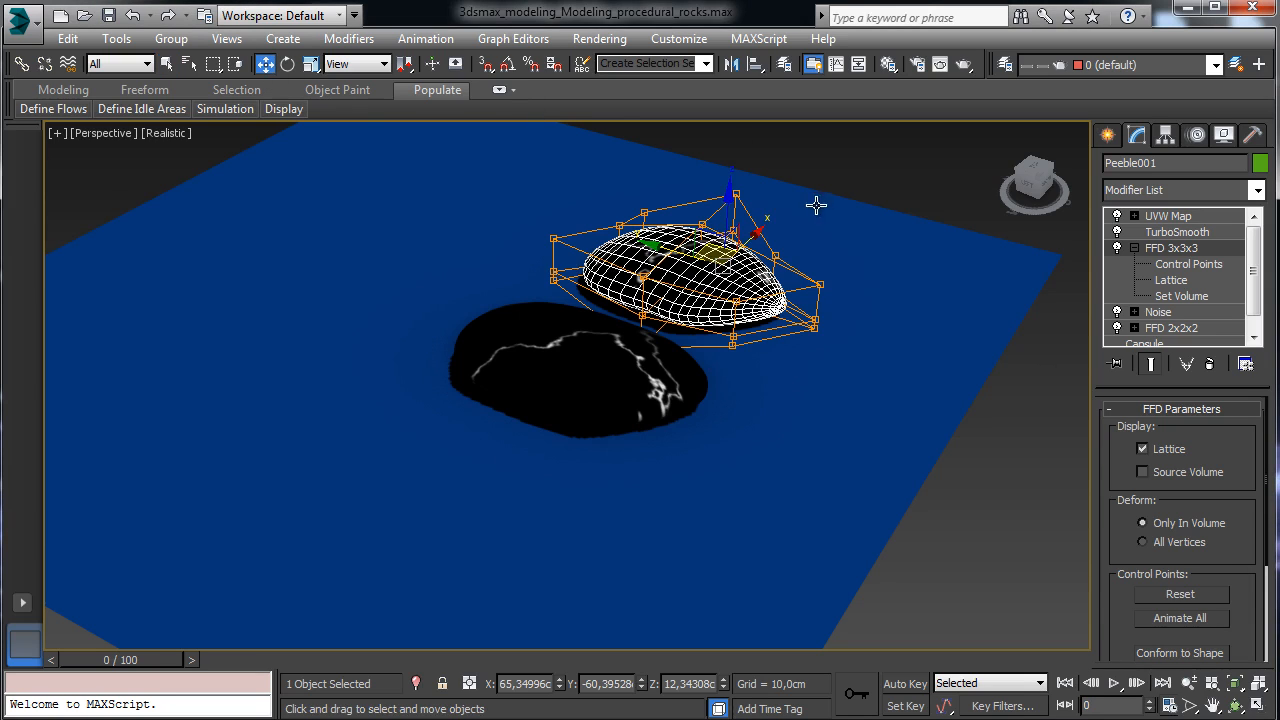
pyautogui.click(1212, 705)
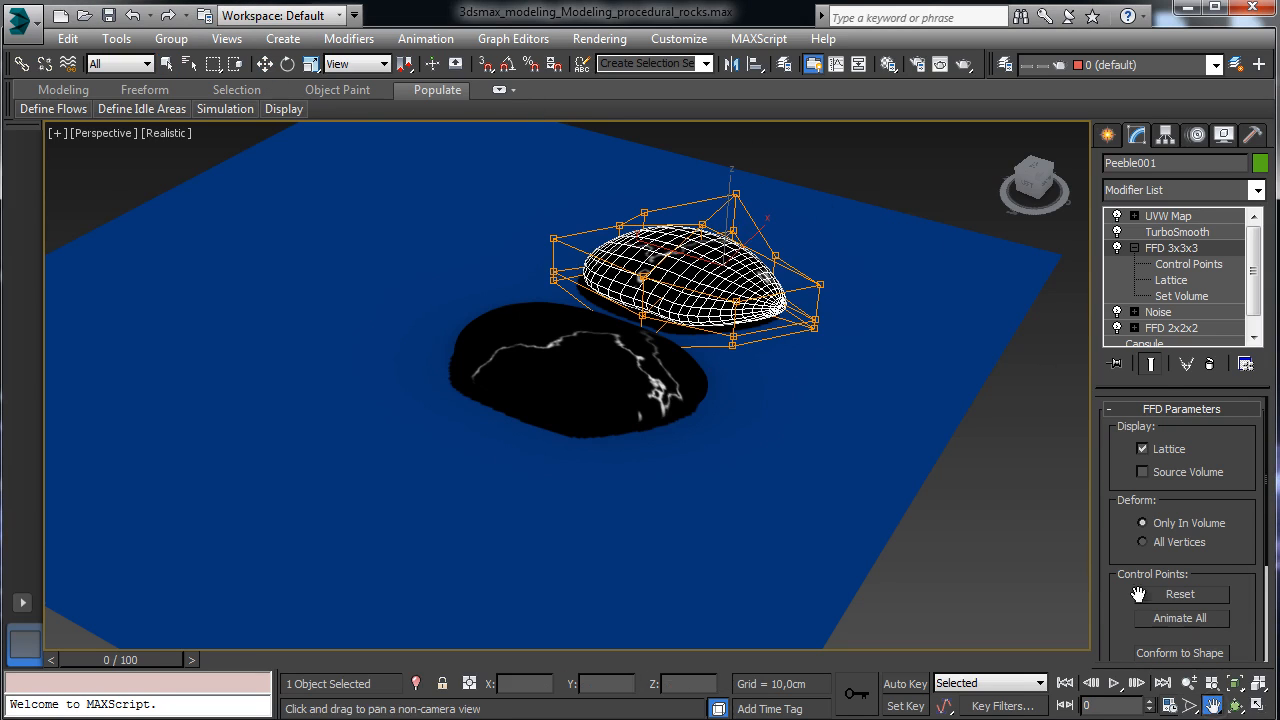
pyautogui.moveTo(680, 385); pyautogui.dragTo(820, 430)
pyautogui.click(265, 64)
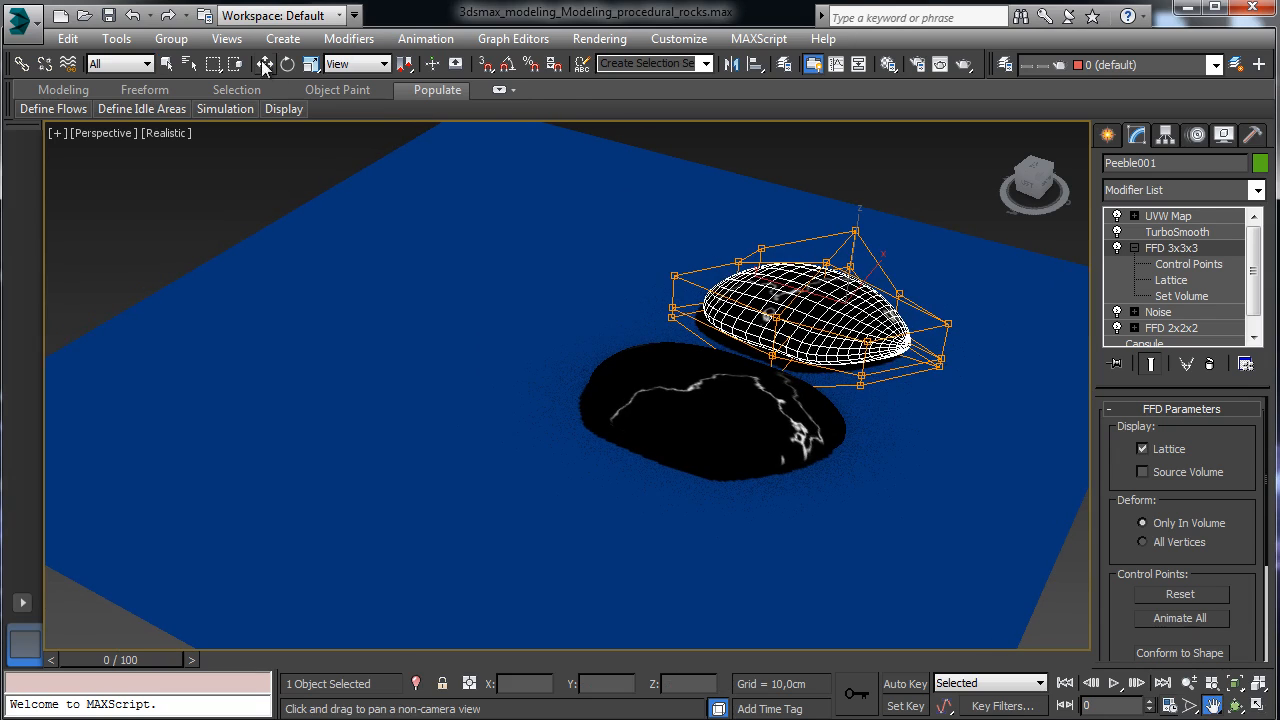
pyautogui.click(706, 390)
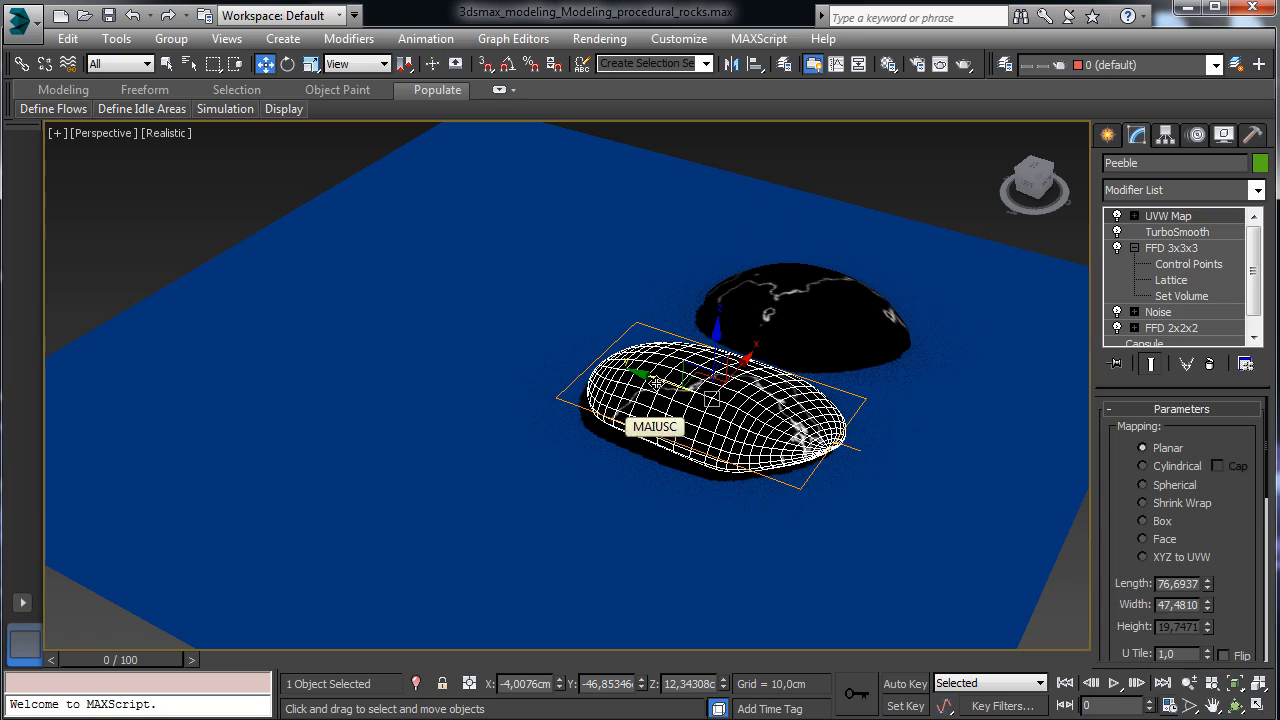
pyautogui.keyDown('shift'); pyautogui.moveTo(483, 317); pyautogui.dragTo(475, 300); pyautogui.keyUp('shift')
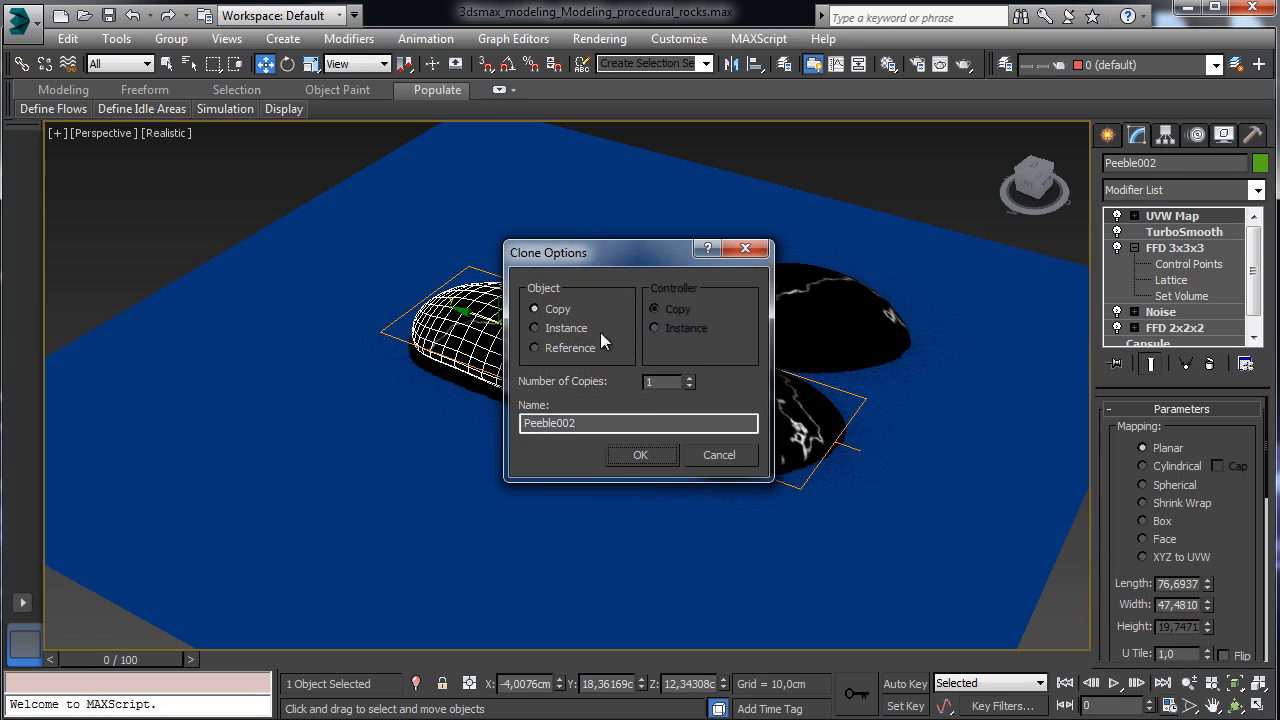
# - Name the clone Rock_01 and create it as a single independent copy
pyautogui.moveTo(664, 422); pyautogui.dragTo(400, 414)
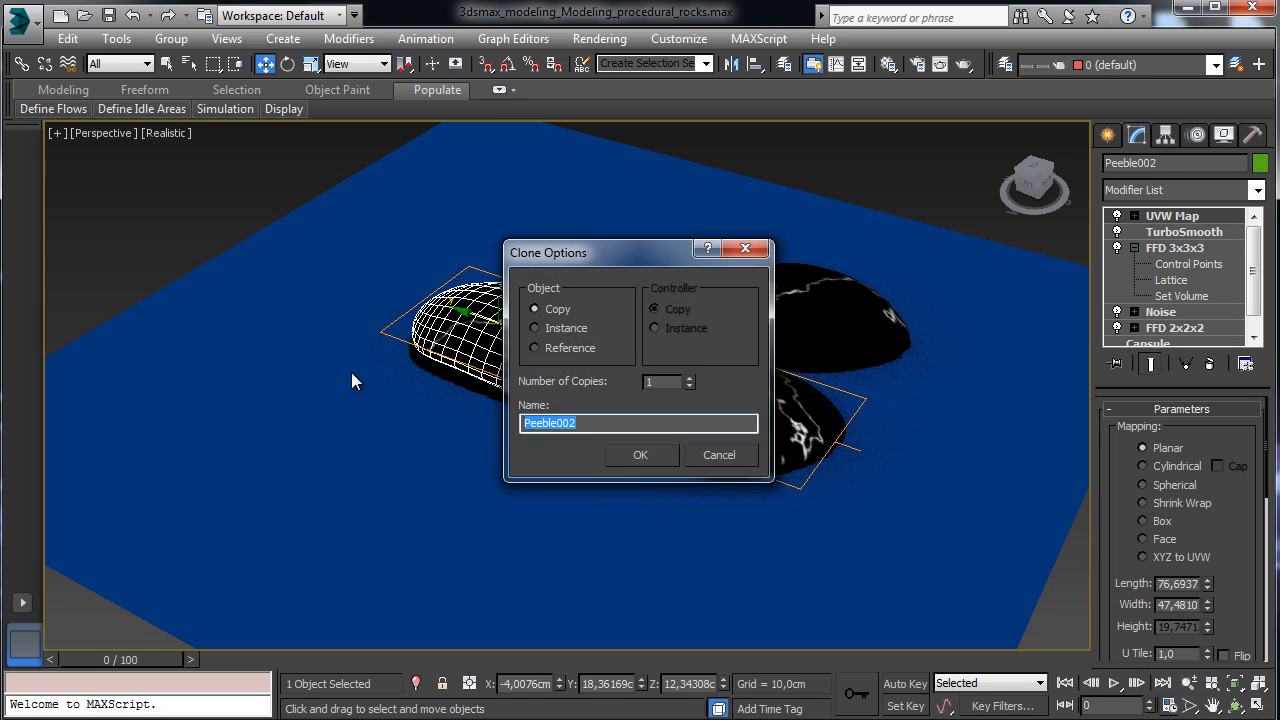
pyautogui.write('Orc')
pyautogui.press('BackSpace')
pyautogui.press('BackSpace')
pyautogui.press('BackSpace')
pyautogui.write('Rock_01')
pyautogui.press('Return')
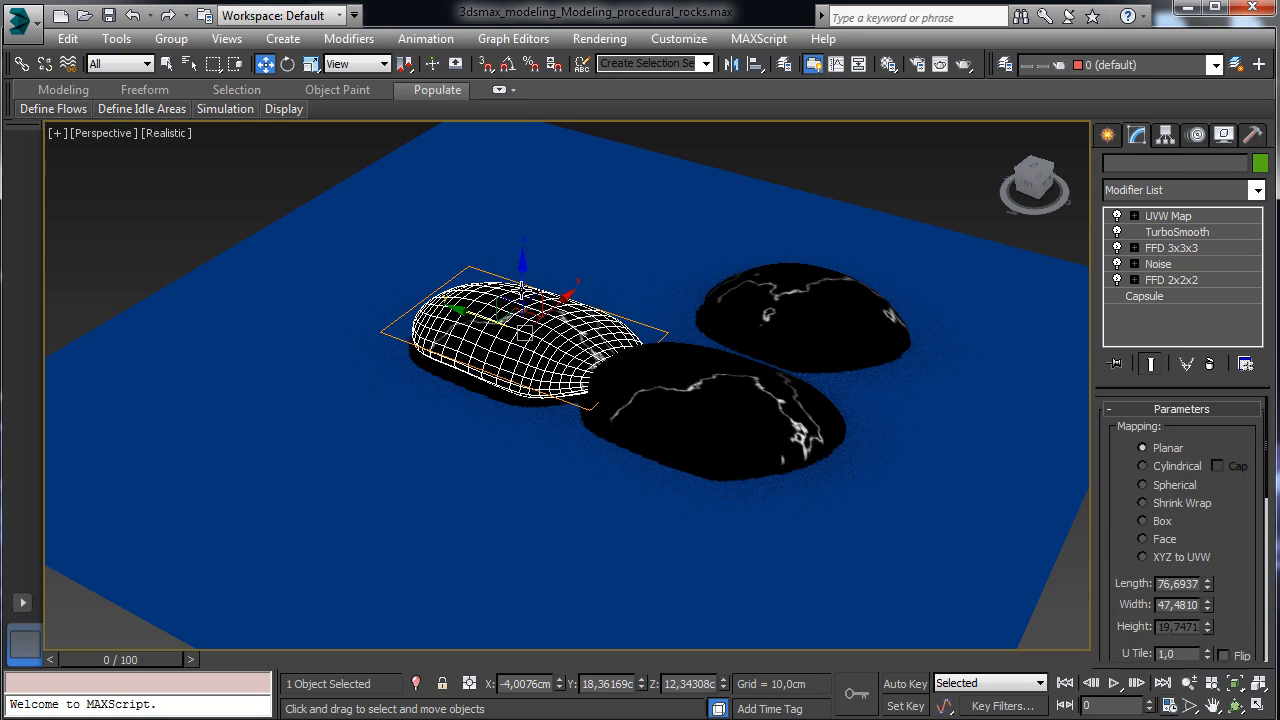
# - Move Rock_01 clear of both pebbles to about X 57,5 cm and Y 35,1 cm, and isolate it
pyautogui.moveTo(505, 314); pyautogui.dragTo(572, 222)
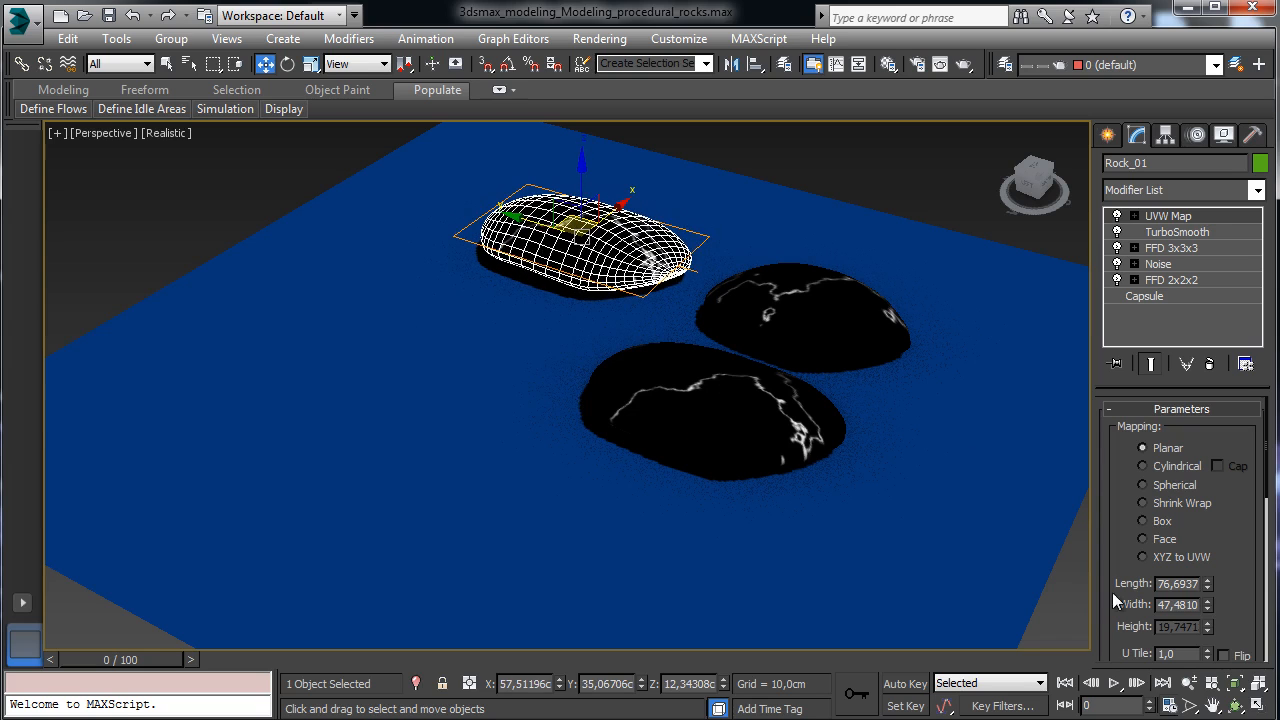
pyautogui.click(1235, 683)
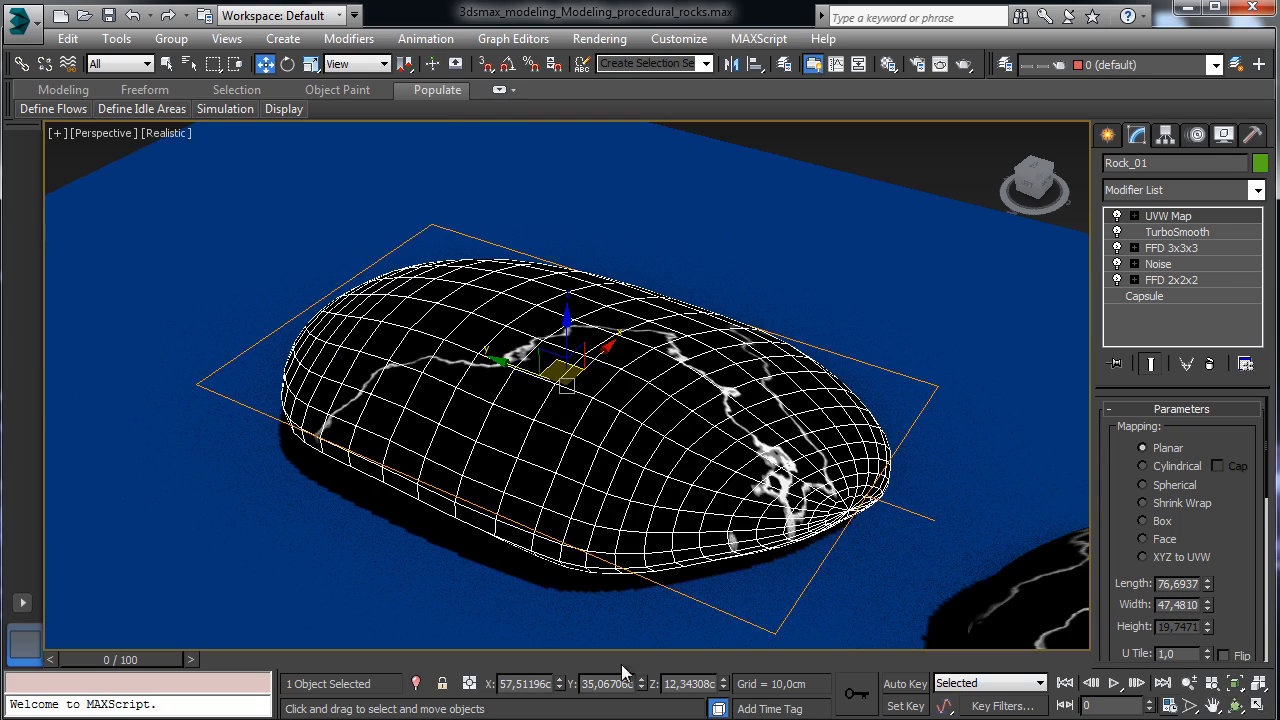
pyautogui.click(416, 684)
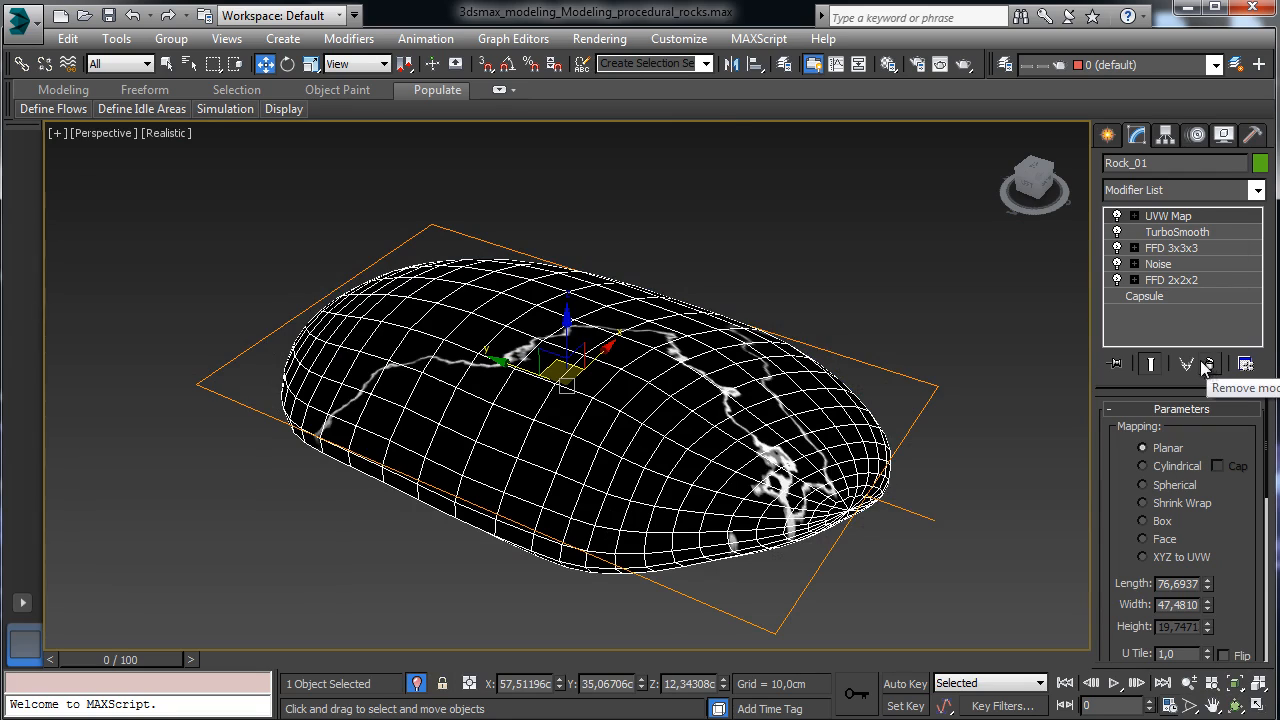
# - Disable Rock_01's UVW Map modifier and delete TurboSmooth from its modifier stack
pyautogui.click(1119, 230)
pyautogui.click(1169, 231)
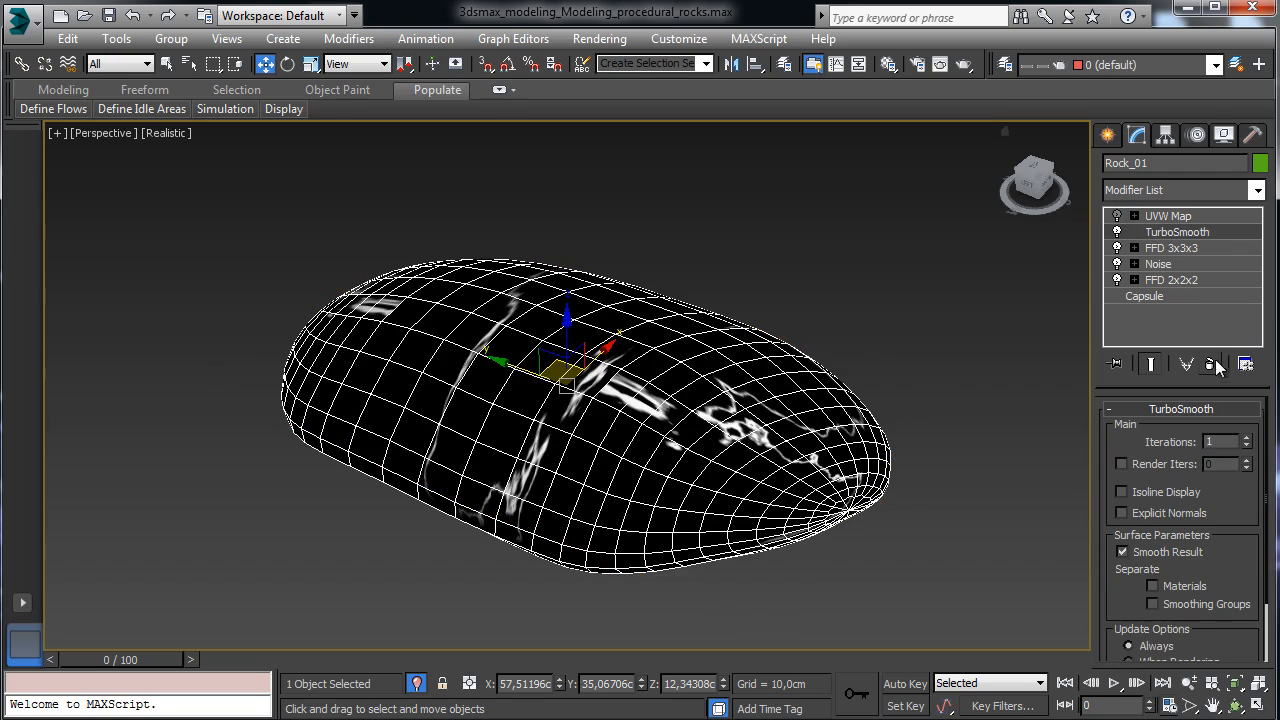
pyautogui.click(1209, 364)
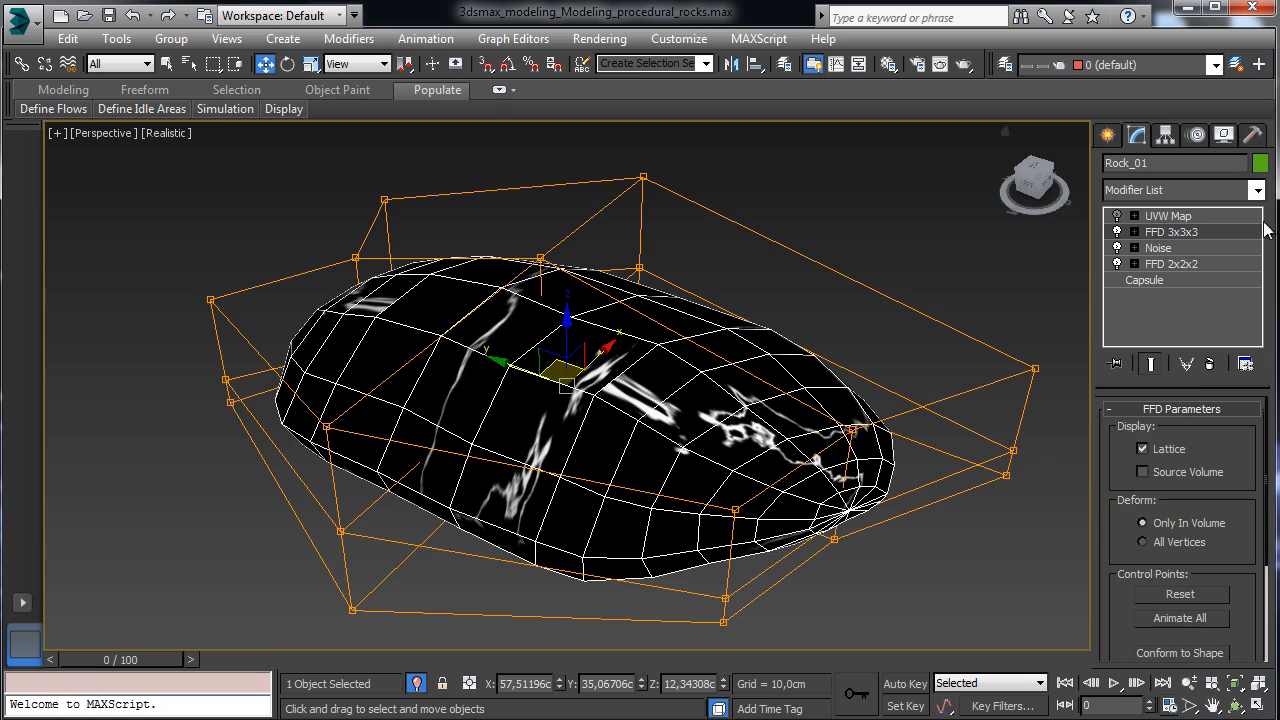
pyautogui.click(1170, 249)
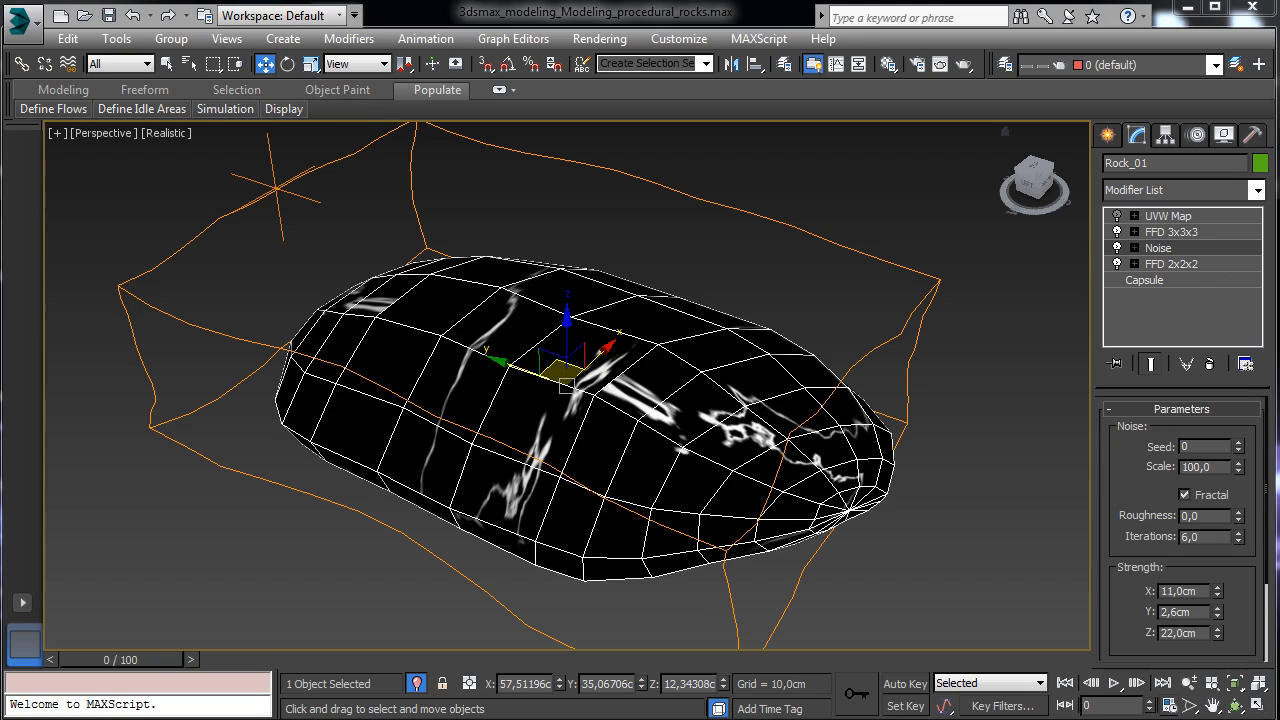
pyautogui.click(1170, 232)
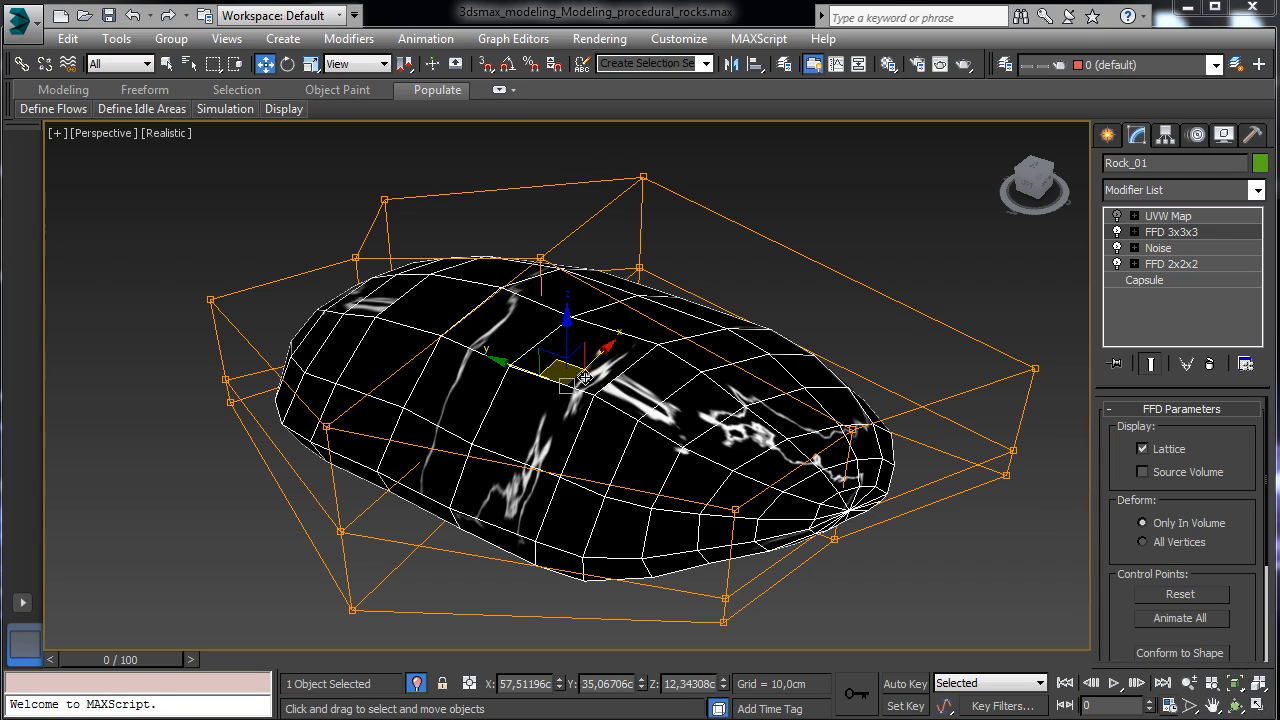
pyautogui.moveTo(583, 378); pyautogui.dragTo(582, 310)
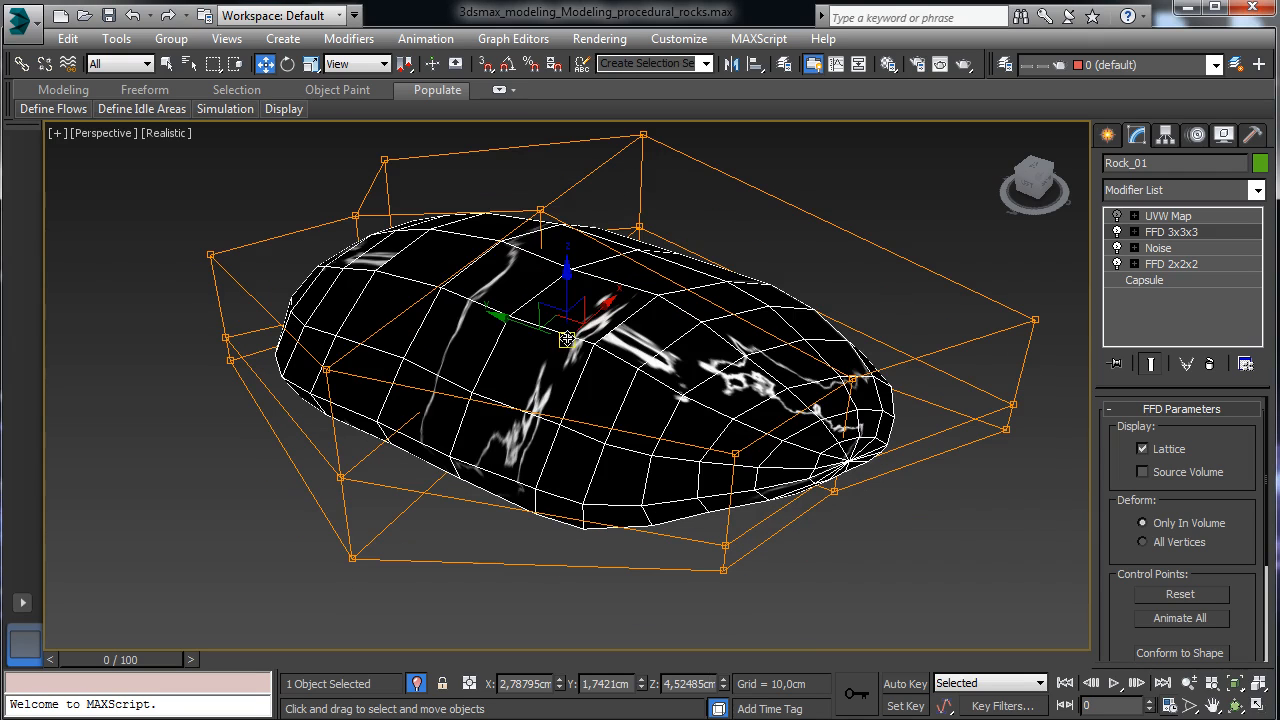
pyautogui.click(131, 16)
# - Raise the top control points over the thicker half of Rock_01's FFD 3x3x3 lattice along Z, to about Z 26 cm
pyautogui.click(1236, 703)
pyautogui.moveTo(480, 398); pyautogui.dragTo(780, 320)
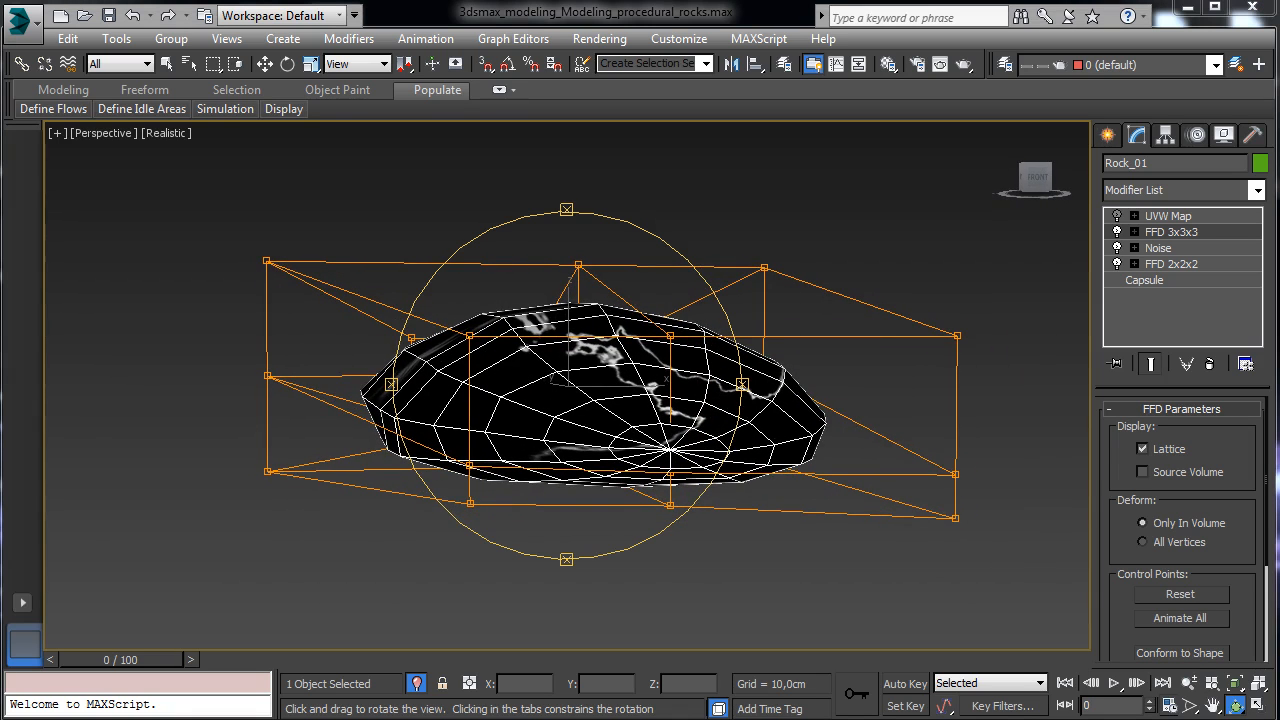
pyautogui.moveTo(655, 423); pyautogui.dragTo(859, 369)
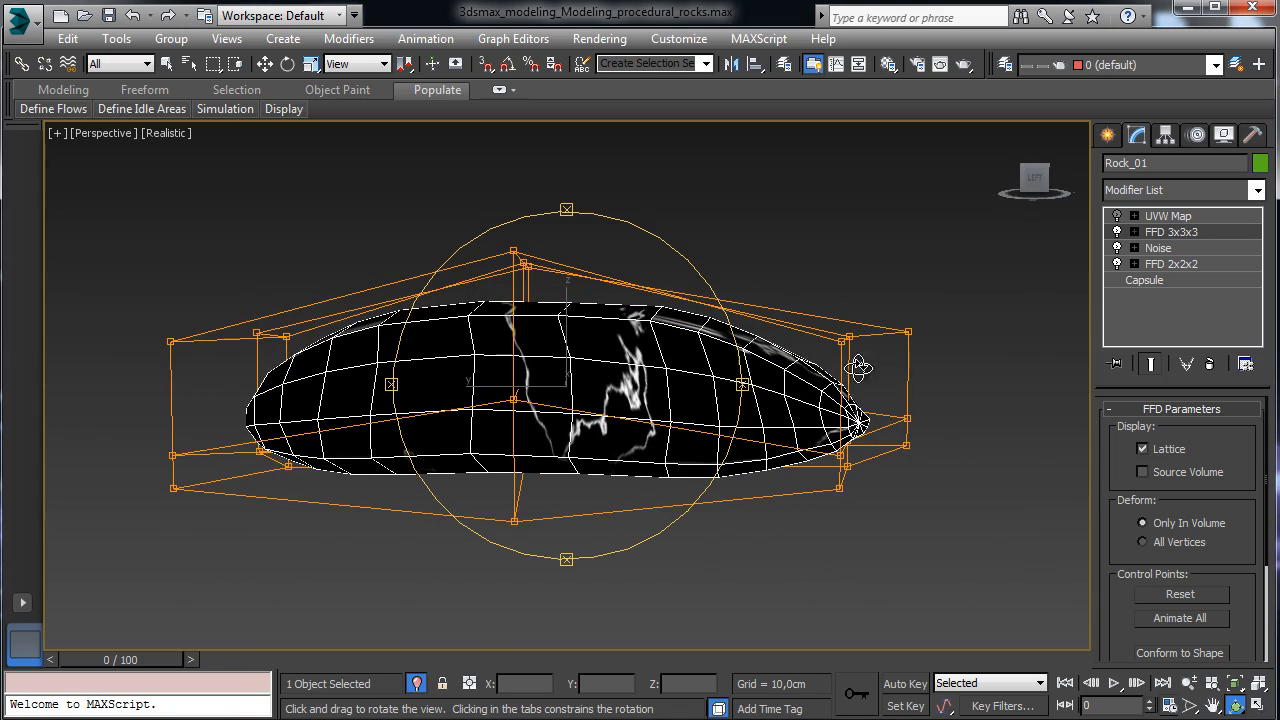
pyautogui.click(1134, 231)
pyautogui.click(1185, 248)
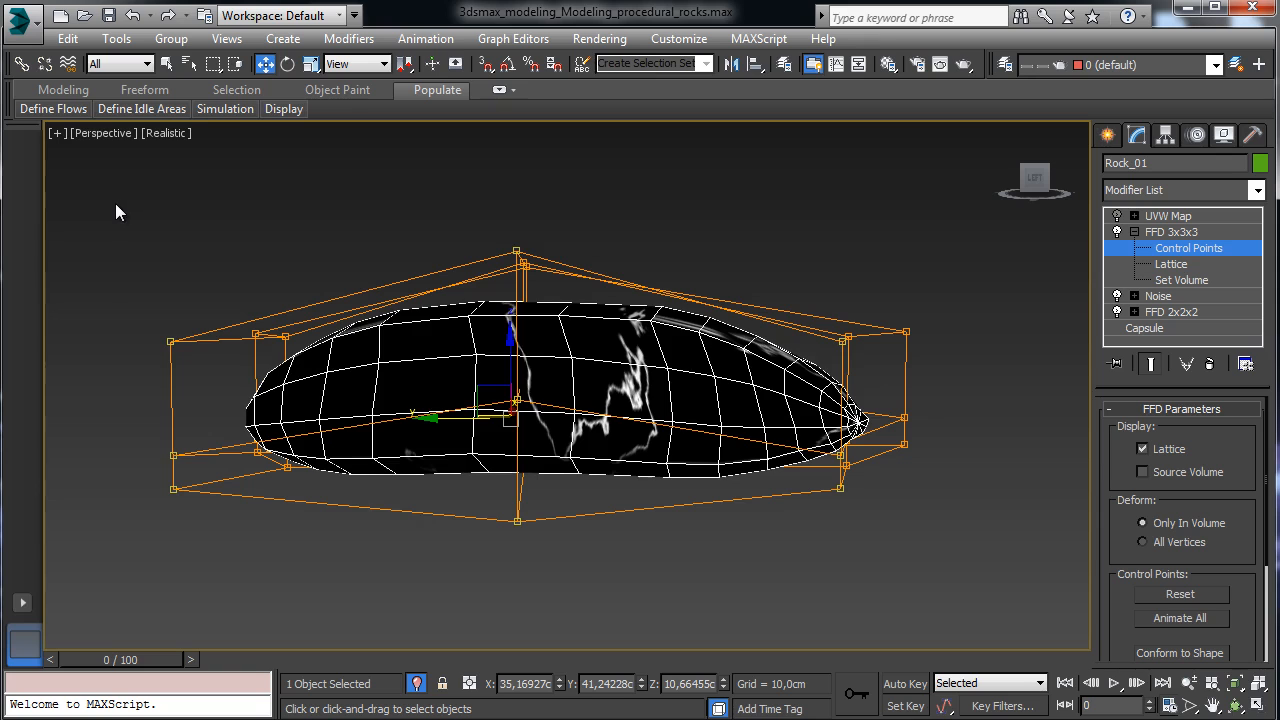
pyautogui.moveTo(116, 212); pyautogui.dragTo(585, 320)
pyautogui.moveTo(407, 252); pyautogui.dragTo(420, 200)
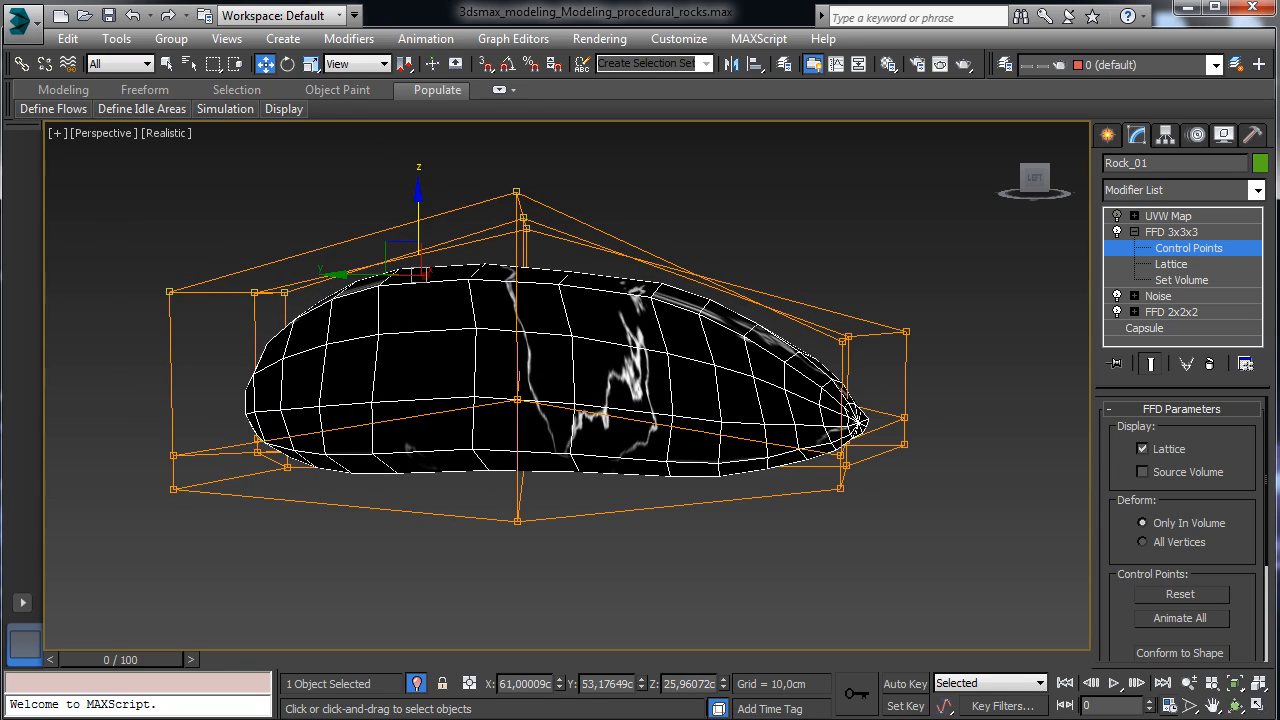
# - Pull the FFD corner control points at Rock_01's pointed end inward to about X 79 cm, Y -2,7 cm, and leave control-point editing
pyautogui.click(1235, 705)
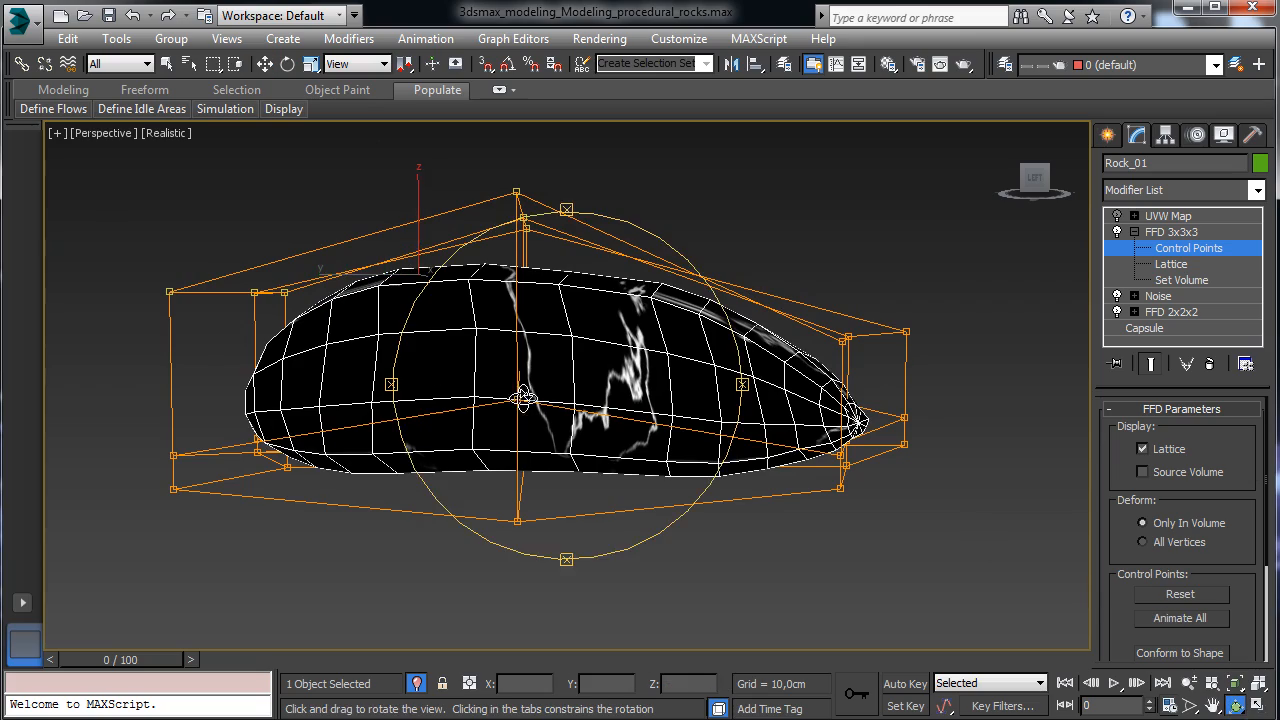
pyautogui.moveTo(441, 365); pyautogui.dragTo(424, 520)
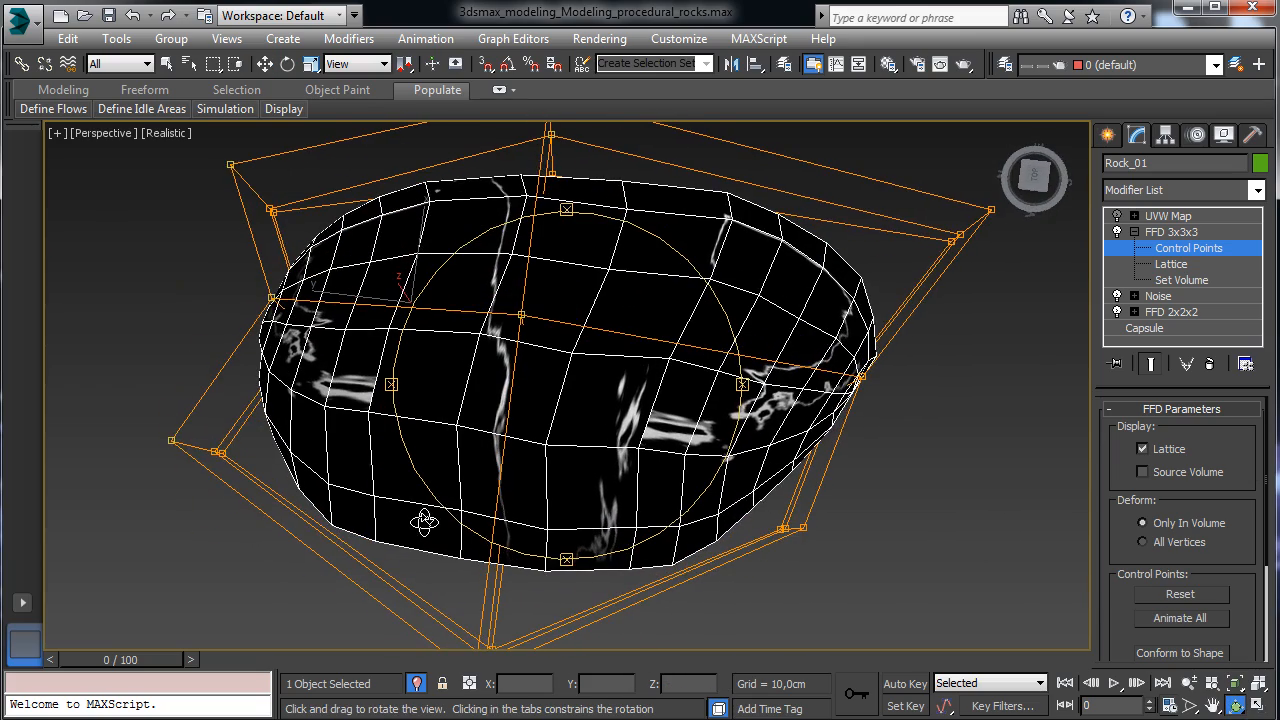
pyautogui.click(265, 63)
pyautogui.moveTo(1007, 272); pyautogui.dragTo(1007, 272)
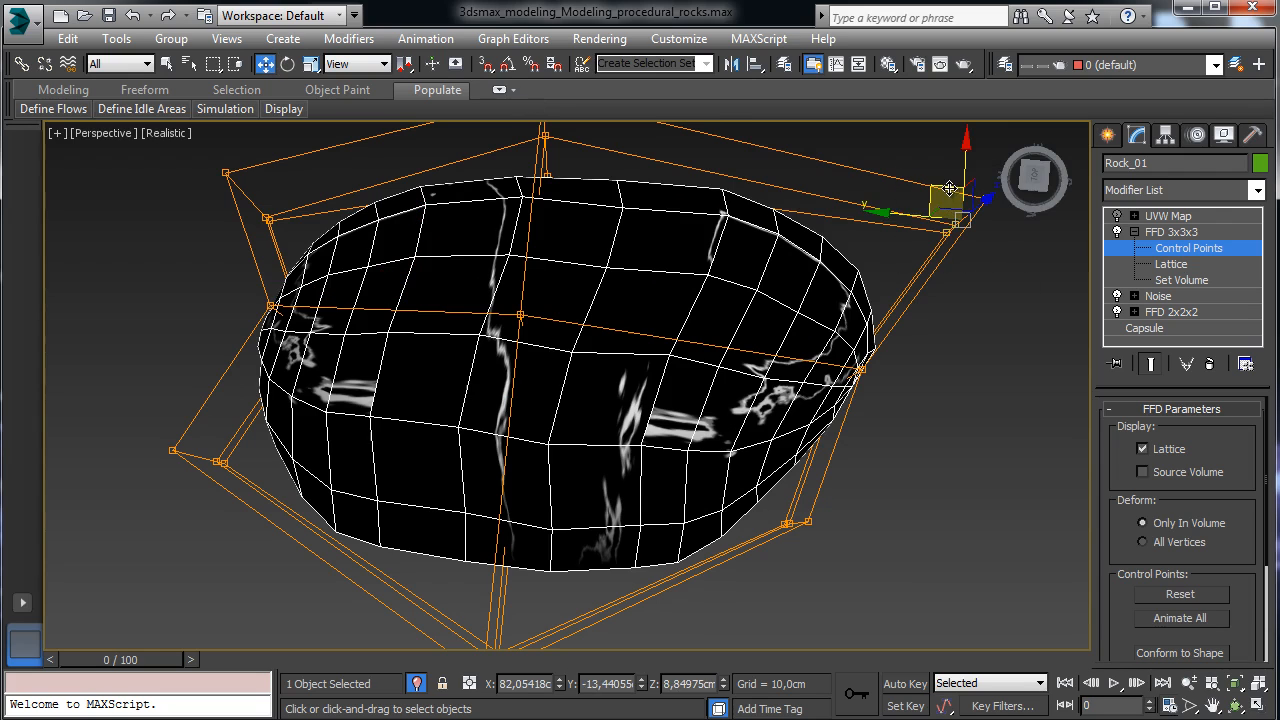
pyautogui.moveTo(949, 191); pyautogui.dragTo(863, 204)
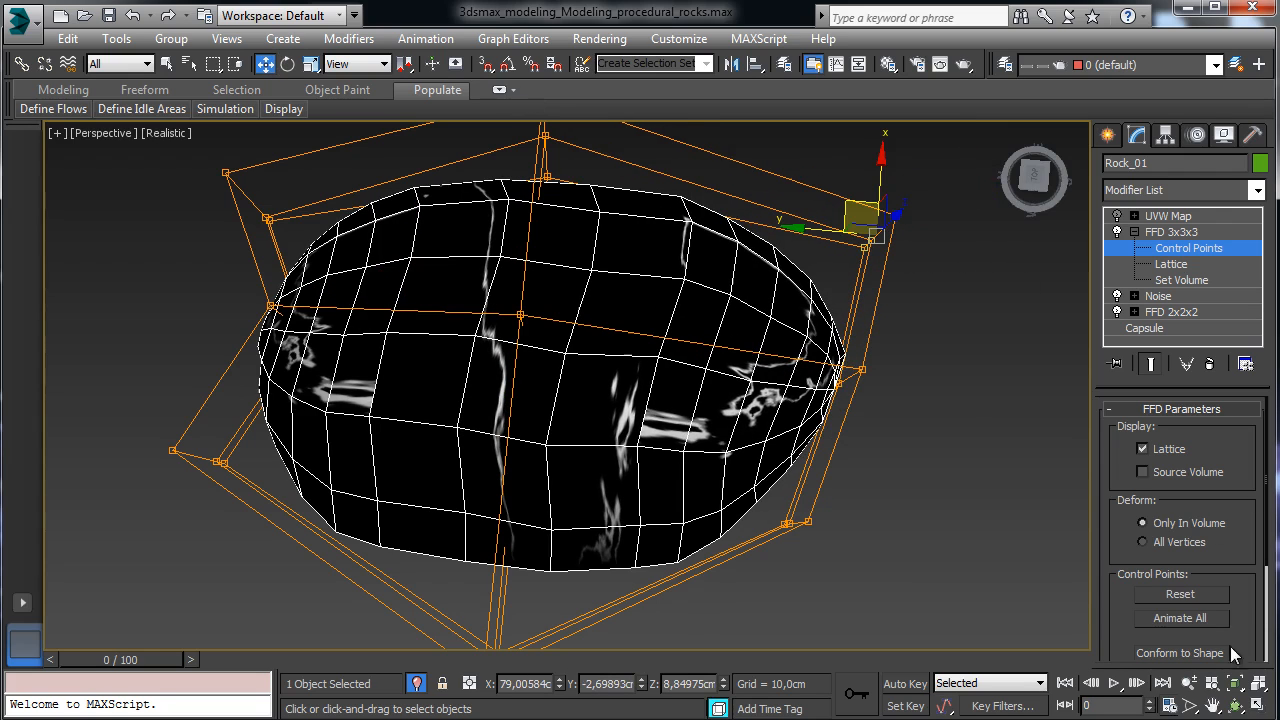
pyautogui.click(1204, 250)
pyautogui.click(1135, 232)
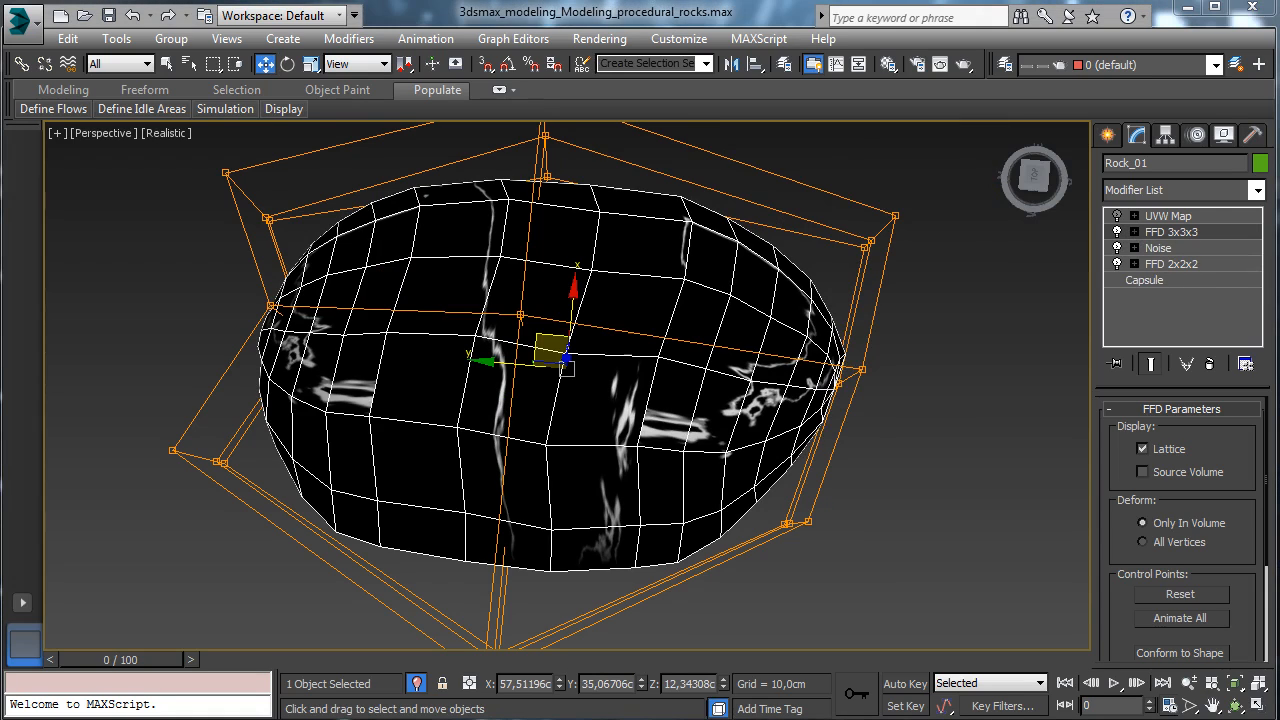
# - Add a TurboSmooth modifier above FFD 3x3x3 on Rock_01 and set its iterations to 3
pyautogui.click(1258, 191)
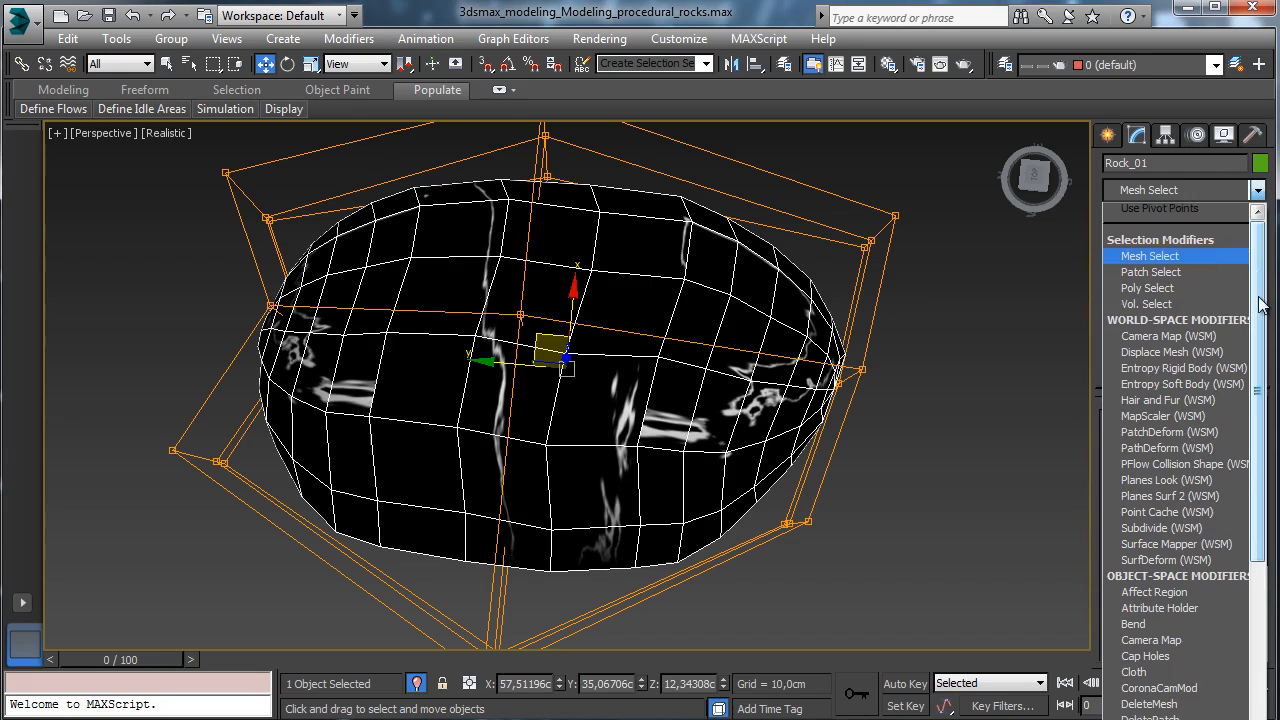
pyautogui.scroll(-10, 1228, 615)
pyautogui.scroll(-3, 1228, 615)
pyautogui.click(1160, 697)
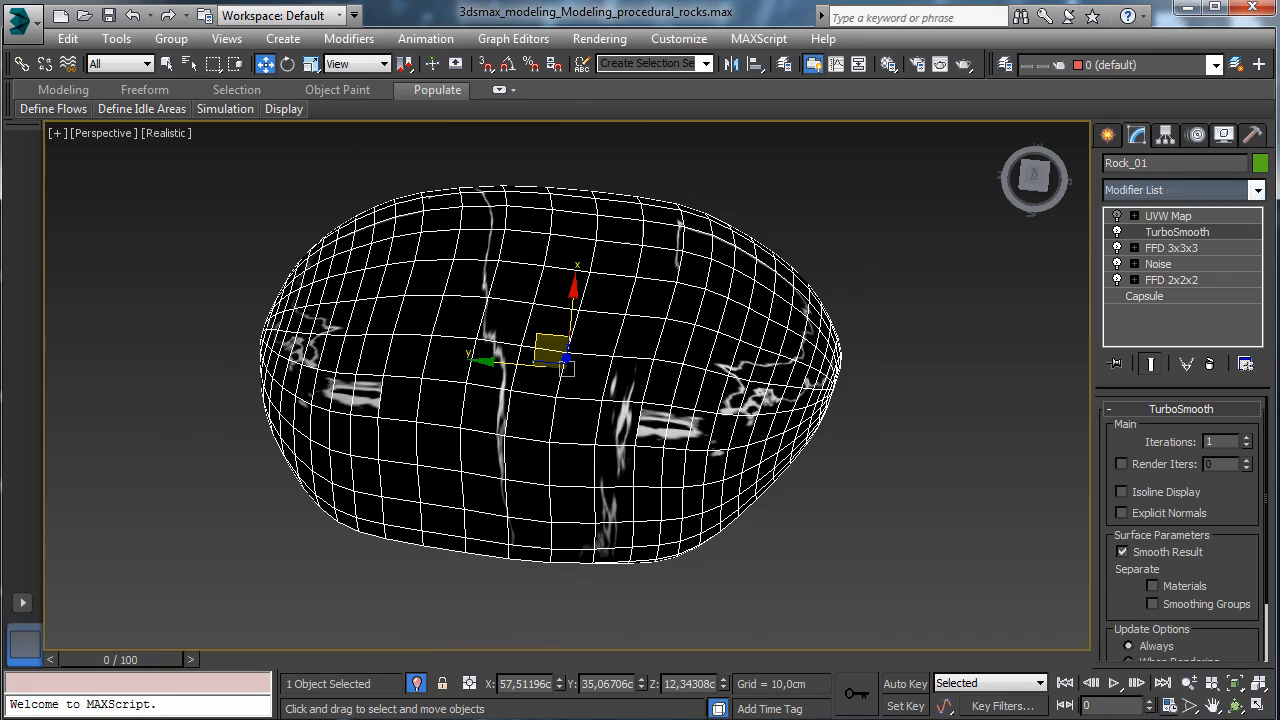
pyautogui.click(1247, 437)
pyautogui.click(1247, 437)
# - Configure the viewport to show selected objects with selection brackets and without edged faces
pyautogui.click(166, 133)
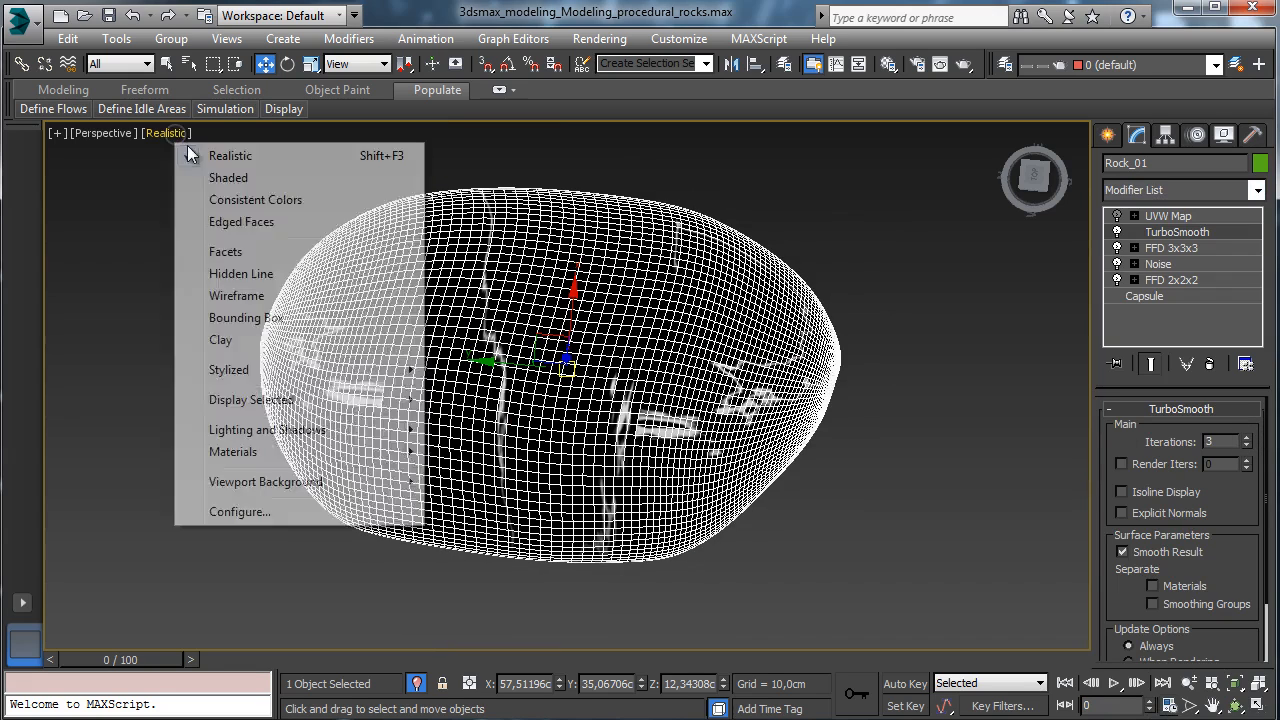
pyautogui.click(326, 514)
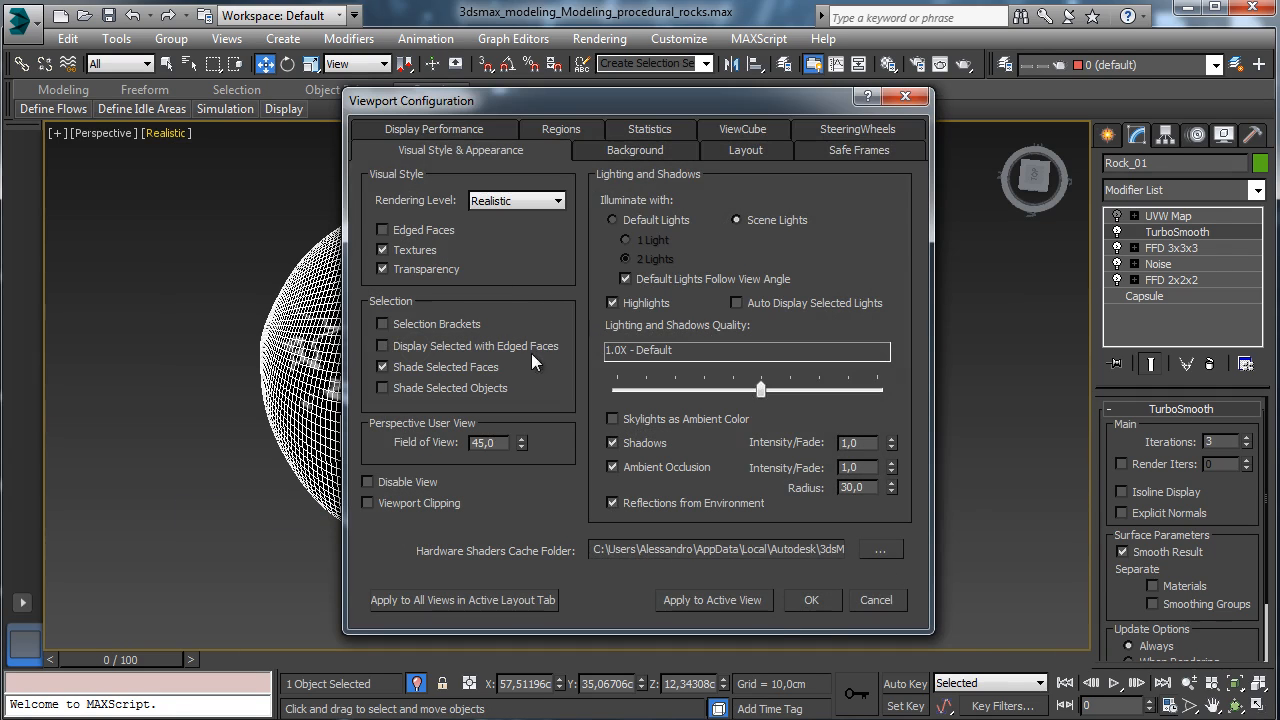
pyautogui.click(434, 326)
pyautogui.click(811, 600)
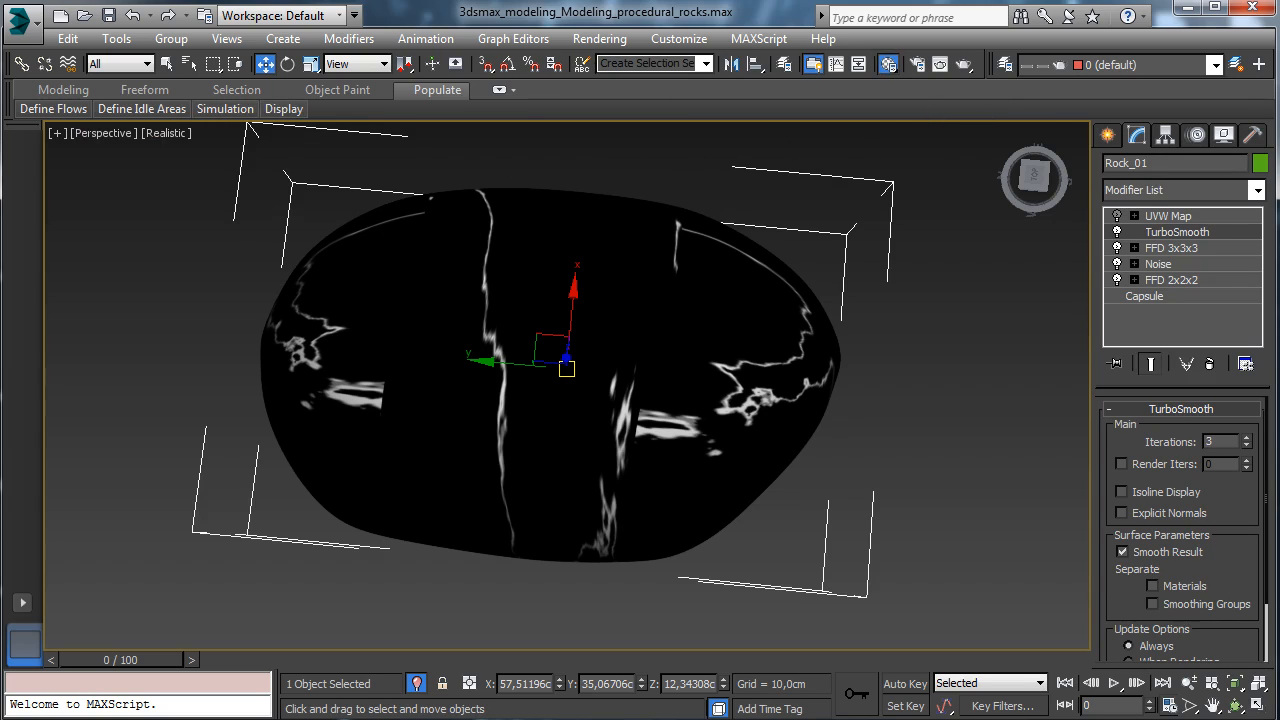
# - Assign the plain grey 03 - Default material to Rock_01 and close the Material Editor
pyautogui.press('m')
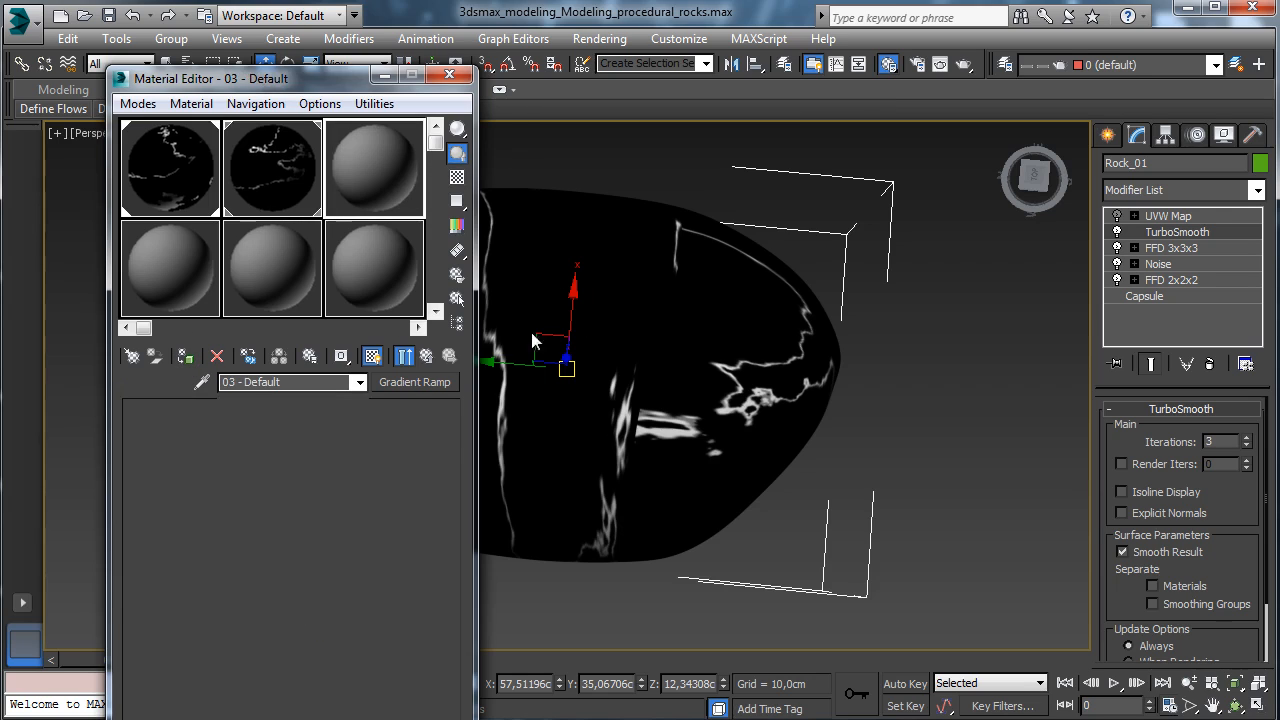
pyautogui.click(185, 356)
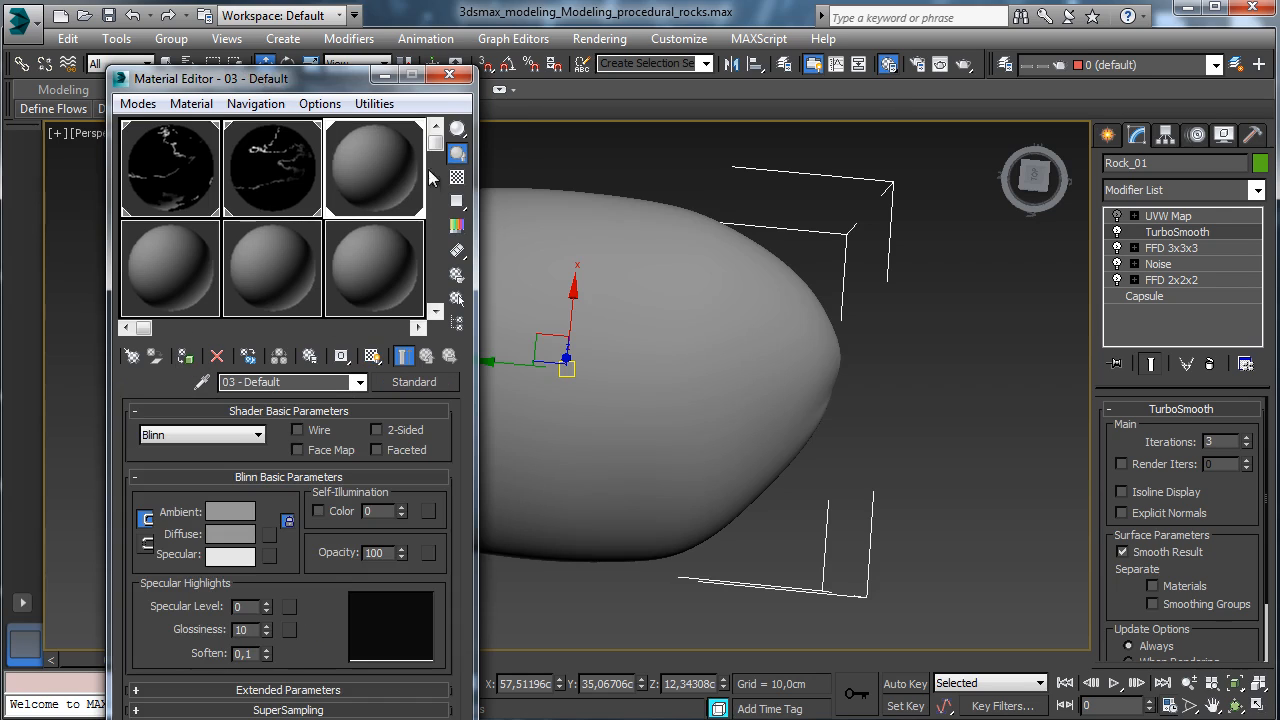
pyautogui.click(449, 74)
# - Switch the Perspective viewport to Shaded display and save the scene
pyautogui.click(1236, 706)
pyautogui.moveTo(626, 423); pyautogui.dragTo(562, 281)
pyautogui.click(152, 142)
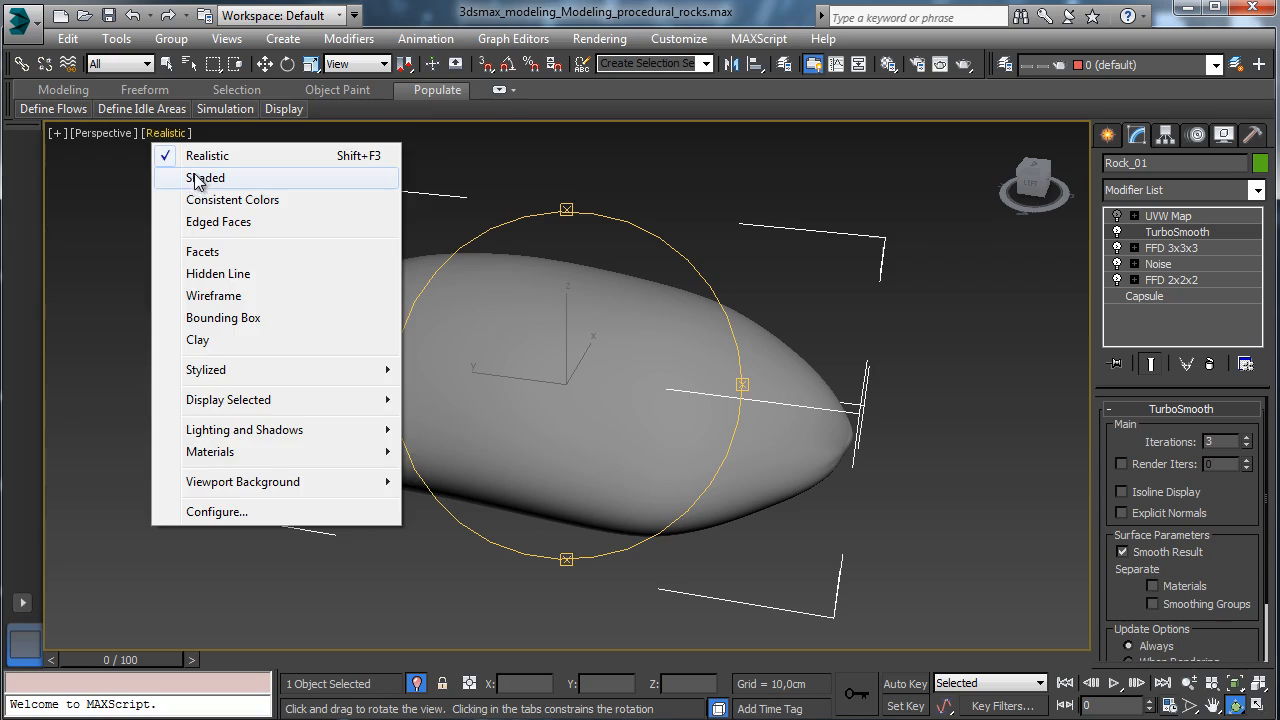
pyautogui.click(203, 177)
pyautogui.click(167, 63)
pyautogui.click(108, 15)
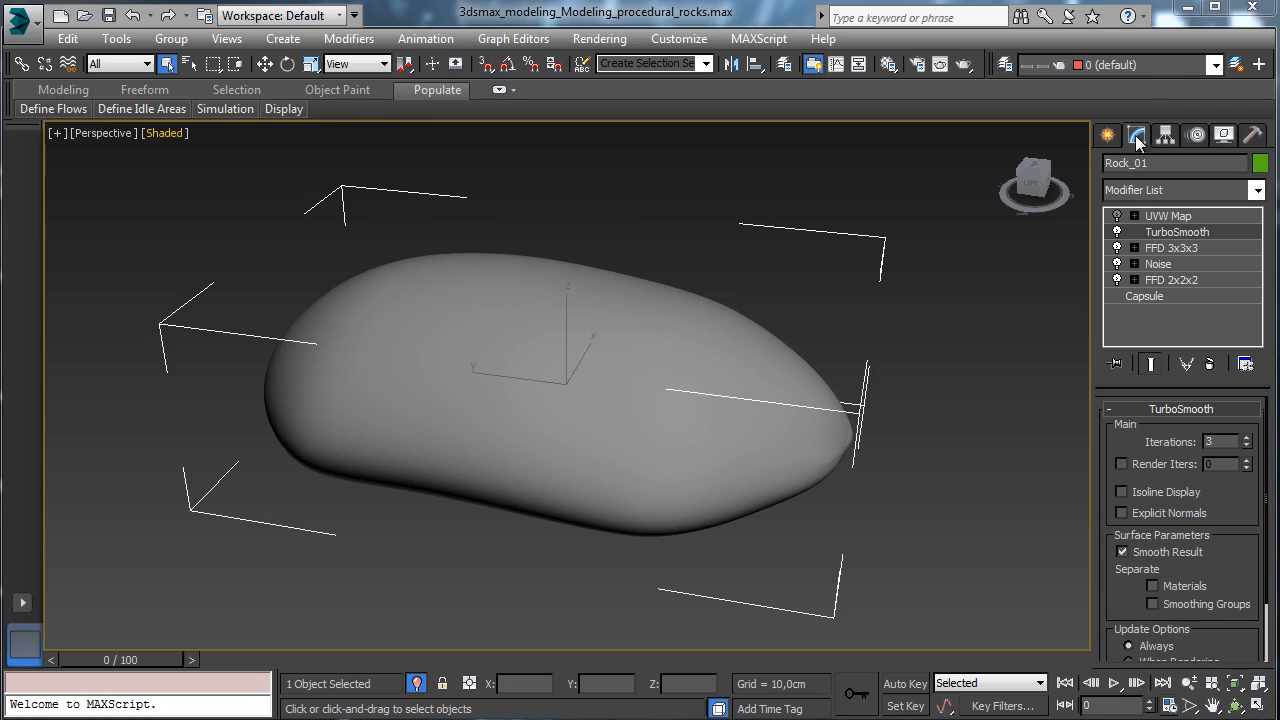
# - Add a Displace modifier above TurboSmooth on Rock_01
pyautogui.click(1257, 190)
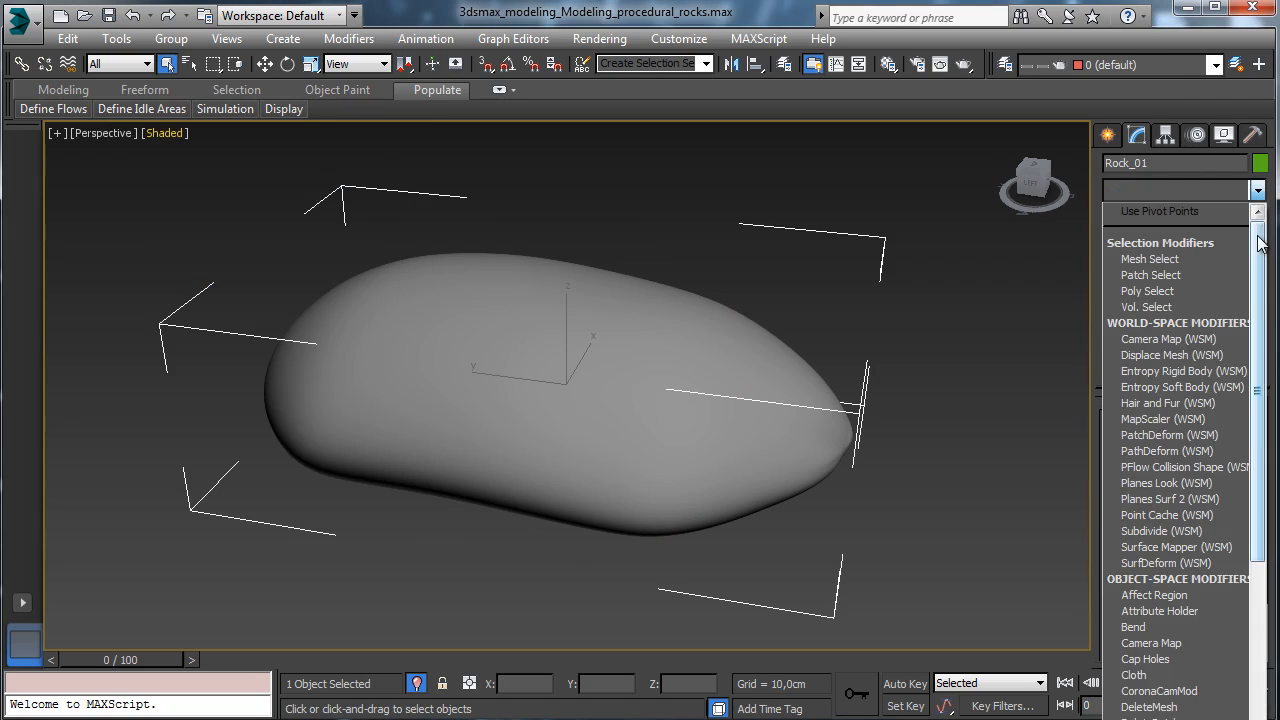
pyautogui.moveTo(1258, 242); pyautogui.dragTo(1229, 371)
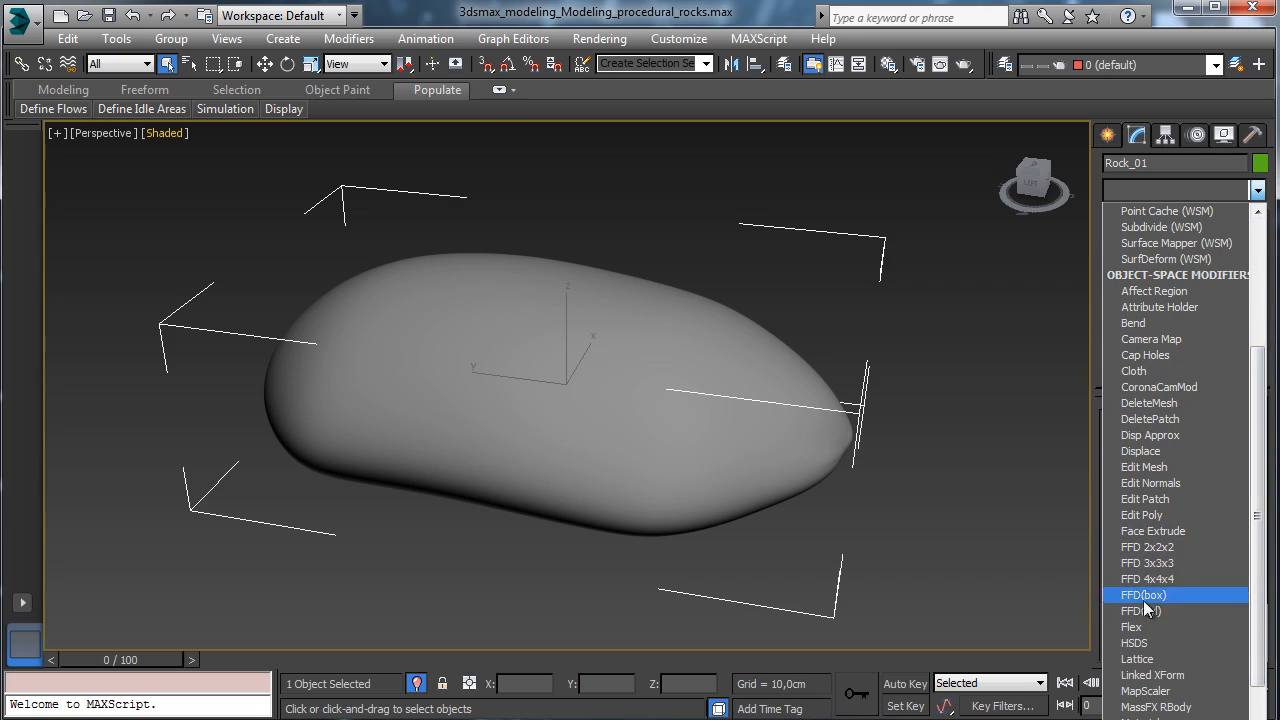
pyautogui.click(1140, 451)
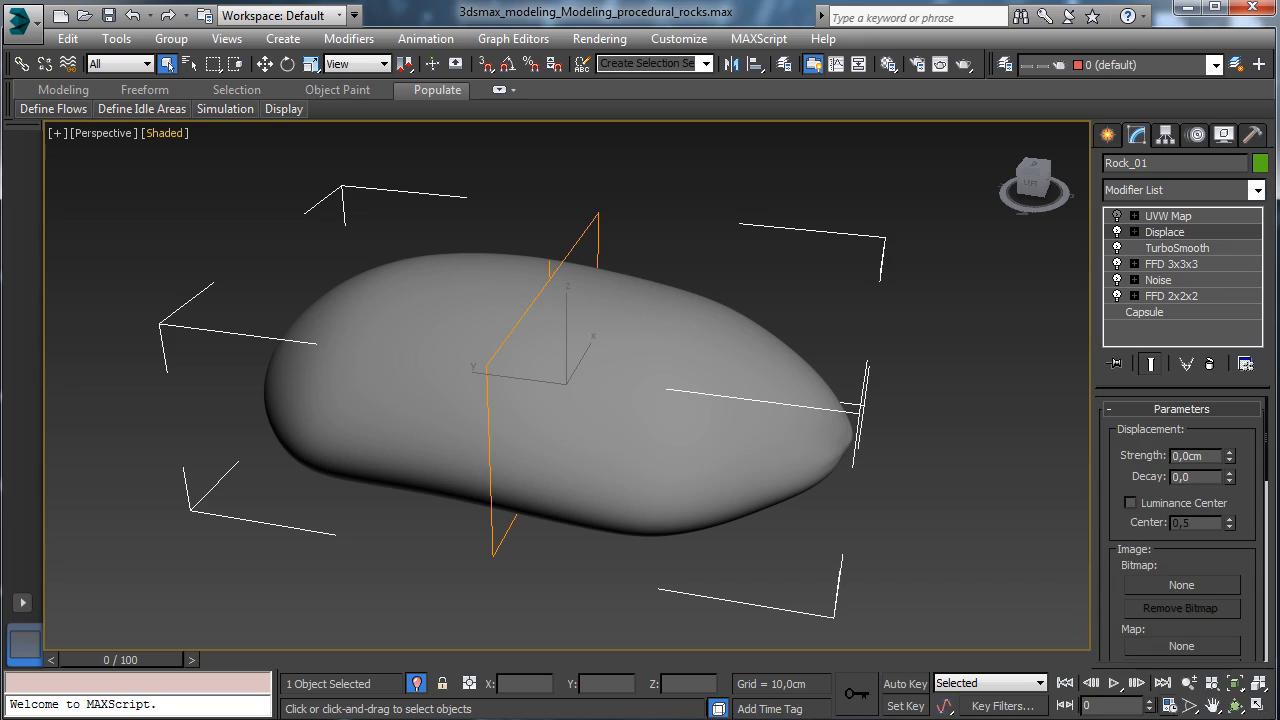
# - Assign a Cellular map to the diffuse colour of the 07 - Default material and widen the command panel
pyautogui.click(887, 64)
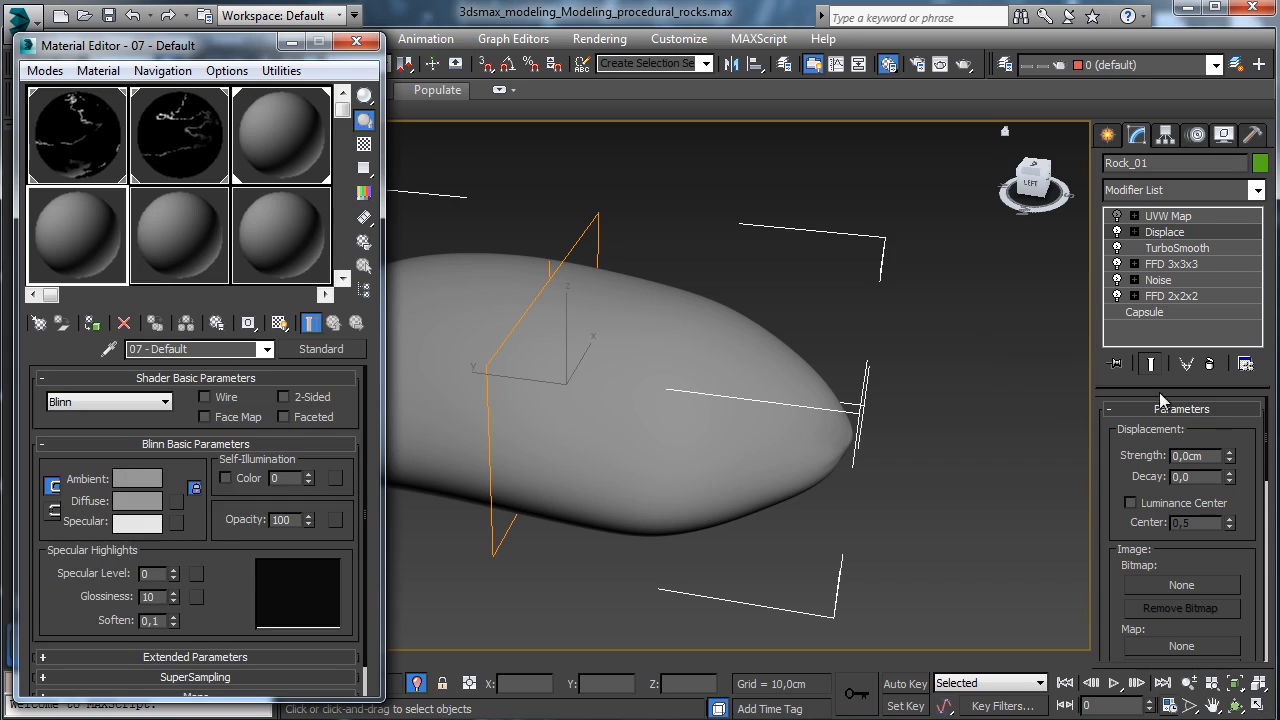
pyautogui.moveTo(1092, 383); pyautogui.dragTo(908, 380)
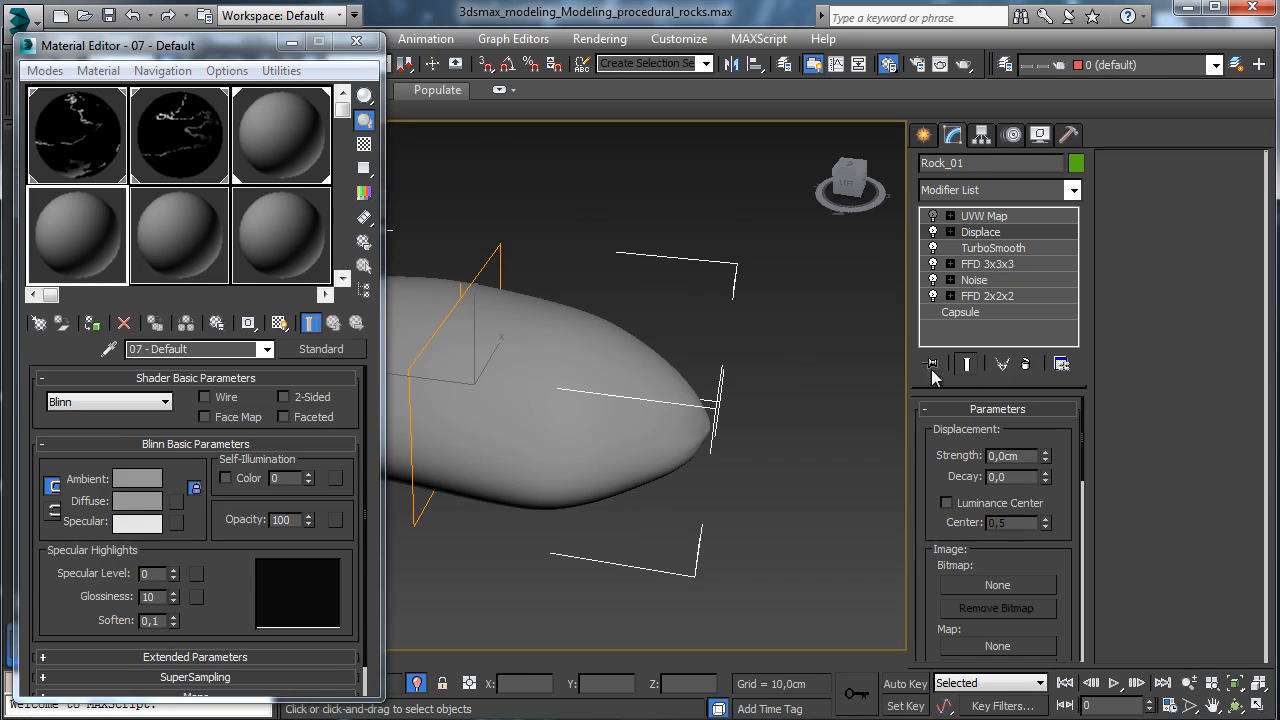
pyautogui.click(176, 500)
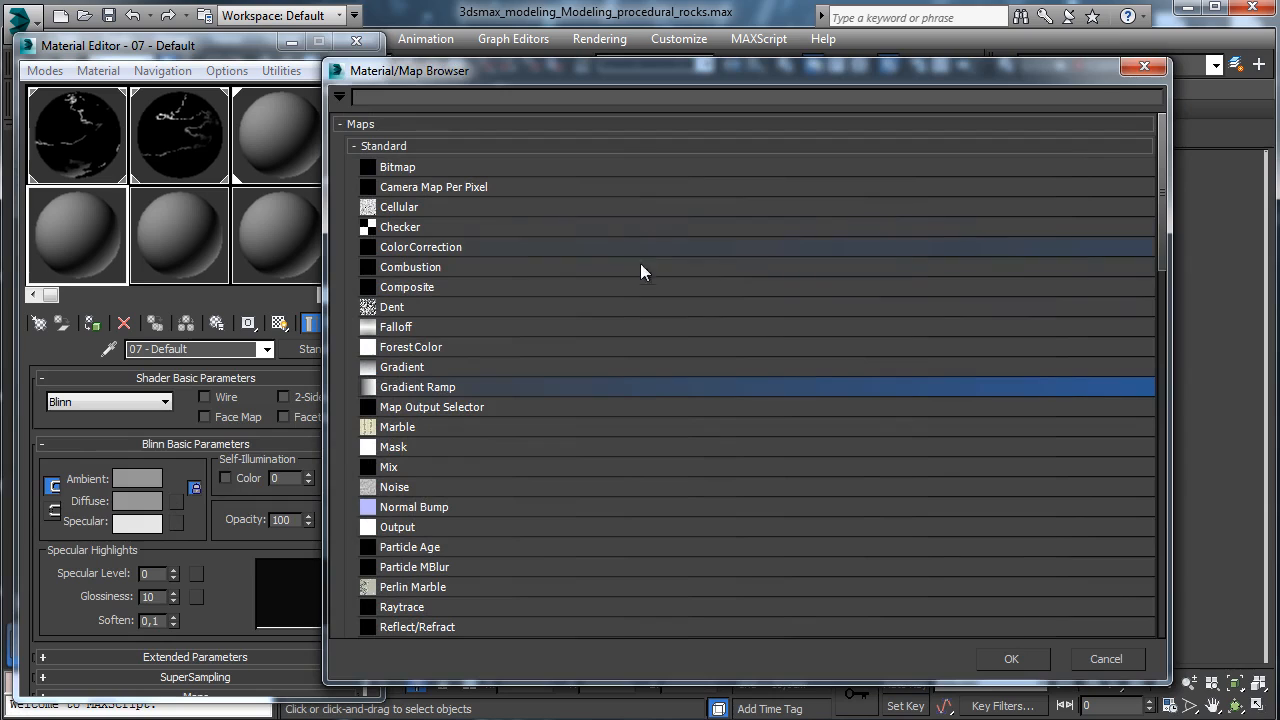
pyautogui.click(414, 207)
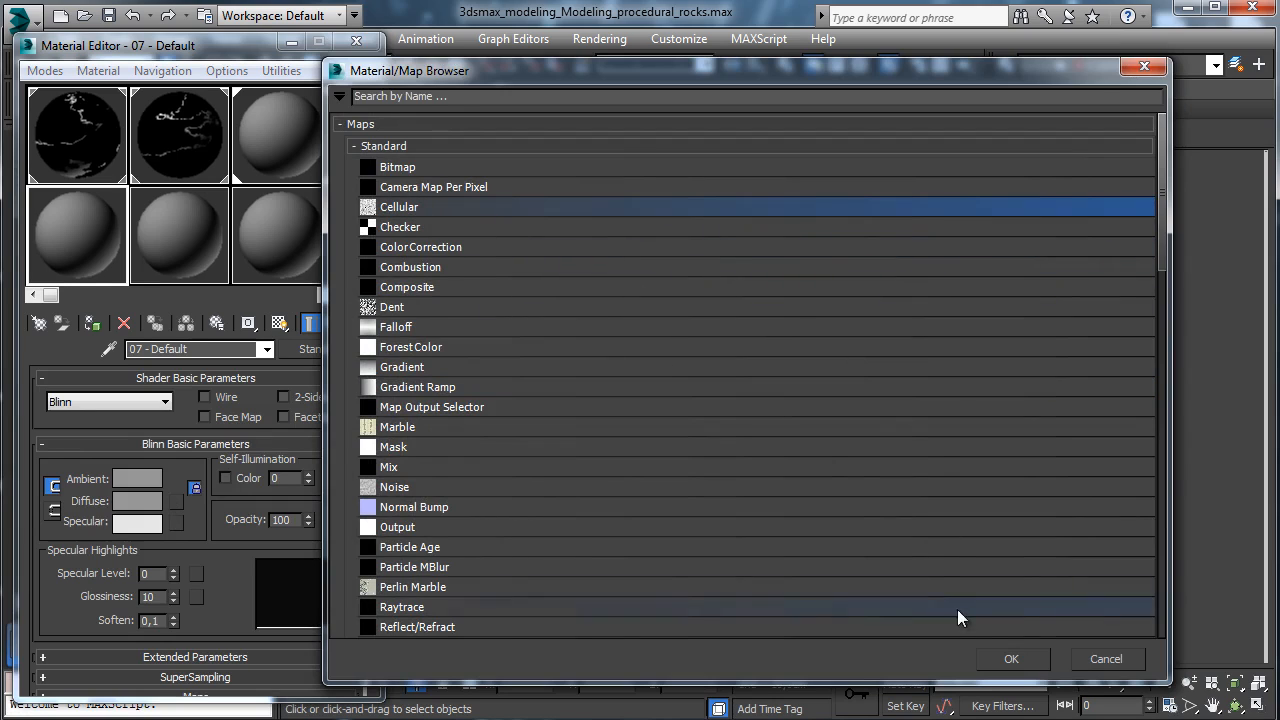
pyautogui.click(1010, 658)
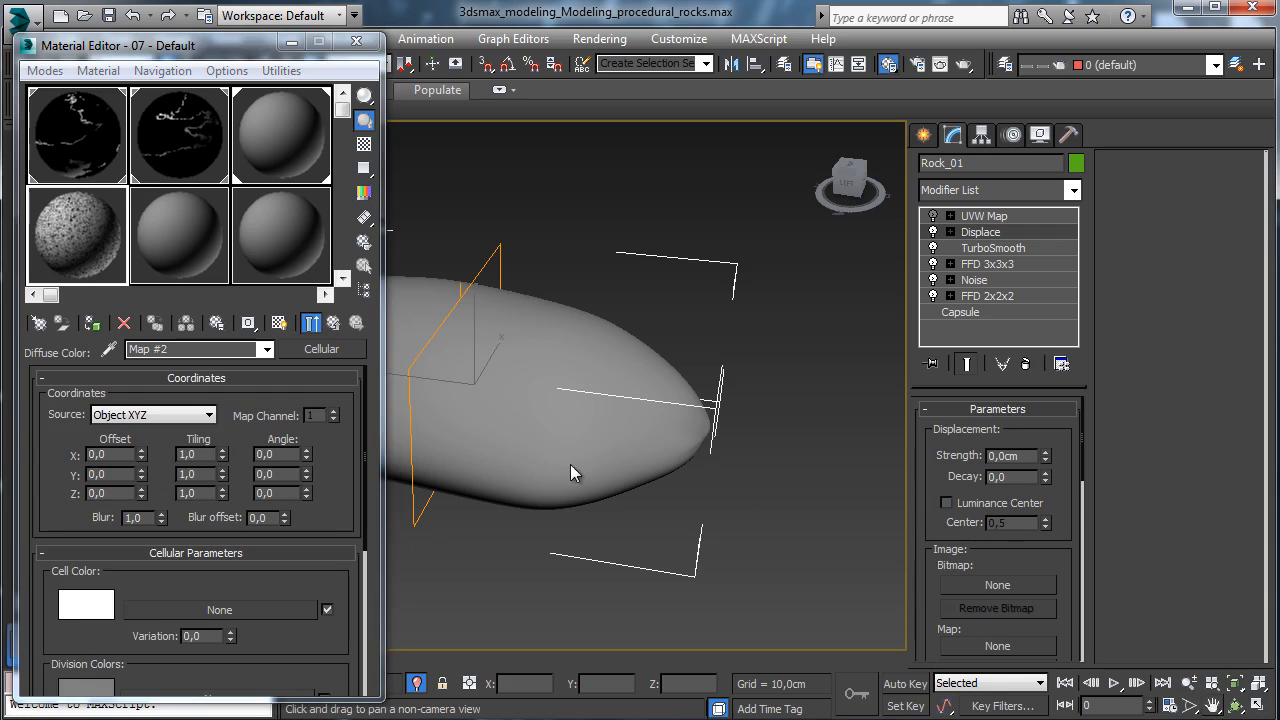
# - Place the Cellular map as an instance in the Displace modifier's map slot and set the displacement strength to -7 cm
pyautogui.moveTo(571, 471); pyautogui.dragTo(846, 417, button='middle')
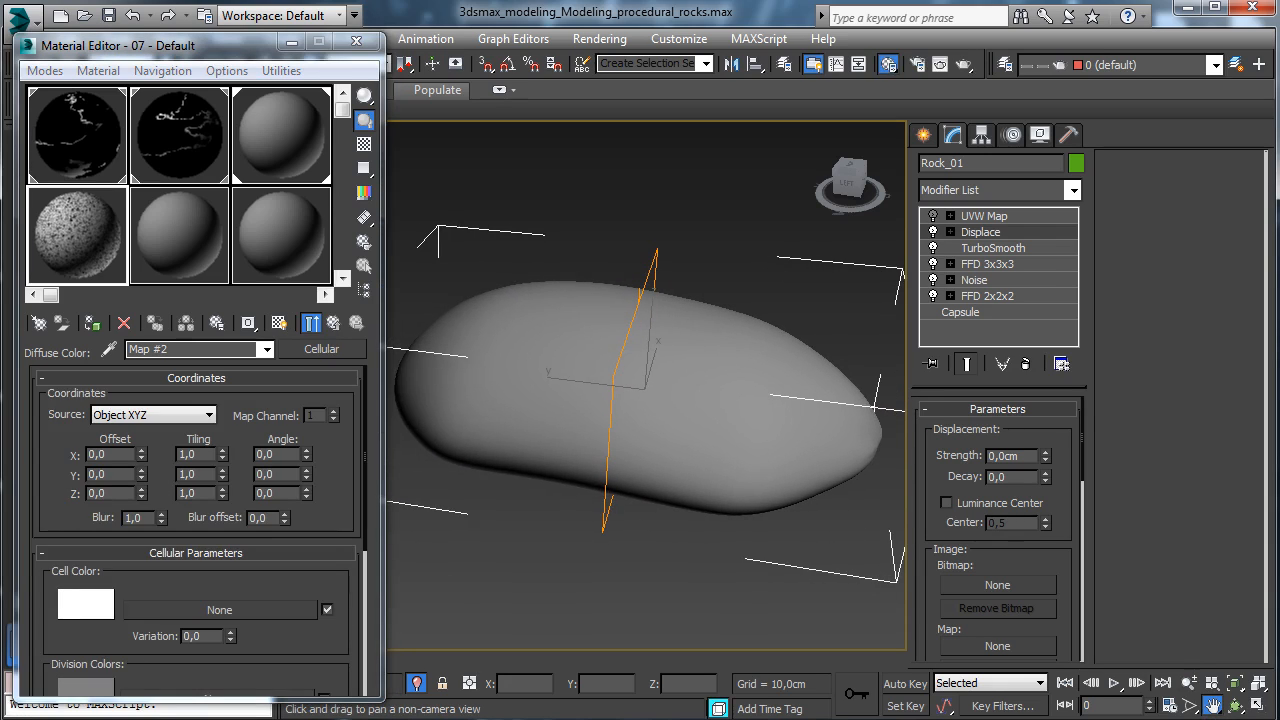
pyautogui.moveTo(325, 350); pyautogui.dragTo(990, 647)
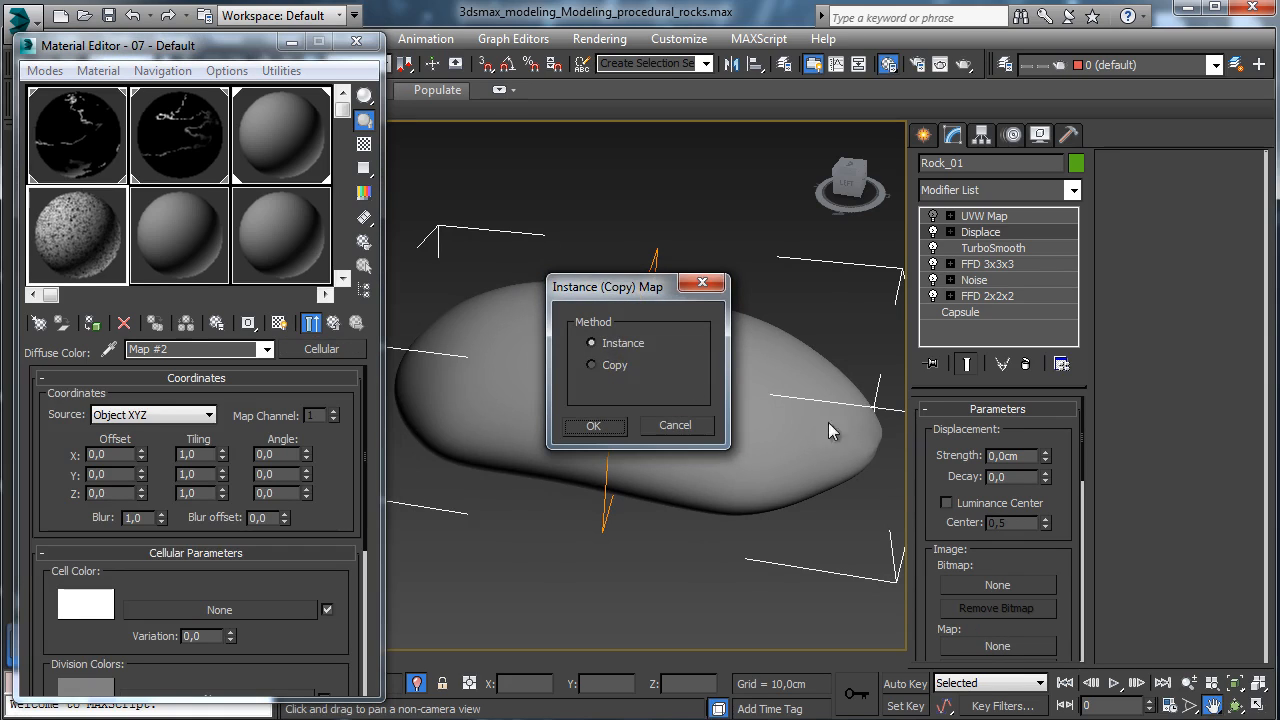
pyautogui.click(600, 425)
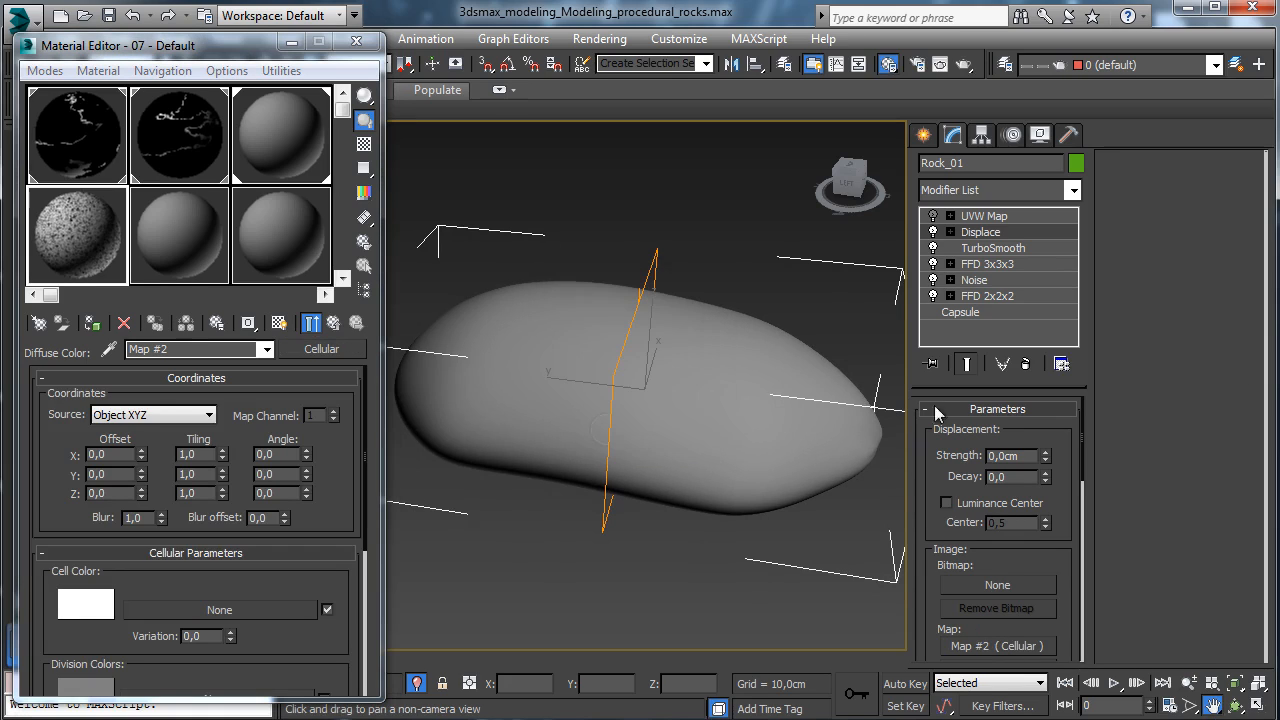
pyautogui.doubleClick(1028, 455)
pyautogui.write('-7')
pyautogui.press('Return')
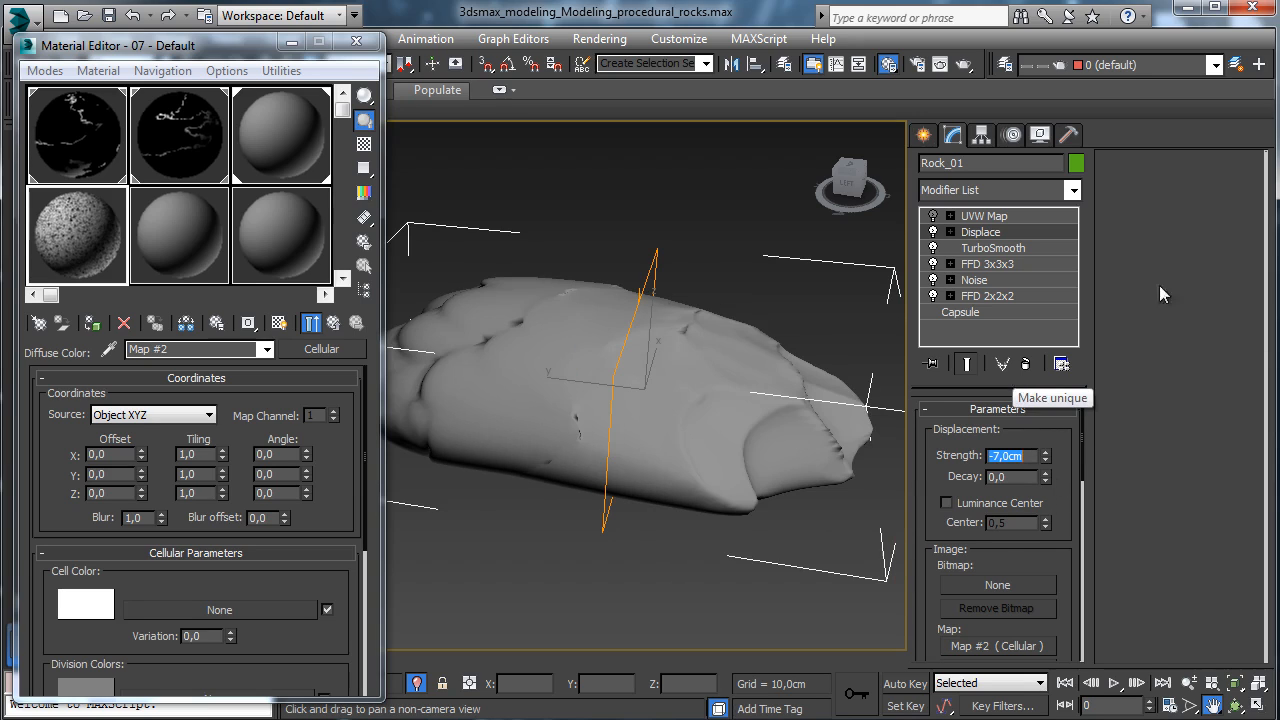
# - Enable Luminance Center and Use Existing Mapping on Rock_01's Displace modifier
pyautogui.click(1005, 505)
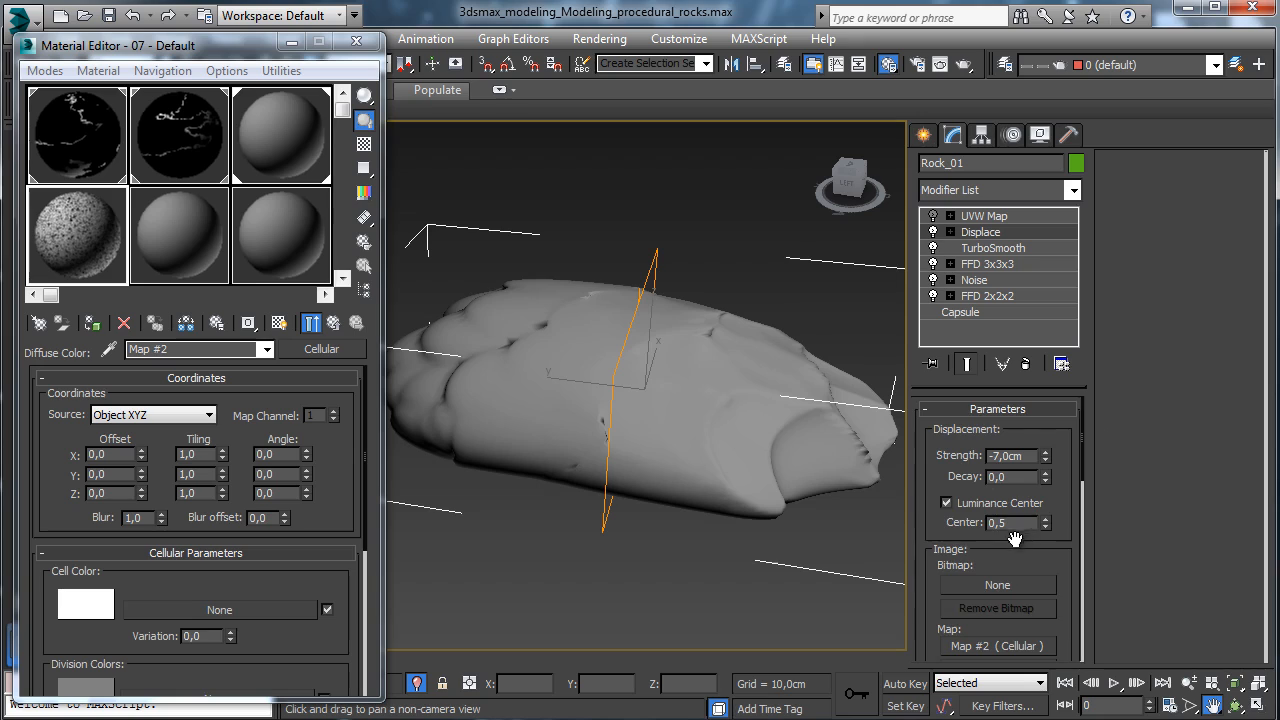
pyautogui.moveTo(1014, 538); pyautogui.dragTo(1030, 442)
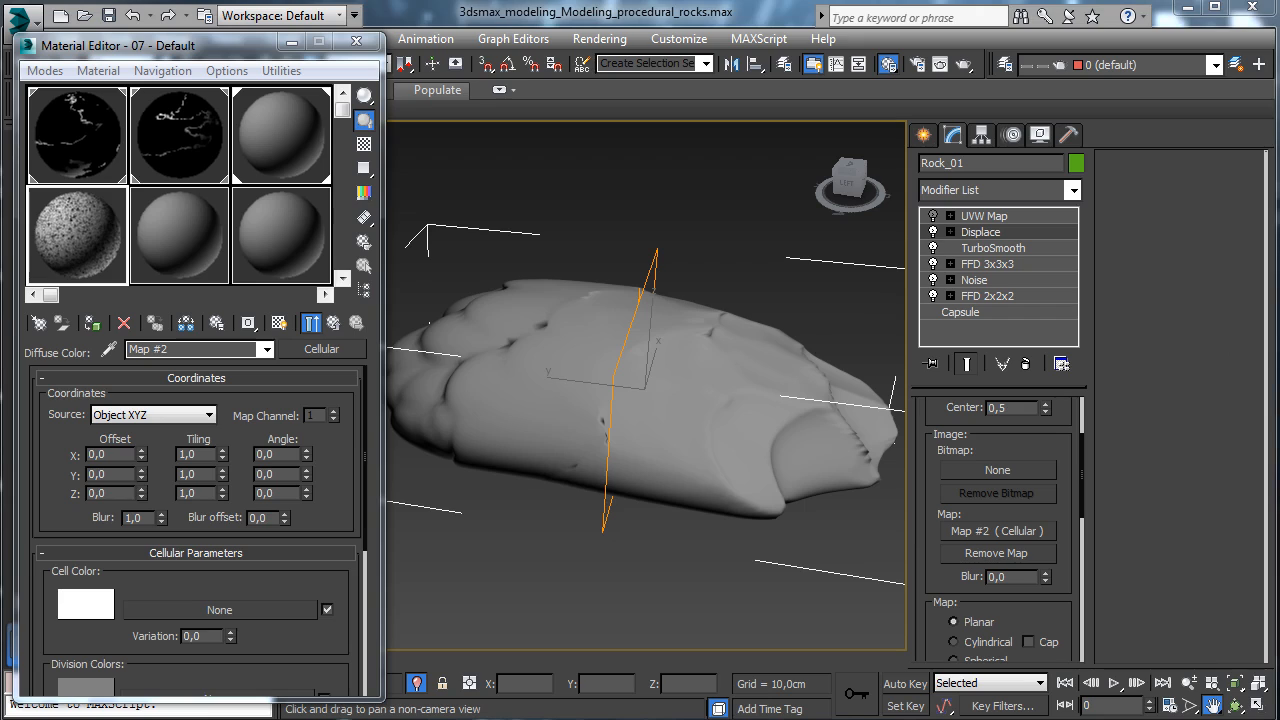
pyautogui.scroll(-5, 1017, 430)
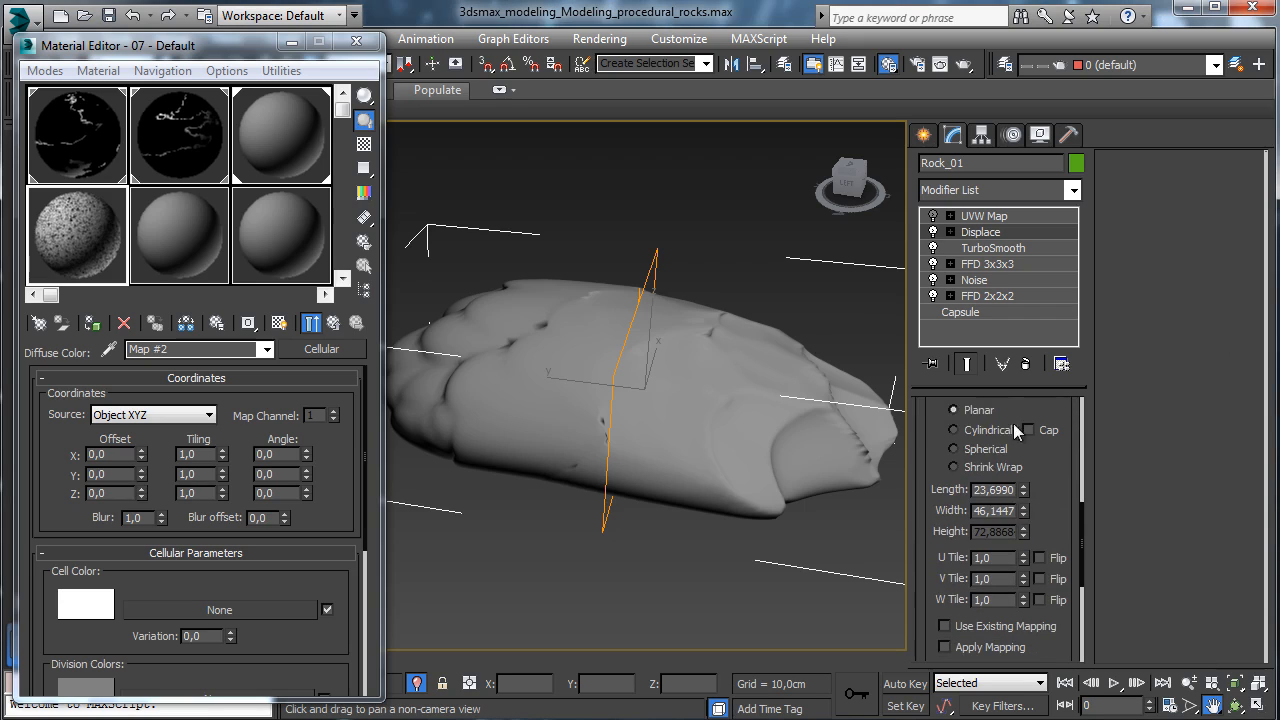
pyautogui.click(972, 632)
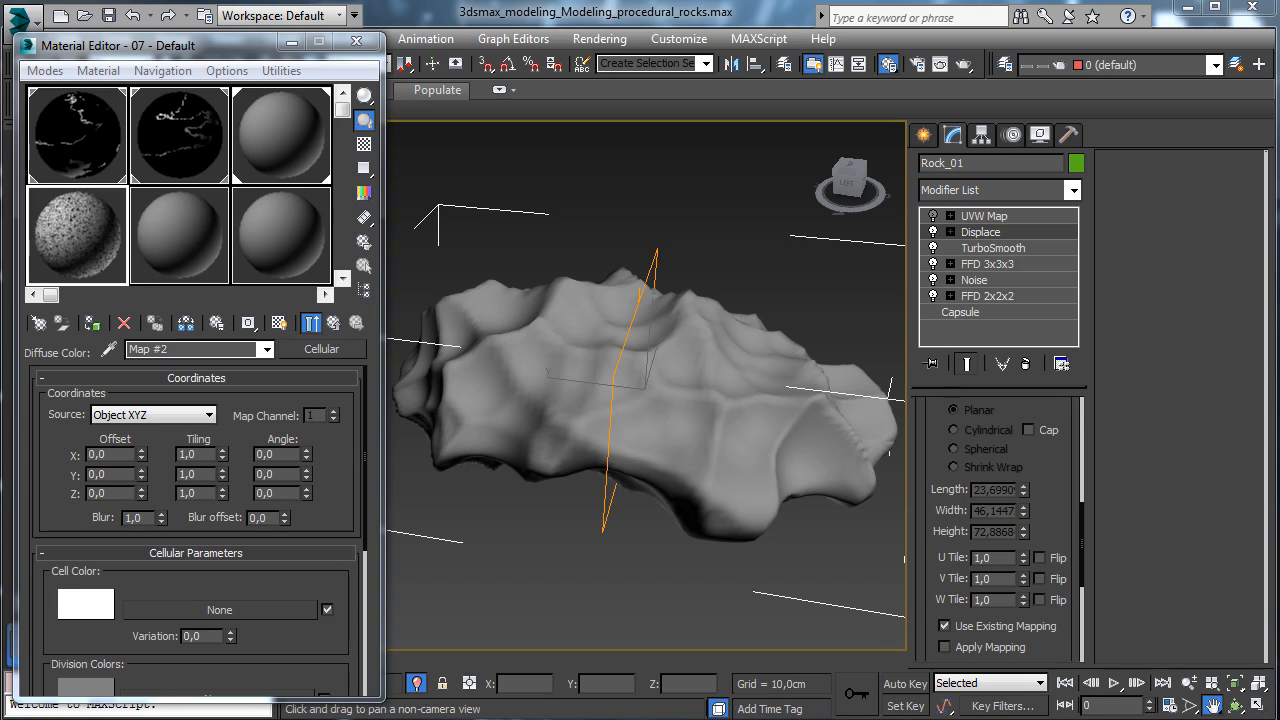
# - Set the Cellular map's Y tiling to 1.9
pyautogui.moveTo(348, 515); pyautogui.dragTo(346, 463)
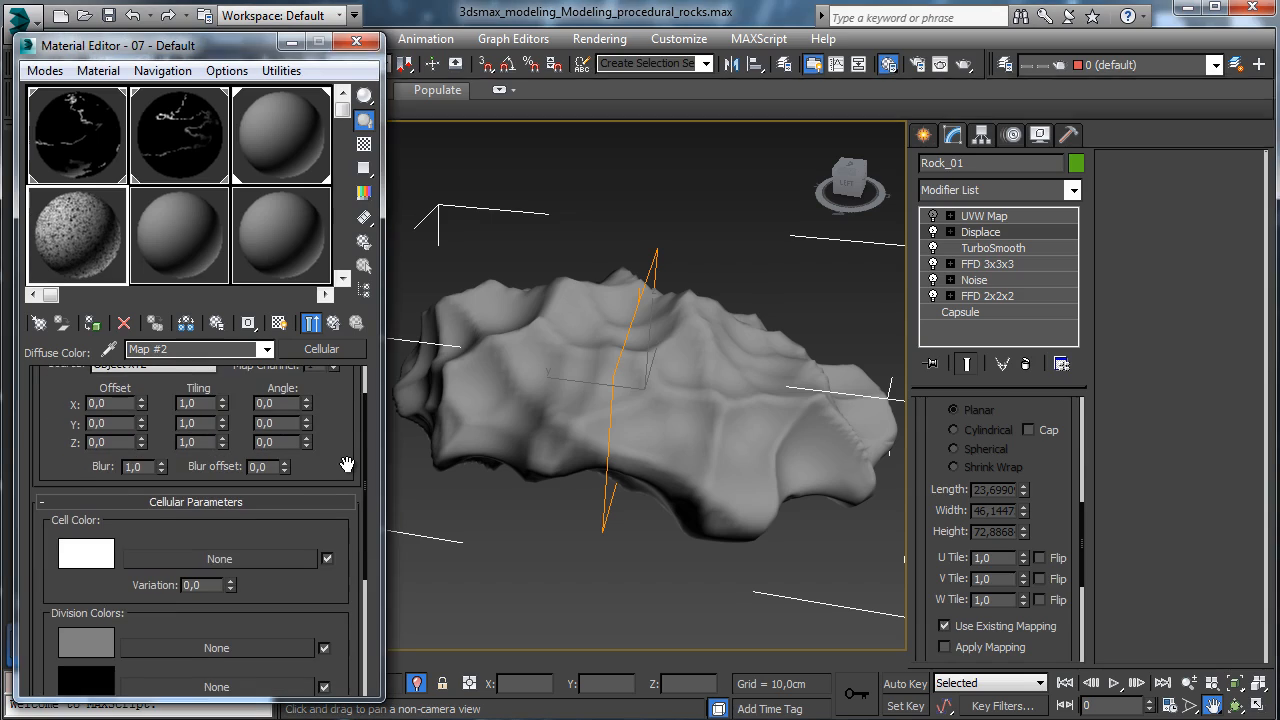
pyautogui.doubleClick(201, 423)
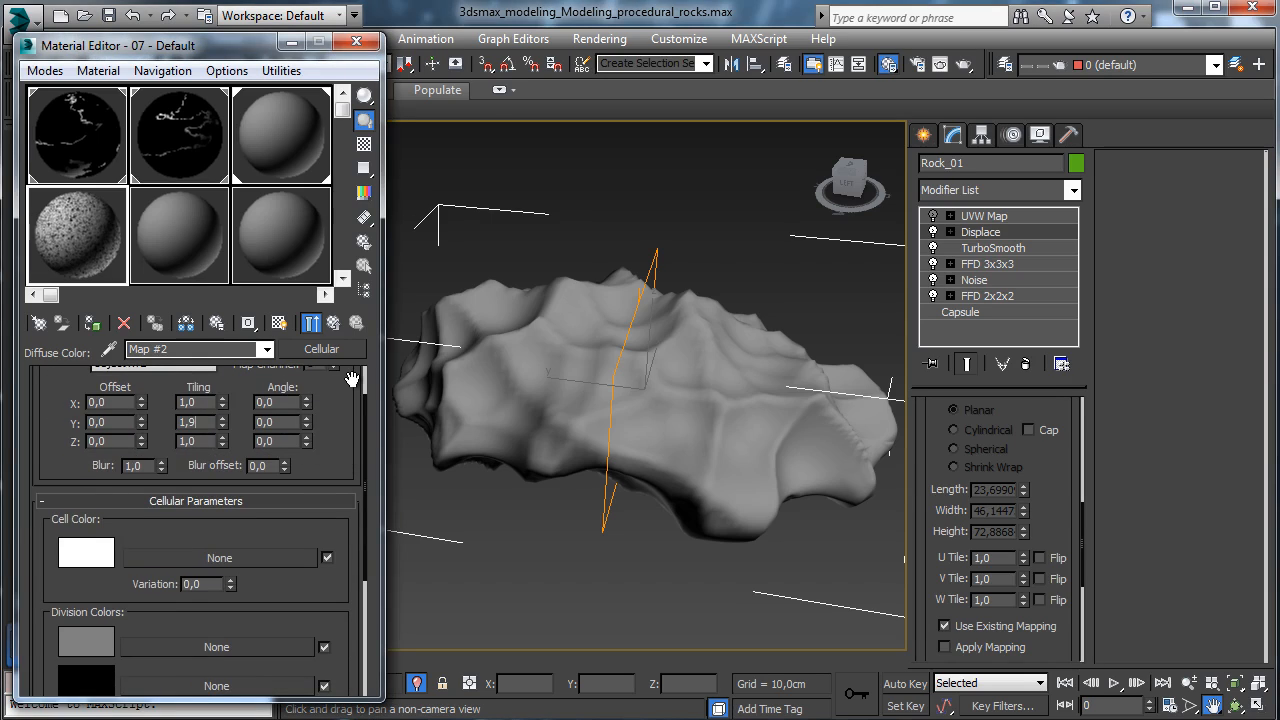
pyautogui.write('1,9')
pyautogui.press('Return')
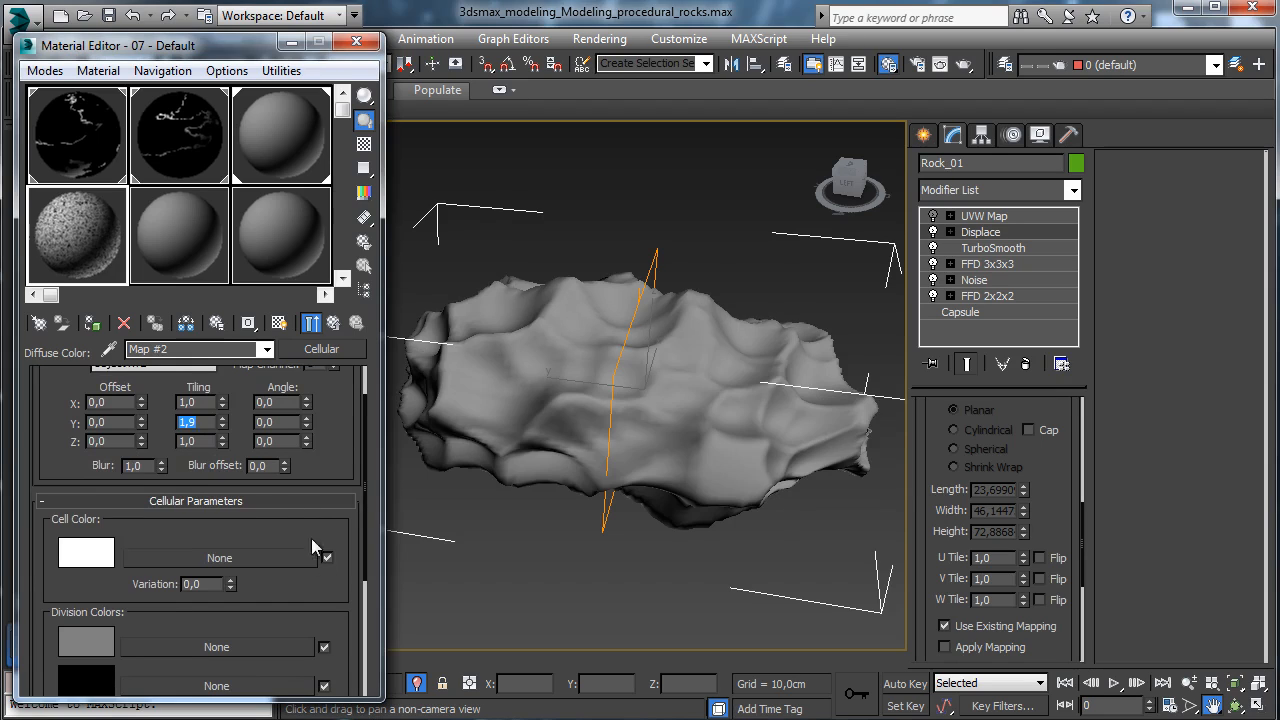
# - Adjust the Cellular map's cells to size 44, spread 0.52 and a mid threshold of 0.37
pyautogui.moveTo(316, 546); pyautogui.dragTo(323, 366)
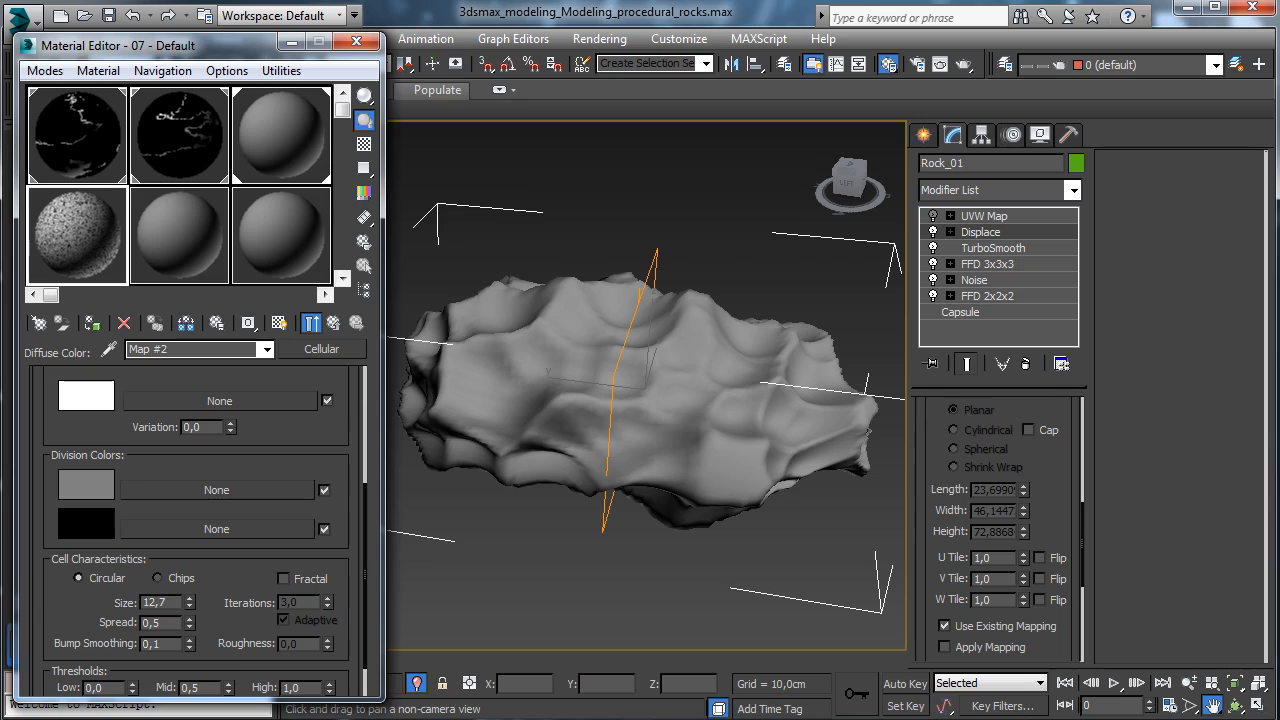
pyautogui.doubleClick(172, 601)
pyautogui.write('44')
pyautogui.press('Return')
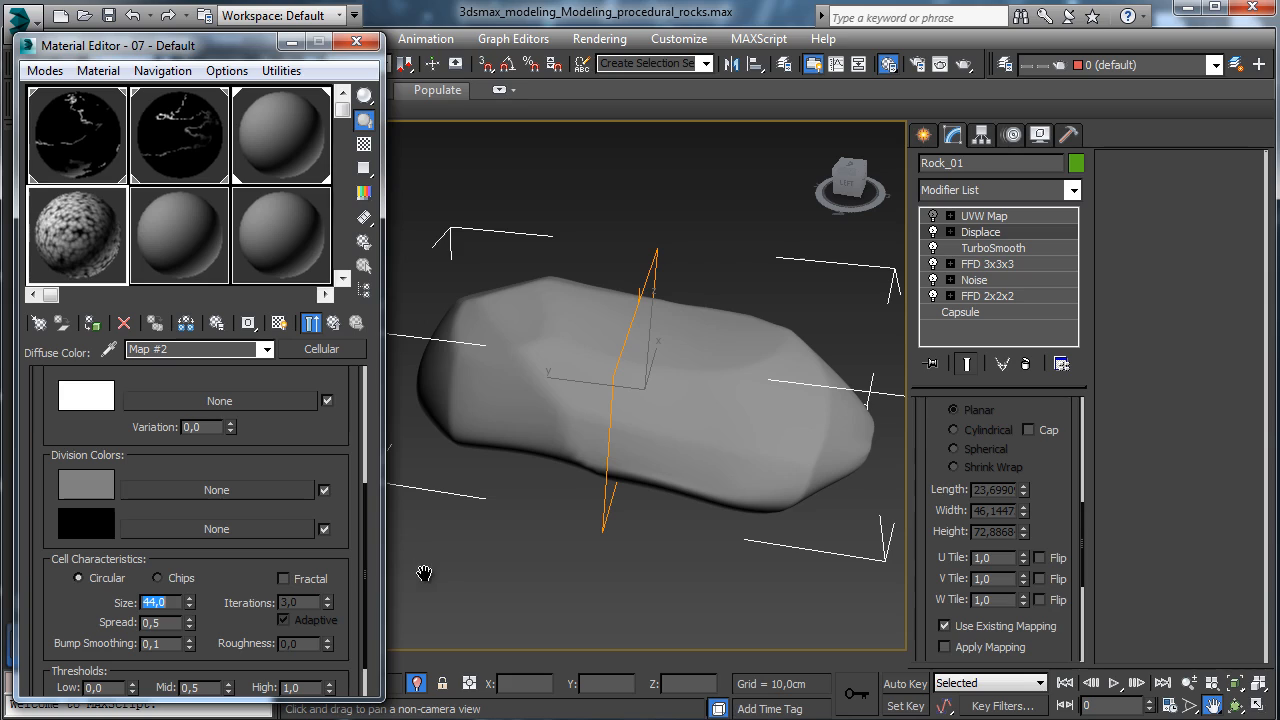
pyautogui.moveTo(188, 625); pyautogui.dragTo(200, 620)
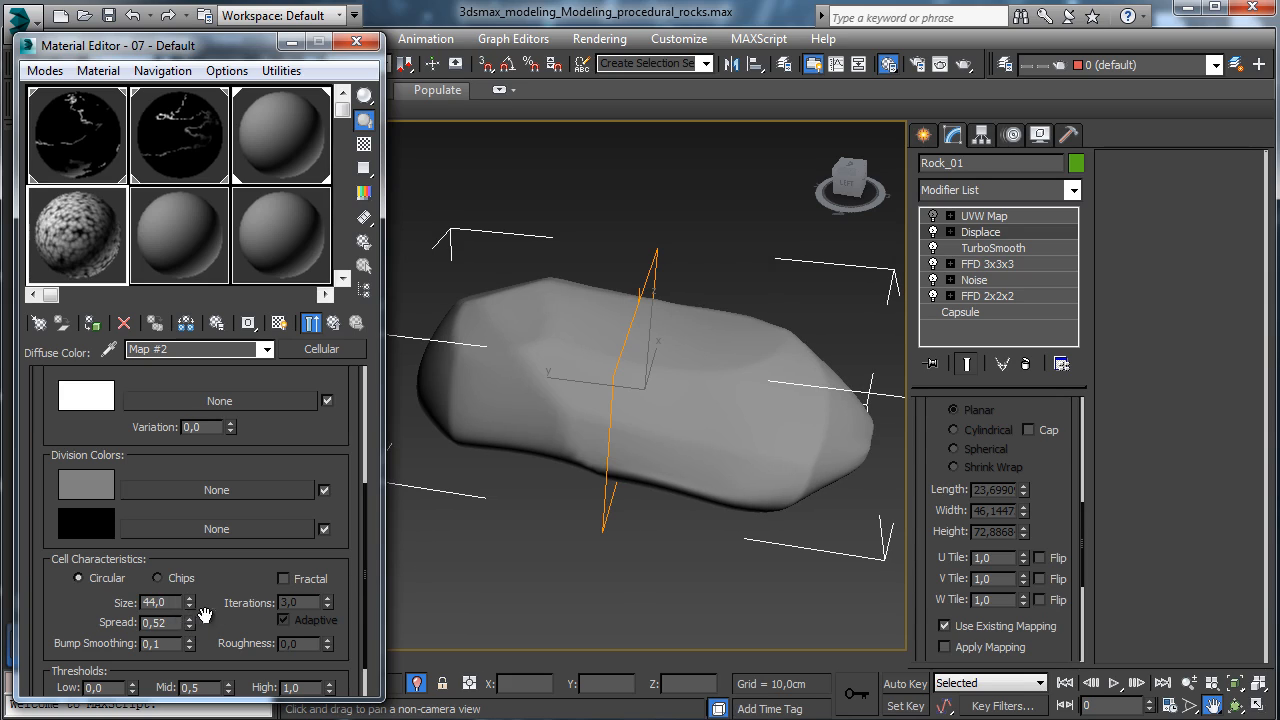
pyautogui.scroll(-1, 243, 500)
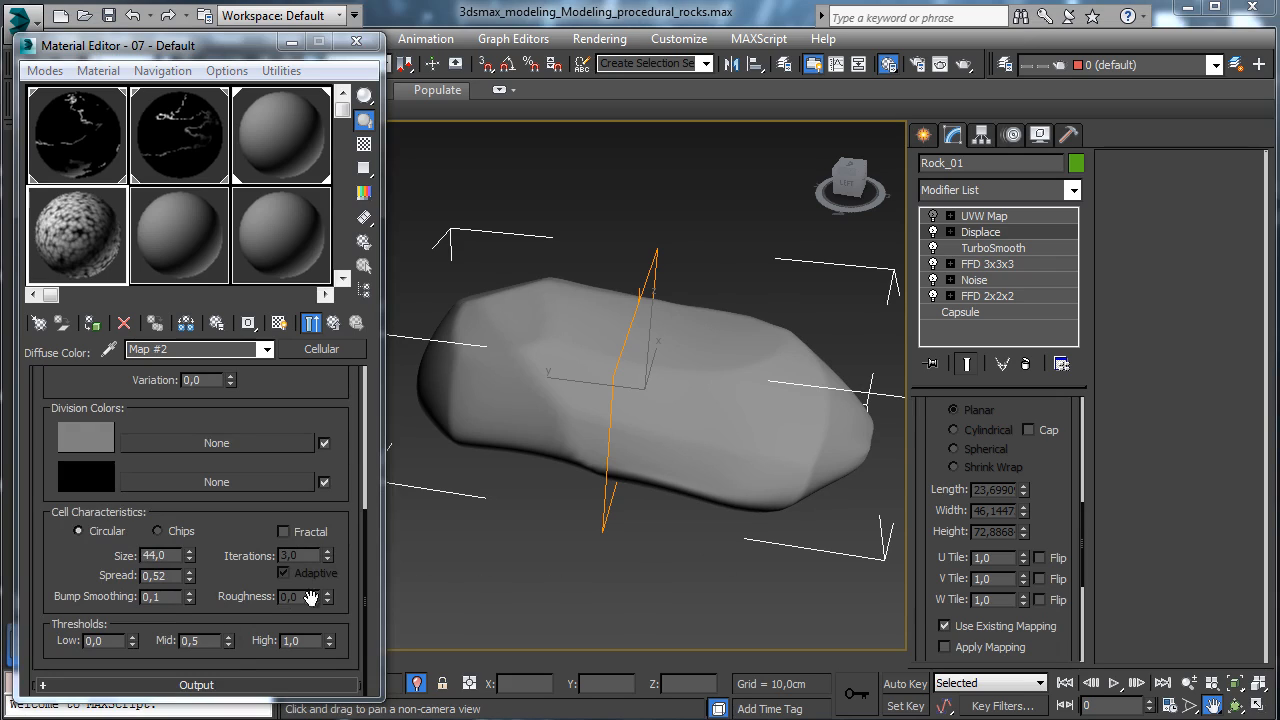
pyautogui.moveTo(229, 646); pyautogui.dragTo(229, 655)
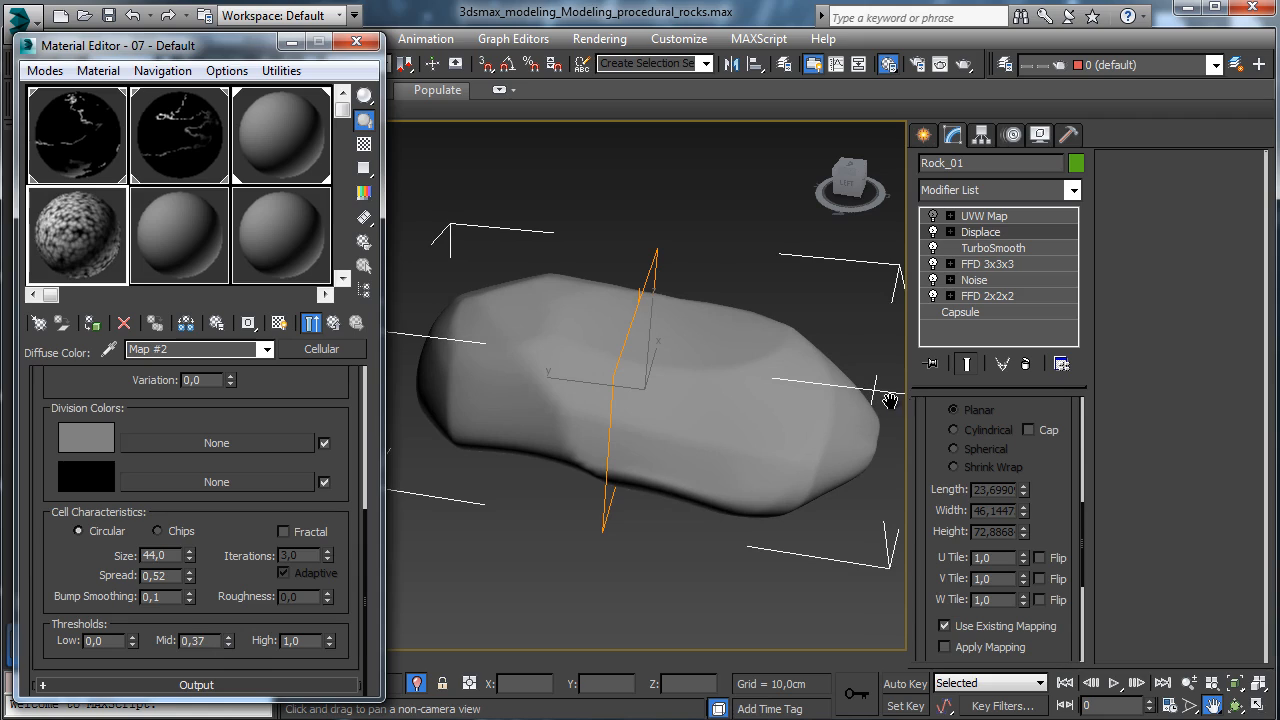
# - View the rock from another angle and compare it with and without the Displace modifier
pyautogui.click(1238, 705)
pyautogui.moveTo(586, 400); pyautogui.dragTo(682, 386)
pyautogui.click(933, 231)
pyautogui.click(933, 231)
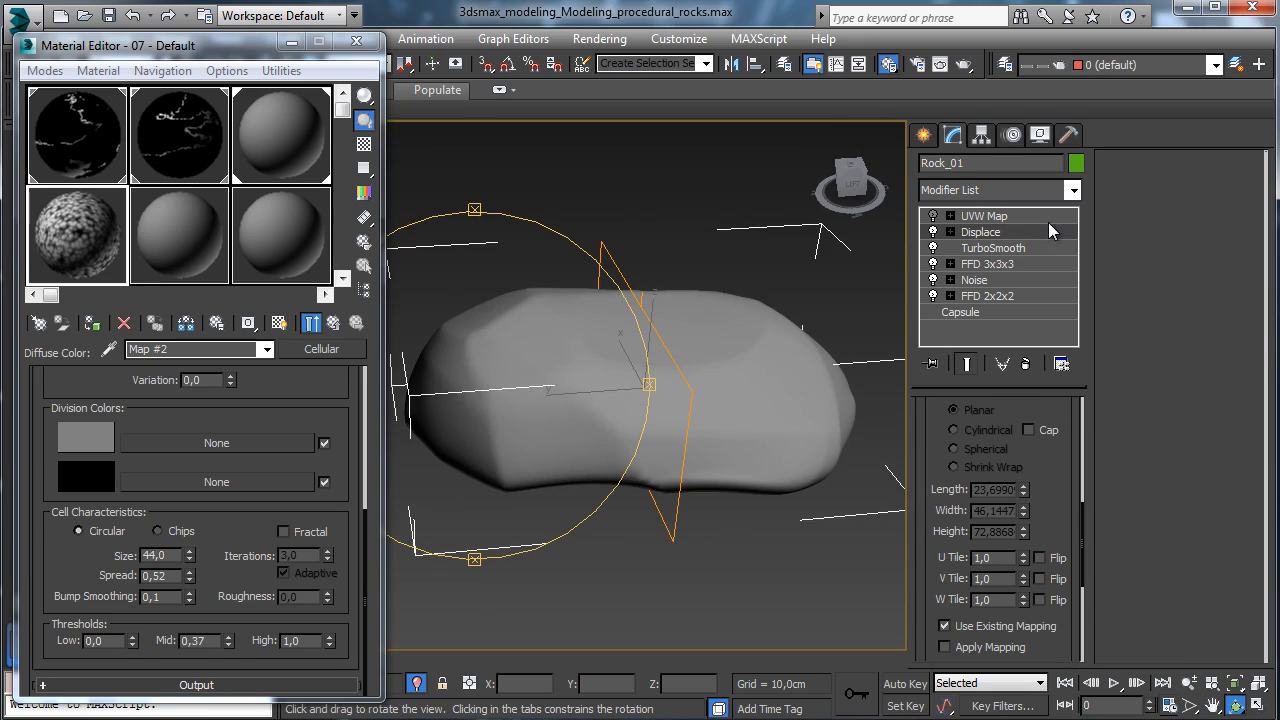
# - Add a second Displace modifier above the first one on Rock_01 and make it use the existing mapping
pyautogui.click(1072, 190)
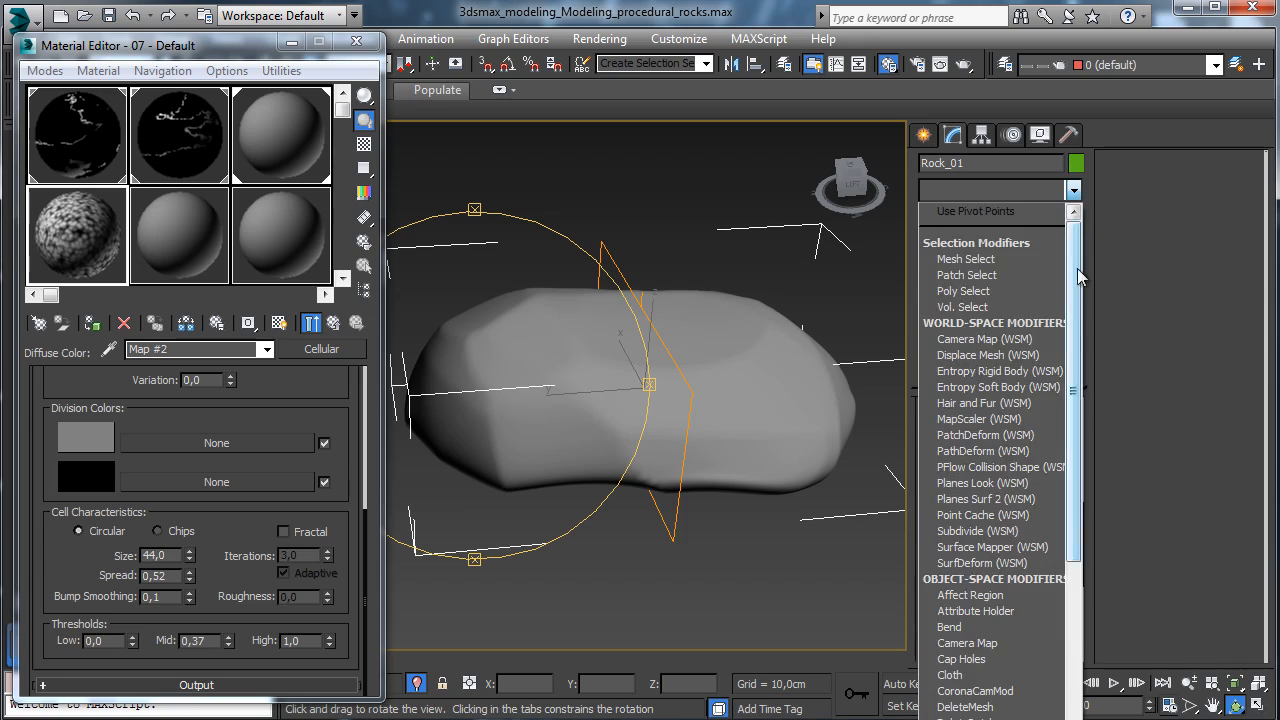
pyautogui.scroll(-6, 1077, 268)
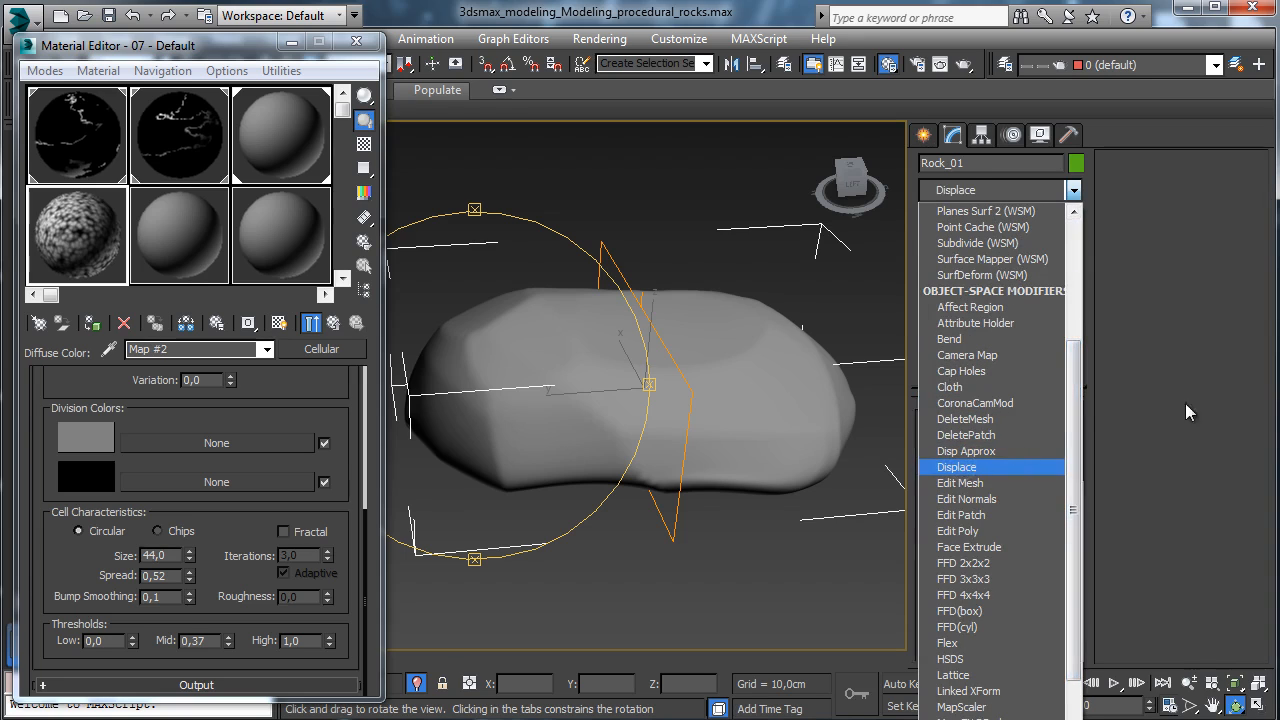
pyautogui.press('Return')
pyautogui.moveTo(1040, 562); pyautogui.dragTo(1057, 407)
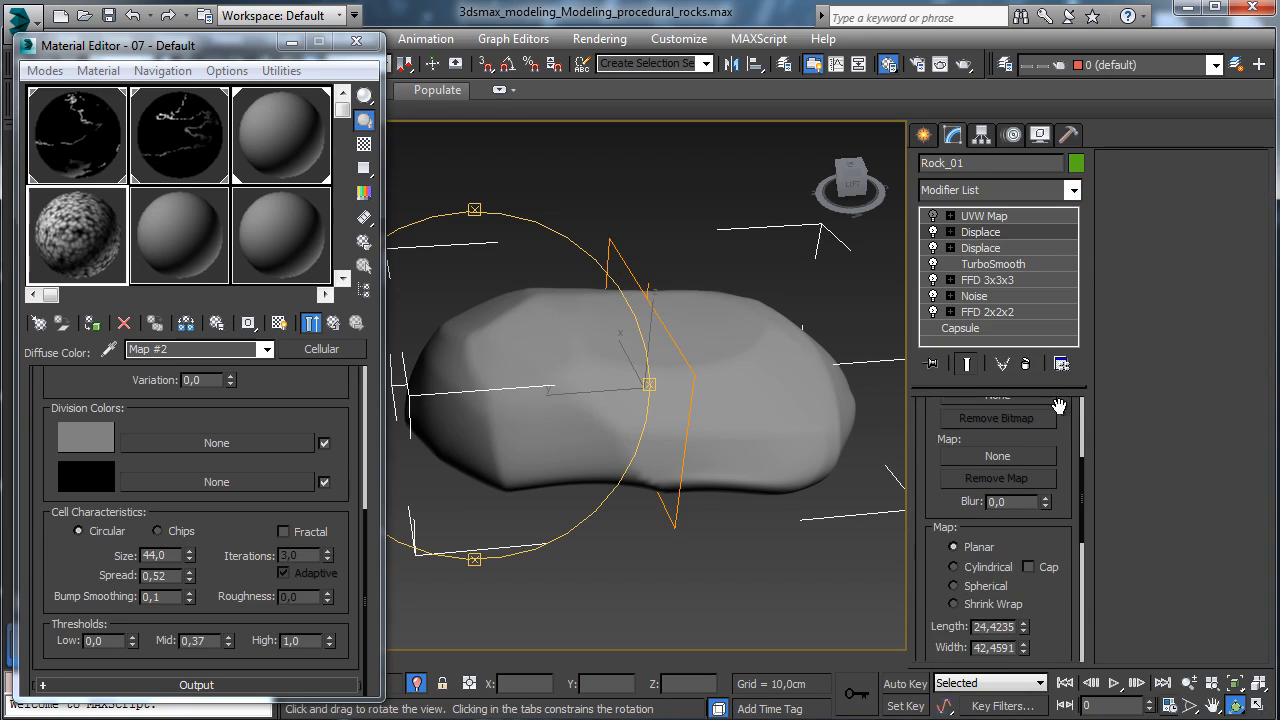
pyautogui.scroll(-5, 1050, 457)
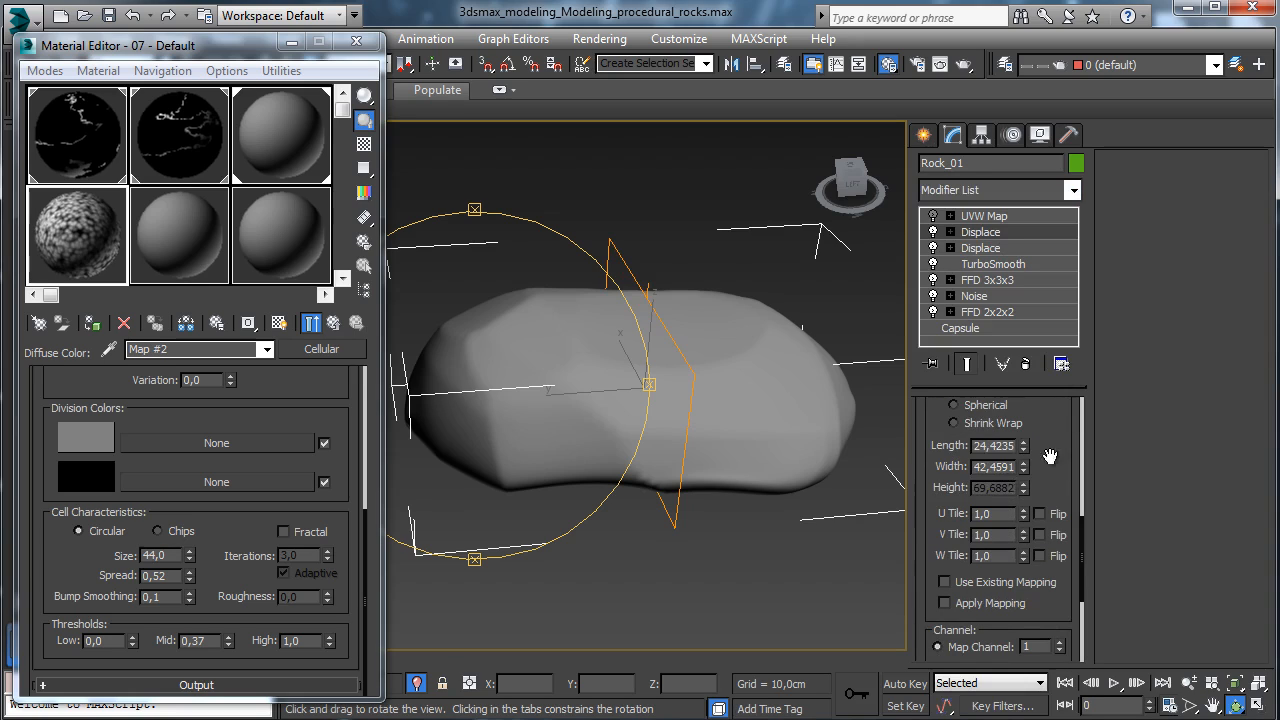
pyautogui.scroll(7, 1057, 443)
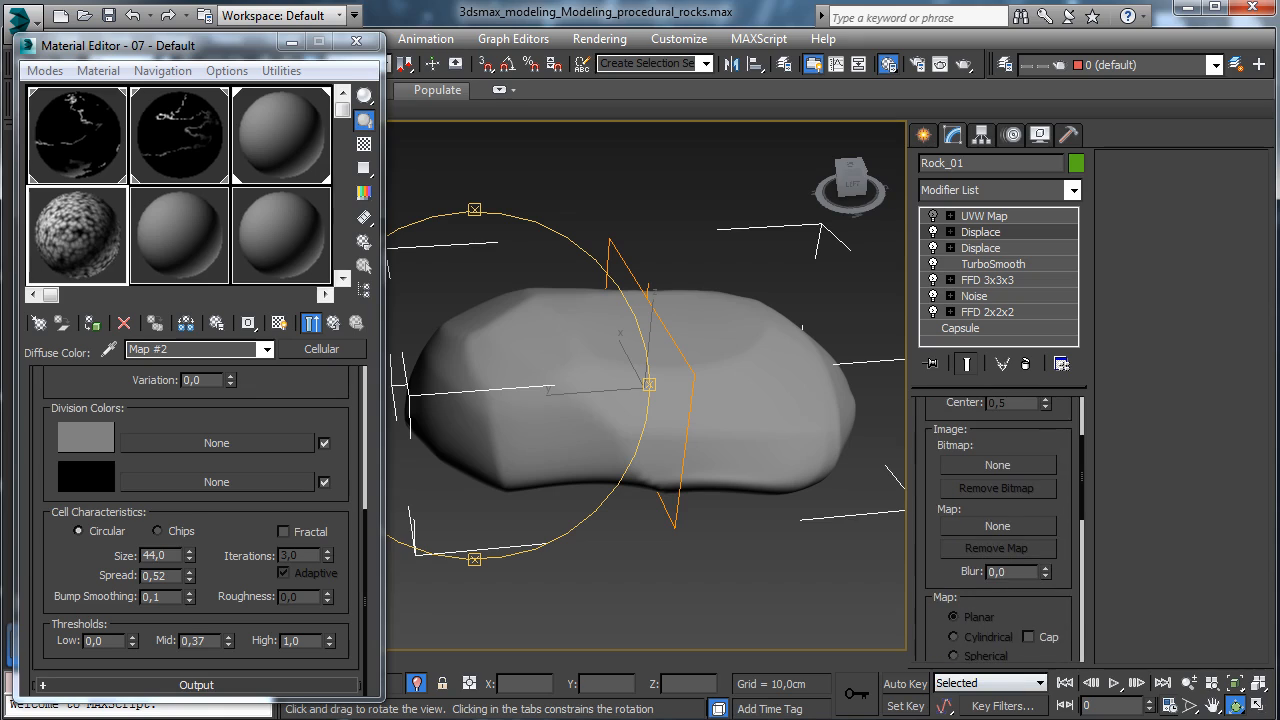
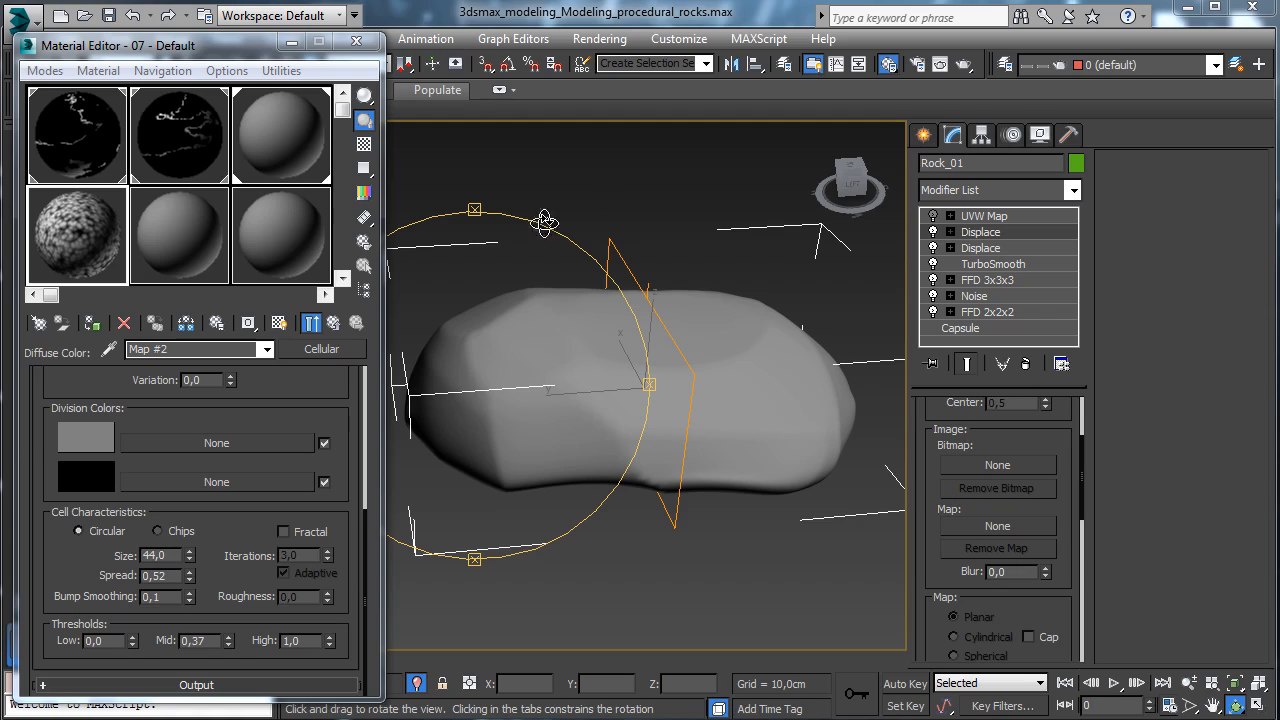
# - Select the unused 08 - Default material for editing
pyautogui.click(179, 237)
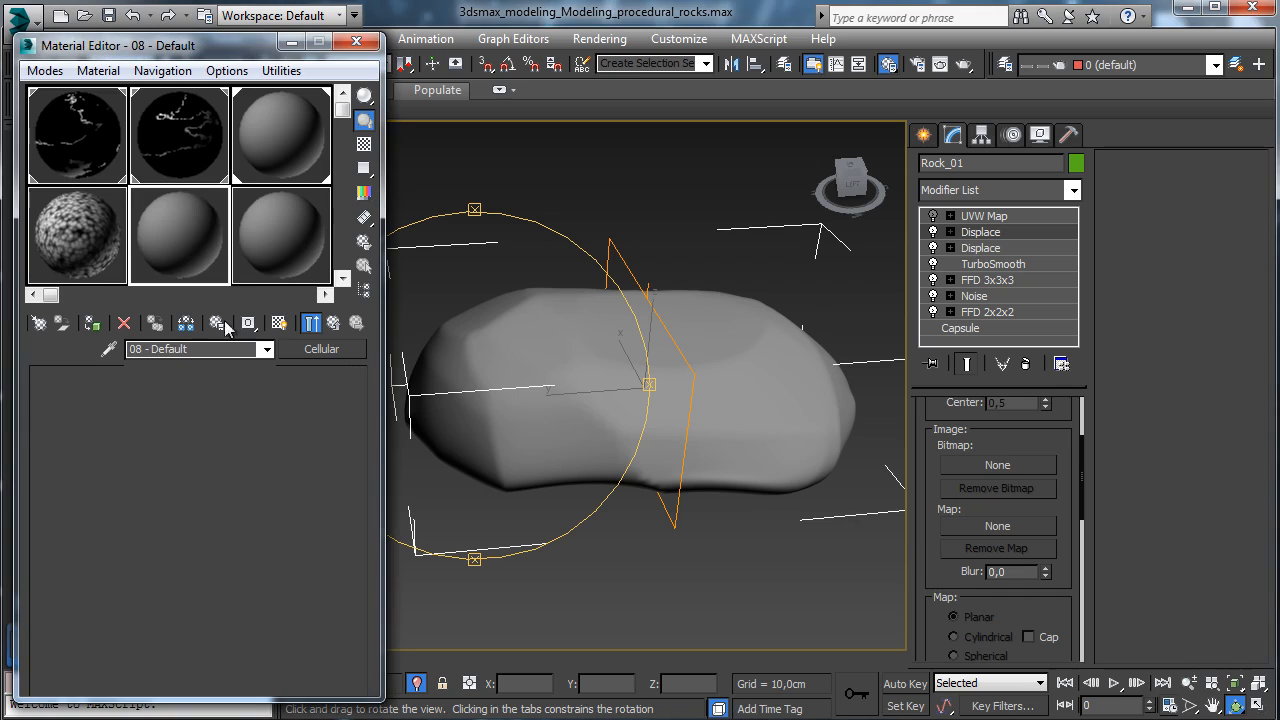
pyautogui.click(304, 349)
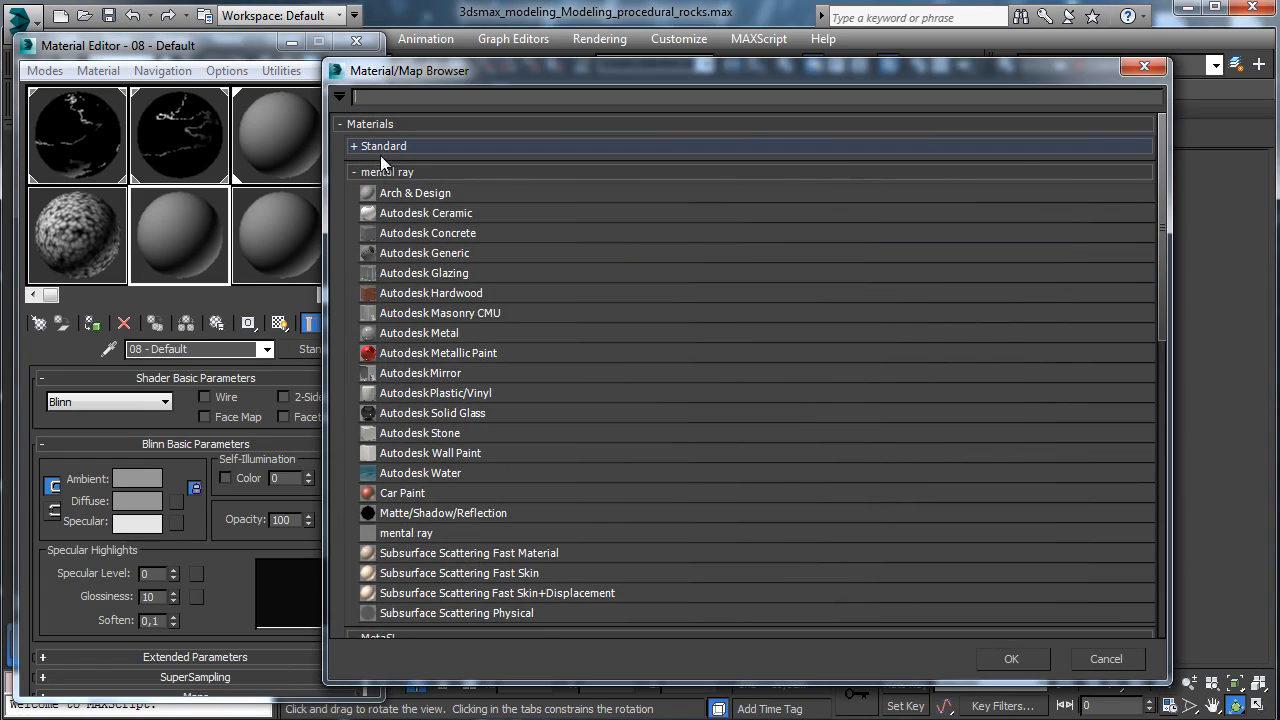
pyautogui.click(382, 147)
pyautogui.click(420, 206)
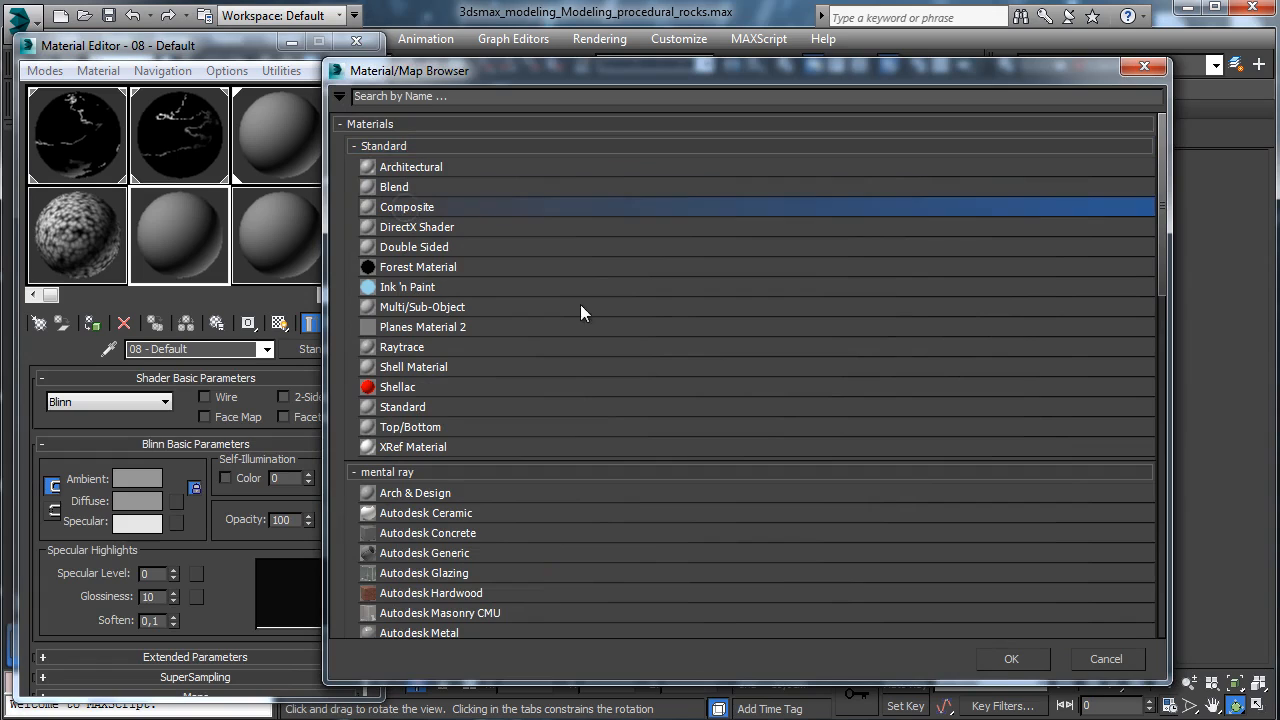
pyautogui.click(1008, 659)
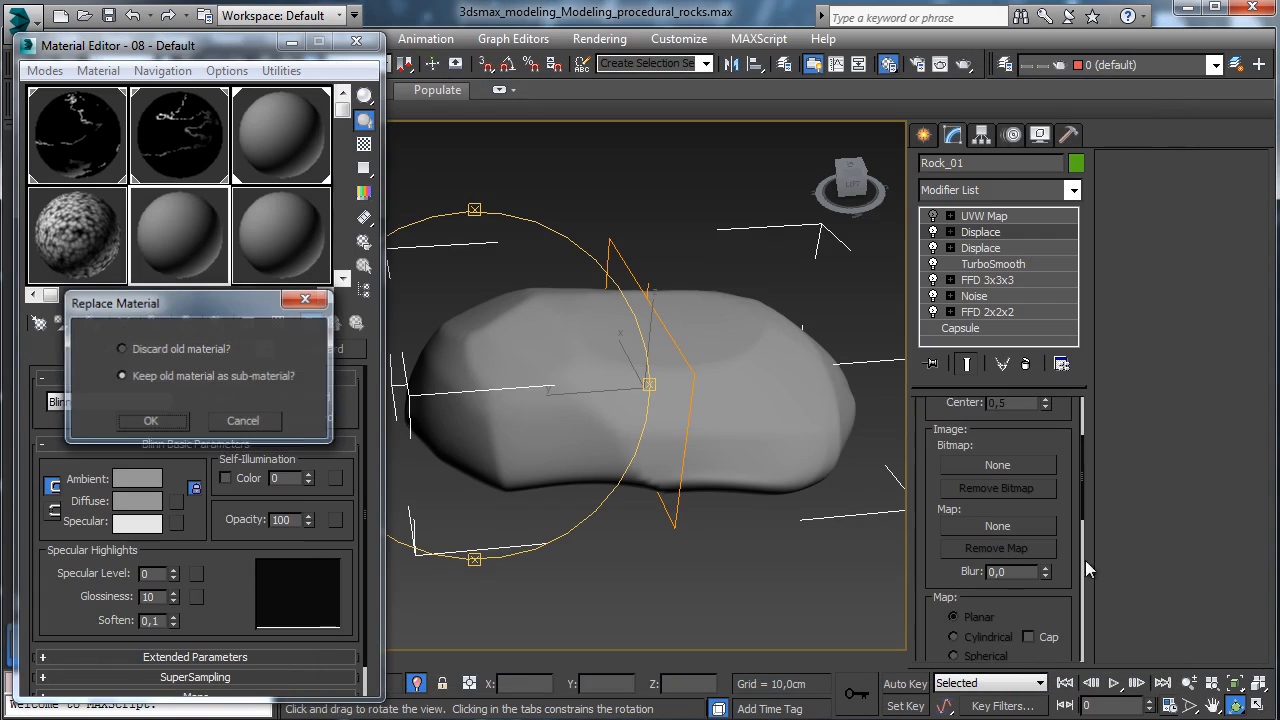
pyautogui.click(164, 422)
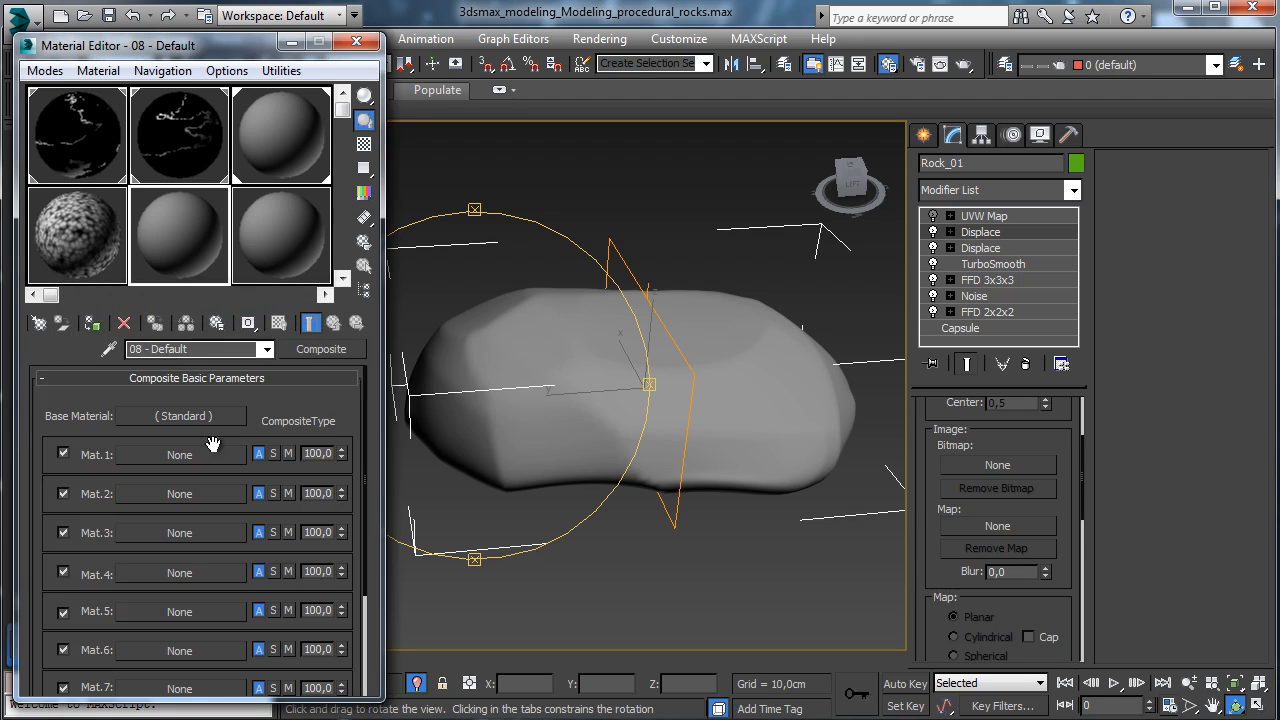
pyautogui.click(319, 349)
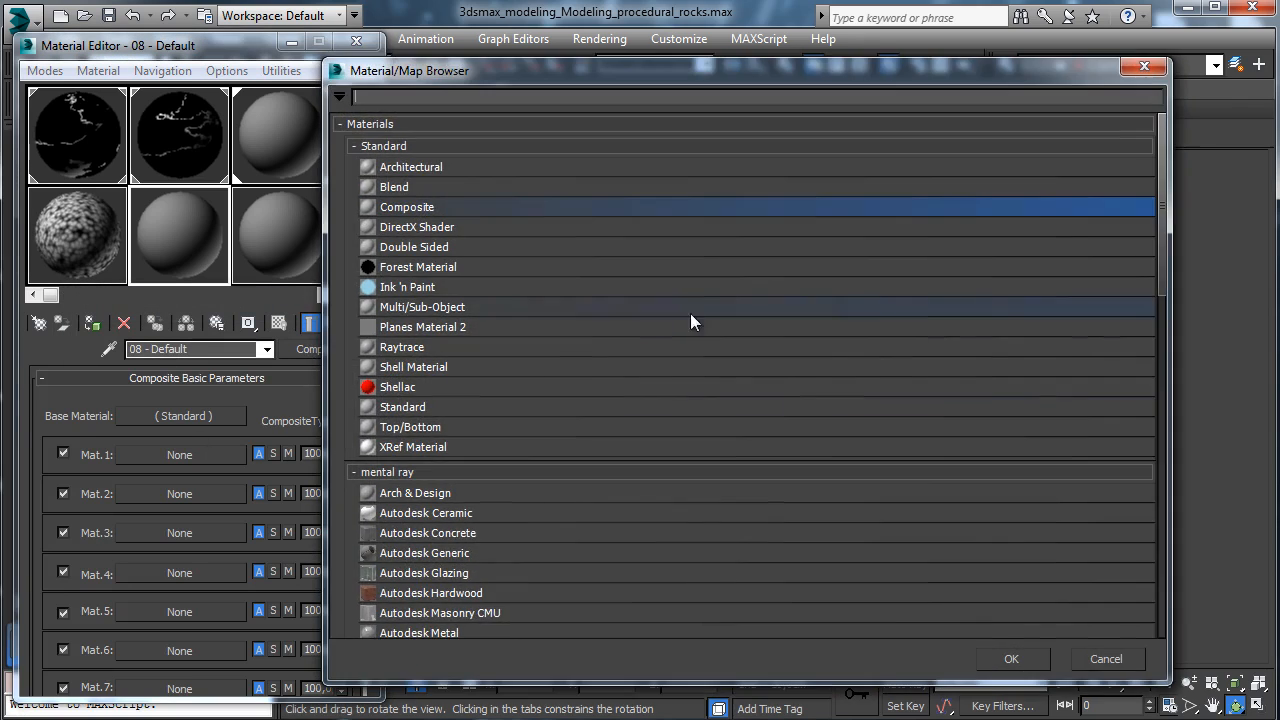
pyautogui.doubleClick(405, 407)
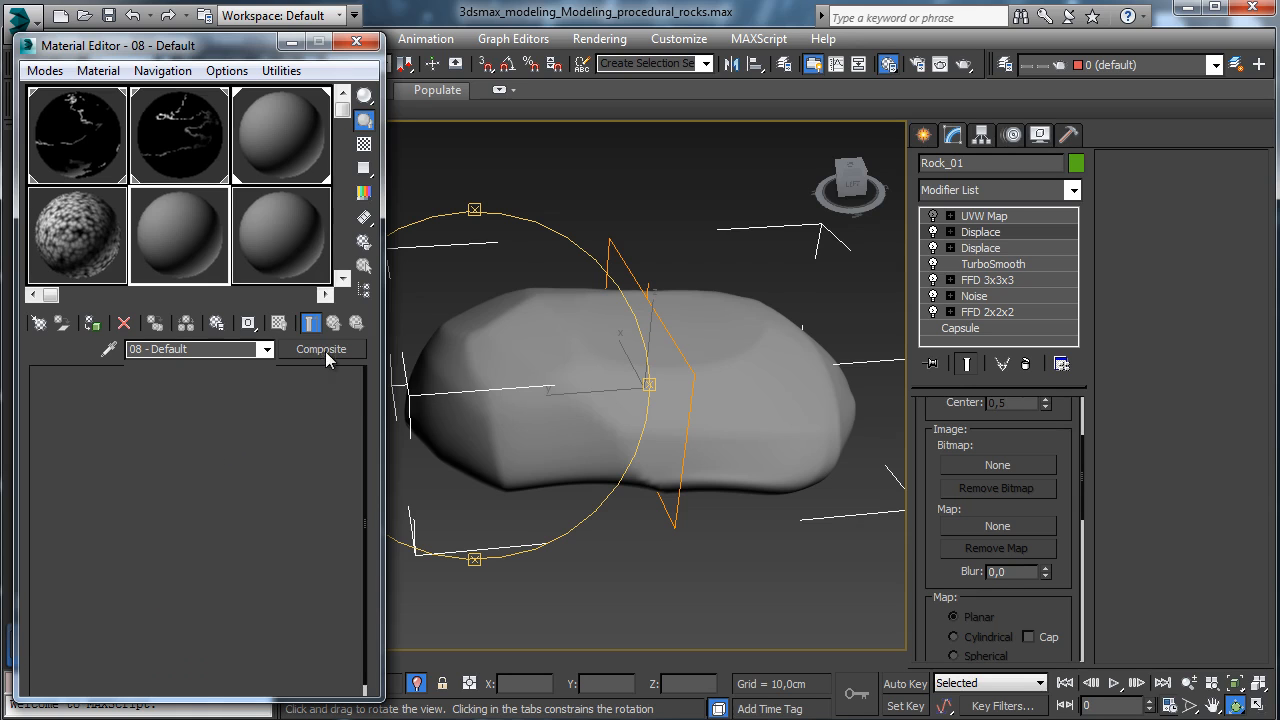
# - Assign a Composite map to the diffuse colour of the 08 - Default material and put a Noise map in its Layer 1
pyautogui.click(176, 500)
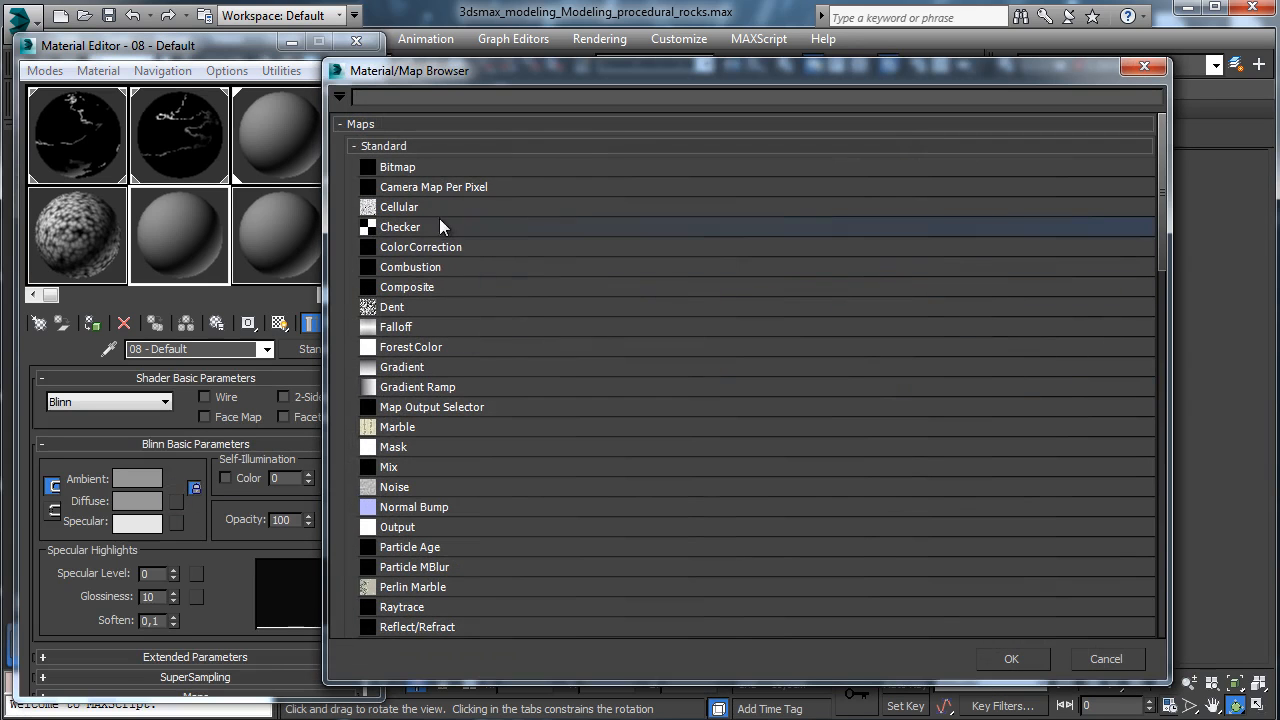
pyautogui.click(425, 288)
pyautogui.click(1035, 660)
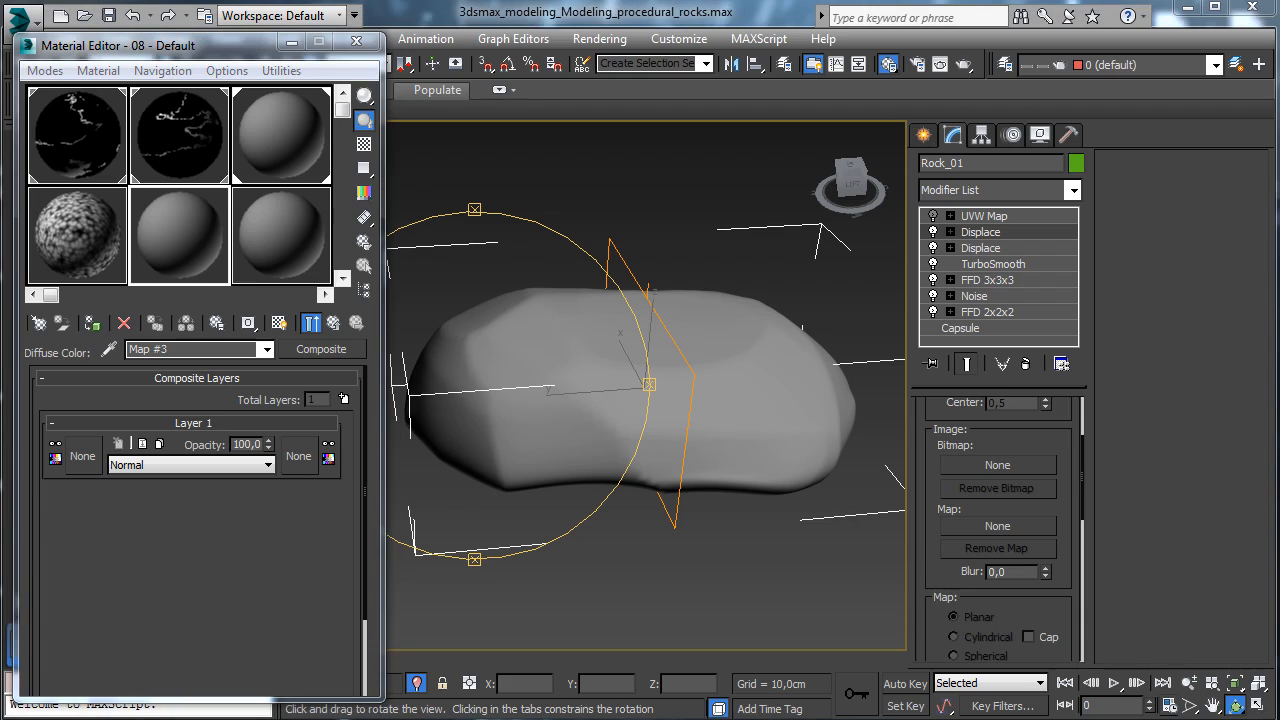
pyautogui.click(82, 456)
pyautogui.click(396, 487)
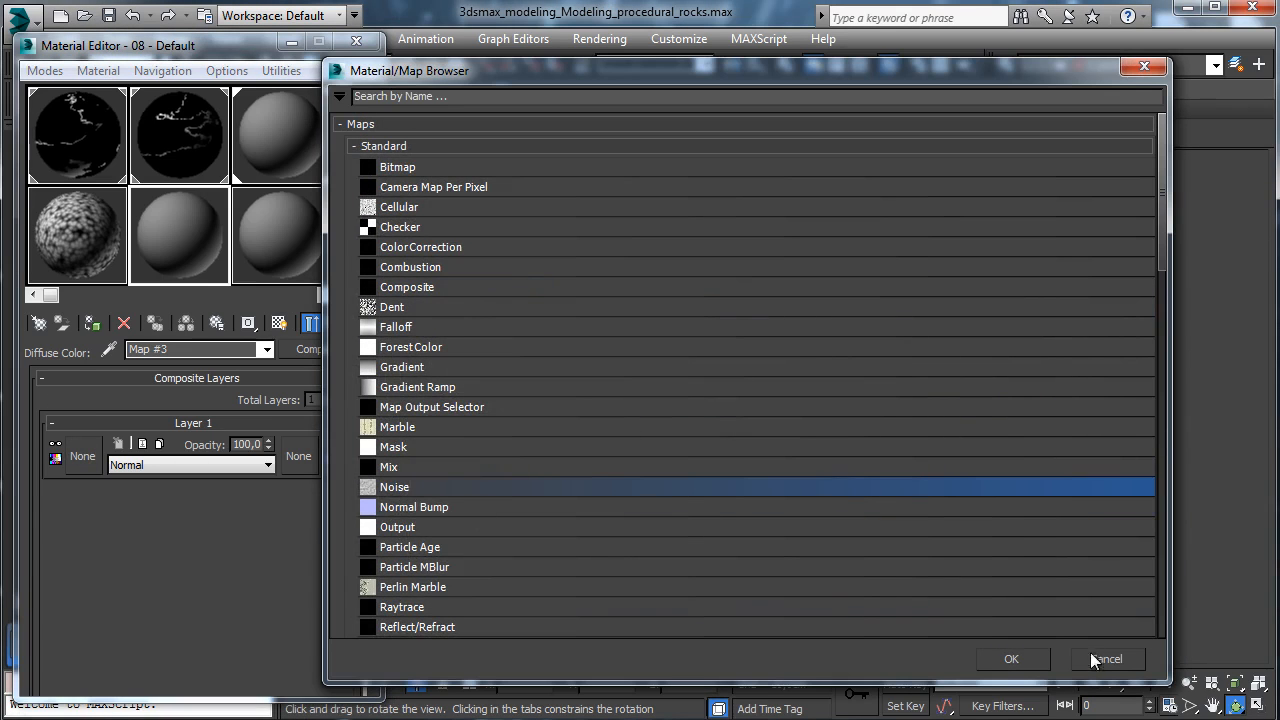
pyautogui.click(1038, 662)
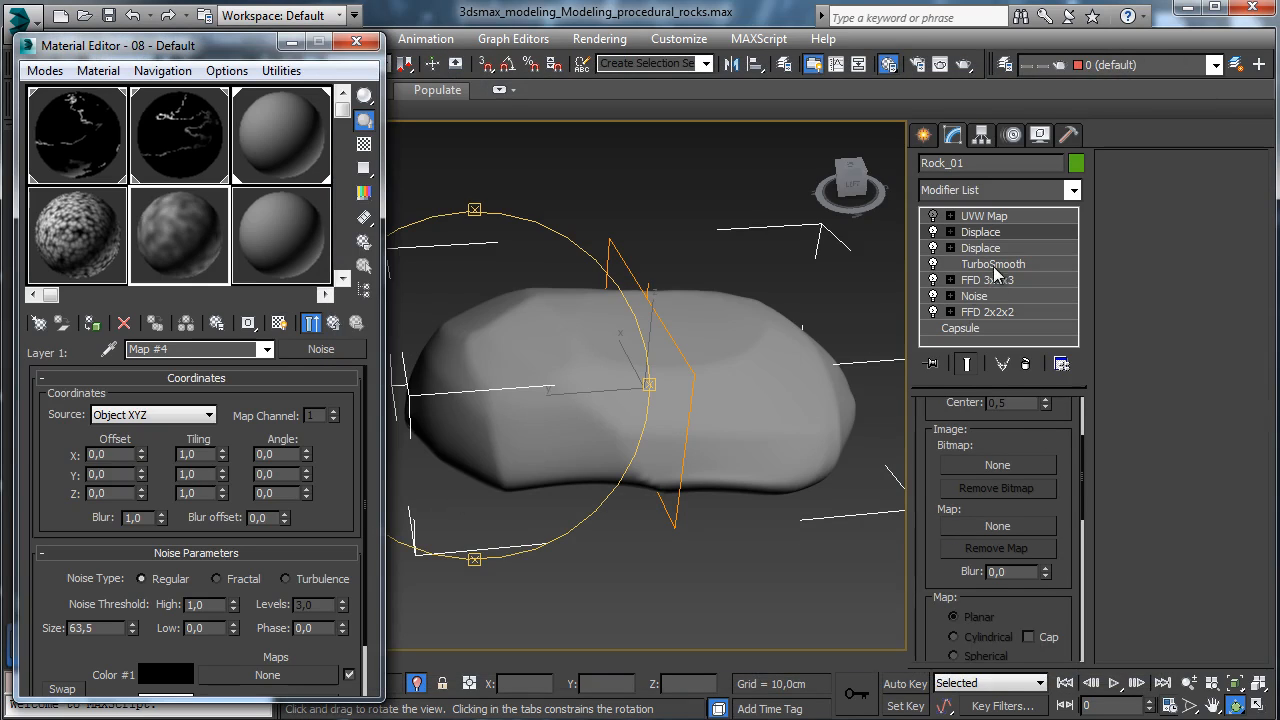
# - Return to the Composite map and place it in the second Displace modifier's map slot
pyautogui.click(332, 323)
pyautogui.moveTo(310, 355); pyautogui.dragTo(1000, 526)
pyautogui.click(590, 427)
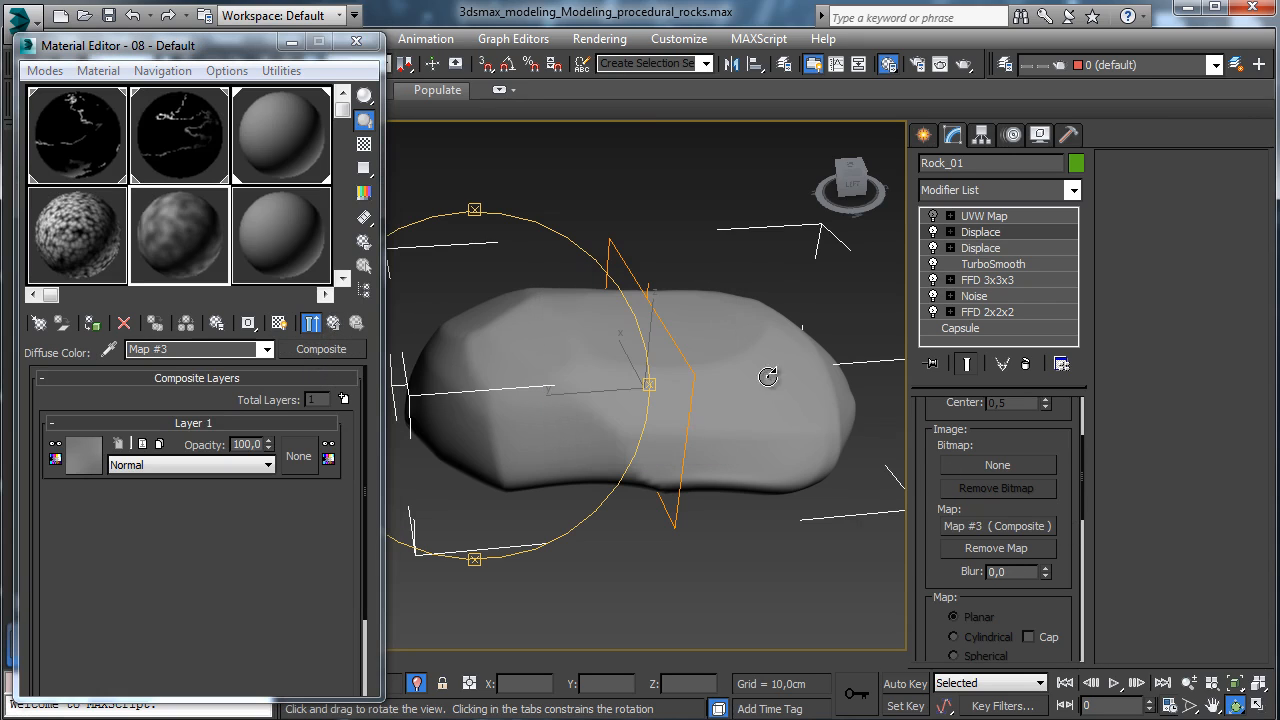
# - Set the second Displace modifier's strength to -6.4 cm and enable Luminance Center
pyautogui.scroll(3, 1058, 431)
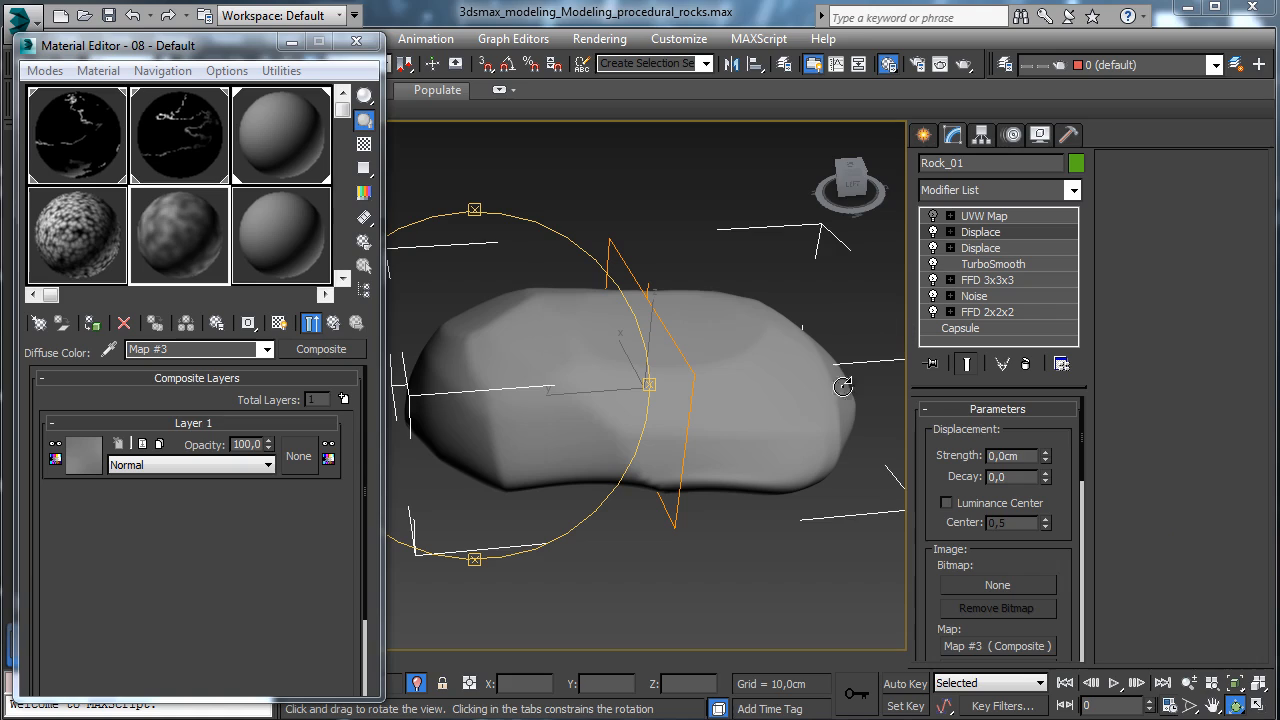
pyautogui.moveTo(1022, 456); pyautogui.dragTo(802, 399)
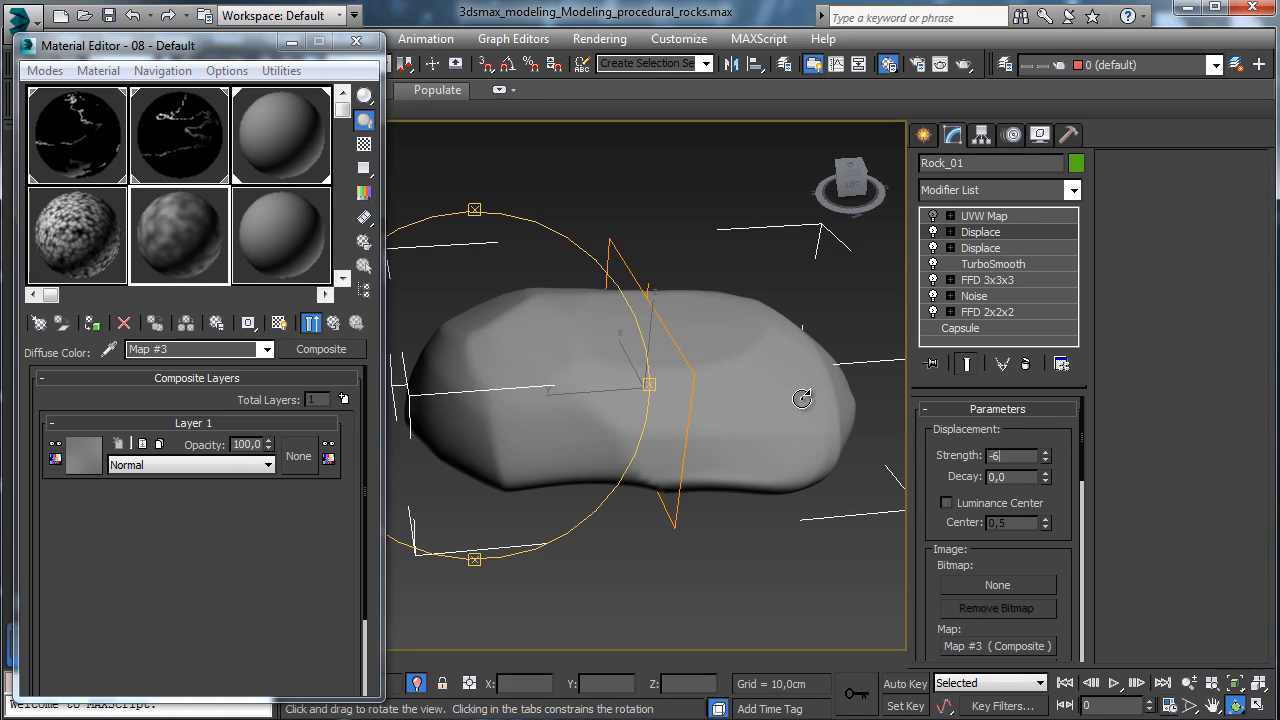
pyautogui.write('-6,4')
pyautogui.press('Return')
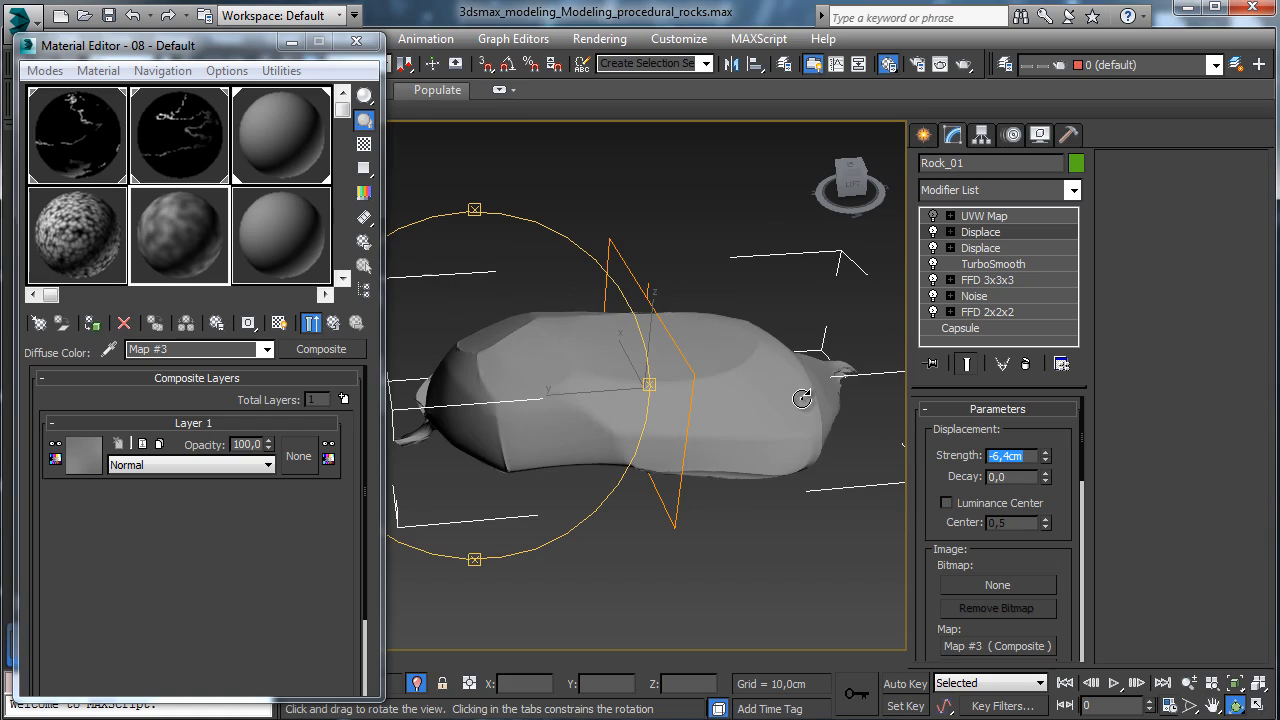
pyautogui.click(1012, 507)
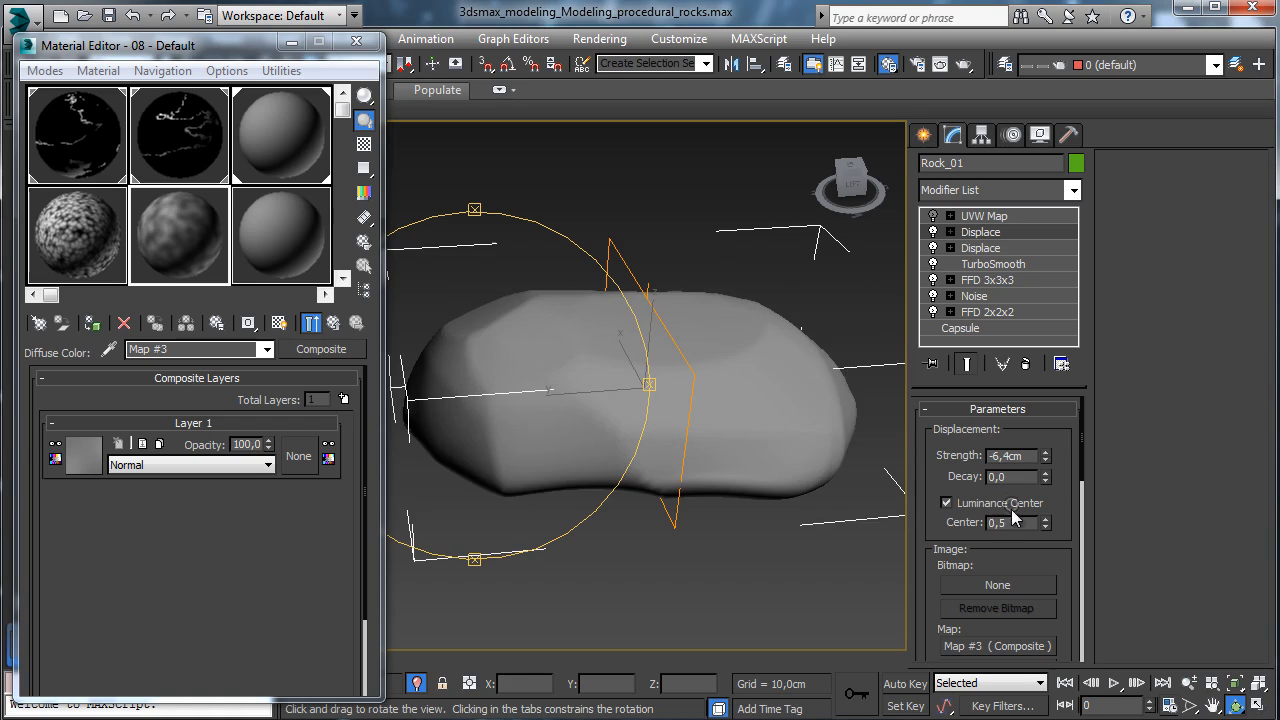
# - Set the second Displace modifier's map blur to 0.75
pyautogui.moveTo(1062, 553); pyautogui.dragTo(1060, 478)
pyautogui.moveTo(1043, 615); pyautogui.dragTo(1044, 585)
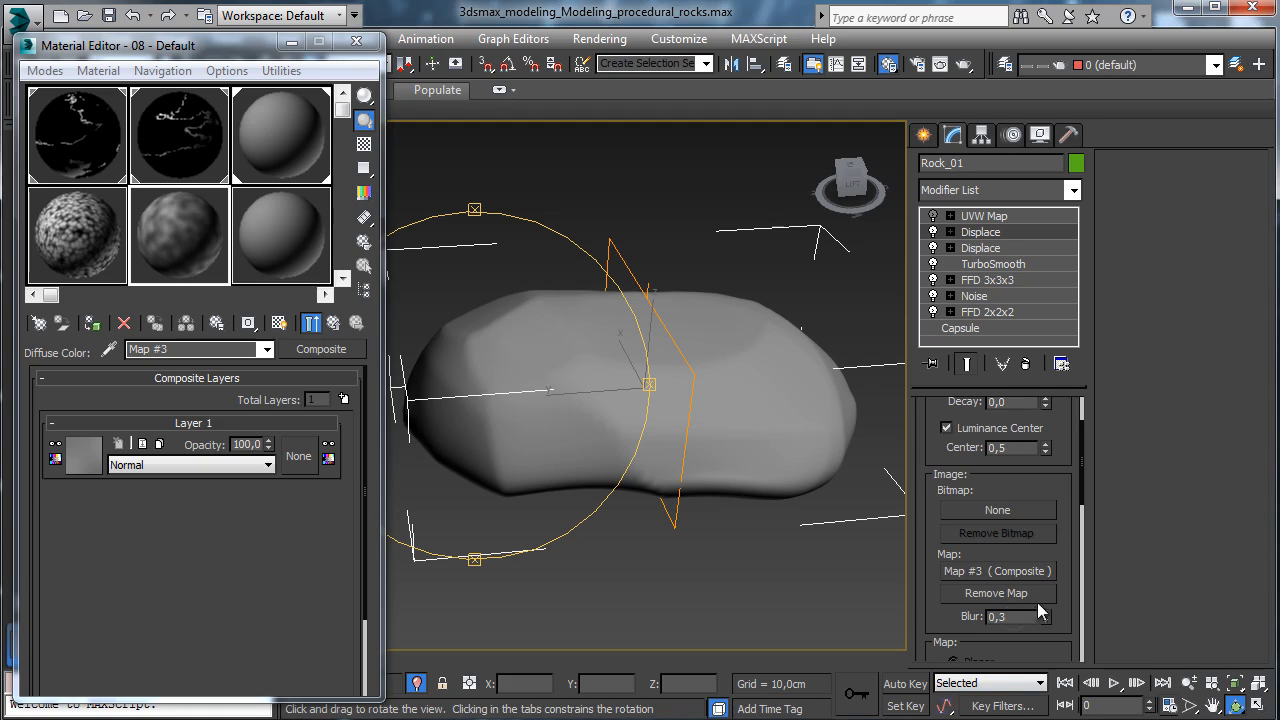
pyautogui.press('BackSpace')
pyautogui.write('75')
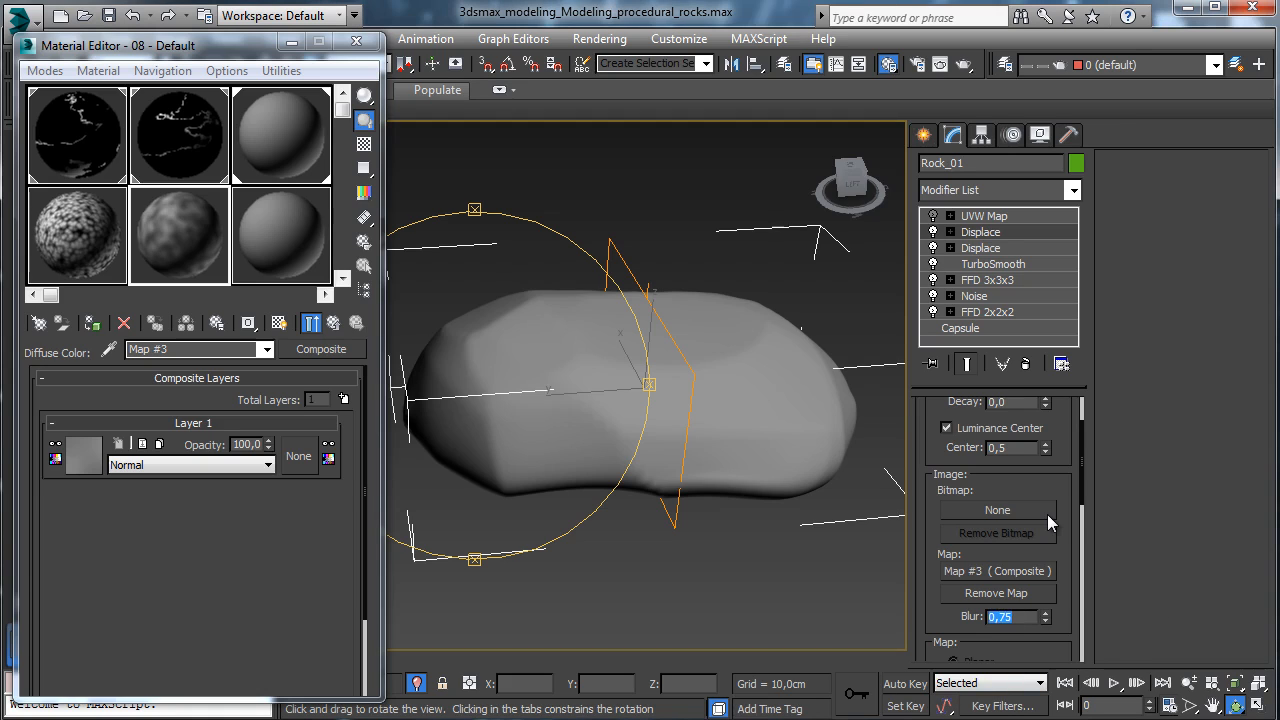
pyautogui.moveTo(992, 513)
pyautogui.mouseDown()
pyautogui.moveTo(990, 590)
pyautogui.moveTo(1006, 249)
pyautogui.moveTo(1034, 249)
pyautogui.moveTo(1005, 530)
pyautogui.mouseUp()
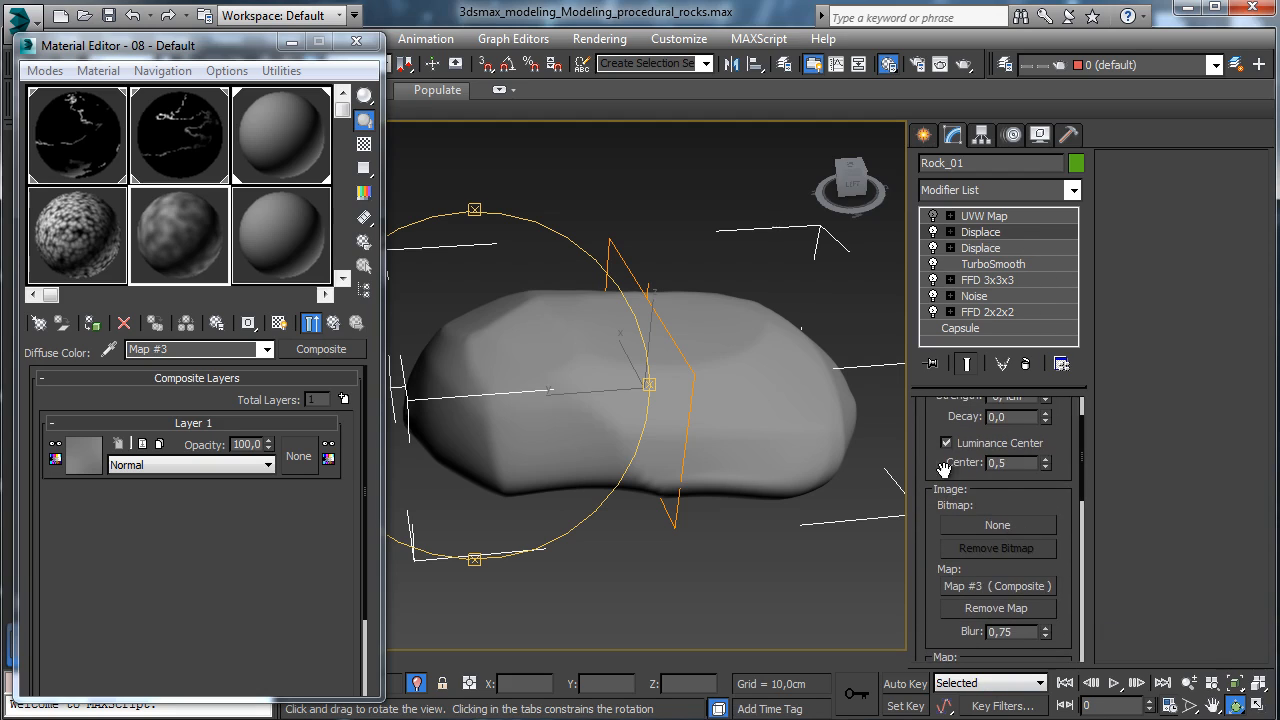
# - In the Composite's Layer 1 Noise map, set the size to 43, low threshold to 0.22 and high threshold to 0.67
pyautogui.click(90, 465)
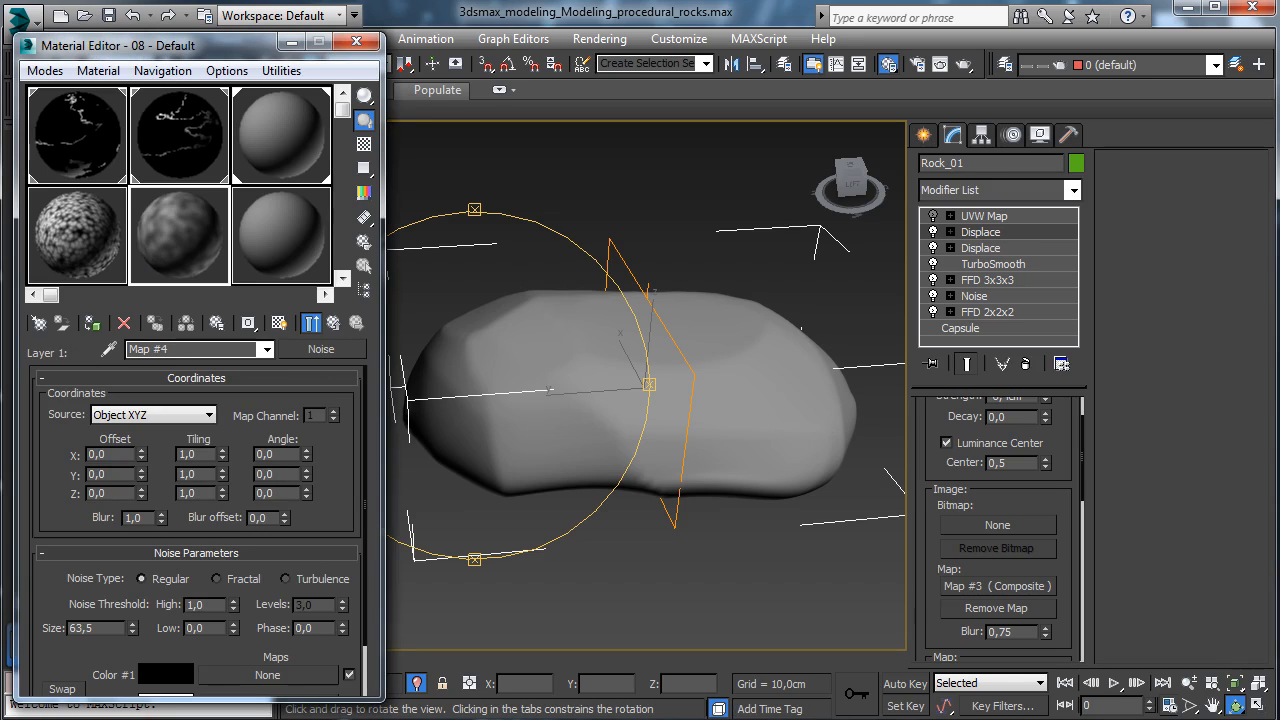
pyautogui.doubleClick(100, 628)
pyautogui.write('43')
pyautogui.press('Return')
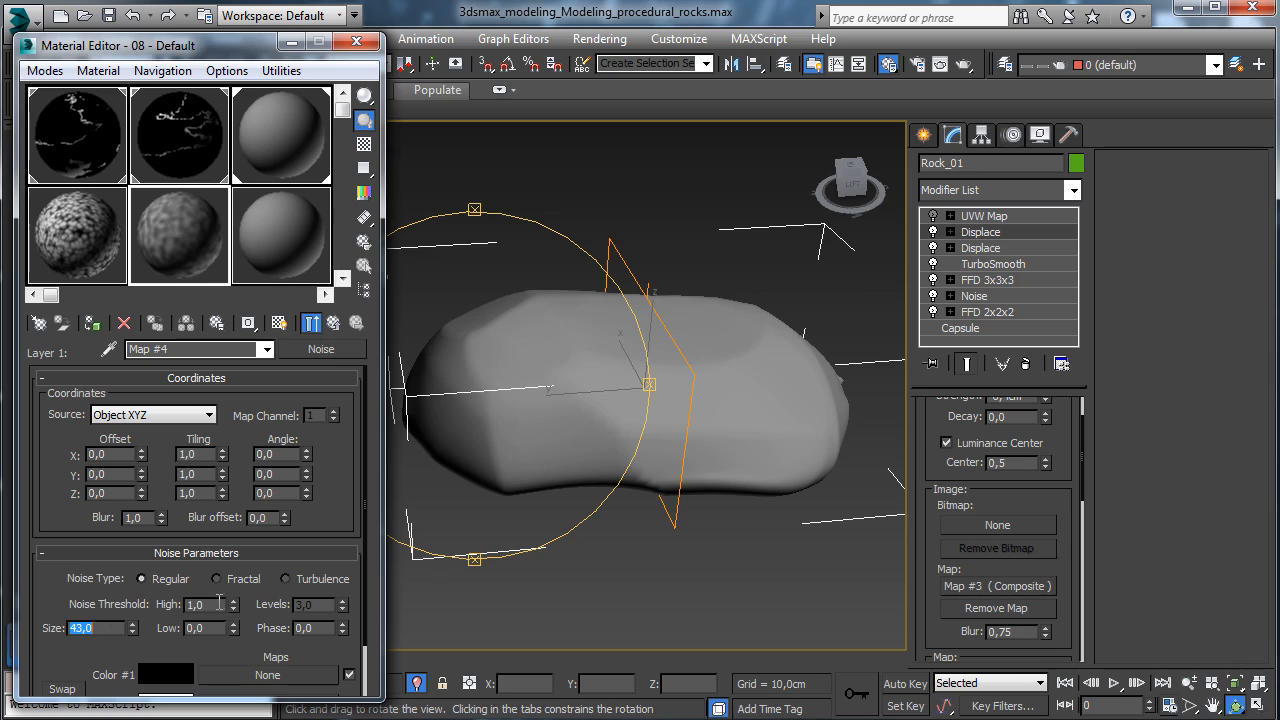
pyautogui.click(311, 323)
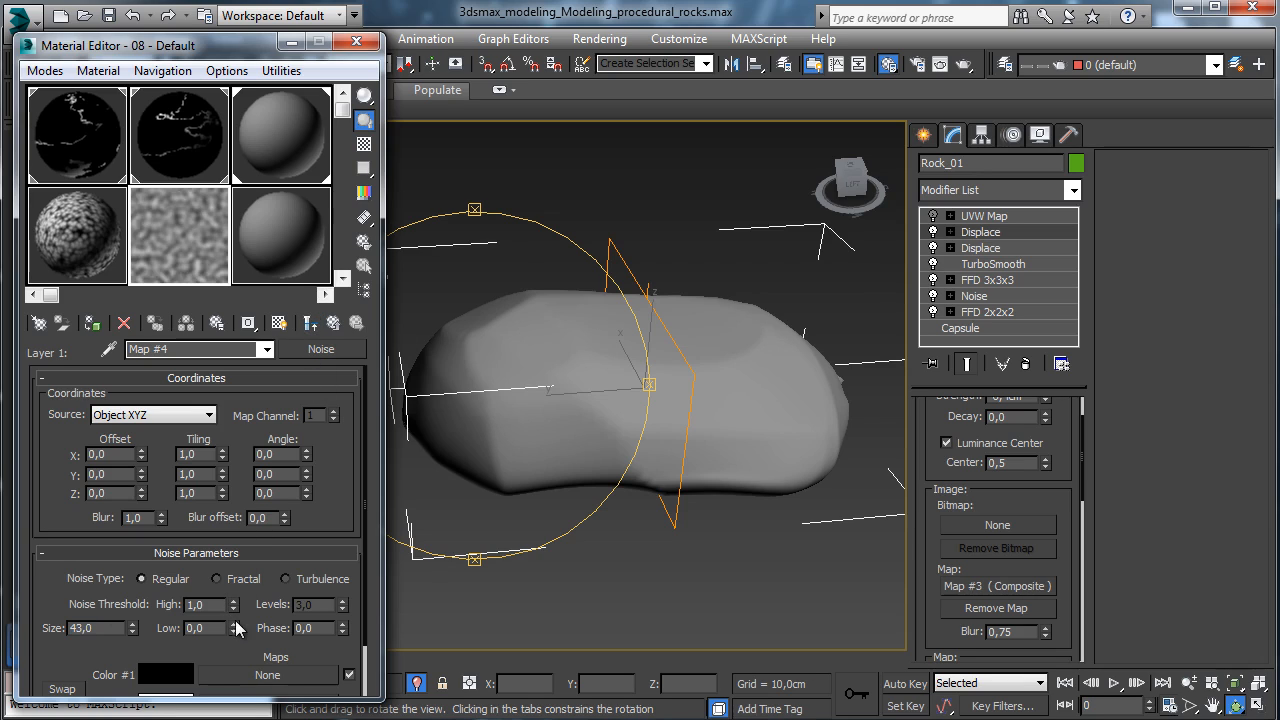
pyautogui.moveTo(232, 631); pyautogui.dragTo(233, 585)
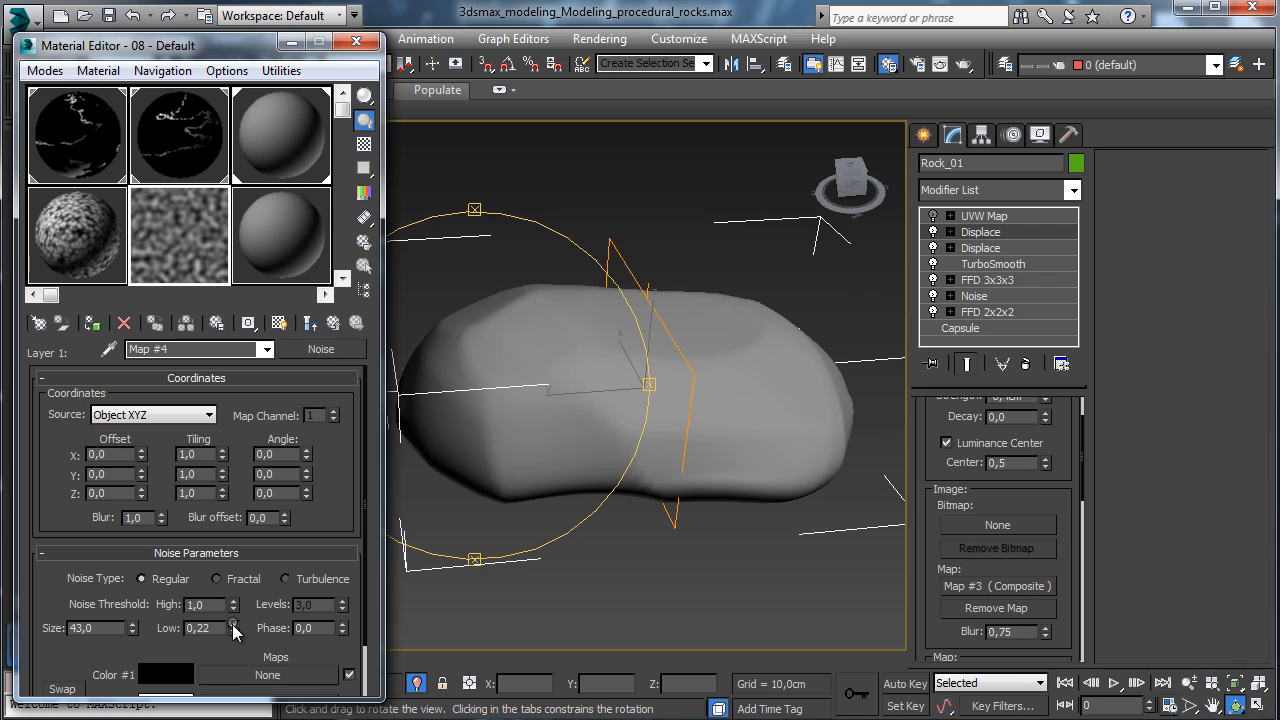
pyautogui.moveTo(233, 605); pyautogui.dragTo(236, 670)
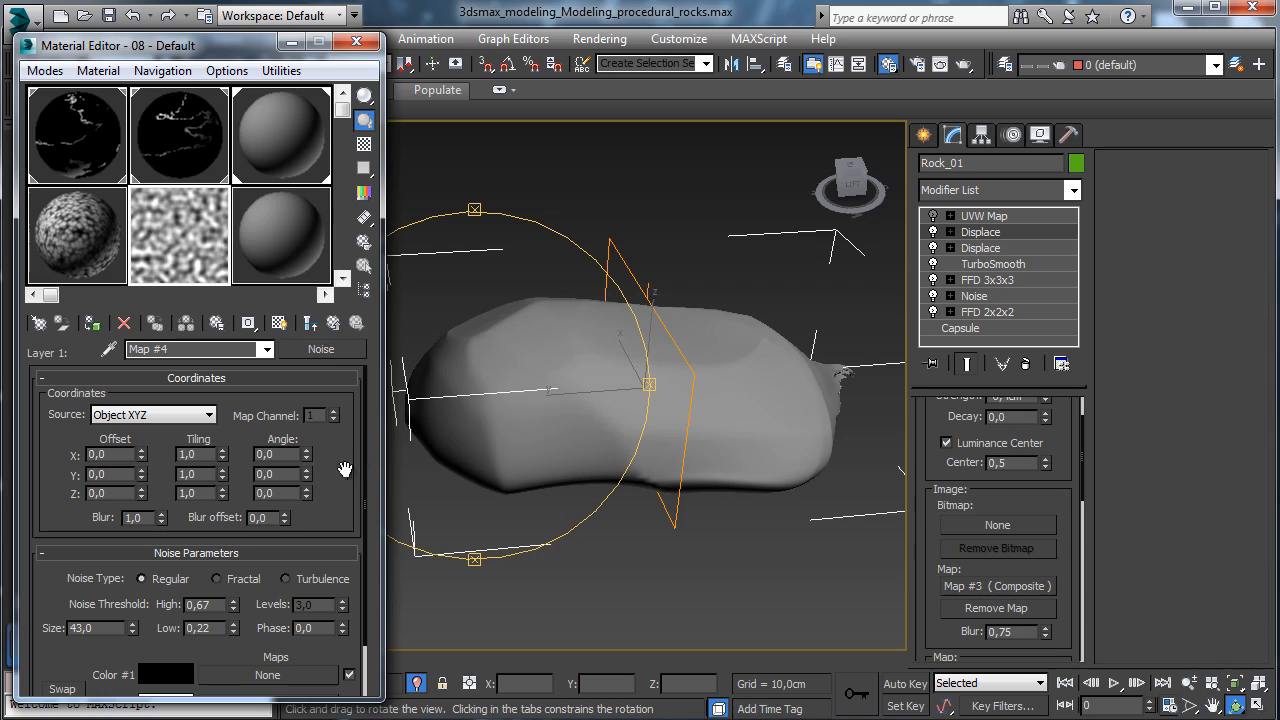
# - Switch the Layer 1 Noise map to the Fractal type and set its levels to 7
pyautogui.click(236, 579)
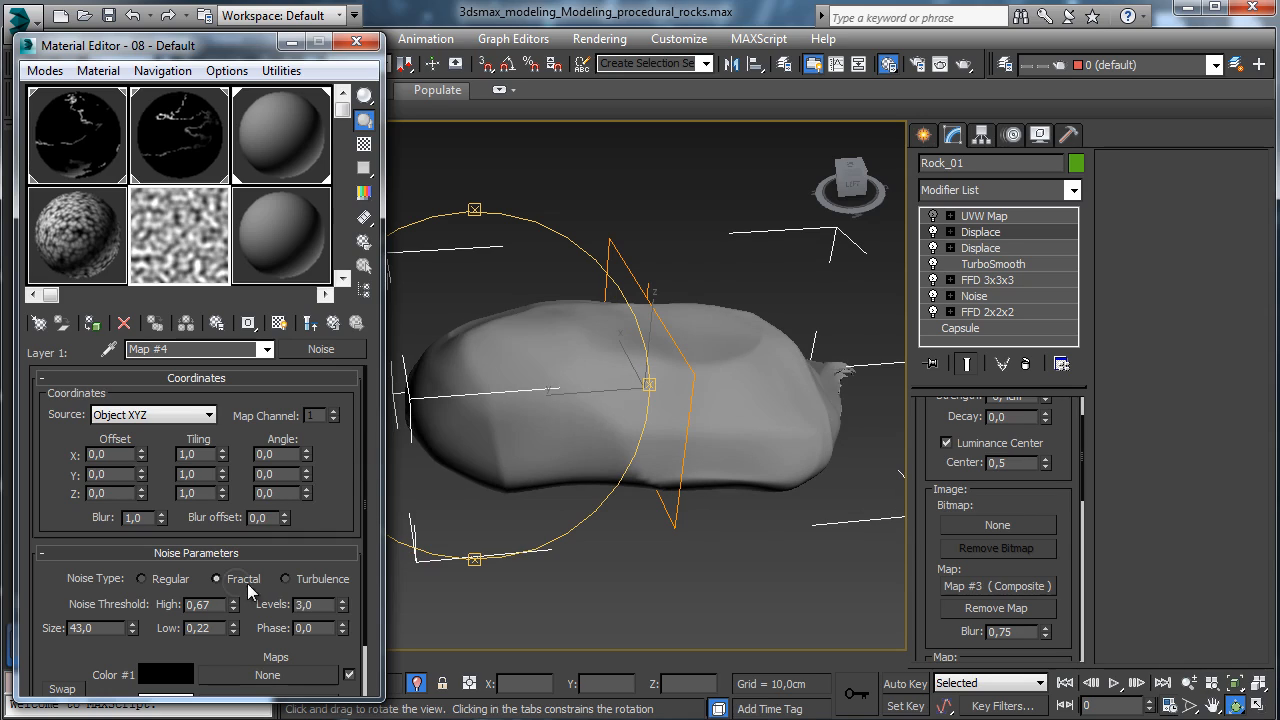
pyautogui.doubleClick(325, 608)
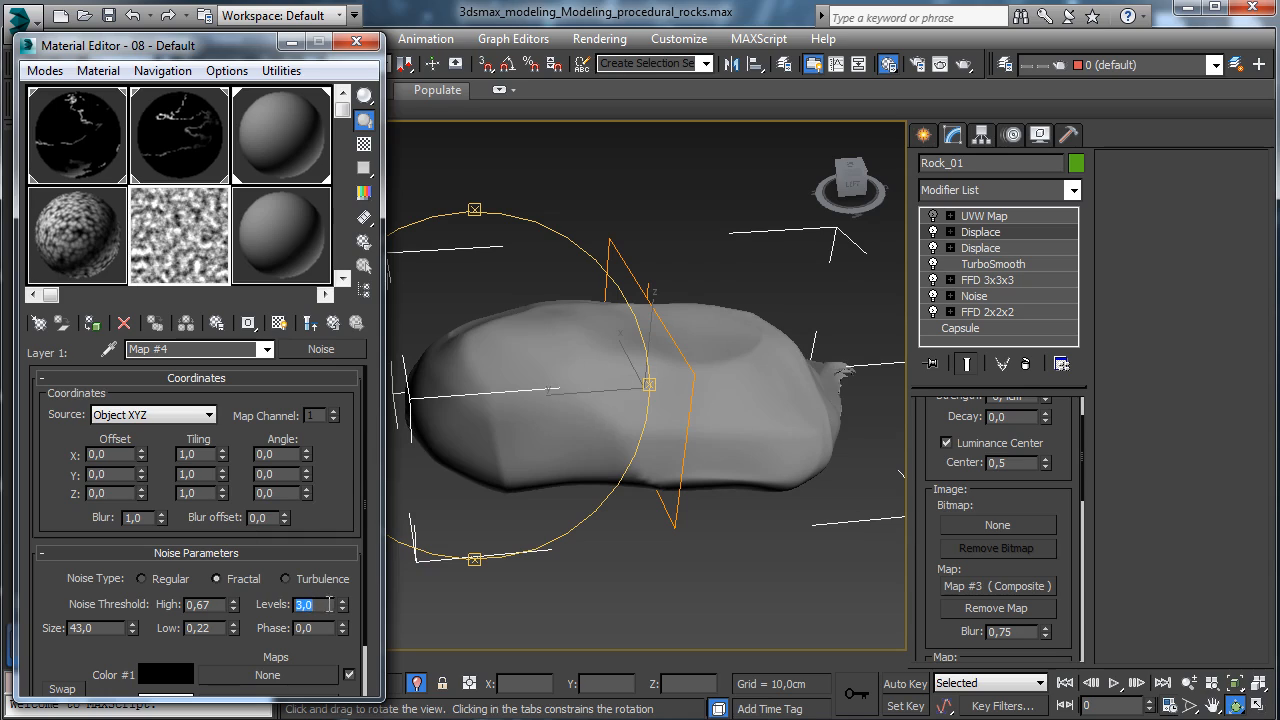
pyautogui.write('7')
pyautogui.press('Return')
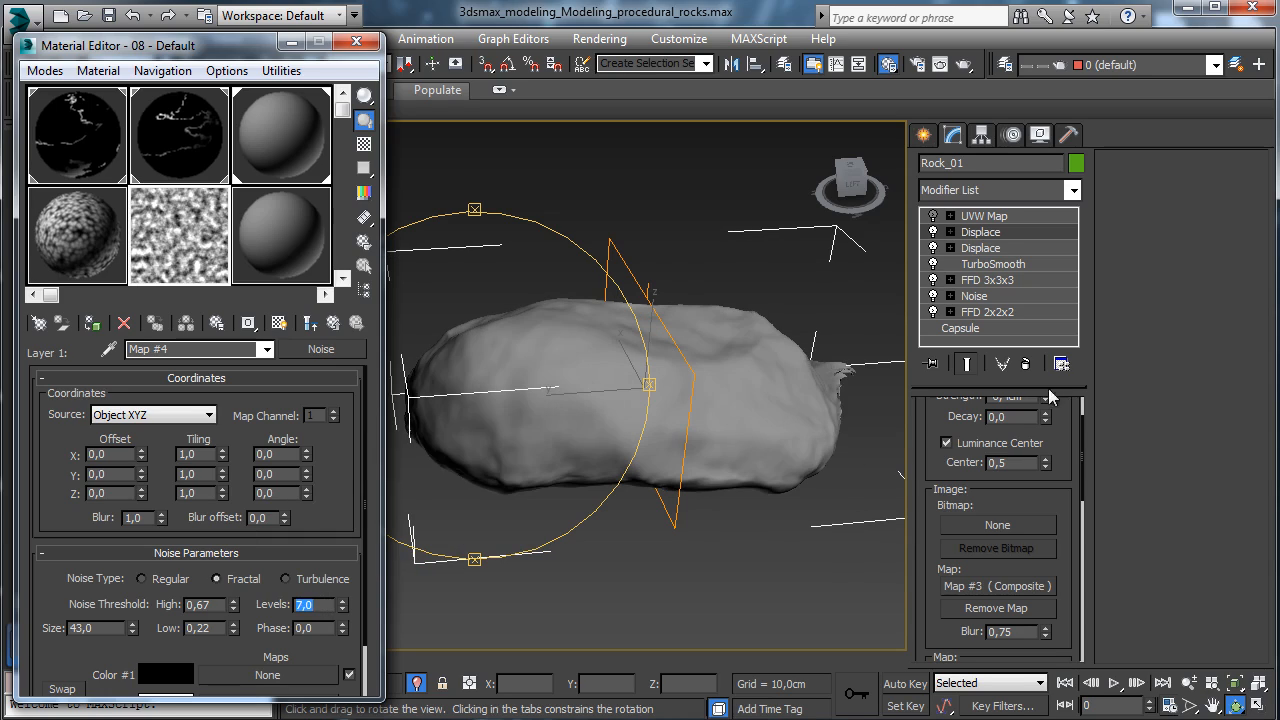
# - Raise the FFD 3x3x3 control point beside the torn, spiky end of Rock_01 along Z
pyautogui.moveTo(617, 423)
pyautogui.mouseDown()
pyautogui.moveTo(571, 449)
pyautogui.moveTo(440, 377)
pyautogui.moveTo(498, 424)
pyautogui.moveTo(600, 424)
pyautogui.mouseUp()
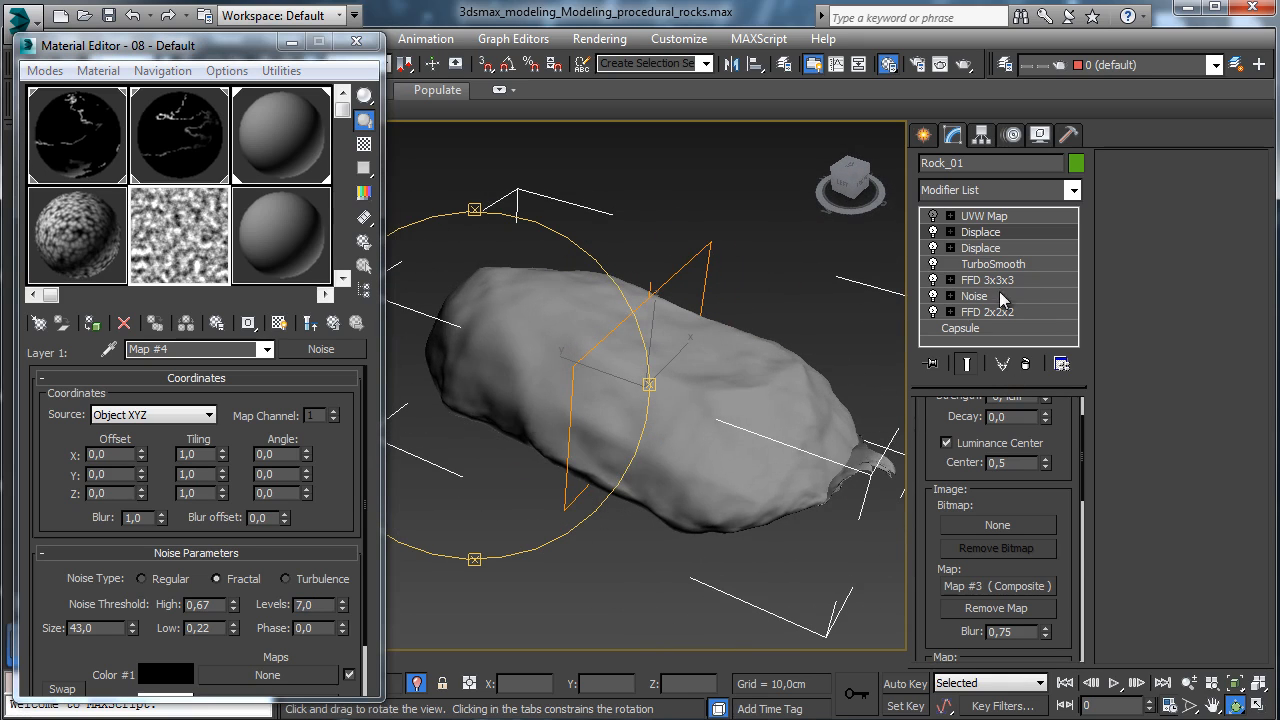
pyautogui.click(933, 280)
pyautogui.click(930, 280)
pyautogui.click(982, 283)
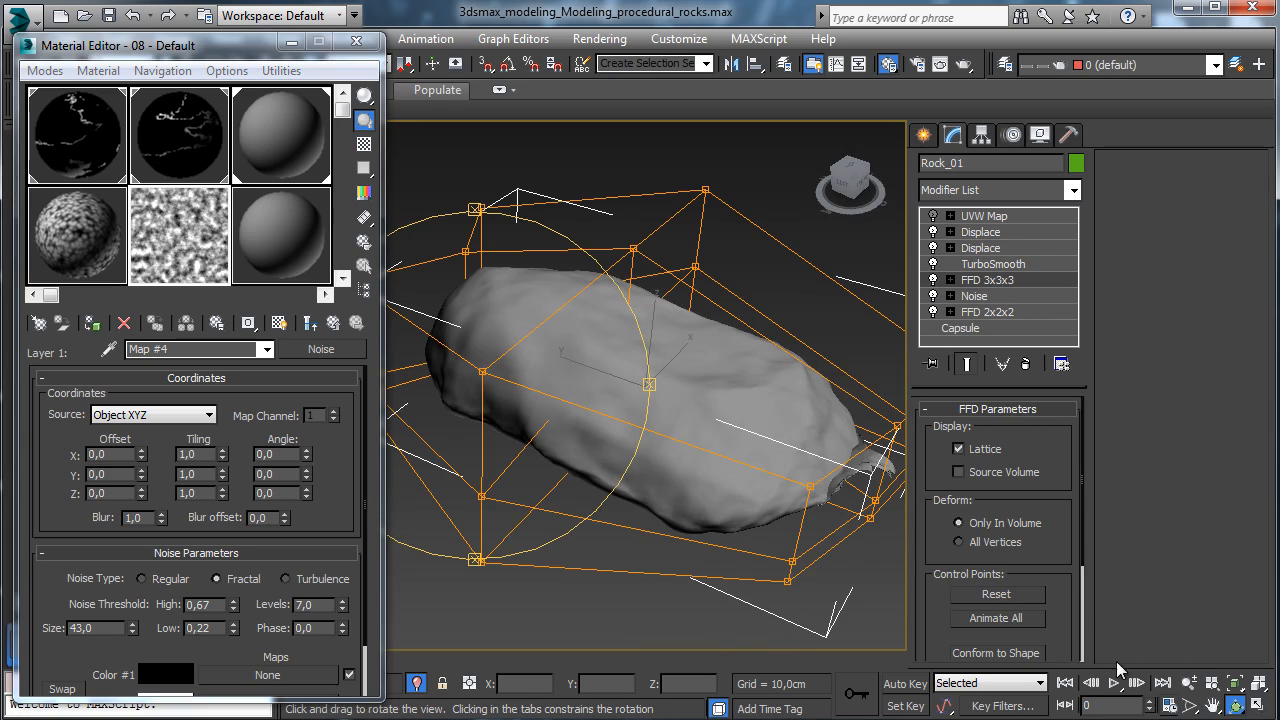
pyautogui.moveTo(672, 449); pyautogui.dragTo(630, 375)
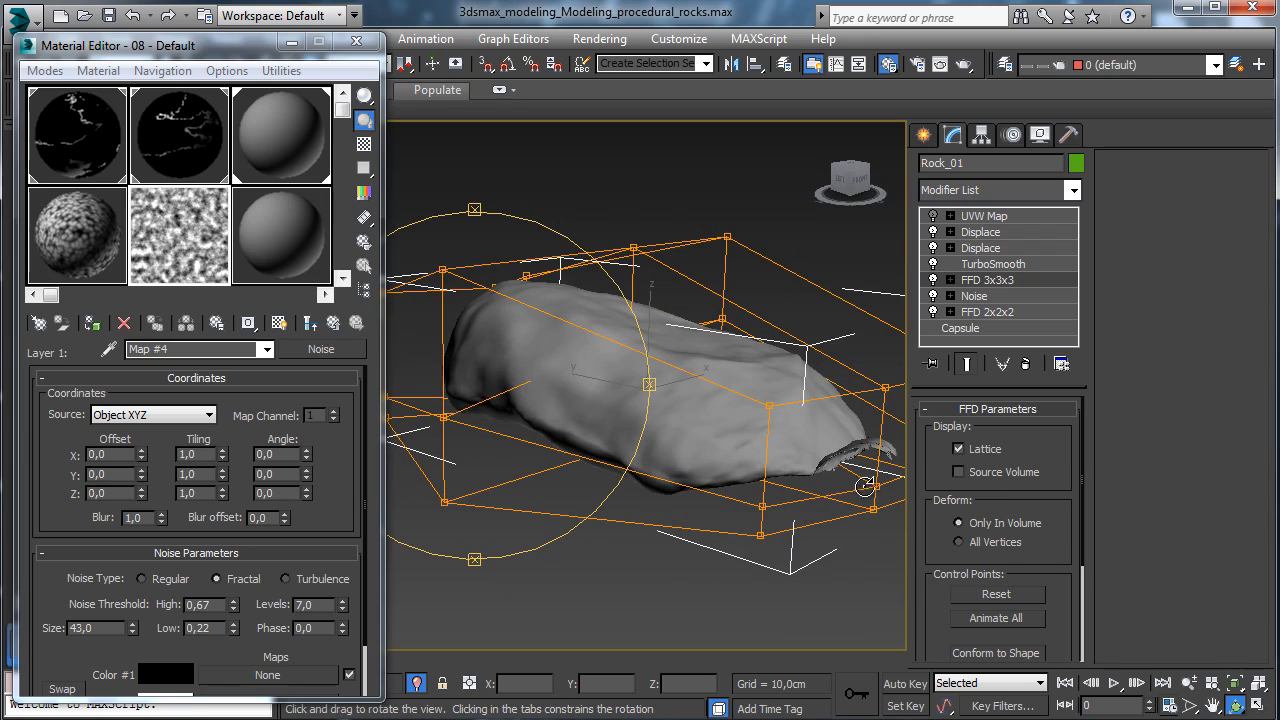
pyautogui.click(291, 43)
pyautogui.press('w')
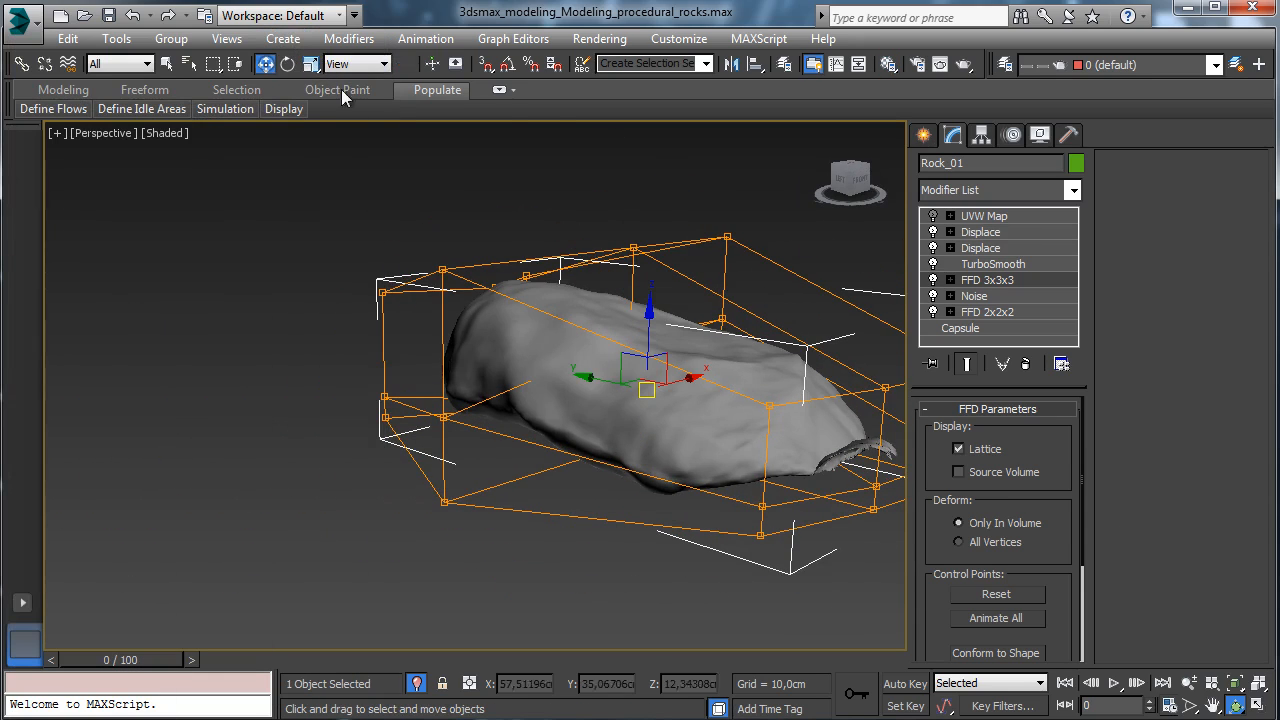
pyautogui.click(950, 280)
pyautogui.click(874, 487)
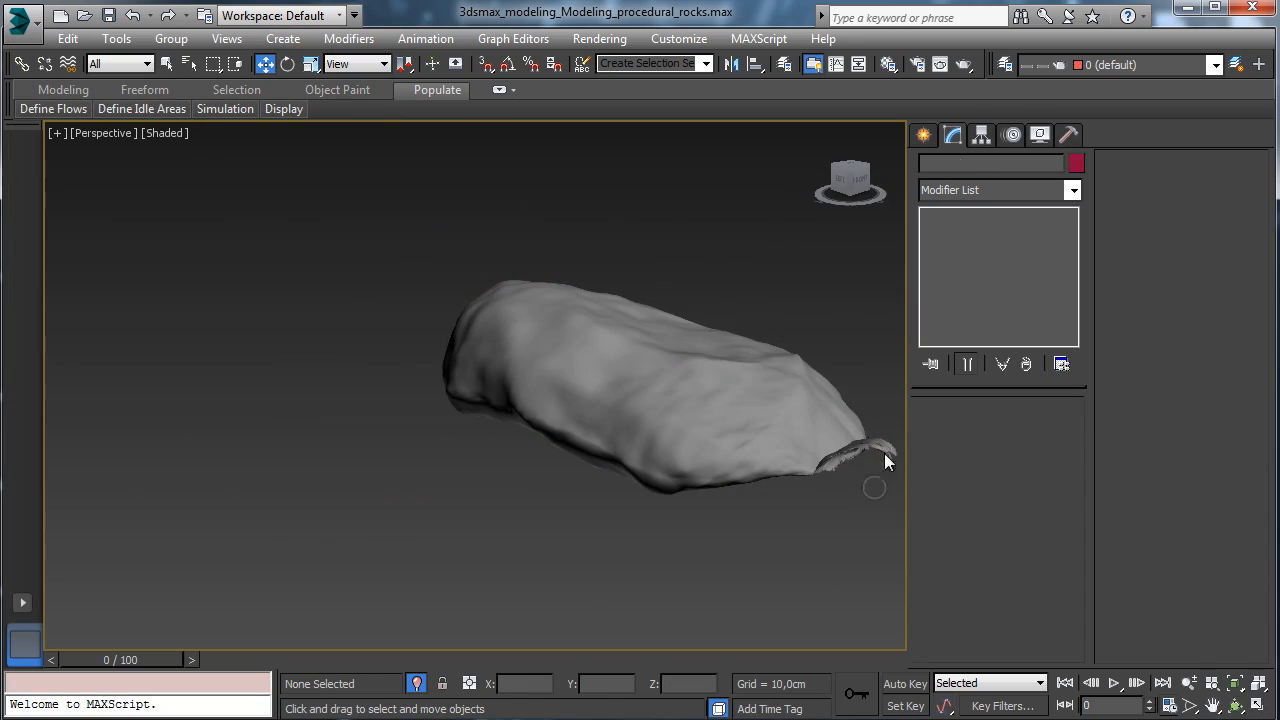
pyautogui.click(875, 445)
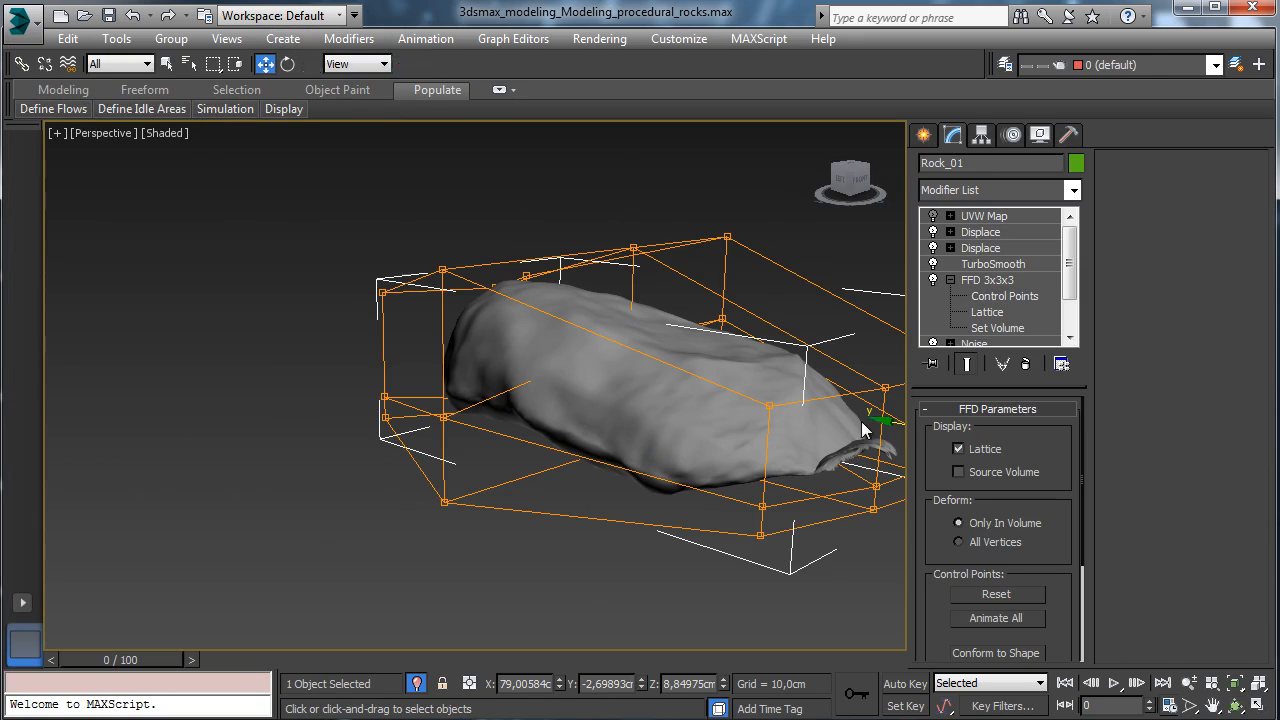
pyautogui.click(874, 487)
pyautogui.moveTo(882, 422); pyautogui.dragTo(889, 374)
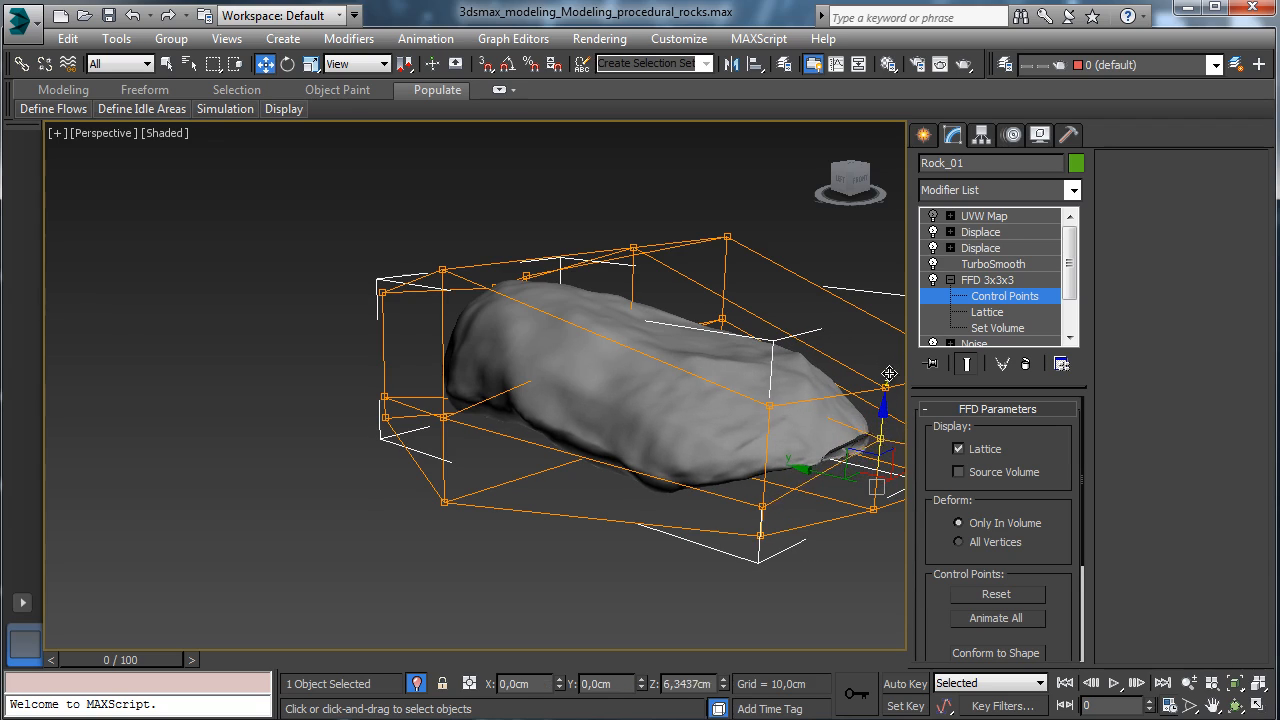
# - Raise the middle control point on the outer corner of the FFD lattice at the rock's formerly spiky end
pyautogui.click(763, 508)
pyautogui.moveTo(769, 430); pyautogui.dragTo(552, 404)
pyautogui.click(1213, 705)
pyautogui.click(264, 64)
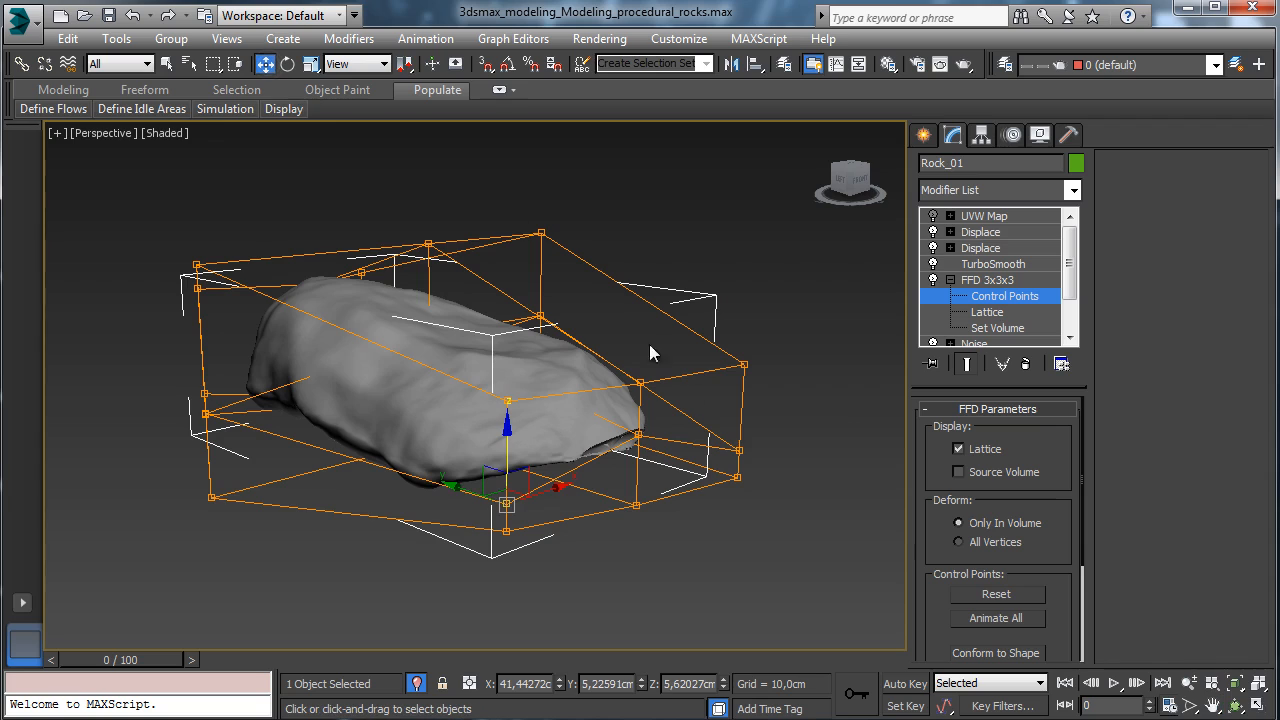
pyautogui.click(740, 451)
pyautogui.moveTo(741, 405); pyautogui.dragTo(751, 366)
# - Nudge the bottom control point of the same FFD lattice corner vertically, check the rock from other sides and leave control point editing
pyautogui.click(737, 477)
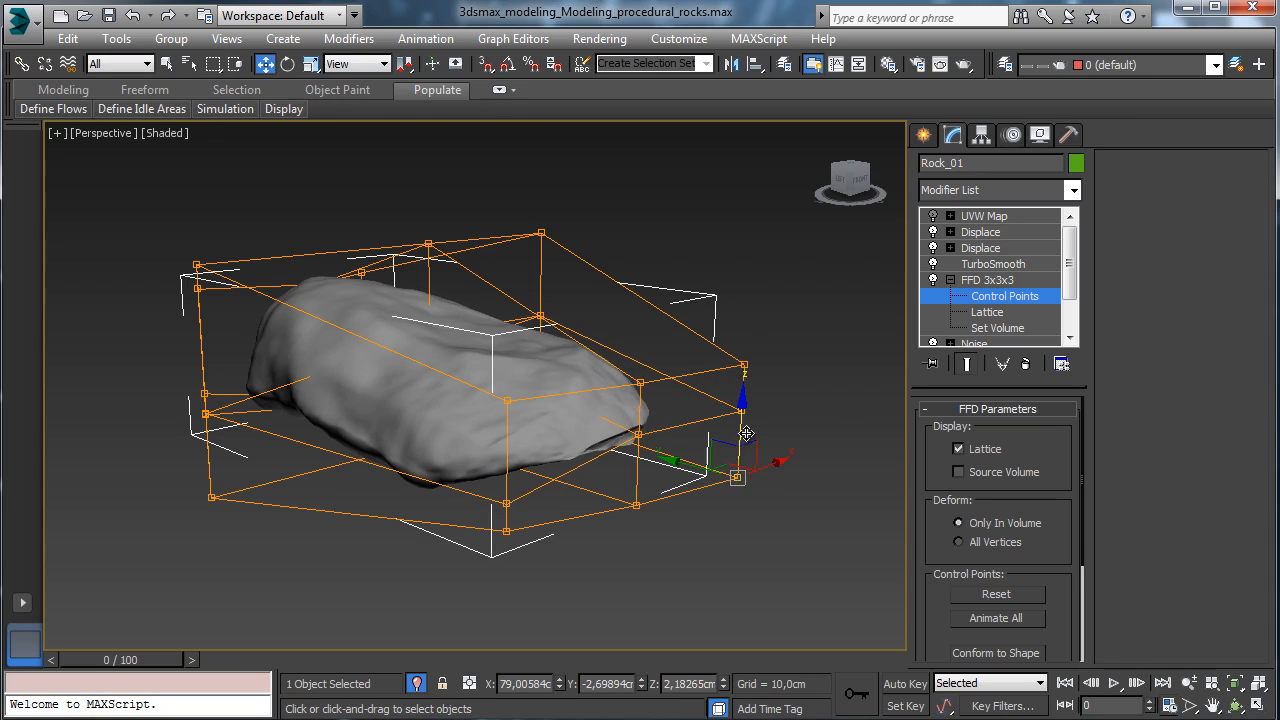
pyautogui.click(743, 443)
pyautogui.click(736, 477)
pyautogui.moveTo(740, 432); pyautogui.dragTo(740, 429)
pyautogui.click(1236, 706)
pyautogui.moveTo(749, 529); pyautogui.dragTo(585, 461)
pyautogui.click(1212, 706)
pyautogui.moveTo(452, 460); pyautogui.dragTo(725, 418)
pyautogui.click(989, 300)
# - Return to the upper Displace modifier's Composite map and add a Layer 2 containing a Noise map
pyautogui.click(983, 234)
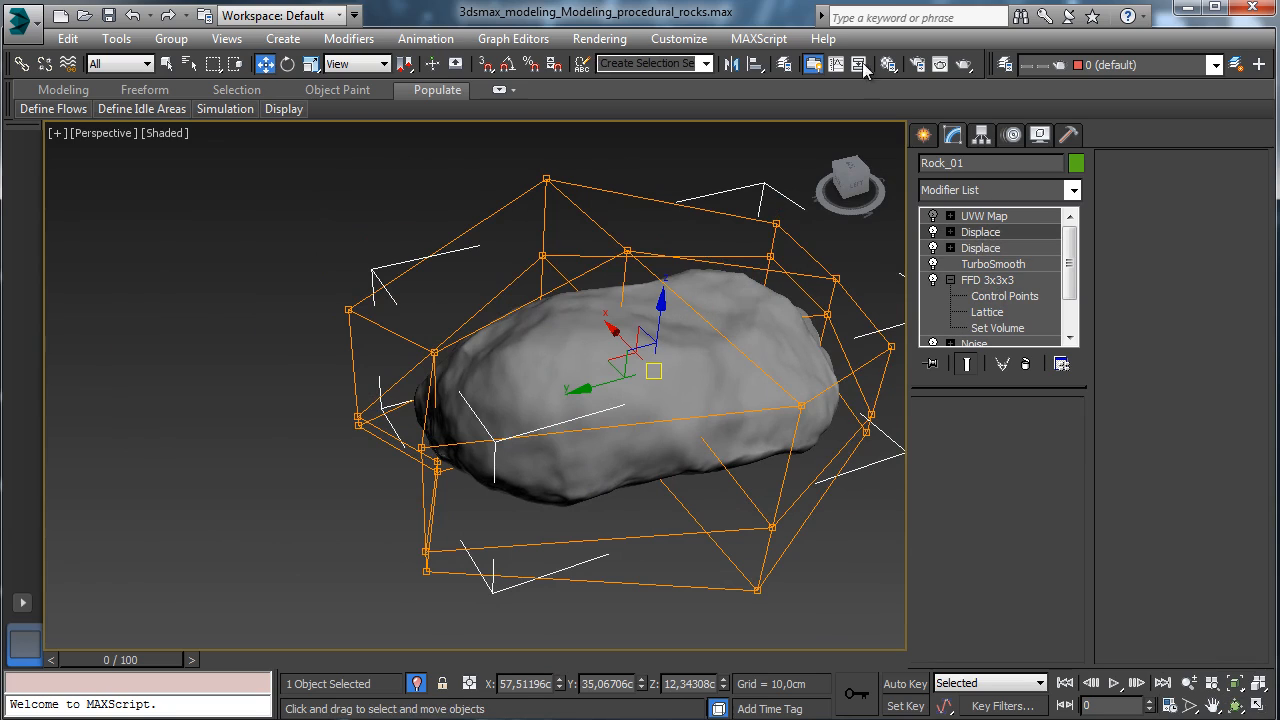
pyautogui.click(886, 63)
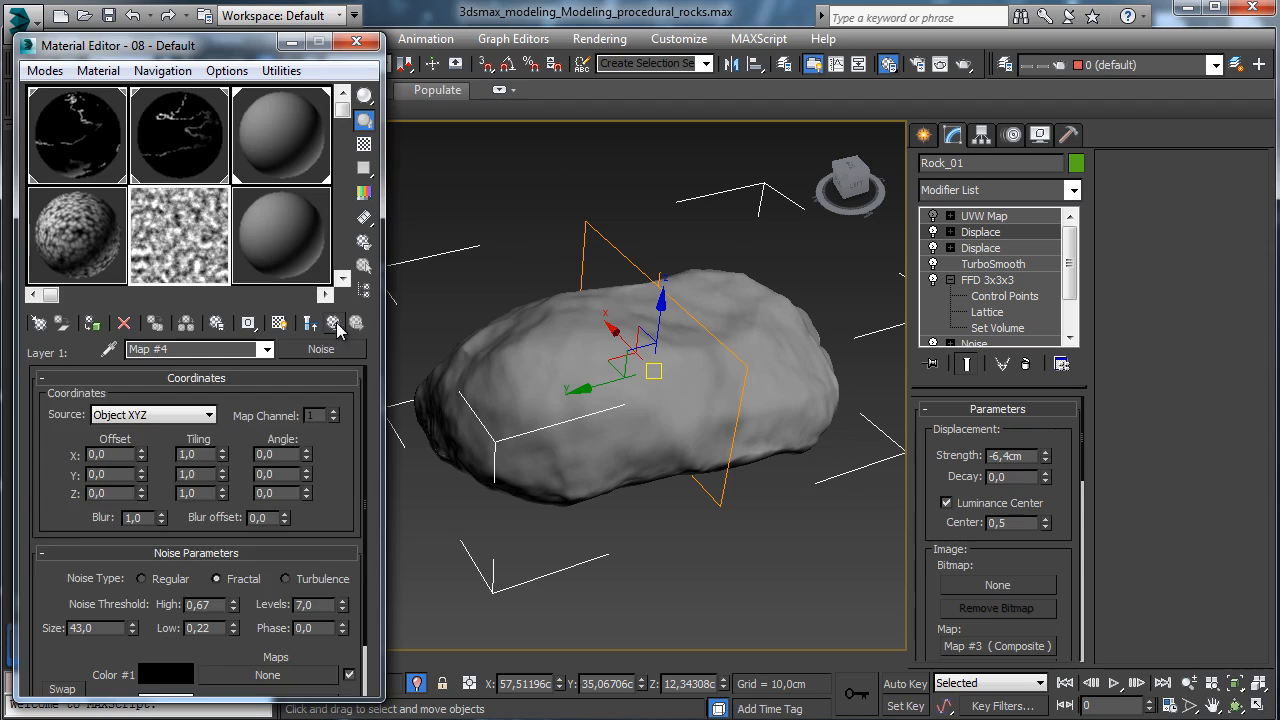
pyautogui.click(309, 322)
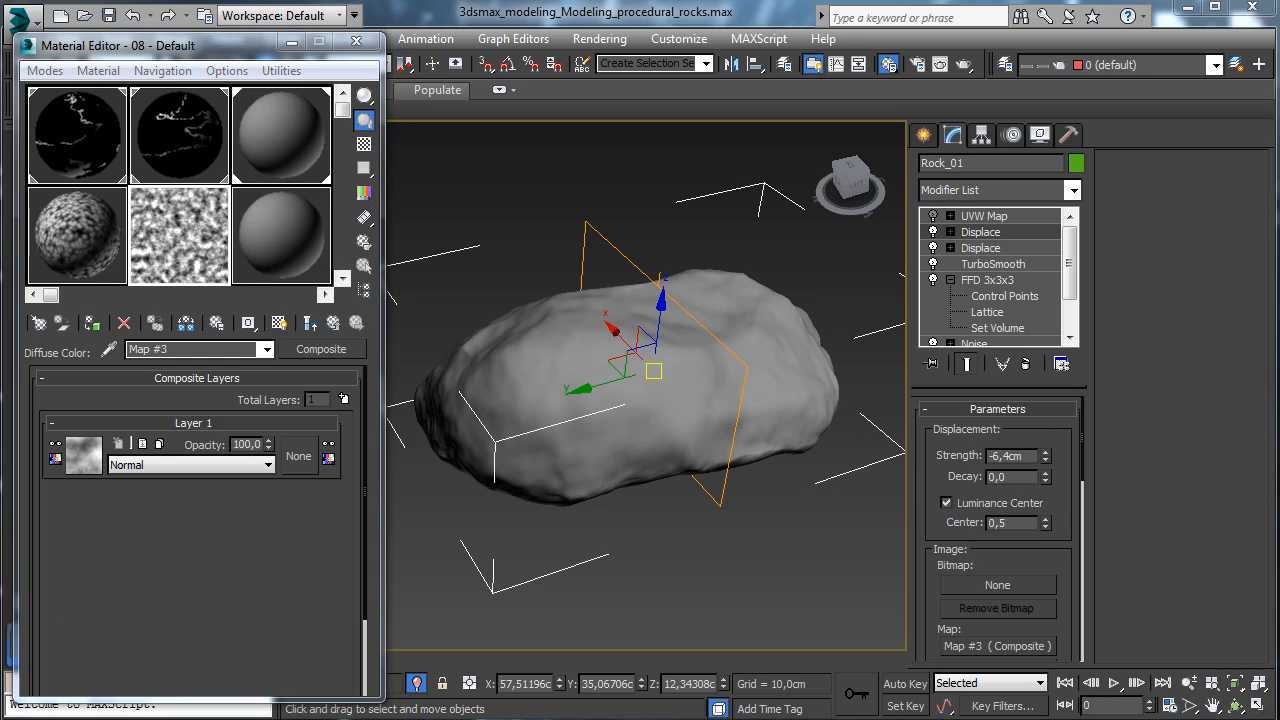
pyautogui.click(344, 399)
pyautogui.click(82, 456)
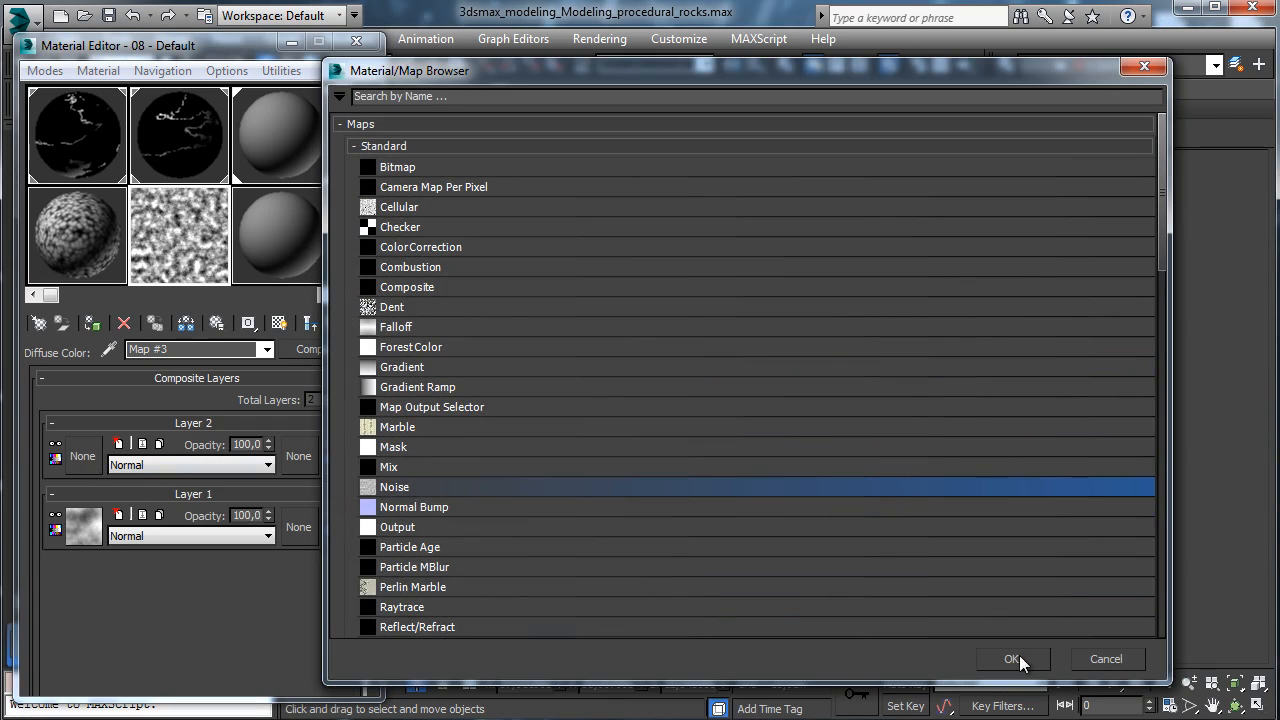
pyautogui.click(1012, 659)
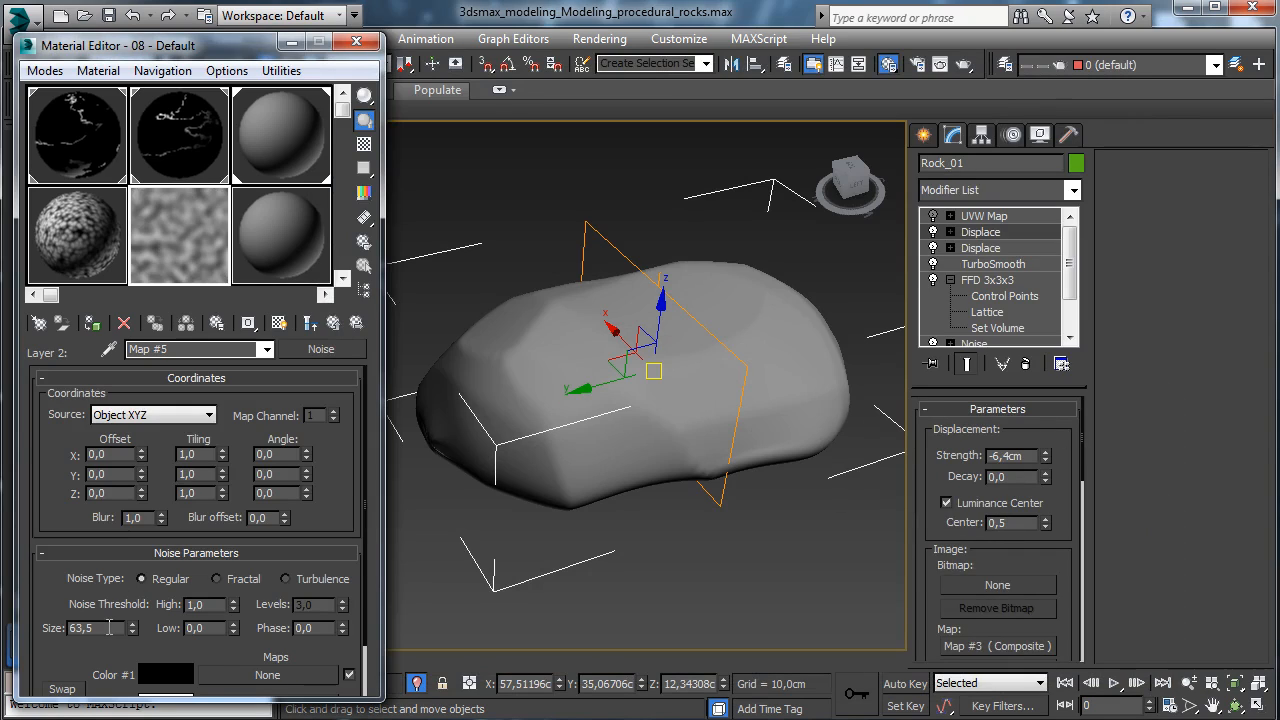
# - Set the Layer 2 Noise map to Turbulence with low threshold 0.31, high threshold 0.45 and levels 10
pyautogui.click(290, 580)
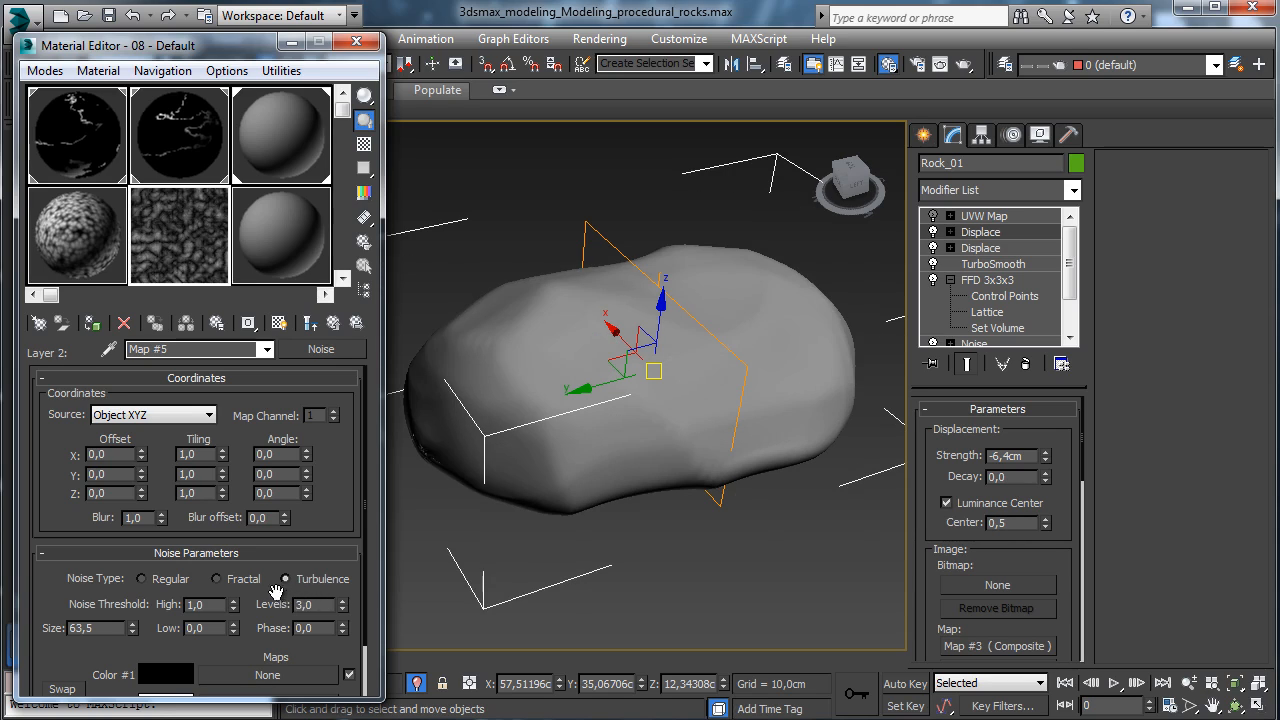
pyautogui.press('BackSpace')
pyautogui.write('31')
pyautogui.press('Return')
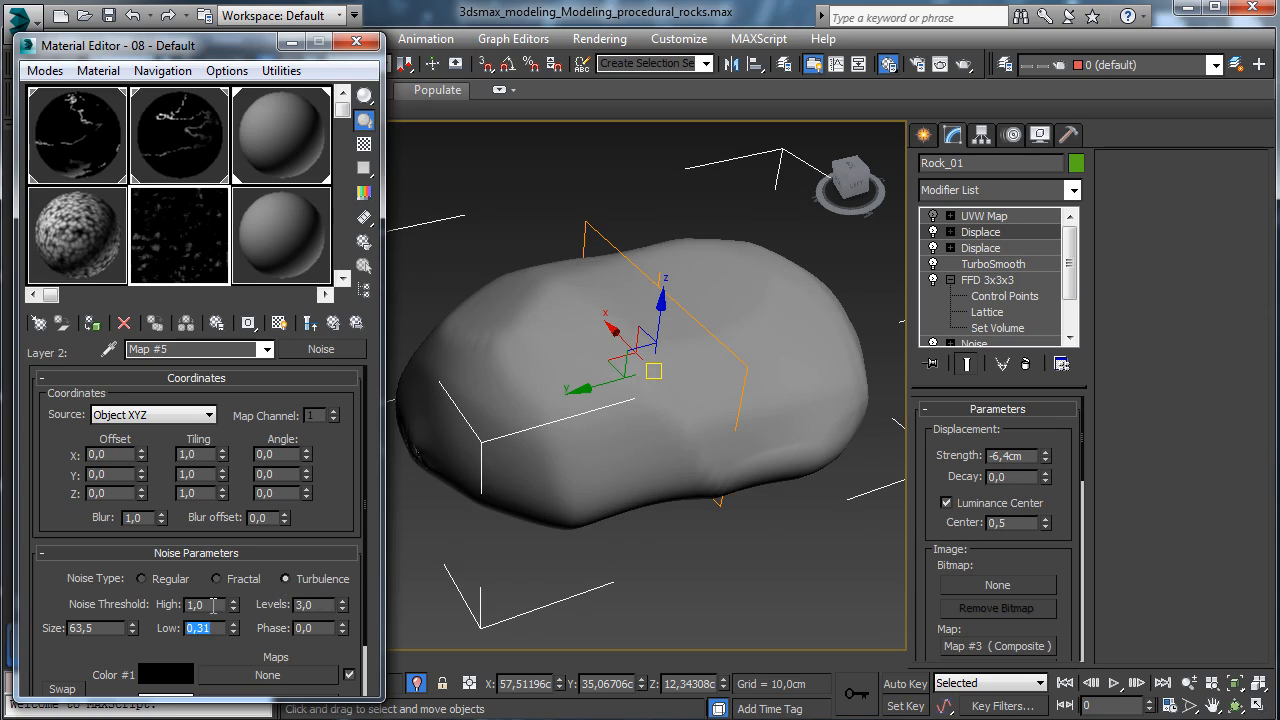
pyautogui.doubleClick(211, 606)
pyautogui.press('Return')
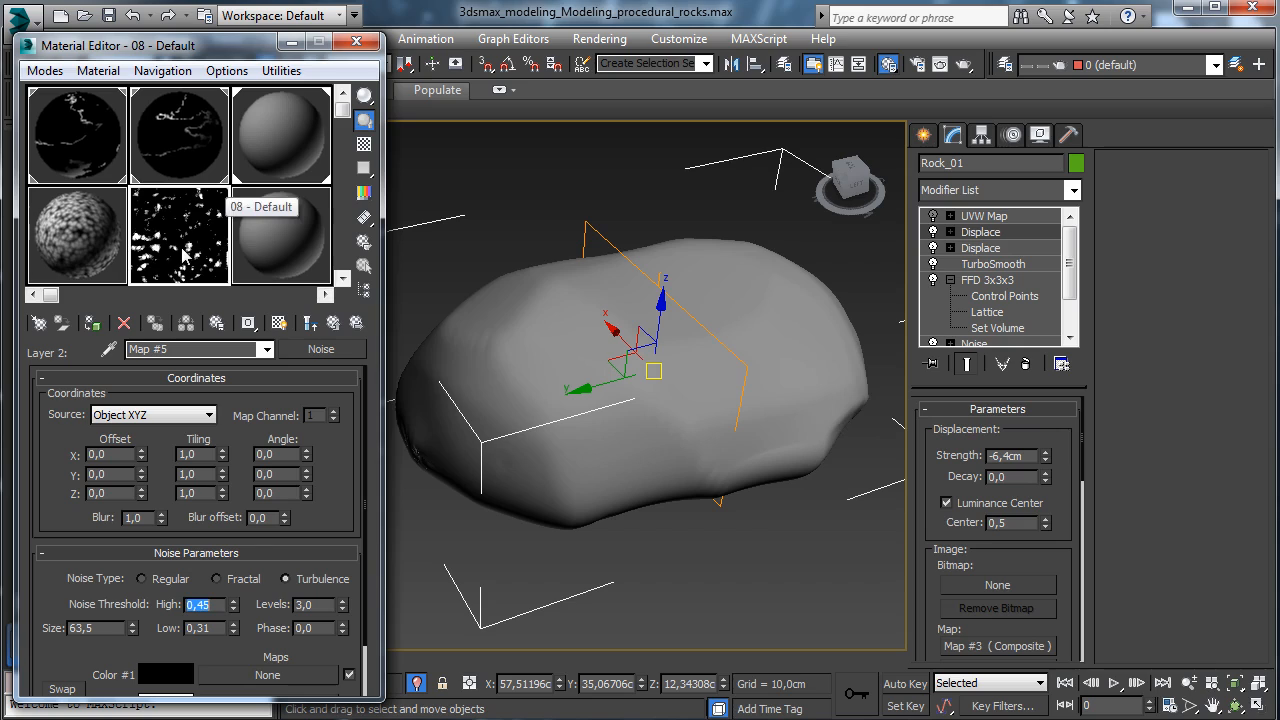
pyautogui.click(320, 606)
pyautogui.write('10')
pyautogui.press('Return')
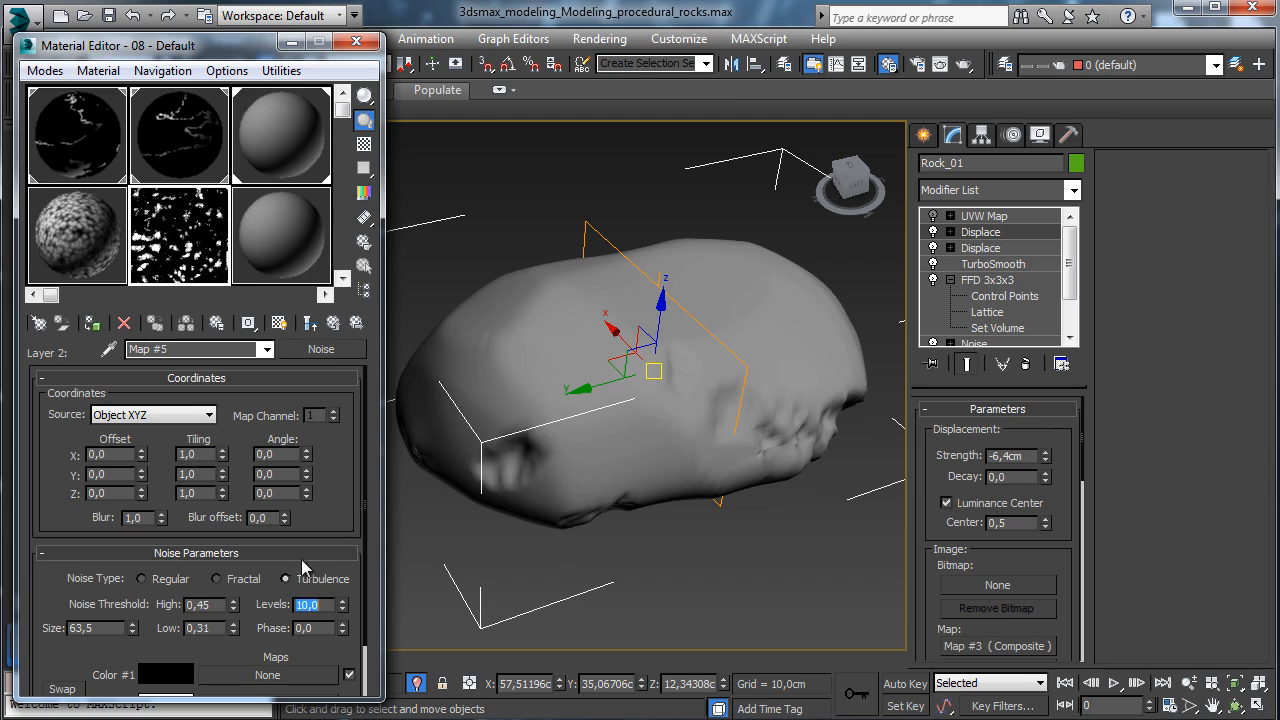
# - Return to the Composite map and set Layer 2's blend mode to Addition and its opacity to 60
pyautogui.moveTo(346, 502)
pyautogui.mouseDown()
pyautogui.moveTo(354, 422)
pyautogui.moveTo(354, 482)
pyautogui.mouseUp()
pyautogui.click(331, 327)
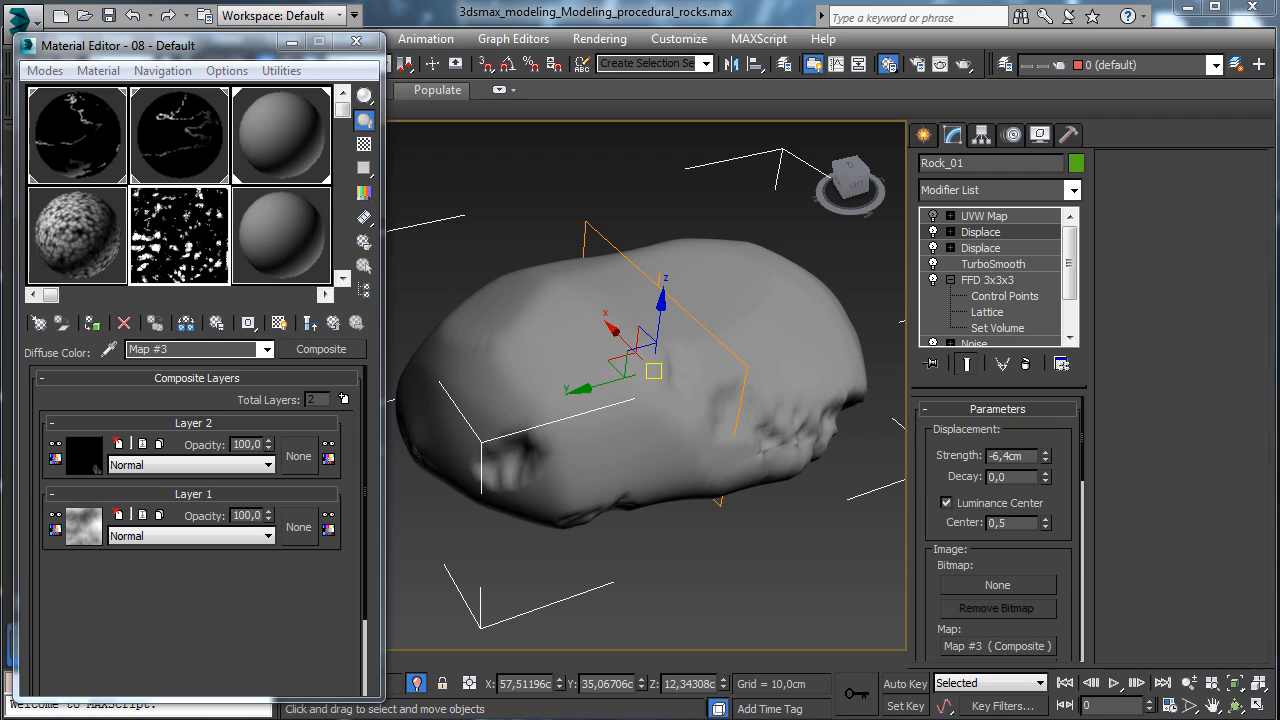
pyautogui.click(157, 468)
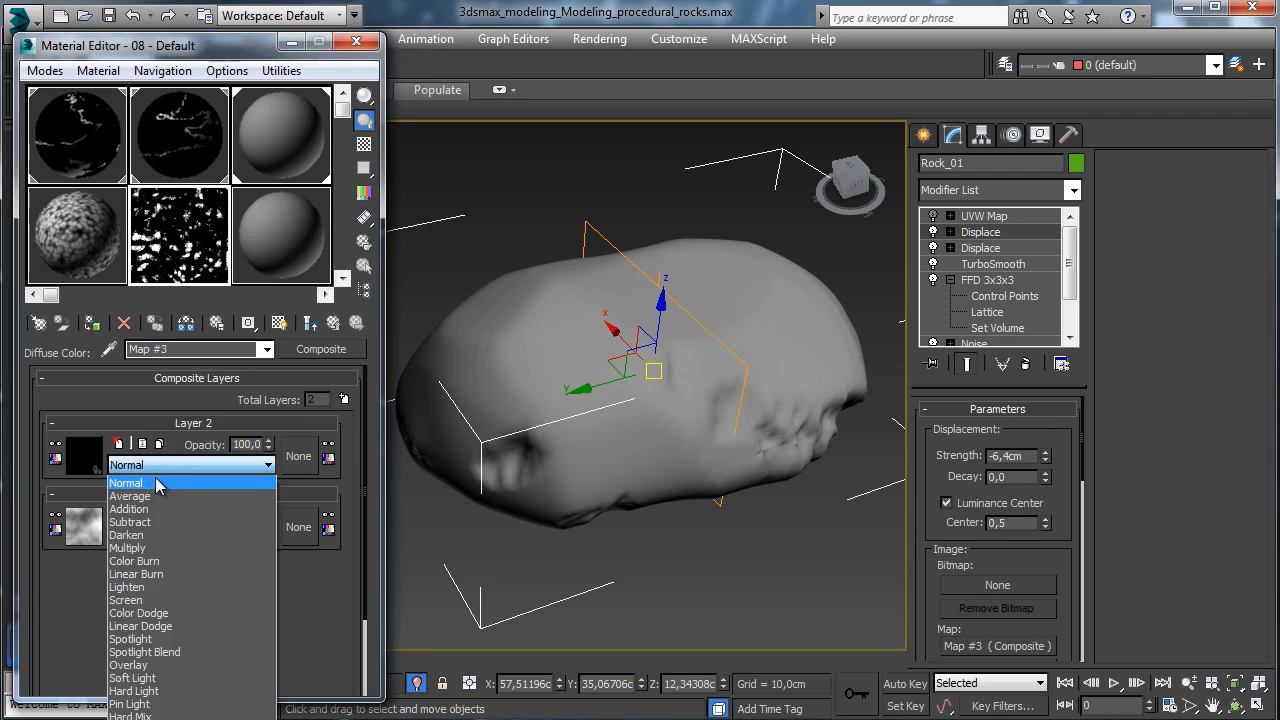
pyautogui.click(150, 506)
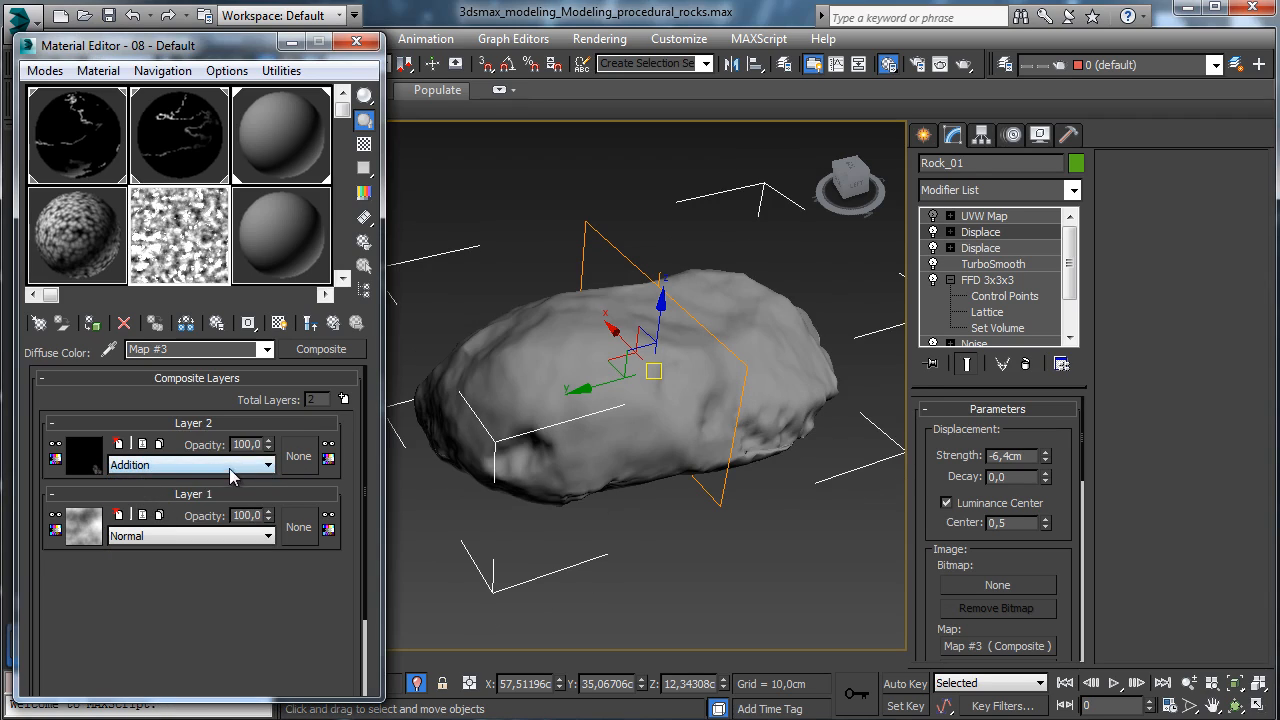
pyautogui.doubleClick(246, 444)
pyautogui.write('60')
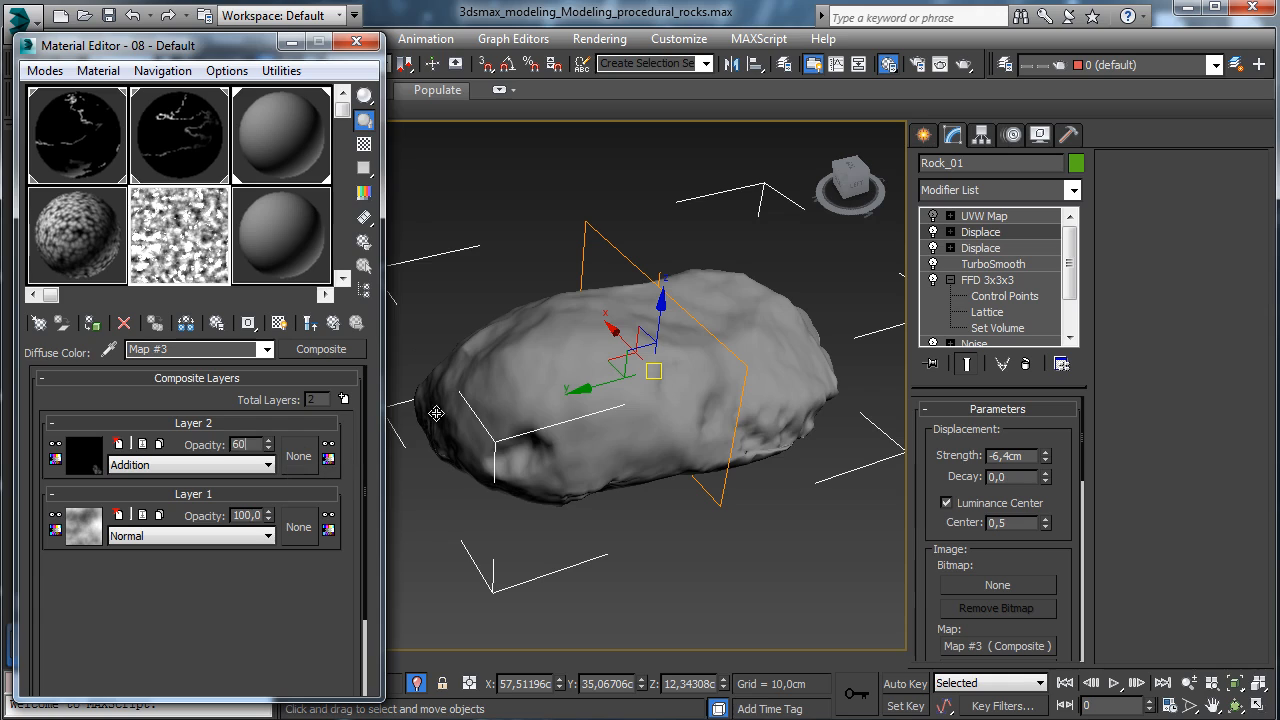
pyautogui.press('Return')
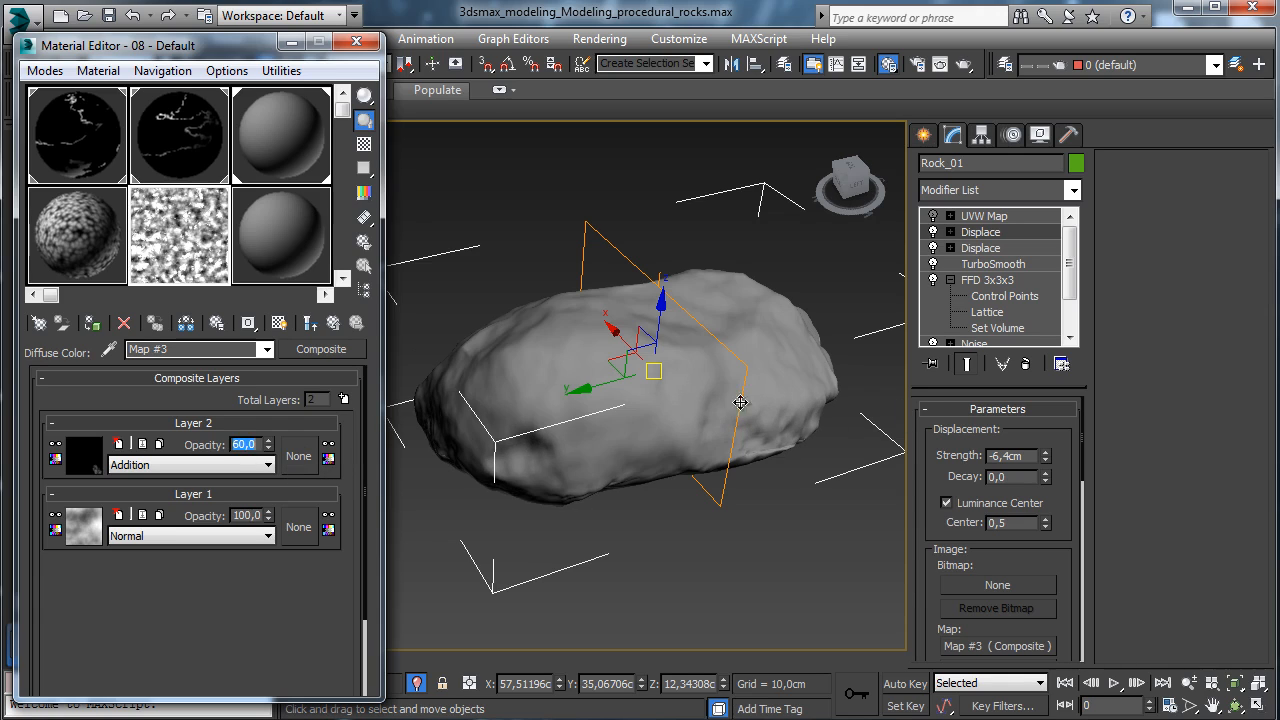
# - Set the rock's TurboSmooth iterations to 4
pyautogui.click(1000, 264)
pyautogui.click(1062, 439)
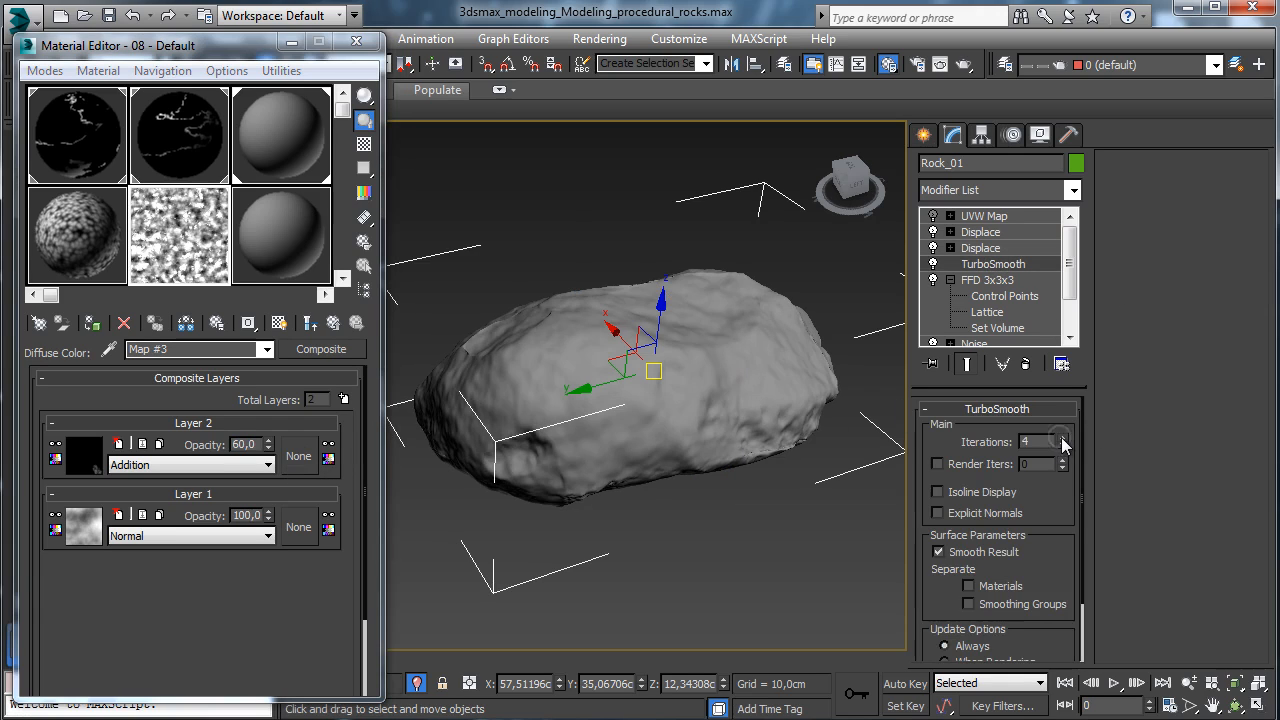
# - Set the rock's TurboSmooth iterations to 6
pyautogui.click(1062, 439)
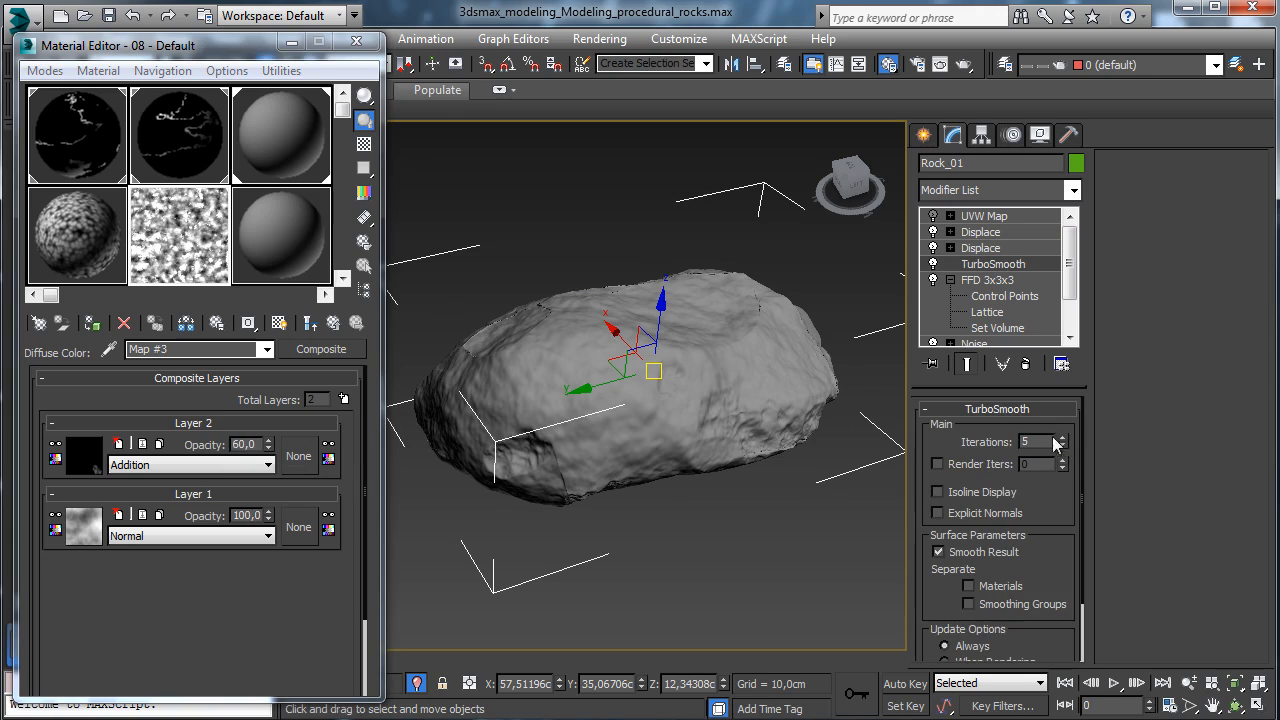
pyautogui.click(1062, 439)
pyautogui.click(1189, 683)
pyautogui.moveTo(619, 444); pyautogui.dragTo(622, 414)
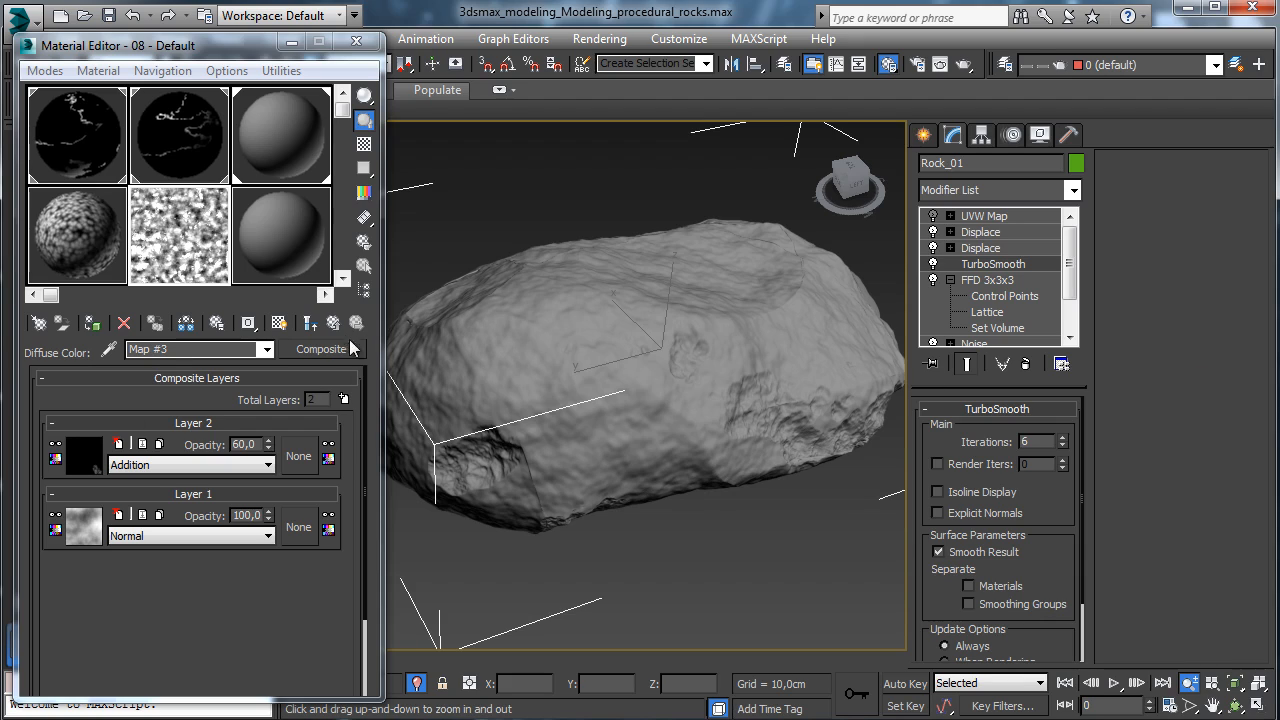
# - Add a Layer 3 to the Composite map and assign a Cellular map as its mask
pyautogui.click(343, 397)
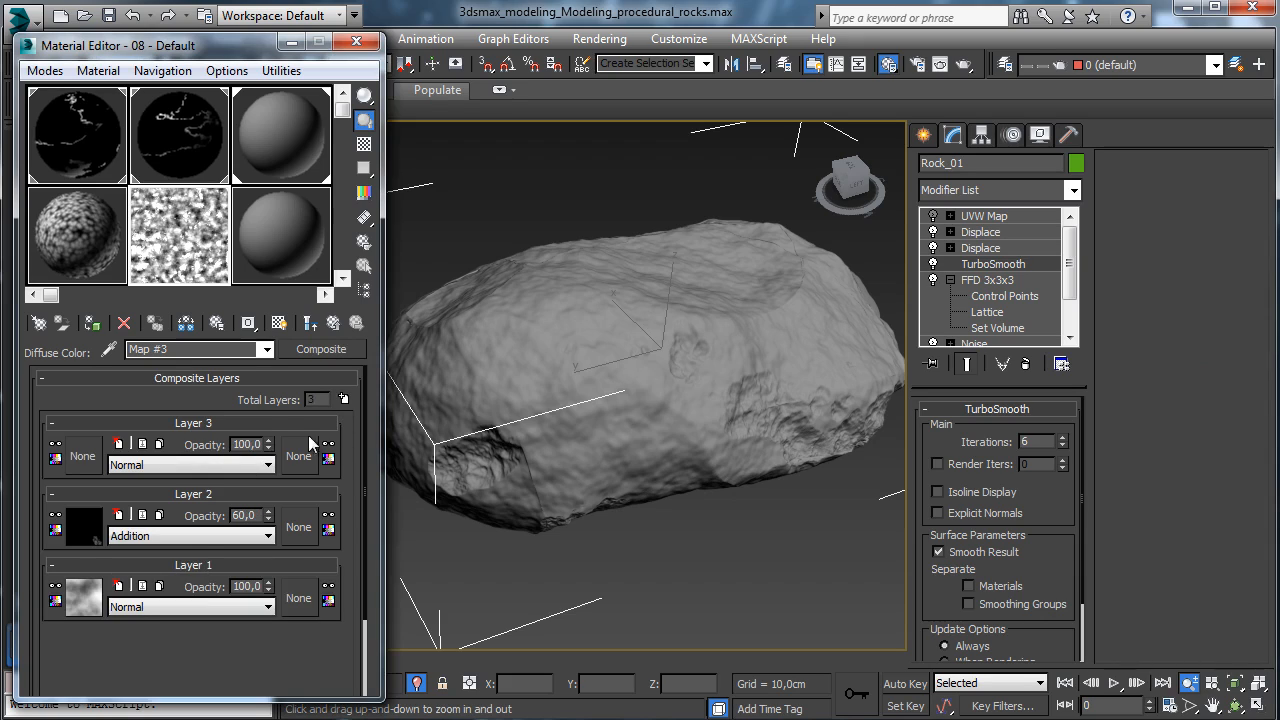
pyautogui.click(299, 457)
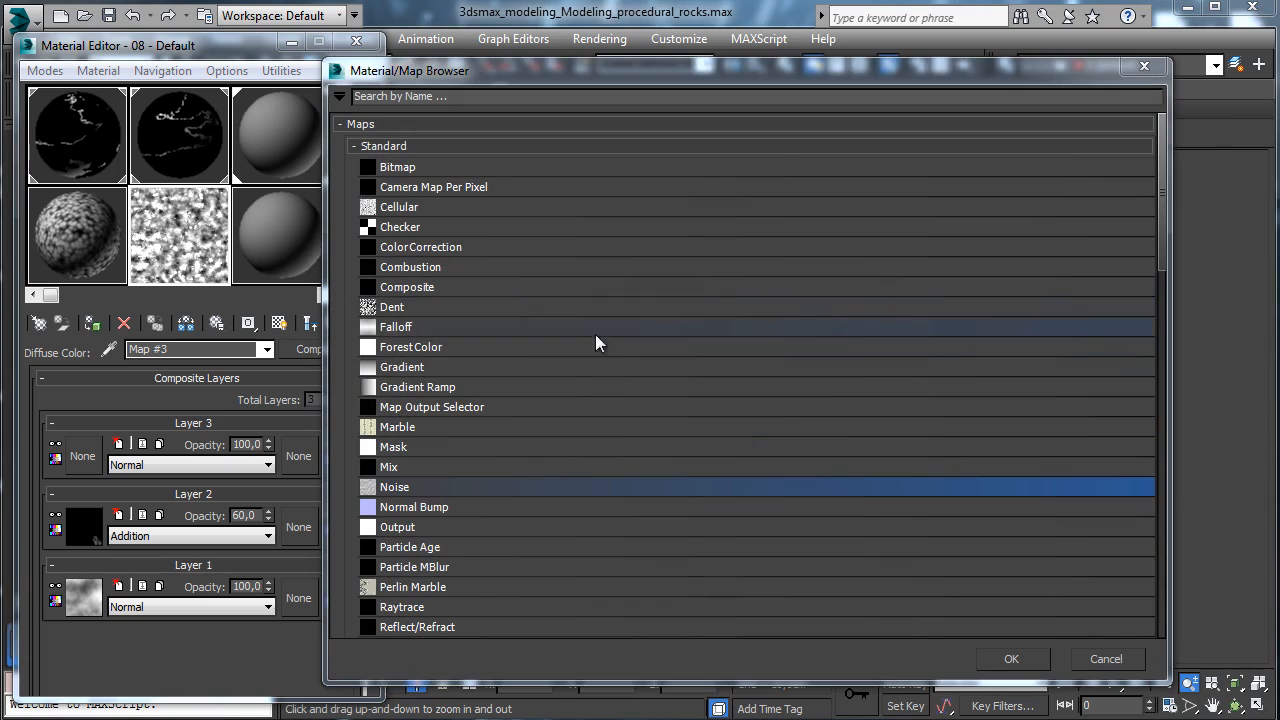
pyautogui.click(395, 213)
pyautogui.click(1027, 655)
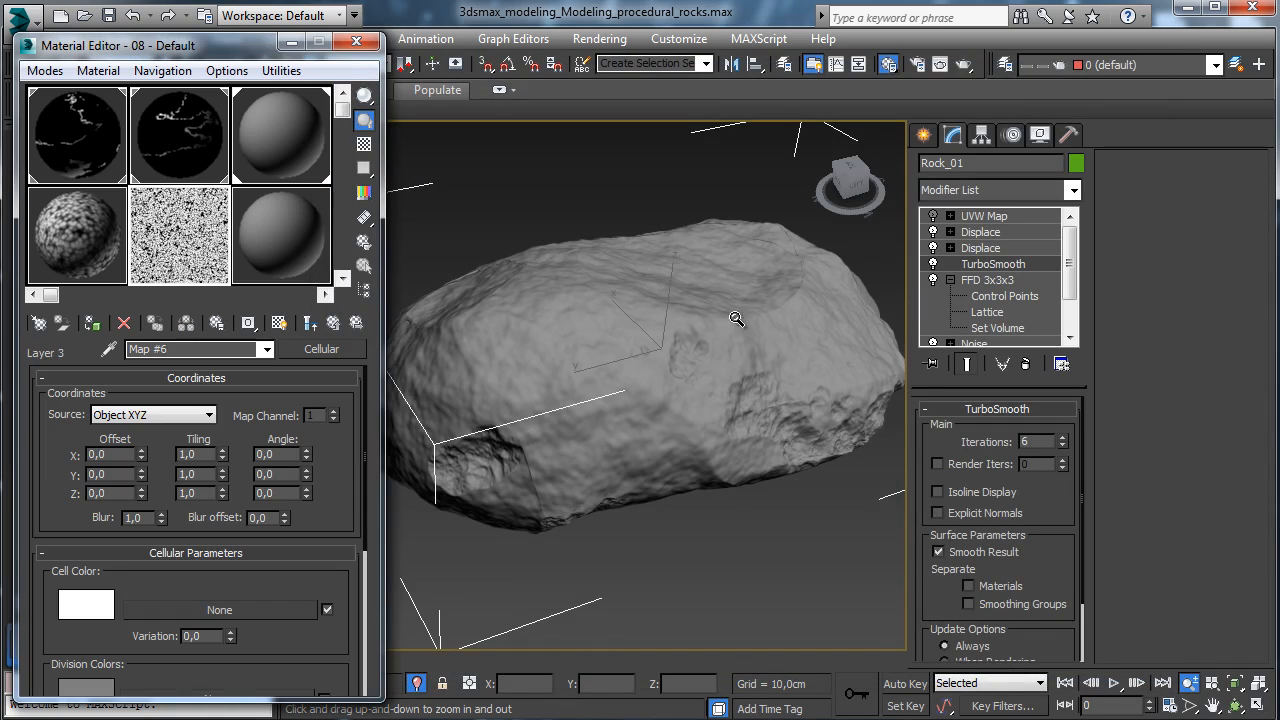
# - Change the grey division colour of the Layer 3 mask's Cellular map to black
pyautogui.moveTo(175, 585); pyautogui.dragTo(170, 478)
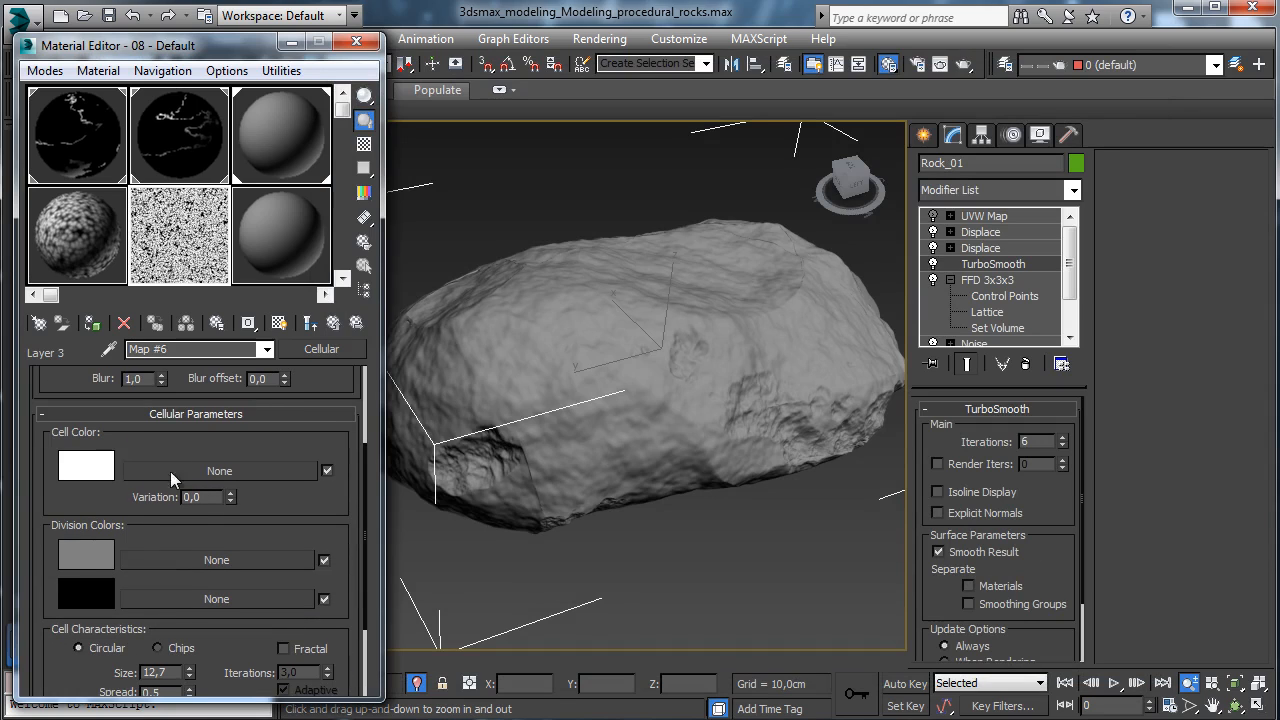
pyautogui.click(86, 478)
pyautogui.click(708, 188)
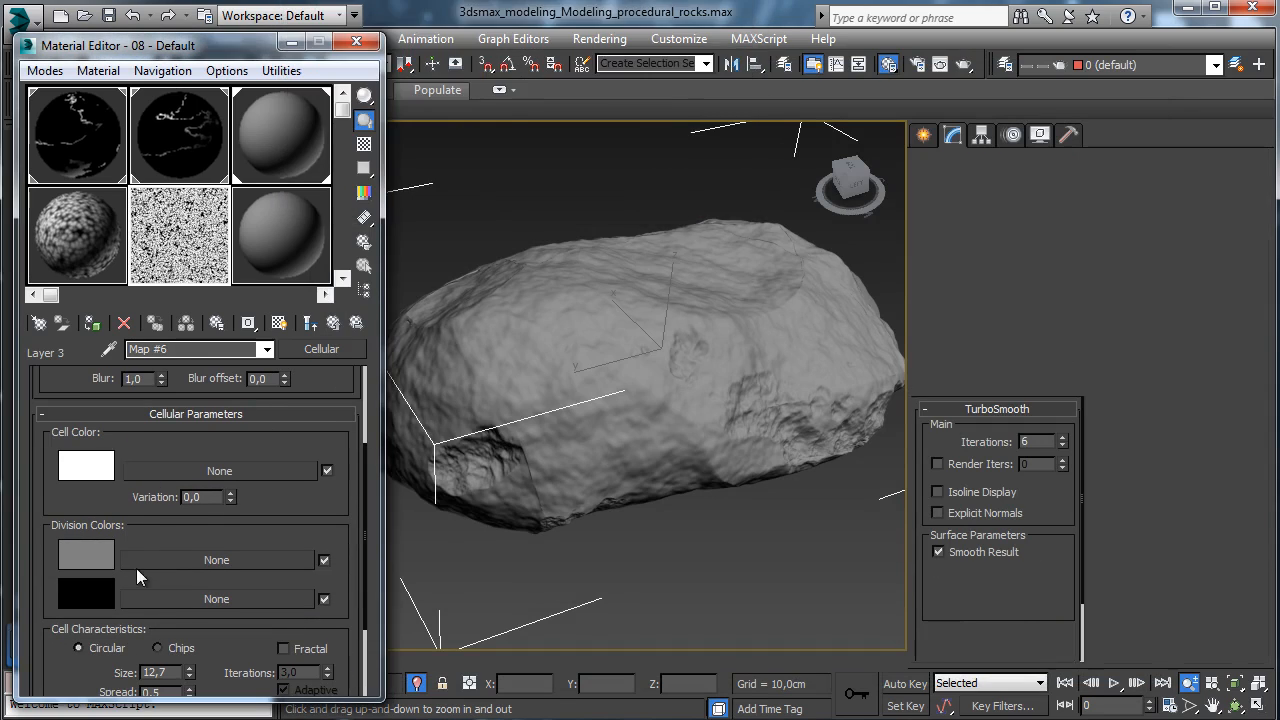
pyautogui.click(80, 554)
pyautogui.click(598, 119)
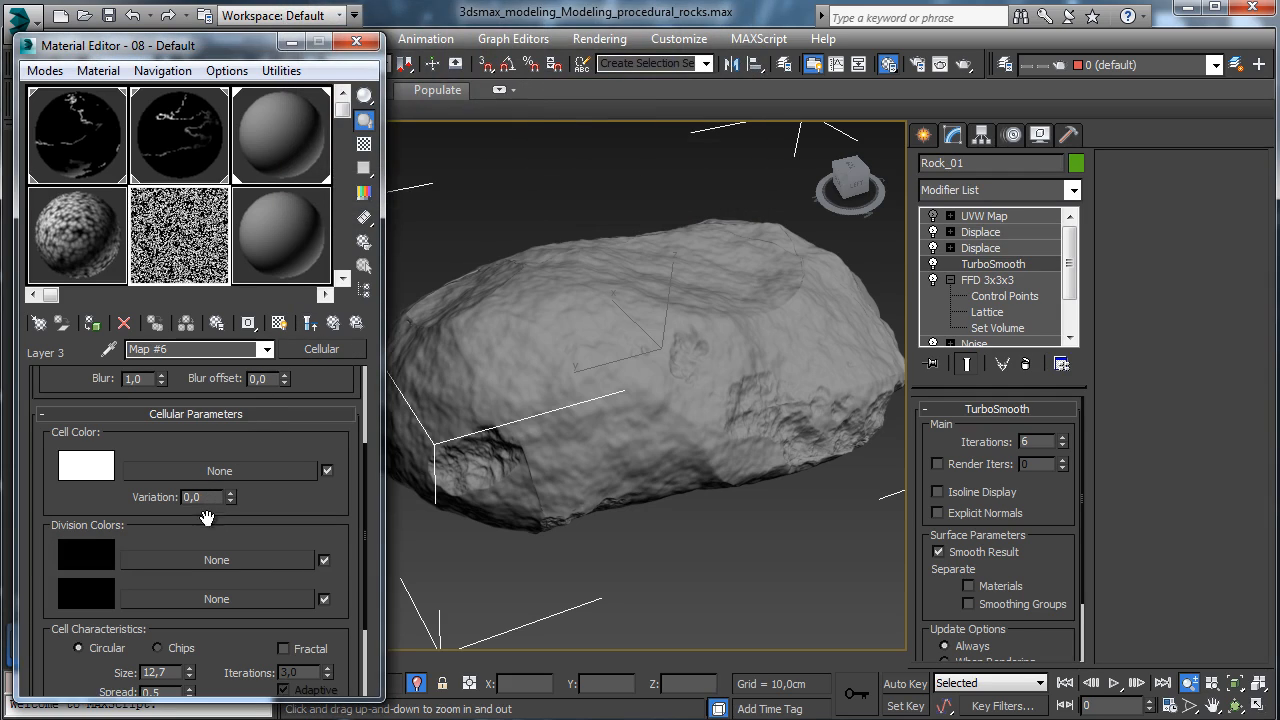
# - Set the mask's Cellular map to Chips with size 44 and spread 0.83
pyautogui.doubleClick(165, 671)
pyautogui.write('44')
pyautogui.press('Return')
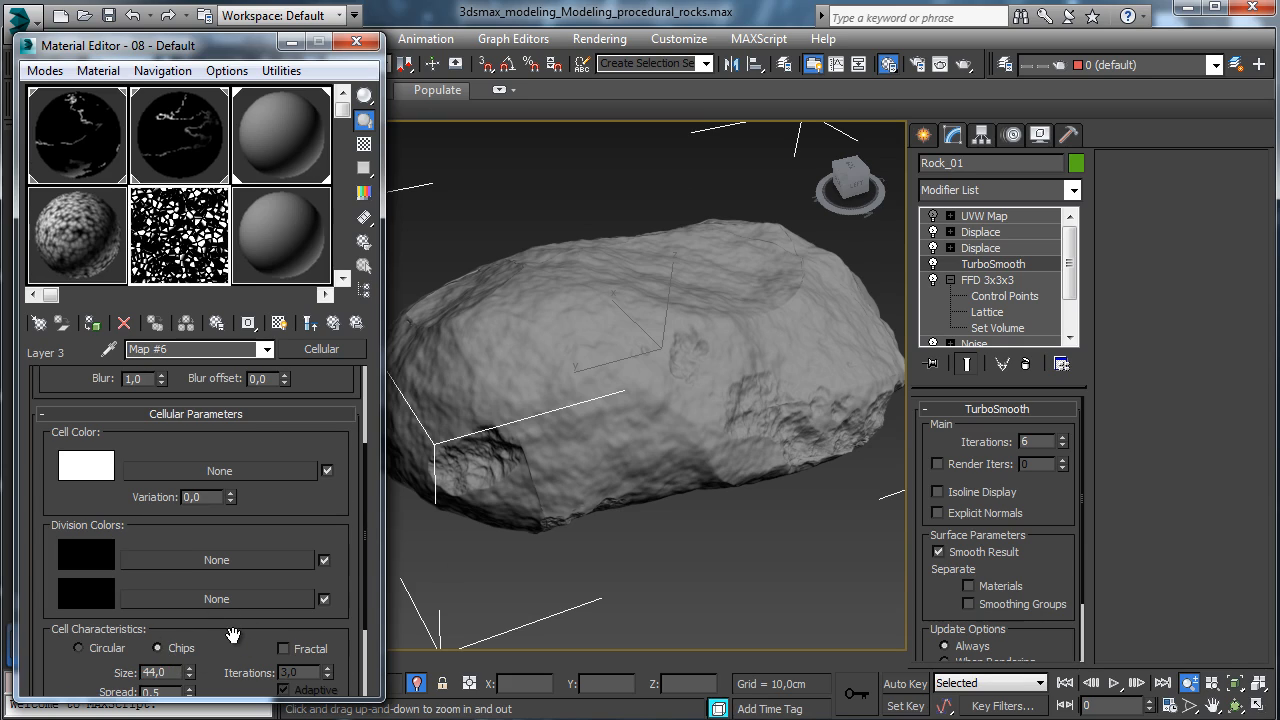
pyautogui.moveTo(233, 636); pyautogui.dragTo(257, 558)
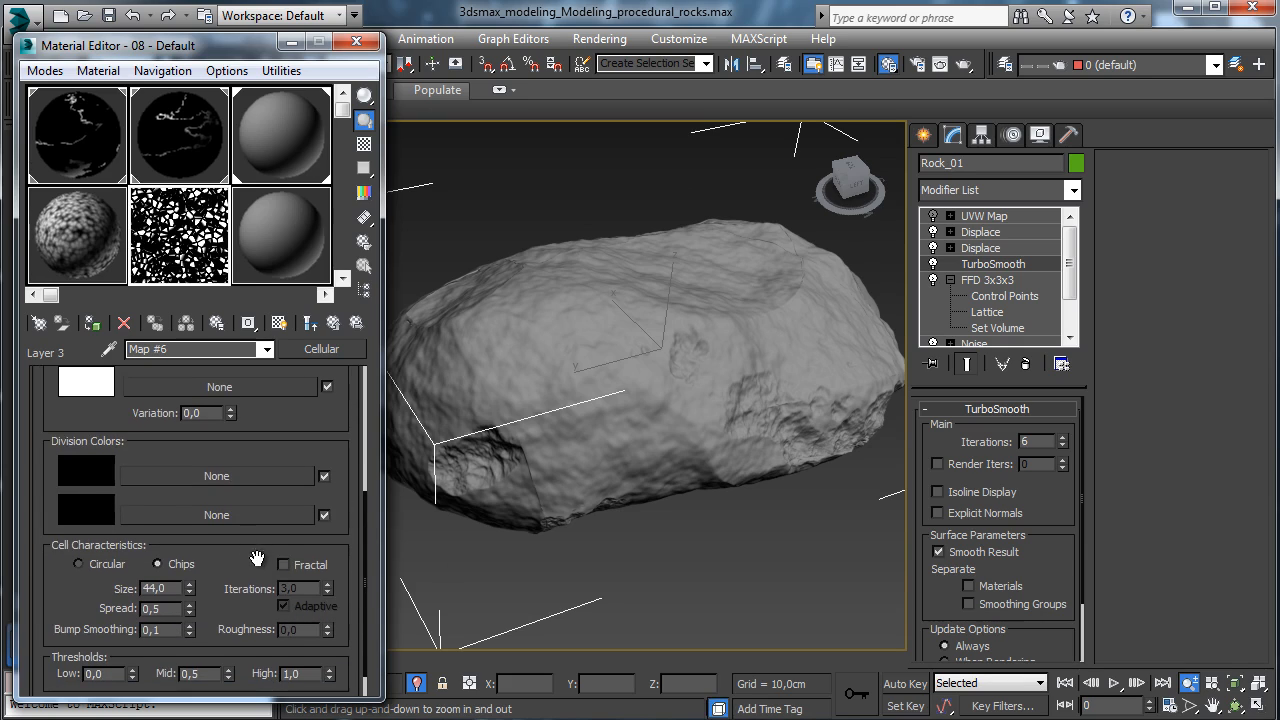
pyautogui.doubleClick(181, 609)
pyautogui.write('08')
pyautogui.press('BackSpace')
pyautogui.press('Return')
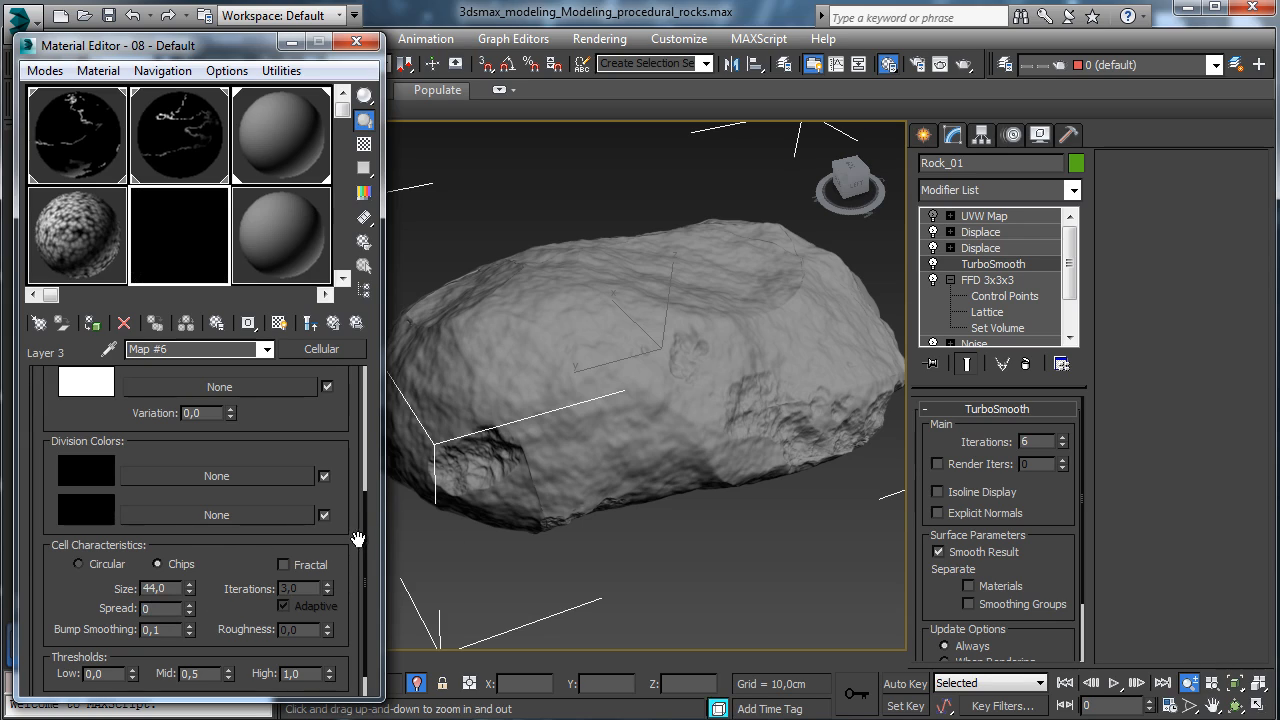
pyautogui.write(',83')
pyautogui.press('Return')
# - Set the mask's Cellular thresholds to low 0.22, mid 0.82 and high 0.83
pyautogui.scroll(-1, 246, 545)
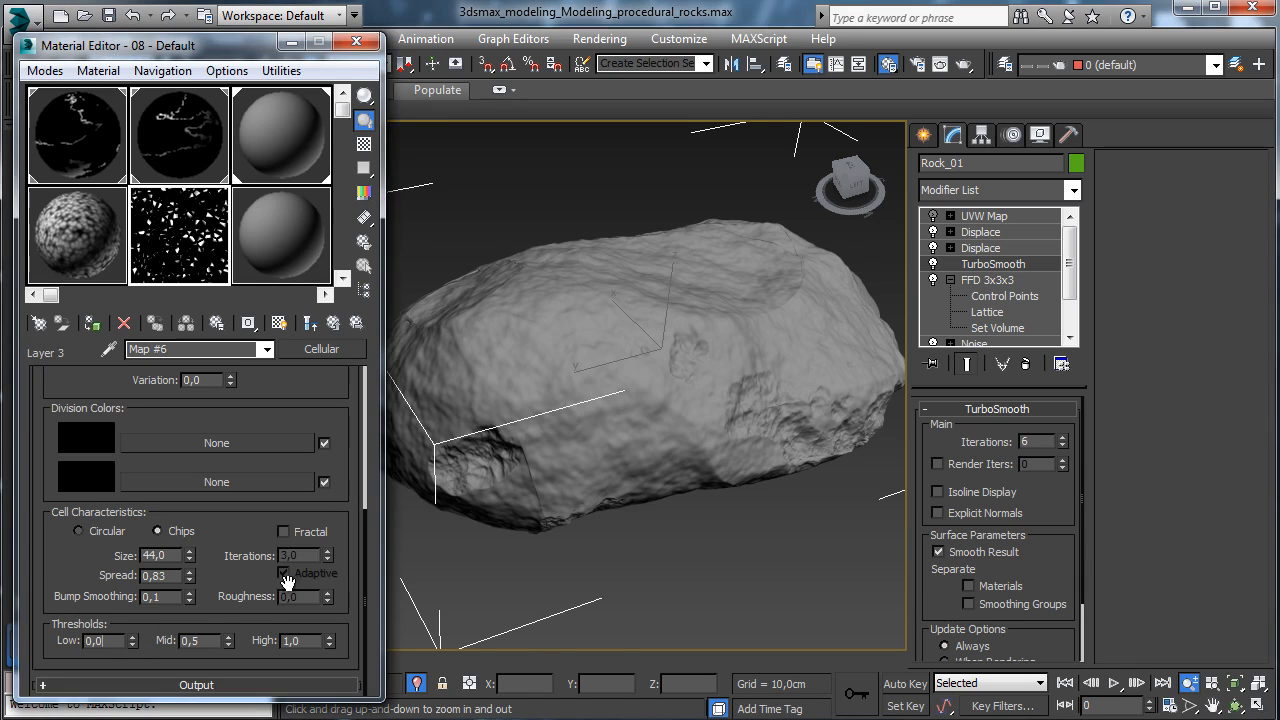
pyautogui.press('BackSpace')
pyautogui.press('BackSpace')
pyautogui.write('22')
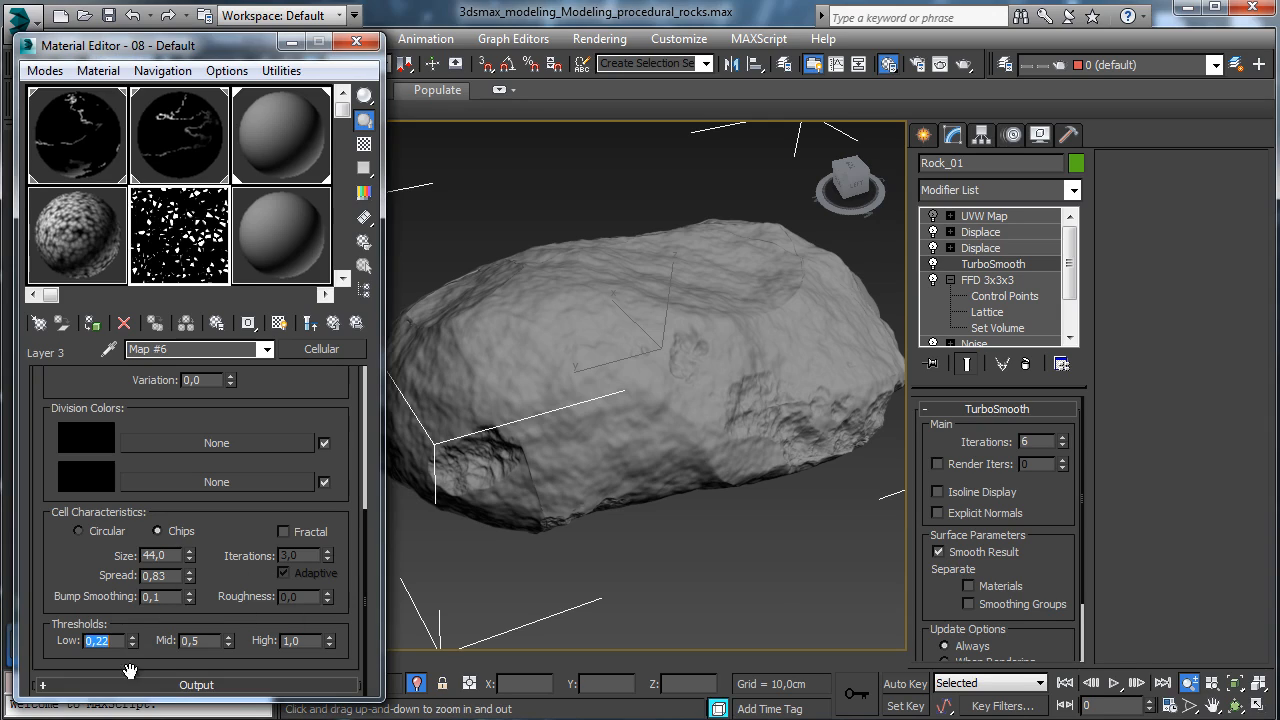
pyautogui.click(200, 642)
pyautogui.press('BackSpace')
pyautogui.press('BackSpace')
pyautogui.write('82')
pyautogui.press('Return')
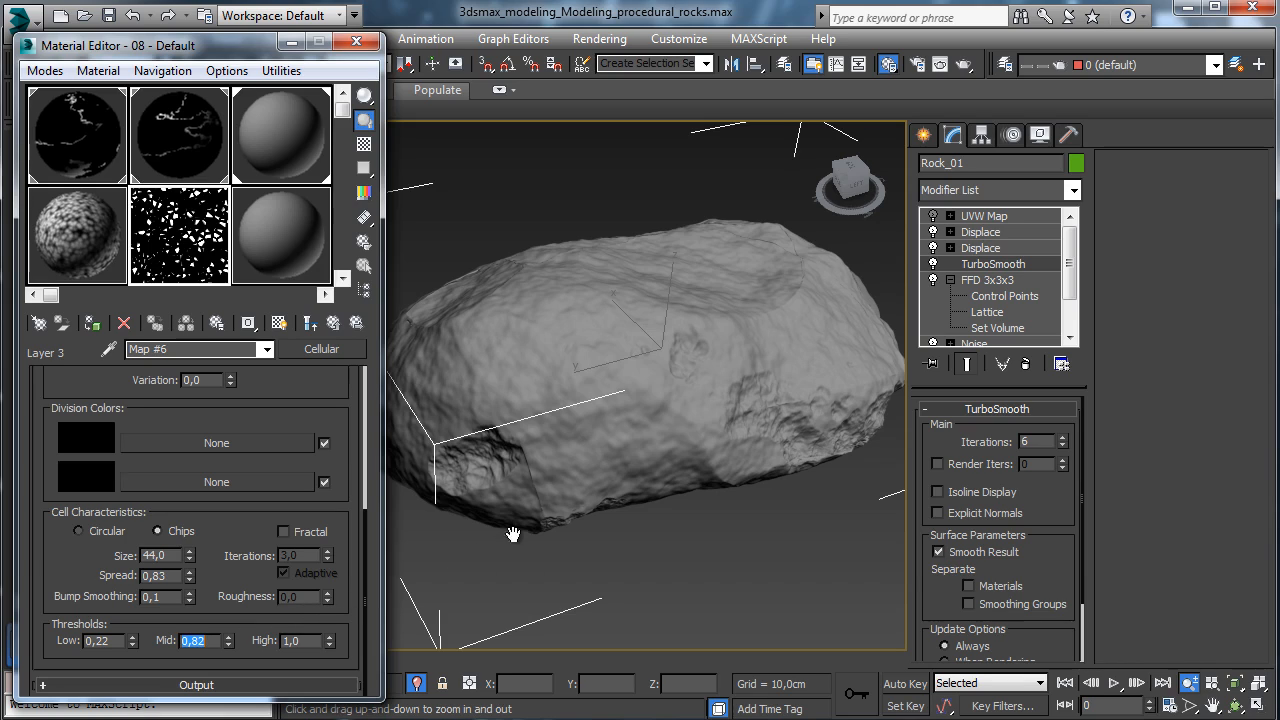
pyautogui.click(306, 640)
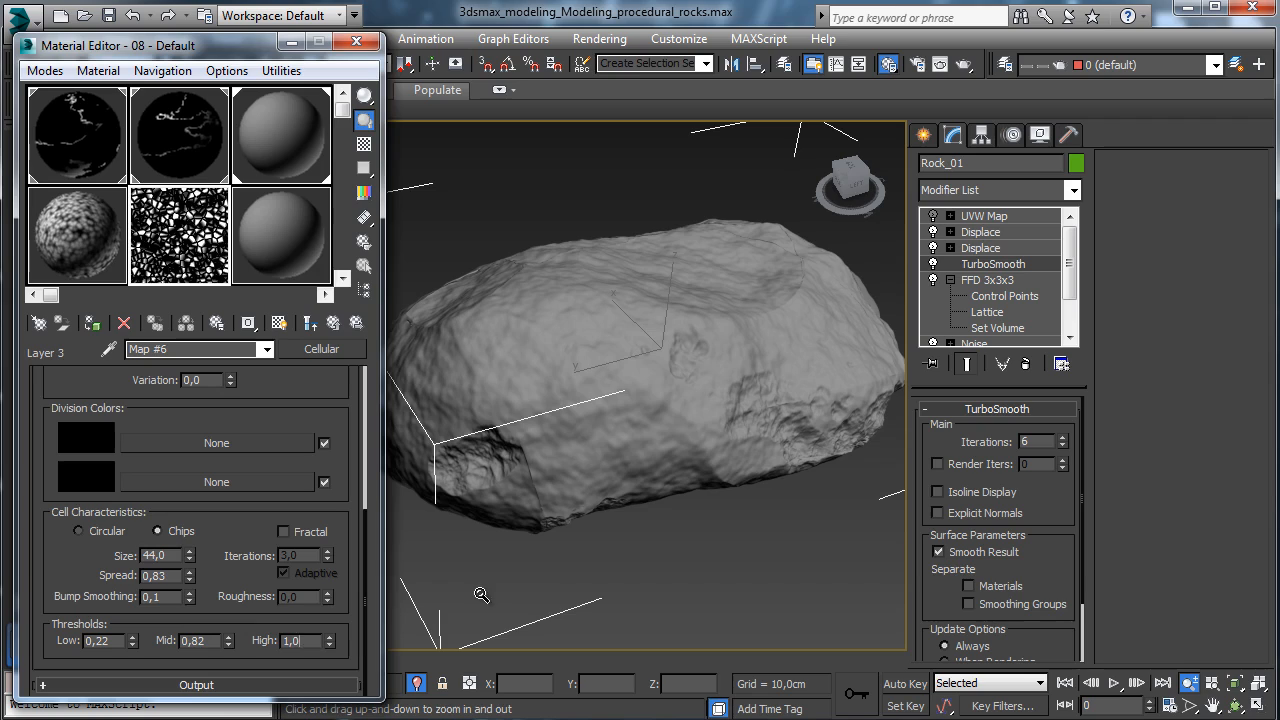
pyautogui.press('BackSpace')
pyautogui.press('BackSpace')
pyautogui.press('BackSpace')
pyautogui.write('0,83')
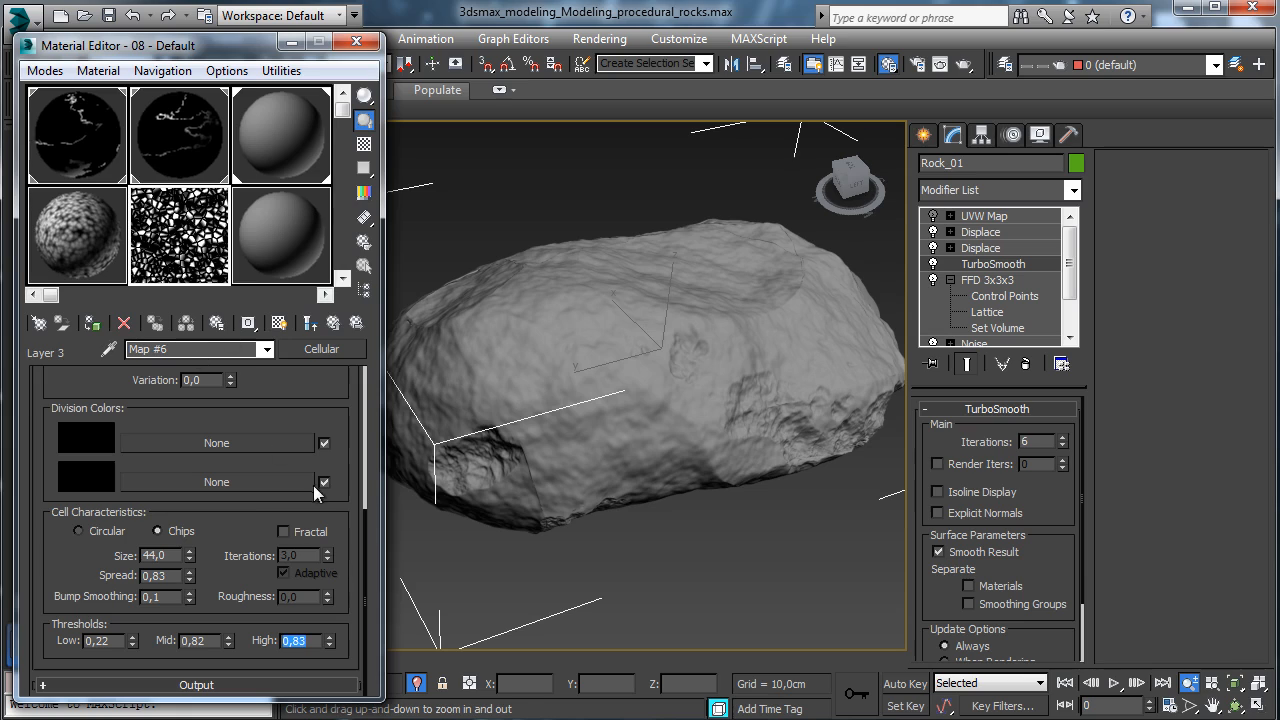
pyautogui.scroll(5, 249, 521)
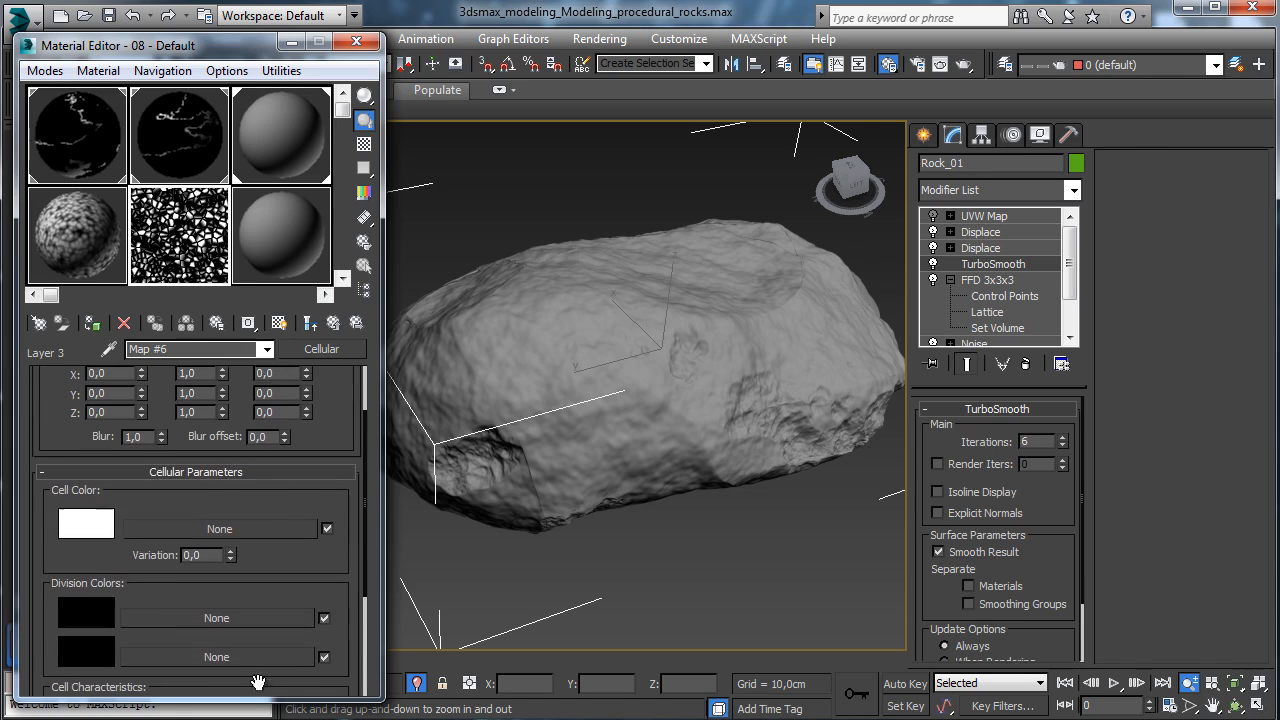
# - Return to the Composite map and assign a Speckle map as Layer 3's texture
pyautogui.click(333, 322)
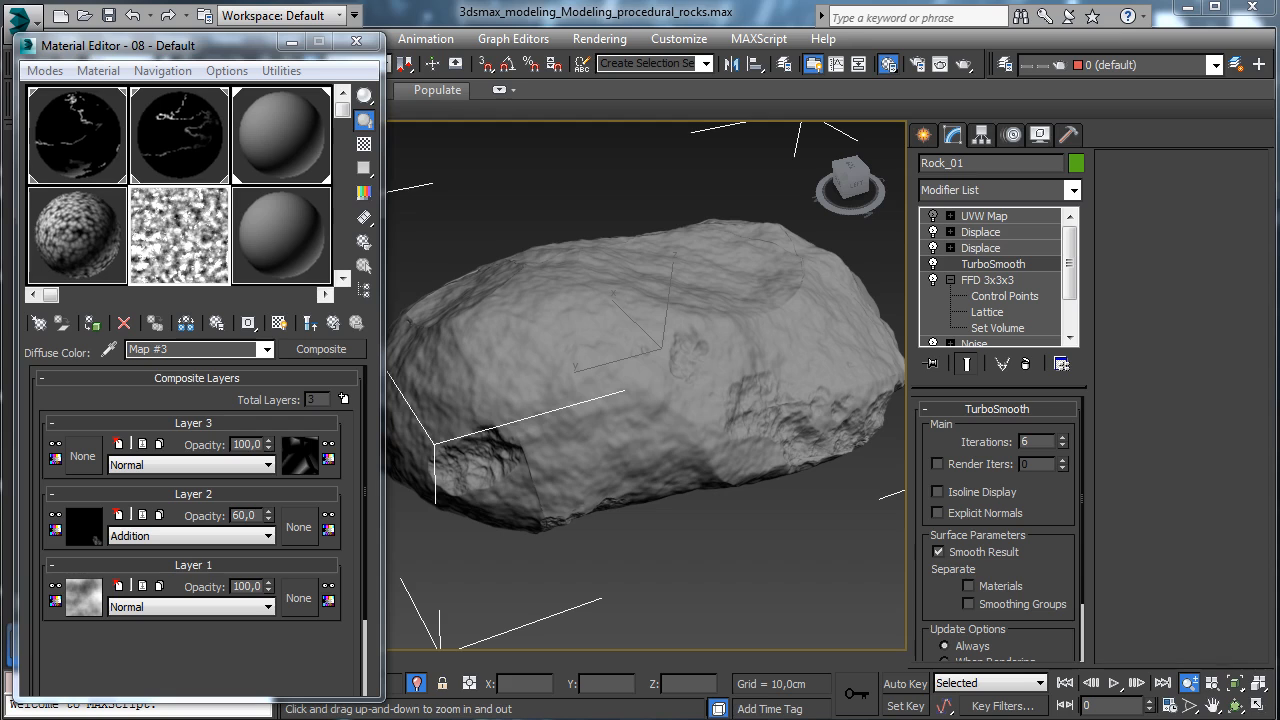
pyautogui.click(345, 352)
pyautogui.click(1100, 663)
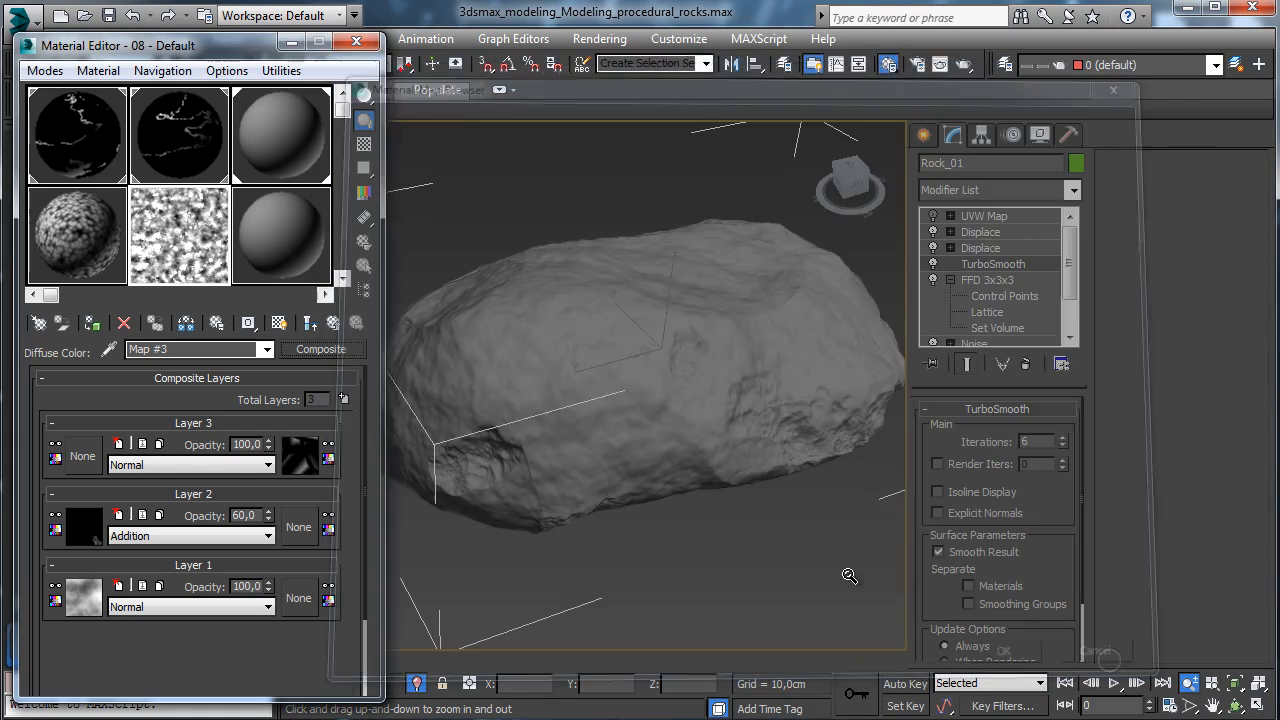
pyautogui.click(80, 457)
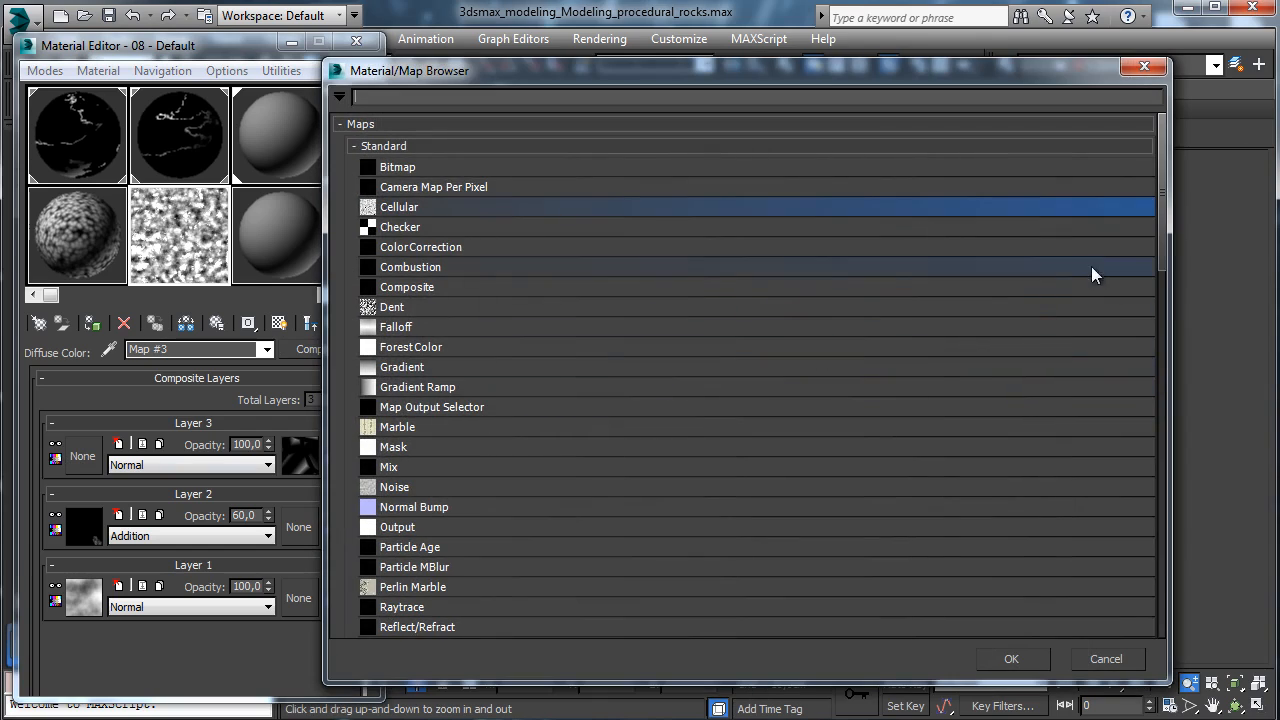
pyautogui.moveTo(1161, 245); pyautogui.dragTo(1148, 339)
pyautogui.doubleClick(385, 401)
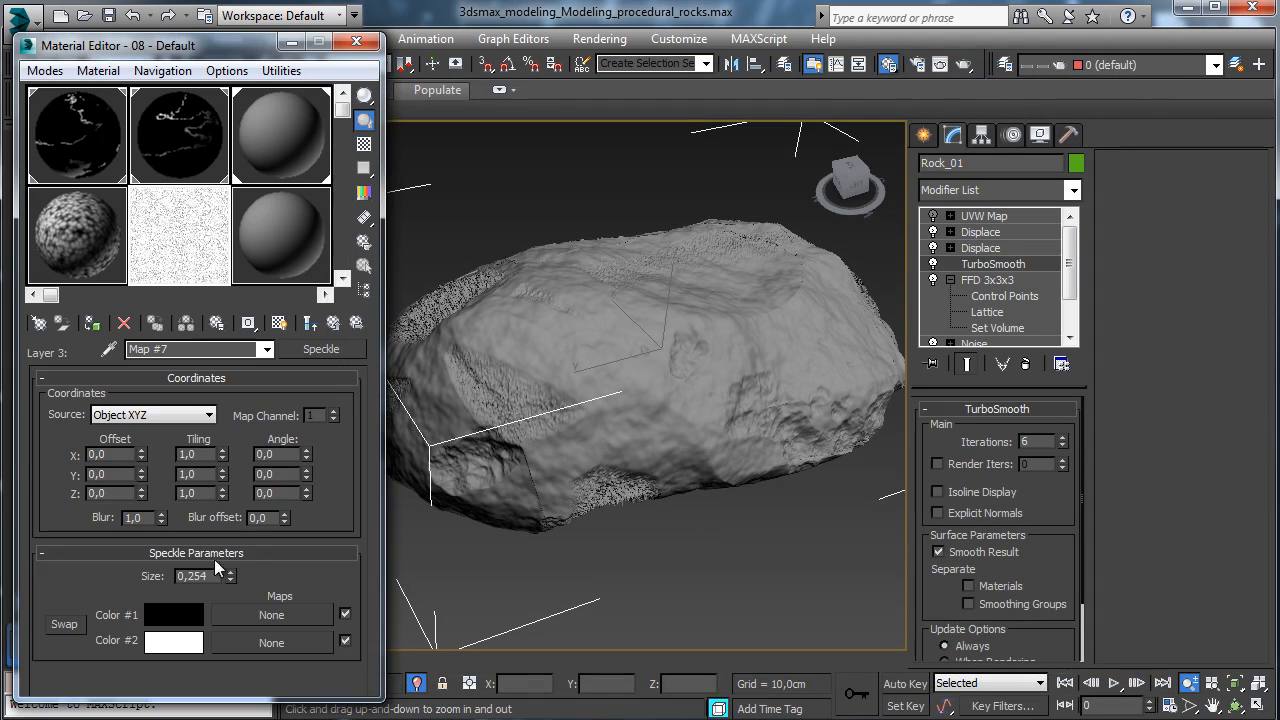
# - Set the Speckle map's size to 10
pyautogui.doubleClick(214, 575)
pyautogui.write('10')
pyautogui.press('Return')
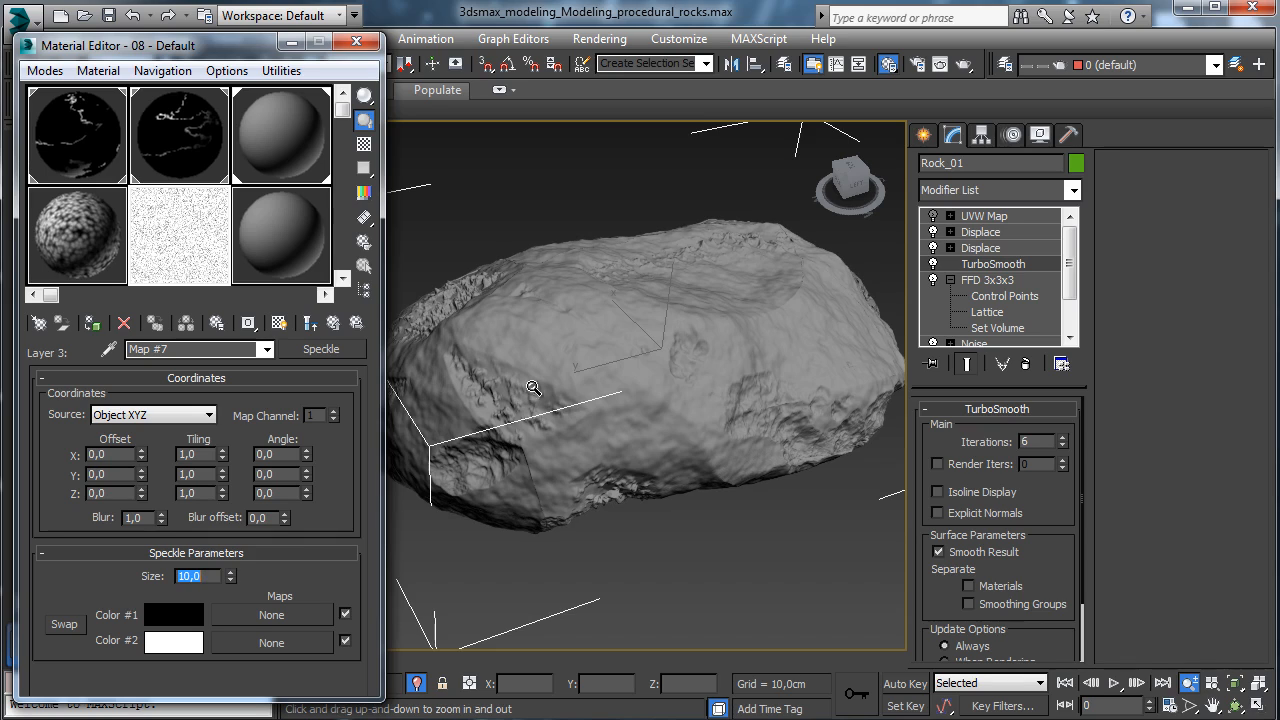
# - Return to the Composite map and set Layer 3's blend mode to Average
pyautogui.click(335, 323)
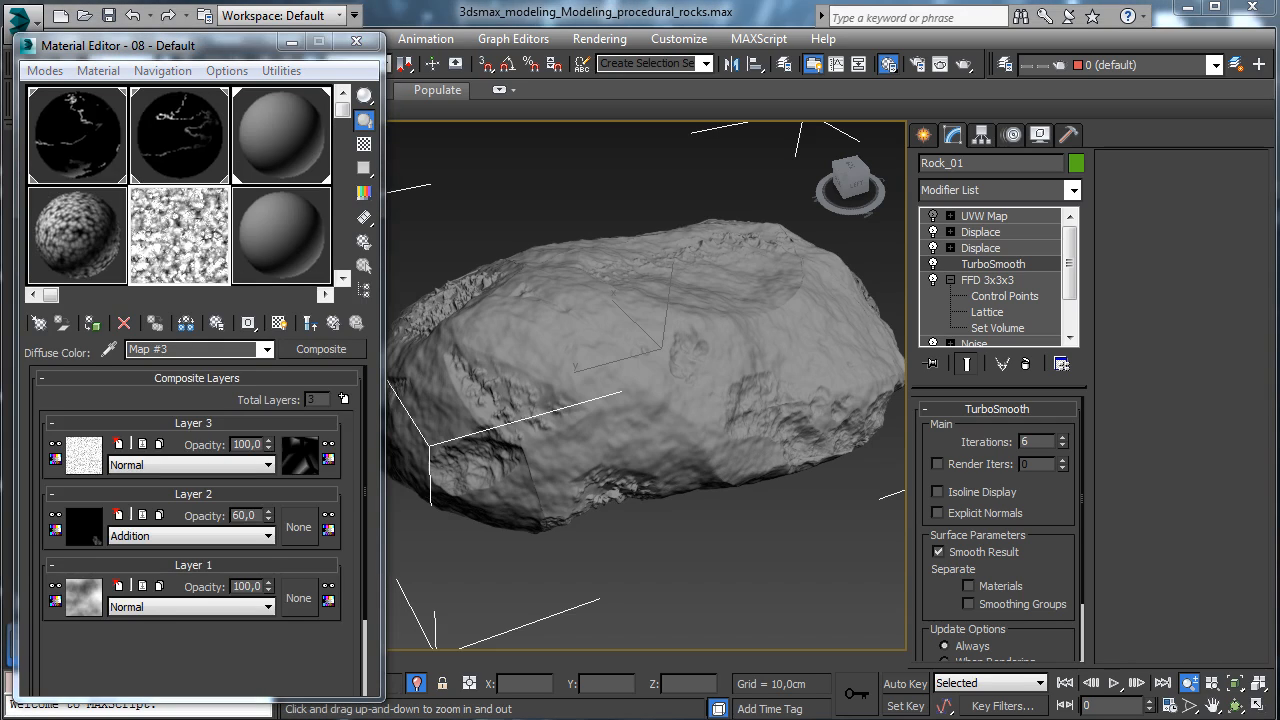
pyautogui.click(145, 466)
pyautogui.click(146, 490)
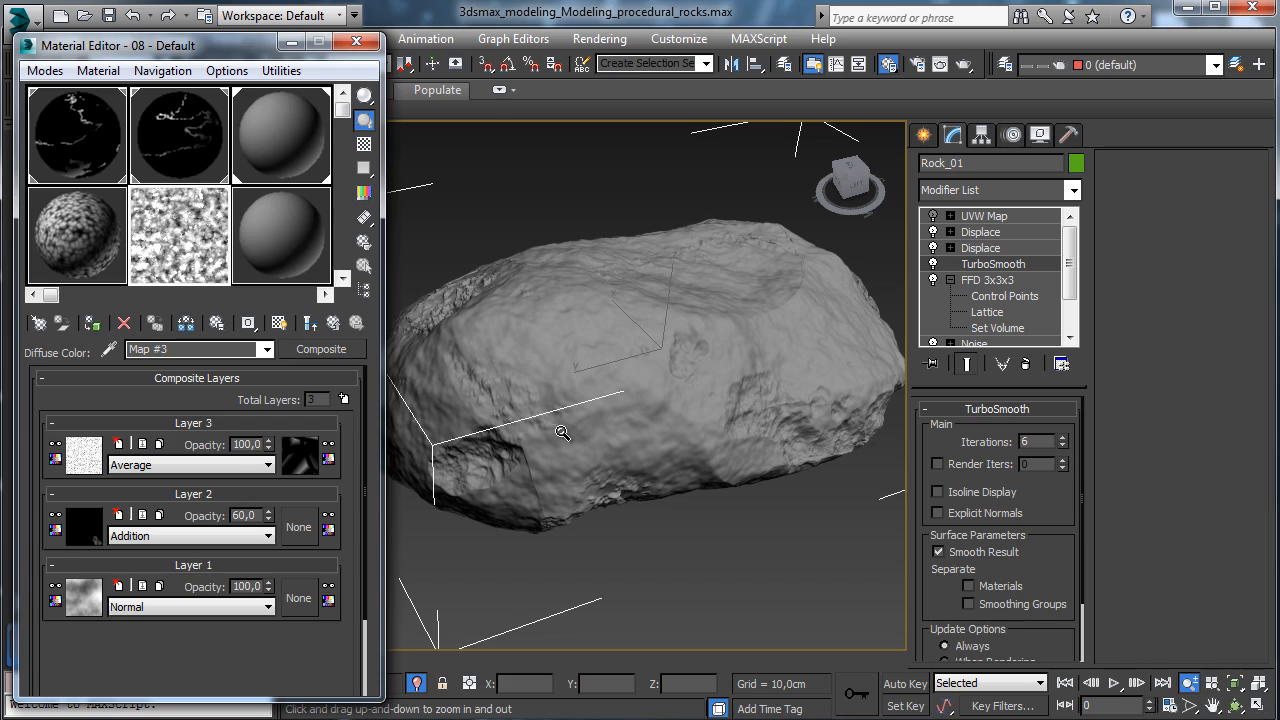
# - Add a Layer 4 to the Composite map and assign a Cellular map as its texture
pyautogui.click(343, 400)
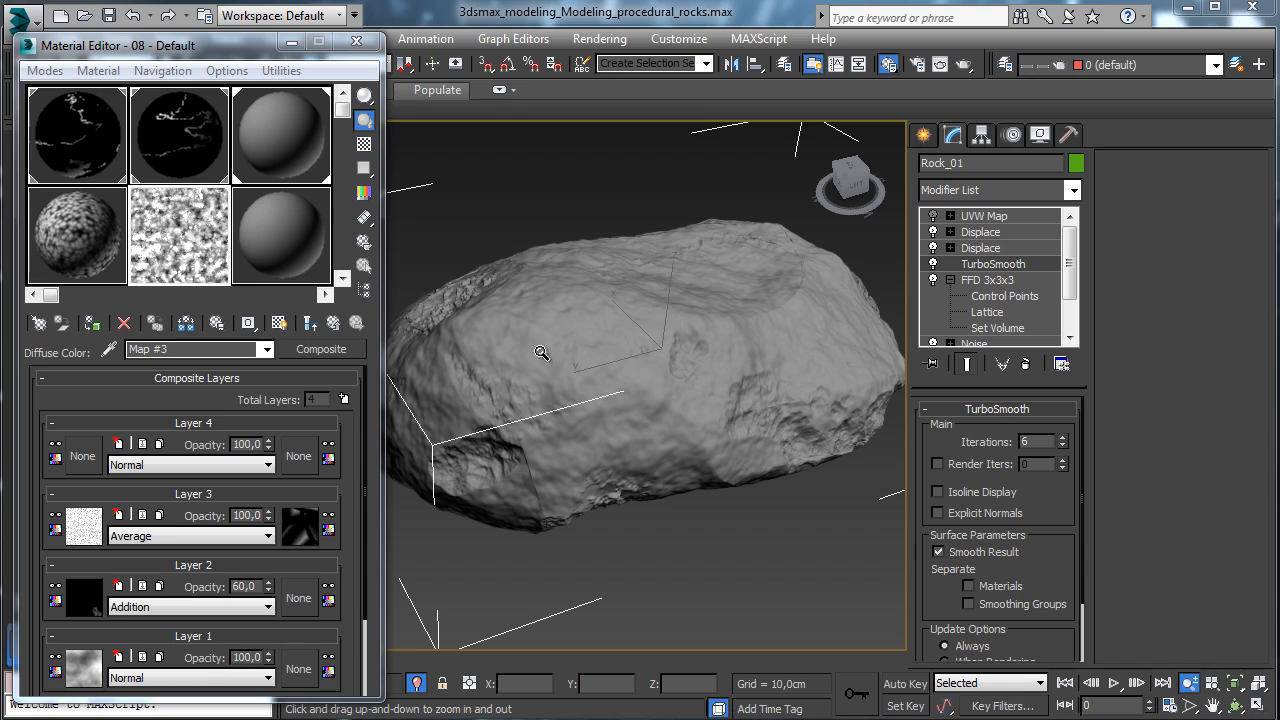
pyautogui.click(82, 456)
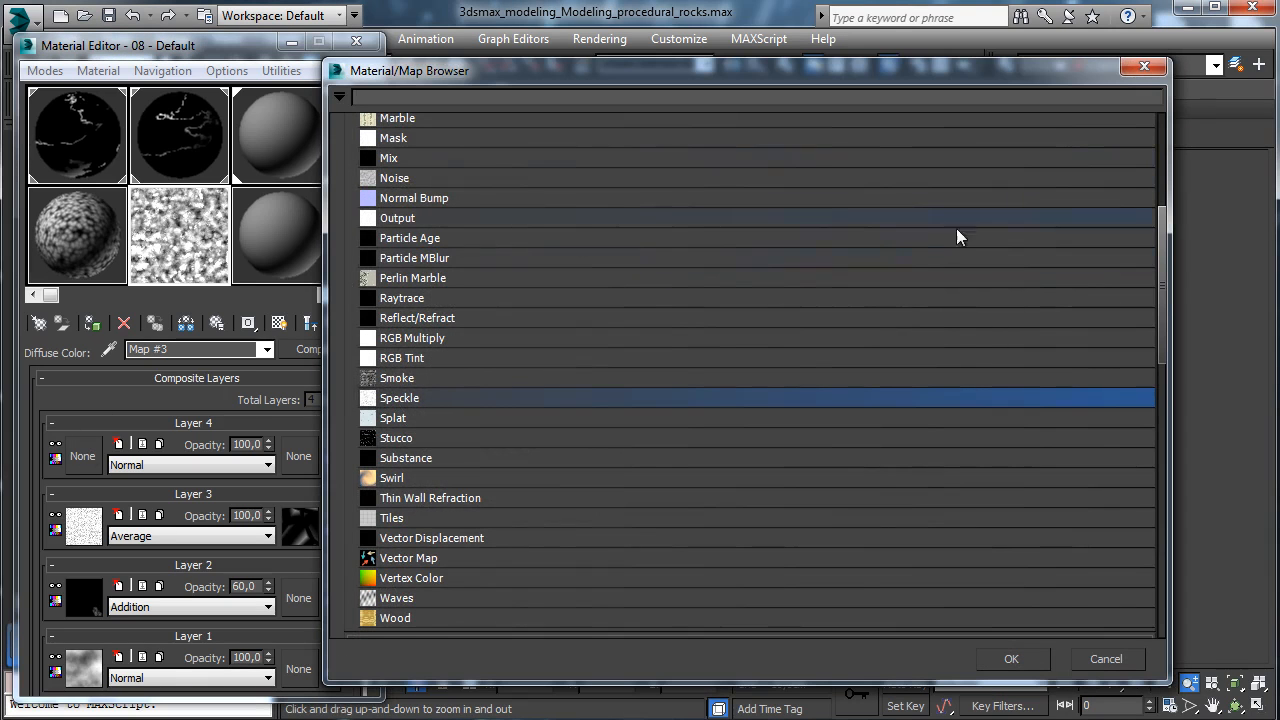
pyautogui.scroll(5, 1155, 212)
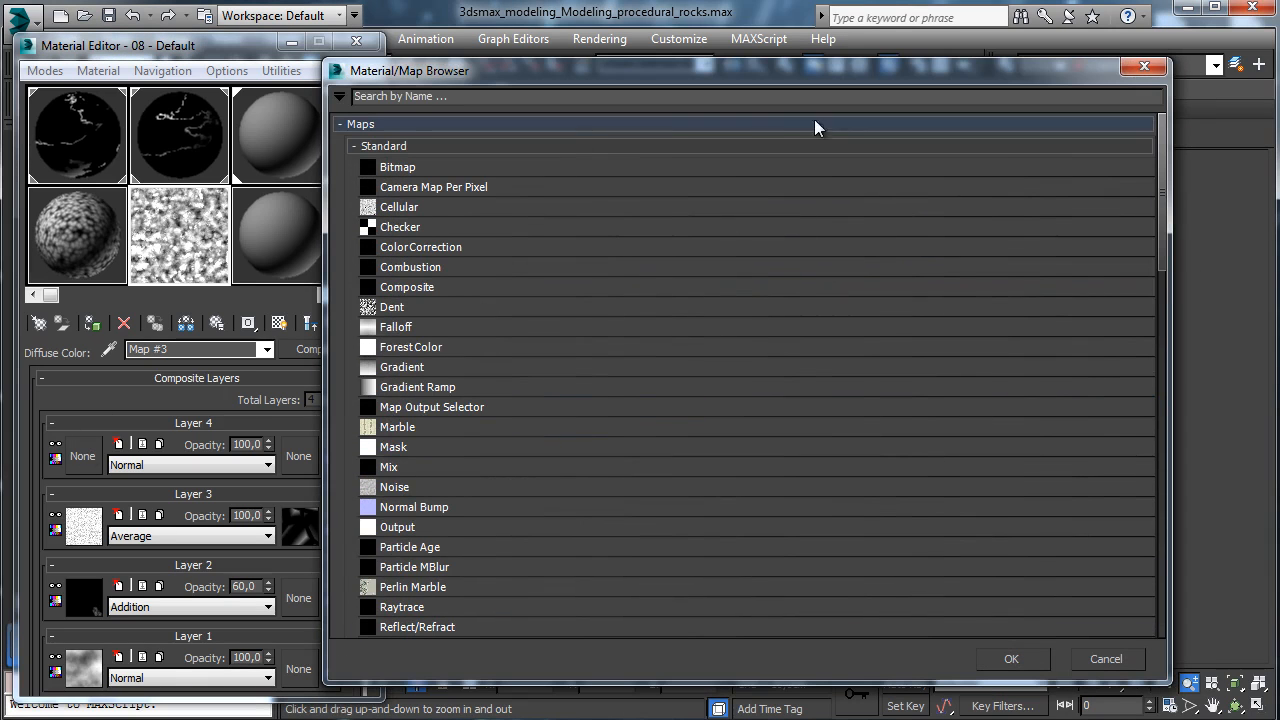
pyautogui.doubleClick(415, 228)
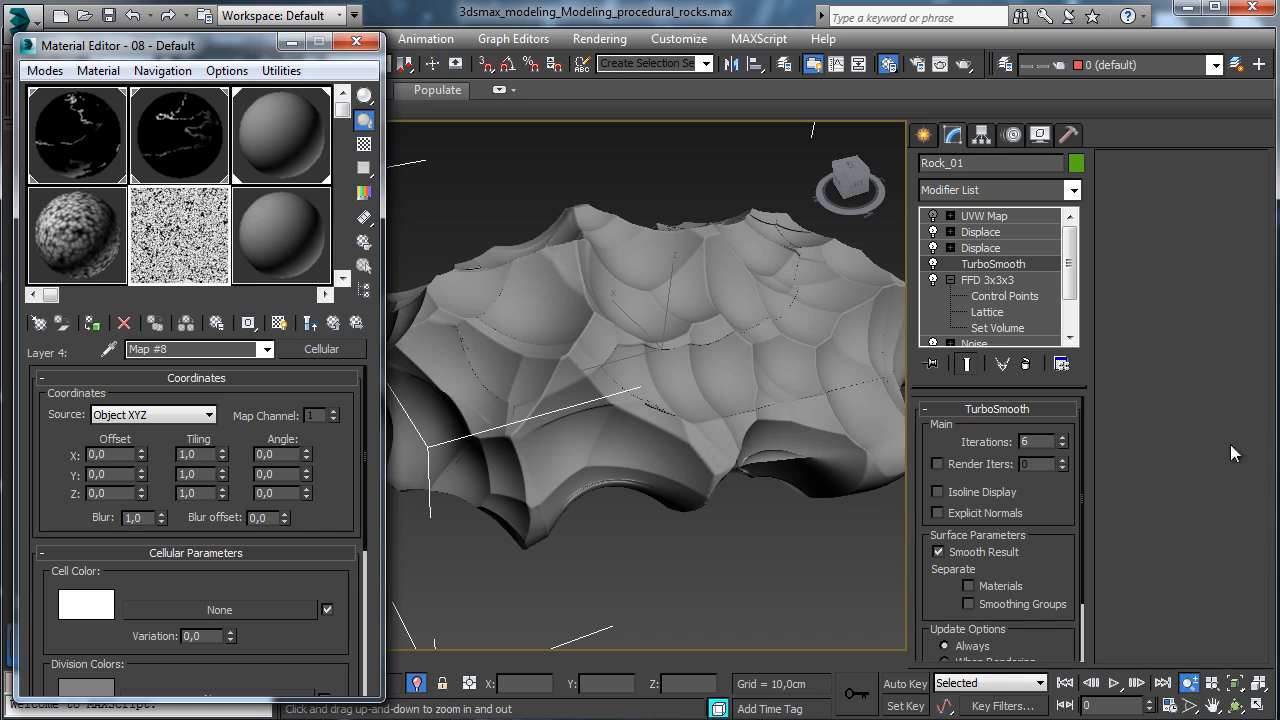
# - Change the grey division colour of Layer 4's Cellular map to white
pyautogui.moveTo(228, 578); pyautogui.dragTo(230, 484)
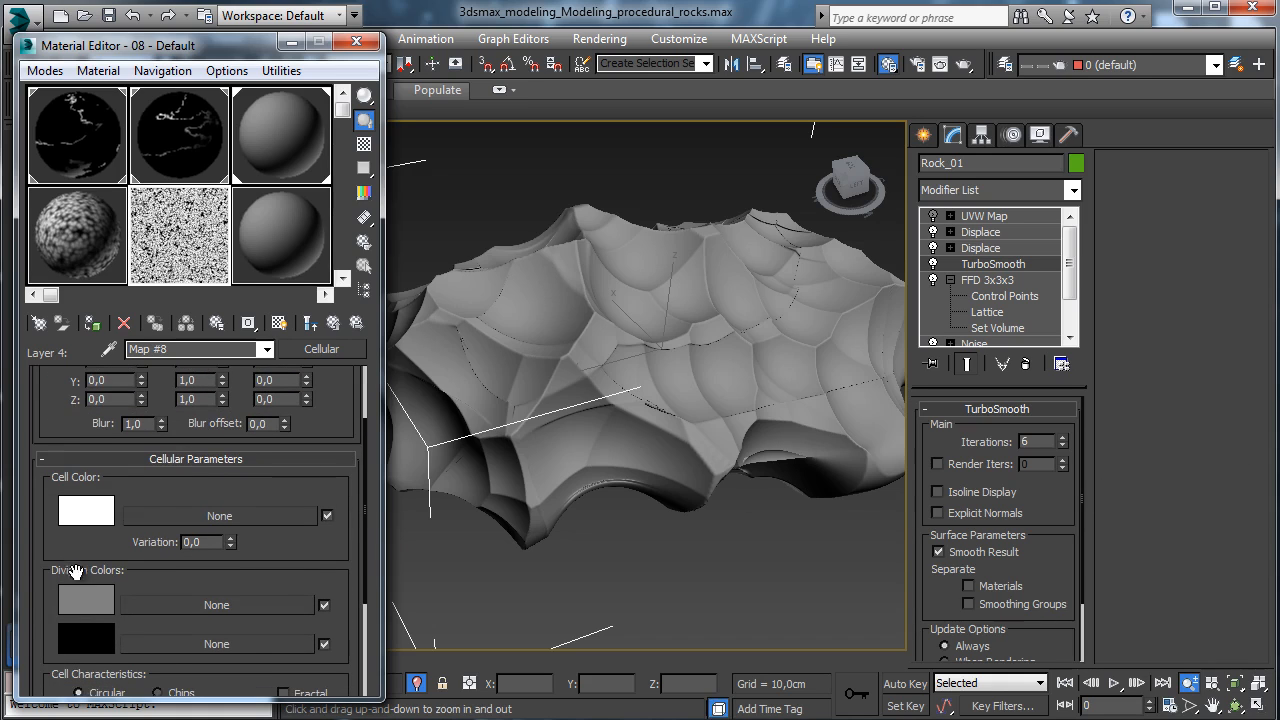
pyautogui.click(88, 600)
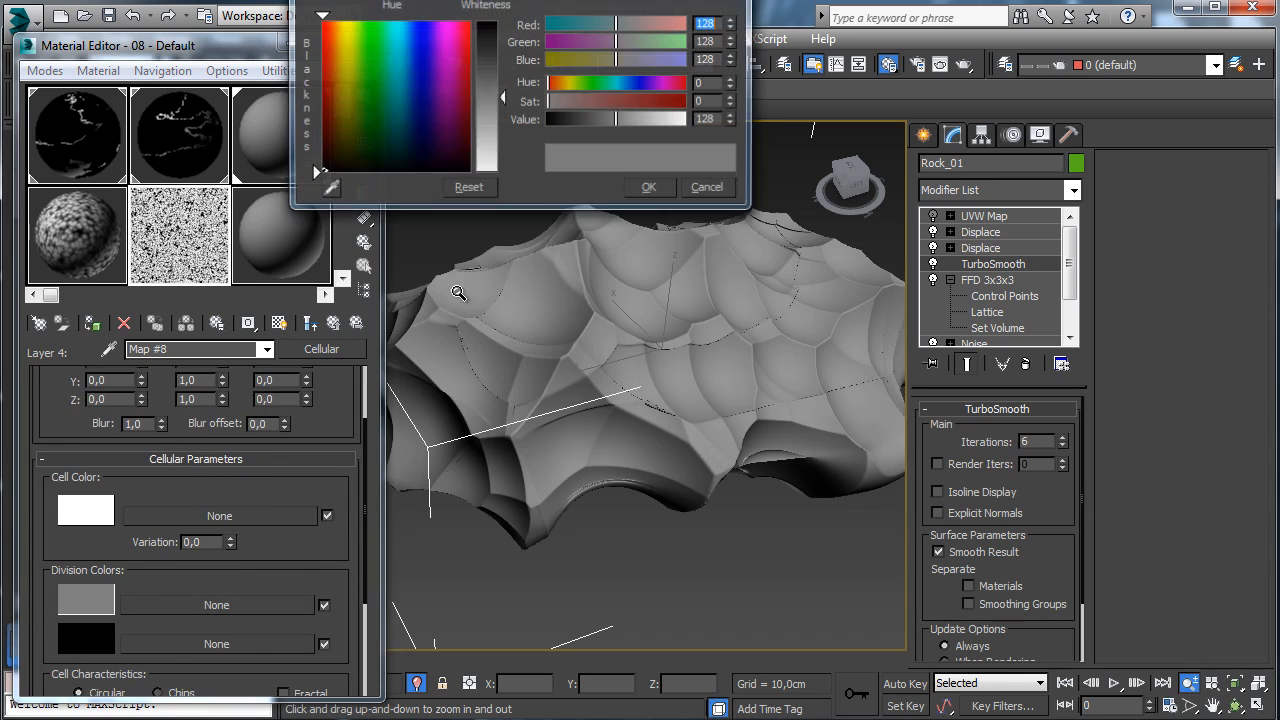
pyautogui.moveTo(691, 201); pyautogui.dragTo(723, 201)
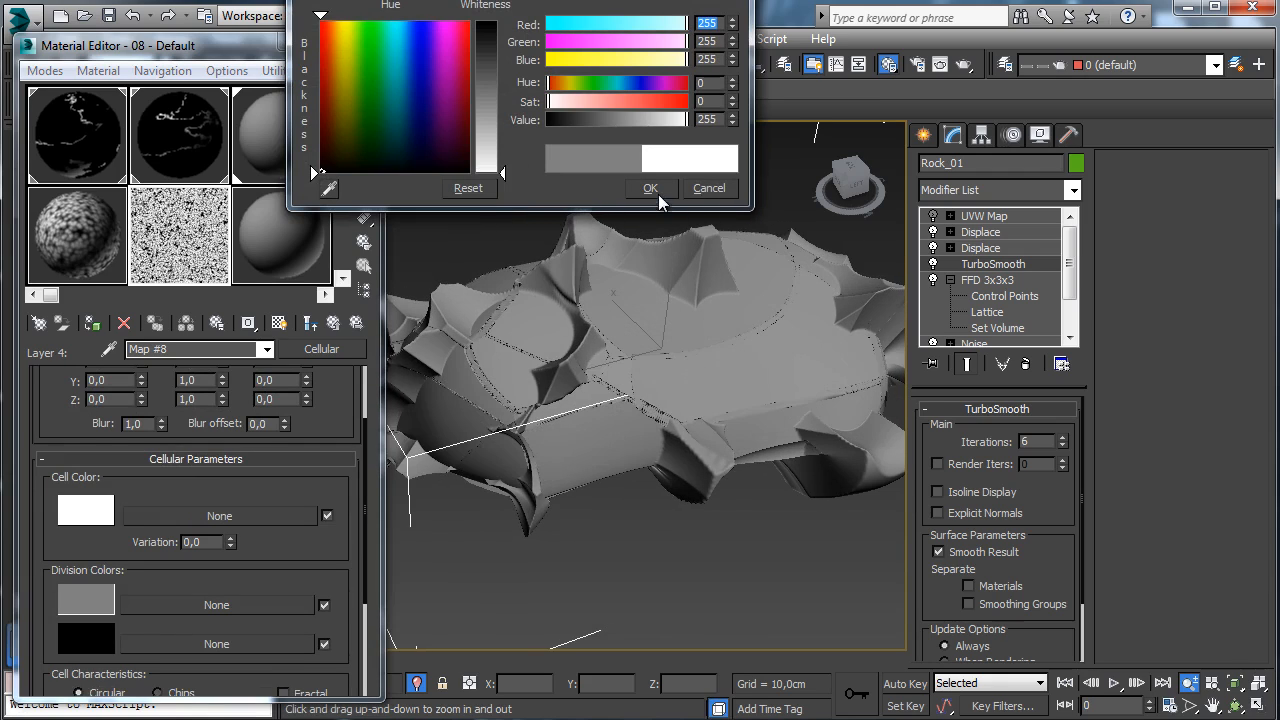
pyautogui.click(658, 194)
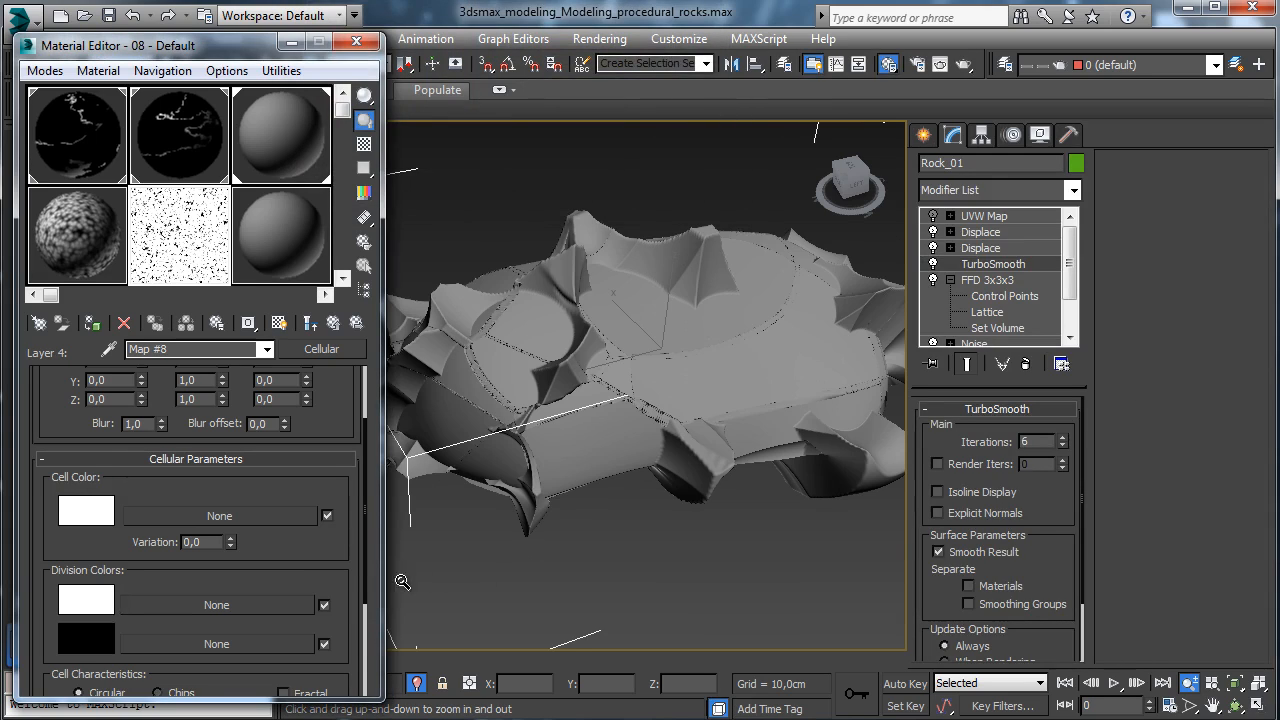
# - Set Layer 4's Cellular map to Chips with size 60 and enable Fractal
pyautogui.scroll(-3, 322, 556)
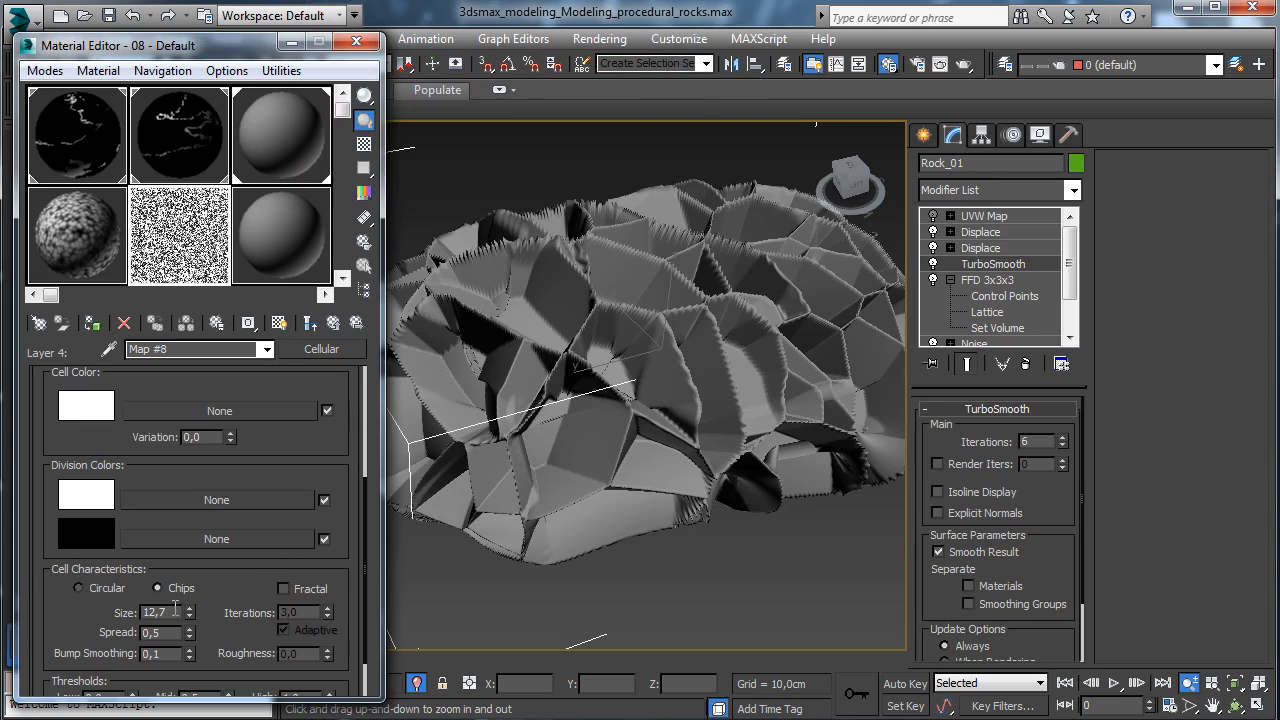
pyautogui.doubleClick(175, 608)
pyautogui.write('60')
pyautogui.press('Return')
pyautogui.click(309, 592)
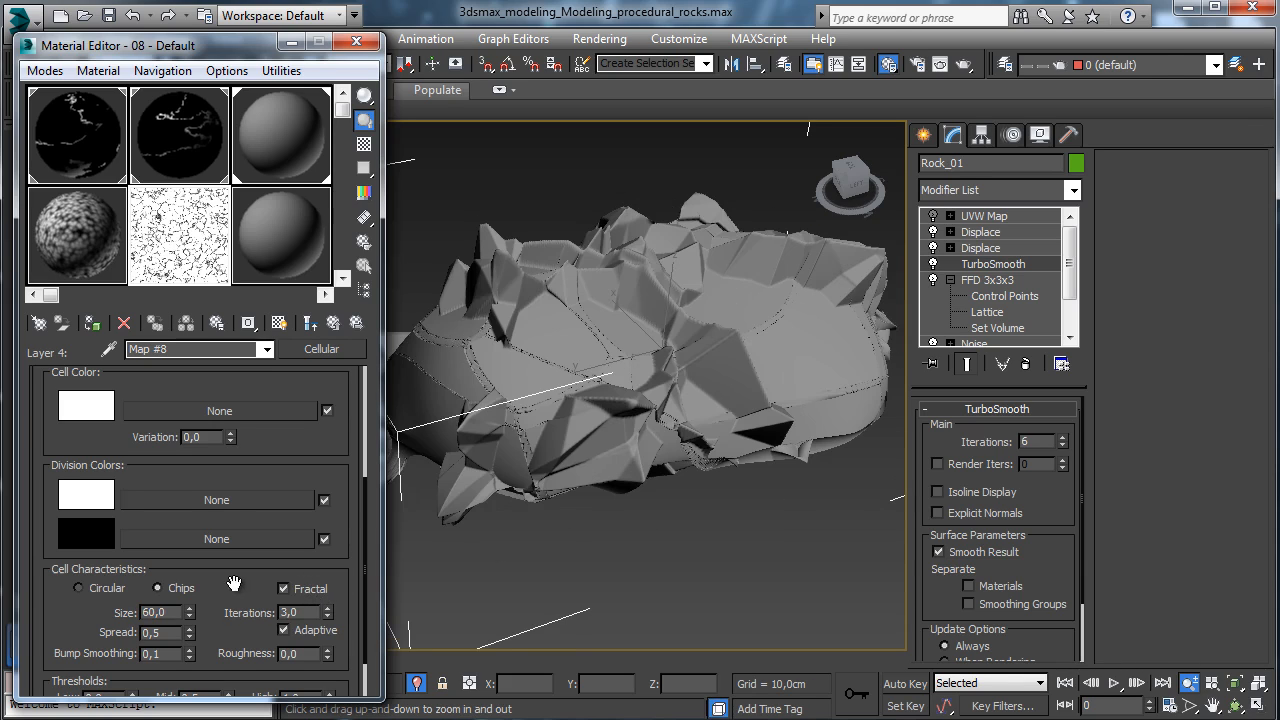
pyautogui.scroll(-2, 233, 584)
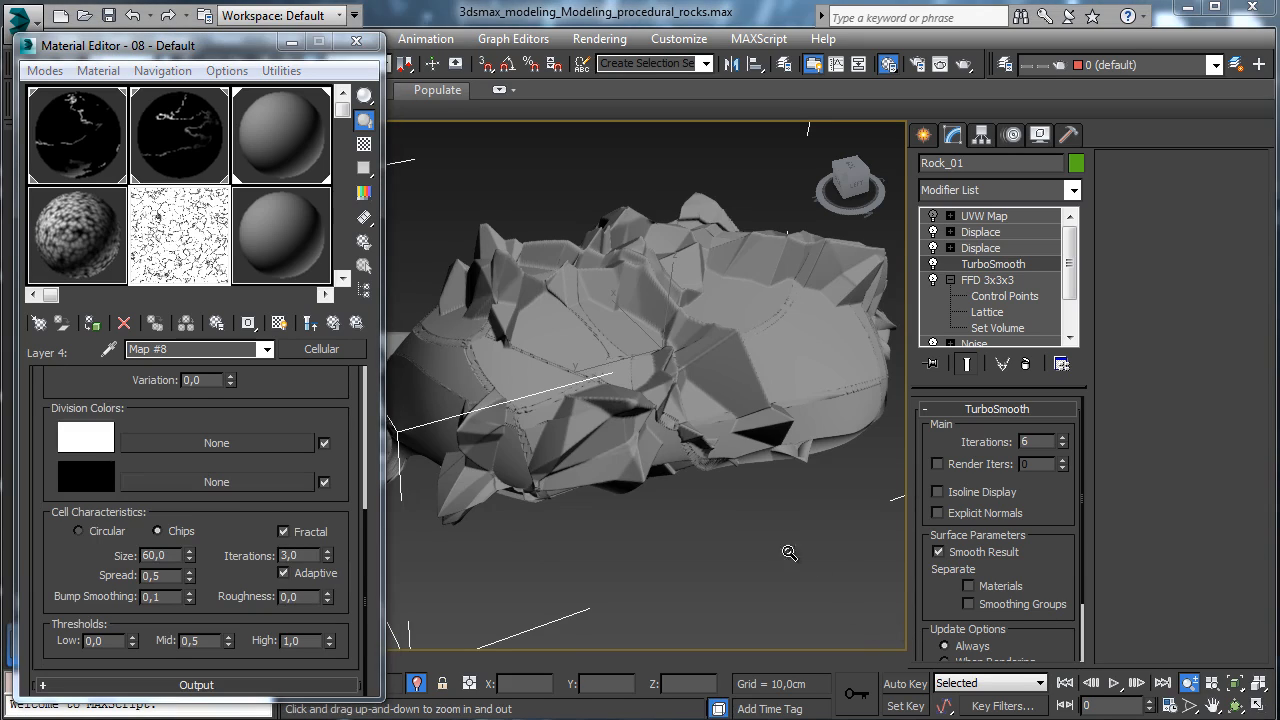
# - Invert the output of Layer 4's Cellular map and return to the Composite map
pyautogui.click(336, 342)
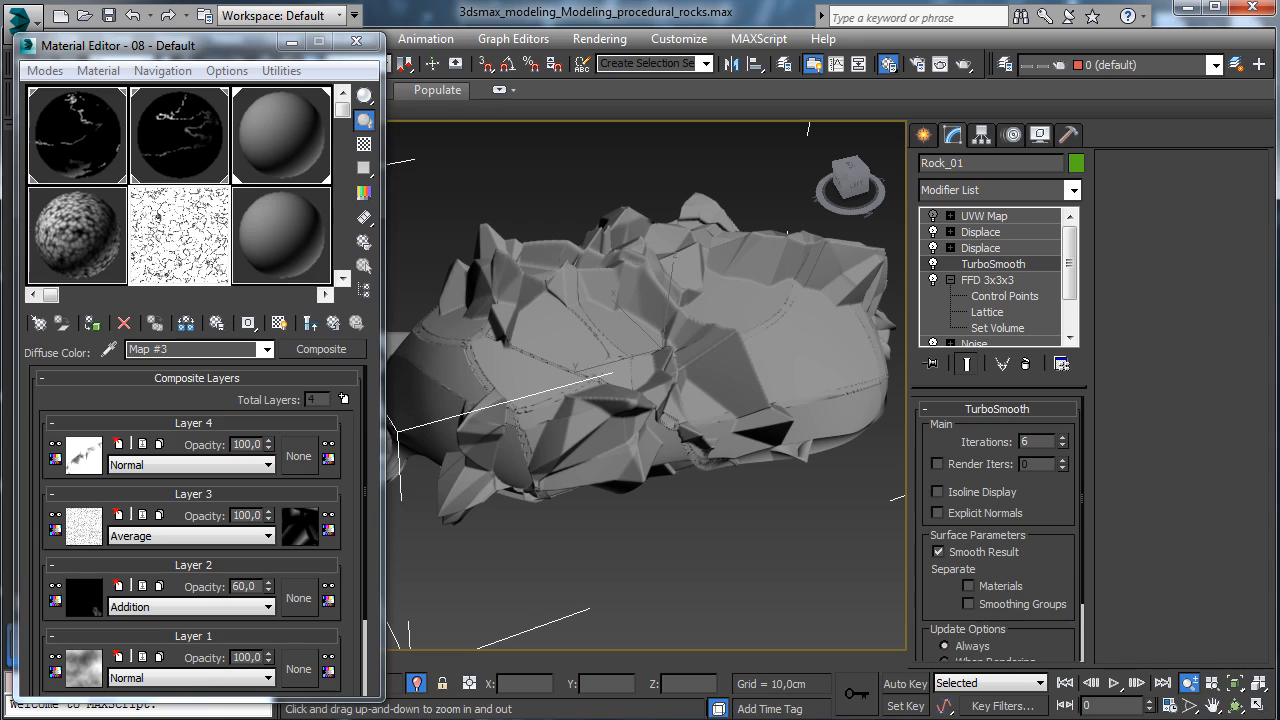
pyautogui.click(80, 461)
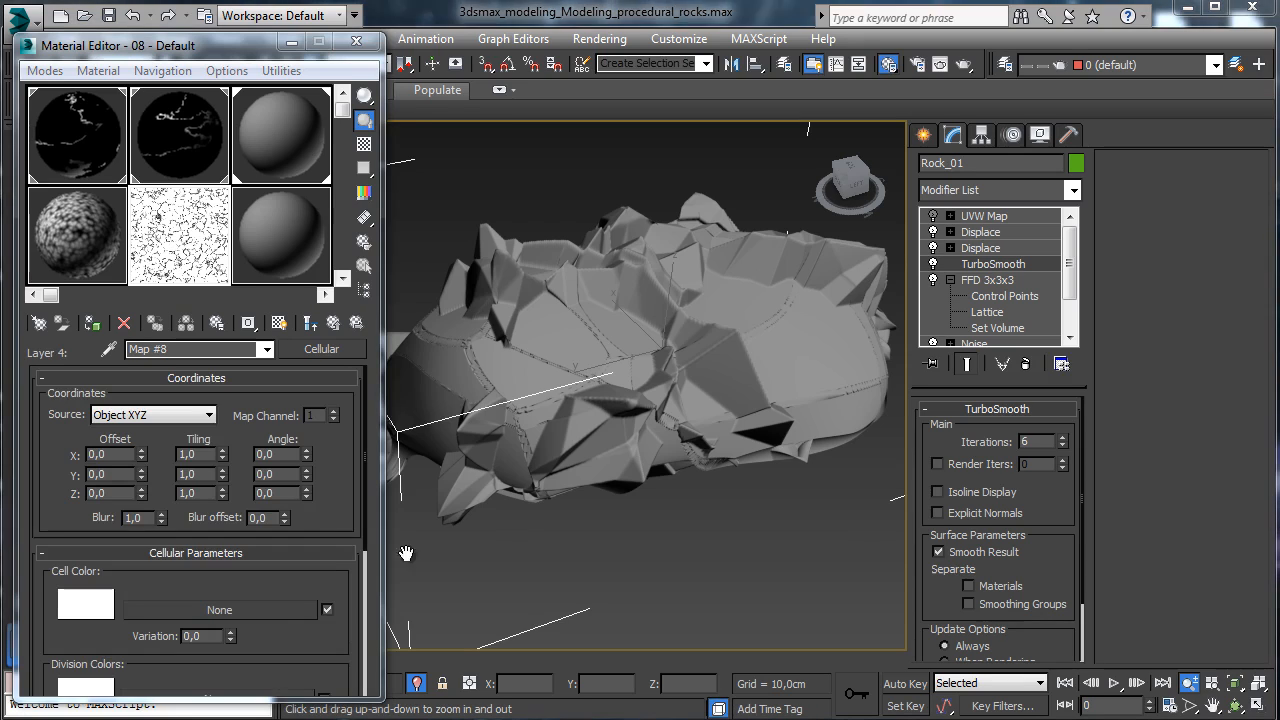
pyautogui.moveTo(271, 574); pyautogui.dragTo(145, 305)
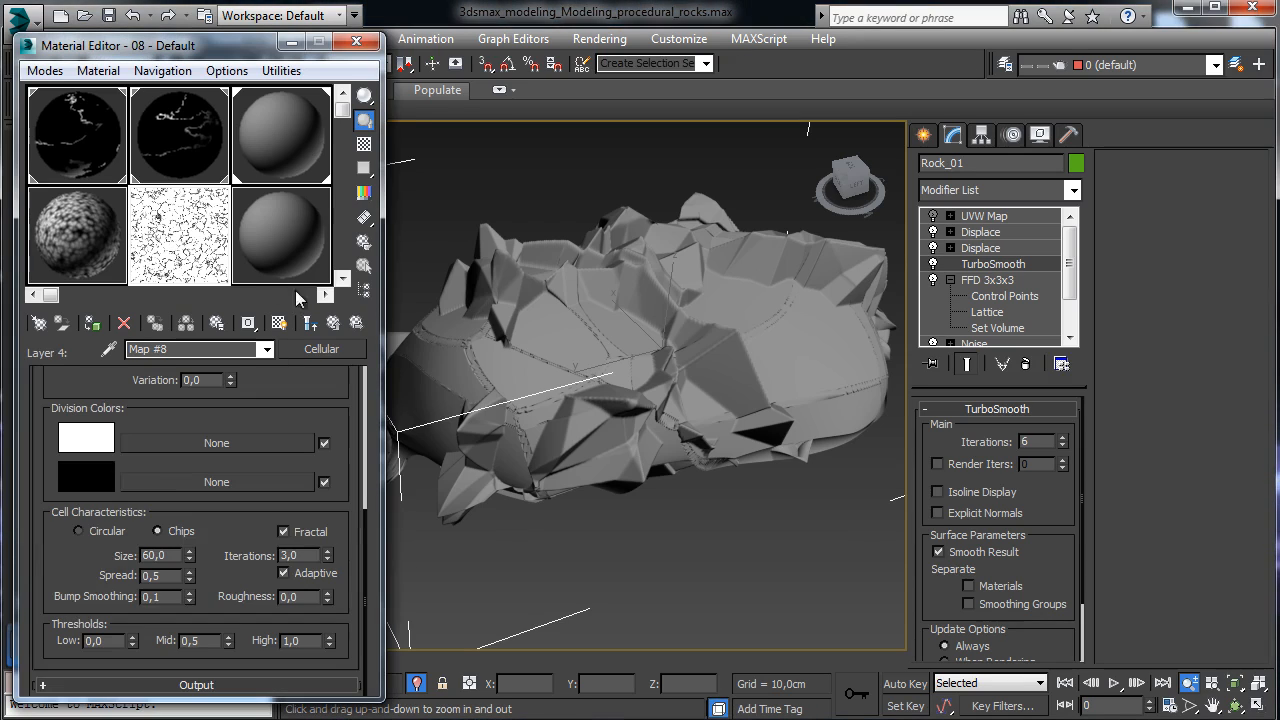
pyautogui.click(92, 688)
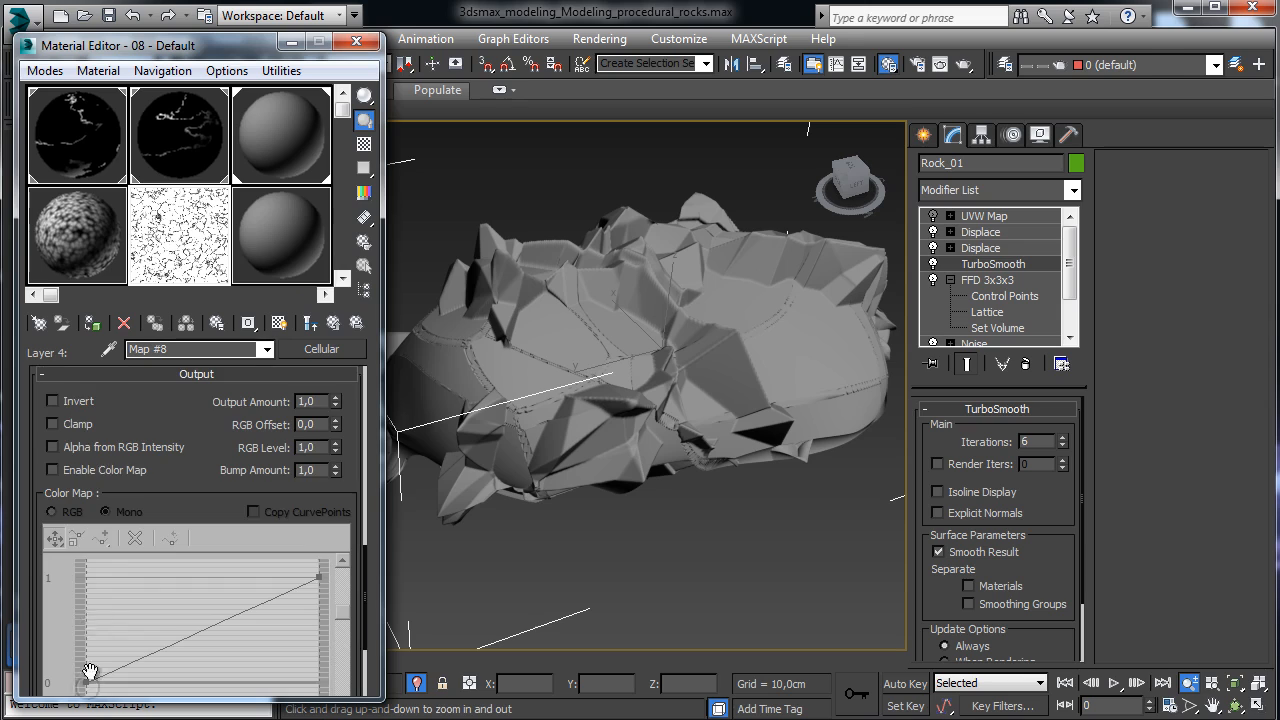
pyautogui.click(310, 323)
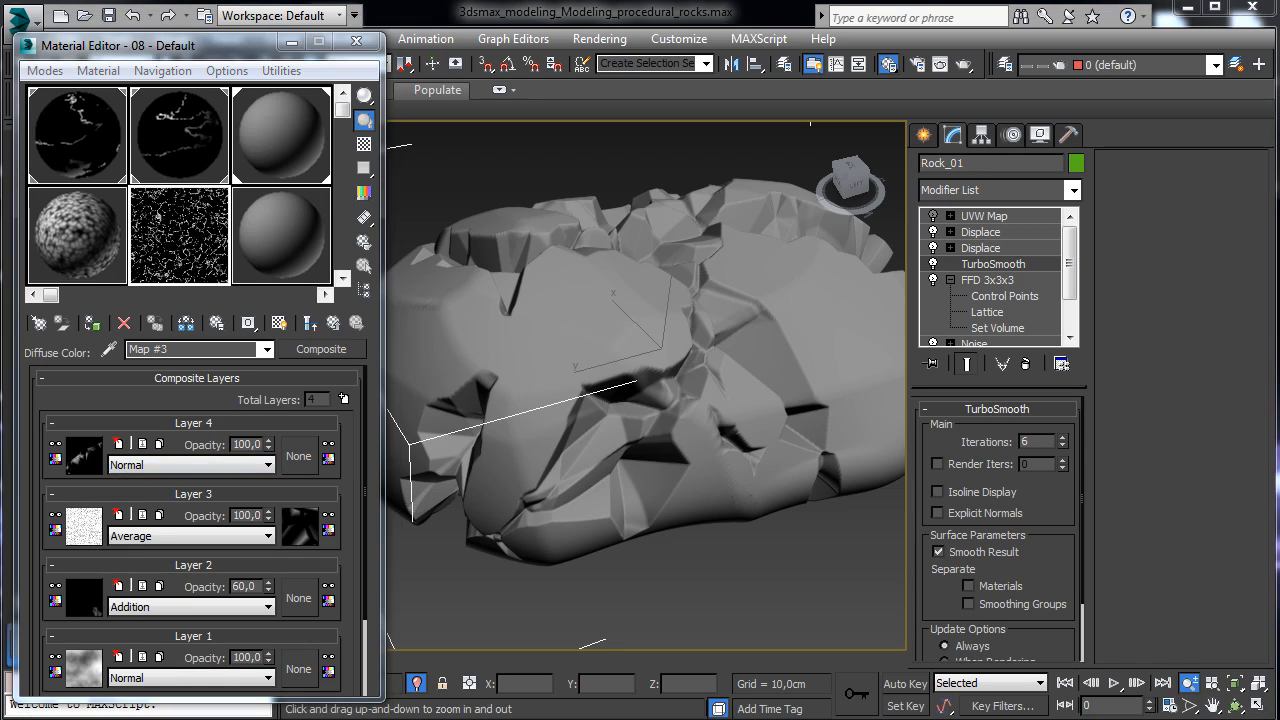
# - Set Layer 4 of the Composite map to Average blending with an opacity of 50
pyautogui.click(150, 468)
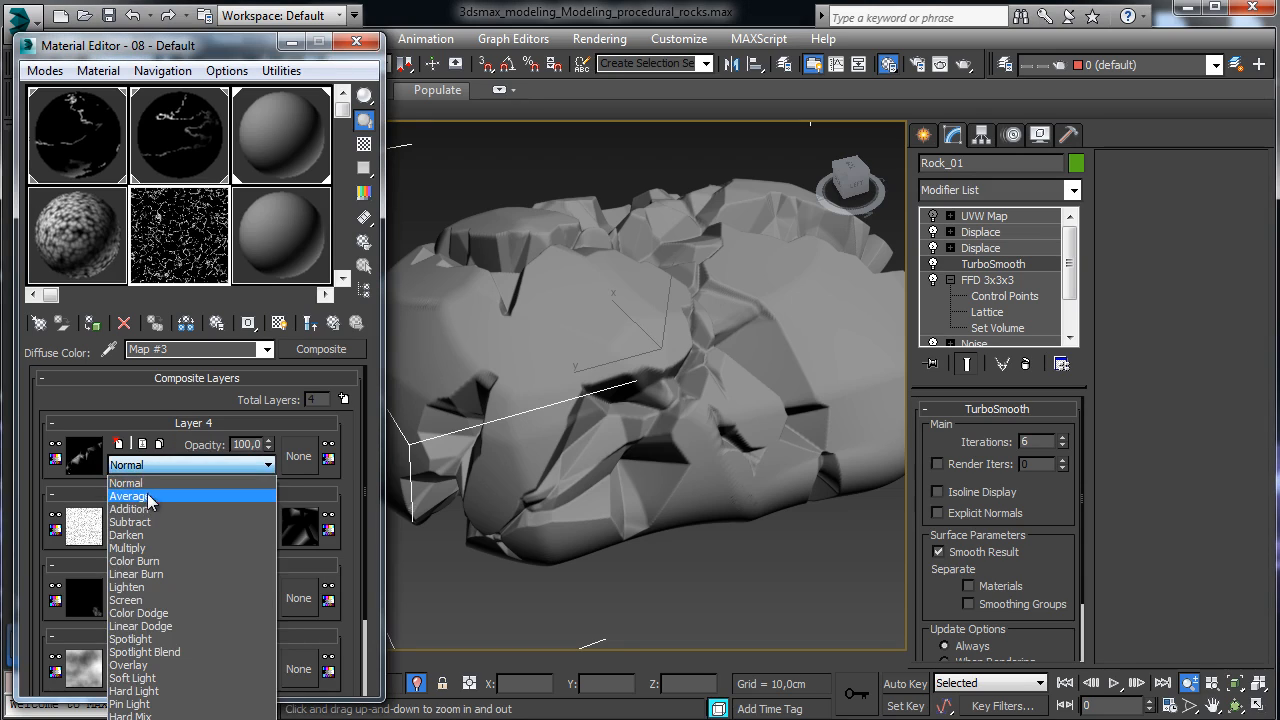
pyautogui.click(140, 496)
pyautogui.click(252, 445)
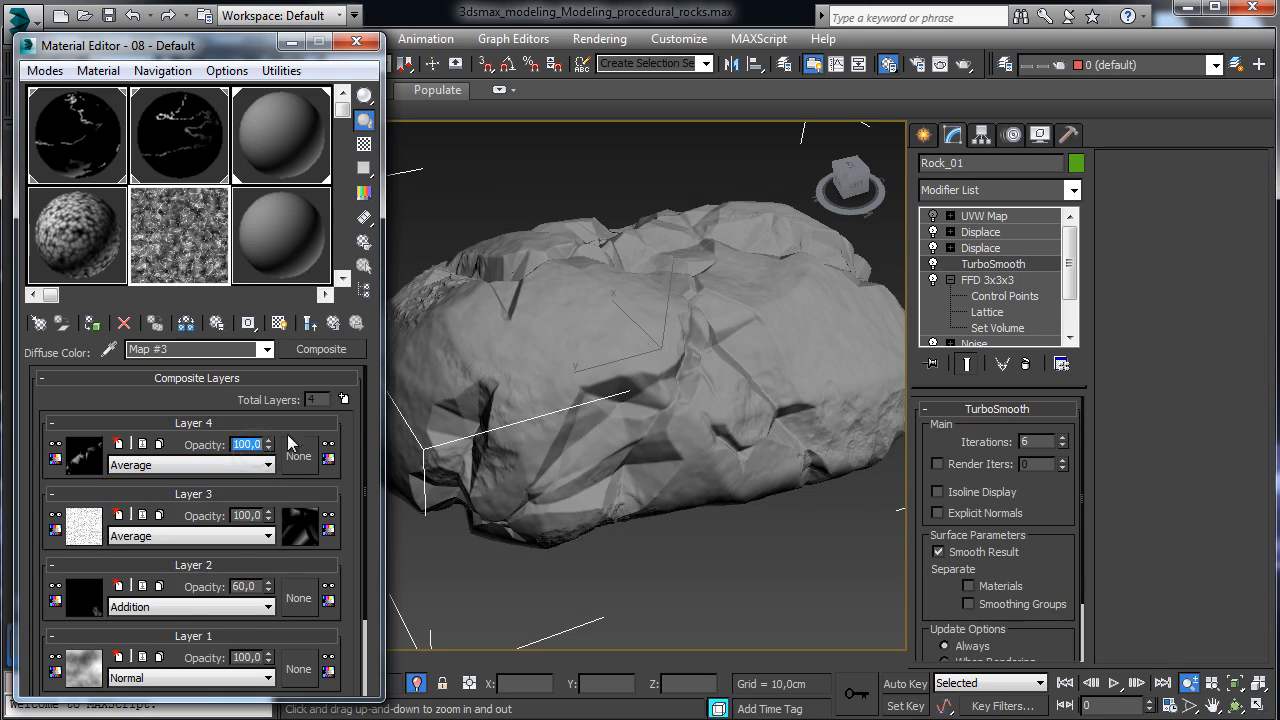
pyautogui.write('50')
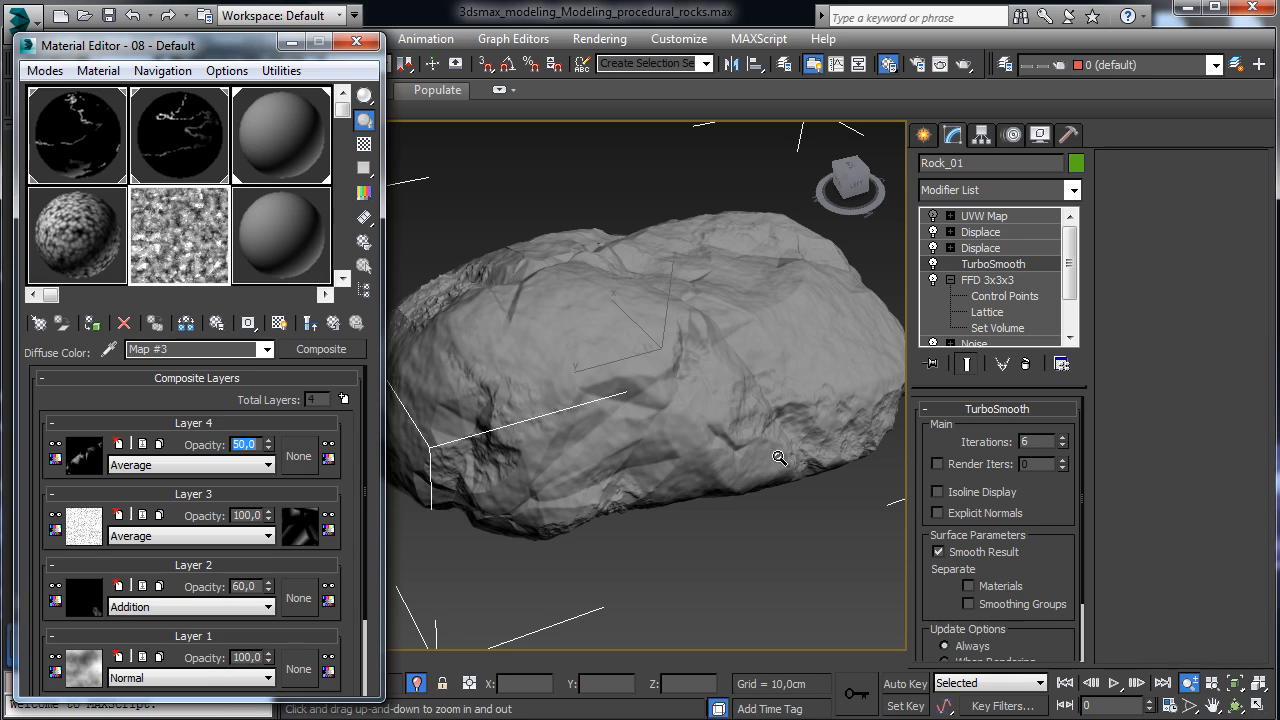
# - Inspect the displaced rock, close the Material Editor and end the rock's isolation
pyautogui.click(1234, 705)
pyautogui.moveTo(594, 397)
pyautogui.mouseDown()
pyautogui.moveTo(591, 483)
pyautogui.moveTo(789, 363)
pyautogui.moveTo(843, 363)
pyautogui.moveTo(597, 369)
pyautogui.moveTo(438, 406)
pyautogui.moveTo(343, 386)
pyautogui.moveTo(306, 351)
pyautogui.moveTo(401, 386)
pyautogui.moveTo(426, 351)
pyautogui.moveTo(546, 400)
pyautogui.moveTo(600, 375)
pyautogui.mouseUp()
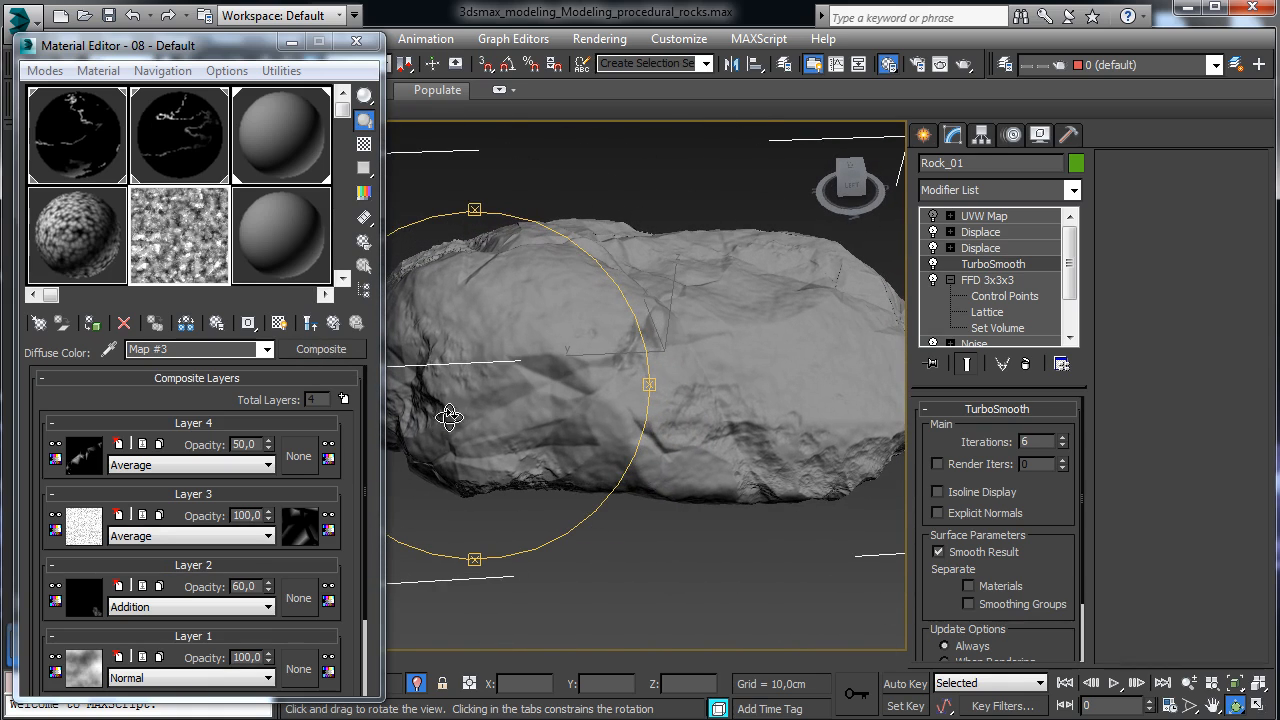
pyautogui.click(355, 41)
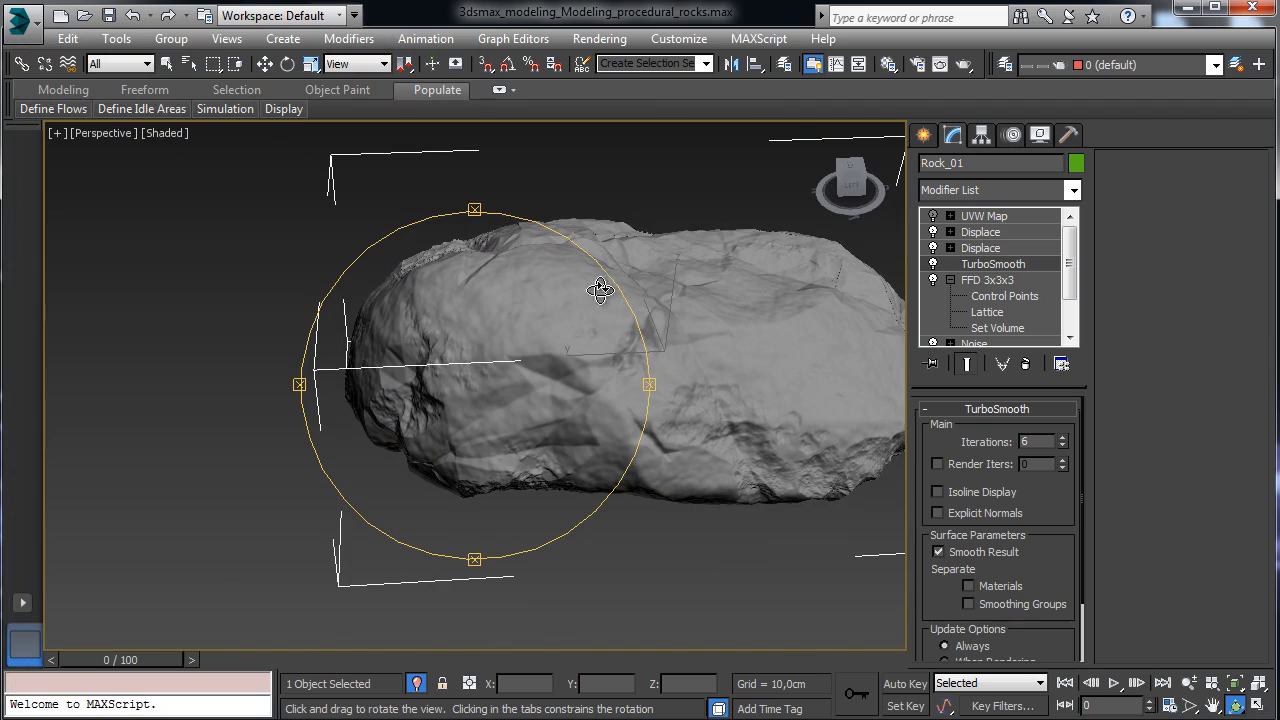
pyautogui.click(1189, 683)
pyautogui.moveTo(544, 394); pyautogui.dragTo(553, 480)
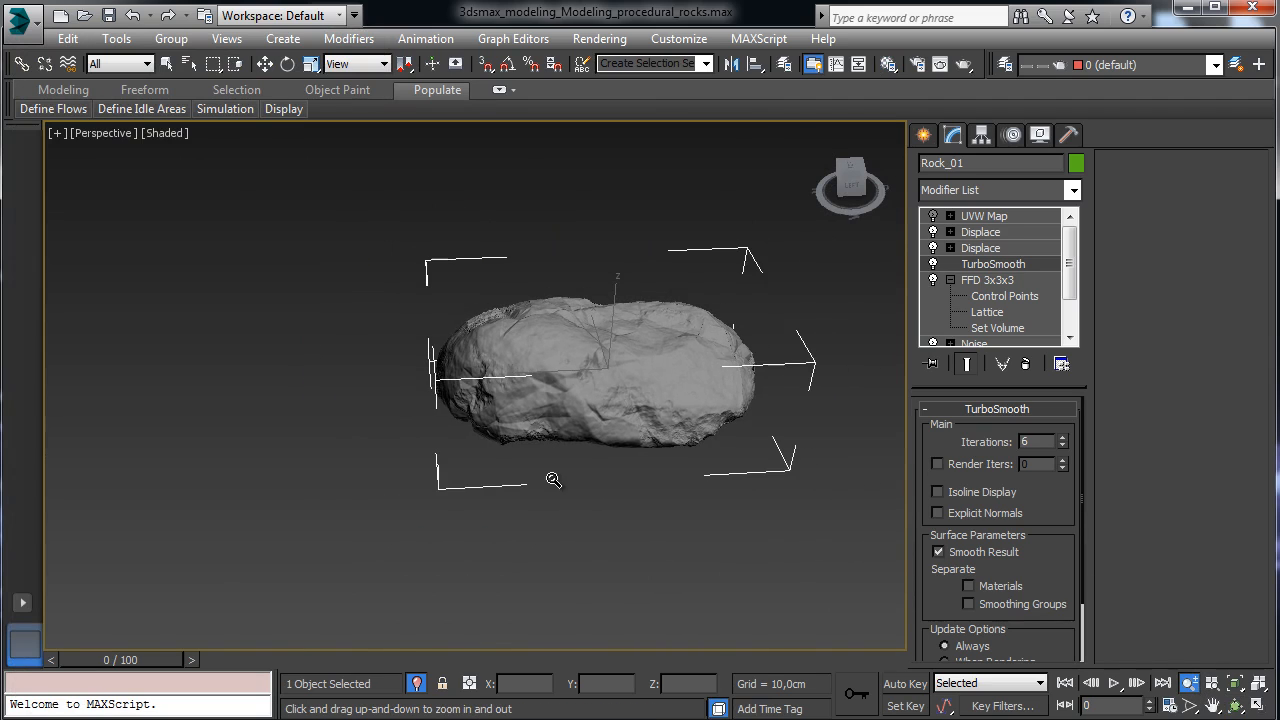
pyautogui.click(416, 683)
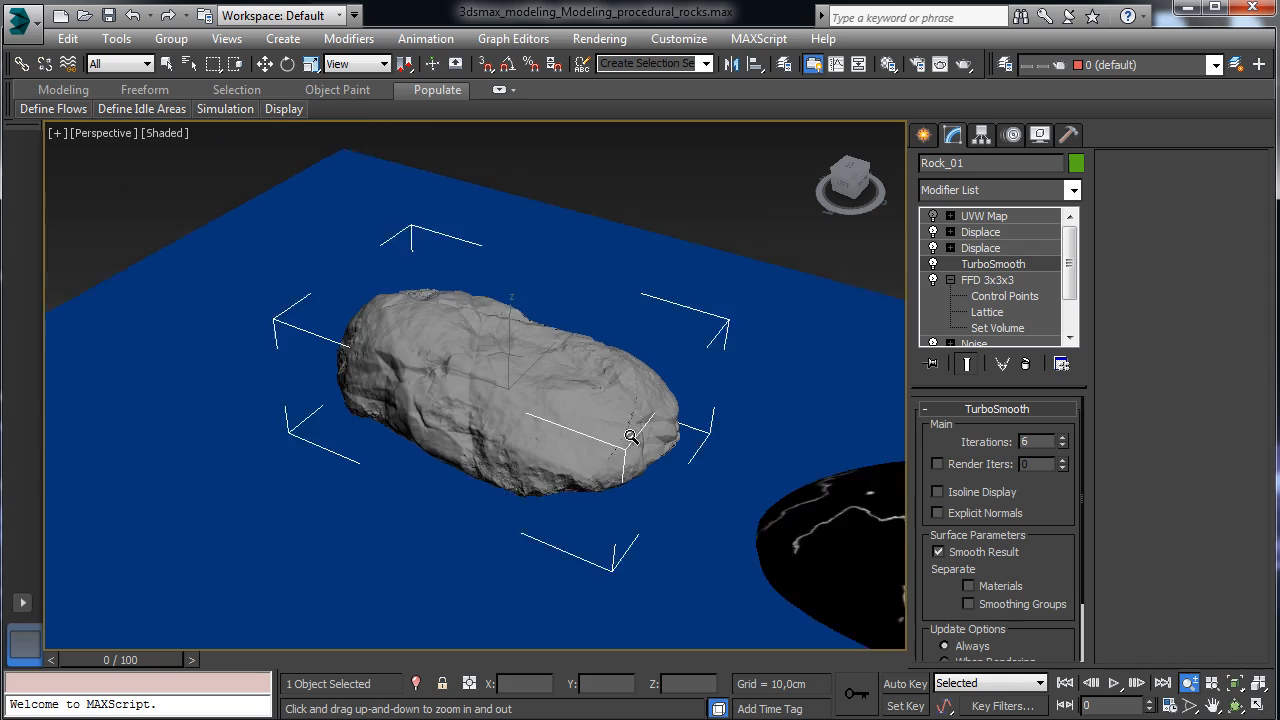
# - Clone Rock_01 as one independent copy beside the original and name it Rock_Mineral
pyautogui.moveTo(631, 437); pyautogui.dragTo(517, 343)
pyautogui.click(1213, 705)
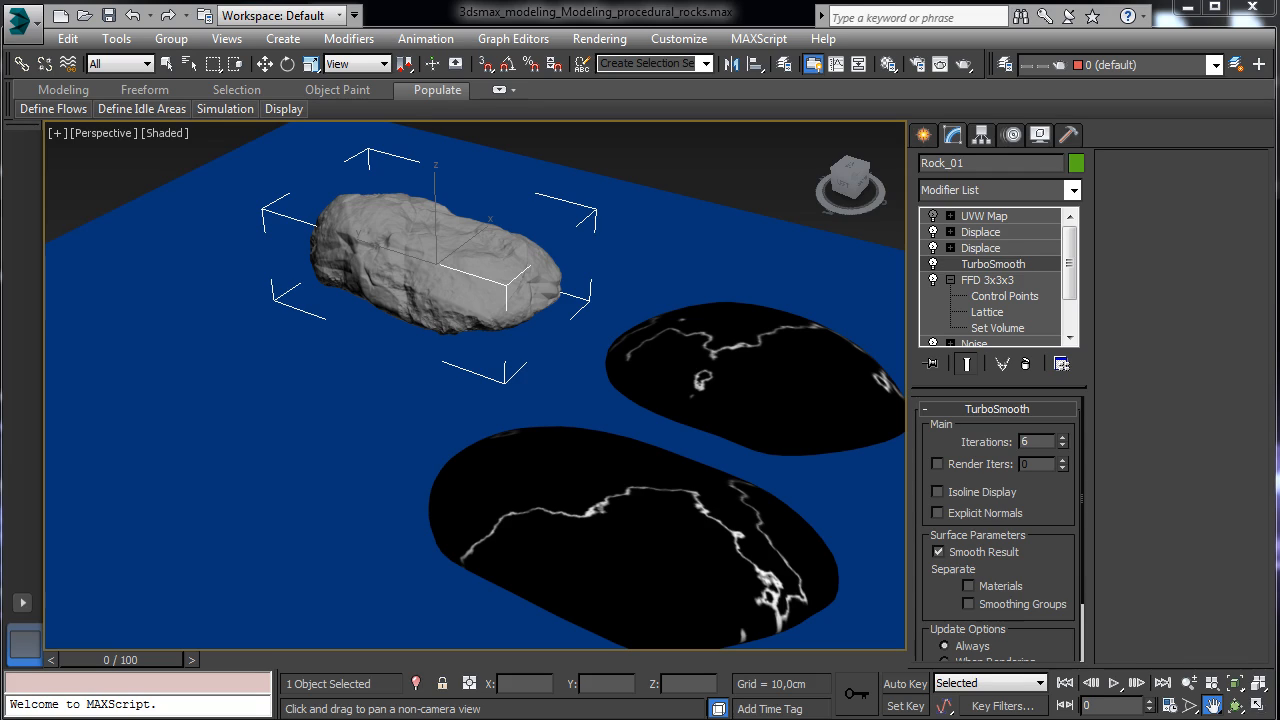
pyautogui.click(265, 64)
pyautogui.moveTo(446, 241)
pyautogui.keyDown('shift'); pyautogui.mouseDown()
pyautogui.moveTo(373, 308)
pyautogui.moveTo(323, 318)
pyautogui.mouseUp(); pyautogui.keyUp('shift')
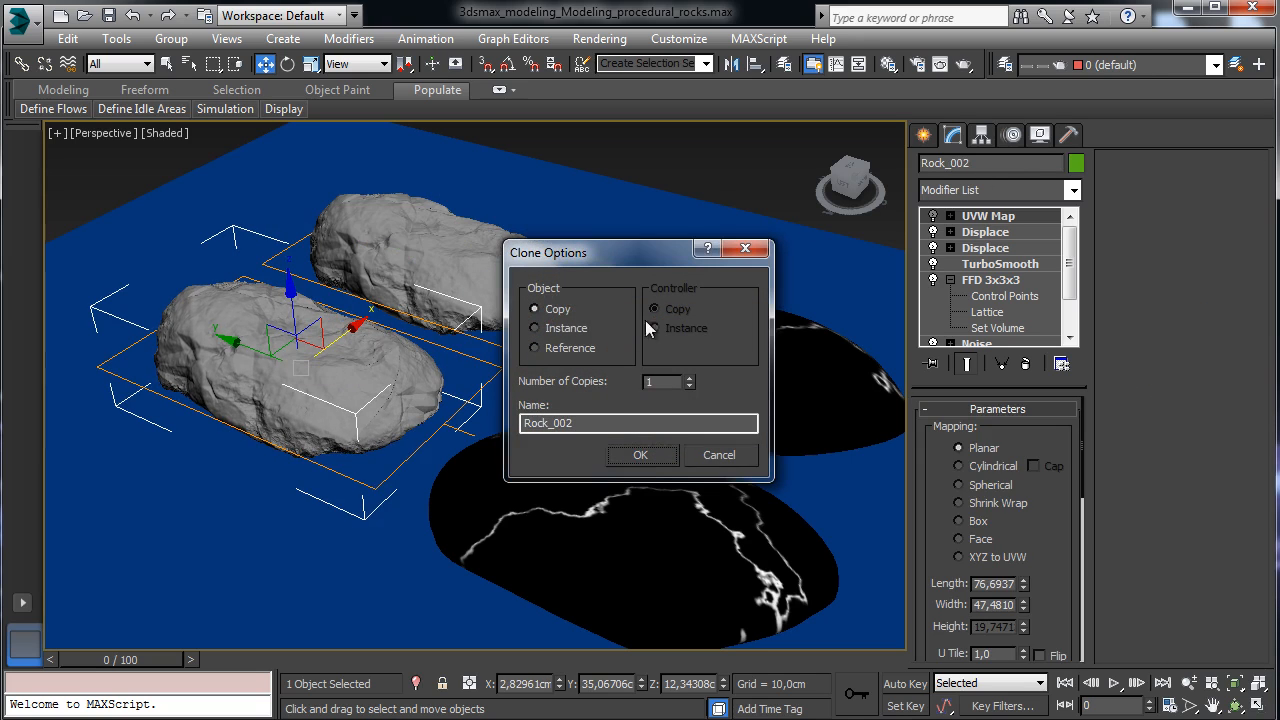
pyautogui.click(643, 457)
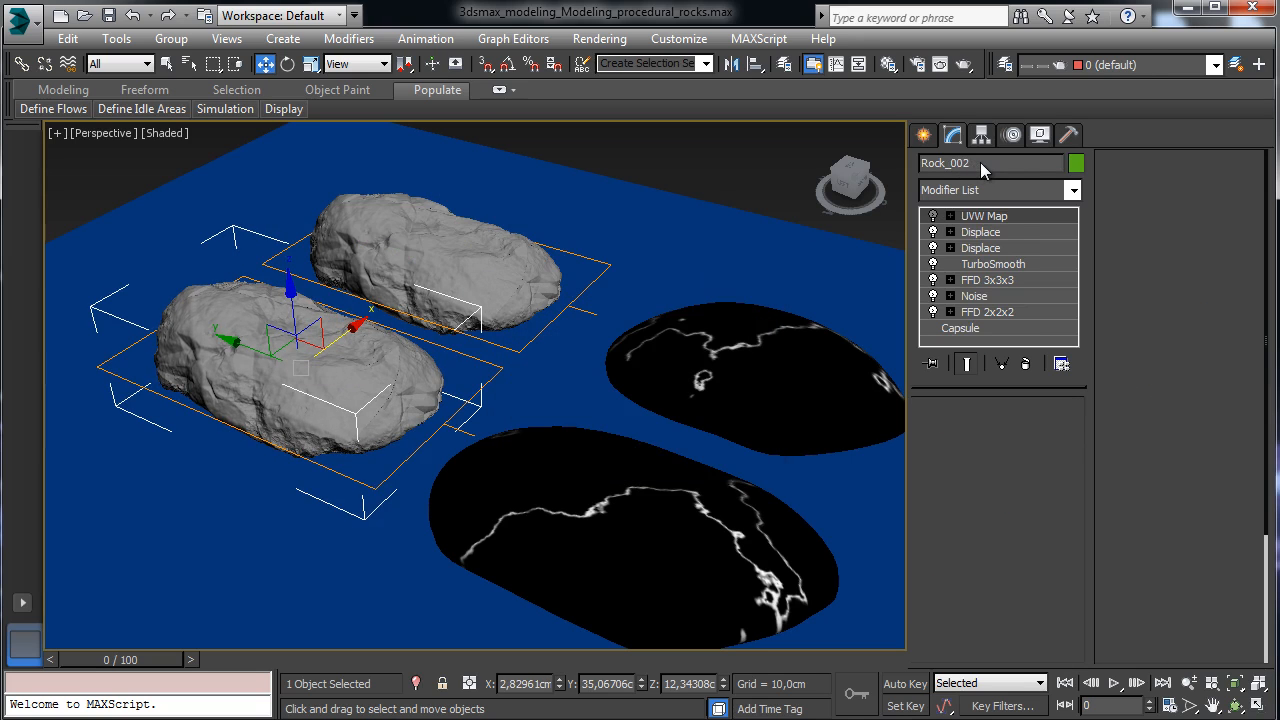
pyautogui.moveTo(951, 163); pyautogui.dragTo(1066, 149)
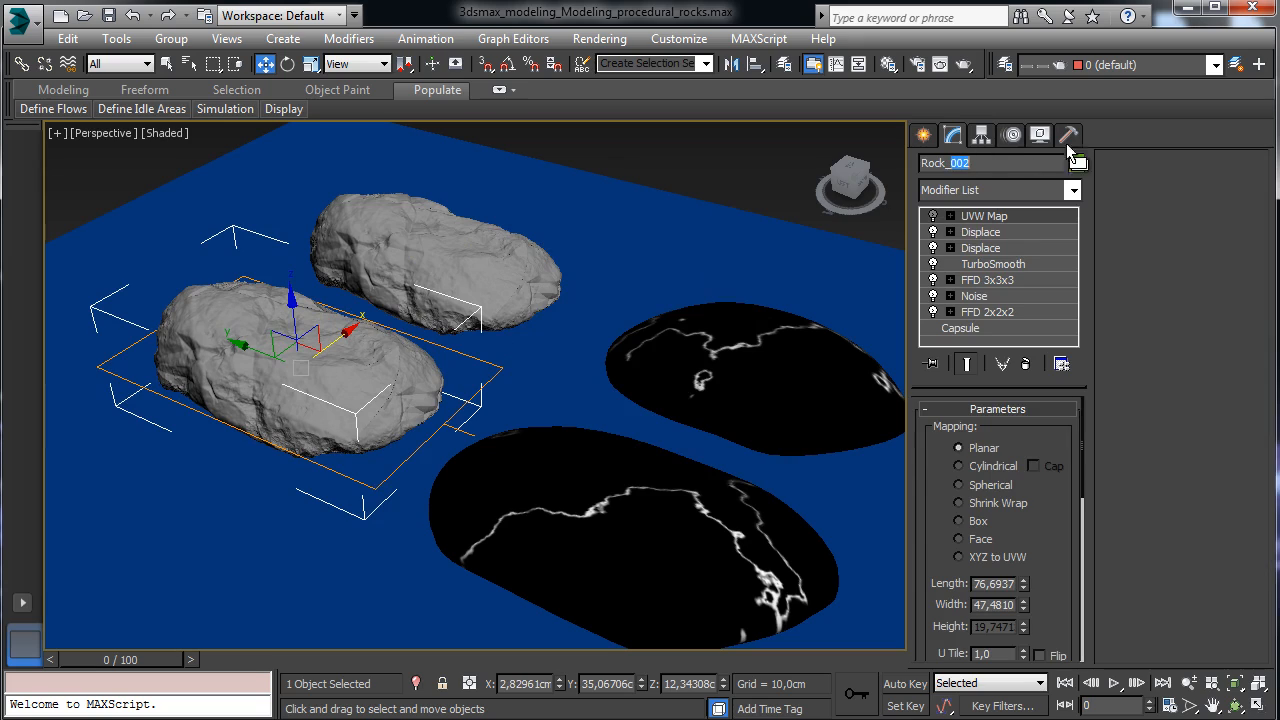
pyautogui.write('Mineral')
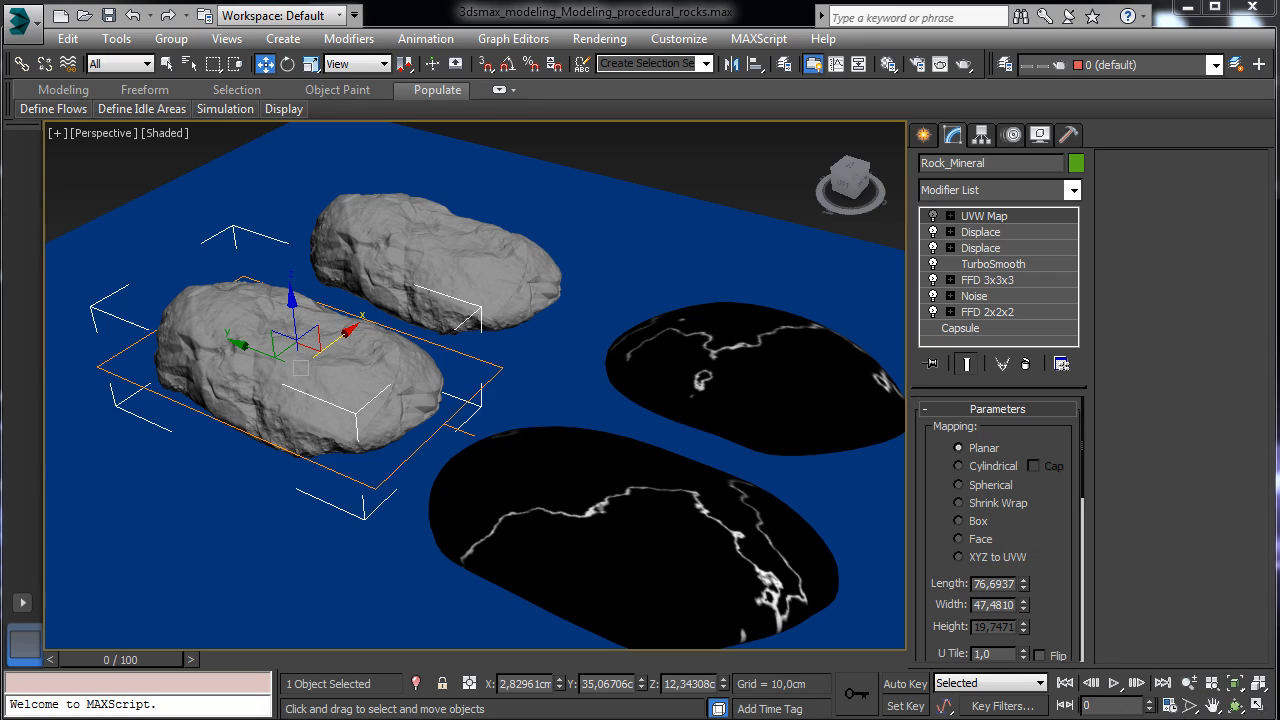
# - Isolate Rock_Mineral from the rest of the scene and view it from the side
pyautogui.click(416, 684)
pyautogui.click(1236, 705)
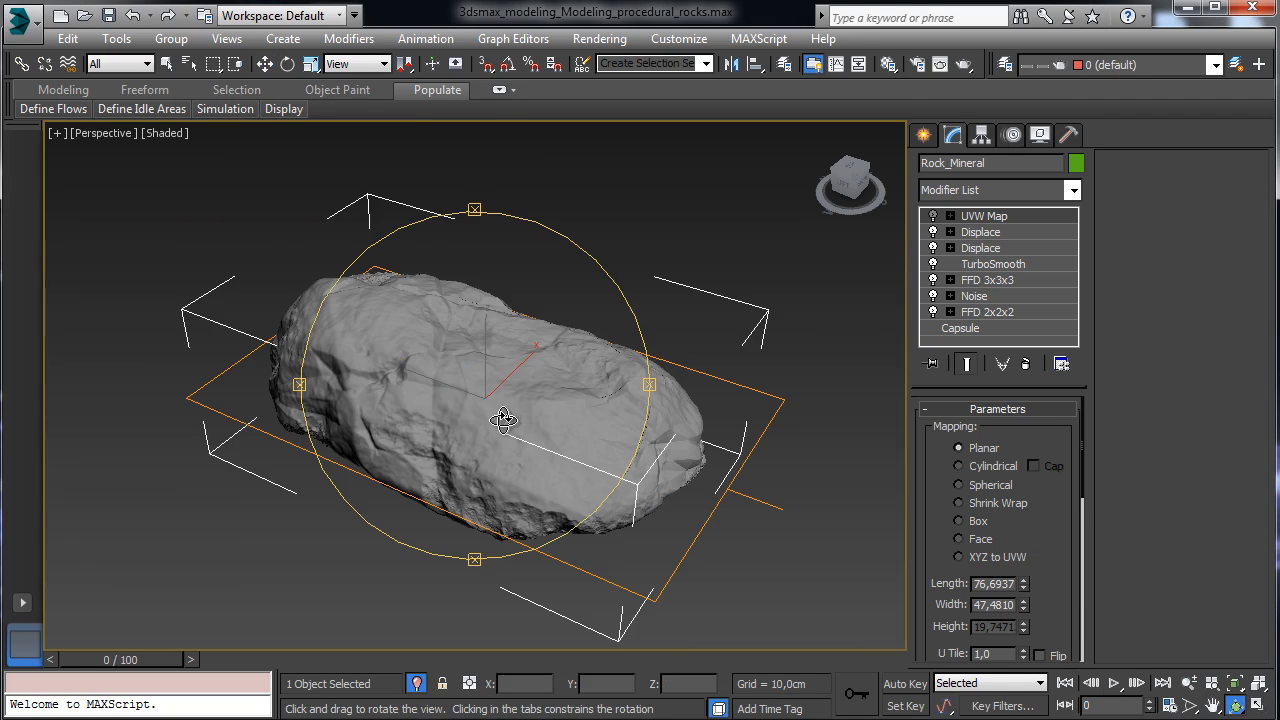
pyautogui.moveTo(503, 420); pyautogui.dragTo(580, 443)
# - Delete both Displace modifiers from Rock_Mineral and set its TurboSmooth iterations to 3
pyautogui.click(1025, 246)
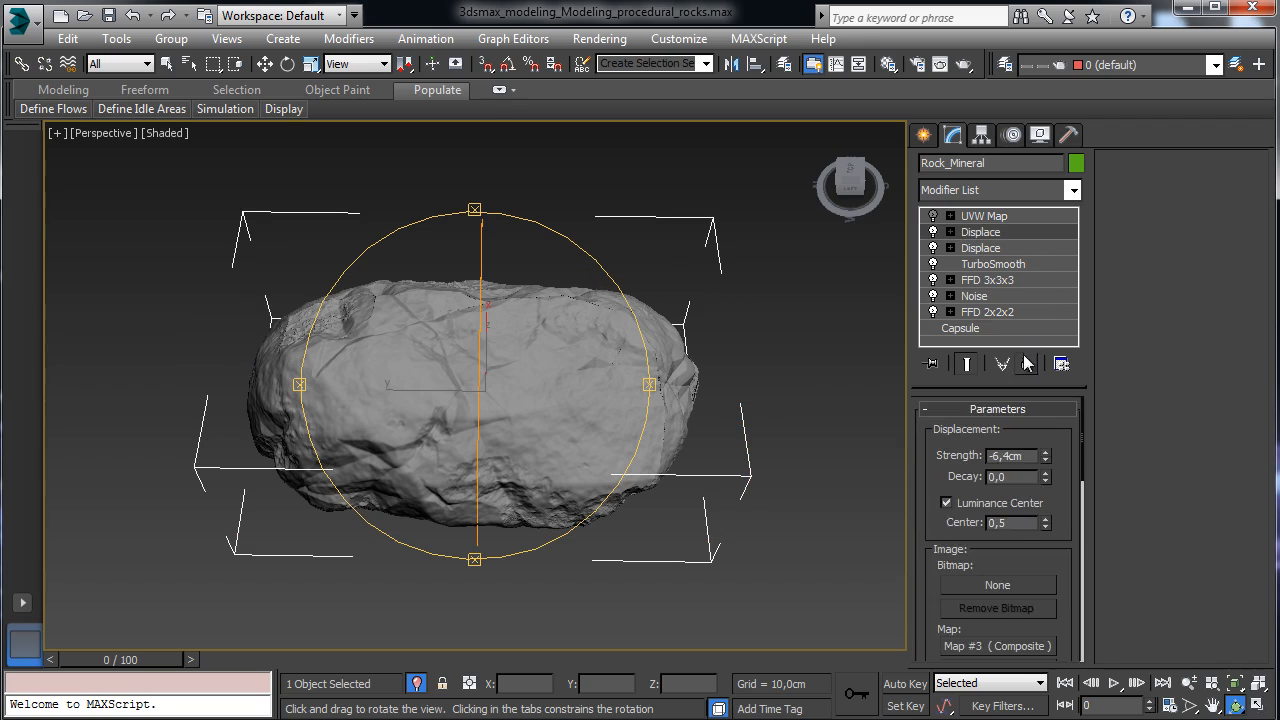
pyautogui.click(1025, 363)
pyautogui.click(998, 237)
pyautogui.press('w')
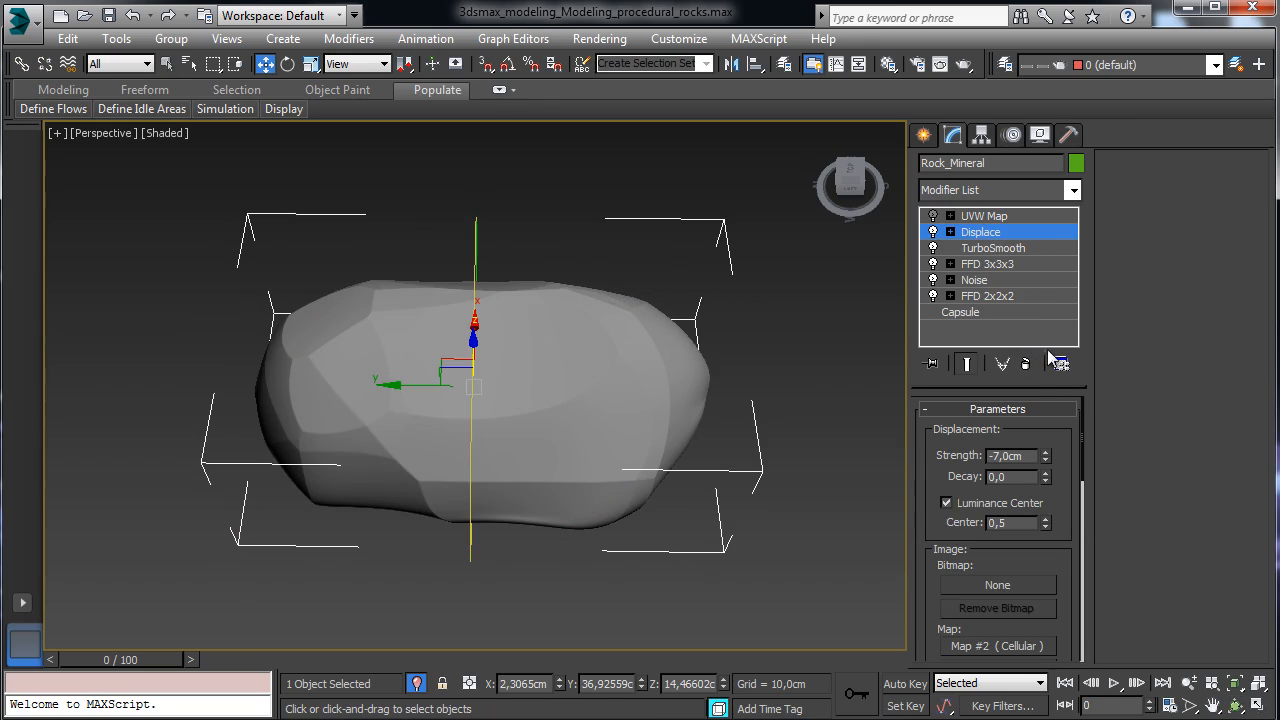
pyautogui.click(1025, 363)
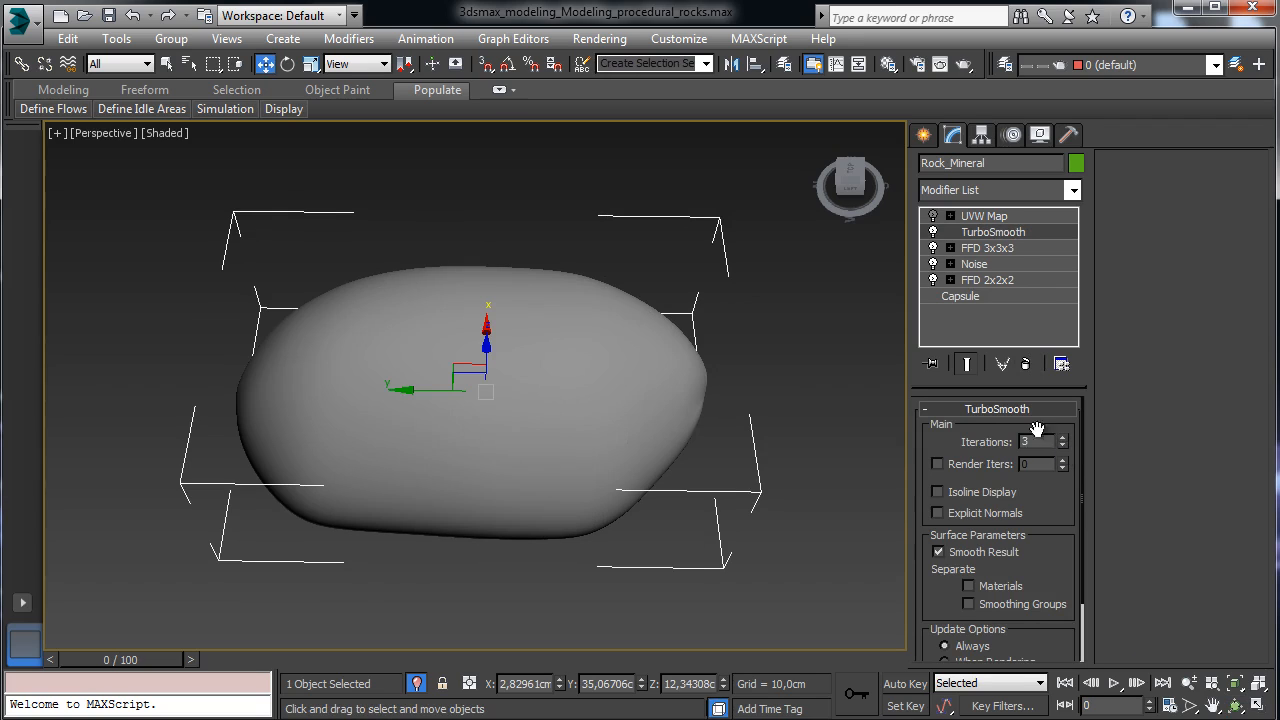
# - Delete the FFD 3x3x3 modifier from Rock_Mineral and check the smoothed base shape
pyautogui.click(1010, 249)
pyautogui.click(1025, 363)
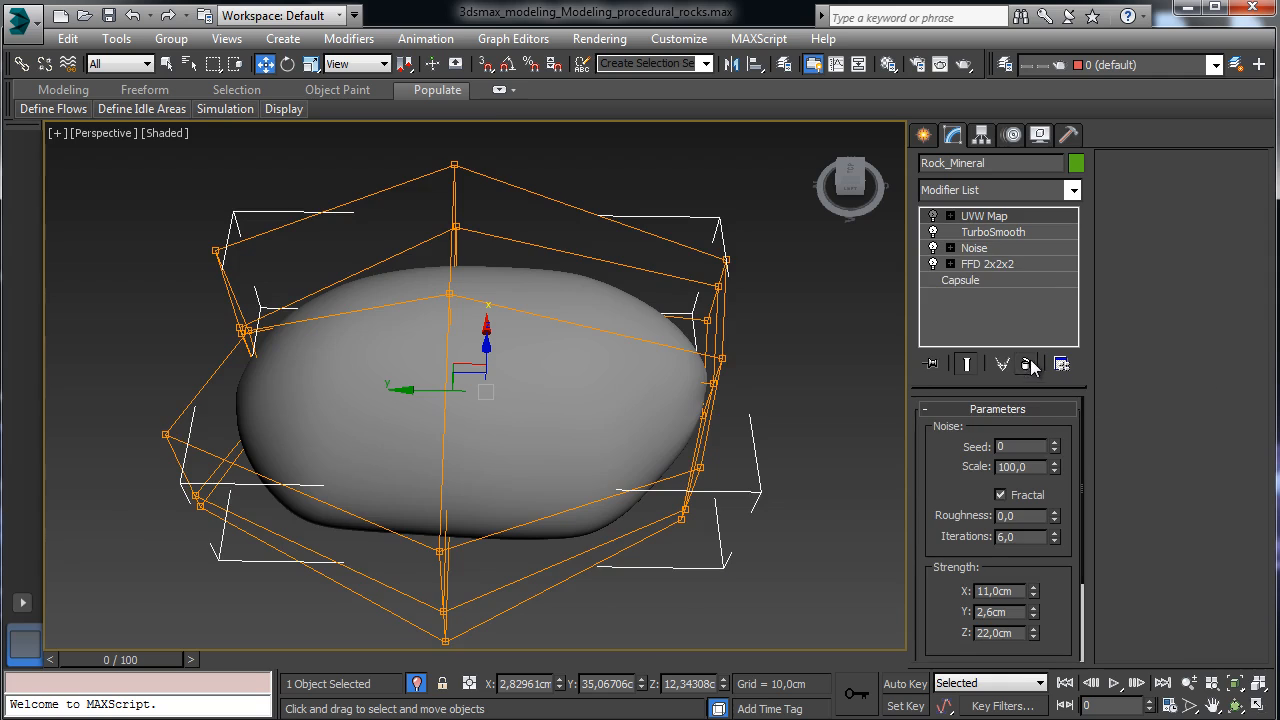
pyautogui.click(1235, 705)
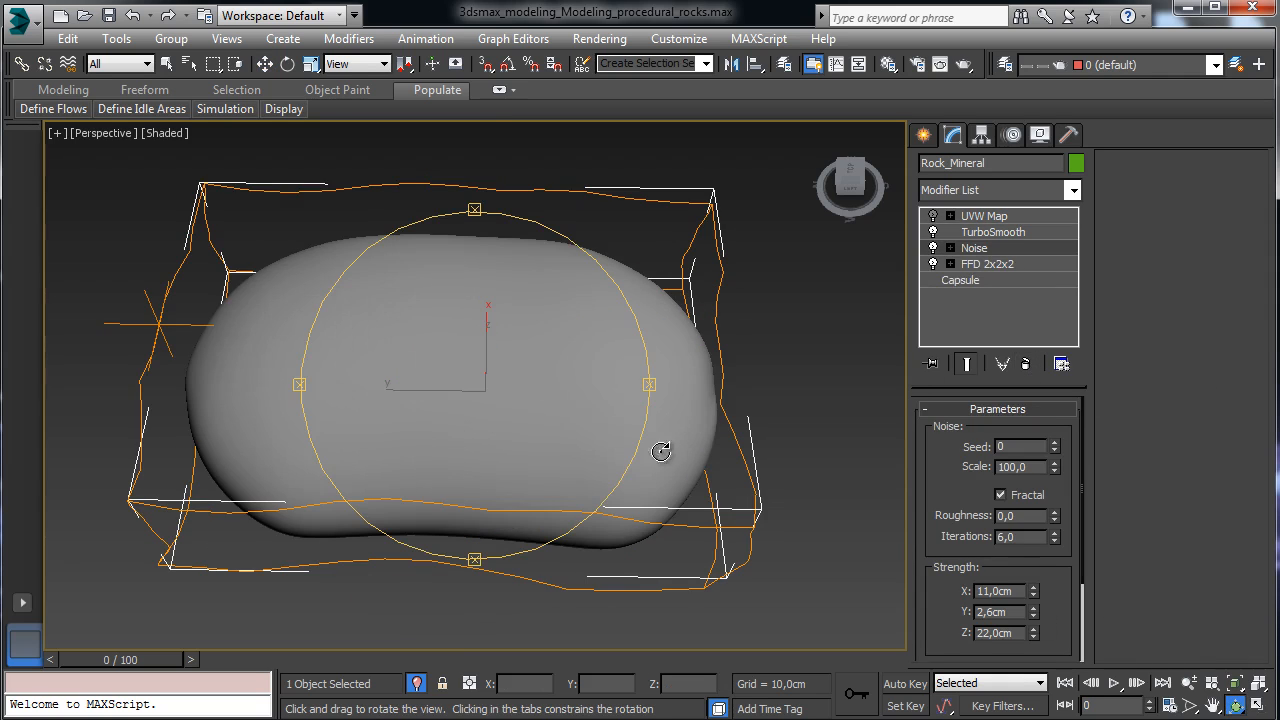
pyautogui.moveTo(393, 380); pyautogui.dragTo(662, 272)
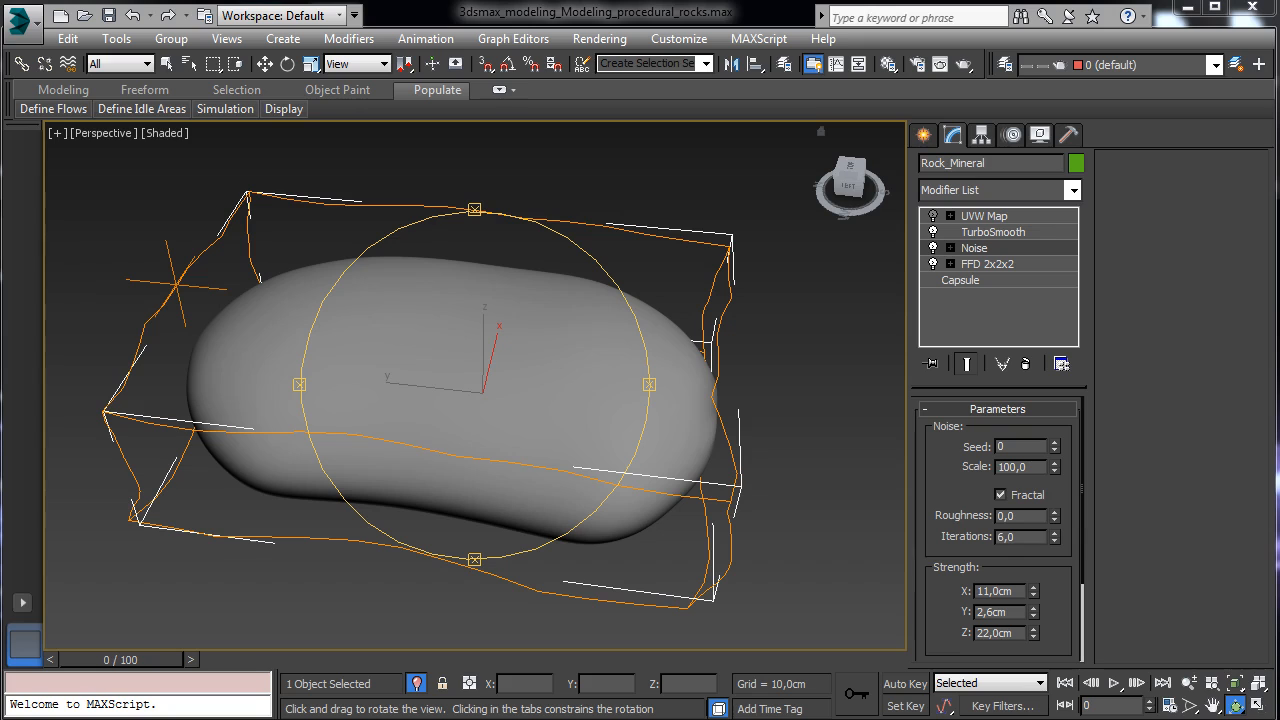
# - Add a Displace modifier directly above TurboSmooth in the rock's stack and have it use the existing mapping
pyautogui.click(1030, 233)
pyautogui.click(1072, 192)
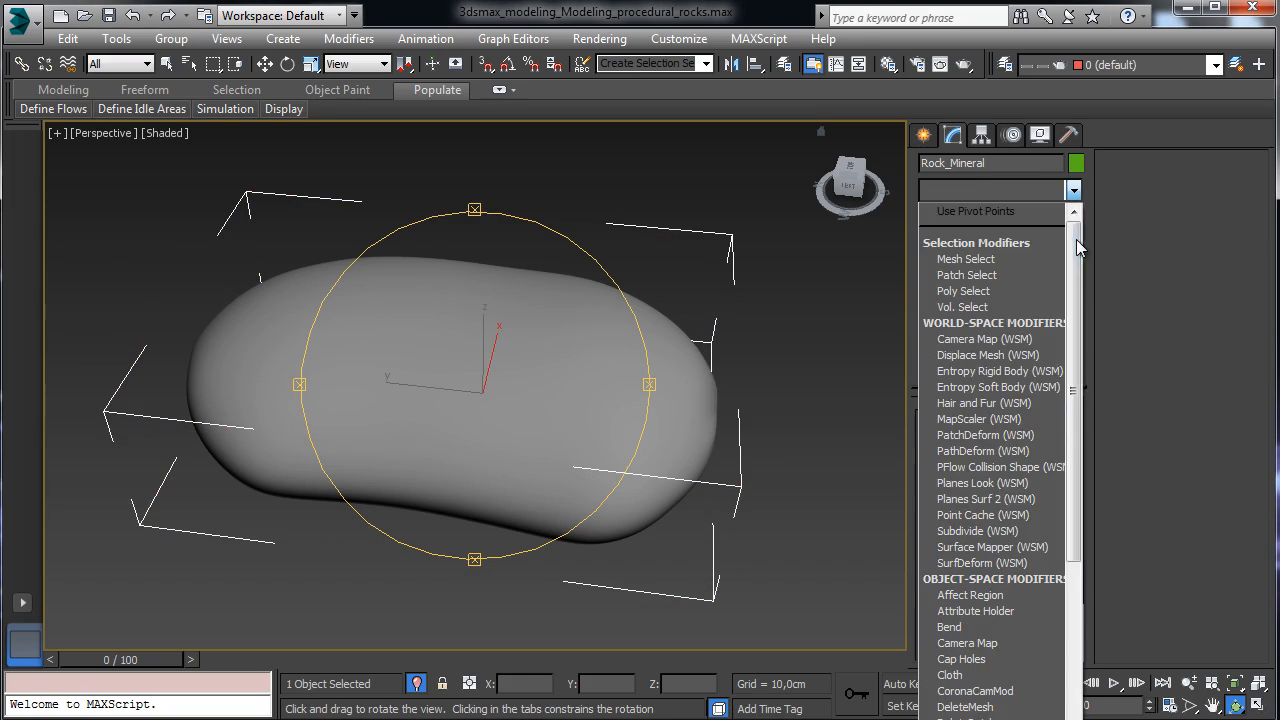
pyautogui.scroll(-3, 1050, 372)
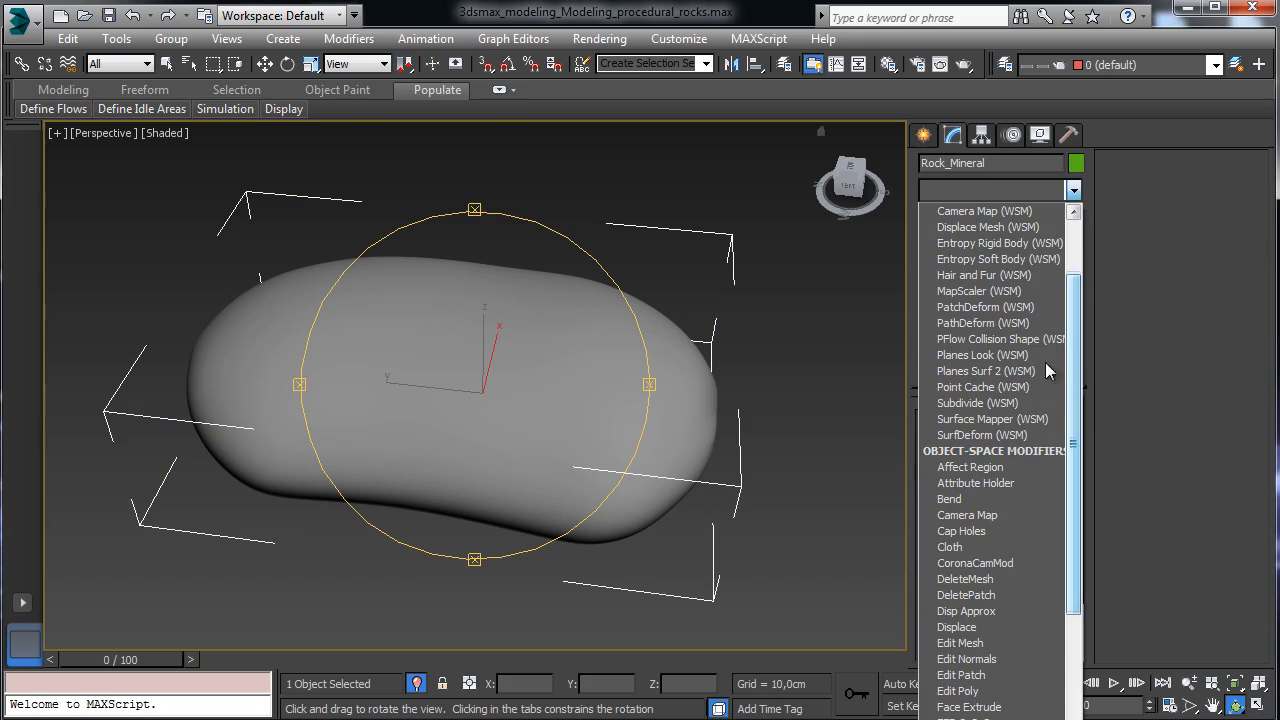
pyautogui.click(975, 627)
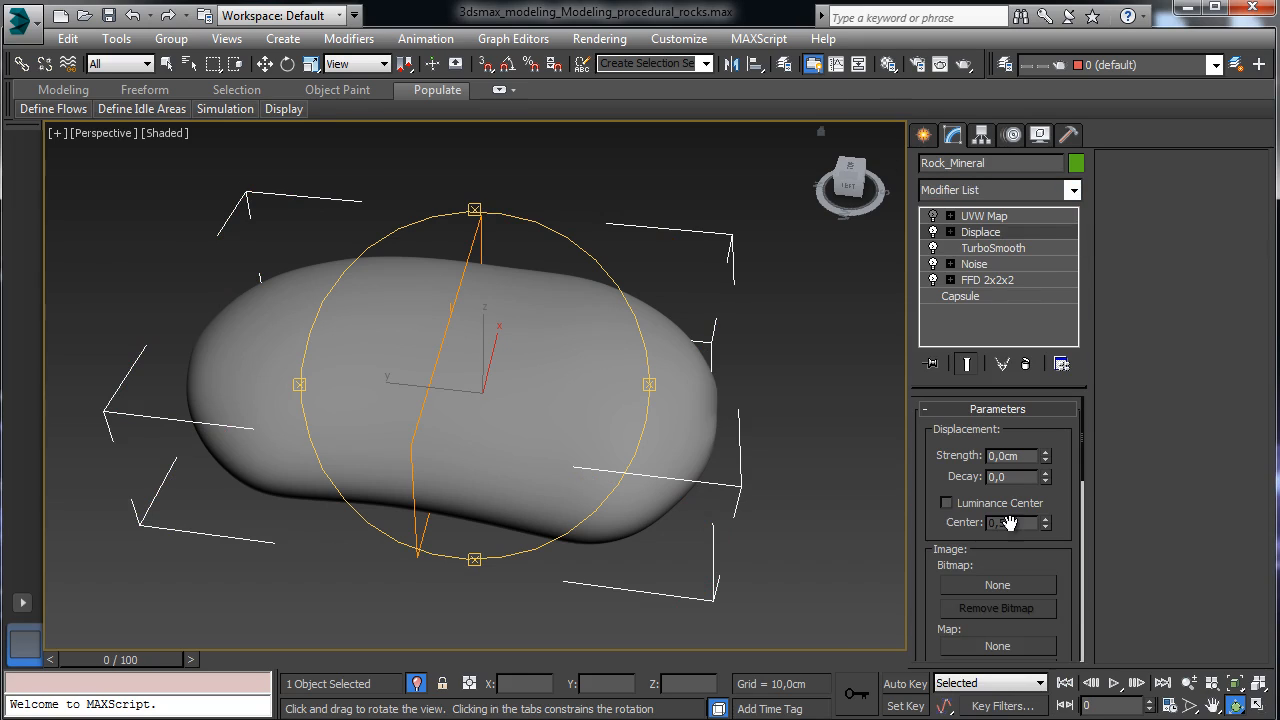
pyautogui.scroll(-5, 1012, 545)
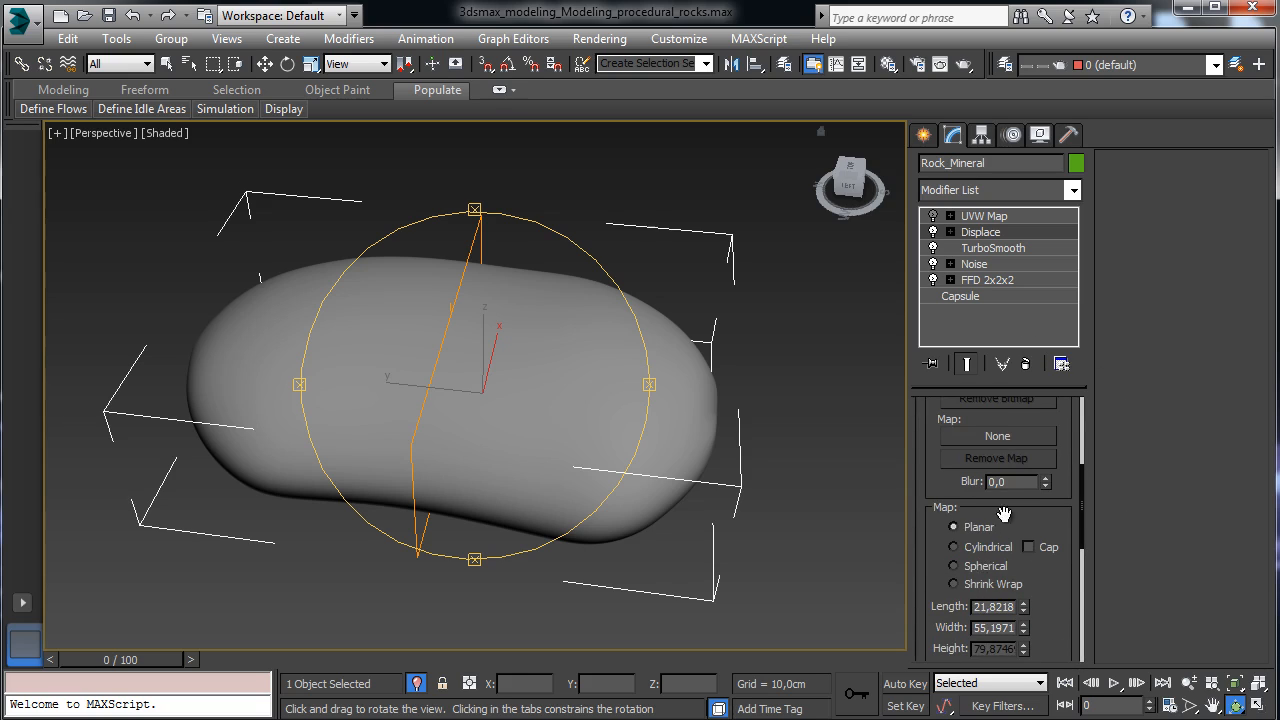
pyautogui.scroll(-3, 1024, 518)
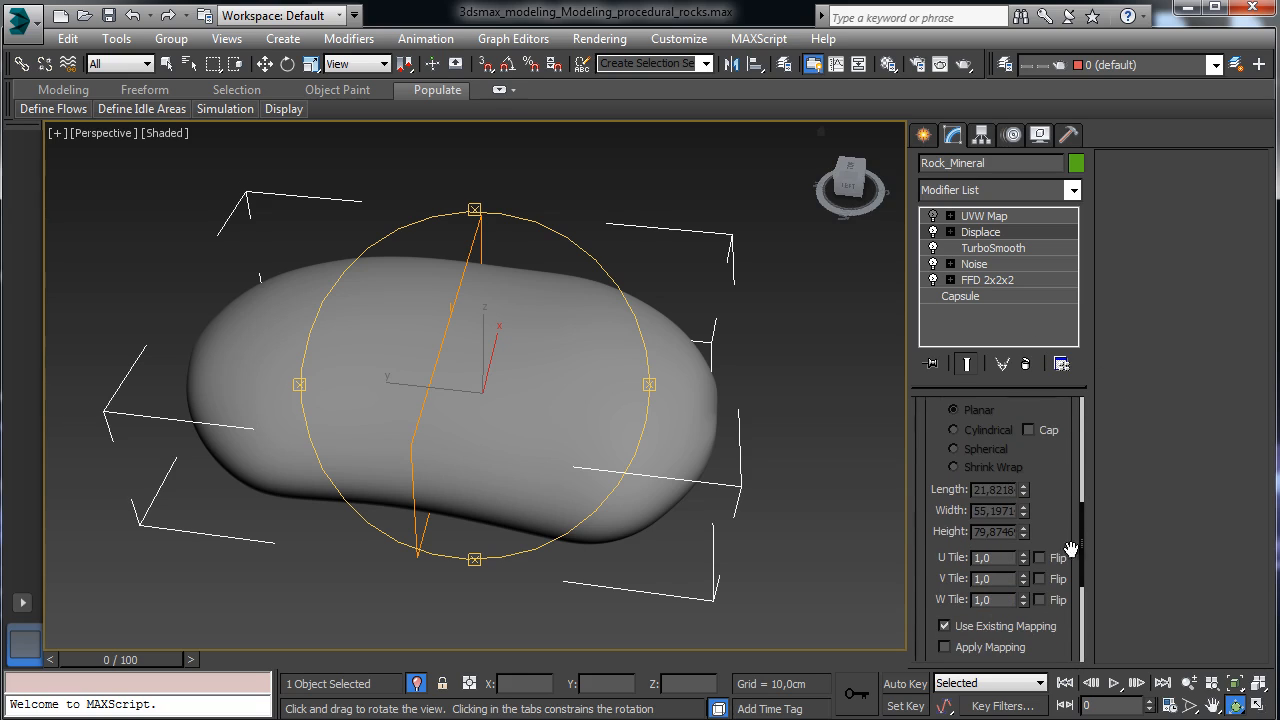
pyautogui.scroll(7, 1070, 550)
# - Open the Material Editor, widen the viewport and bring the whole rock into view beside the editor
pyautogui.click(890, 65)
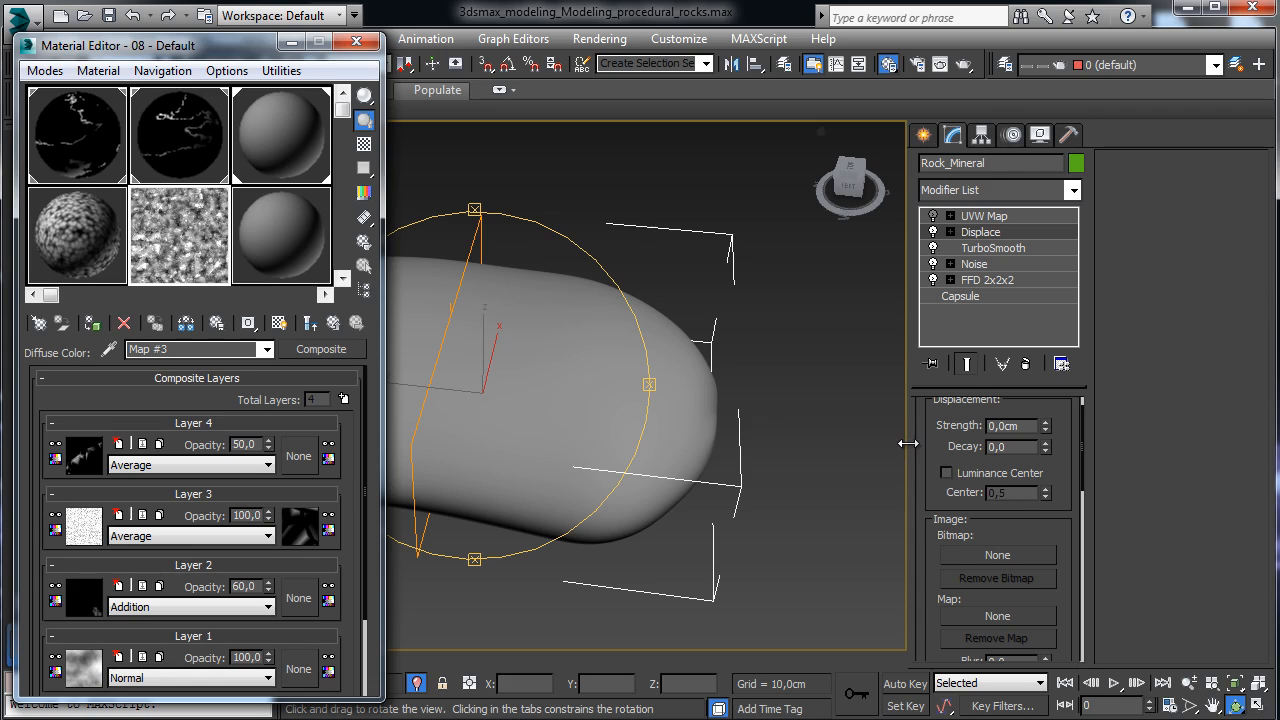
pyautogui.moveTo(908, 443); pyautogui.dragTo(1129, 463)
pyautogui.click(1213, 705)
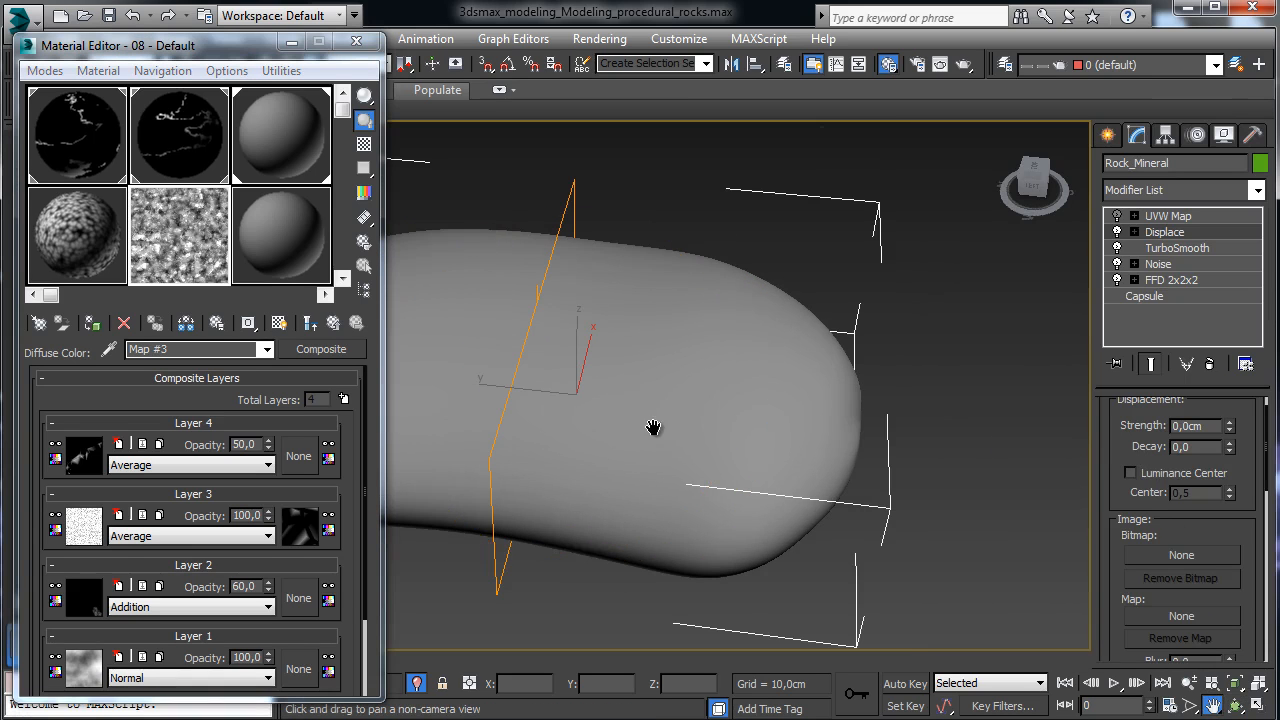
pyautogui.moveTo(653, 428); pyautogui.dragTo(851, 400)
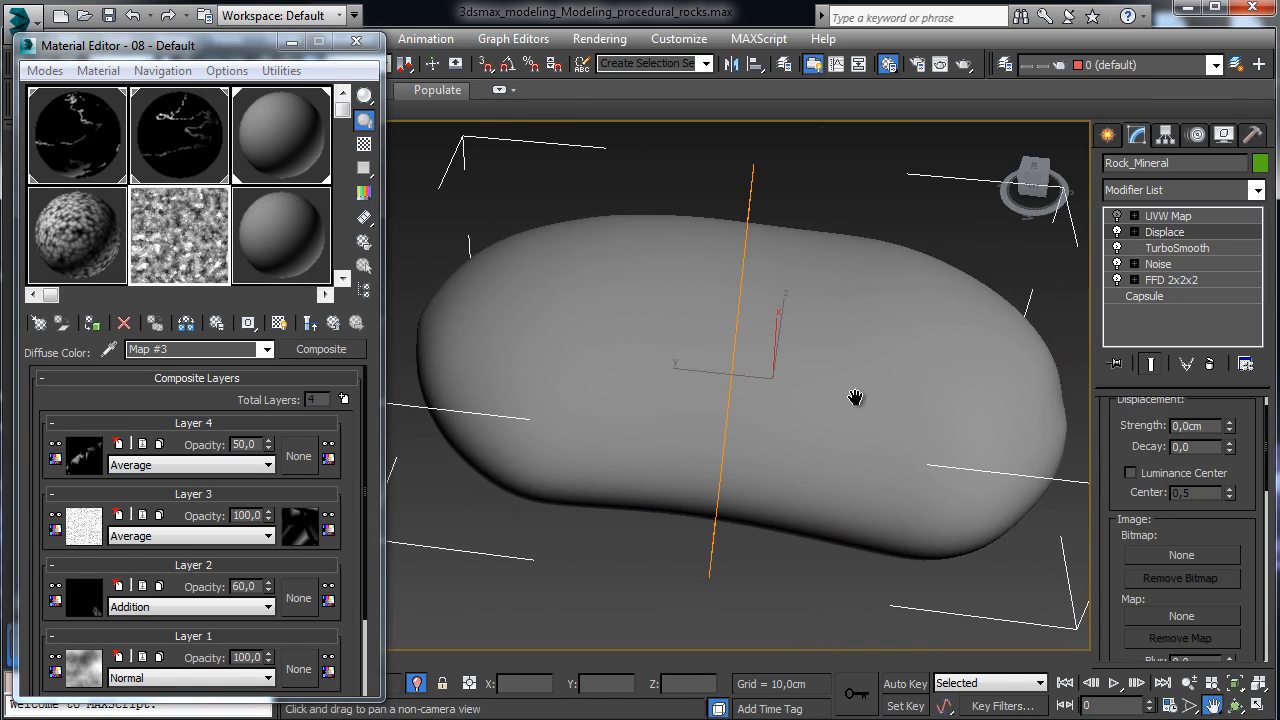
# - Assign a Composite map to the diffuse color of the unused 09 - Default material
pyautogui.click(297, 238)
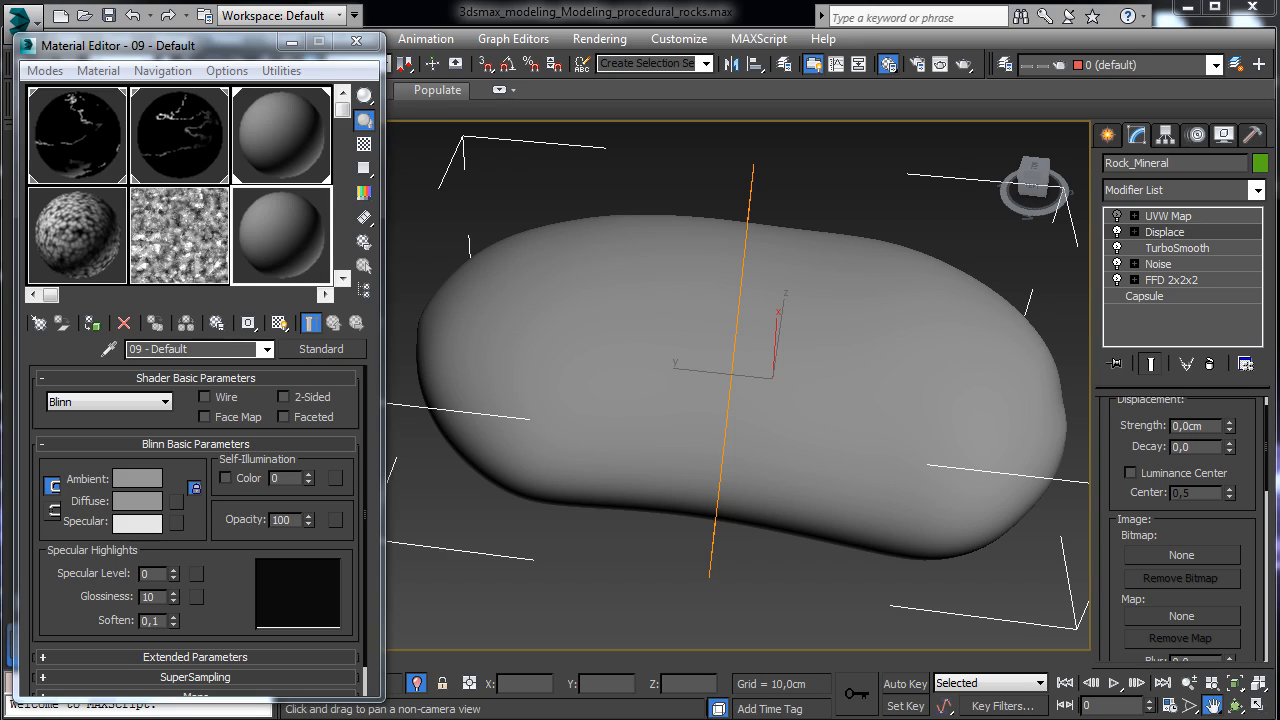
pyautogui.click(176, 501)
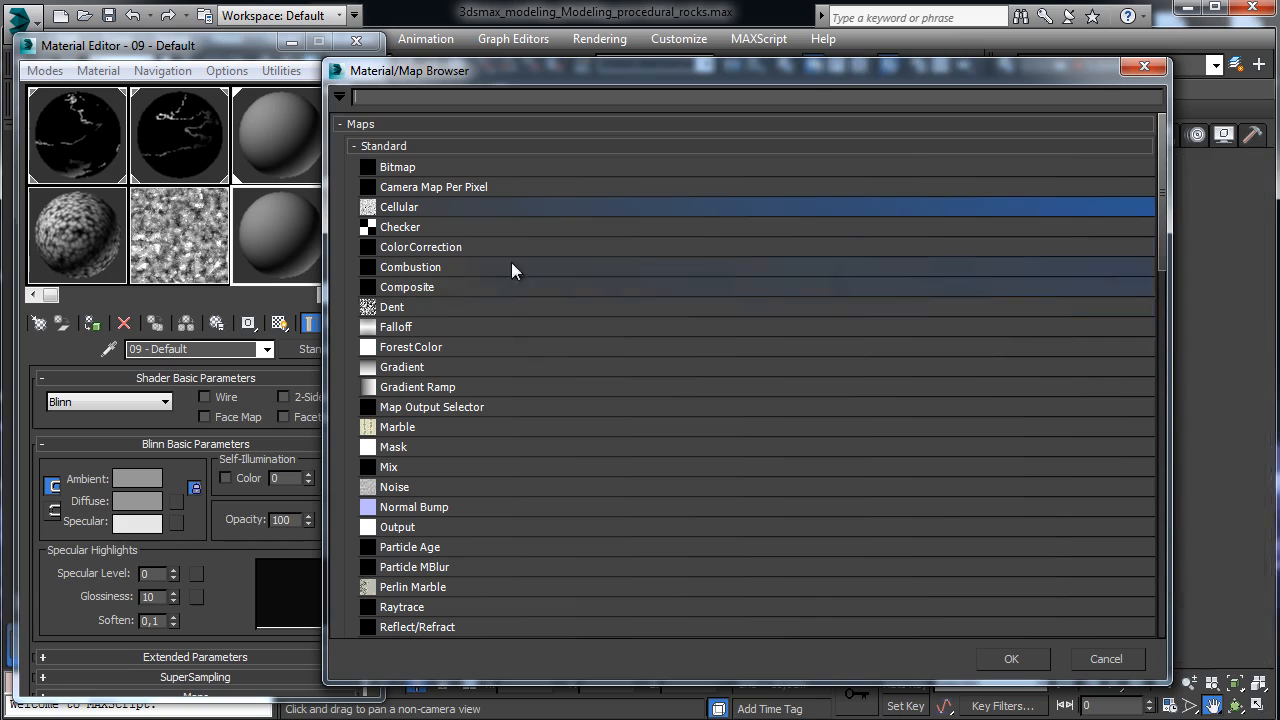
pyautogui.click(432, 288)
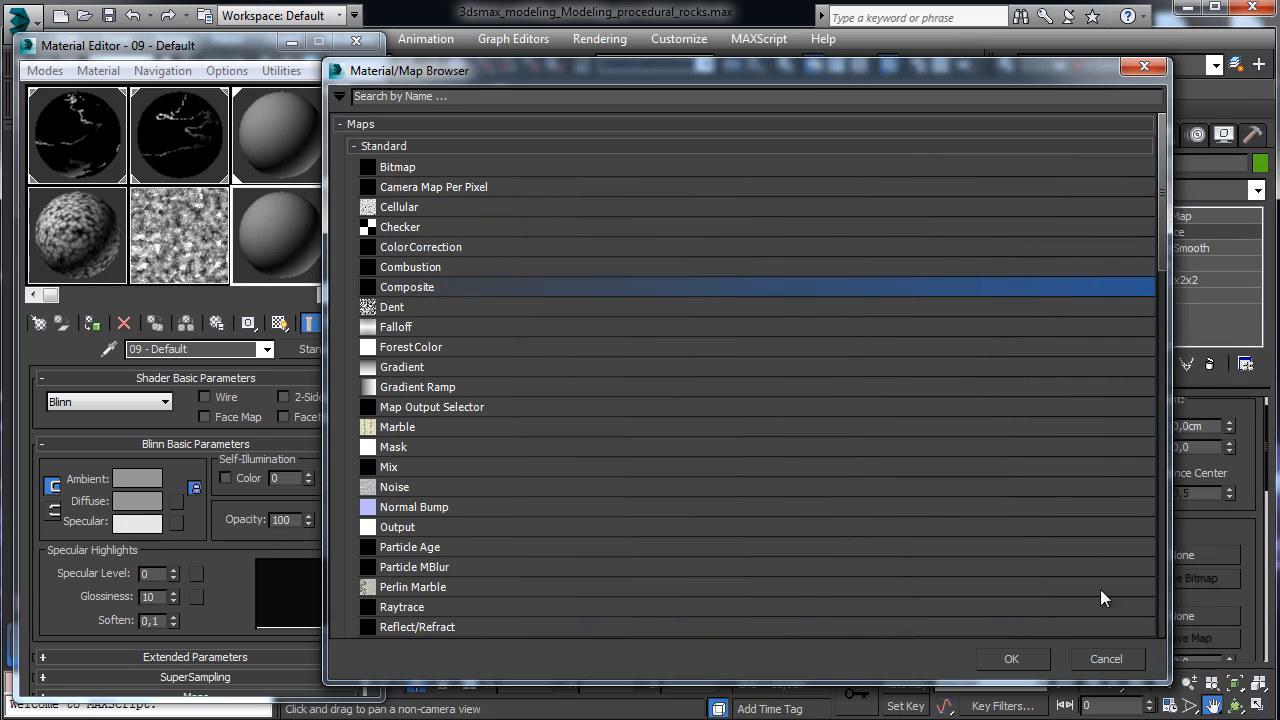
pyautogui.click(1032, 660)
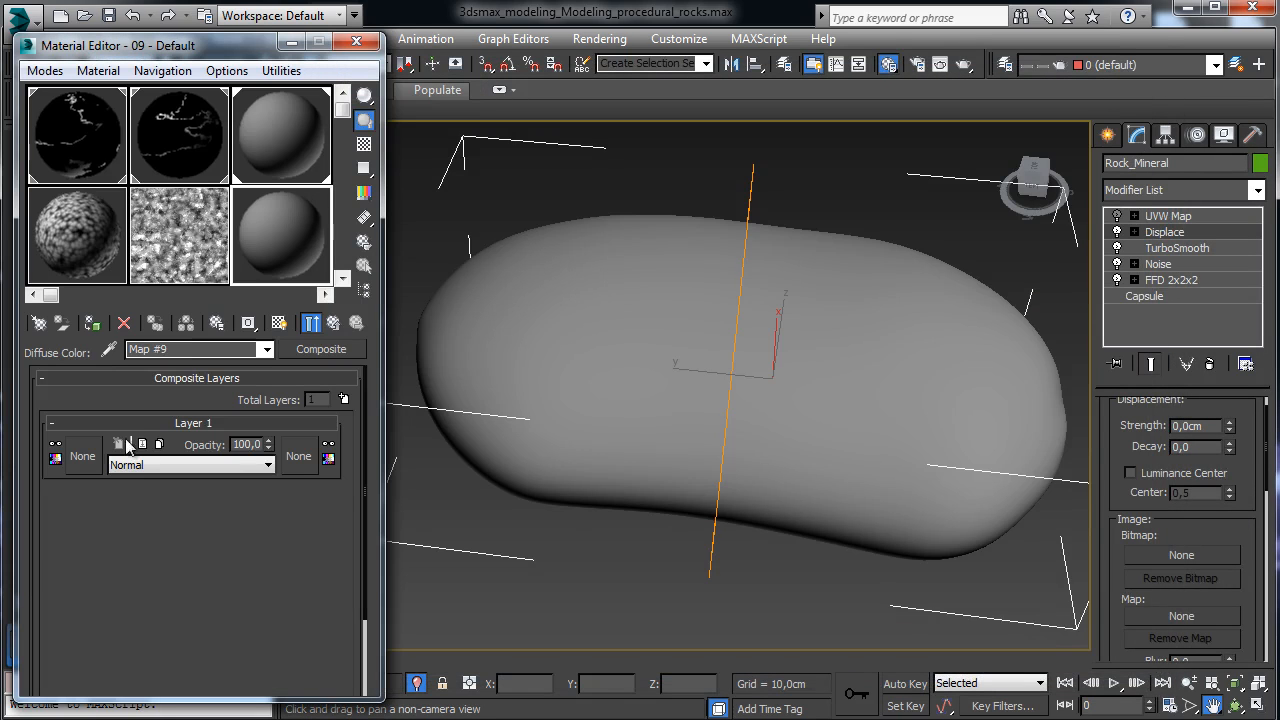
# - Load a Cellular map into Layer 1 of the Composite map
pyautogui.click(82, 456)
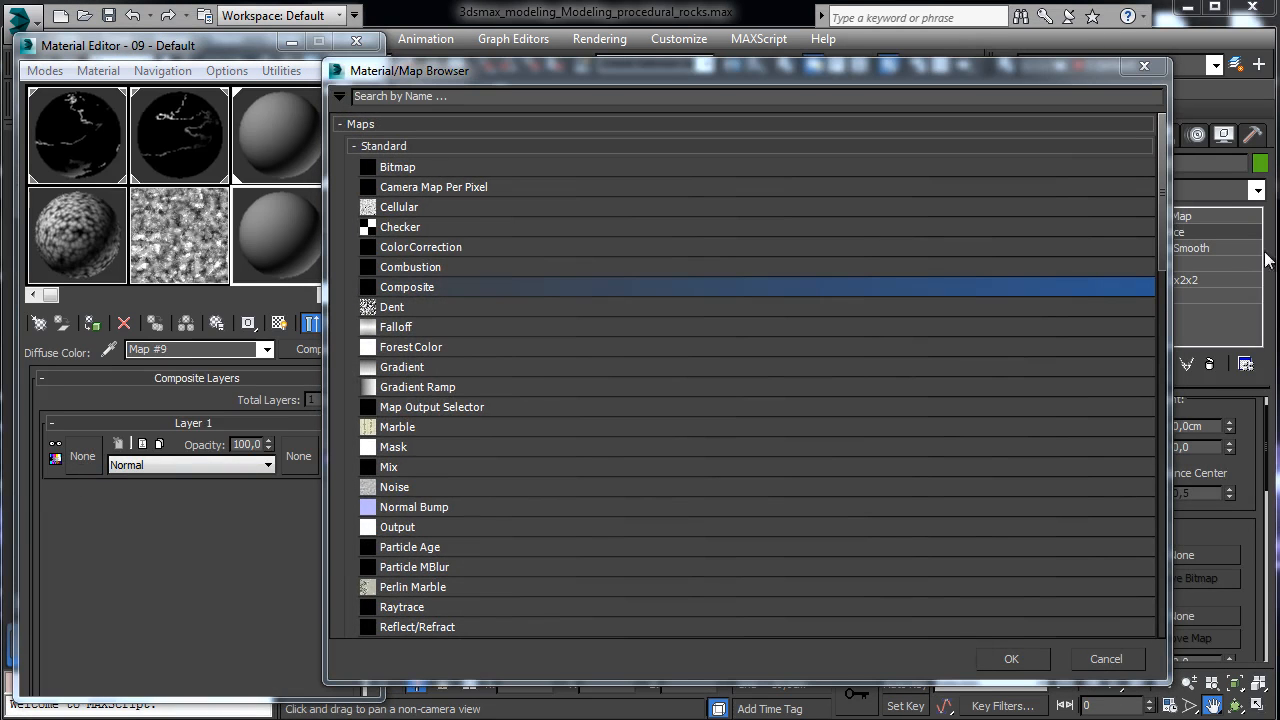
pyautogui.click(412, 208)
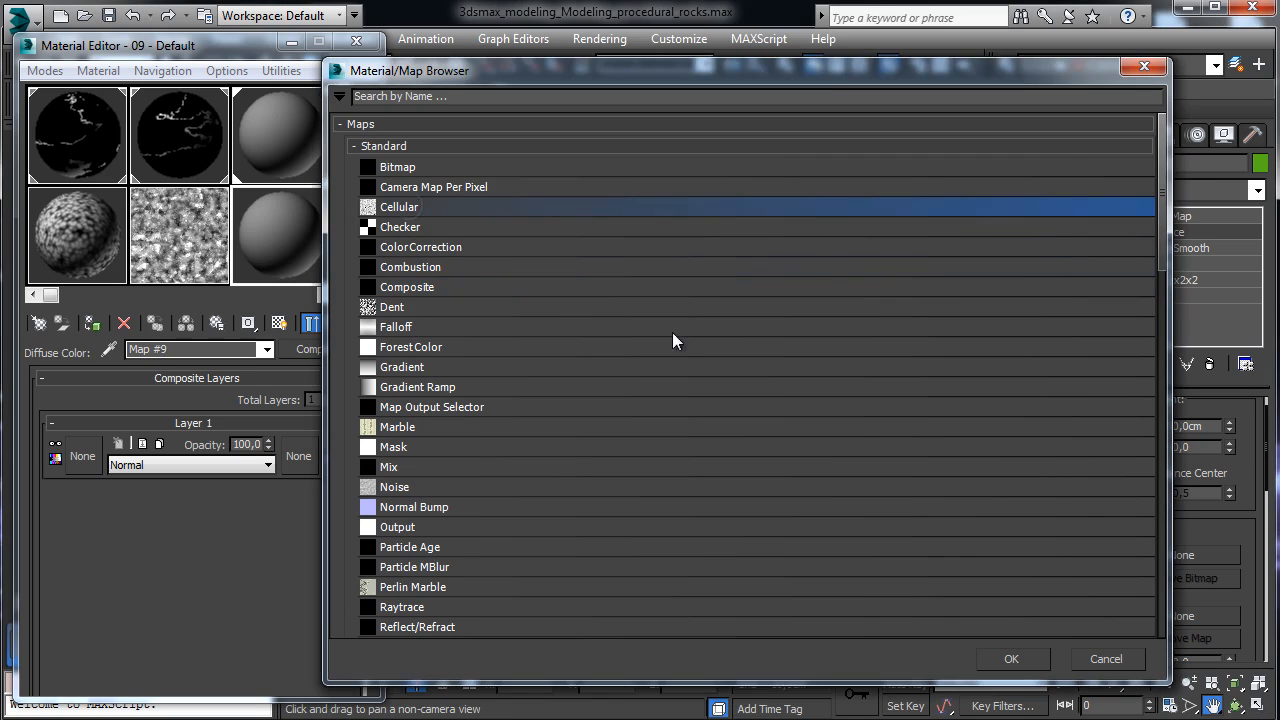
pyautogui.click(1011, 658)
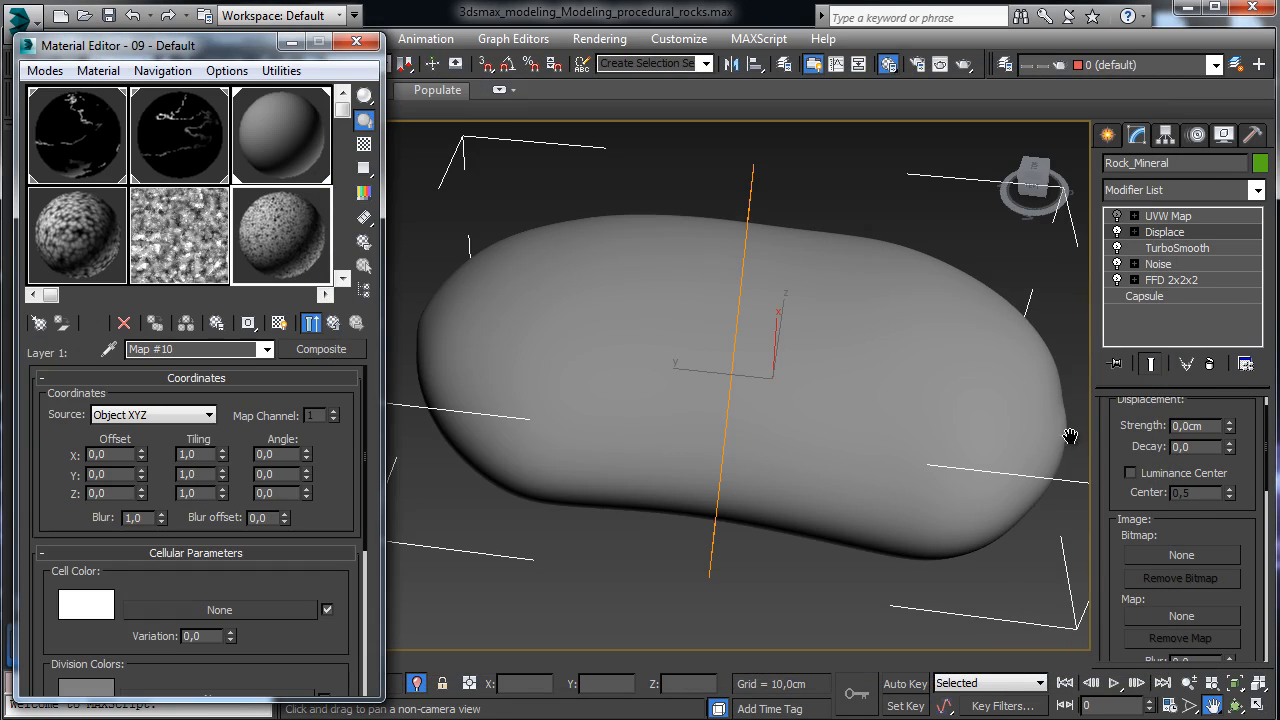
# - Return to the Composite map and assign it as an instance to the Displace modifier's map slot
pyautogui.click(333, 322)
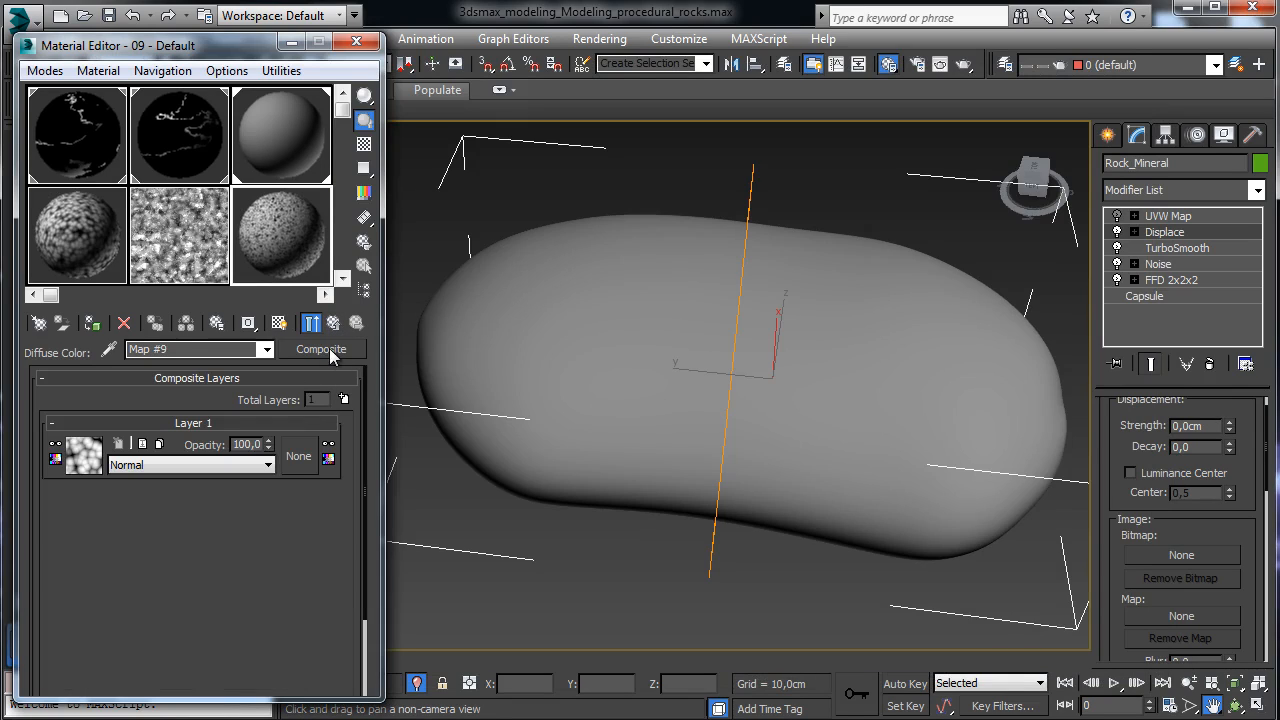
pyautogui.moveTo(333, 355); pyautogui.dragTo(1181, 616)
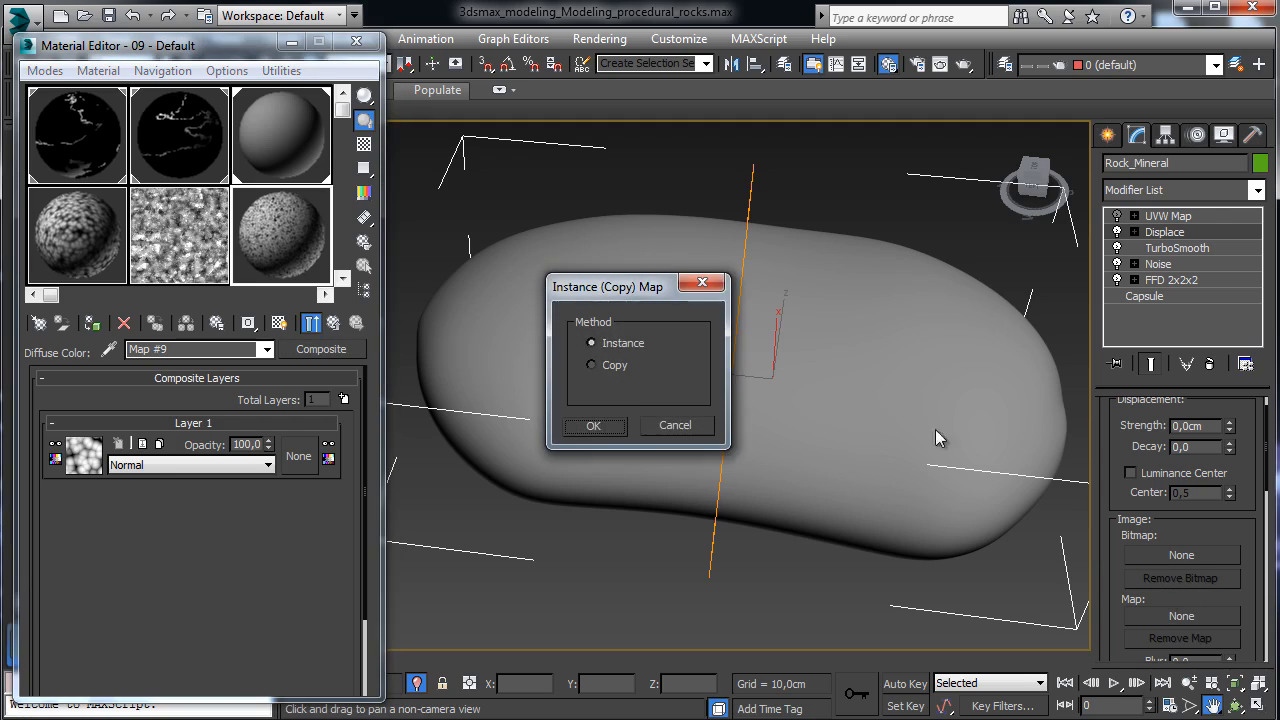
pyautogui.click(593, 425)
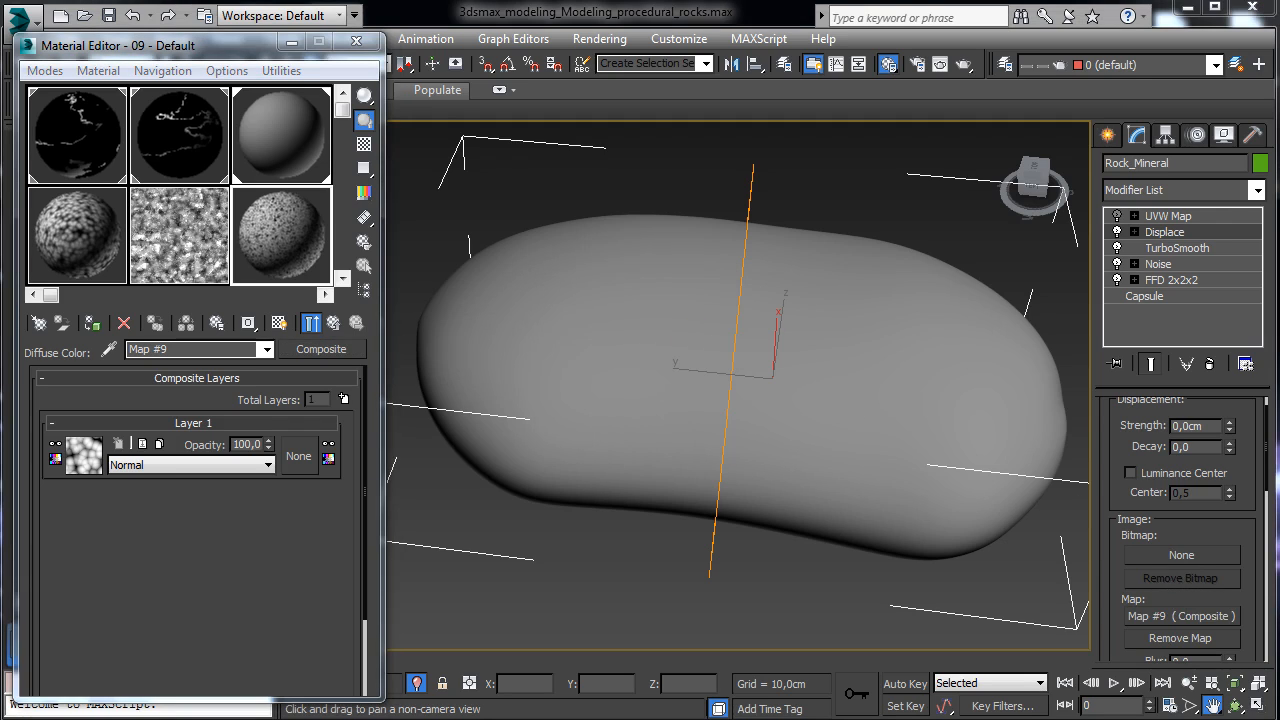
# - Turn on Luminance Center for the Displace modifier and set its strength to 14,5 cm
pyautogui.click(1131, 472)
pyautogui.click(1205, 425)
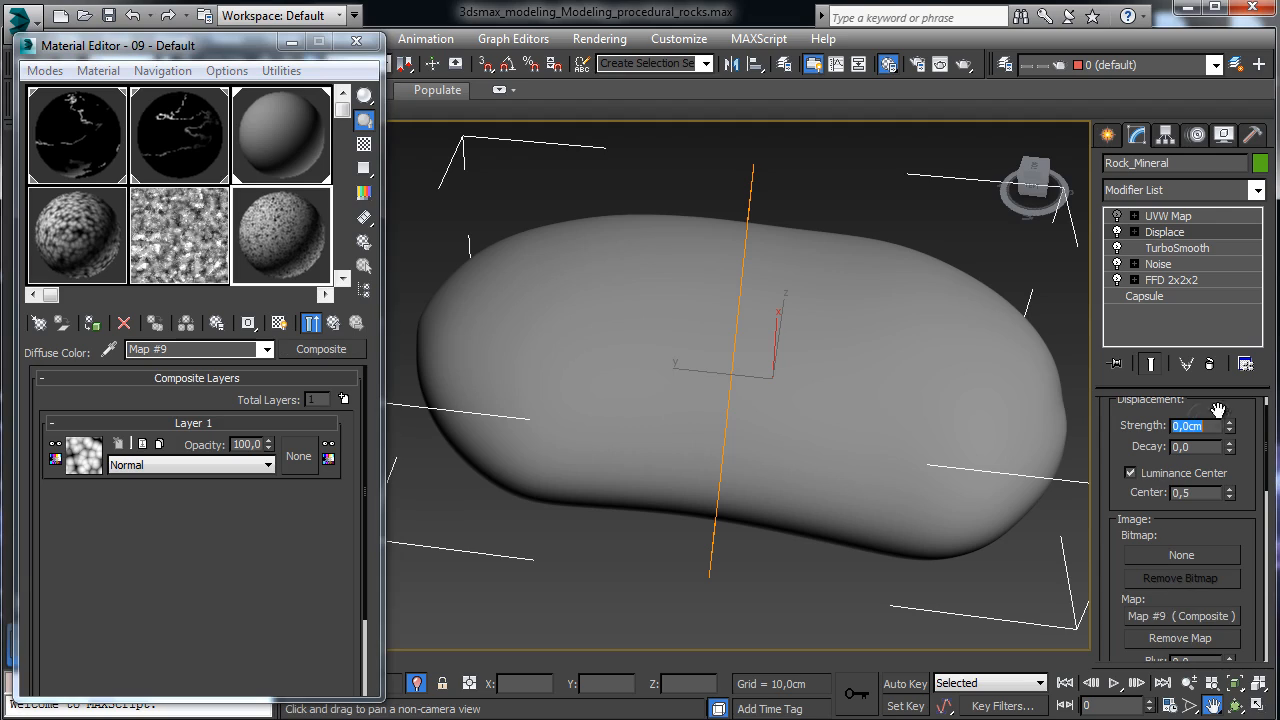
pyautogui.write('14,')
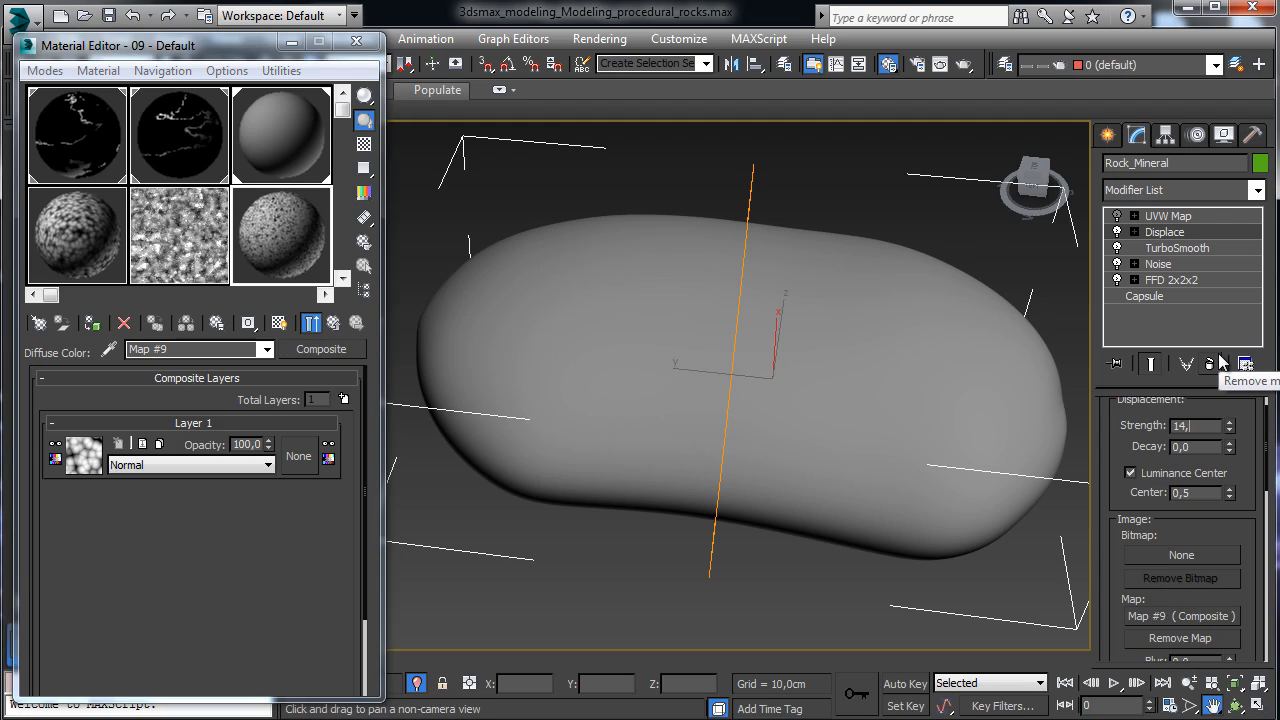
pyautogui.write('5')
pyautogui.press('Return')
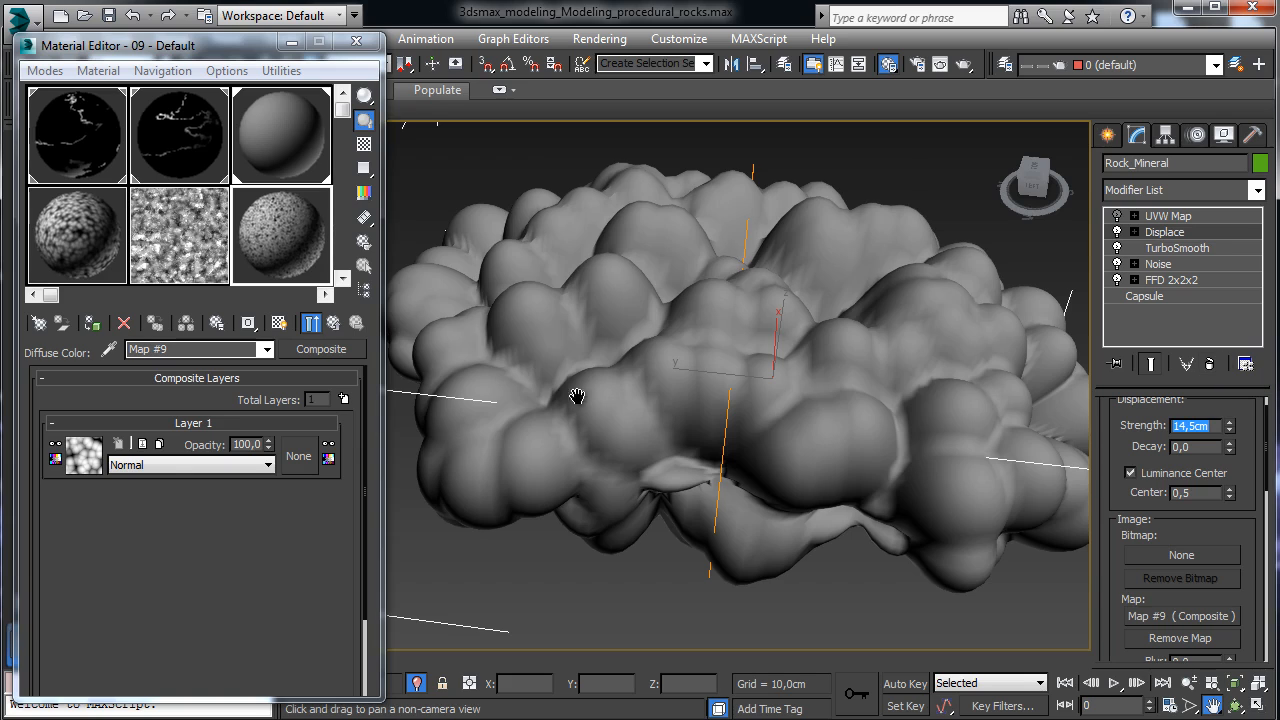
# - Switch the Layer 1 Cellular map to Chips cells with size 75 and spread 0,78
pyautogui.click(84, 462)
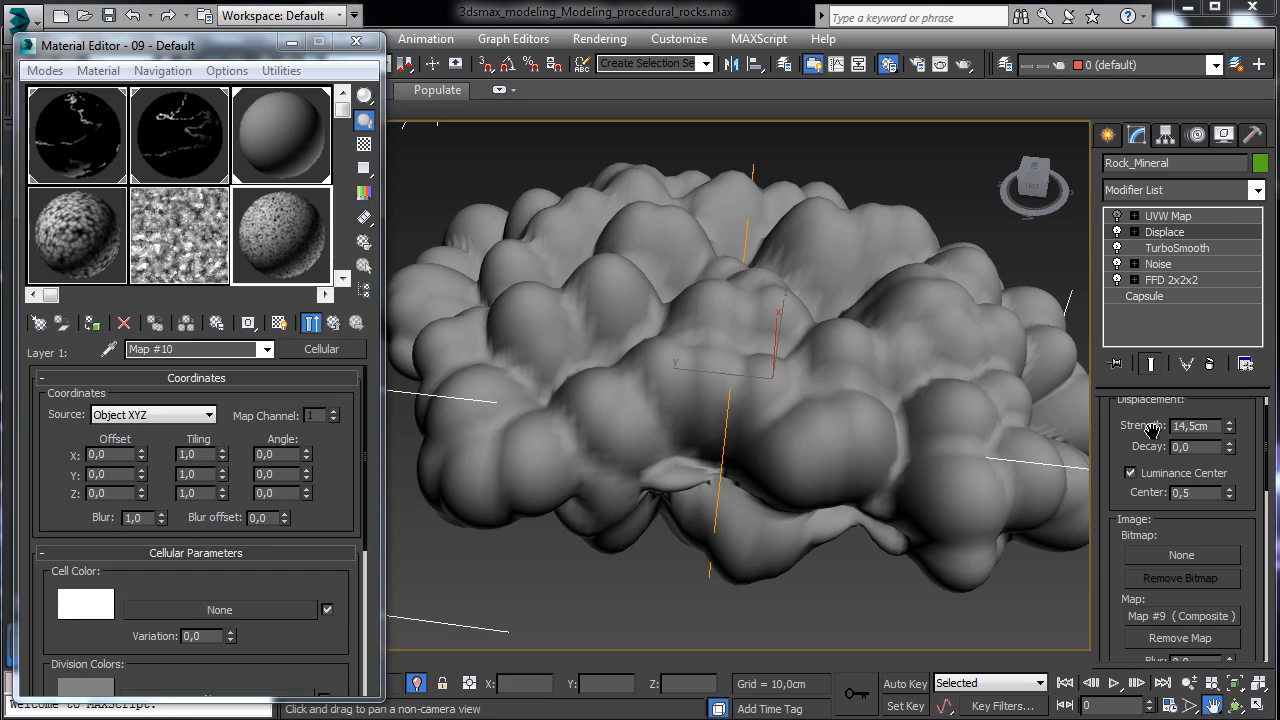
pyautogui.scroll(-5, 236, 568)
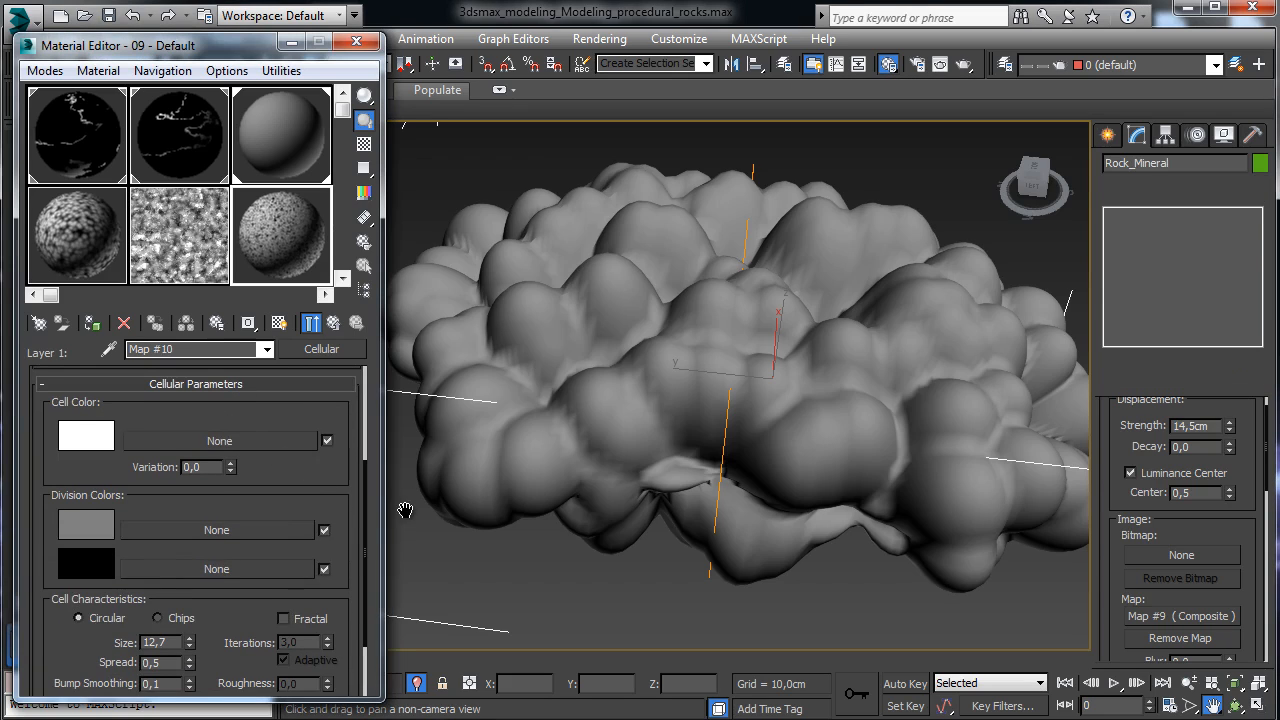
pyautogui.click(157, 618)
pyautogui.click(165, 642)
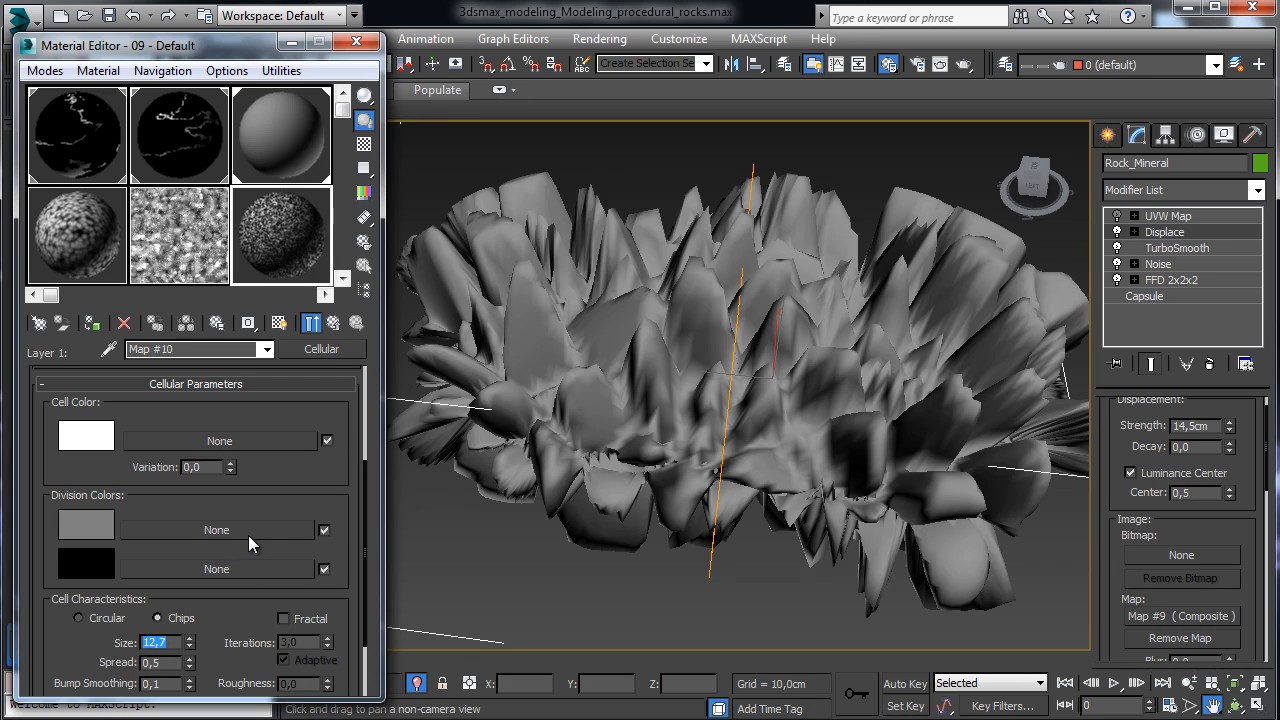
pyautogui.write('75')
pyautogui.press('Return')
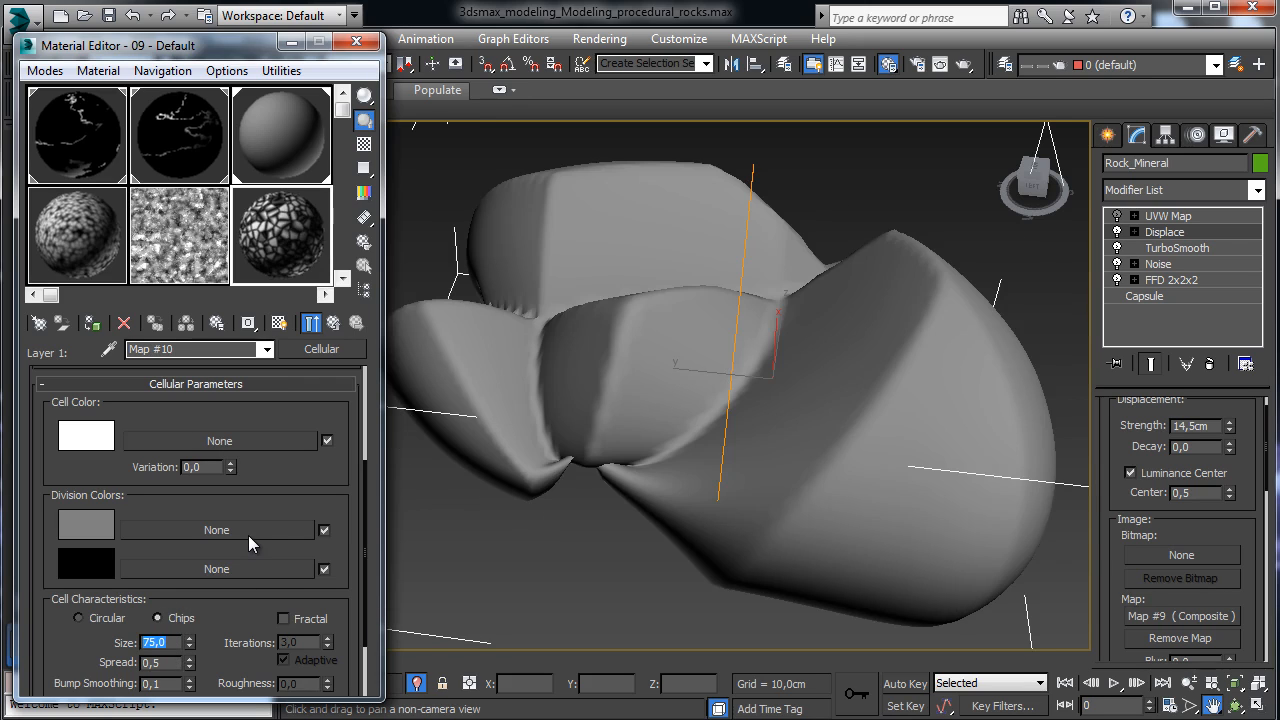
pyautogui.click(166, 662)
pyautogui.write('78')
pyautogui.press('Return')
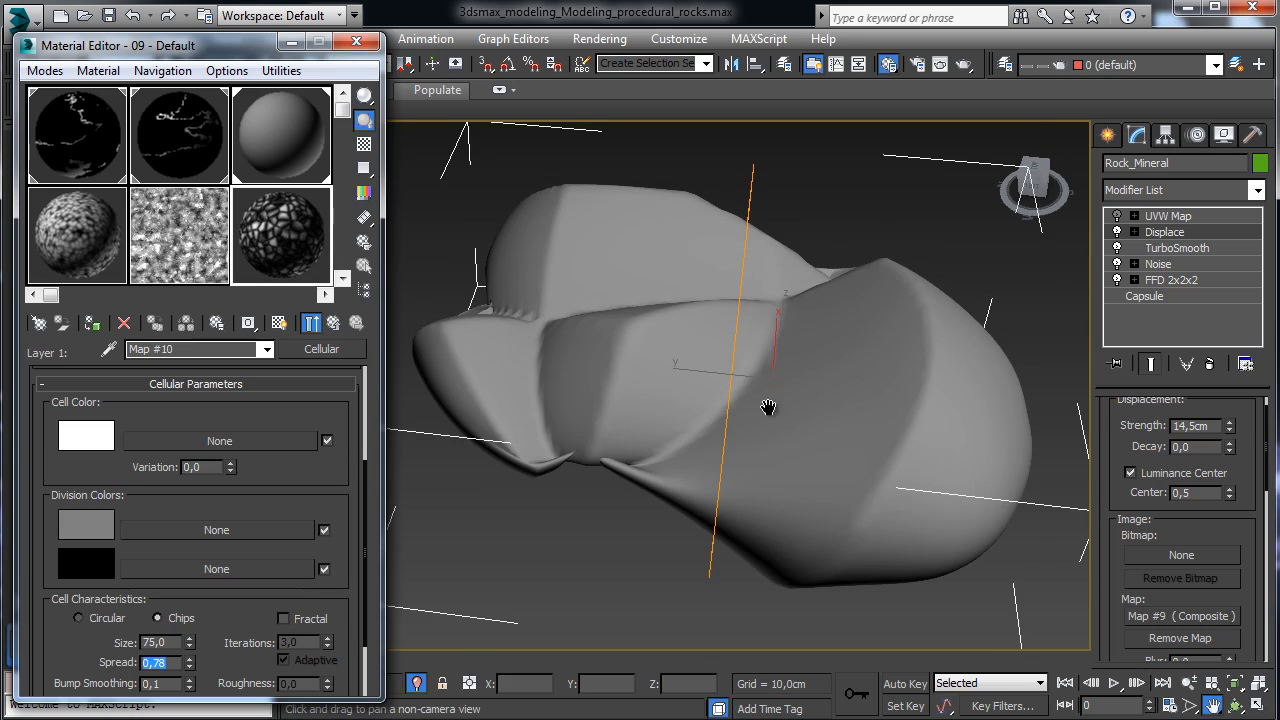
# - Enable Fractal on the Cellular map with 5,35 iterations and set its Mid threshold to 0,26
pyautogui.click(310, 621)
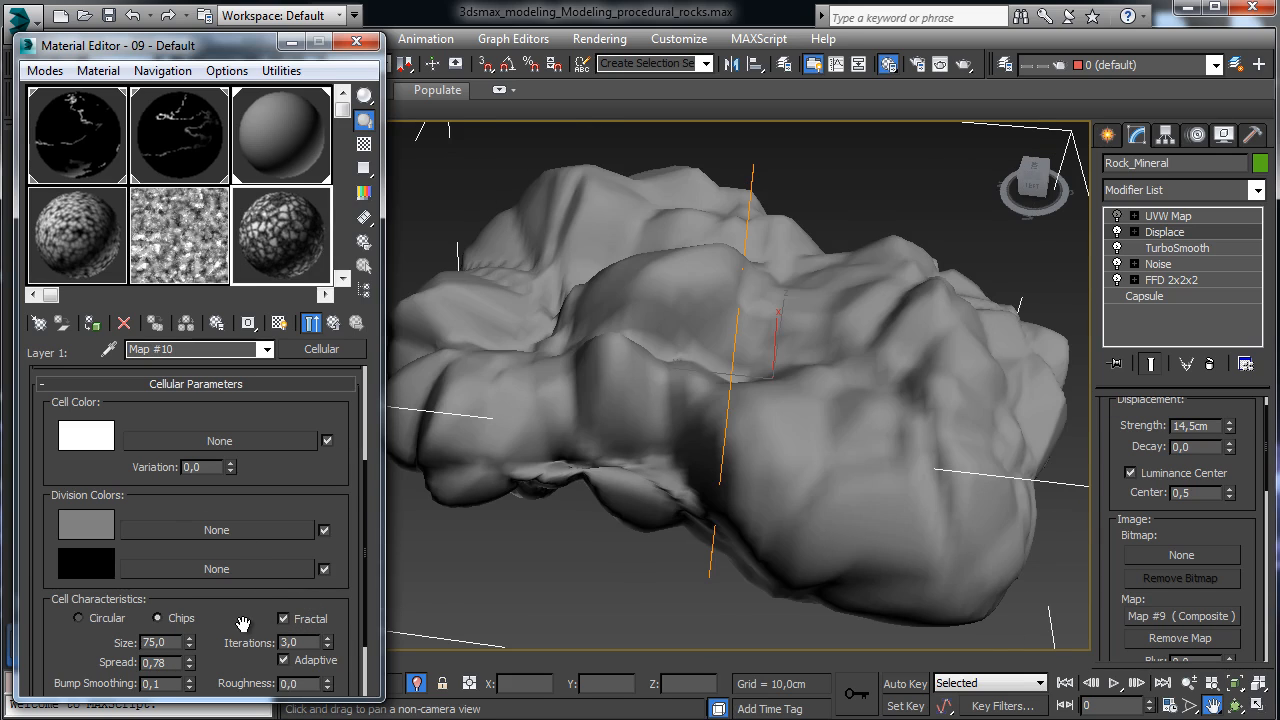
pyautogui.moveTo(243, 624); pyautogui.dragTo(250, 513)
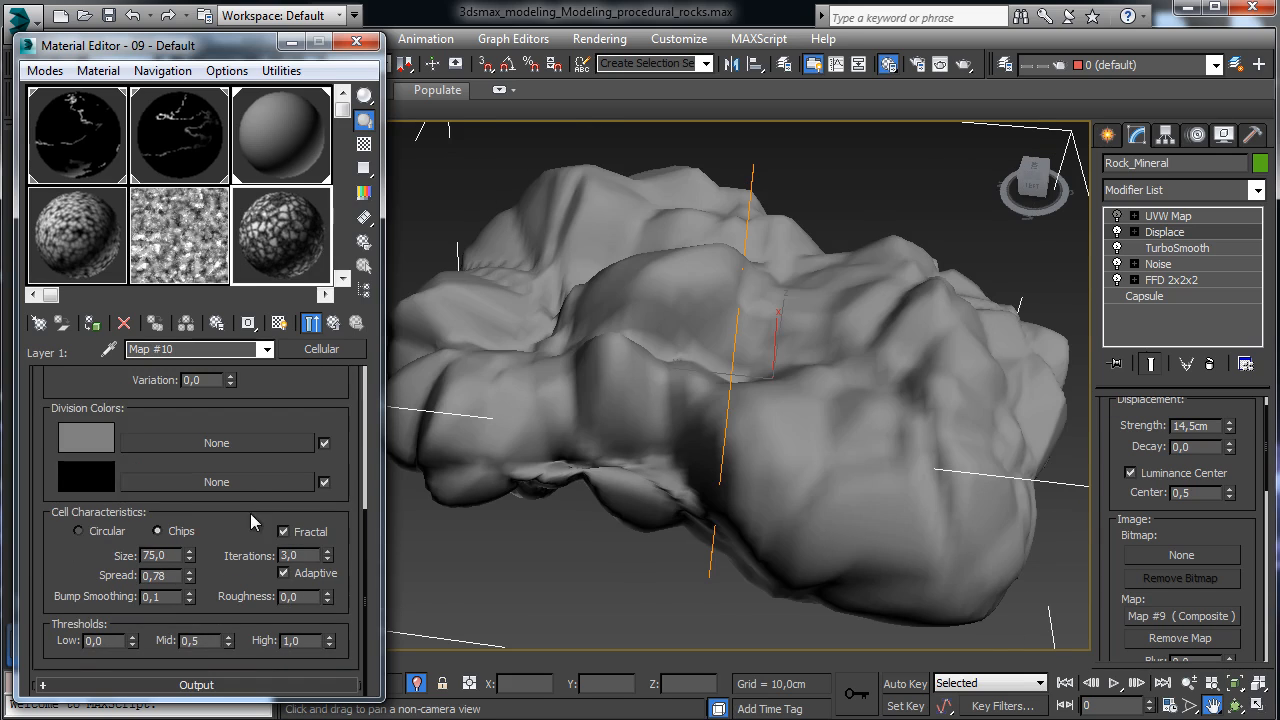
pyautogui.doubleClick(314, 556)
pyautogui.press('Return')
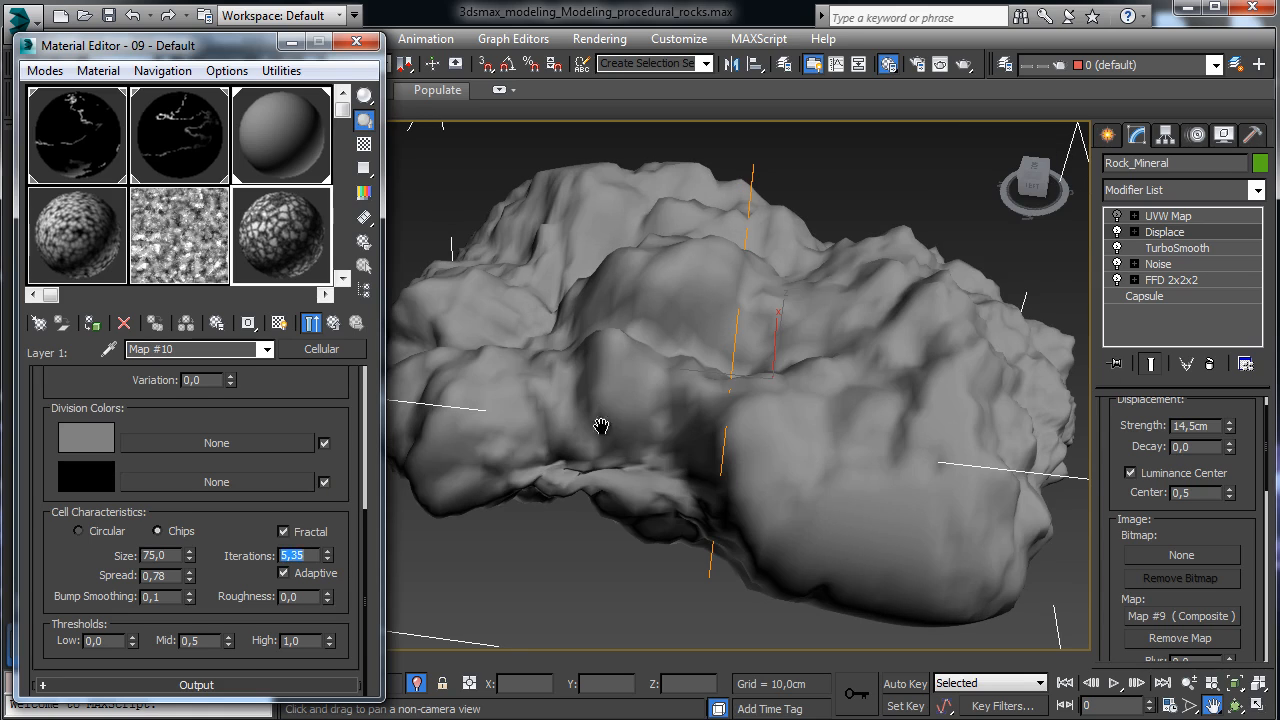
pyautogui.click(208, 642)
pyautogui.write('26')
pyautogui.press('Return')
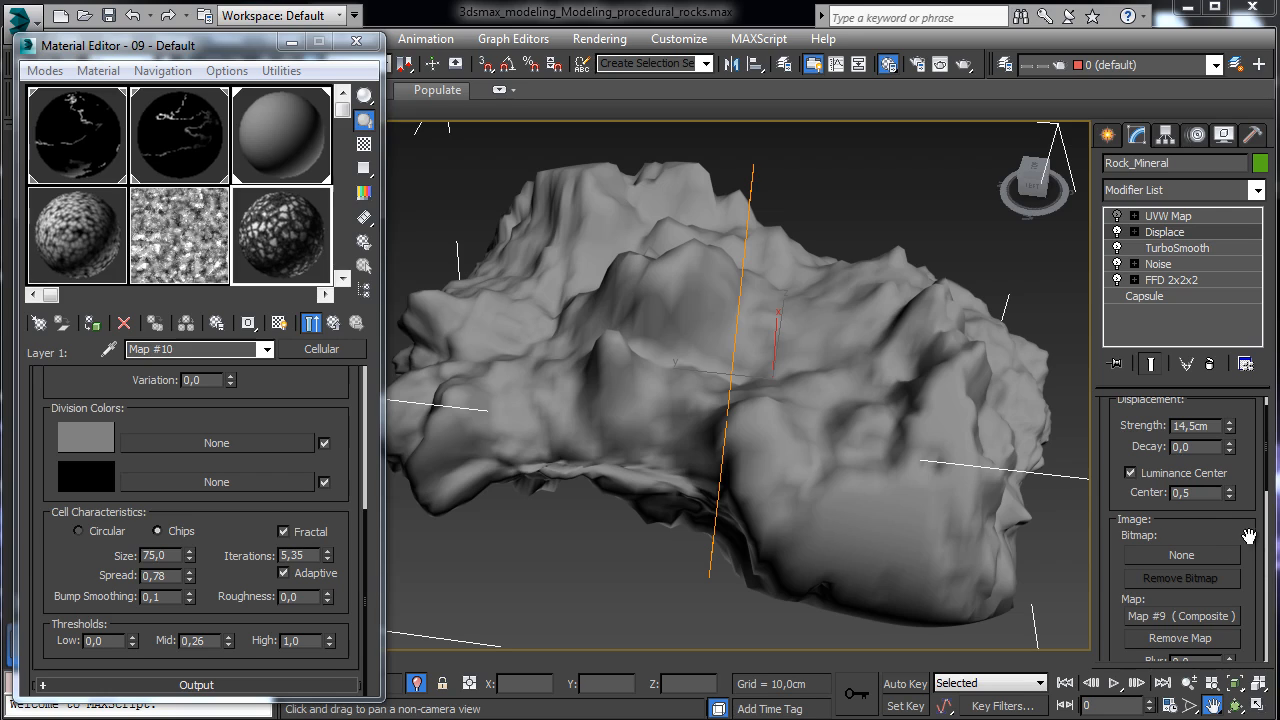
# - Turn off the end-result preview and load a nested Cellular map into the Cell Color slot of the Layer 1 map
pyautogui.moveTo(1245, 528); pyautogui.dragTo(1254, 442)
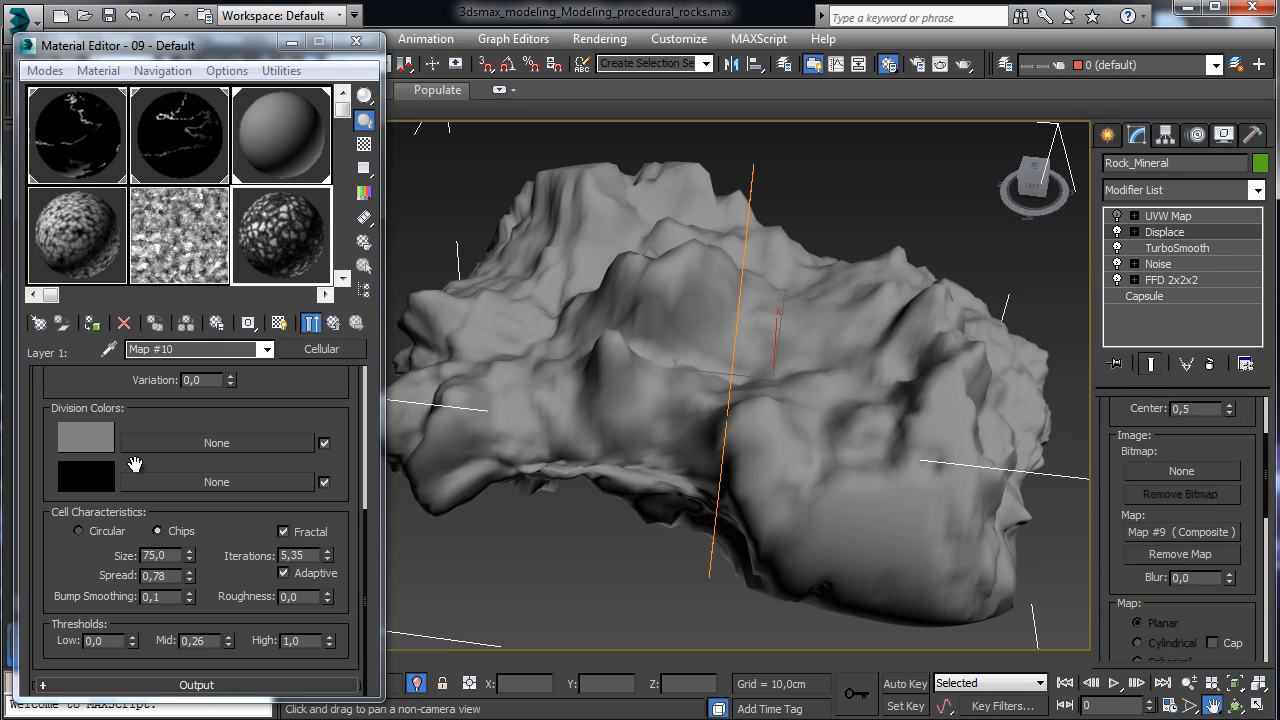
pyautogui.moveTo(286, 404); pyautogui.dragTo(300, 534)
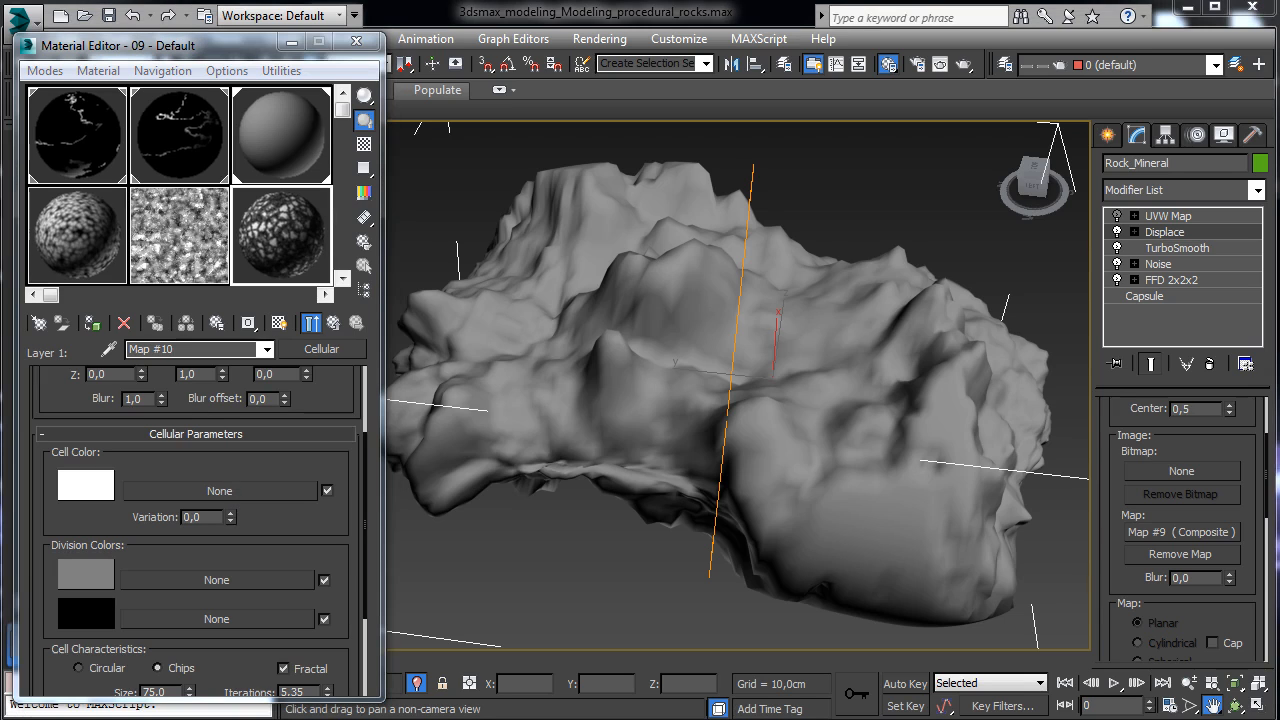
pyautogui.click(312, 322)
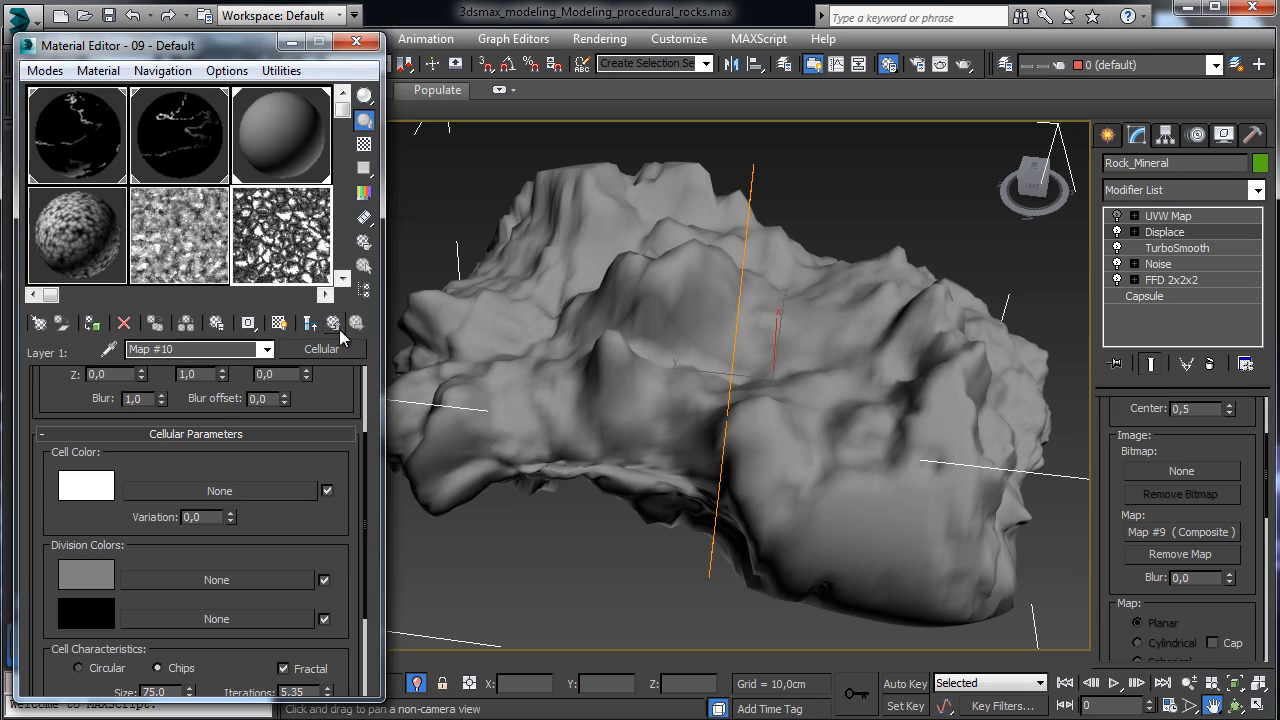
pyautogui.click(263, 491)
pyautogui.doubleClick(414, 208)
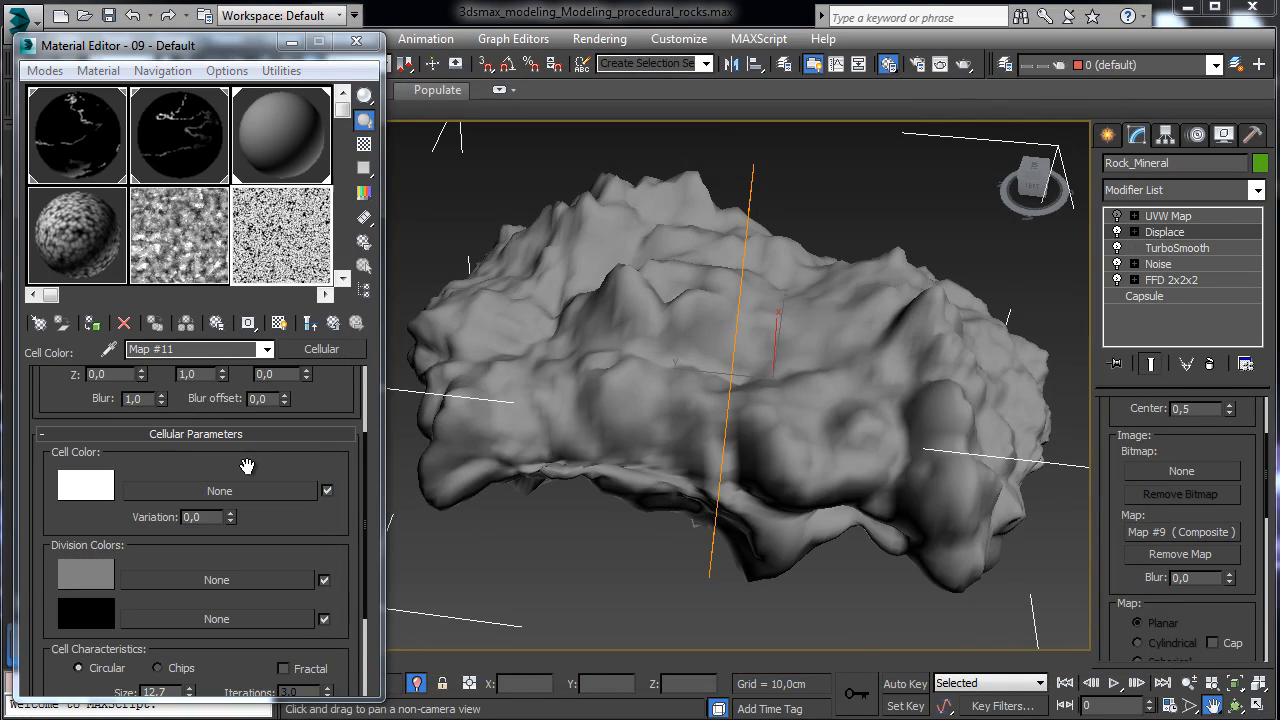
# - Set the nested Cellular map's cell color variation to 50 and its cell size to 30
pyautogui.scroll(-3, 250, 455)
pyautogui.doubleClick(213, 441)
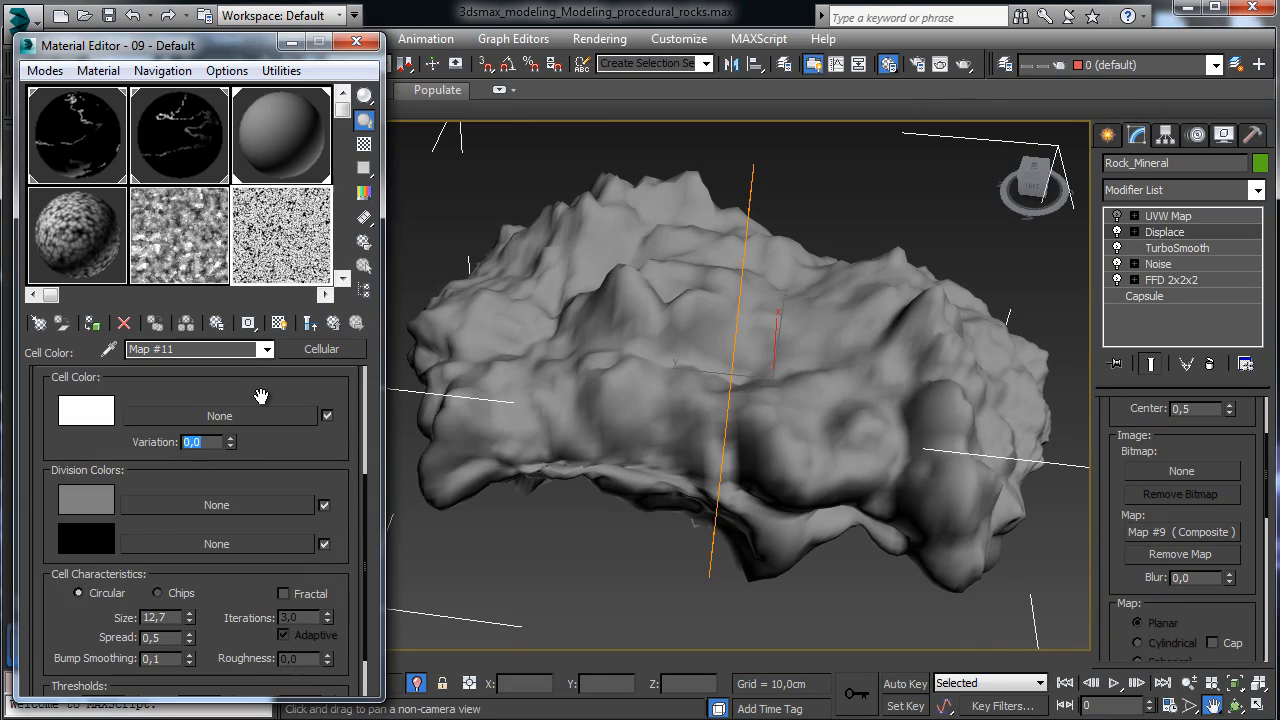
pyautogui.write('50')
pyautogui.press('Return')
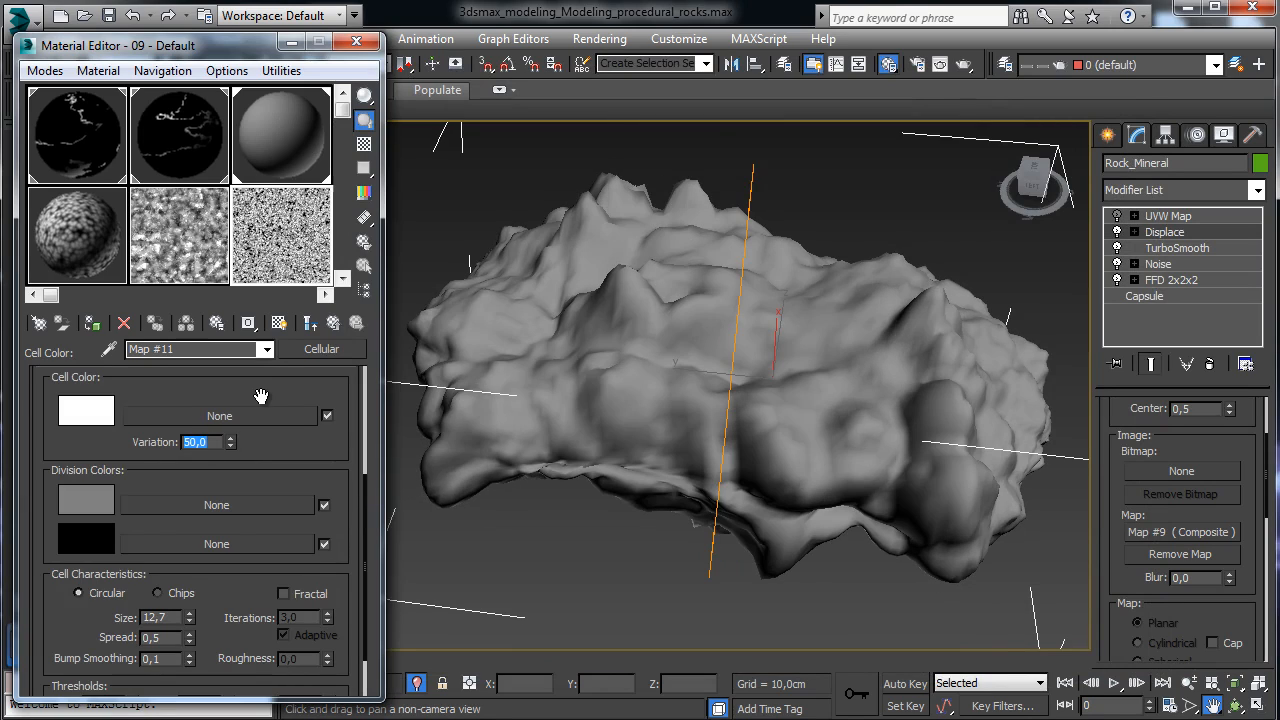
pyautogui.scroll(-2, 257, 450)
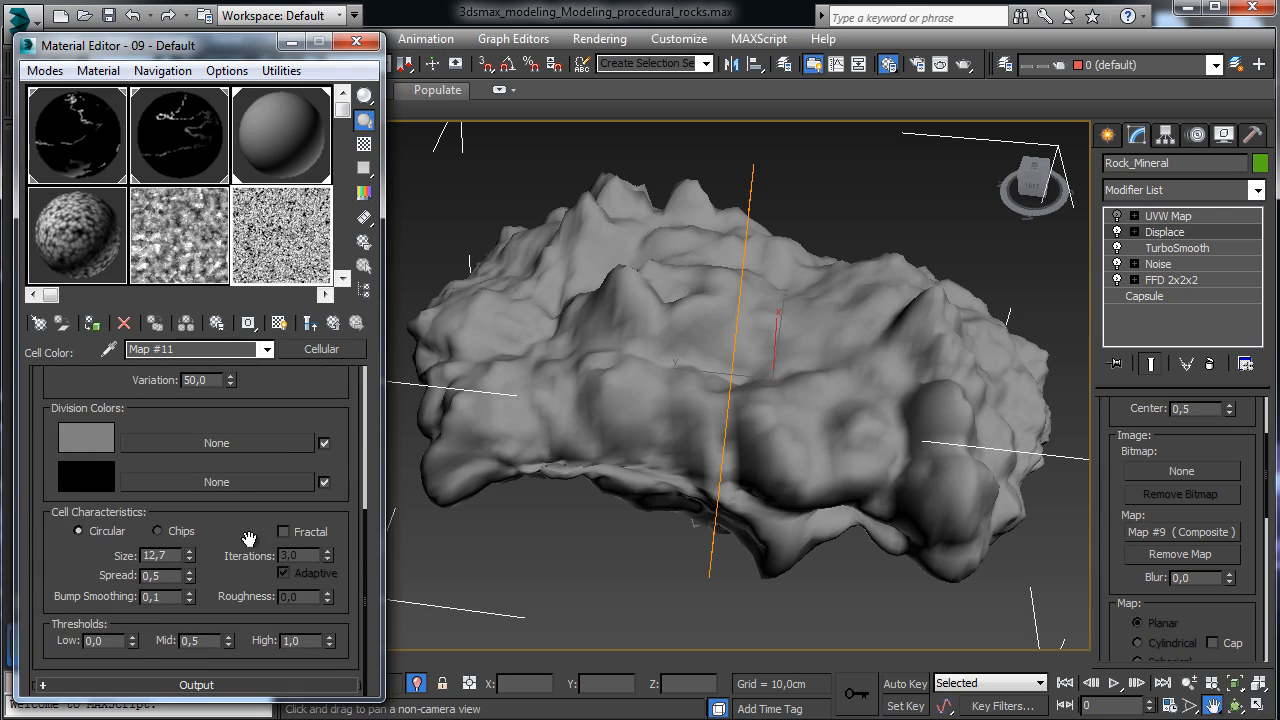
pyautogui.doubleClick(160, 555)
pyautogui.write('30')
pyautogui.press('Return')
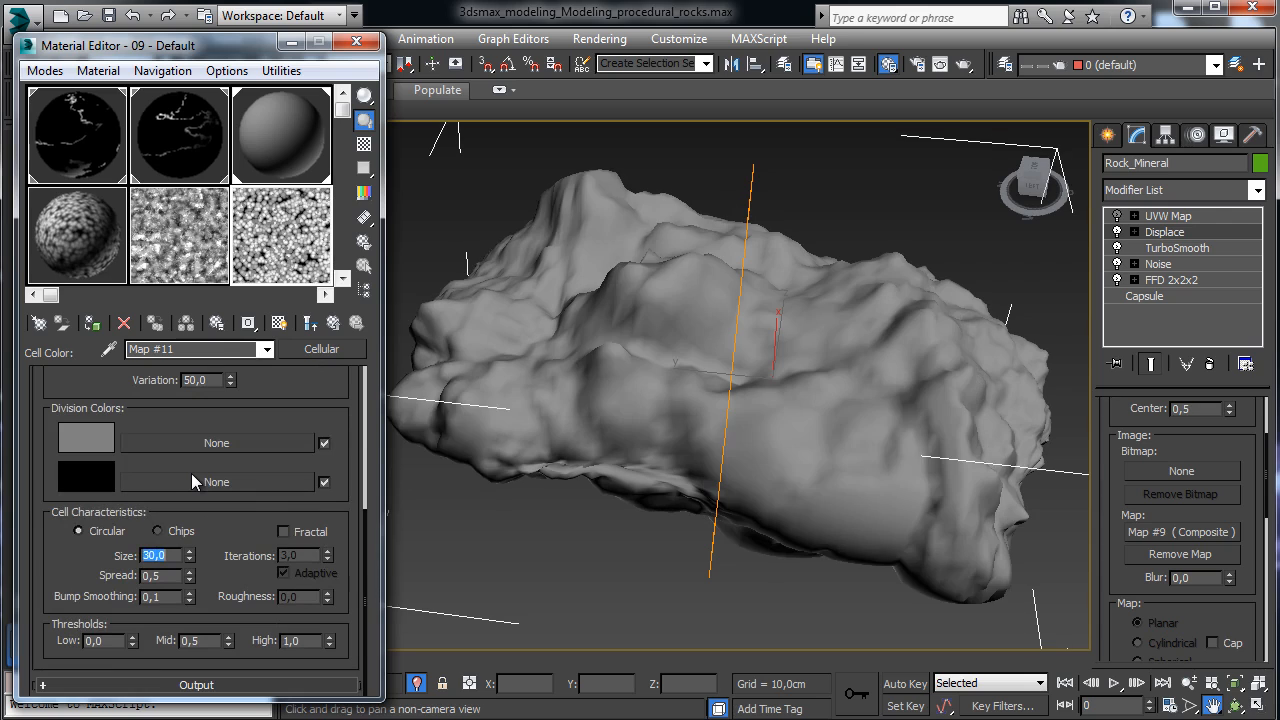
# - Enable Fractal on the nested Cellular map with 2 iterations and roughness 0,3, and invert the map's output
pyautogui.click(296, 533)
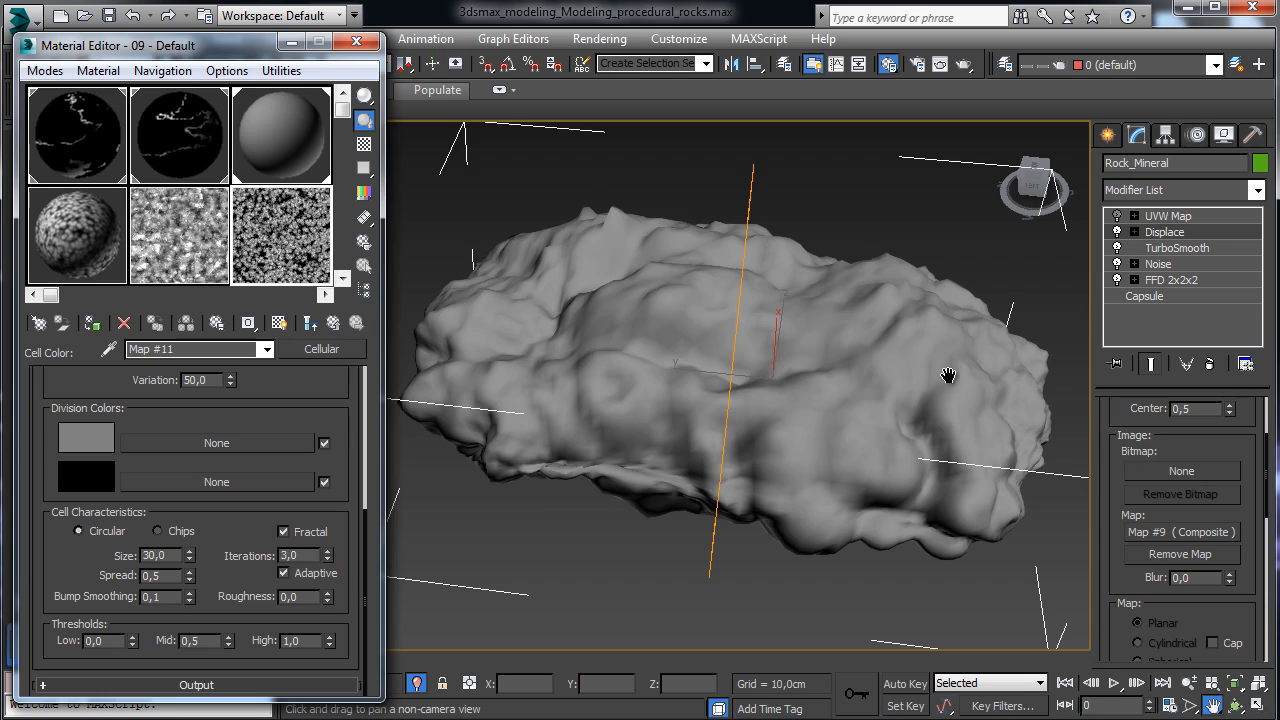
pyautogui.doubleClick(306, 556)
pyautogui.press('Return')
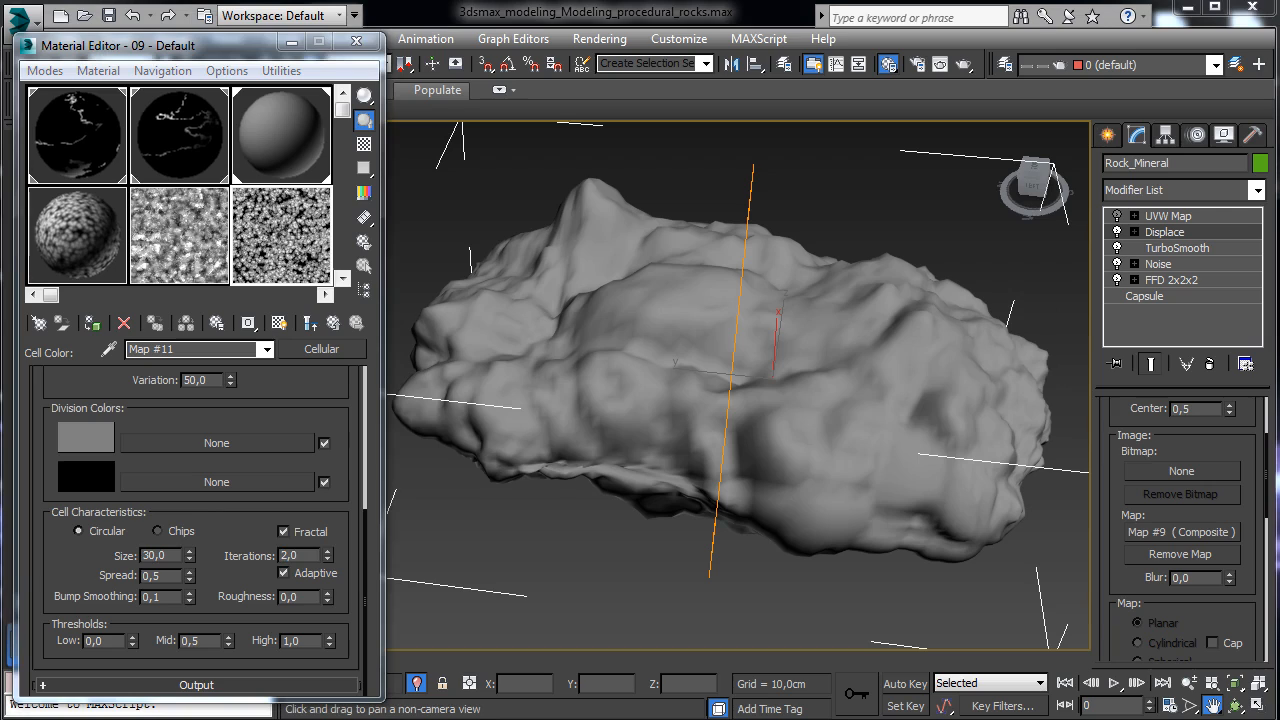
pyautogui.click(319, 597)
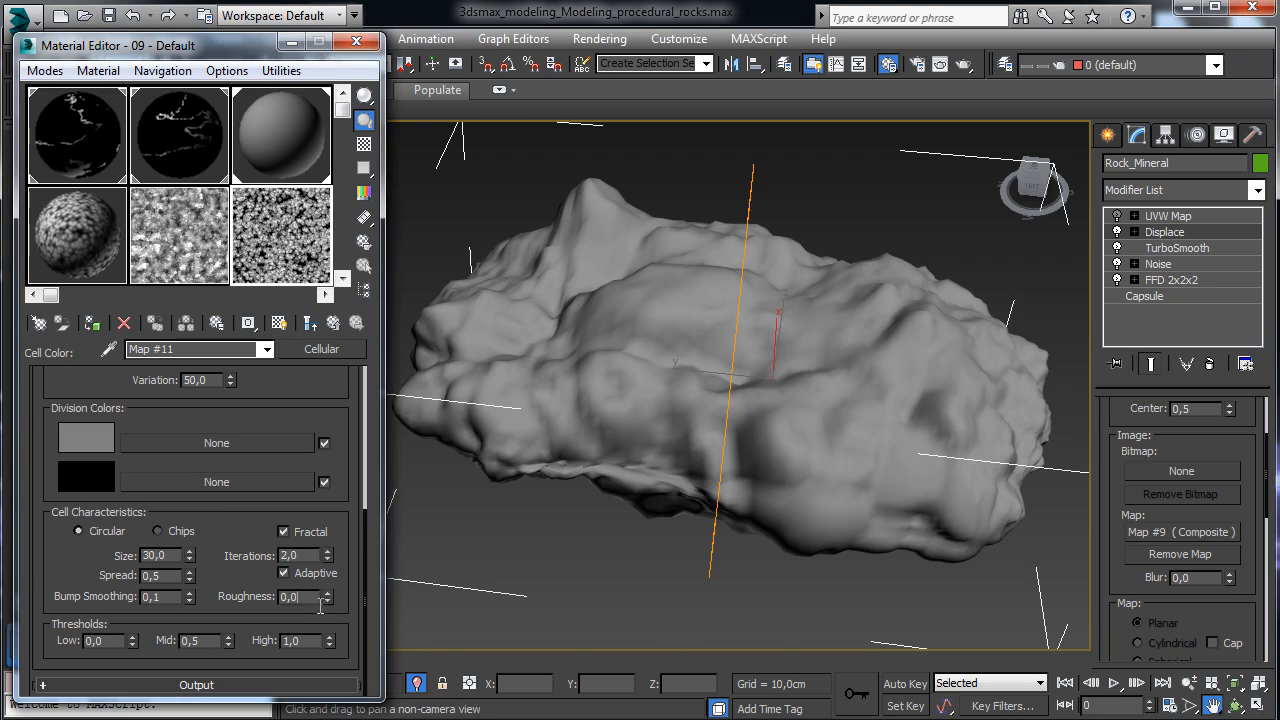
pyautogui.write('0,3')
pyautogui.press('Return')
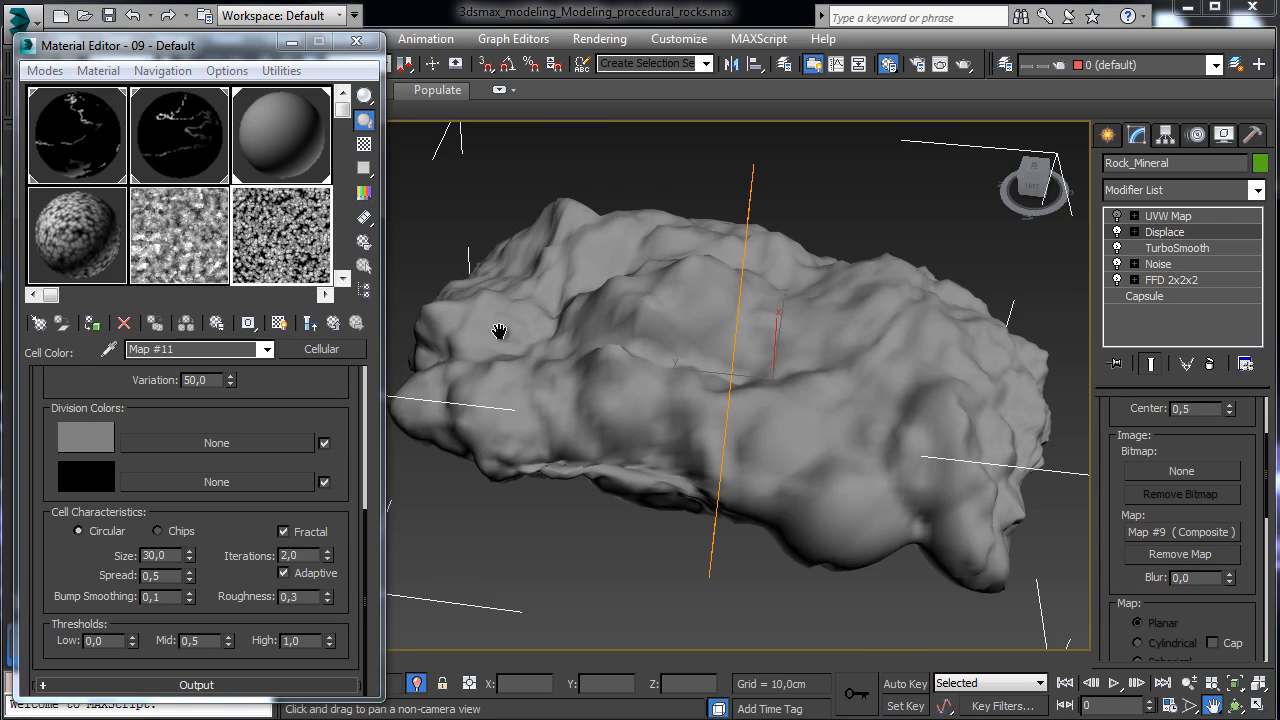
pyautogui.click(154, 685)
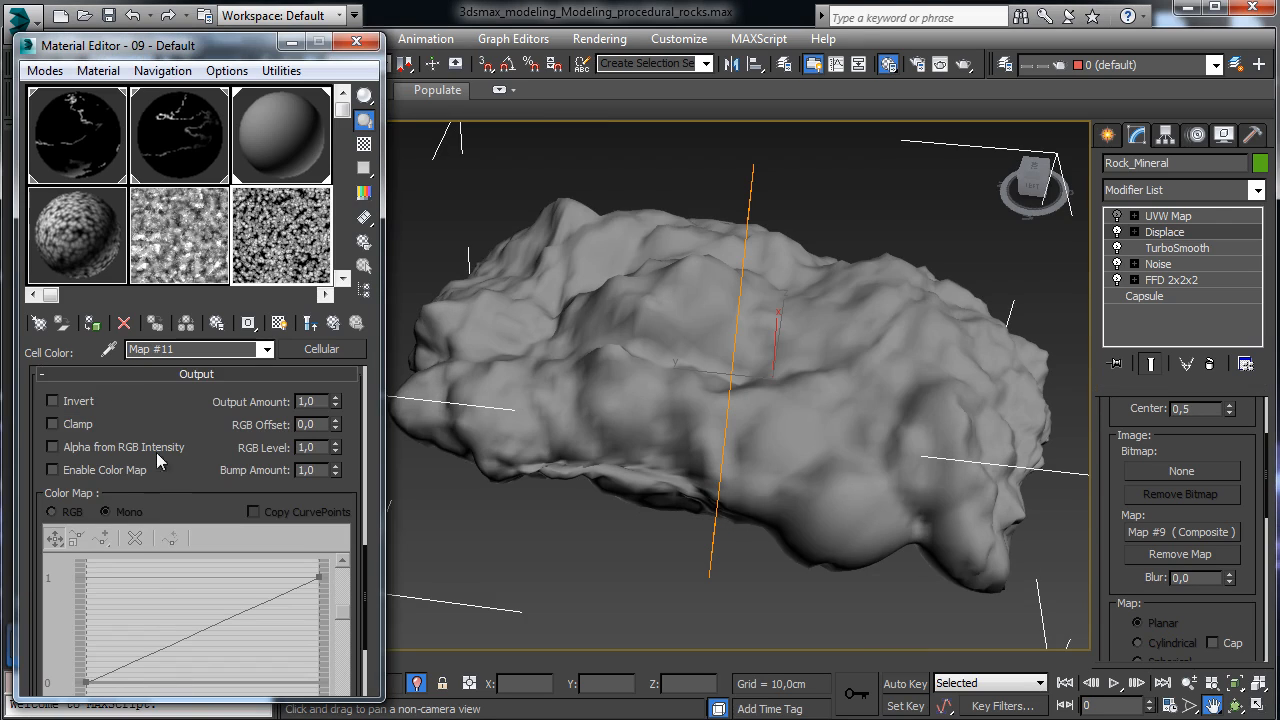
pyautogui.click(53, 400)
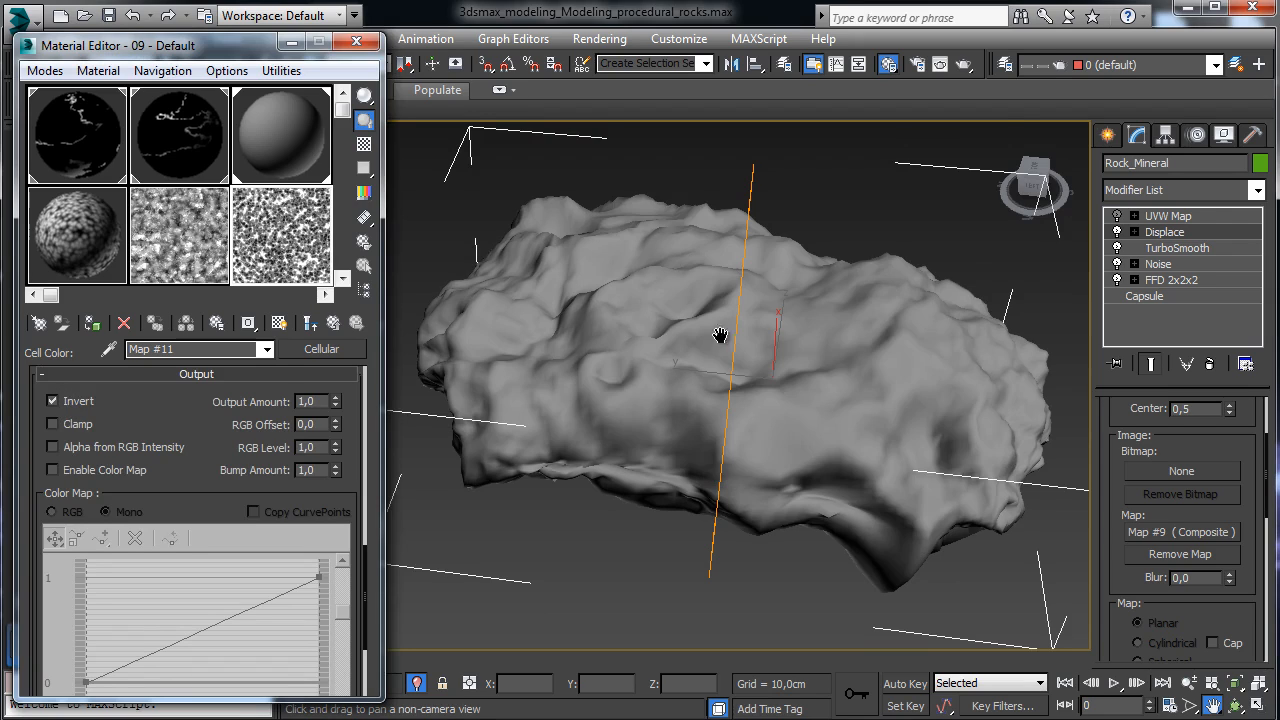
# - Raise the rock's TurboSmooth iterations to 5
pyautogui.click(1165, 248)
pyautogui.click(1246, 439)
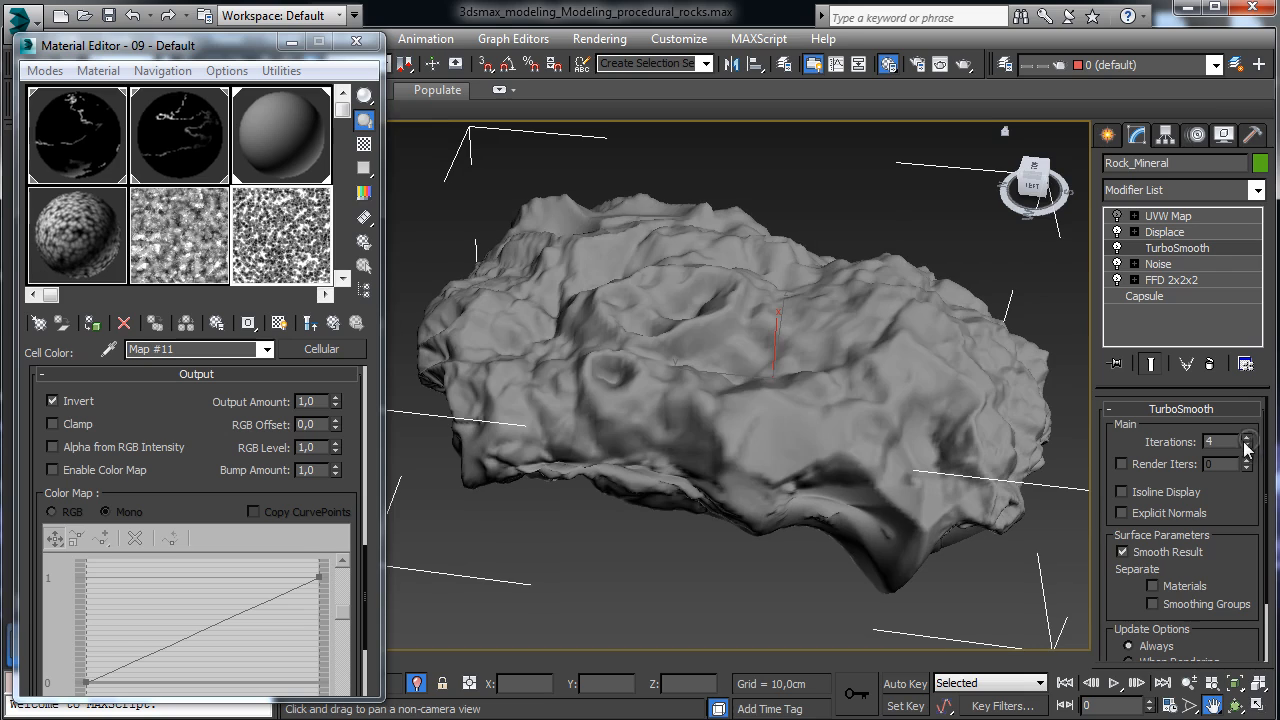
pyautogui.click(1246, 438)
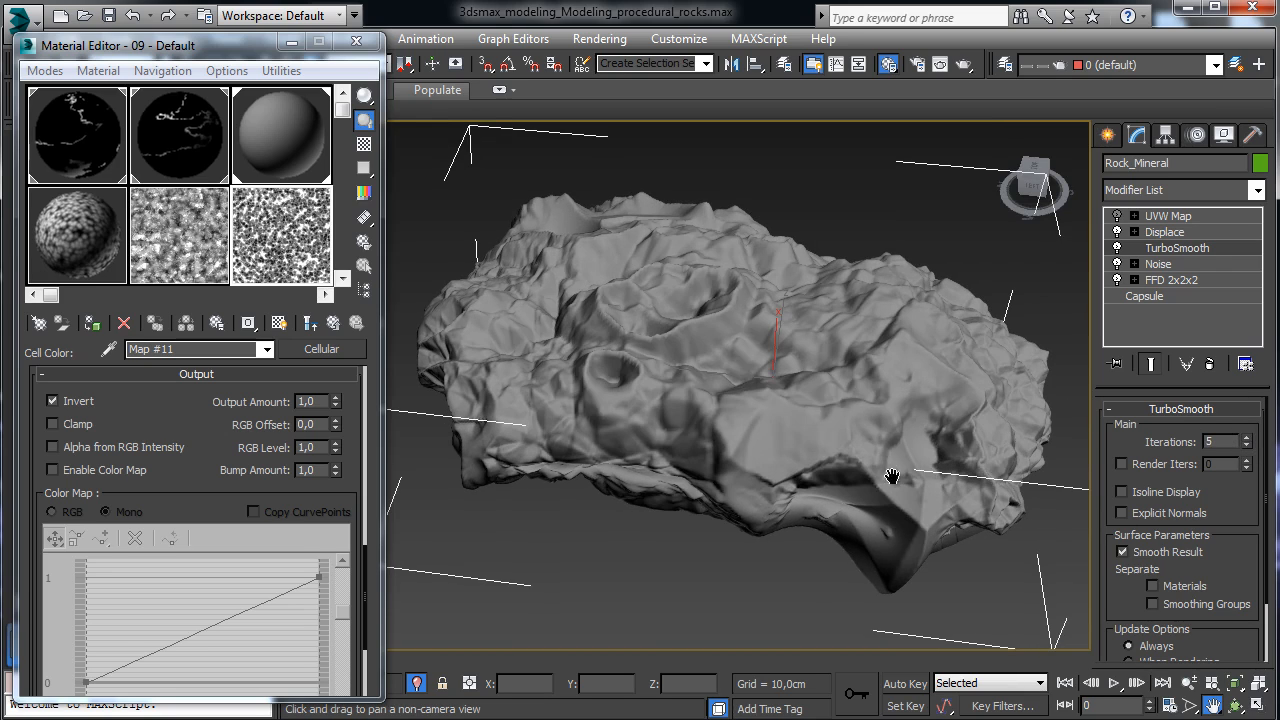
# - Switch the FFD 2x2x2 modifier off and back on to check its effect on the rock from the side
pyautogui.click(1236, 705)
pyautogui.moveTo(681, 391); pyautogui.dragTo(898, 285)
pyautogui.click(1117, 280)
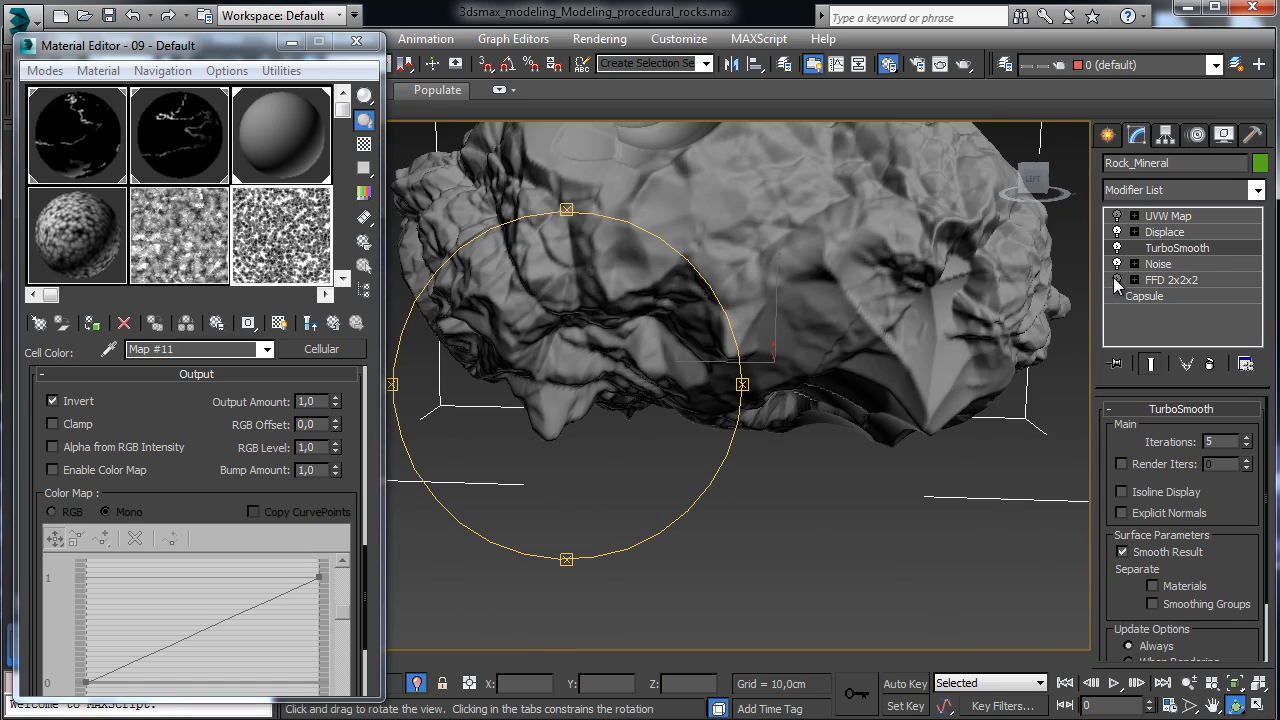
pyautogui.click(1117, 280)
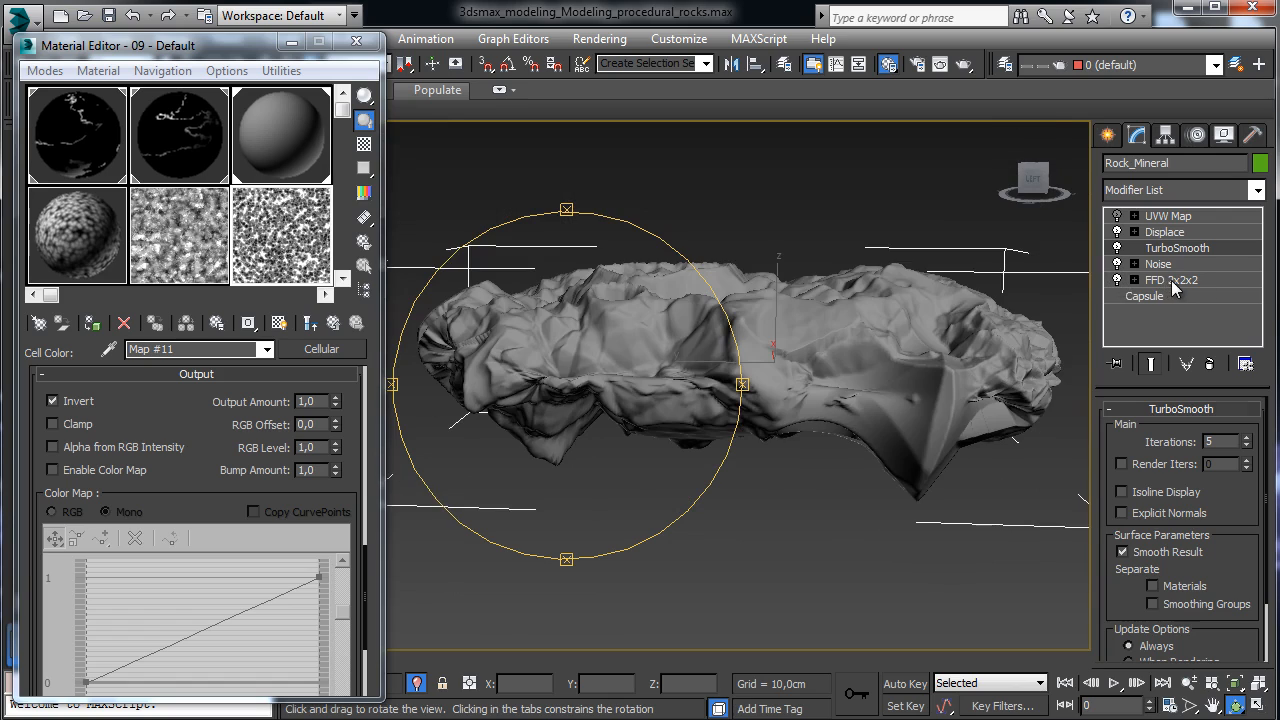
# - Close the Material Editor and activate the FFD 2x2x2 modifier's Control Points level with the Move tool
pyautogui.click(1172, 281)
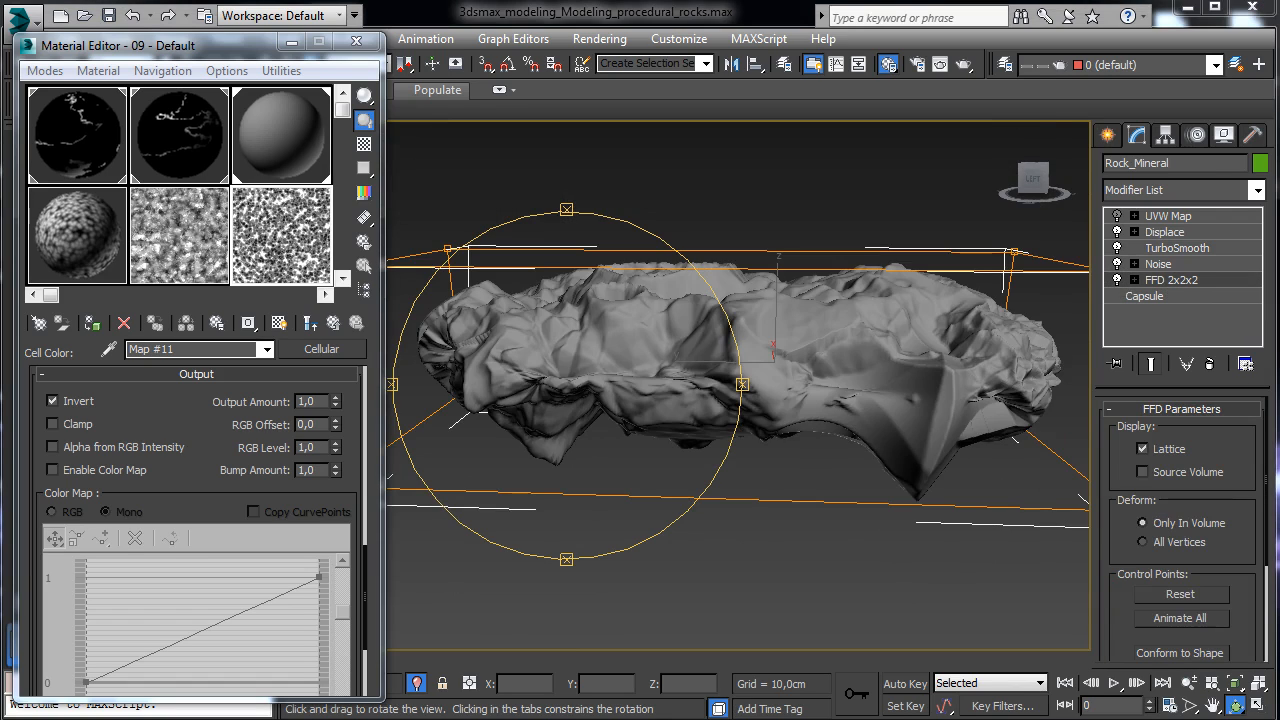
pyautogui.click(1134, 280)
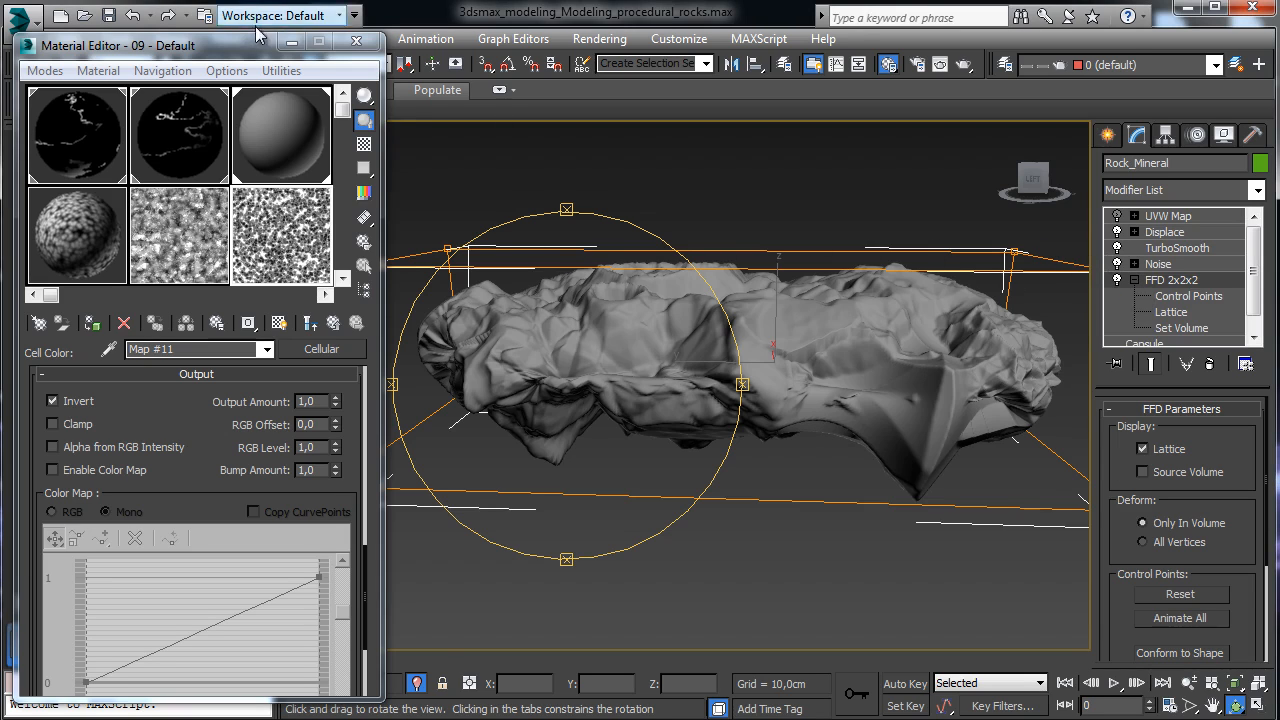
pyautogui.click(356, 41)
pyautogui.click(264, 64)
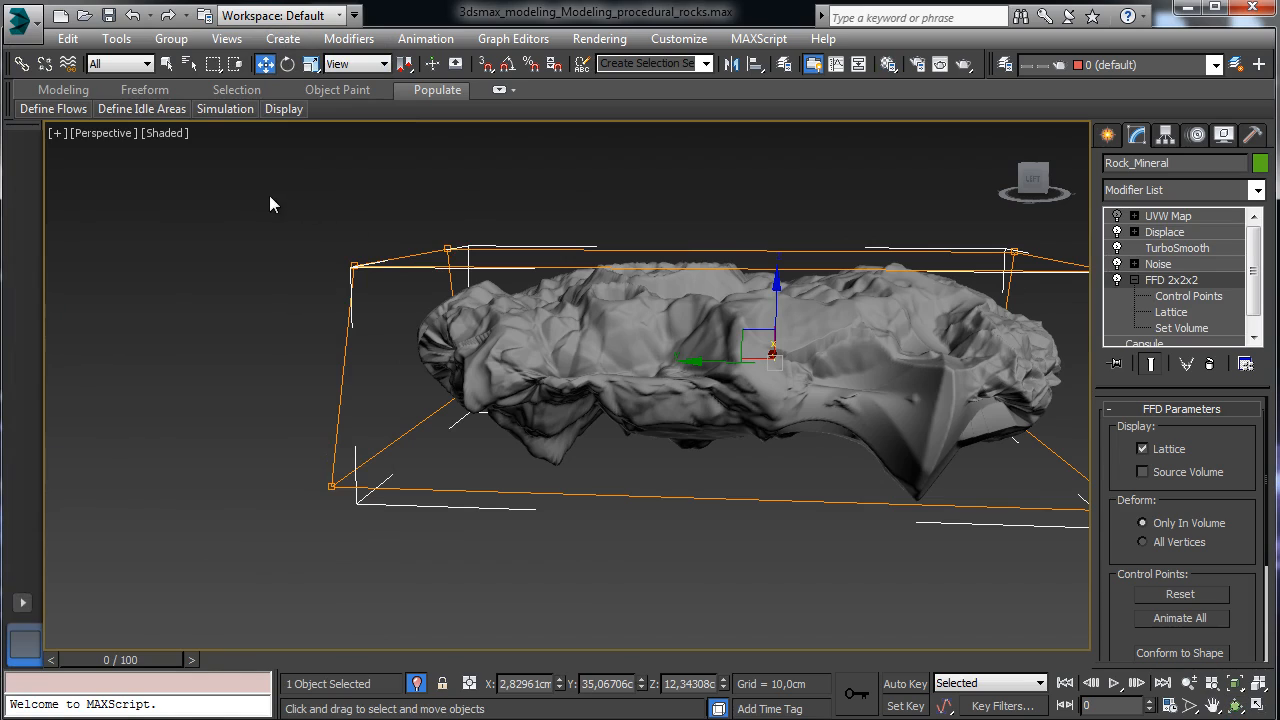
pyautogui.moveTo(472, 286); pyautogui.dragTo(517, 308)
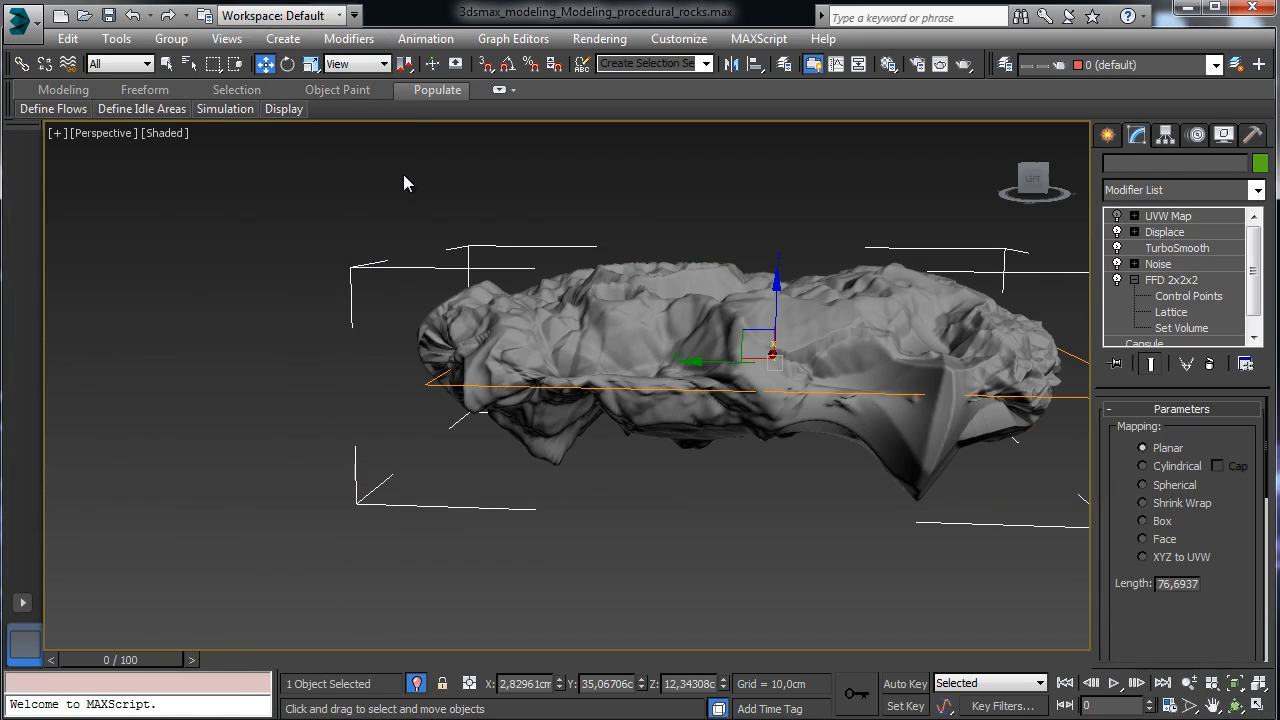
pyautogui.click(1189, 683)
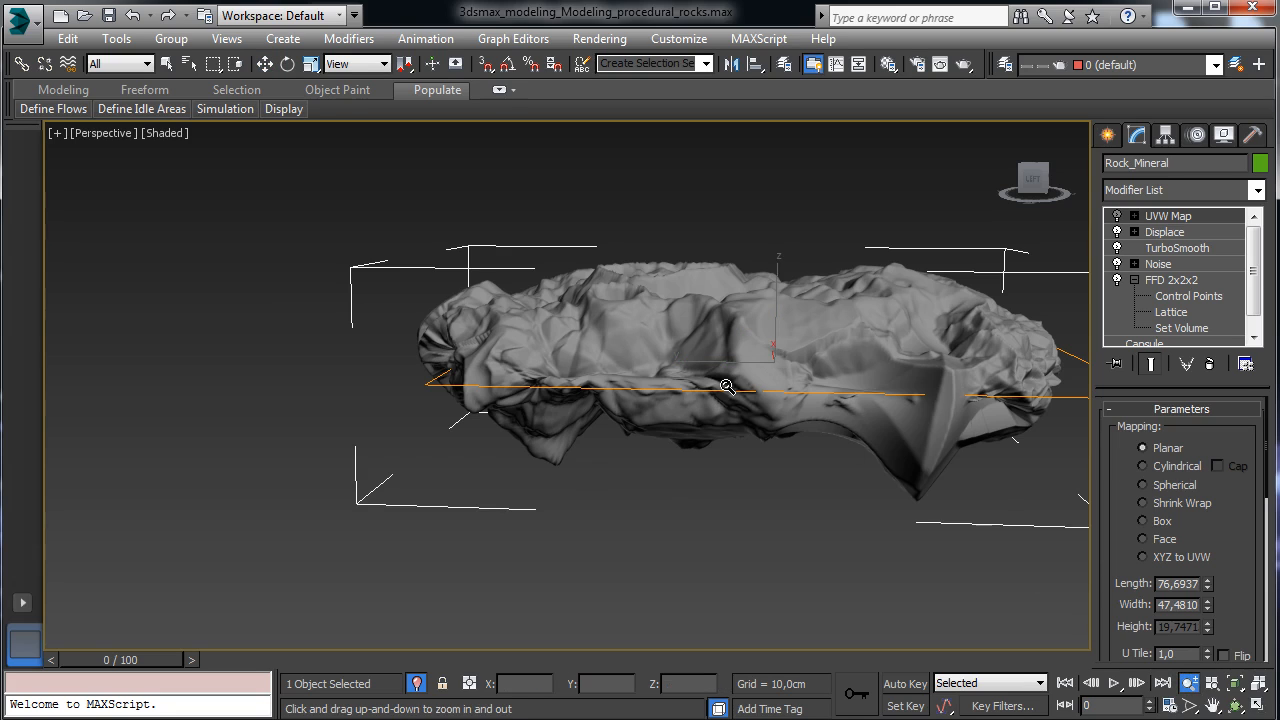
pyautogui.moveTo(730, 388); pyautogui.dragTo(752, 437)
pyautogui.click(1180, 298)
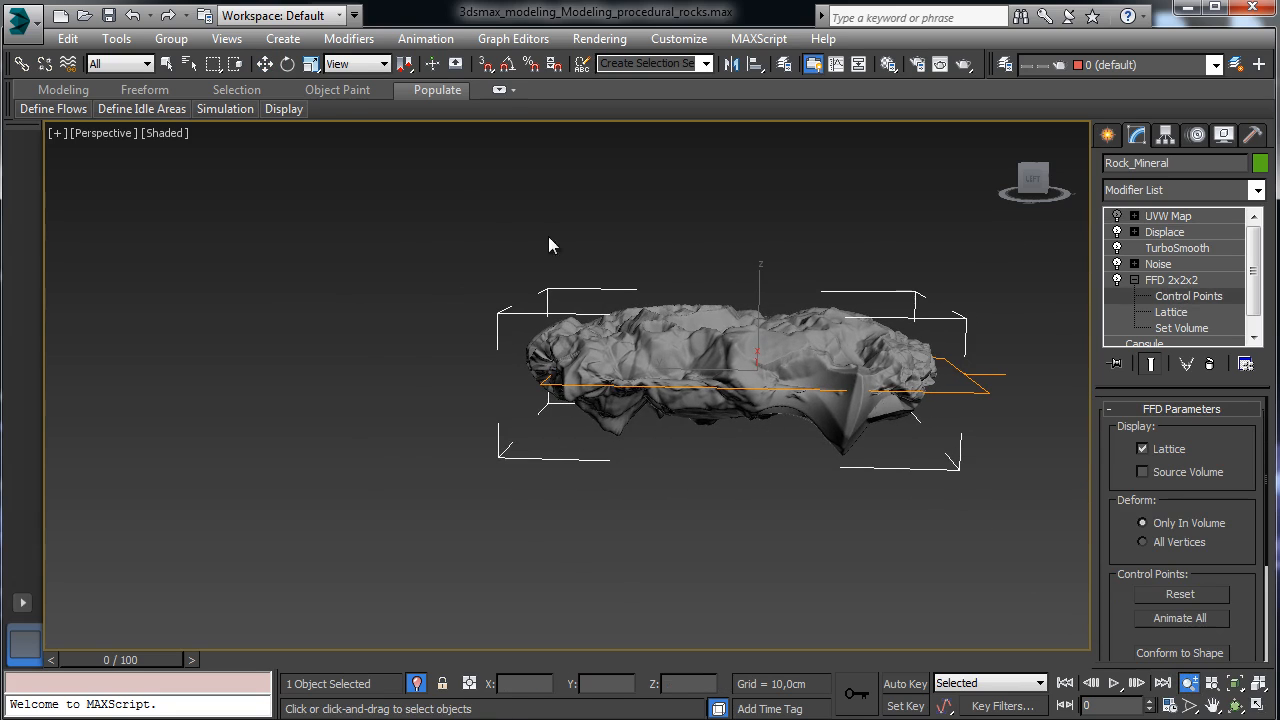
pyautogui.click(264, 64)
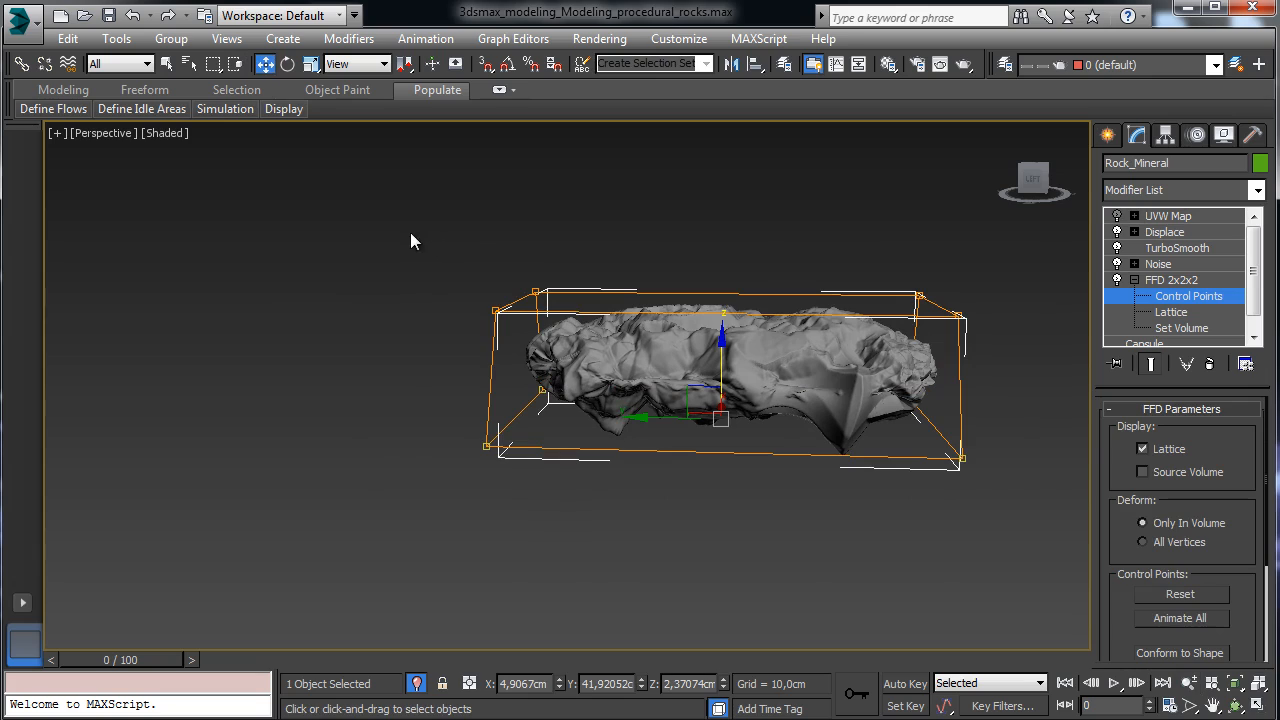
# - Raise both upper lattice points at one end about 13 cm, and the near upper corner at the opposite end to about Z 34,5 cm
pyautogui.moveTo(615, 346); pyautogui.dragTo(630, 356)
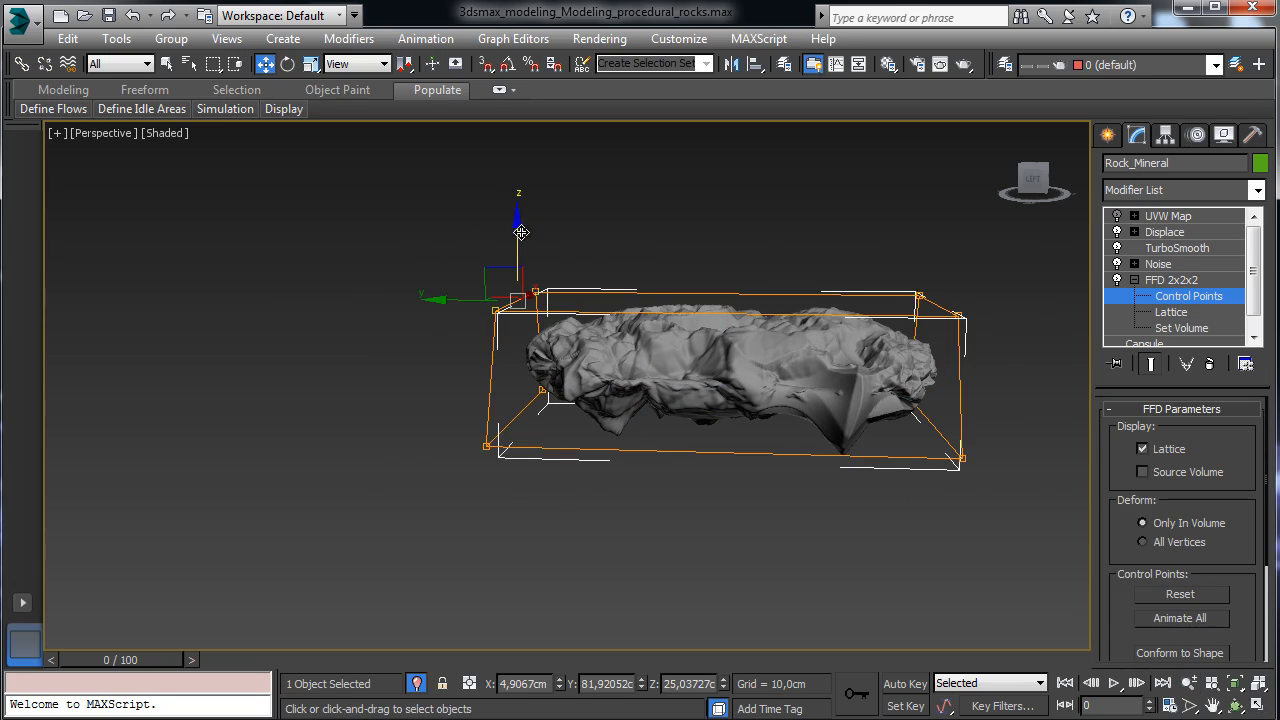
pyautogui.moveTo(521, 232); pyautogui.dragTo(521, 163)
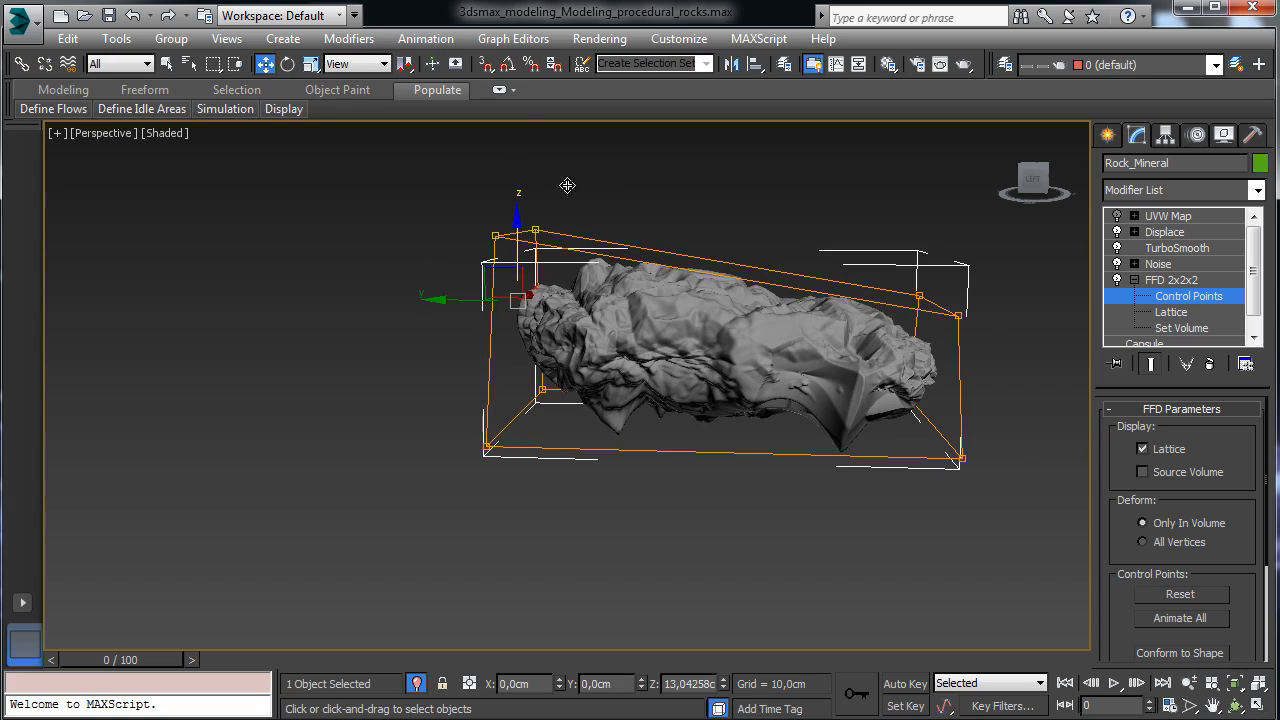
pyautogui.click(960, 316)
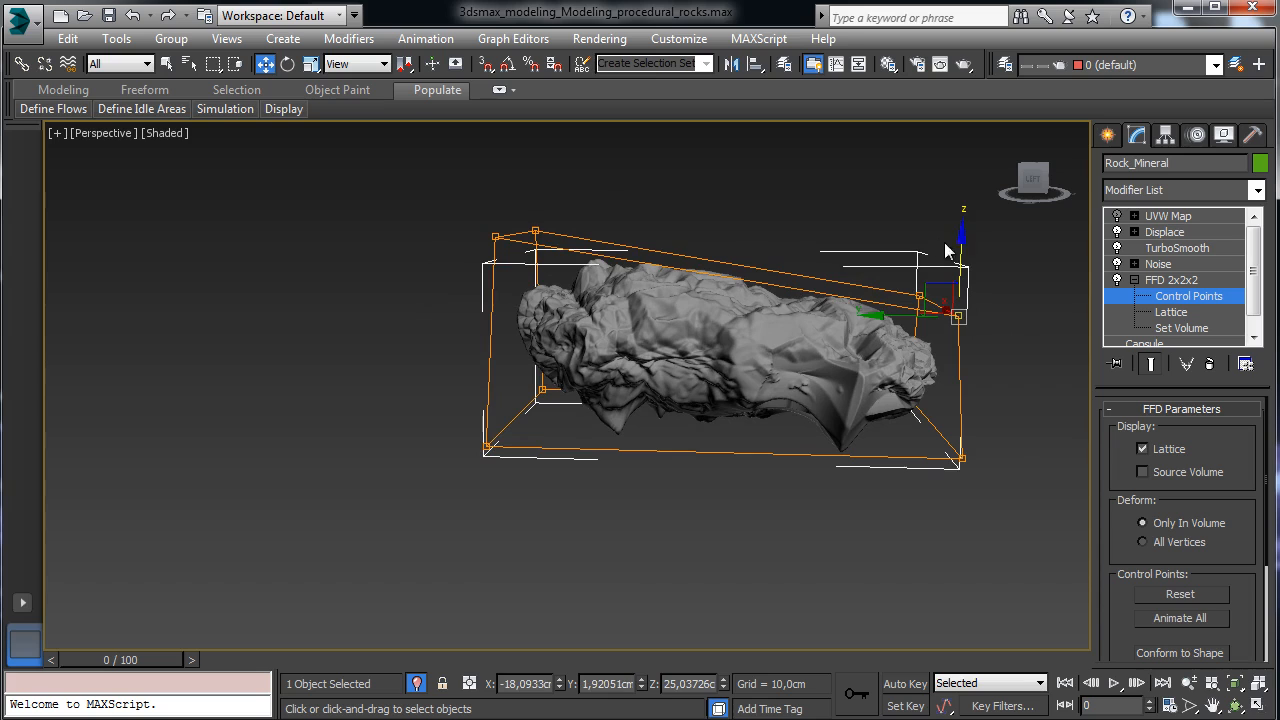
pyautogui.moveTo(960, 247); pyautogui.dragTo(959, 190)
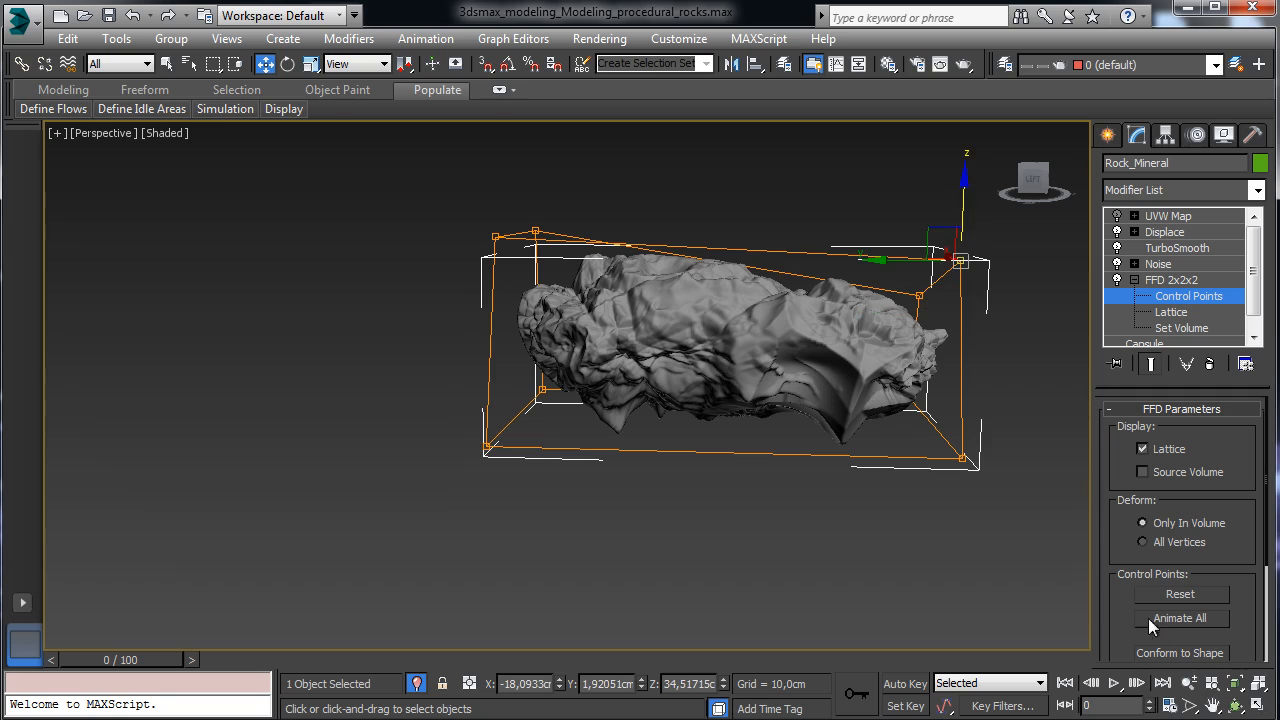
# - Leave FFD control point editing, select the Displace modifier and reopen the Material Editor
pyautogui.click(1257, 706)
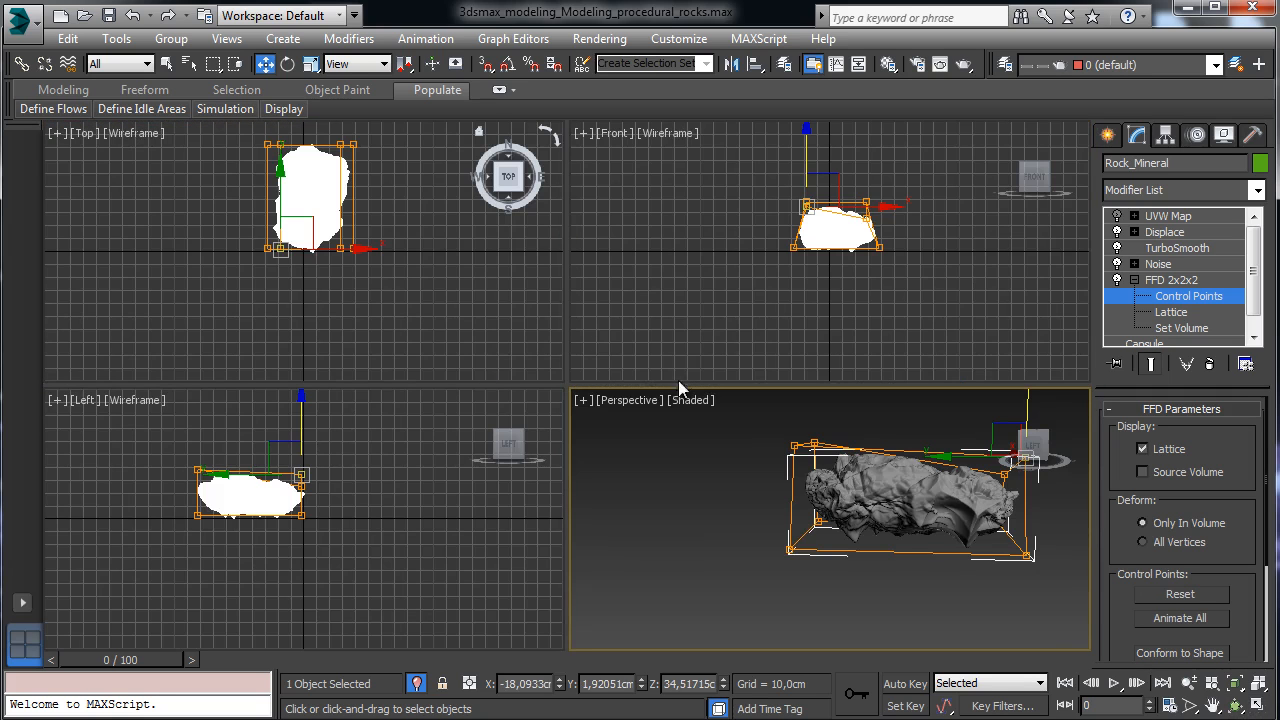
pyautogui.click(1257, 706)
pyautogui.click(1236, 706)
pyautogui.moveTo(668, 361); pyautogui.dragTo(720, 335)
pyautogui.click(1189, 683)
pyautogui.click(1212, 706)
pyautogui.moveTo(908, 422); pyautogui.dragTo(957, 446)
pyautogui.click(1190, 292)
pyautogui.click(1165, 232)
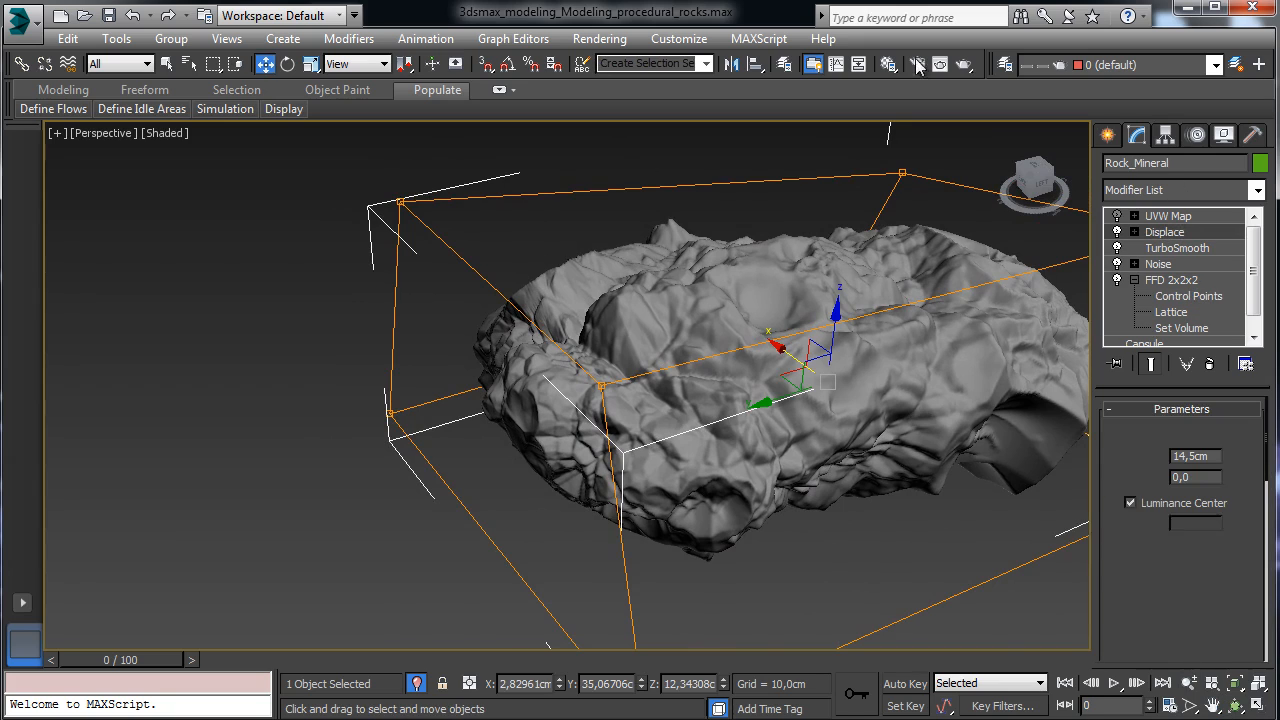
pyautogui.press('m')
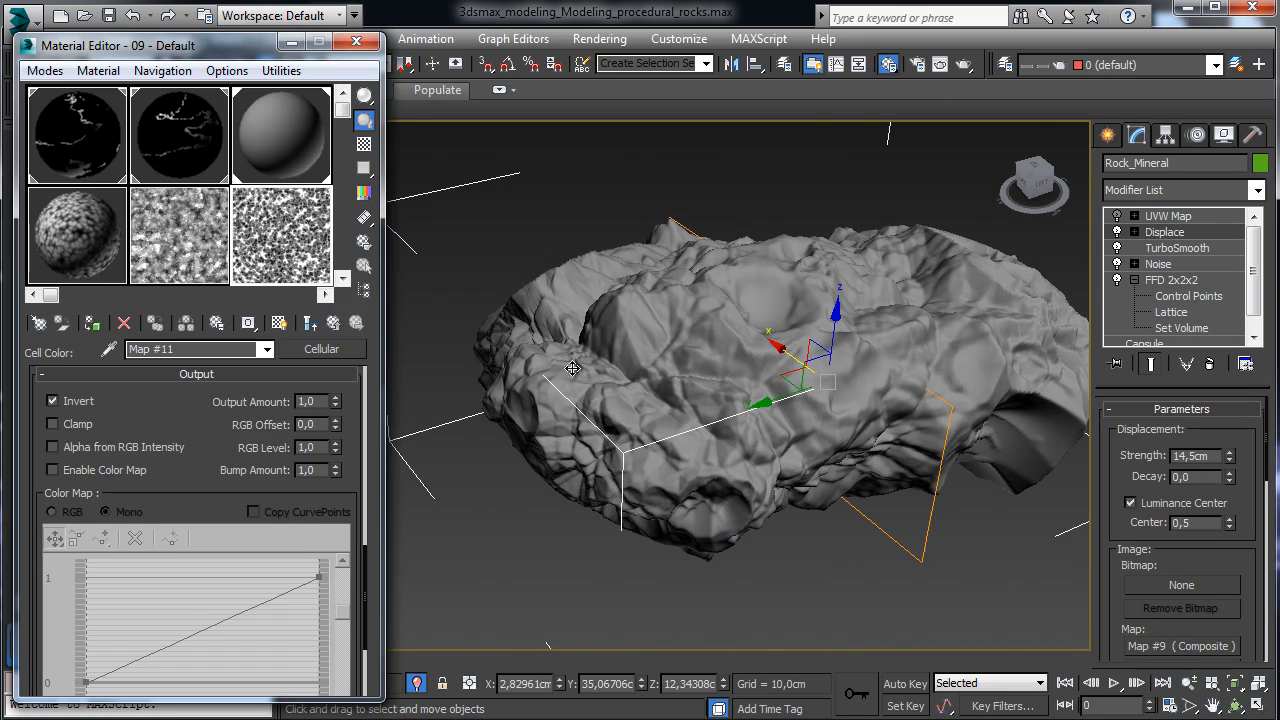
# - Return to the parent Composite map, add a second layer and load a Noise map into it
pyautogui.click(334, 324)
pyautogui.click(334, 324)
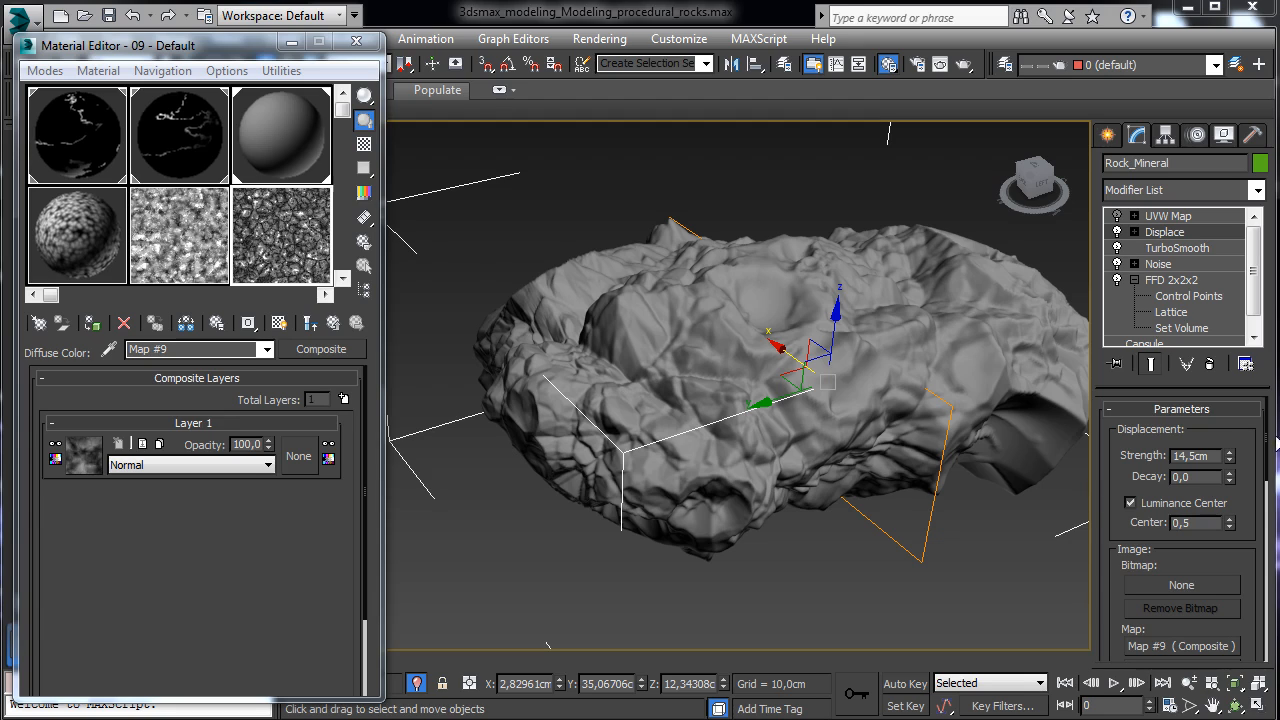
pyautogui.click(344, 399)
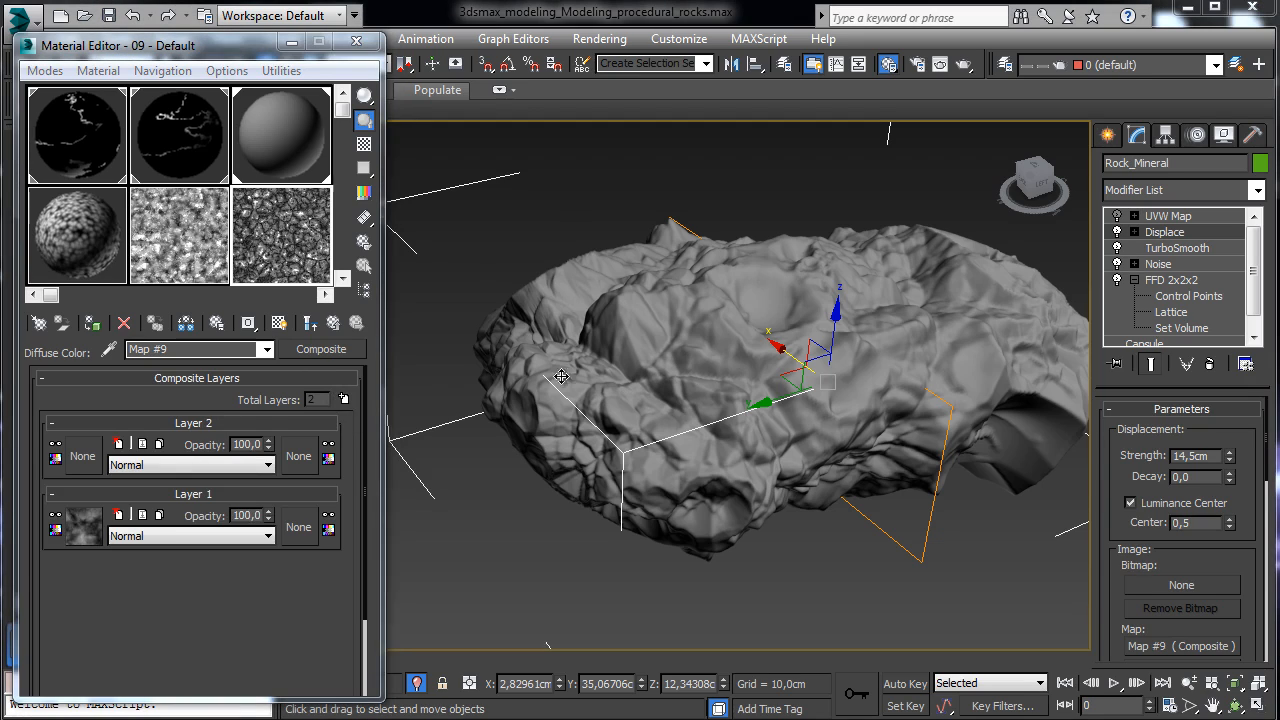
pyautogui.click(83, 462)
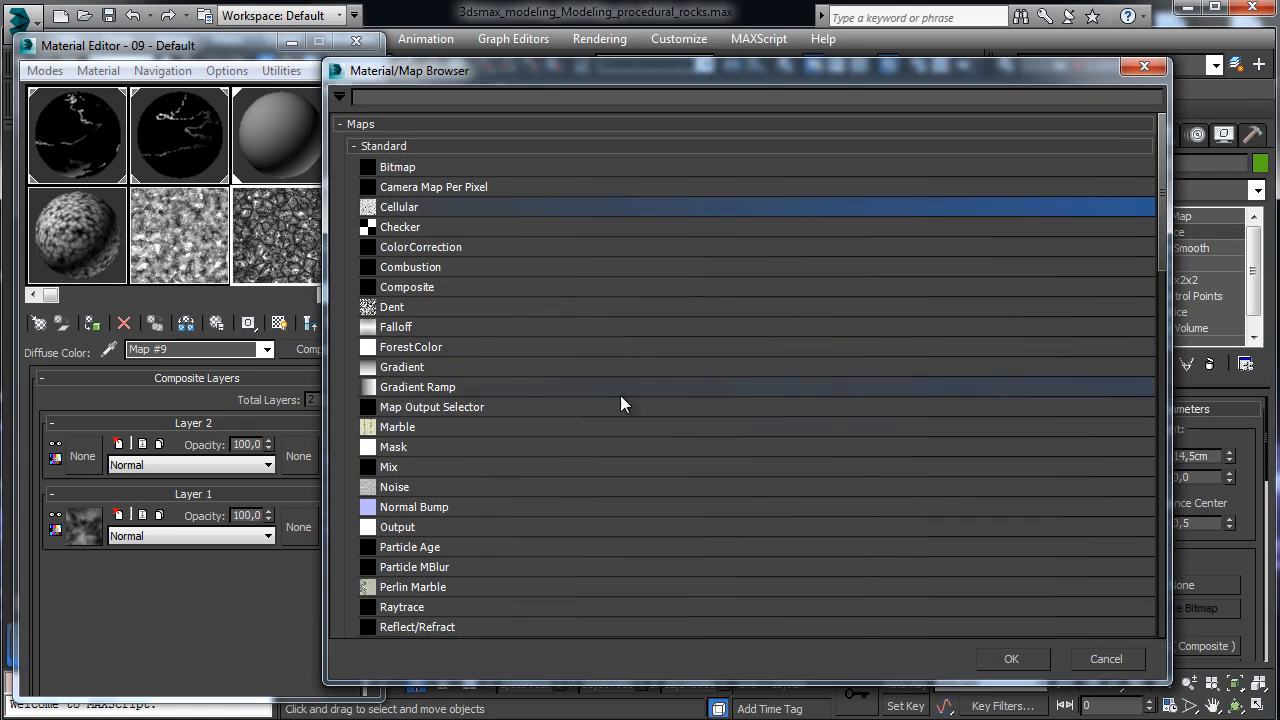
pyautogui.click(426, 486)
pyautogui.click(1011, 659)
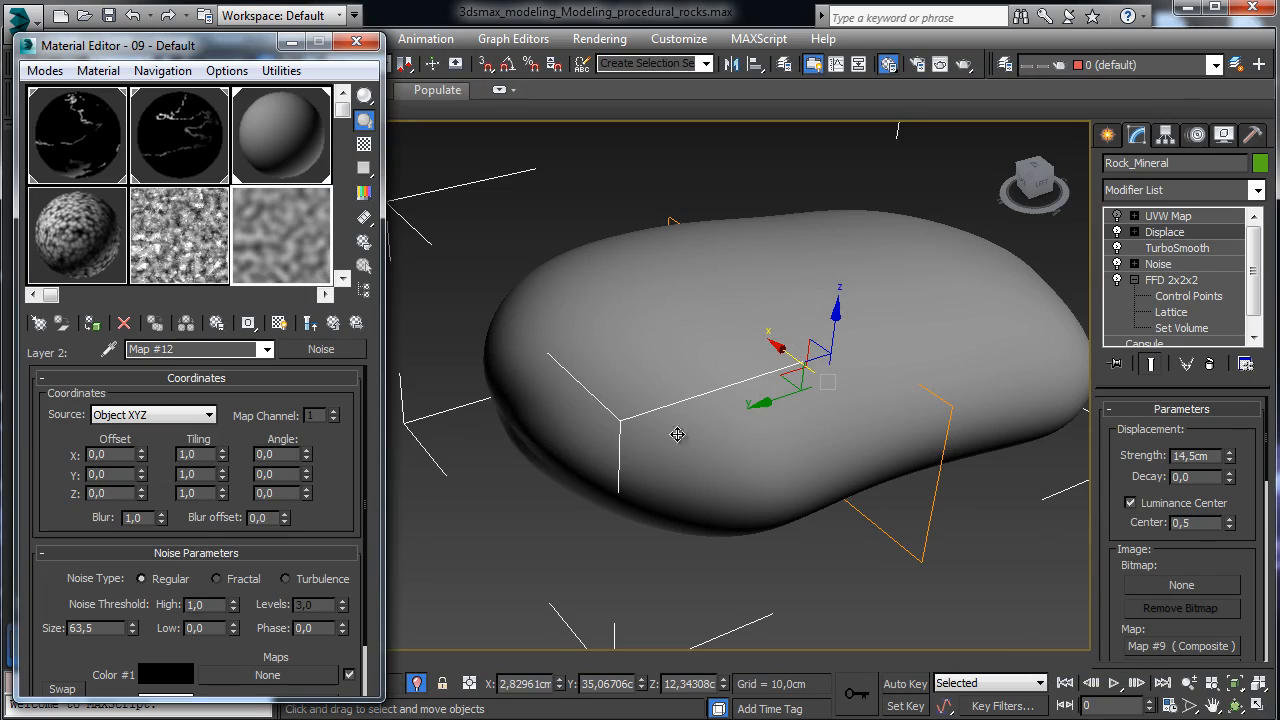
# - Set the Layer 2 Noise map's size to 72,4 and its type to Fractal with 10 levels
pyautogui.doubleClick(106, 627)
pyautogui.write('72,4')
pyautogui.press('Return')
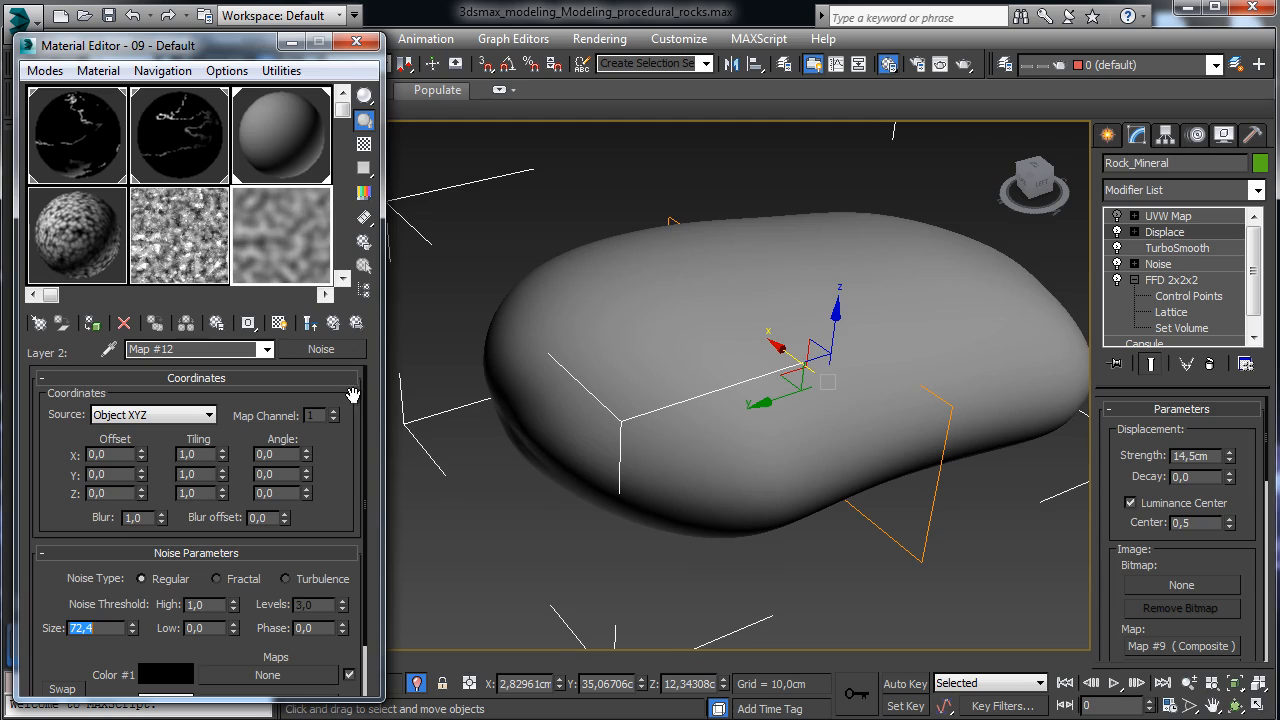
pyautogui.click(216, 578)
pyautogui.click(303, 604)
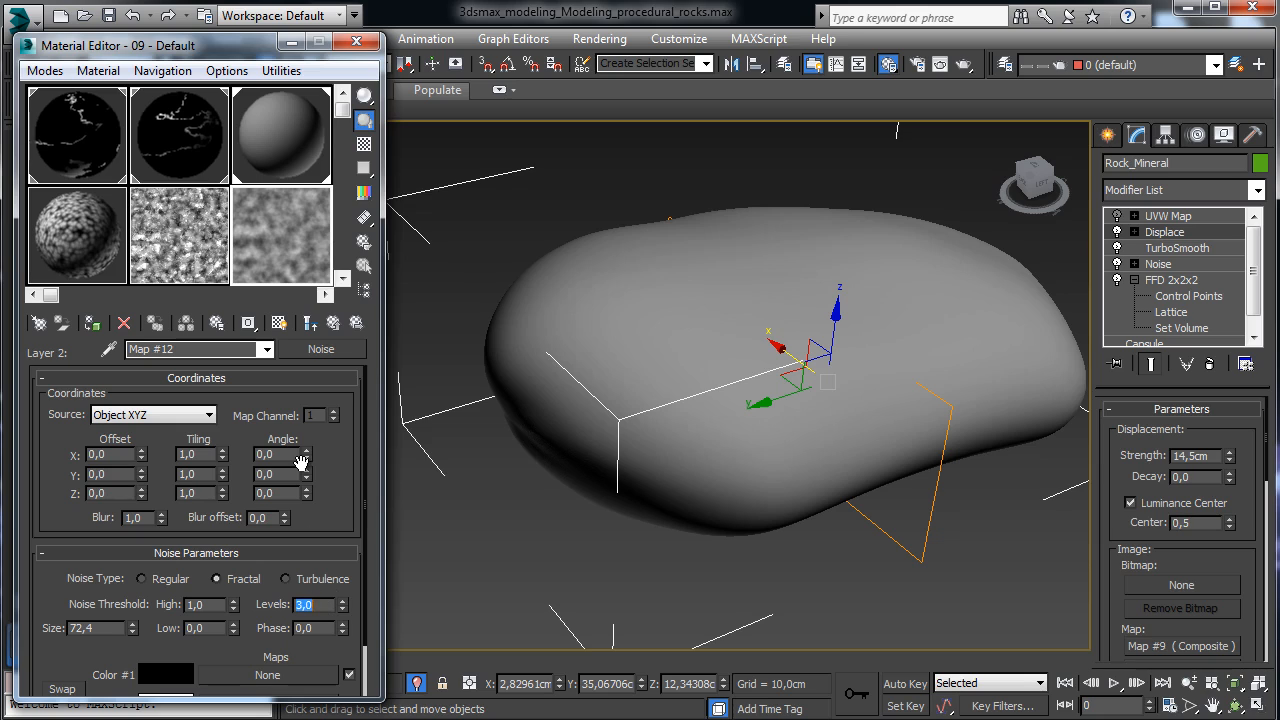
pyautogui.write('10')
pyautogui.press('Return')
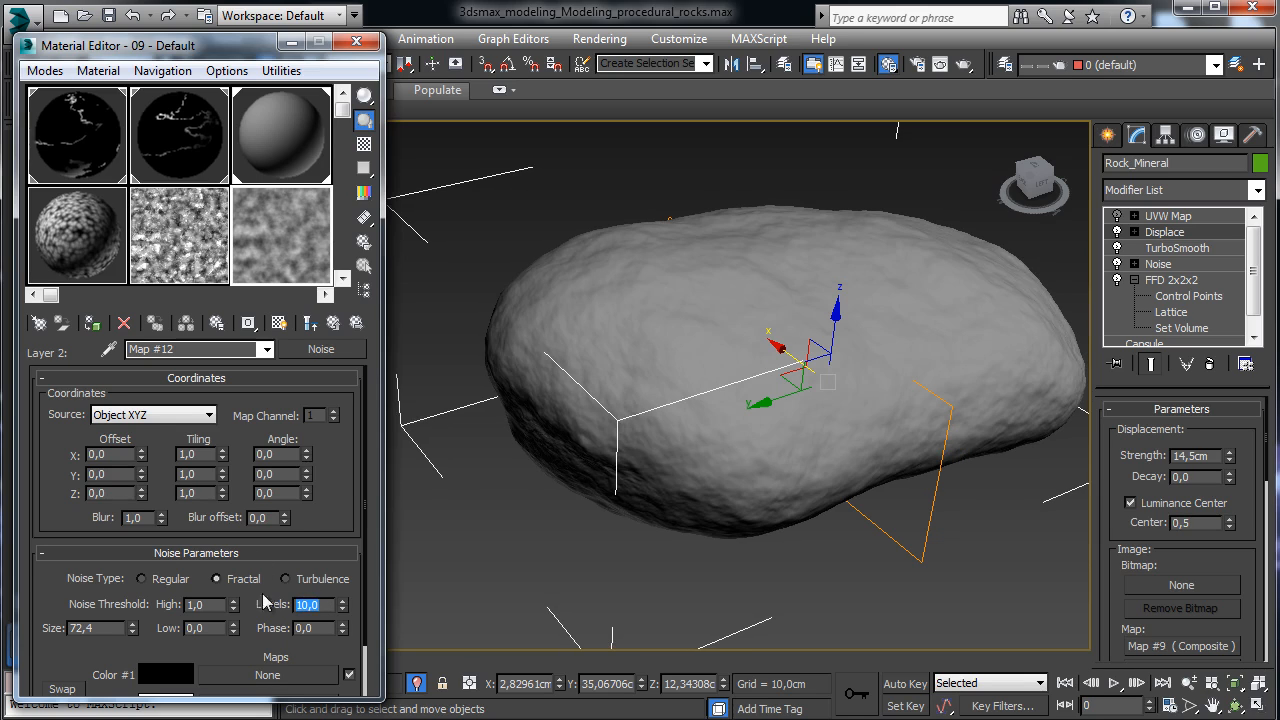
# - Set the Layer 2 Noise map's threshold to High 0,63 and Low 0,54
pyautogui.doubleClick(203, 604)
pyautogui.write('0,63')
pyautogui.press('Return')
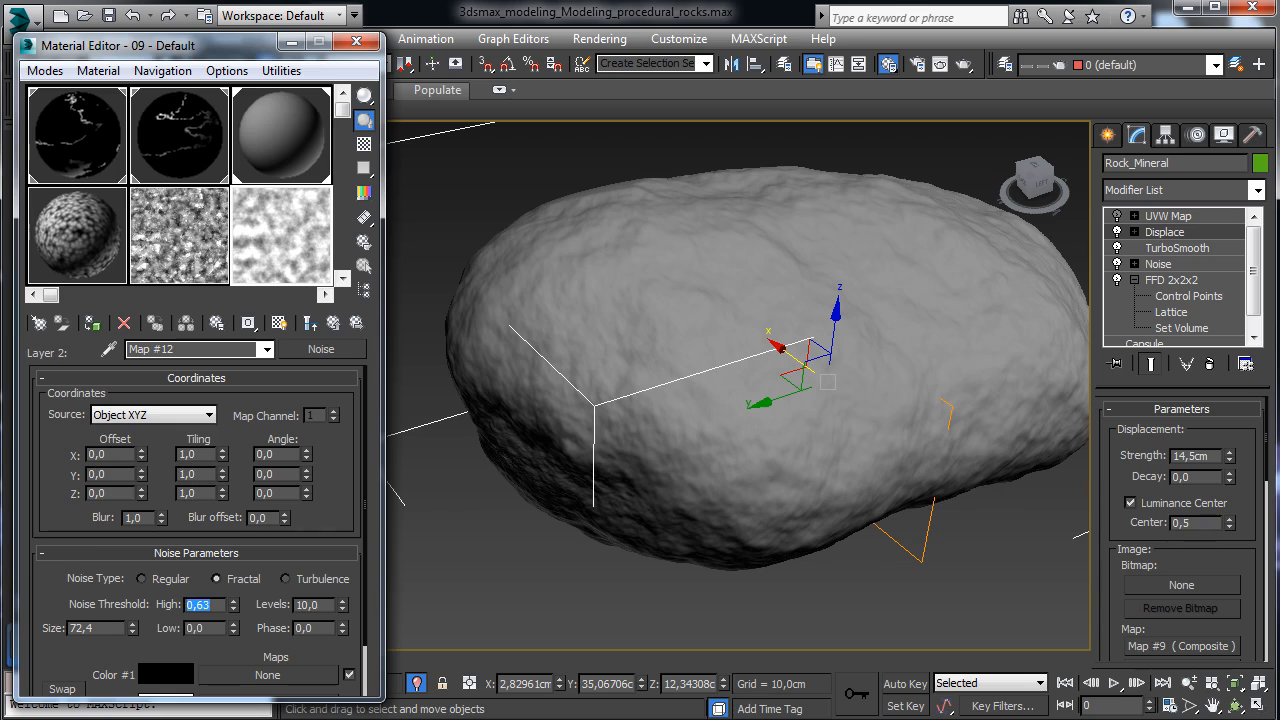
pyautogui.click(205, 628)
pyautogui.write('0,54')
pyautogui.press('Return')
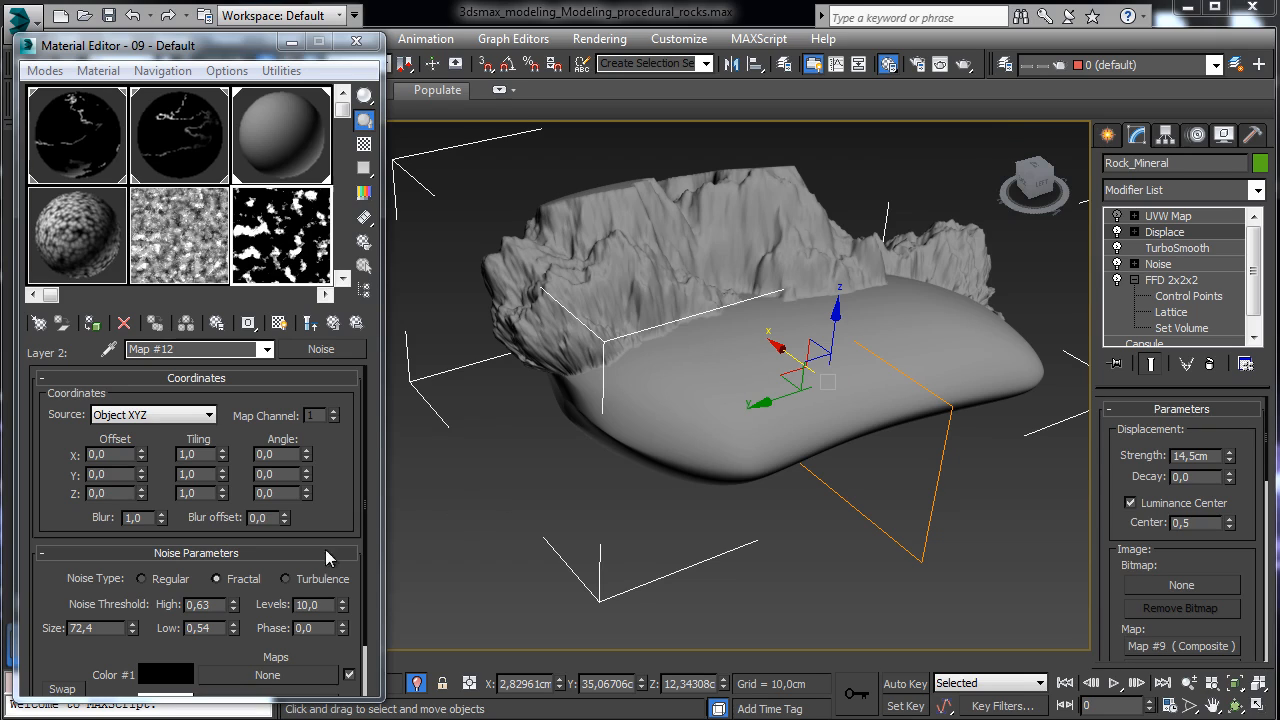
# - Load a Cellular map into Color #2 of the Layer 2 Noise map
pyautogui.scroll(-2, 280, 580)
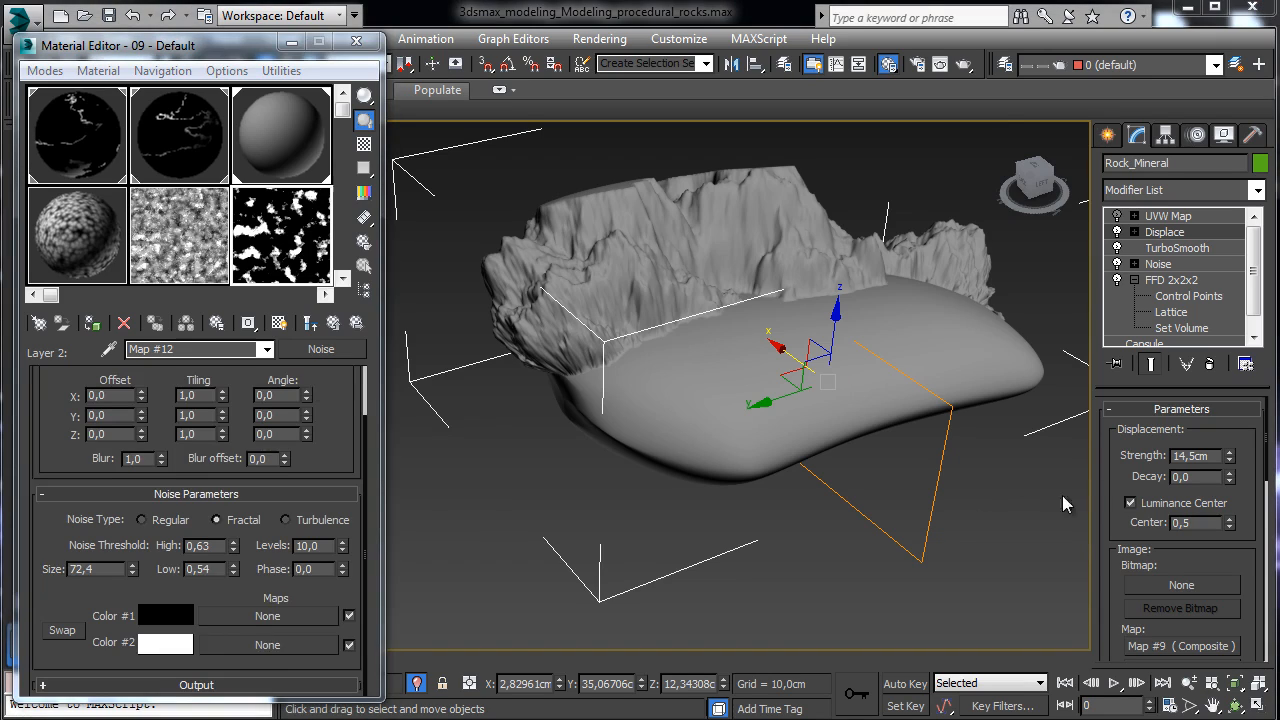
pyautogui.click(234, 647)
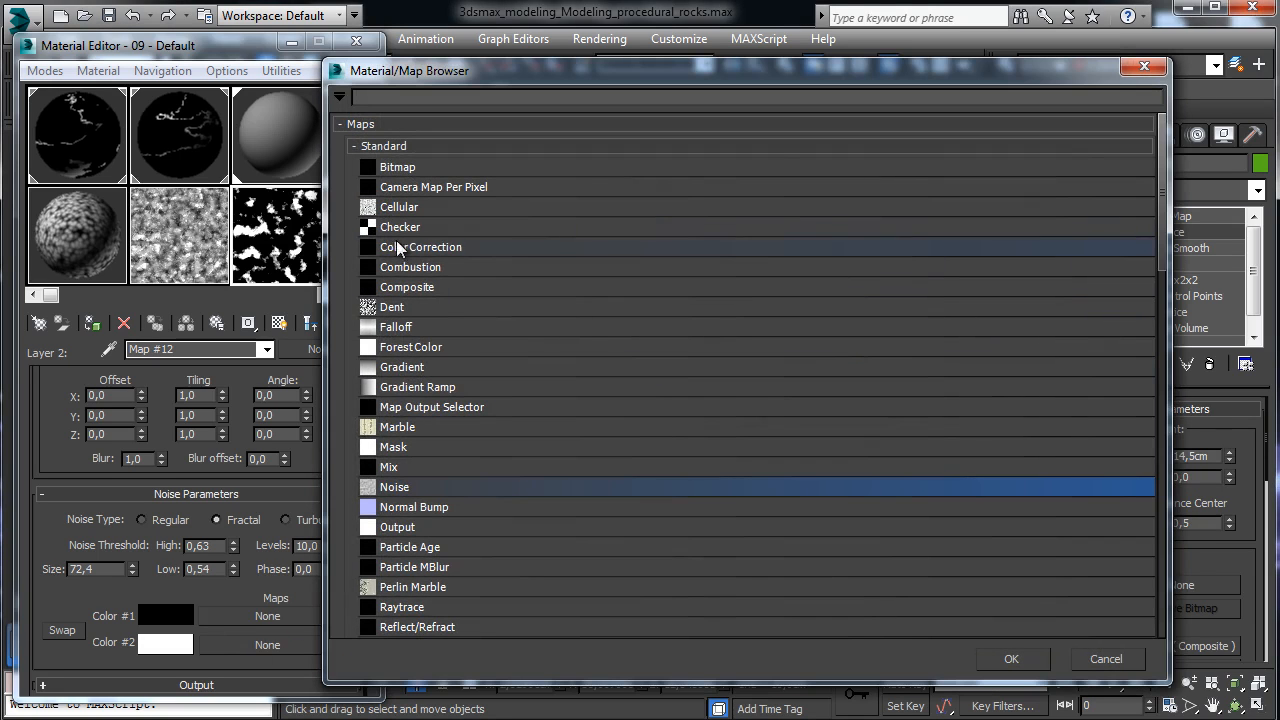
pyautogui.click(403, 228)
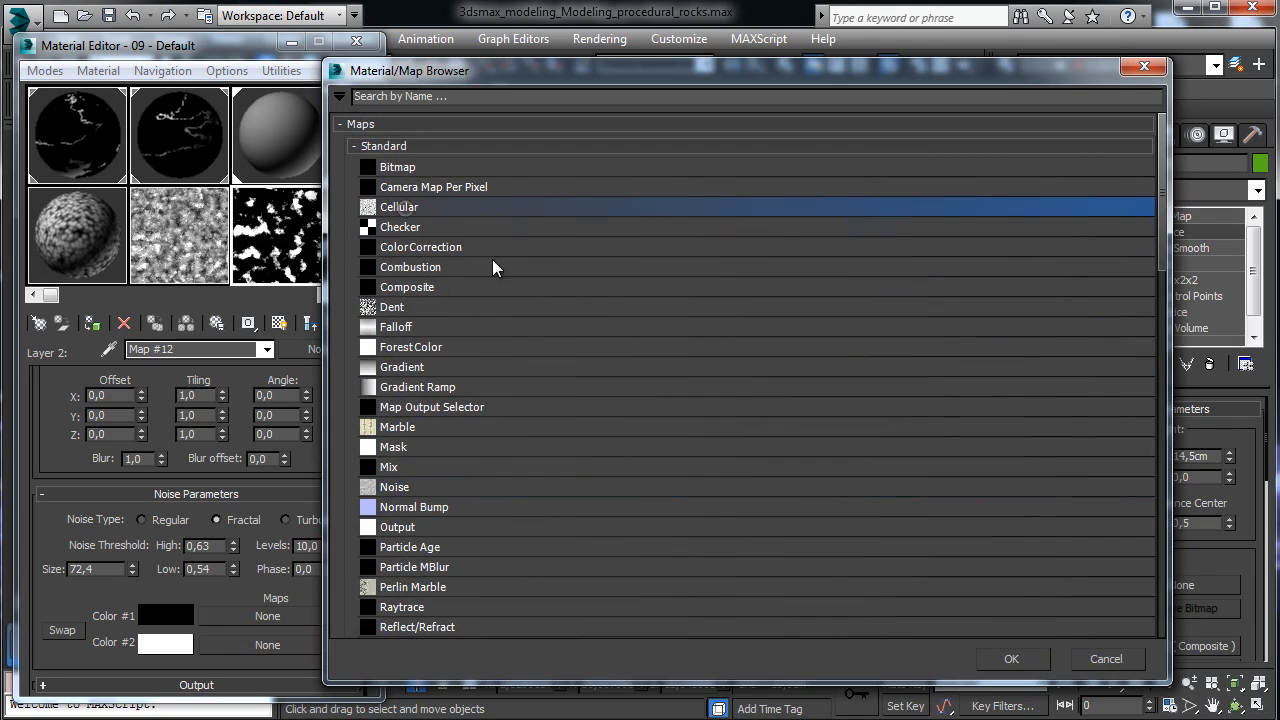
pyautogui.click(1036, 665)
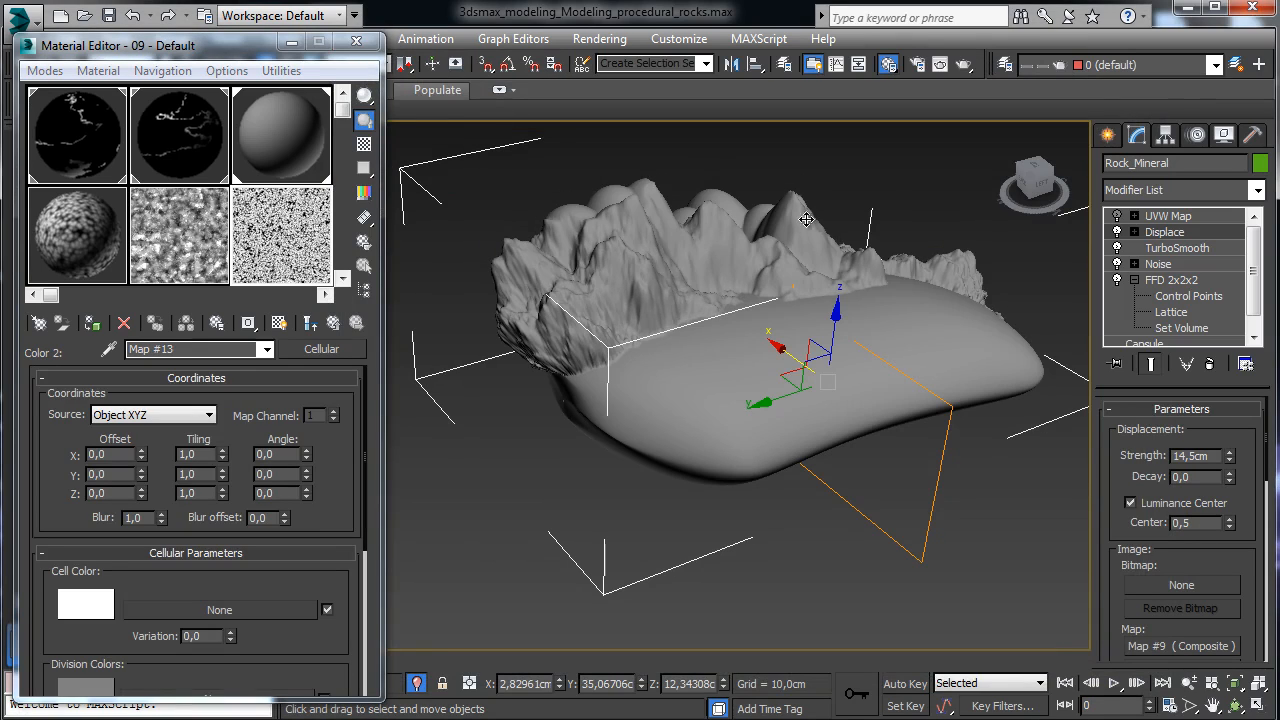
# - Change the Cellular map's cell type to Chips and set its spread to 0,31
pyautogui.click(1237, 707)
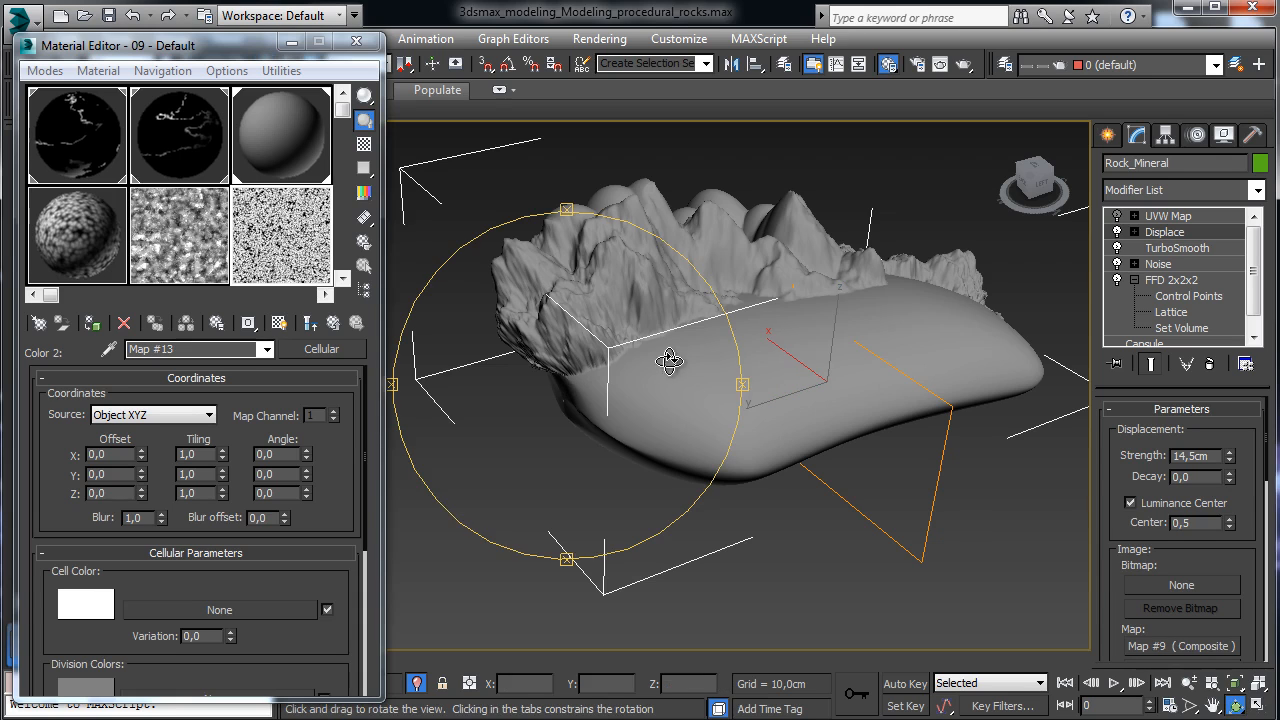
pyautogui.moveTo(618, 369); pyautogui.dragTo(866, 352)
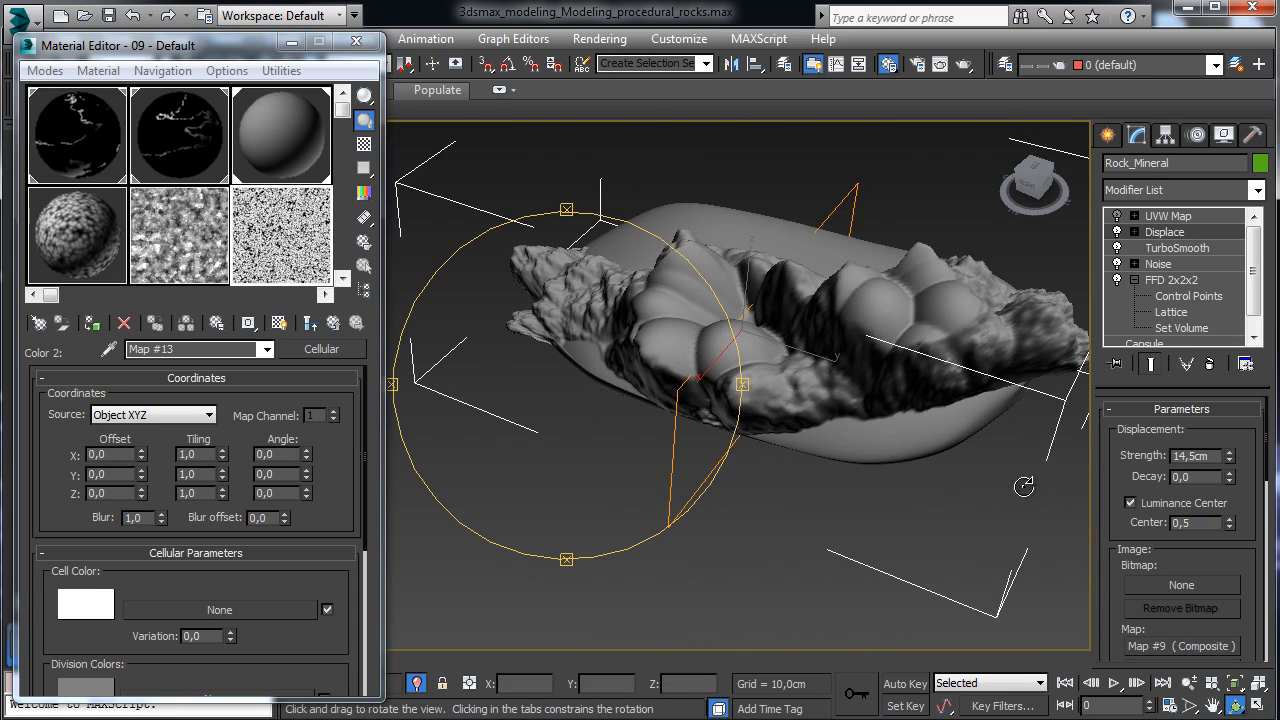
pyautogui.click(1213, 706)
pyautogui.moveTo(832, 441); pyautogui.dragTo(788, 458)
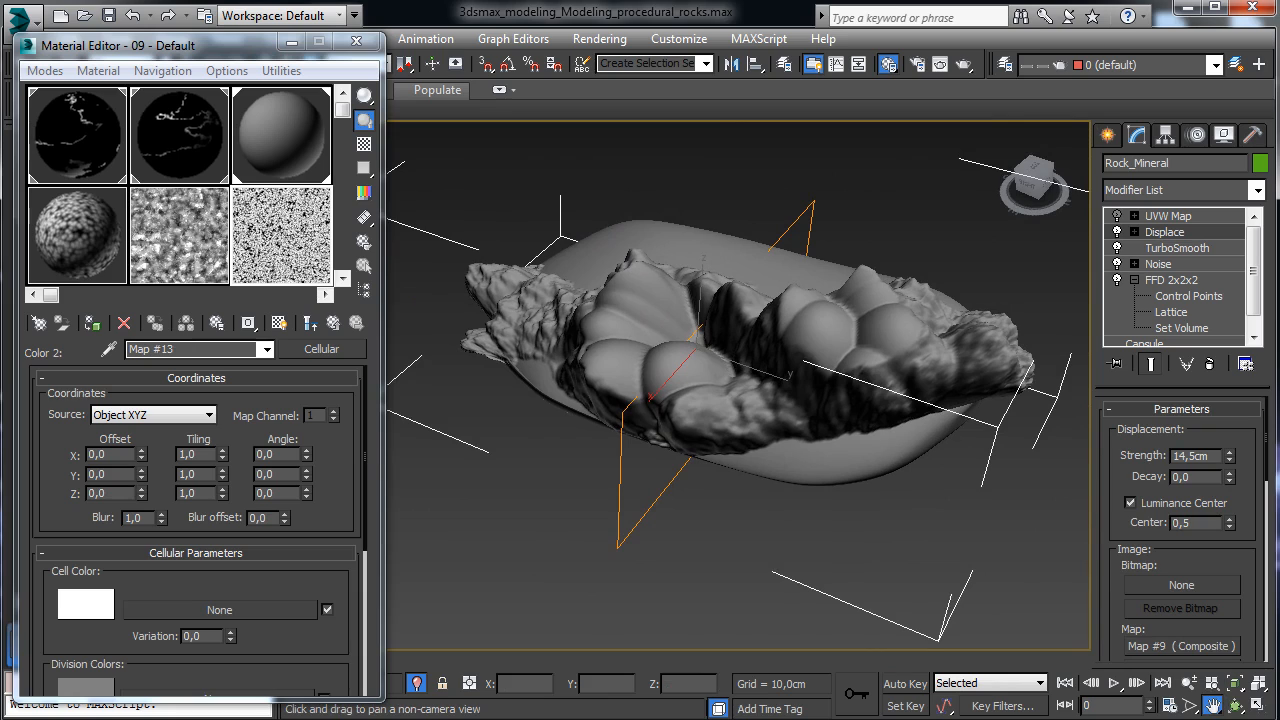
pyautogui.moveTo(223, 587); pyautogui.dragTo(209, 369)
pyautogui.click(172, 567)
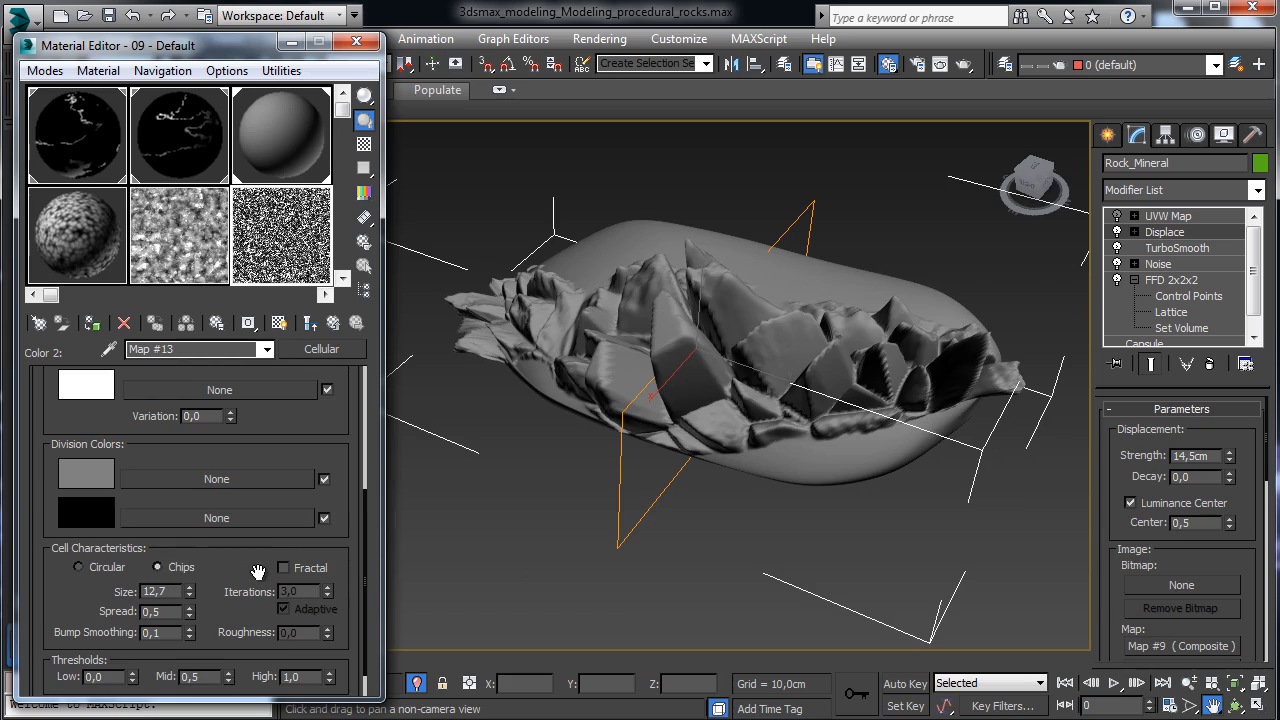
pyautogui.moveTo(258, 572); pyautogui.dragTo(262, 504)
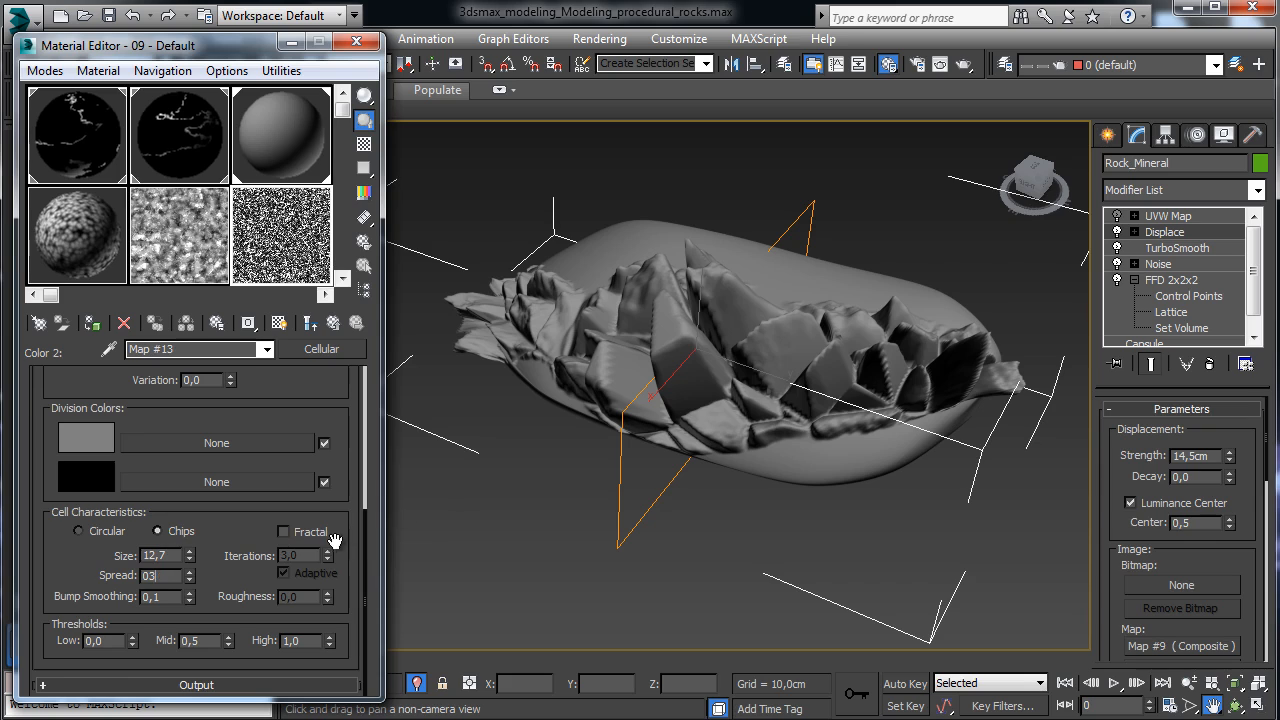
pyautogui.press('BackSpace')
pyautogui.write(',31')
pyautogui.press('Return')
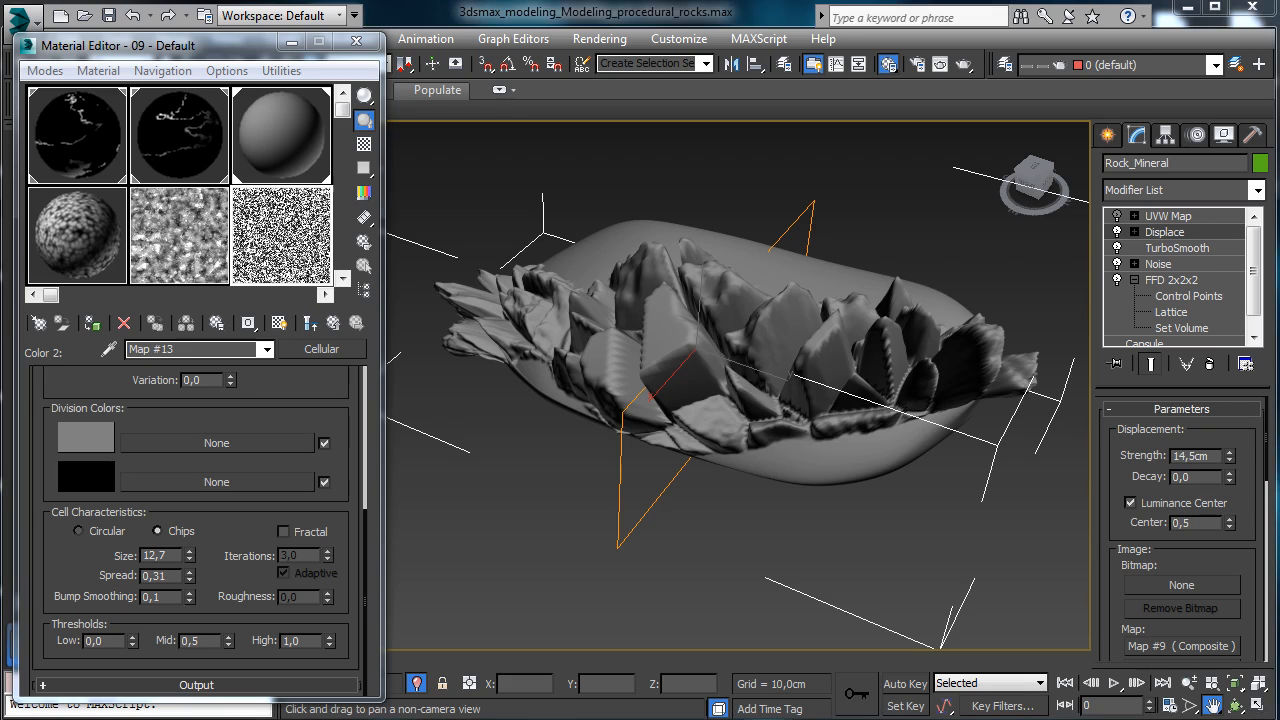
# - Return to the parent Composite map and set the blending mode of Layer 2 to Addition
pyautogui.click(312, 323)
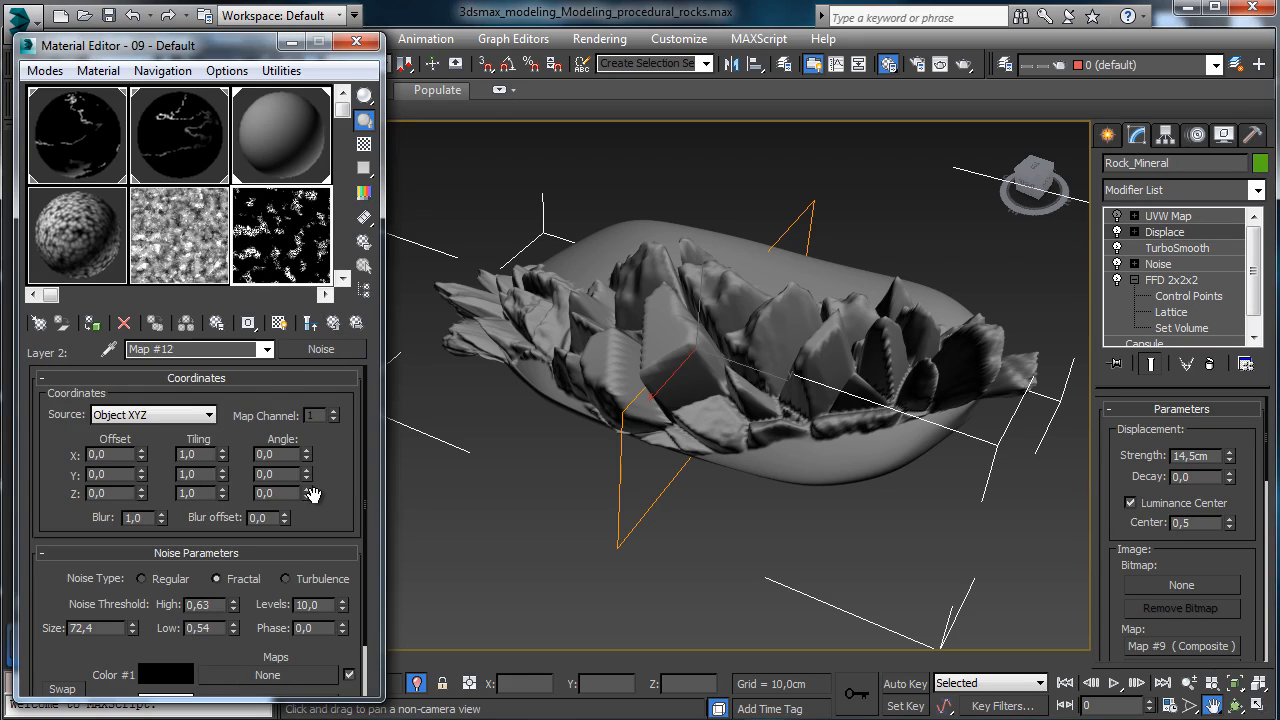
pyautogui.moveTo(322, 496); pyautogui.dragTo(339, 389)
pyautogui.click(332, 324)
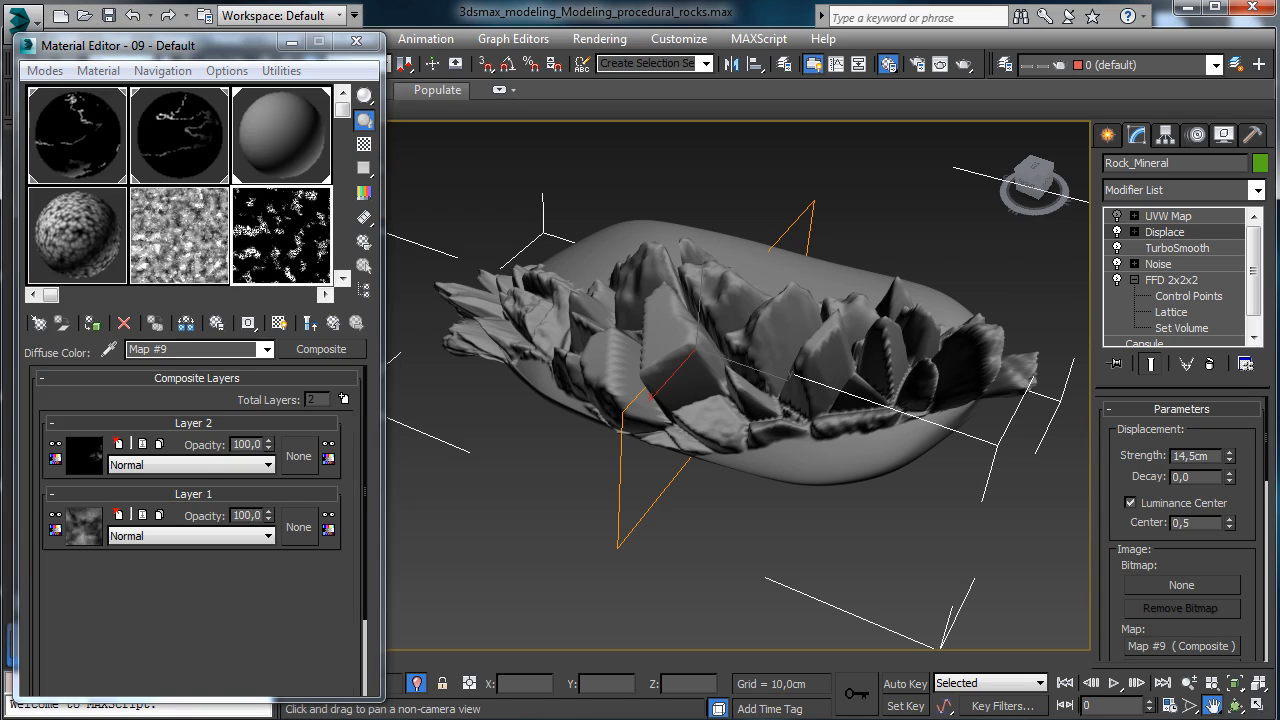
pyautogui.click(168, 465)
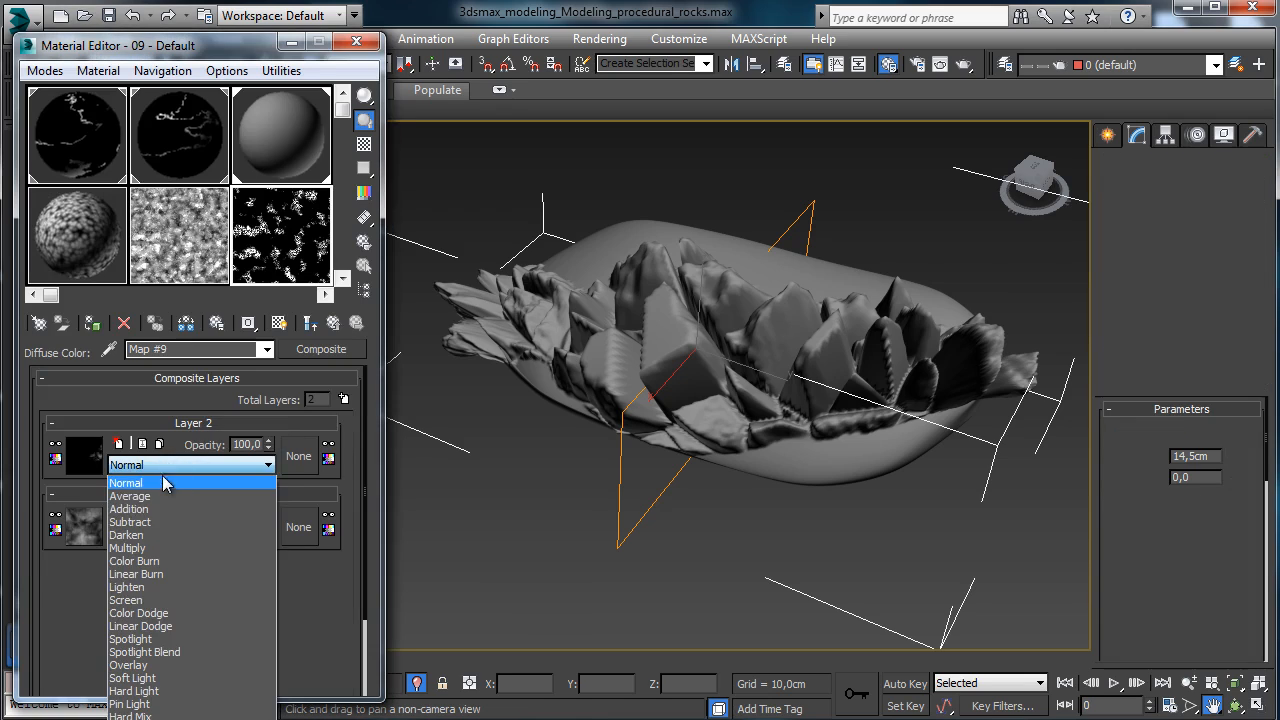
pyautogui.click(159, 505)
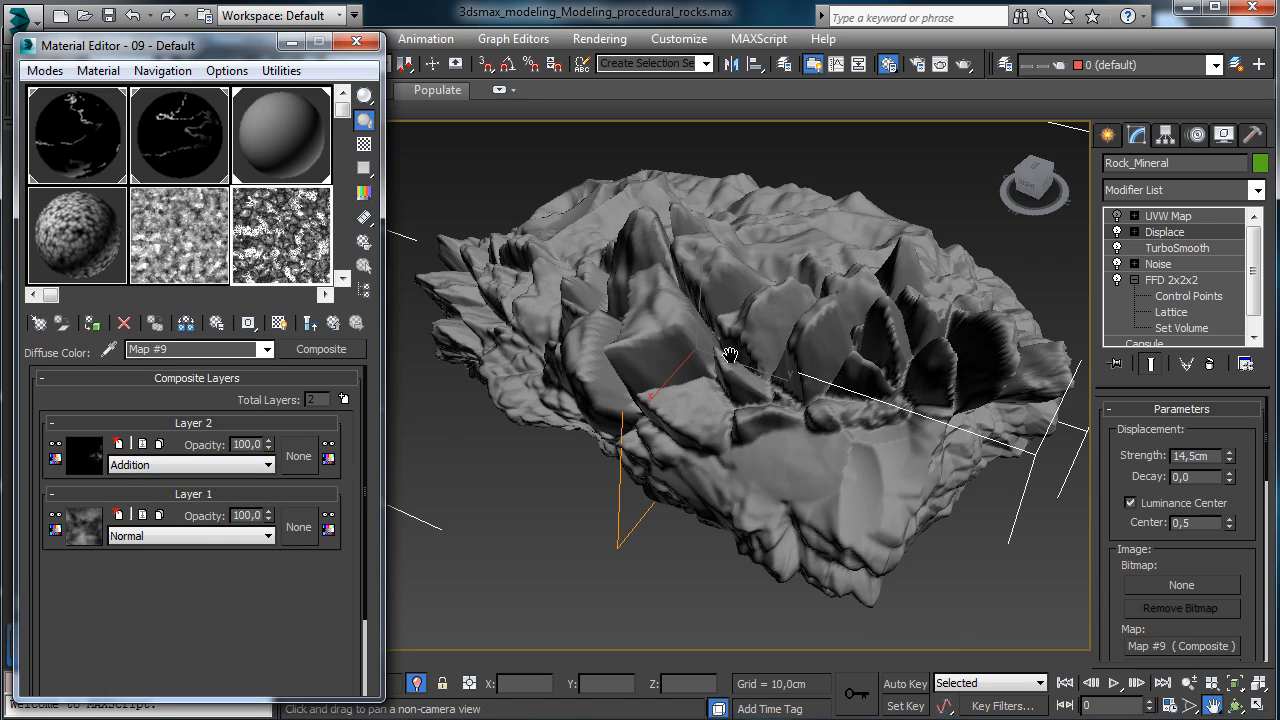
# - Add a third layer to the Composite map and load a Noise map into it
pyautogui.click(1234, 706)
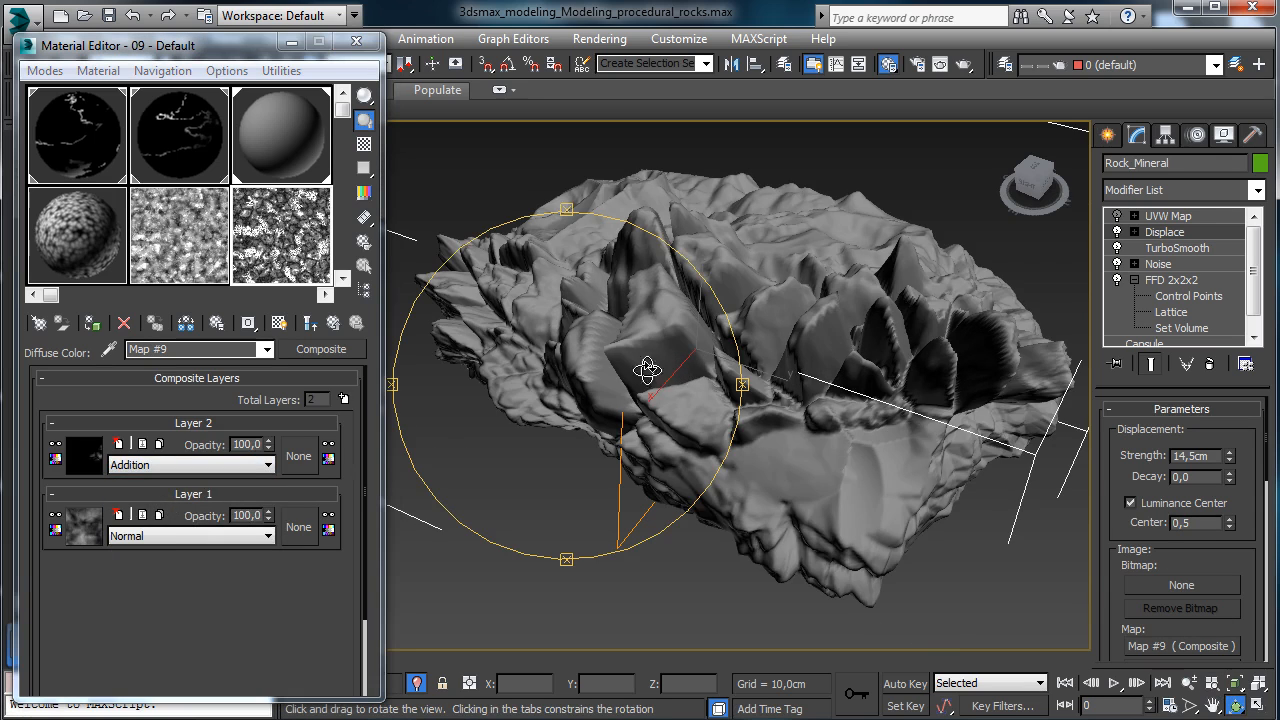
pyautogui.moveTo(643, 368); pyautogui.dragTo(760, 380)
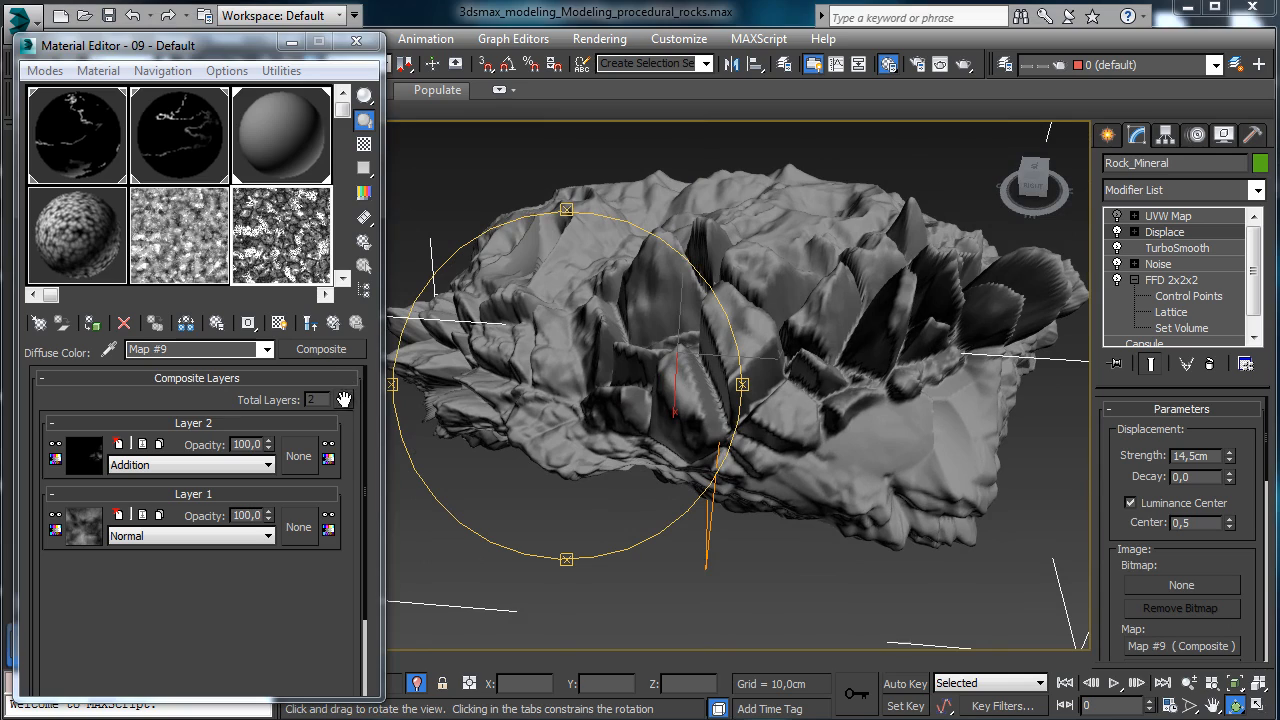
pyautogui.click(343, 399)
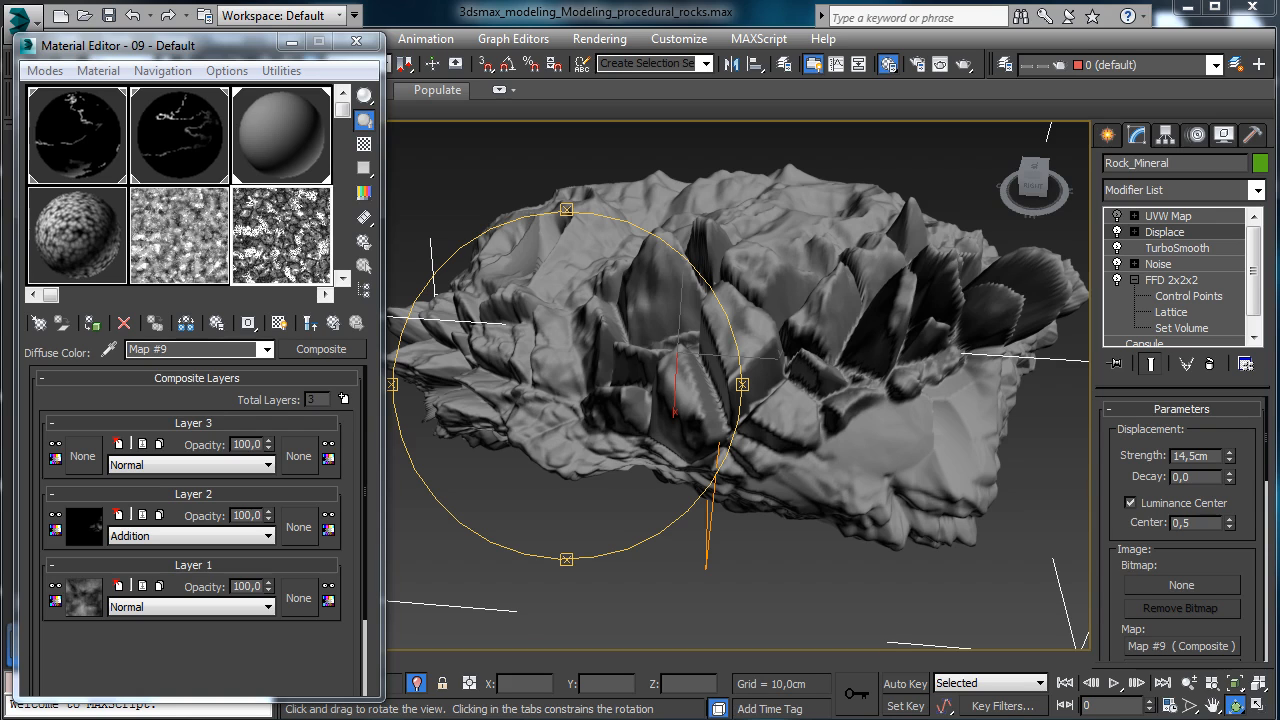
pyautogui.click(82, 457)
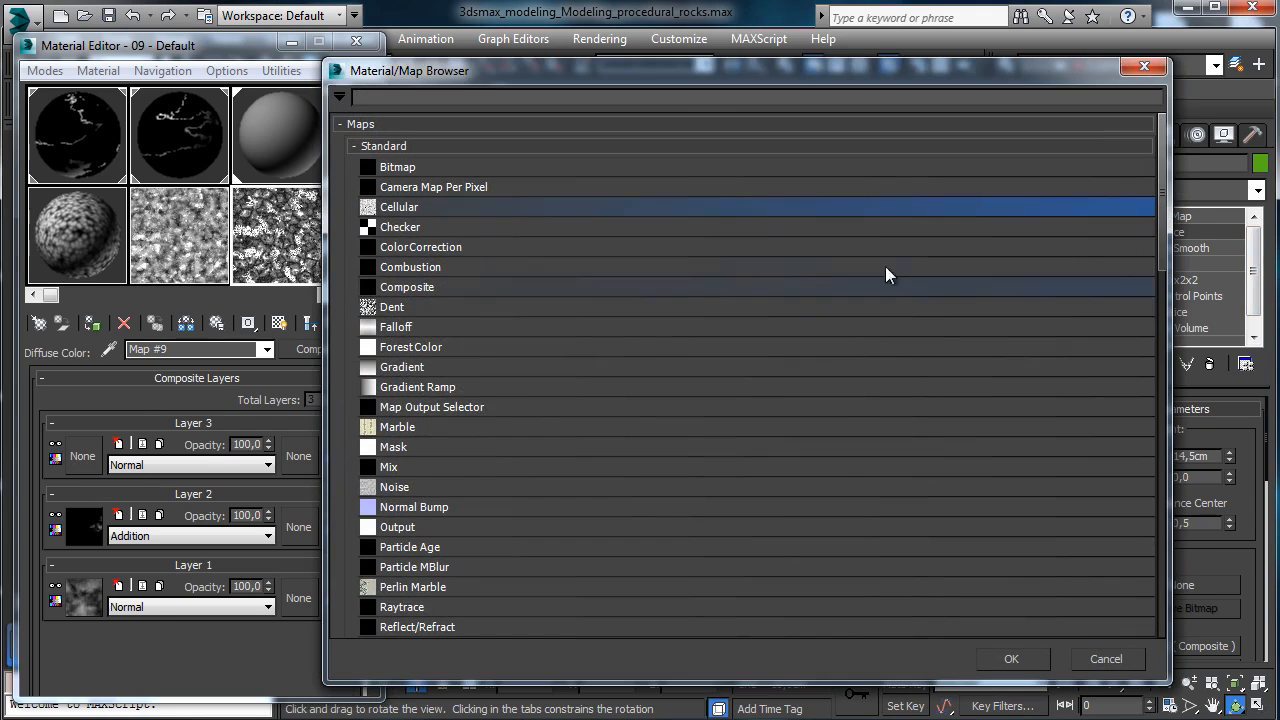
pyautogui.click(397, 484)
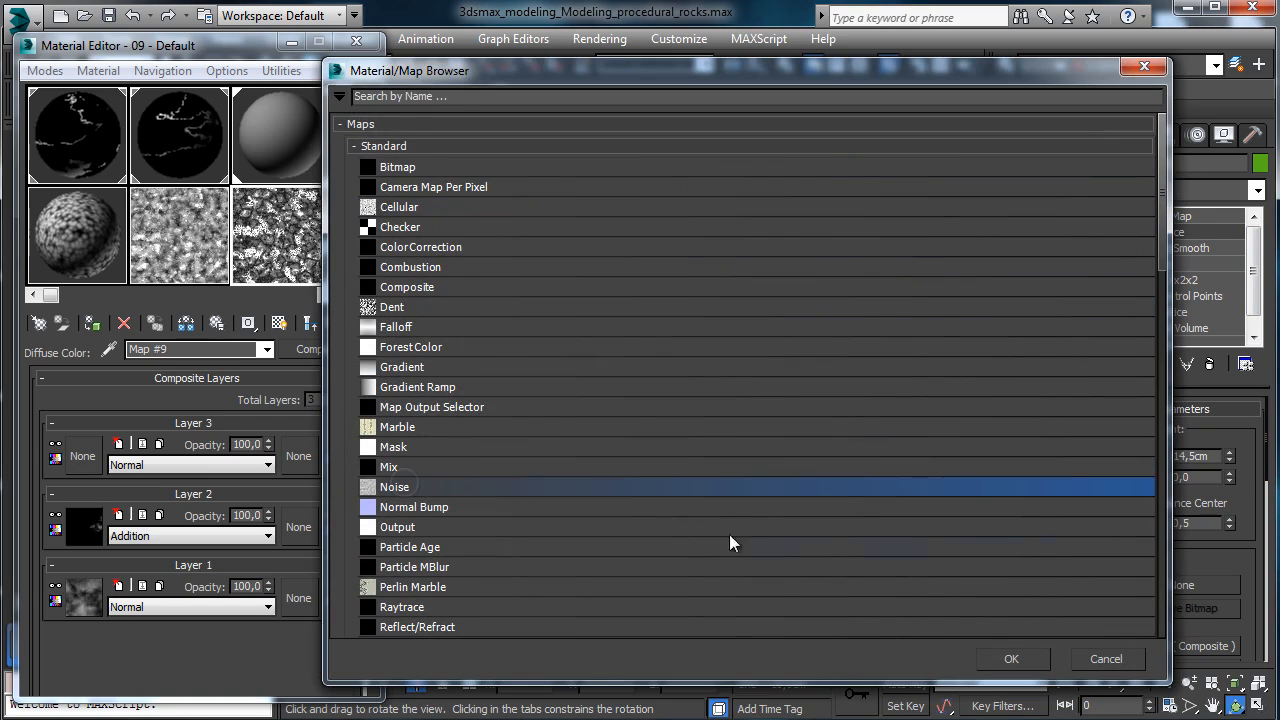
pyautogui.click(1008, 659)
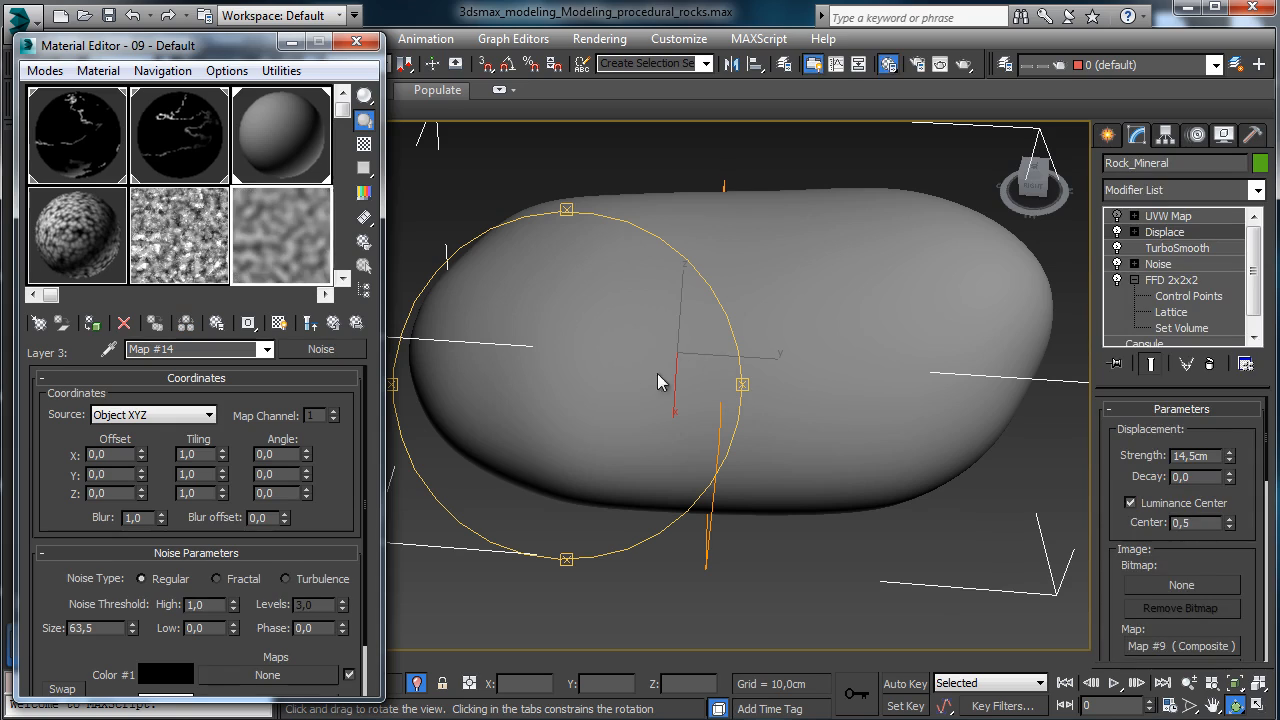
# - Set the Layer 3 Noise map's size to 30 and its type to Fractal
pyautogui.doubleClick(80, 628)
pyautogui.write('30')
pyautogui.press('Return')
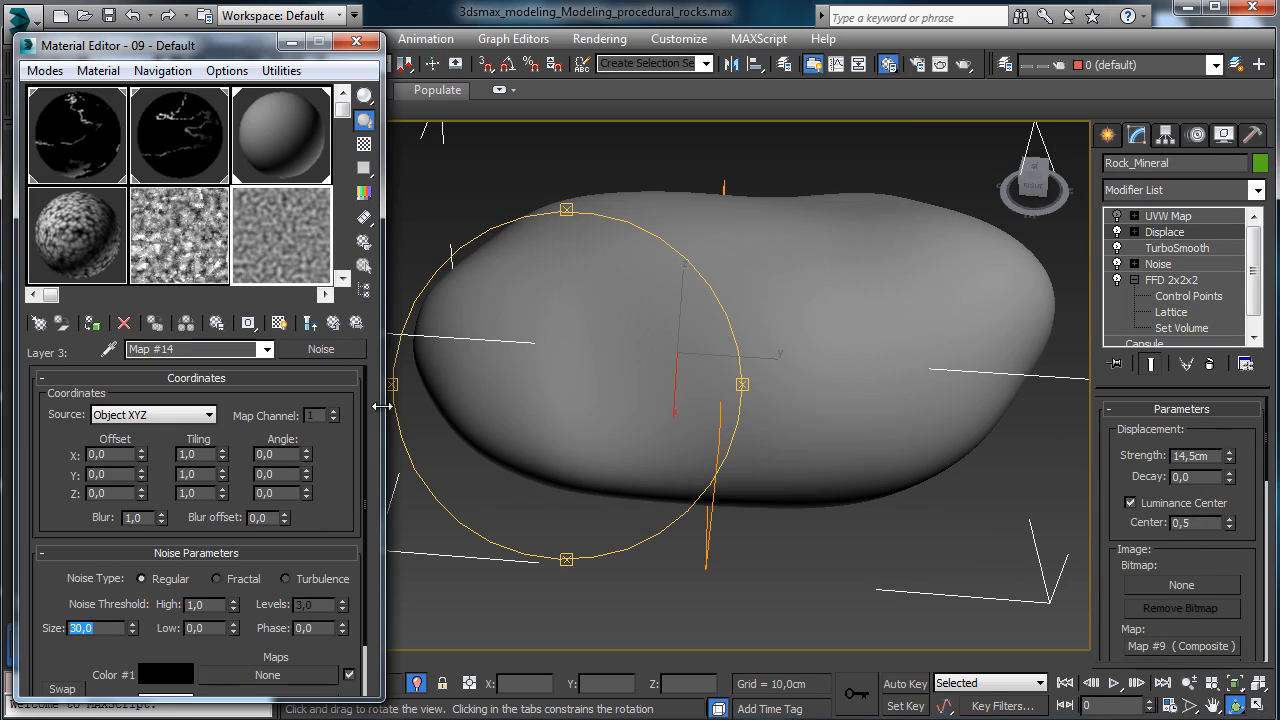
pyautogui.click(216, 578)
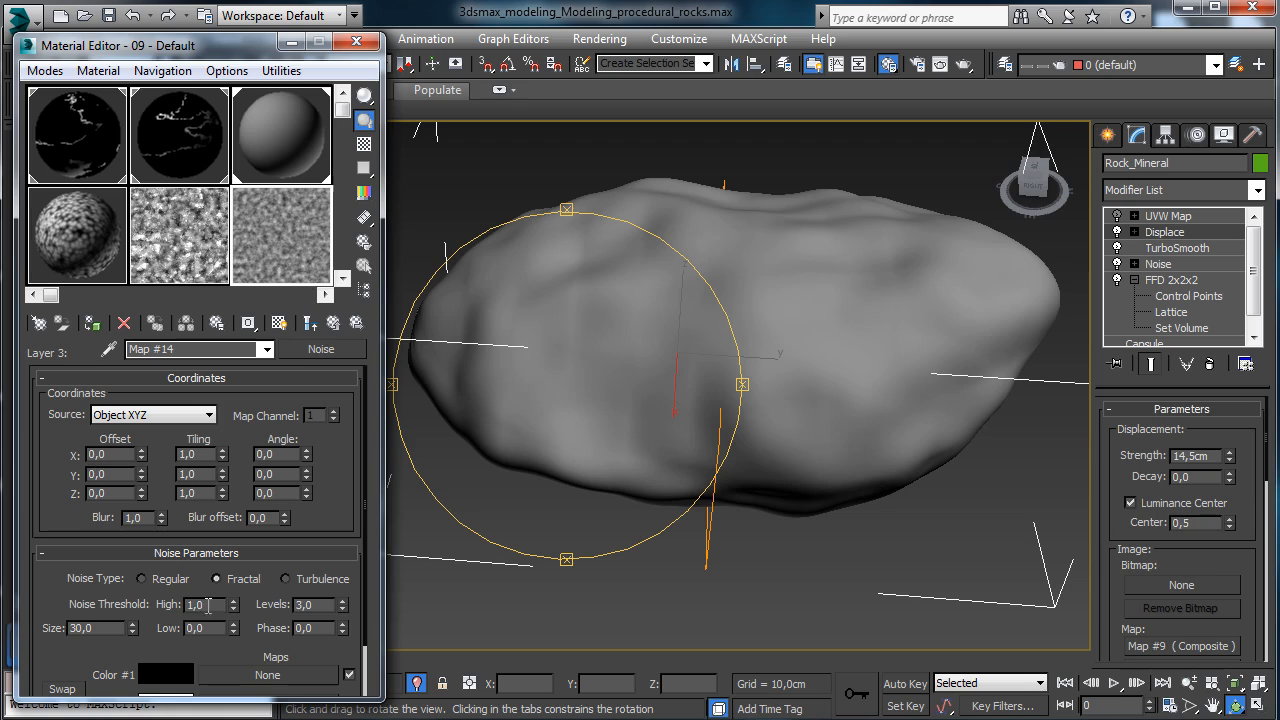
# - Set the Layer 3 Noise map's threshold to High 0,4 and Low 0,319
pyautogui.doubleClick(208, 604)
pyautogui.write('0,4')
pyautogui.press('Return')
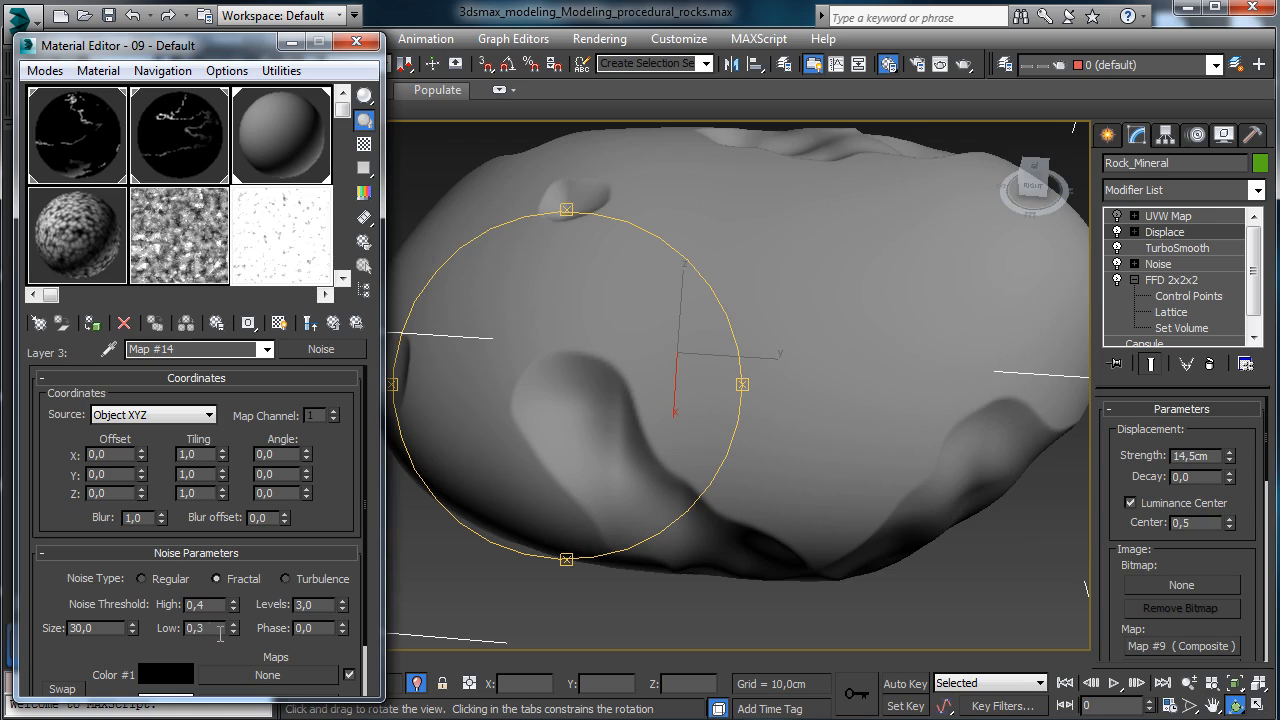
pyautogui.press('Return')
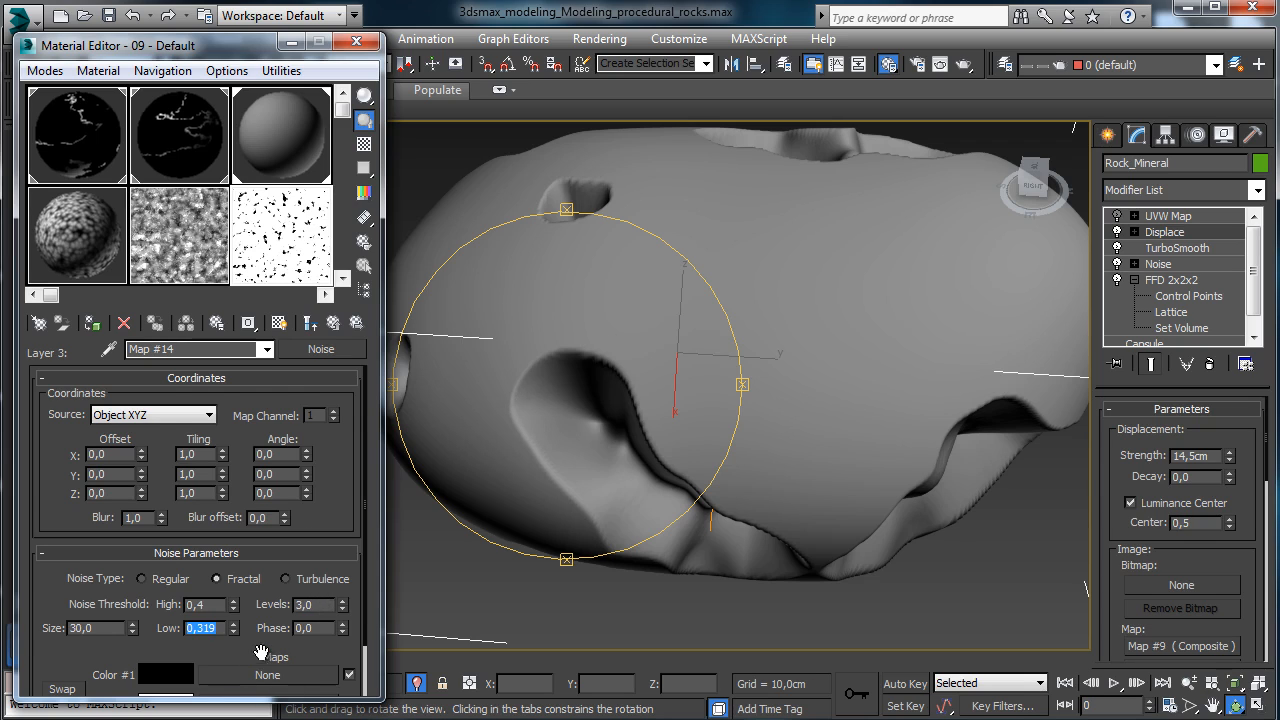
# - Return to the parent Composite map and set the blending mode of Layer 3 to Multiply
pyautogui.scroll(-2, 255, 650)
pyautogui.click(237, 685)
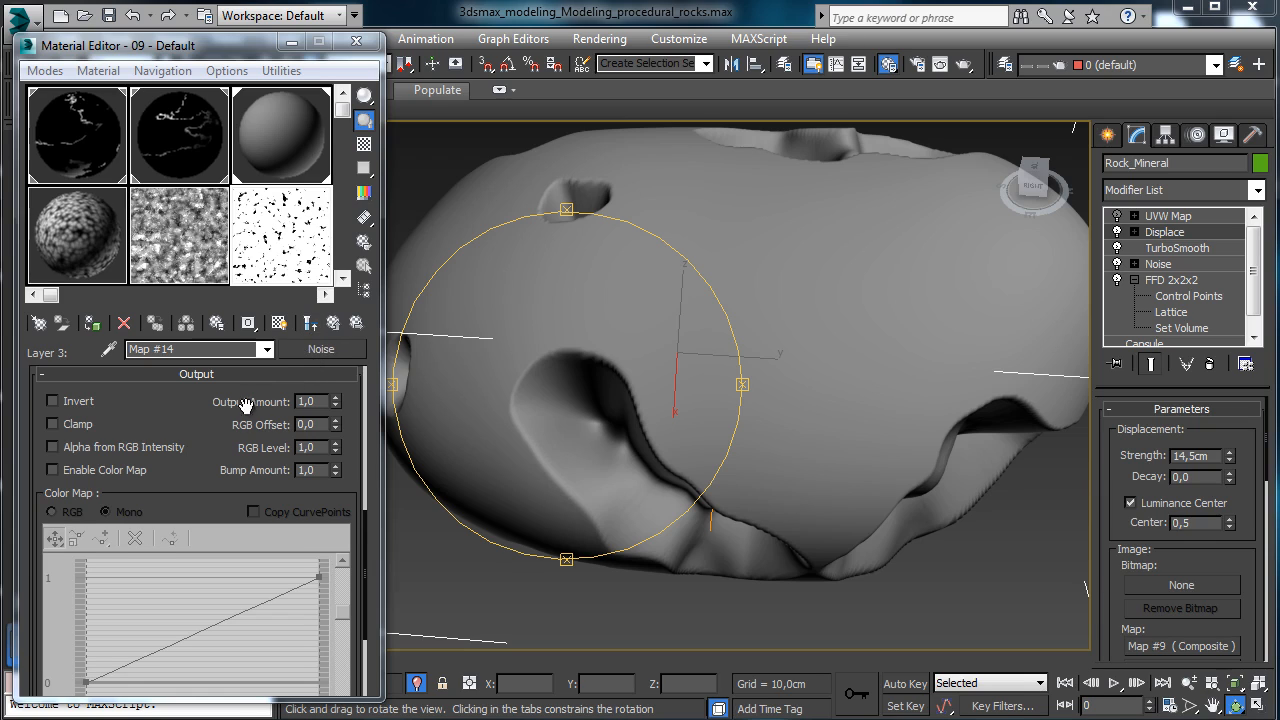
pyautogui.click(332, 325)
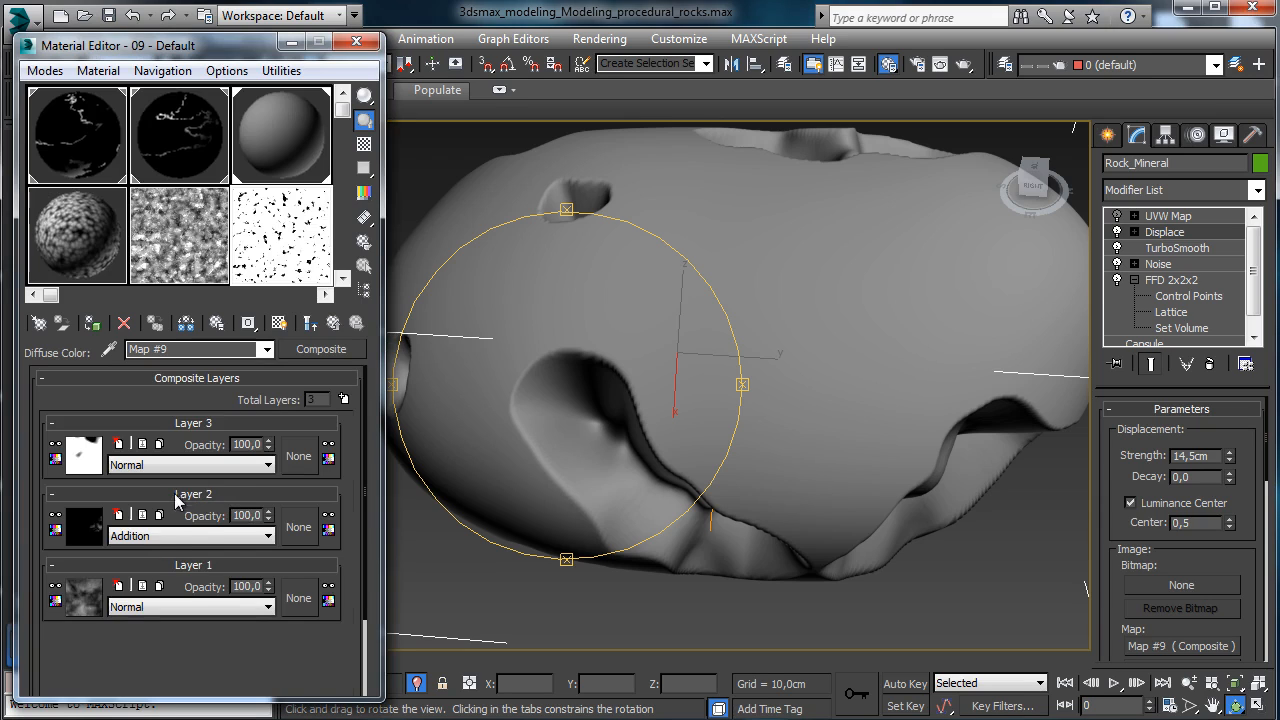
pyautogui.click(163, 547)
pyautogui.click(172, 466)
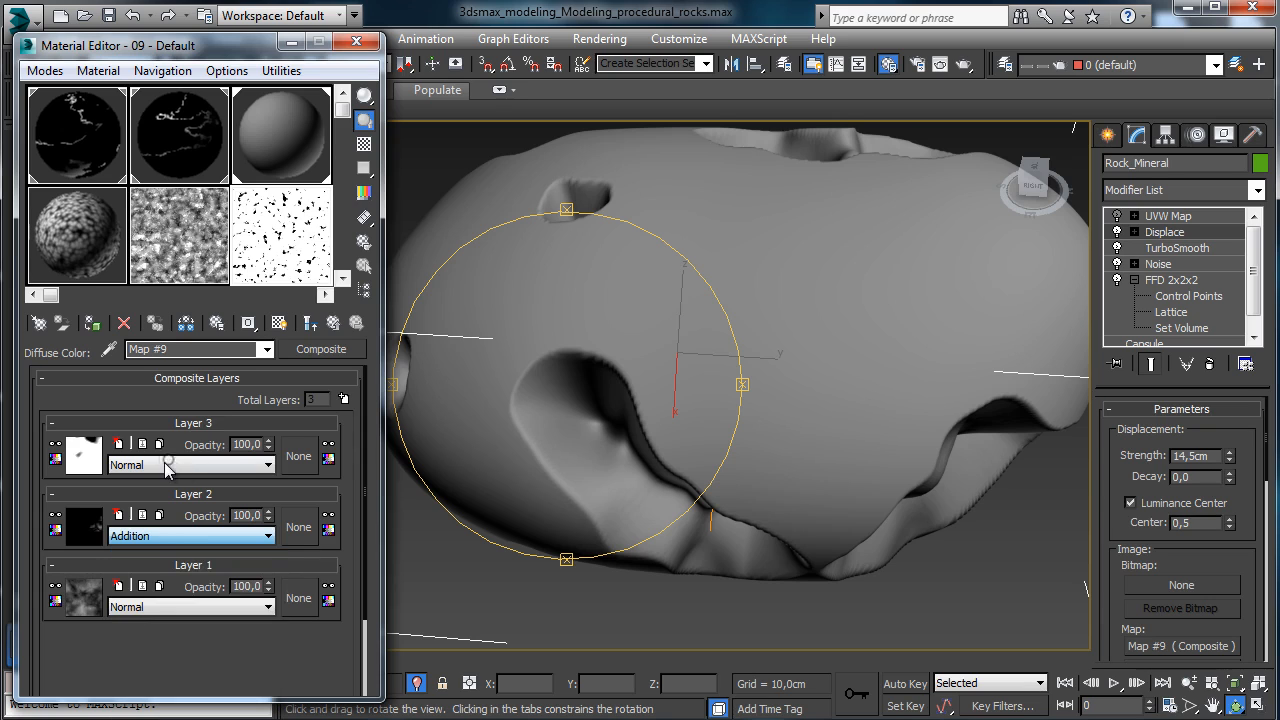
pyautogui.click(172, 466)
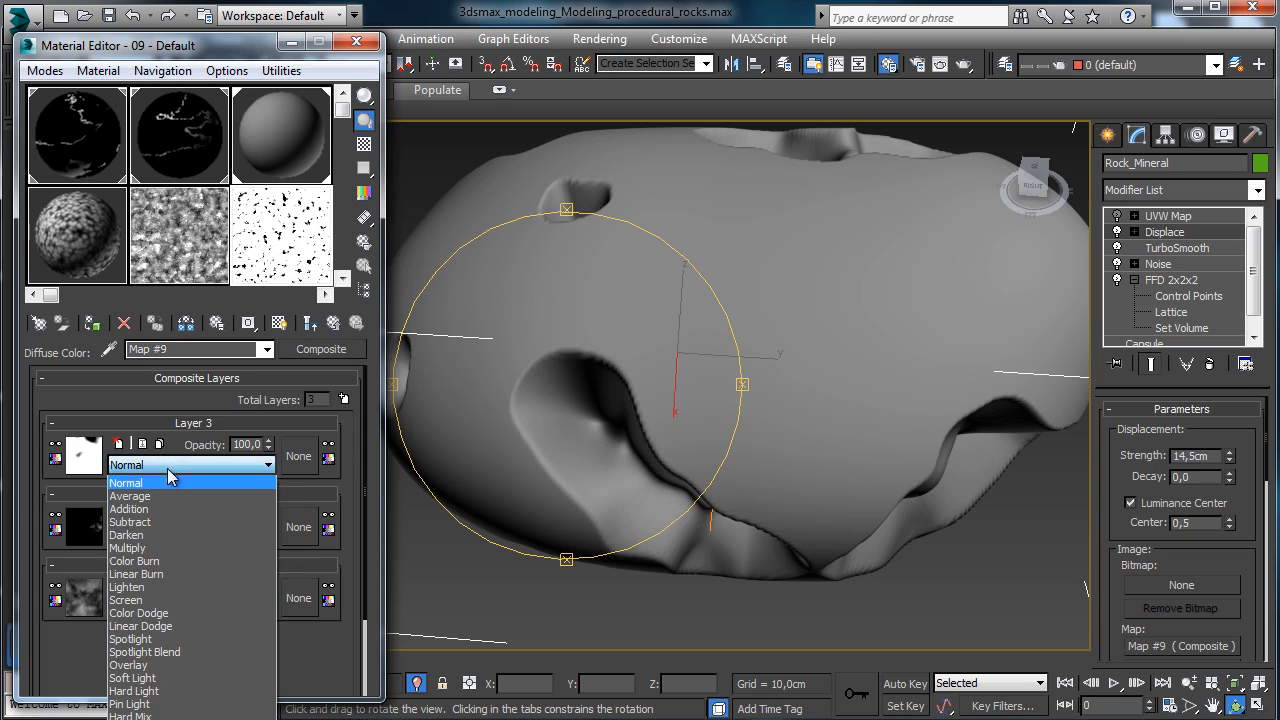
pyautogui.click(160, 546)
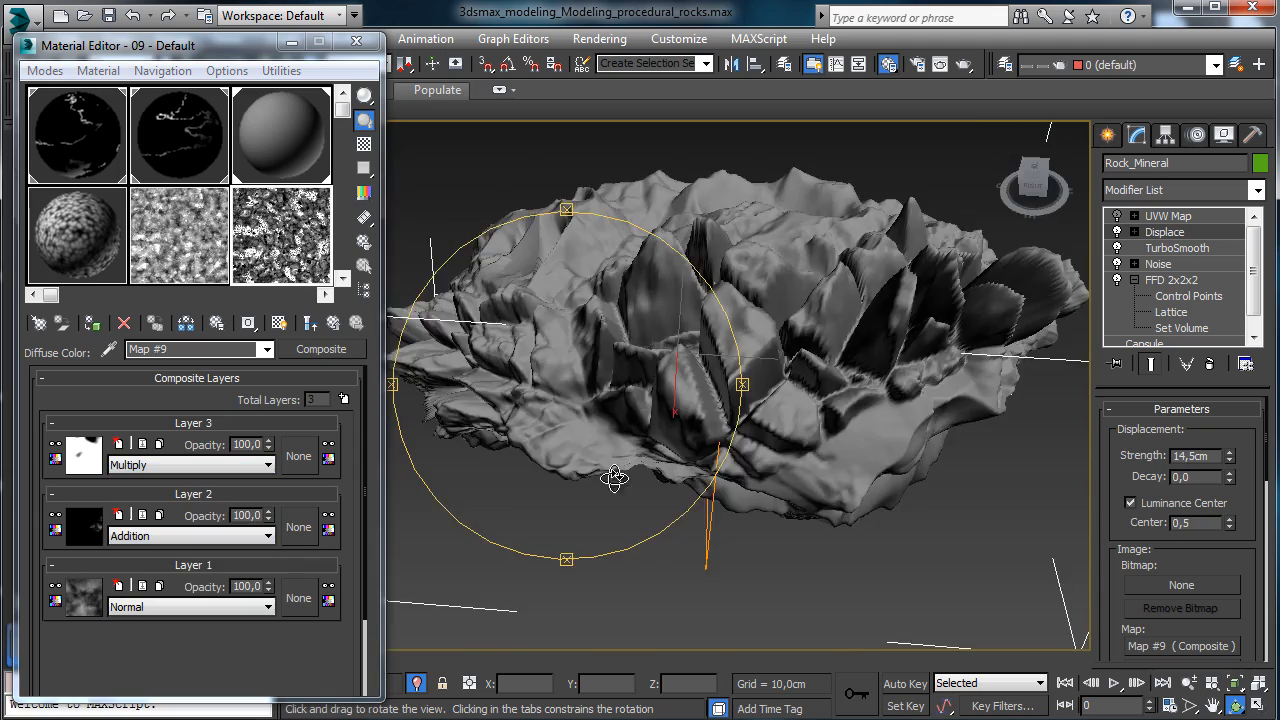
# - Load a Noise map into the mask slot of Layer 3
pyautogui.moveTo(609, 477); pyautogui.dragTo(598, 312)
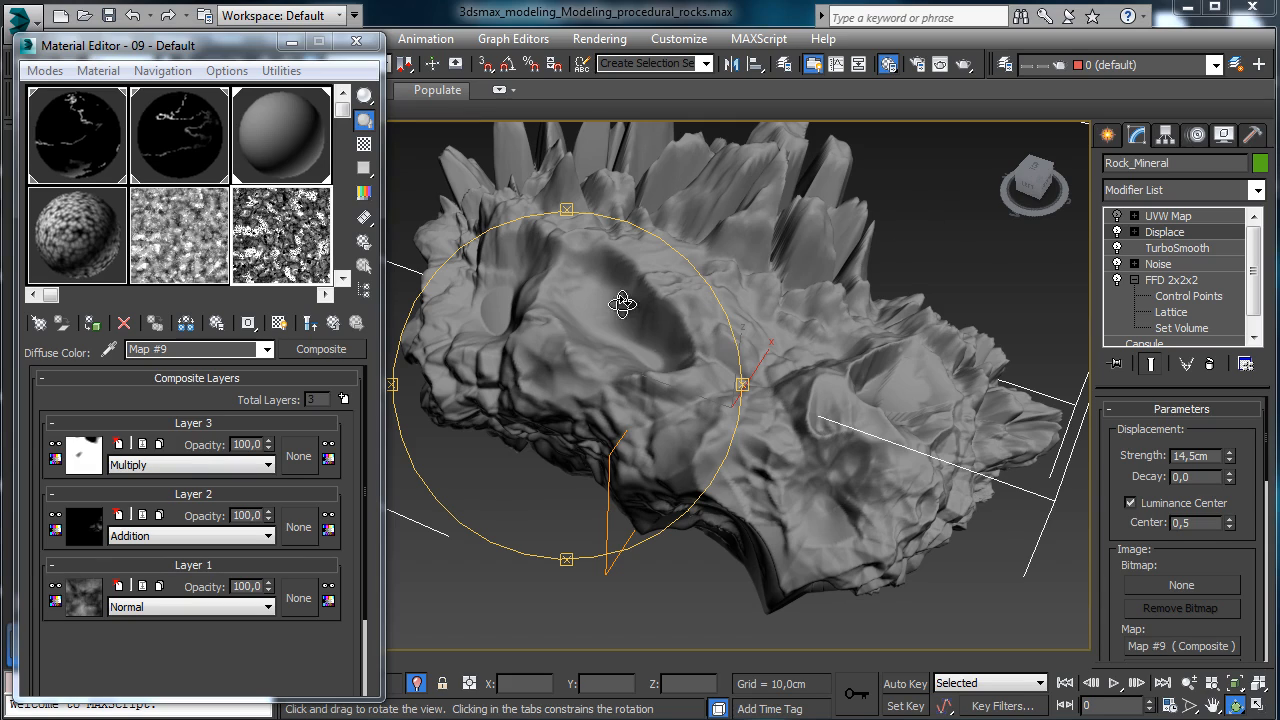
pyautogui.click(298, 456)
pyautogui.click(408, 488)
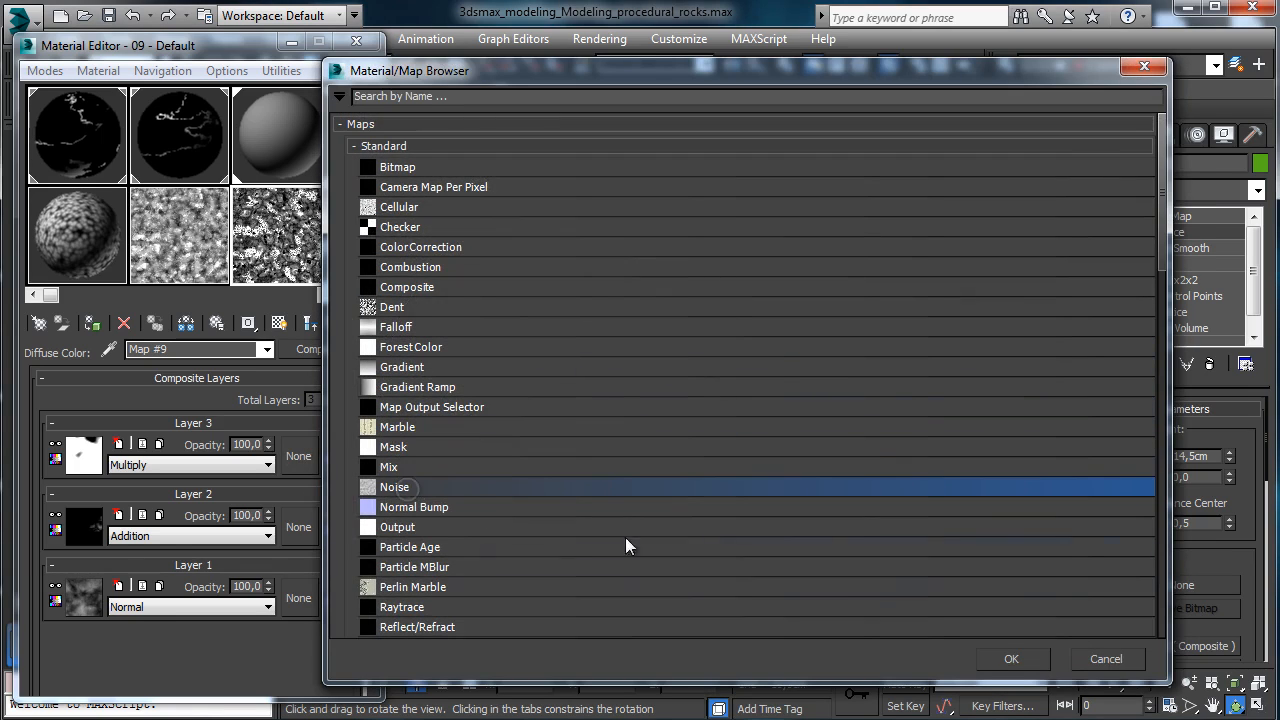
pyautogui.click(1011, 660)
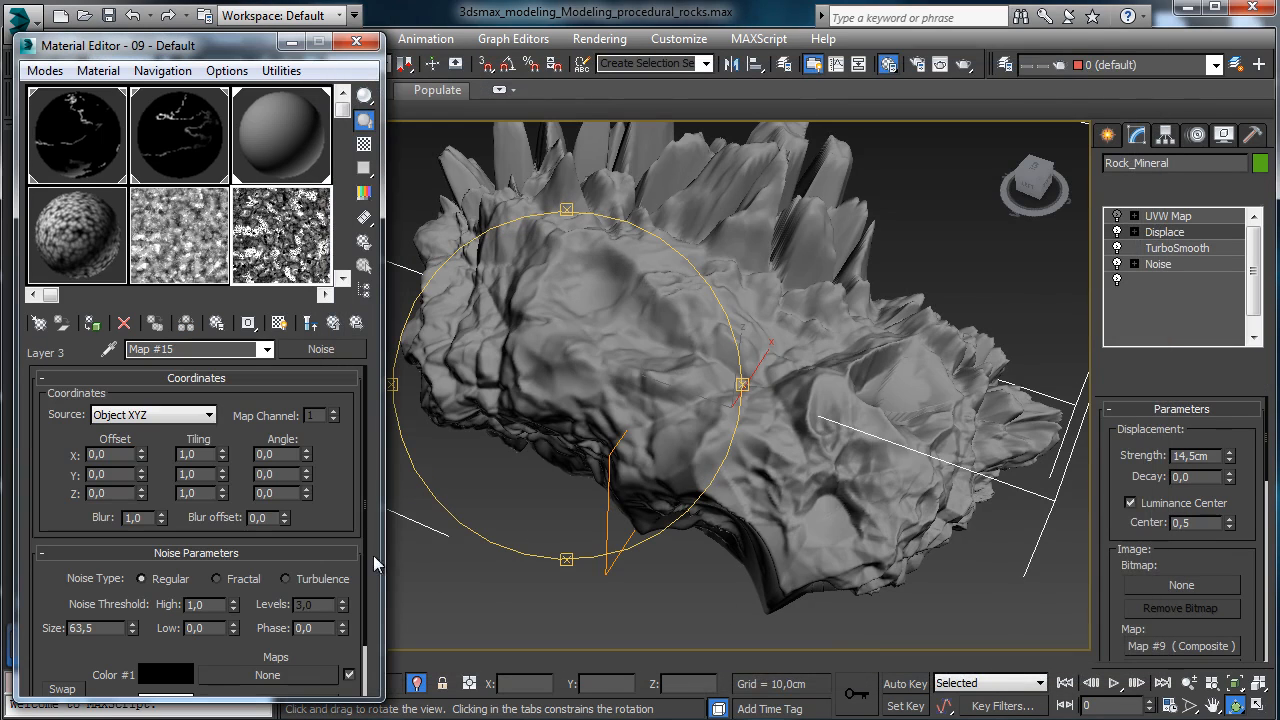
# - Set the size of the Noise map in the Layer 3 mask to 72,4 and its type to Fractal
pyautogui.doubleClick(120, 627)
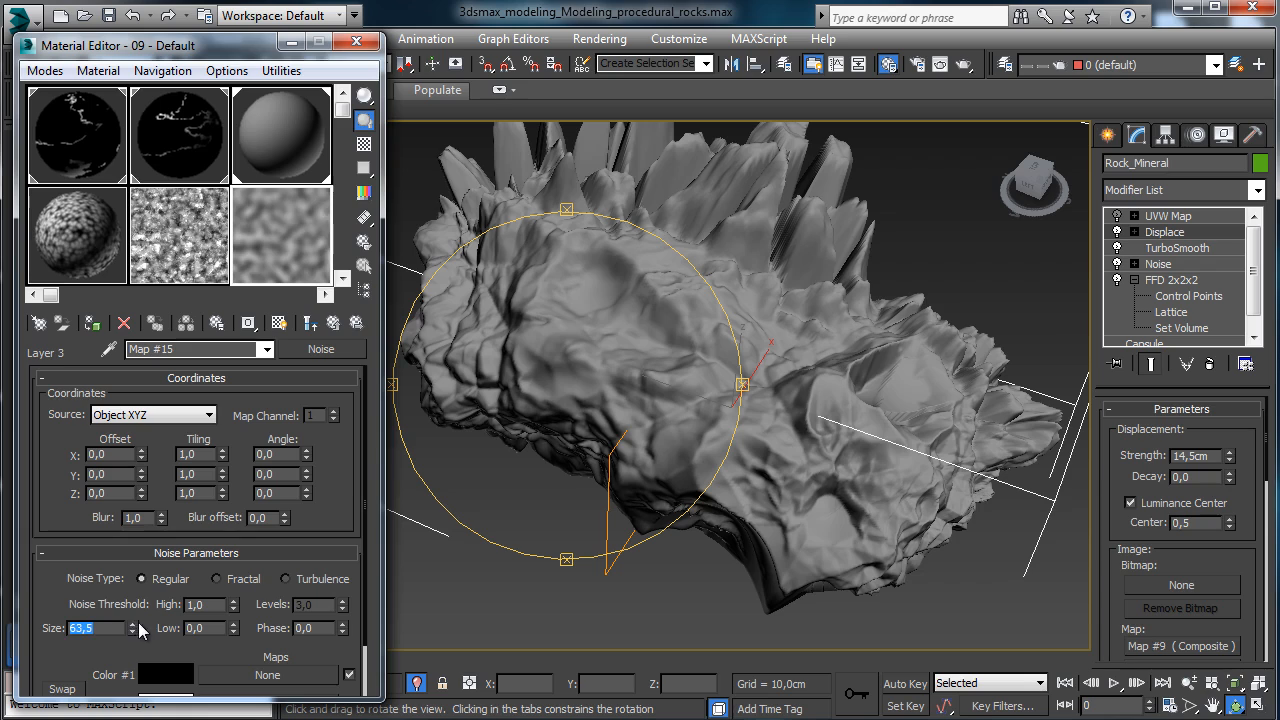
pyautogui.write('72,4')
pyautogui.click(243, 580)
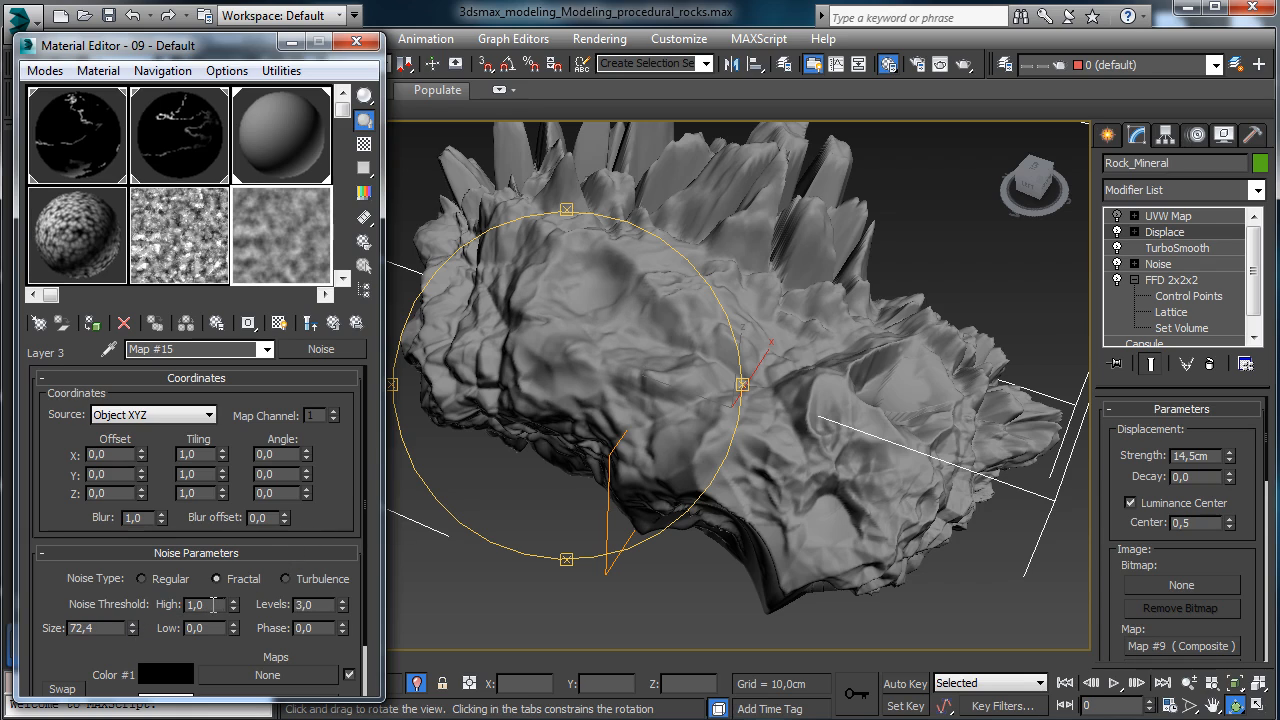
# - Set the Layer 3 mask Noise map's threshold to High 0,63 and Low 0,54
pyautogui.moveTo(212, 605); pyautogui.dragTo(154, 581)
pyautogui.write('0,63')
pyautogui.press('Return')
pyautogui.doubleClick(216, 626)
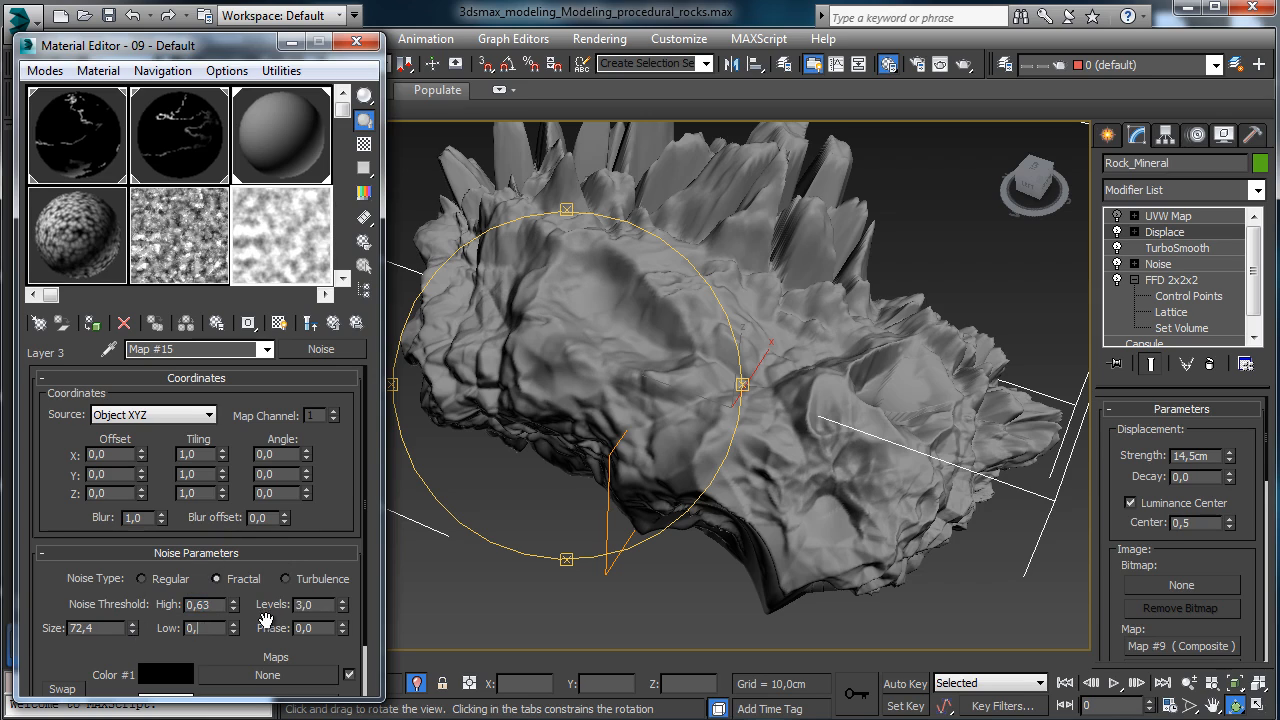
pyautogui.write('0,54')
pyautogui.press('Return')
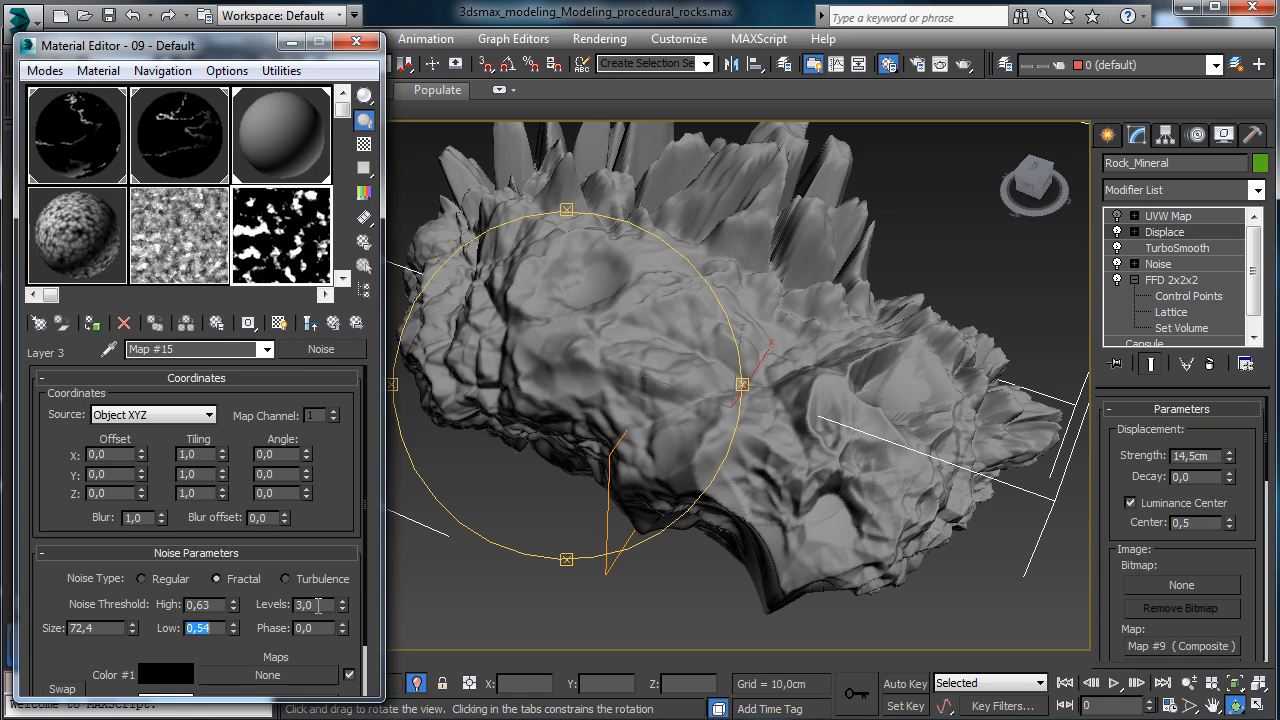
# - Set the mask Noise map's levels to 10 and return to the parent Composite map
pyautogui.doubleClick(318, 605)
pyautogui.write('10')
pyautogui.press('Return')
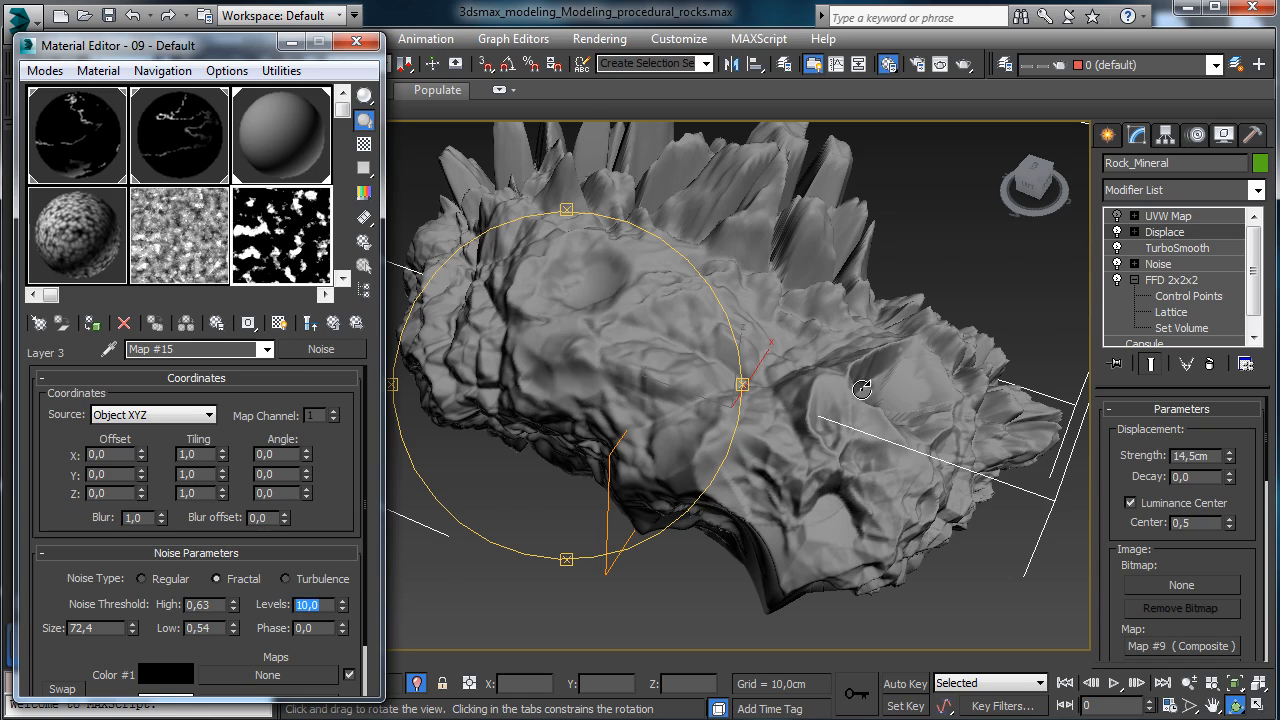
pyautogui.moveTo(633, 358); pyautogui.dragTo(635, 430)
pyautogui.moveTo(576, 415); pyautogui.dragTo(634, 344)
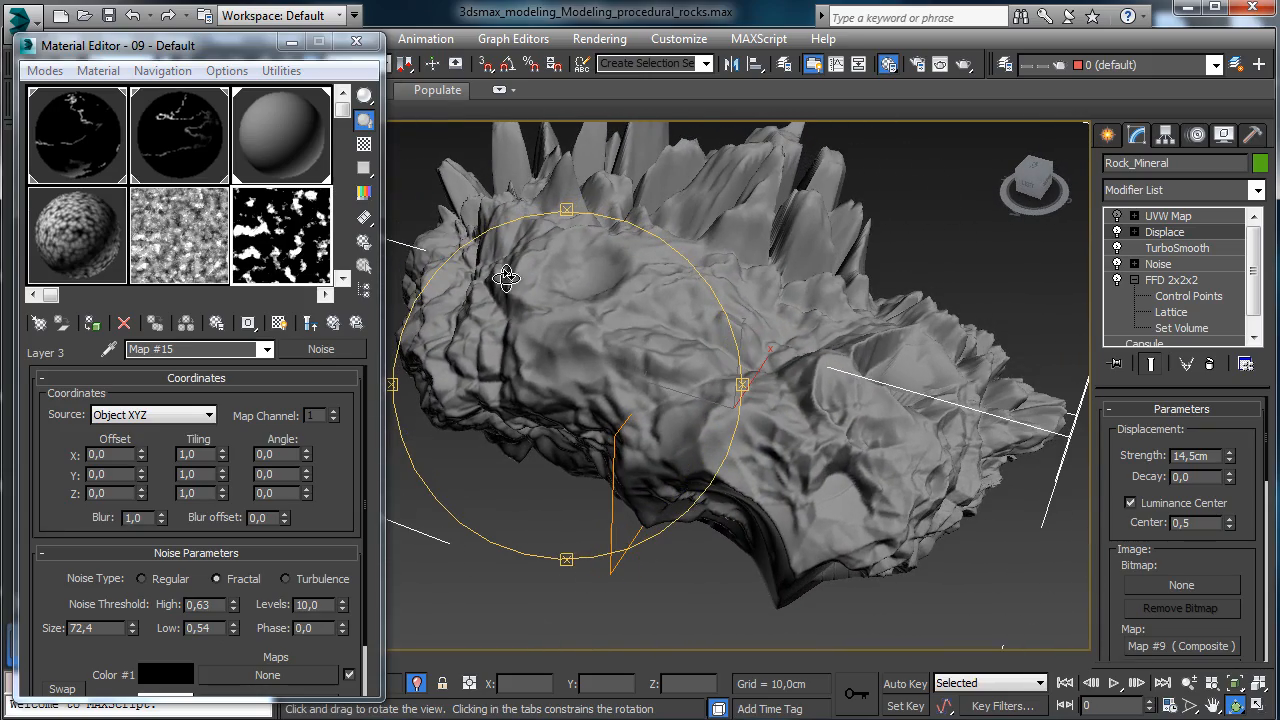
pyautogui.click(333, 322)
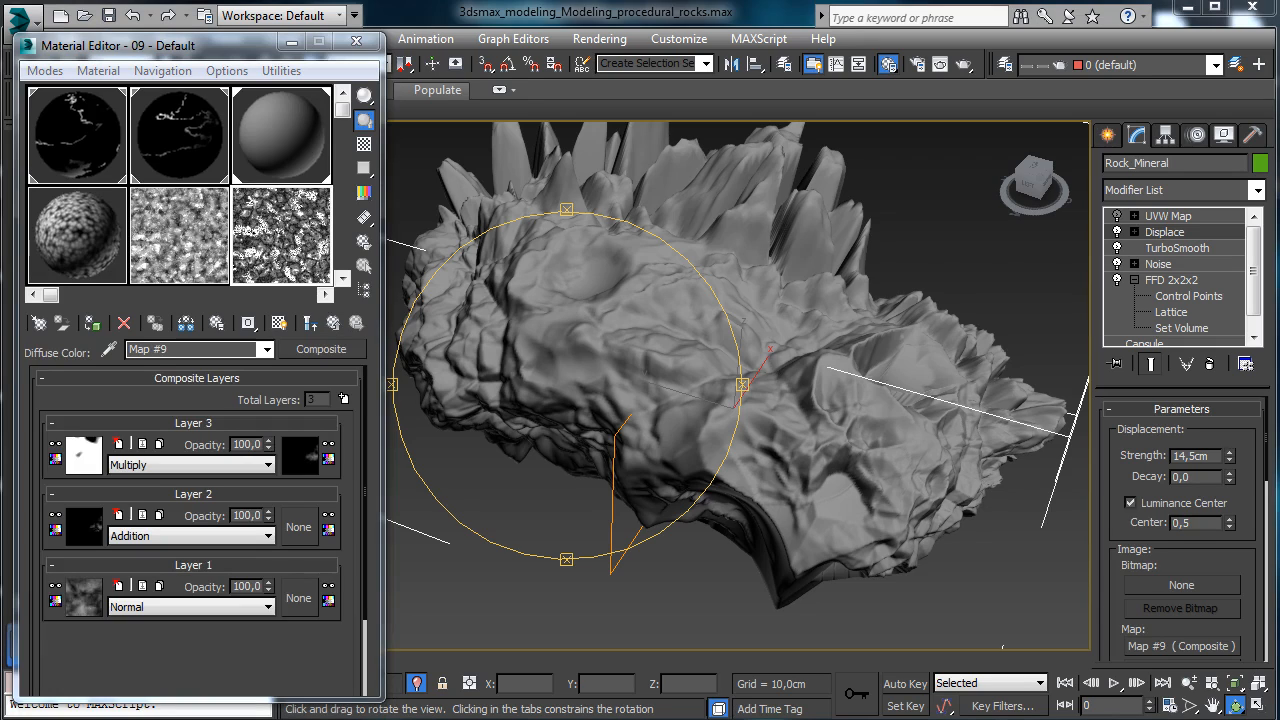
# - Raise the TurboSmooth modifier's iterations to 7 and inspect the rock's surface detail up close
pyautogui.click(1176, 249)
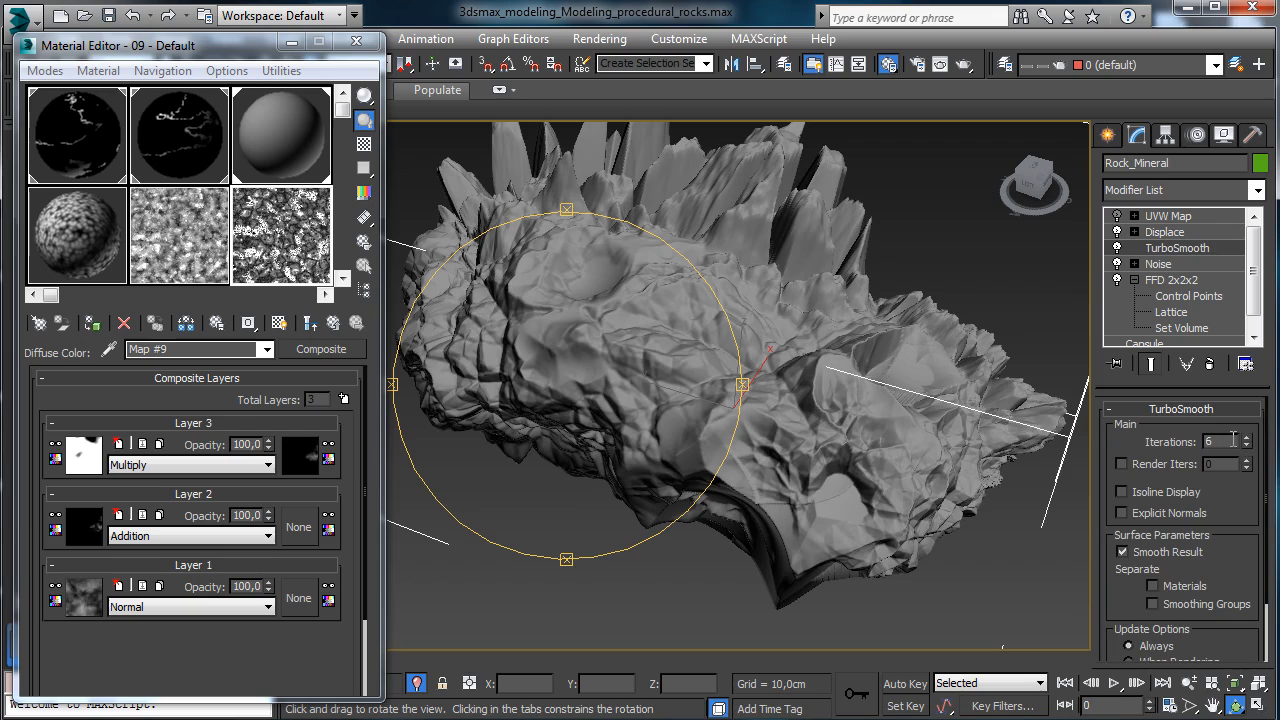
pyautogui.click(1247, 438)
pyautogui.moveTo(609, 374); pyautogui.dragTo(984, 354)
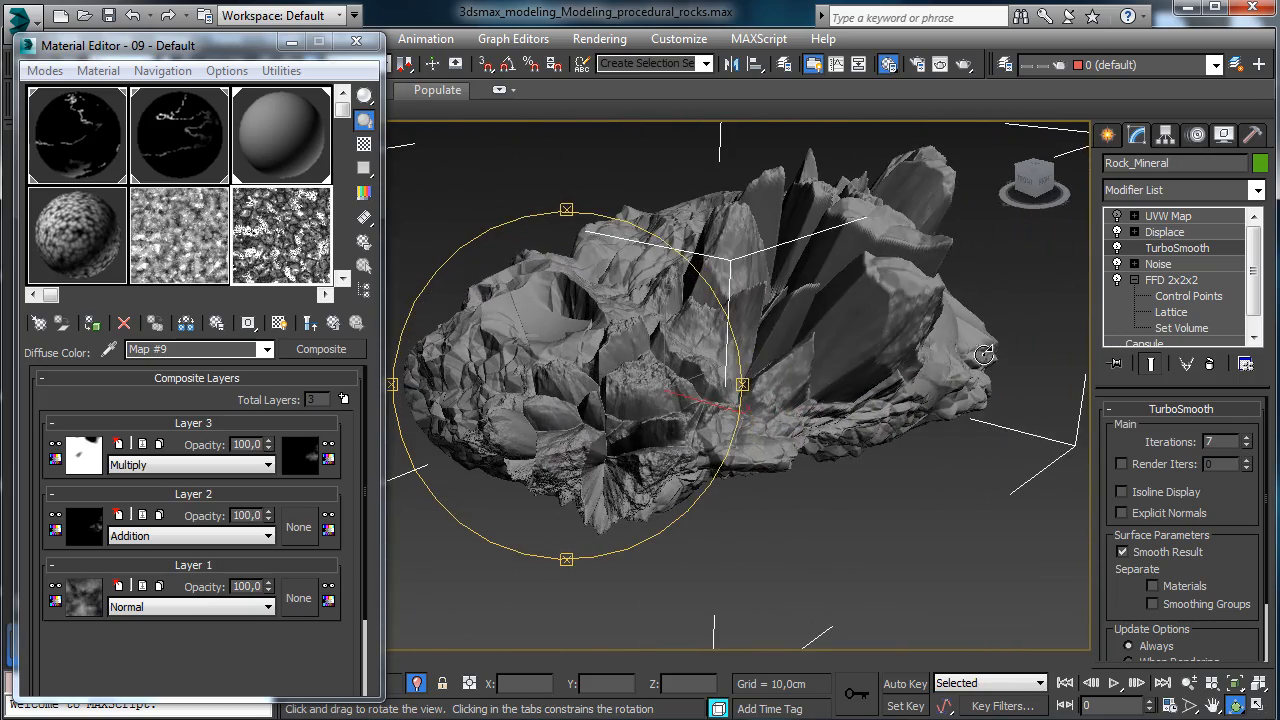
pyautogui.moveTo(608, 397); pyautogui.dragTo(1115, 551)
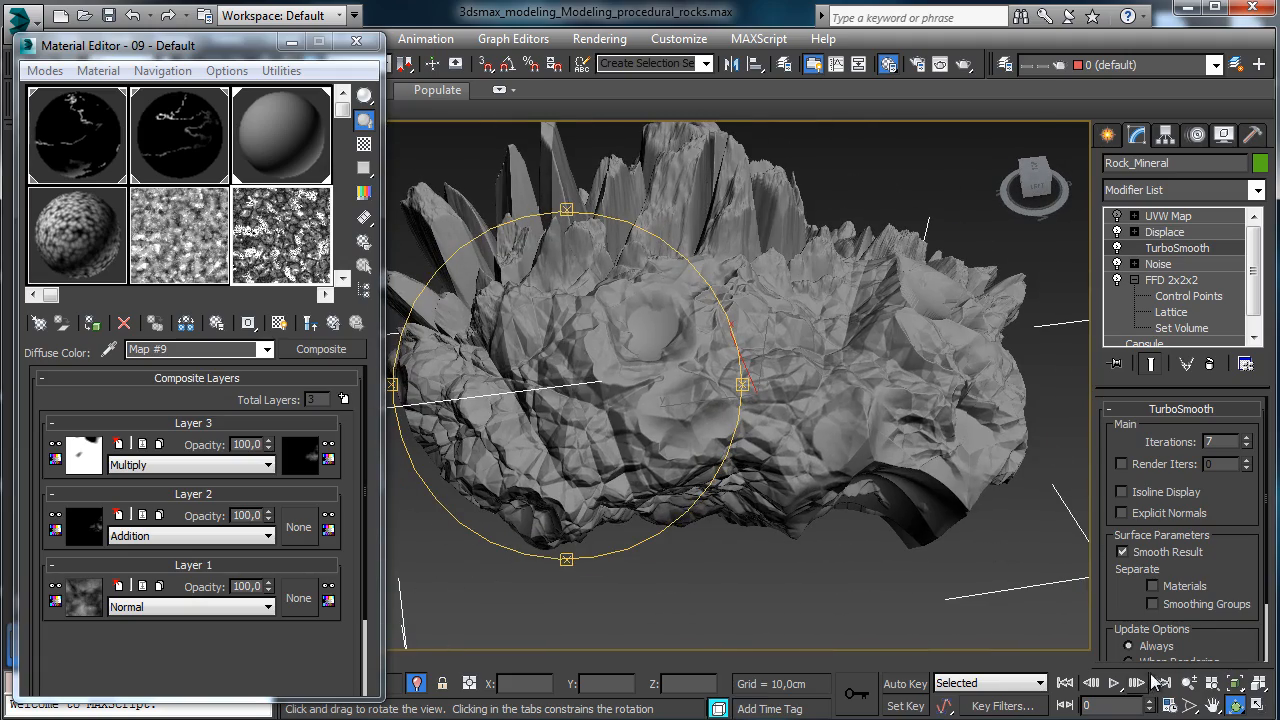
pyautogui.click(1189, 683)
pyautogui.moveTo(721, 418); pyautogui.dragTo(718, 375)
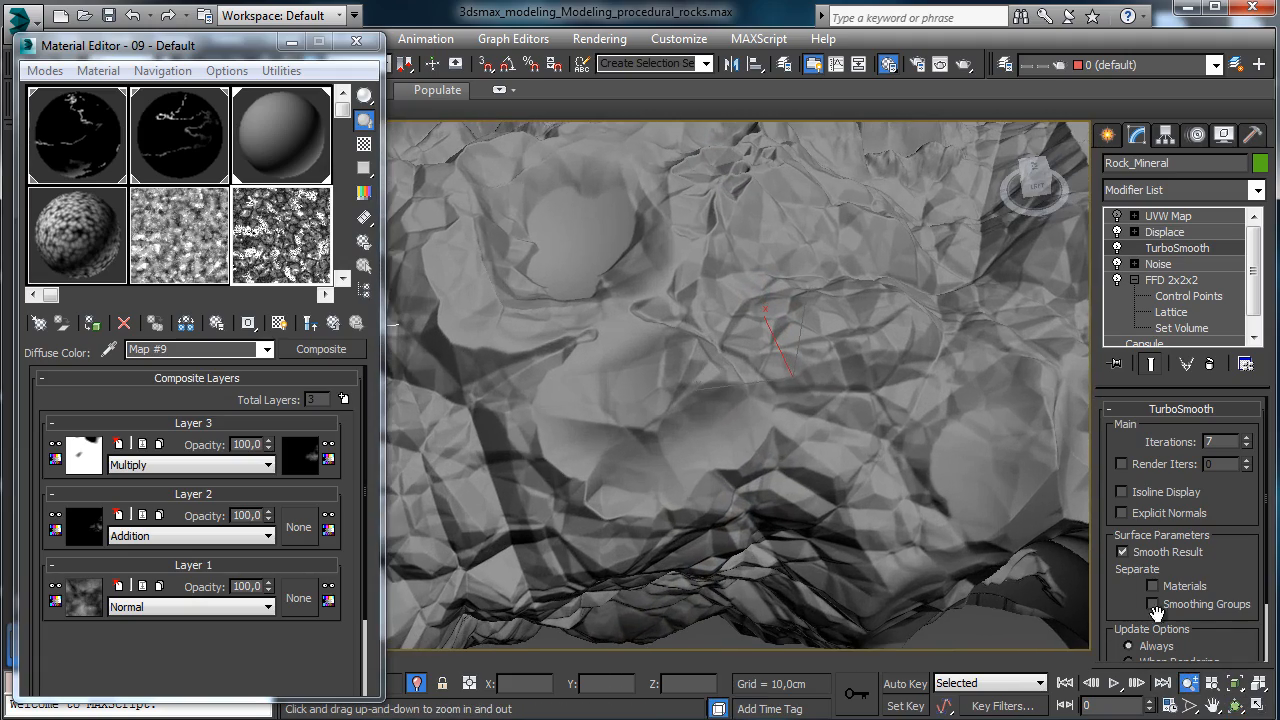
pyautogui.click(1212, 705)
pyautogui.moveTo(1003, 535); pyautogui.dragTo(1040, 538)
# - Add a fourth layer to the Composite map, keeping Layer 3 blended with Multiply
pyautogui.click(331, 419)
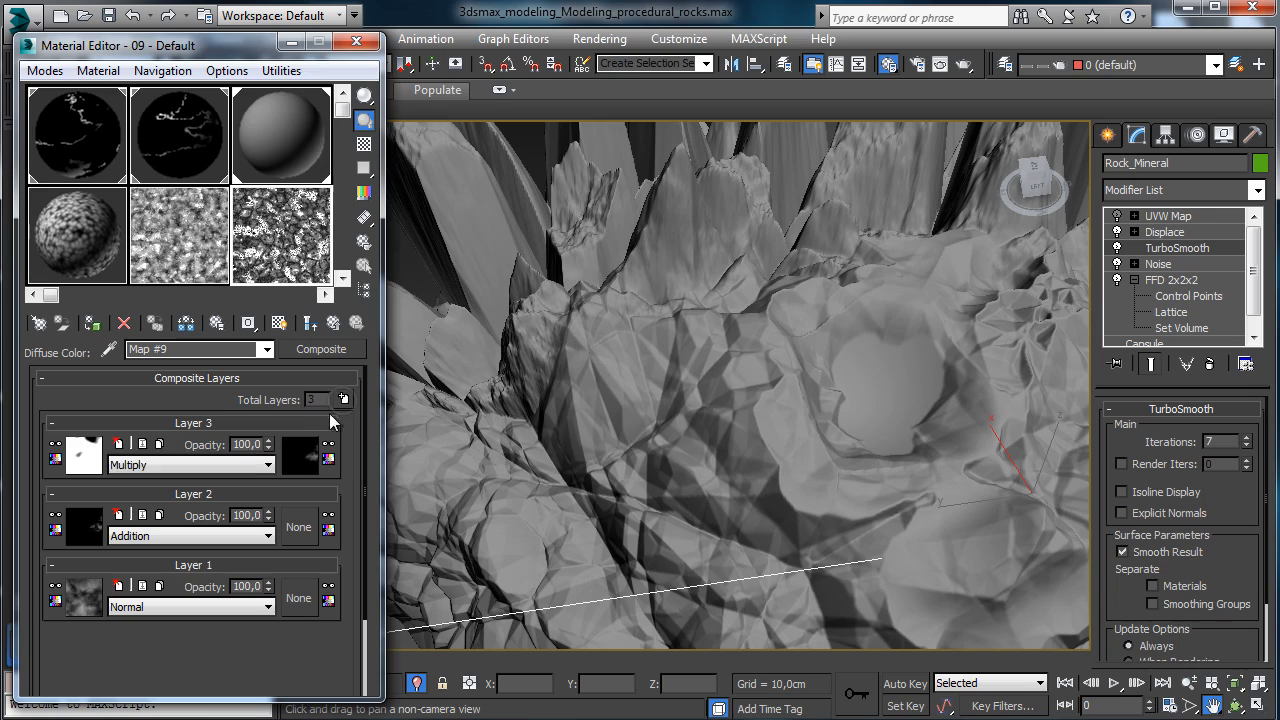
pyautogui.hotkey('ctrl', 'z')
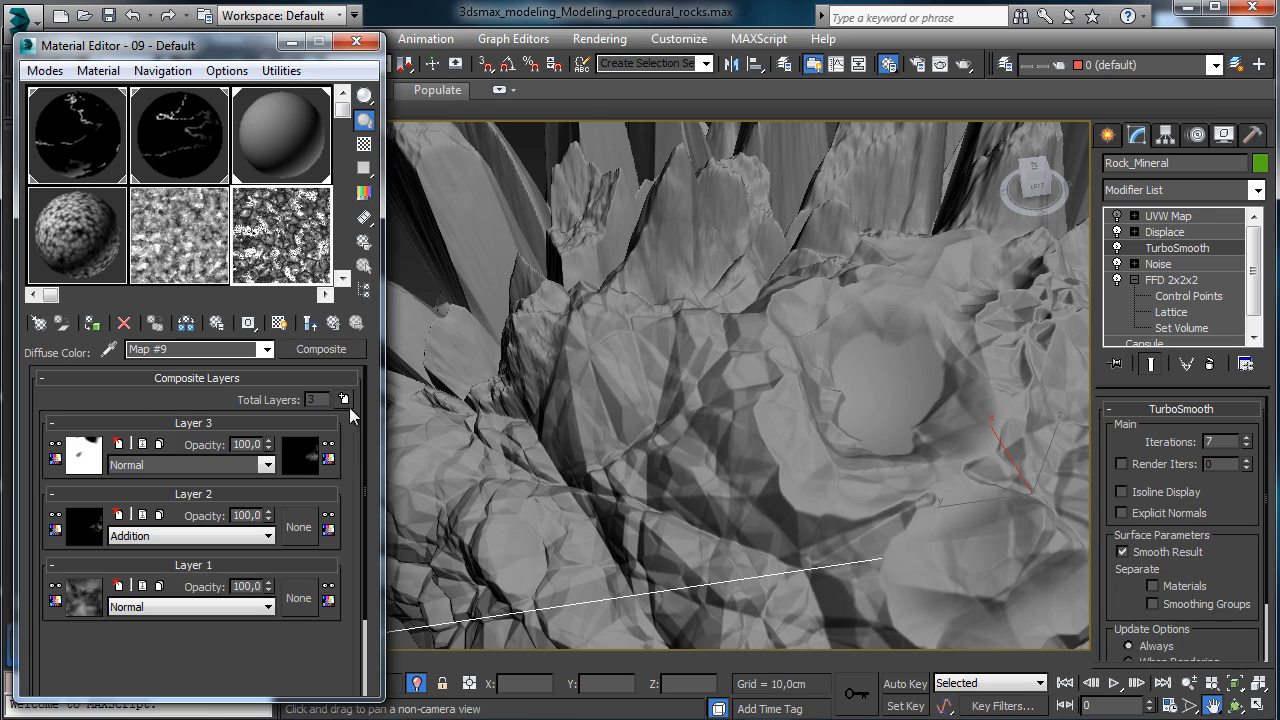
pyautogui.hotkey('ctrl', 'y')
pyautogui.hotkey('ctrl', 'y')
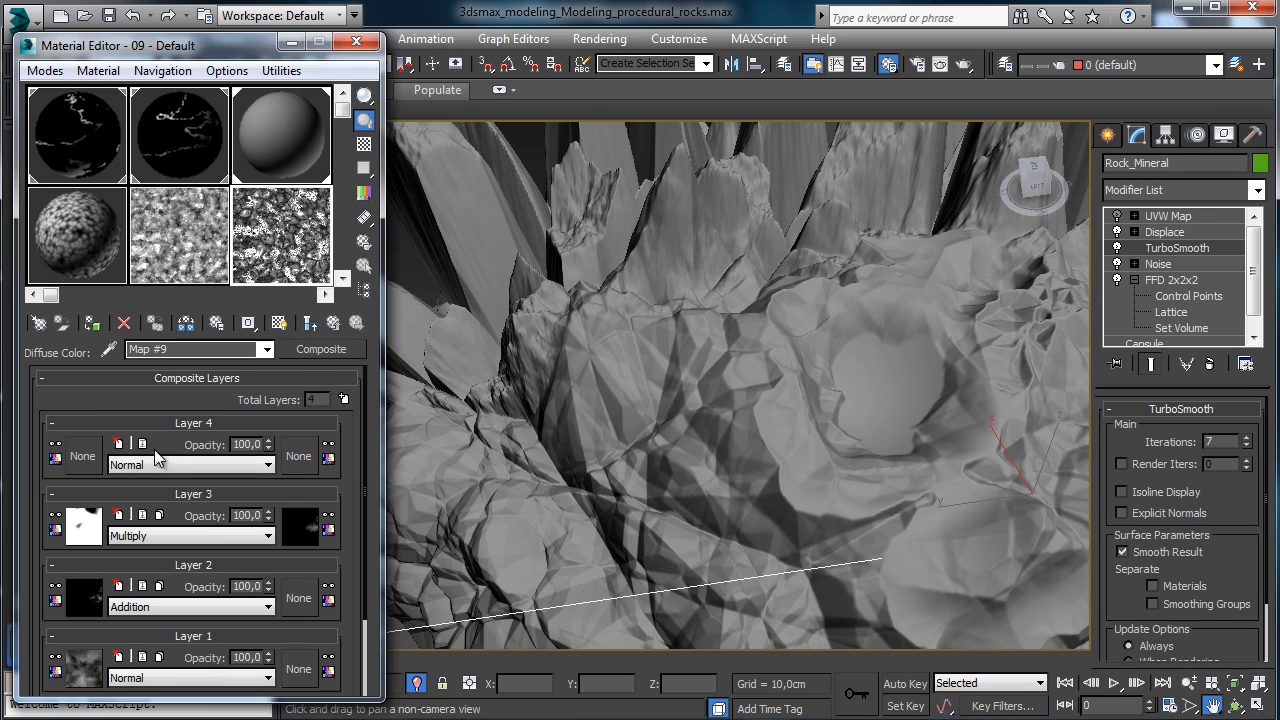
# - Load a Cellular map into Layer 4 and lower the TurboSmooth iterations to 5
pyautogui.click(88, 452)
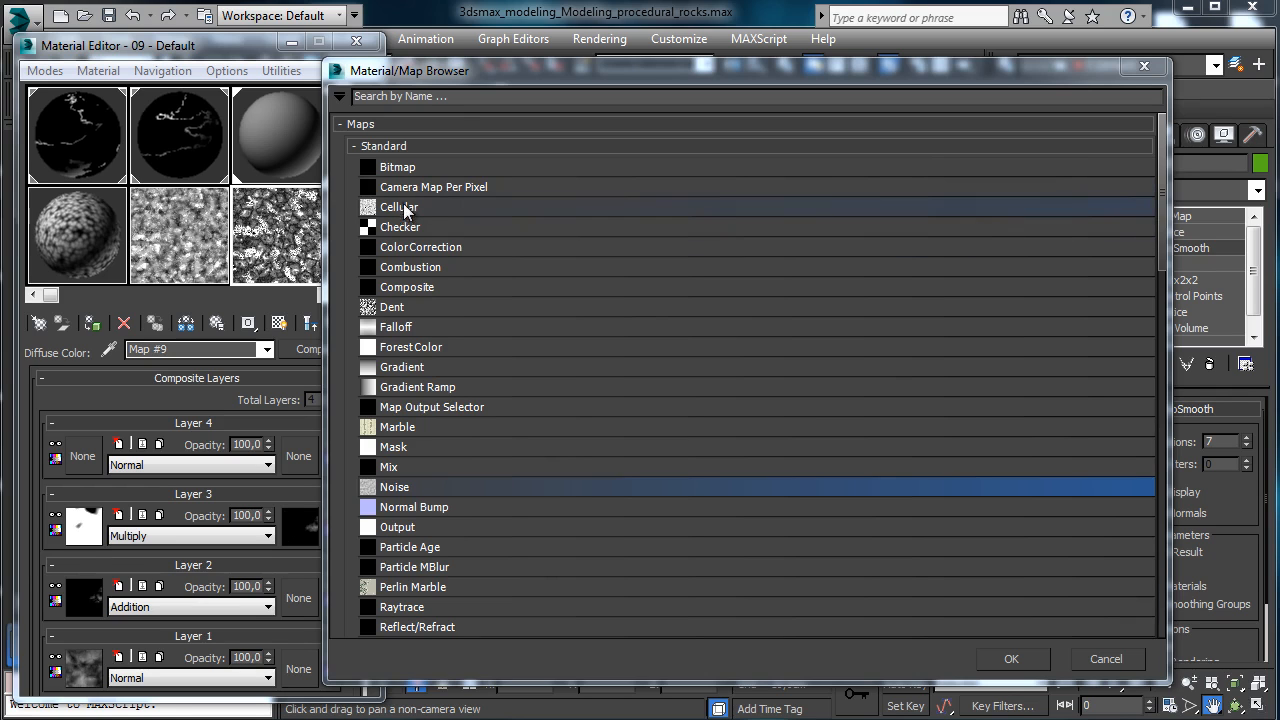
pyautogui.click(1016, 659)
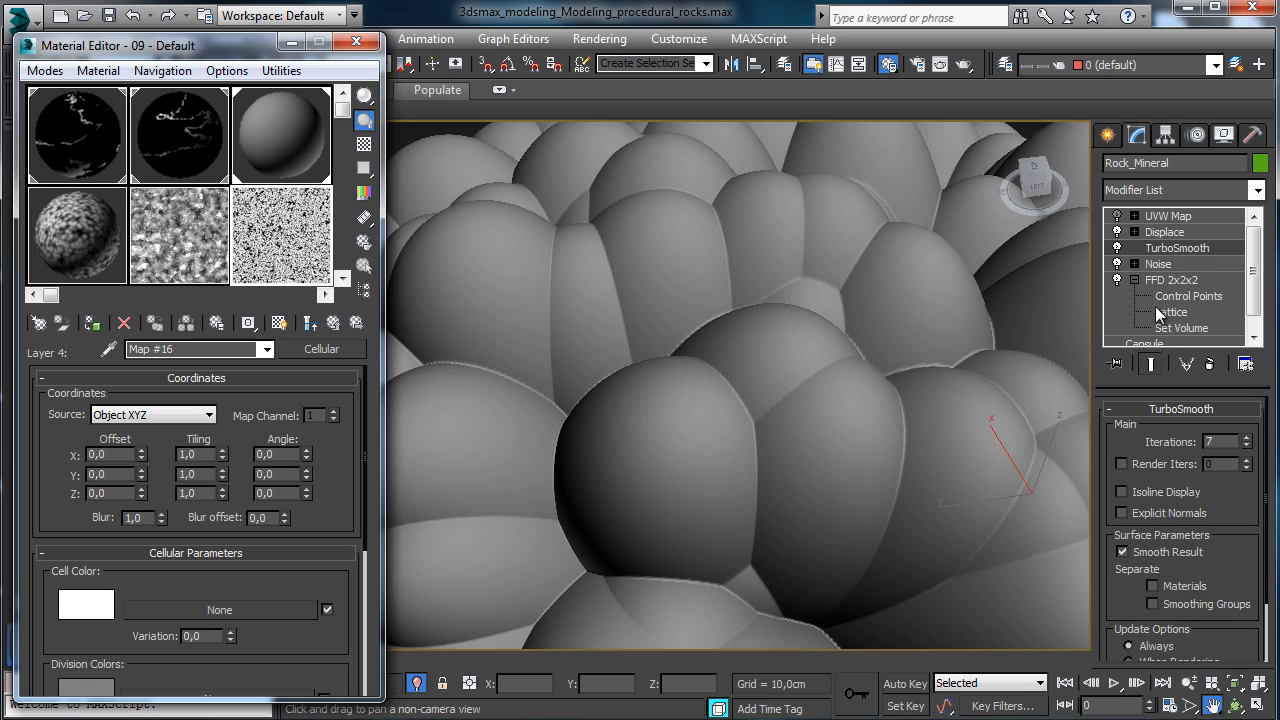
pyautogui.click(1224, 441)
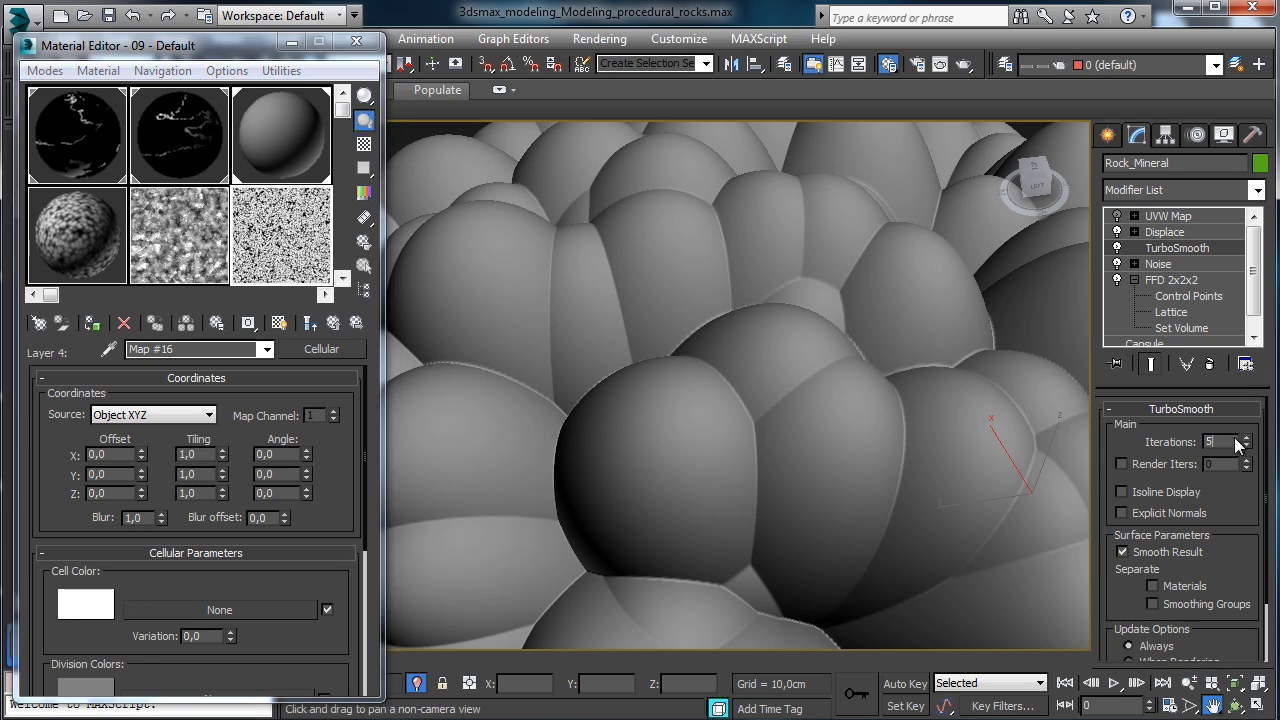
pyautogui.press('Return')
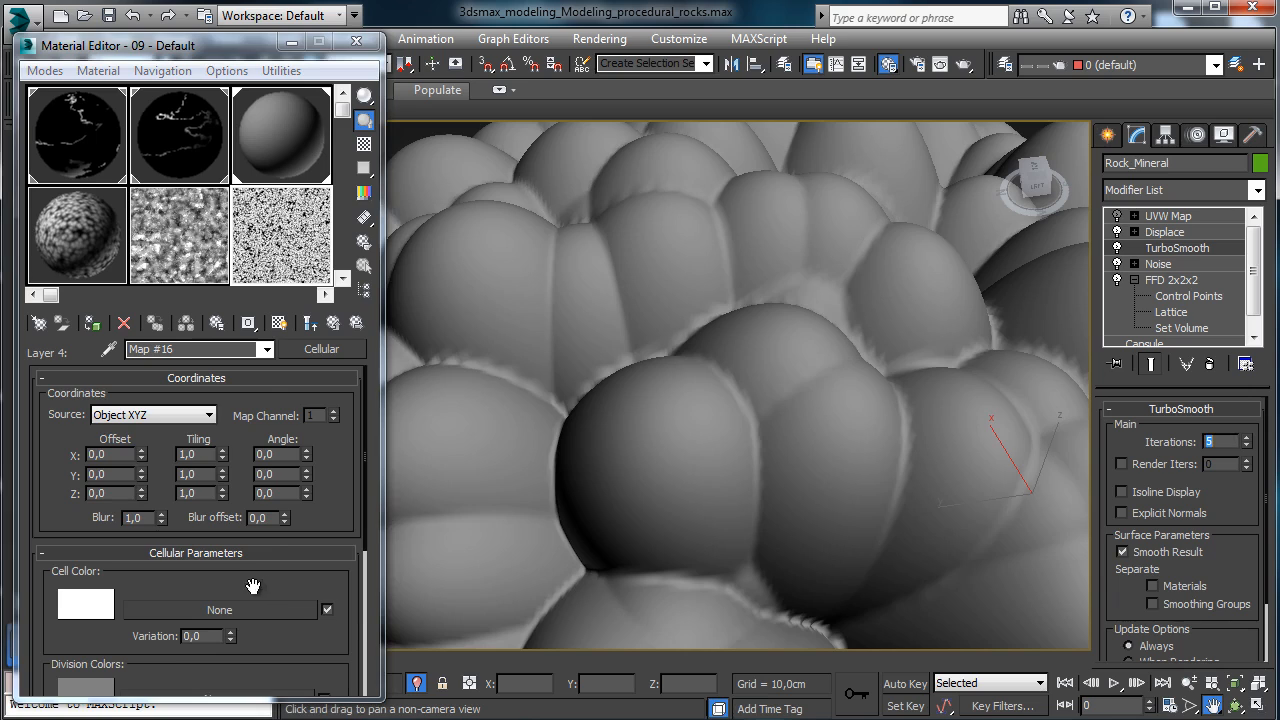
# - Set the Layer 4 Cellular map's first division color to black and its cell color variation to 20
pyautogui.moveTo(253, 586); pyautogui.dragTo(253, 452)
pyautogui.click(86, 560)
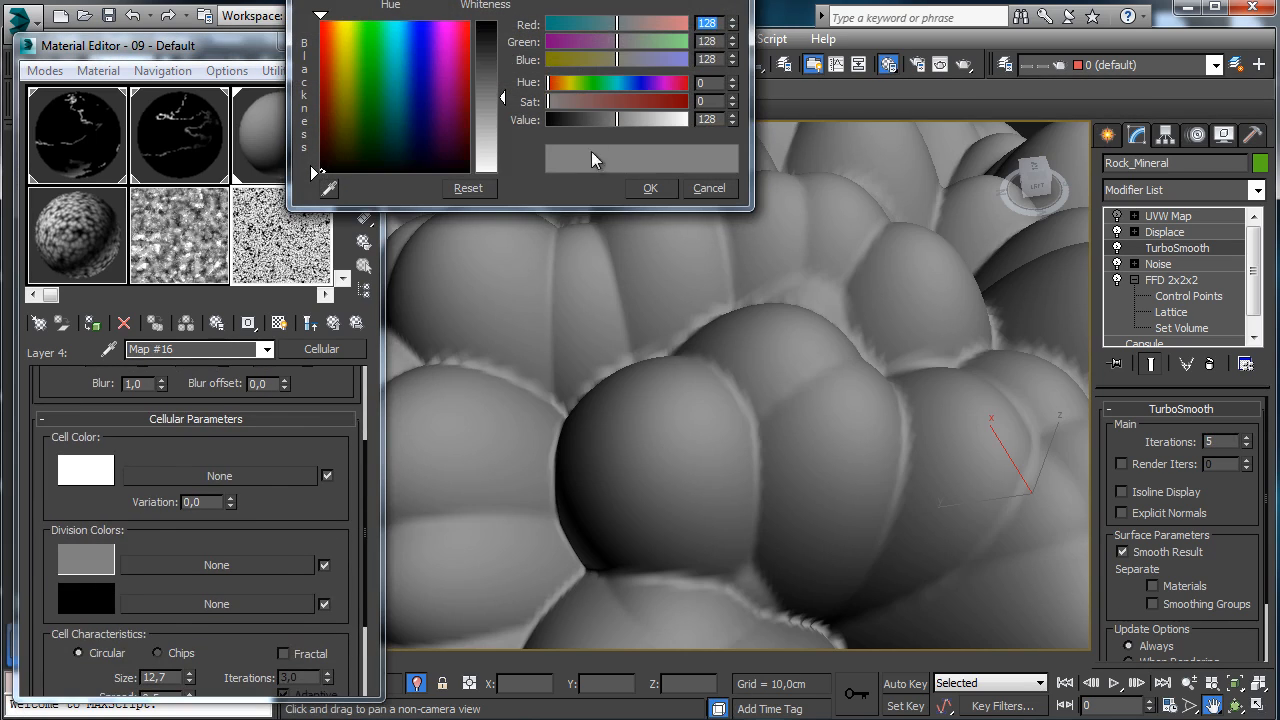
pyautogui.moveTo(587, 119); pyautogui.dragTo(545, 173)
pyautogui.click(646, 189)
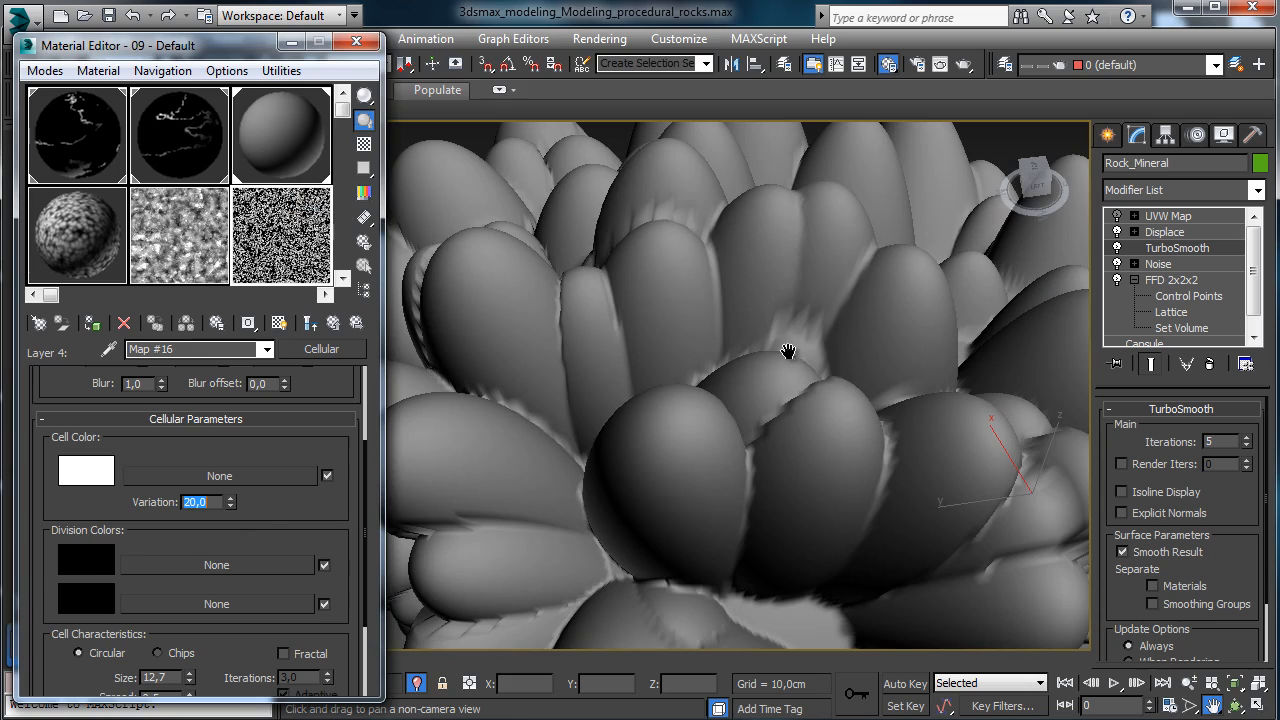
# - Switch the Layer 4 Cellular map's cell characteristics to Chips and set the cell size to 5
pyautogui.moveTo(332, 515); pyautogui.dragTo(333, 393)
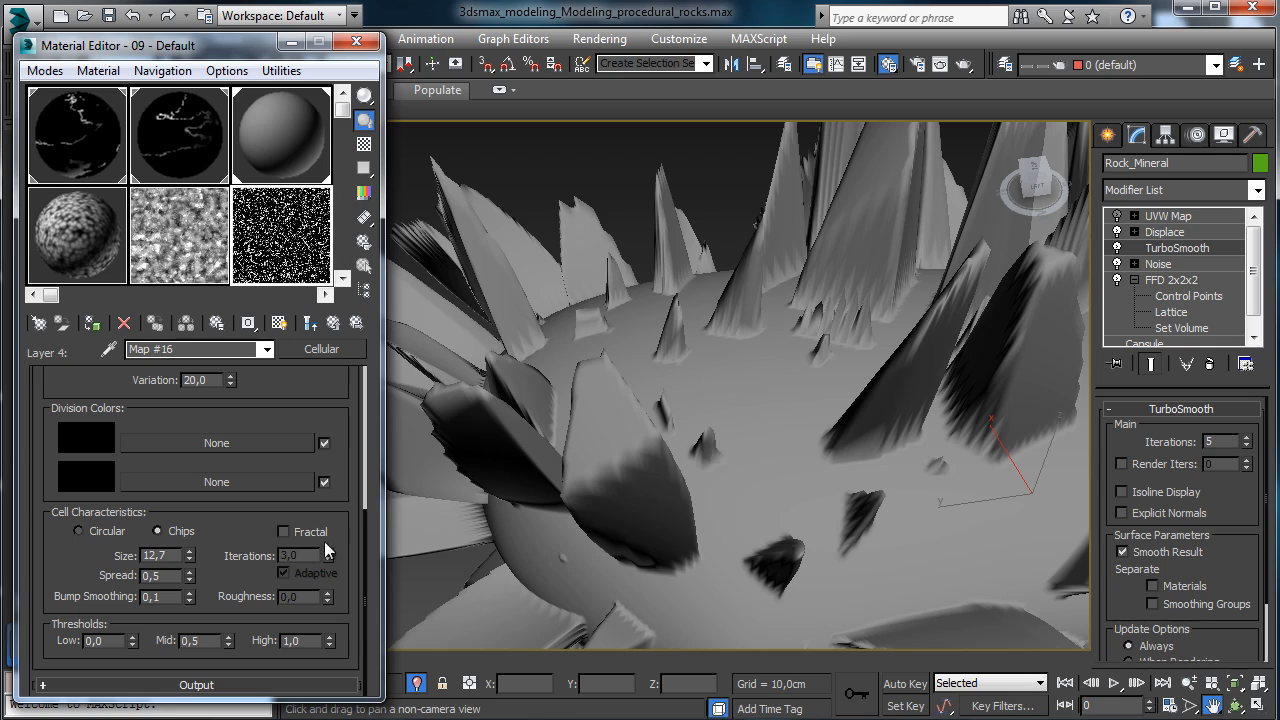
pyautogui.doubleClick(160, 556)
pyautogui.write('5')
pyautogui.press('Return')
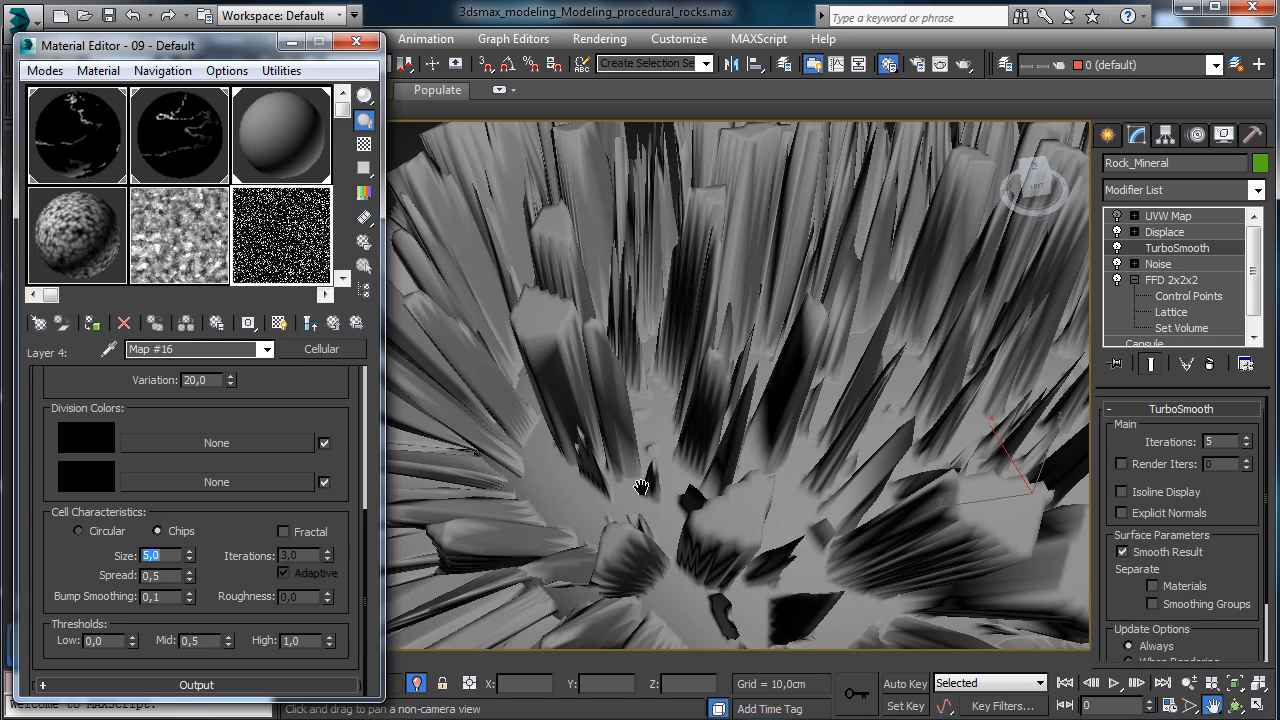
# - Enable Fractal on the Layer 4 Cellular map and set its iterations to 5
pyautogui.click(292, 531)
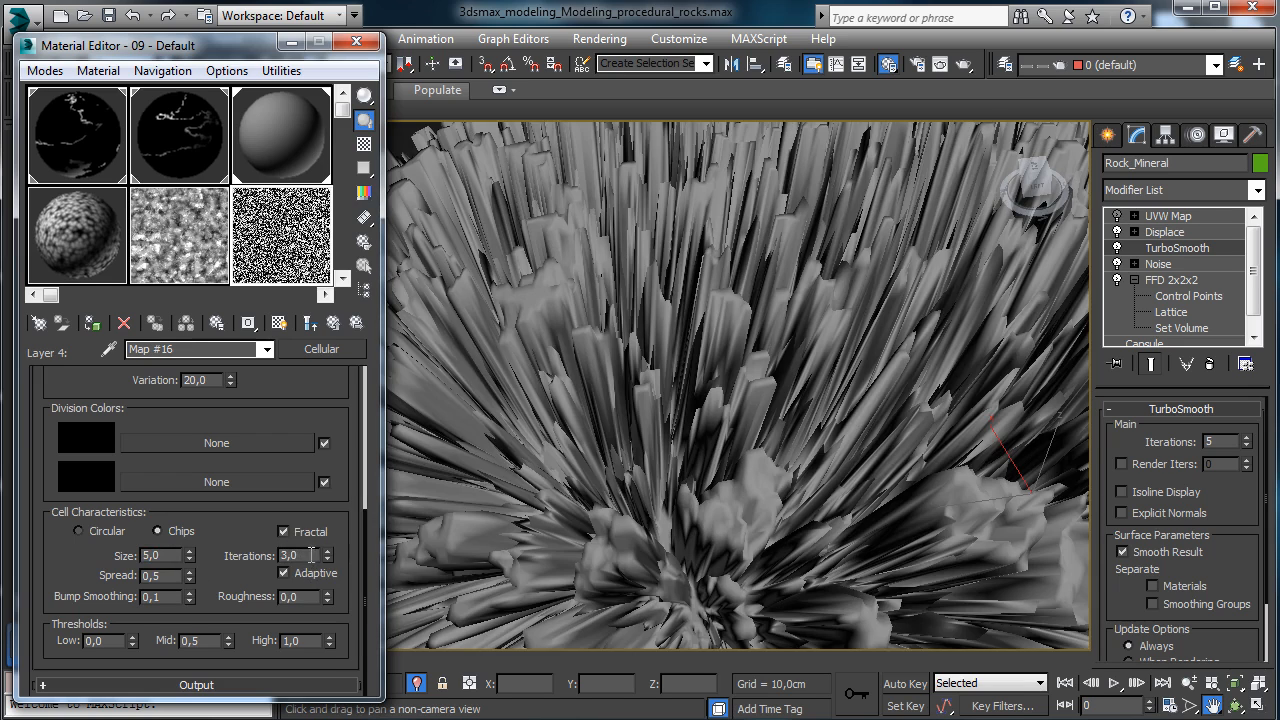
pyautogui.doubleClick(312, 555)
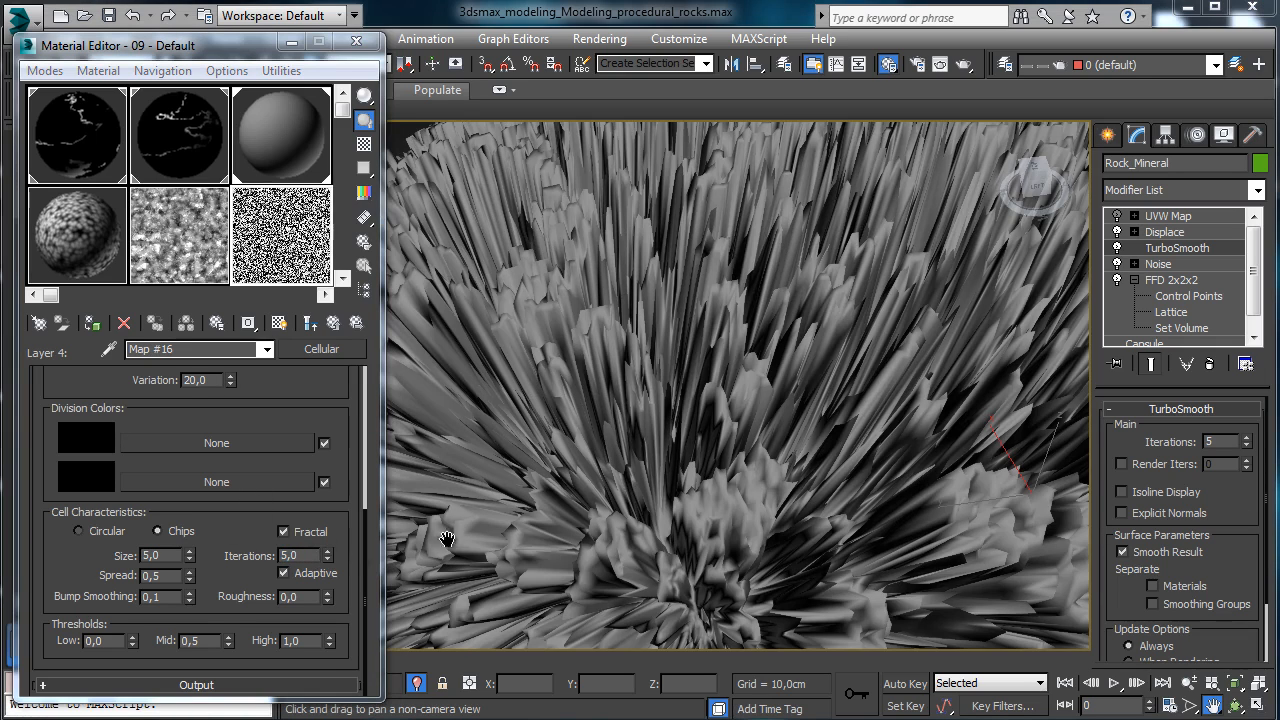
pyautogui.click(181, 684)
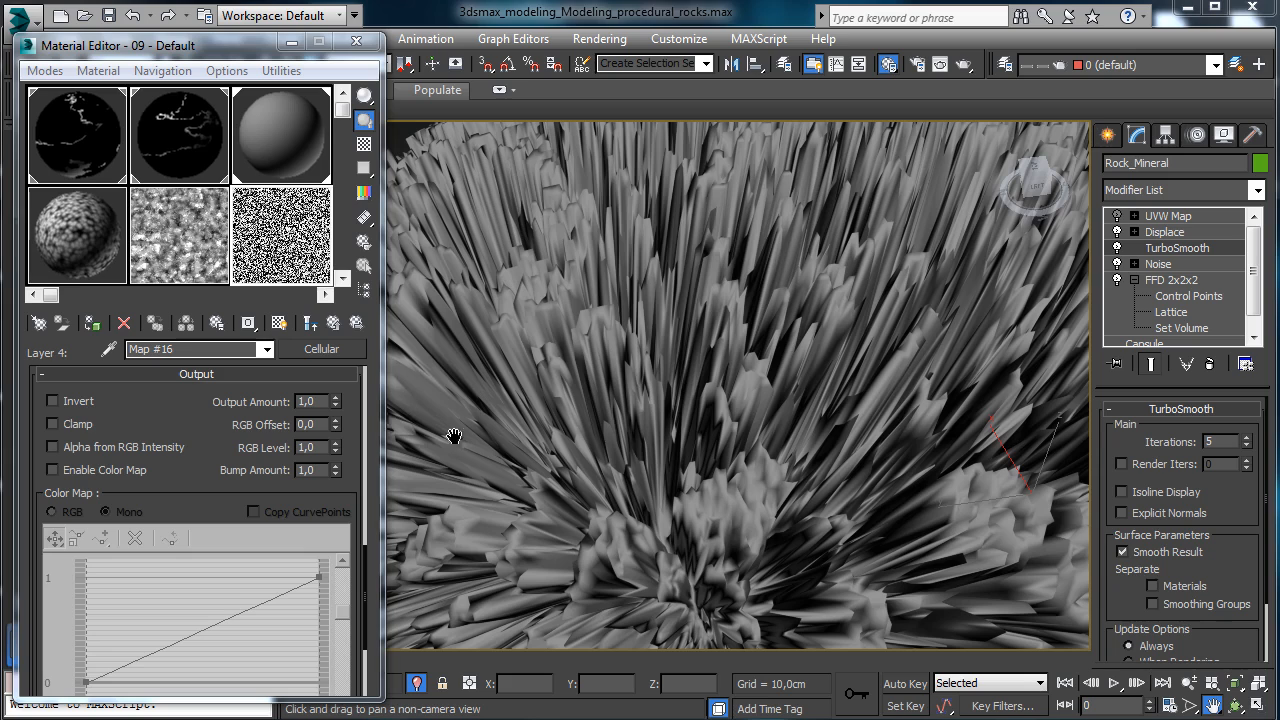
# - In the parent Composite map, set Layer 4's blending mode to Multiply and its opacity to 2
pyautogui.click(333, 322)
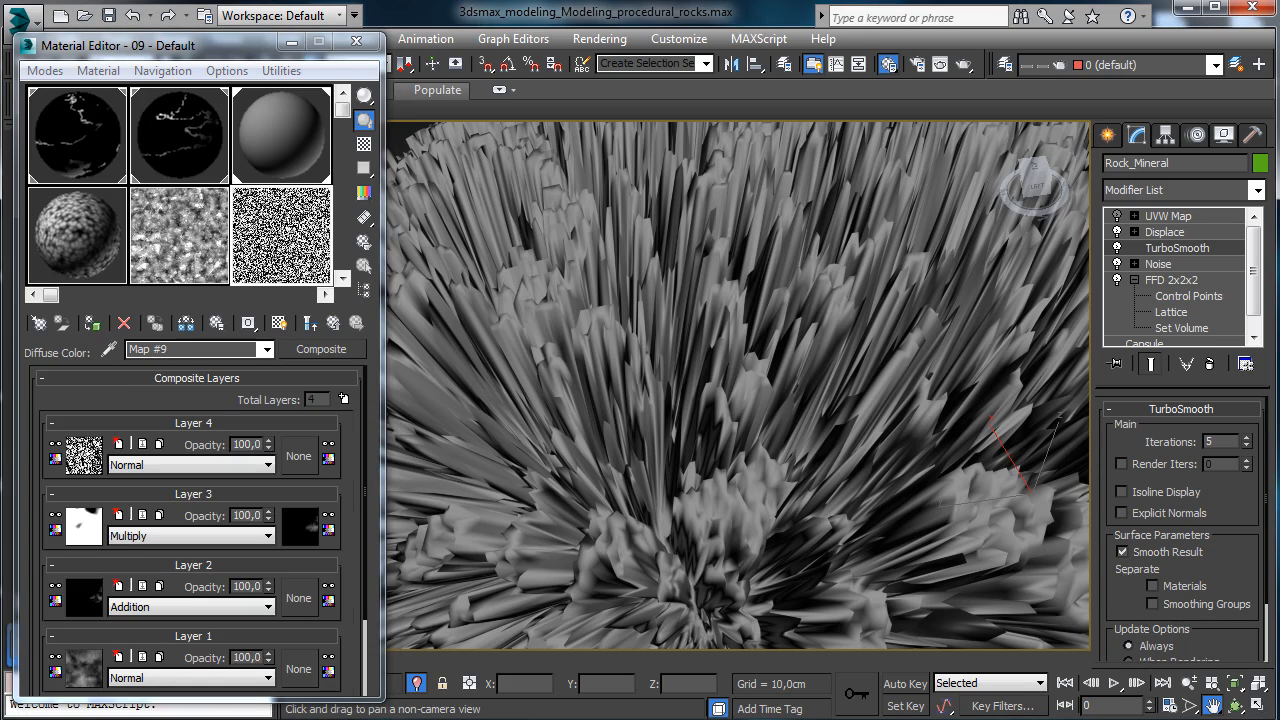
pyautogui.click(145, 465)
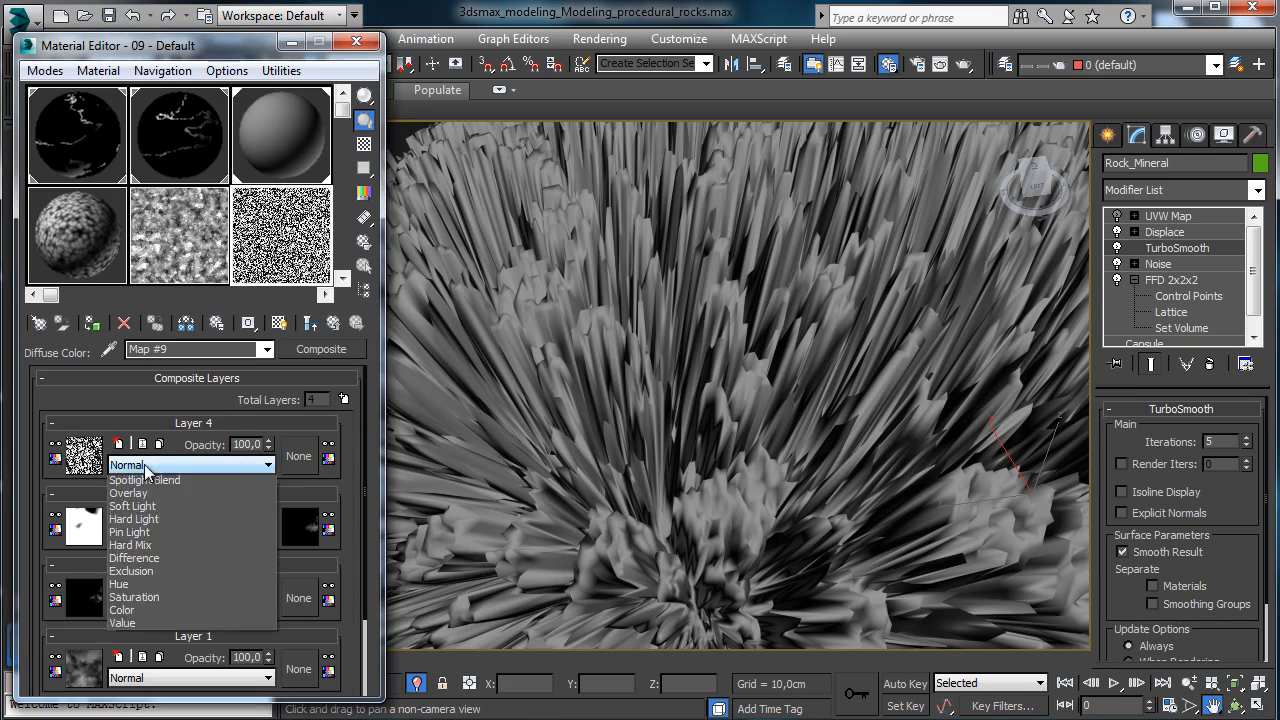
pyautogui.click(140, 548)
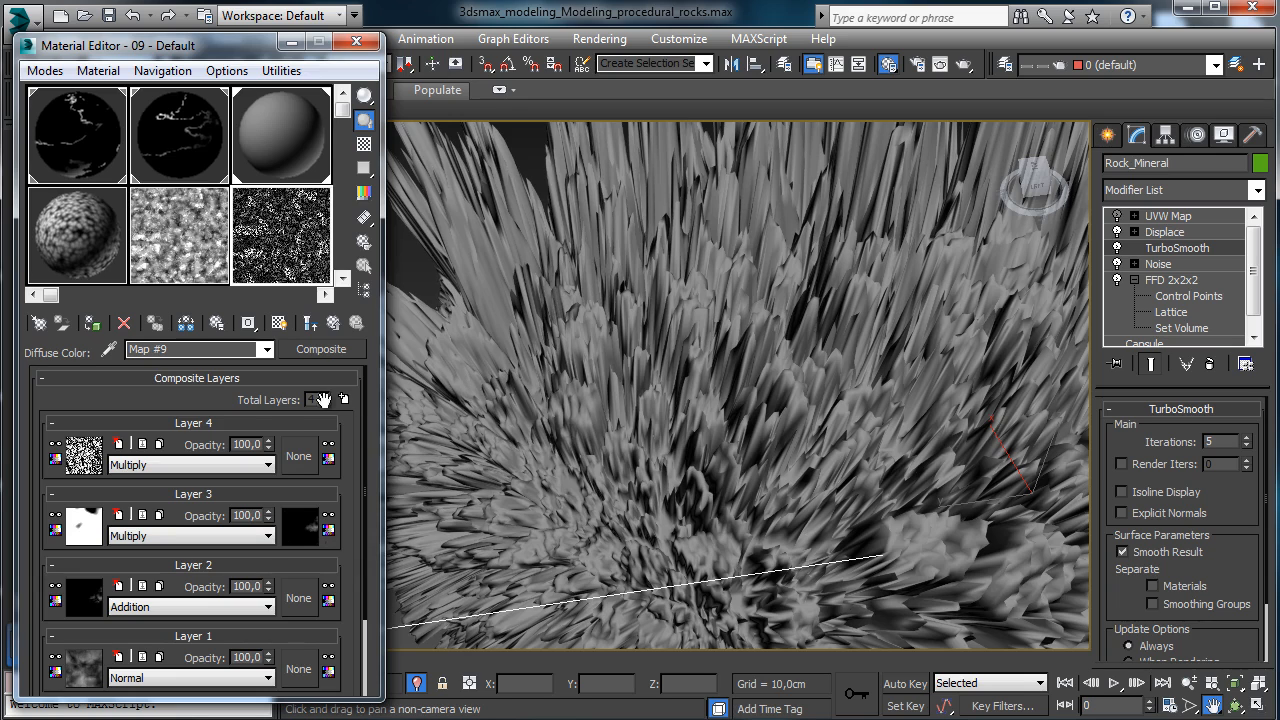
pyautogui.doubleClick(245, 444)
pyautogui.write('2')
pyautogui.press('Return')
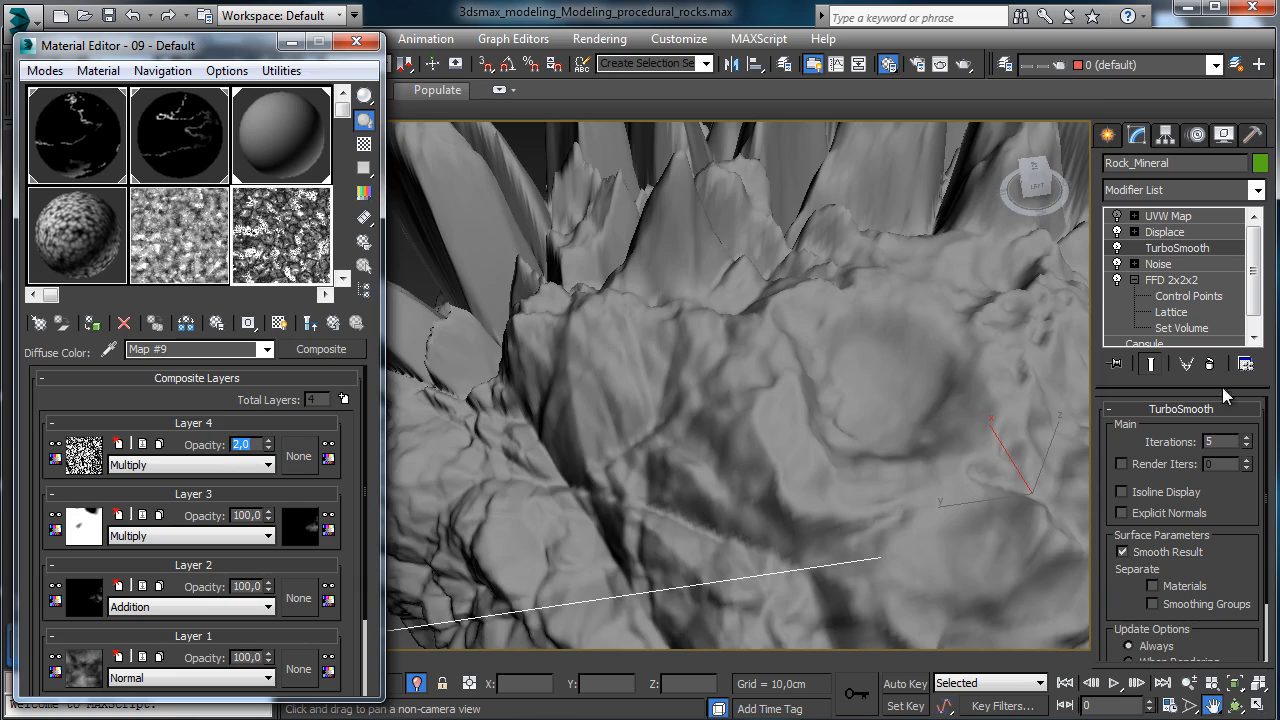
# - Set the TurboSmooth iterations to 7 and compare the rock with Layer 4 hidden and shown
pyautogui.doubleClick(1226, 441)
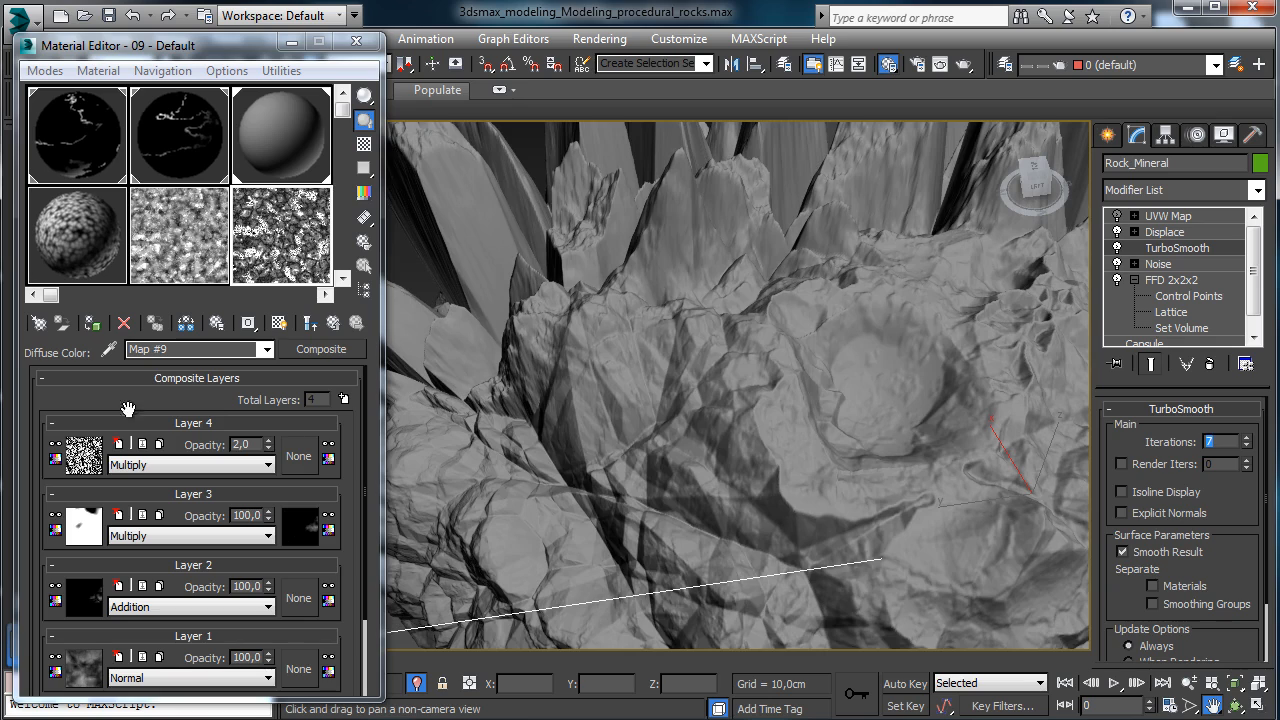
pyautogui.click(57, 445)
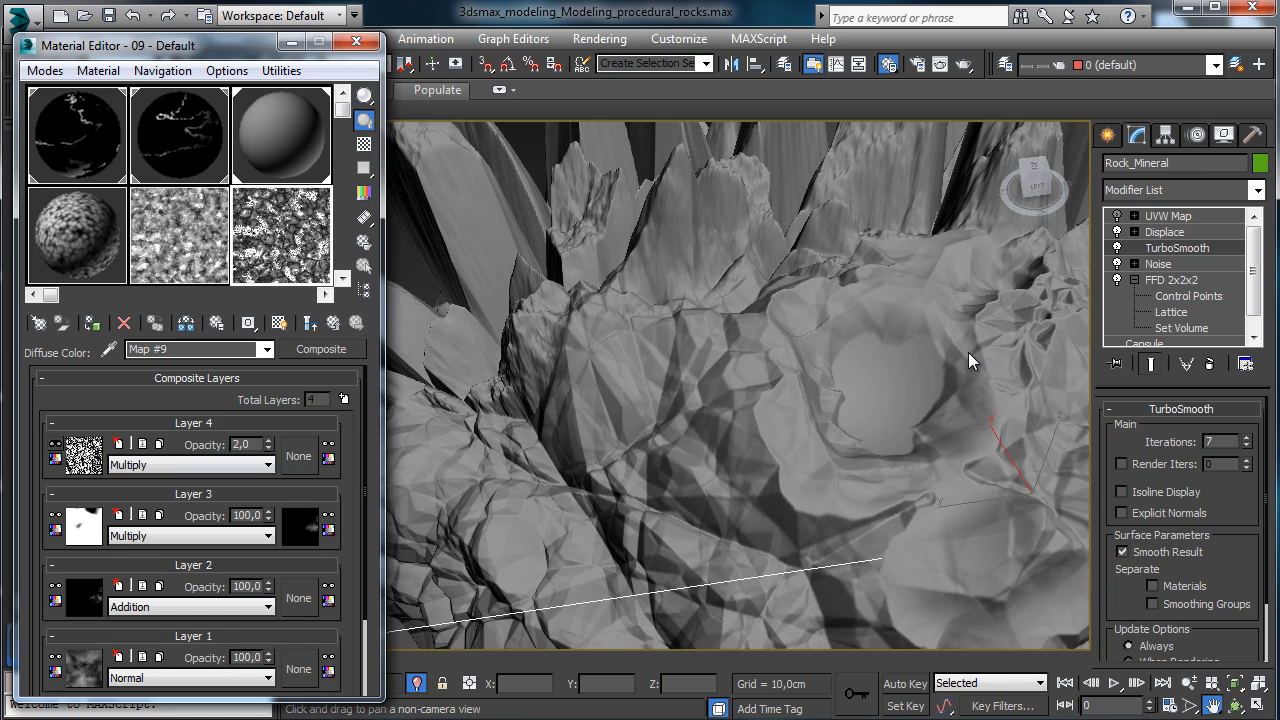
pyautogui.click(1188, 682)
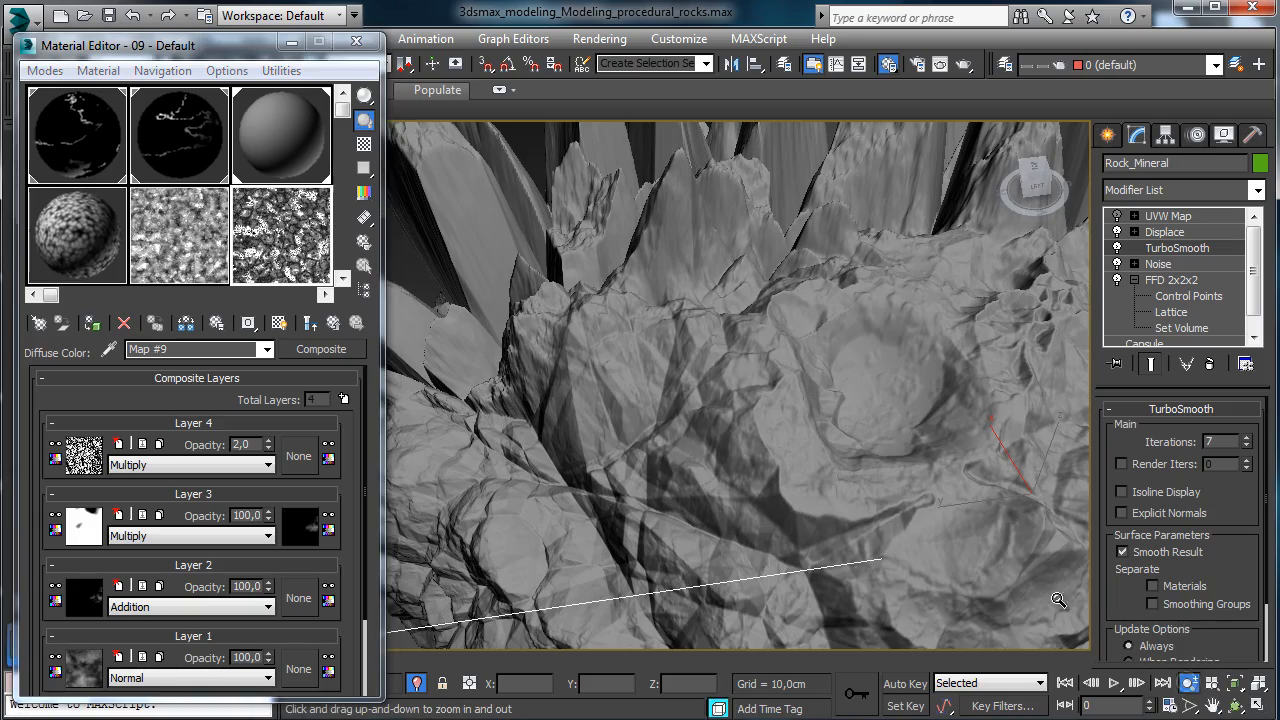
pyautogui.moveTo(740, 390); pyautogui.dragTo(750, 455)
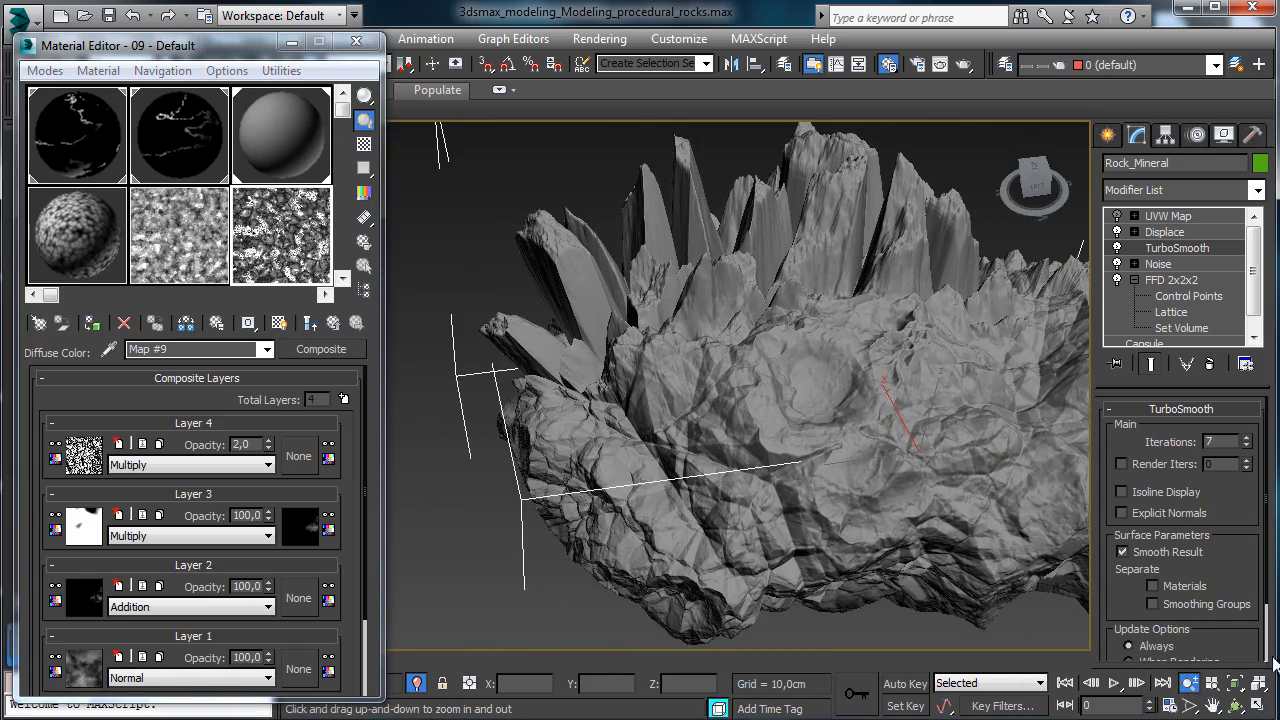
pyautogui.click(1237, 705)
pyautogui.moveTo(641, 414); pyautogui.dragTo(395, 161)
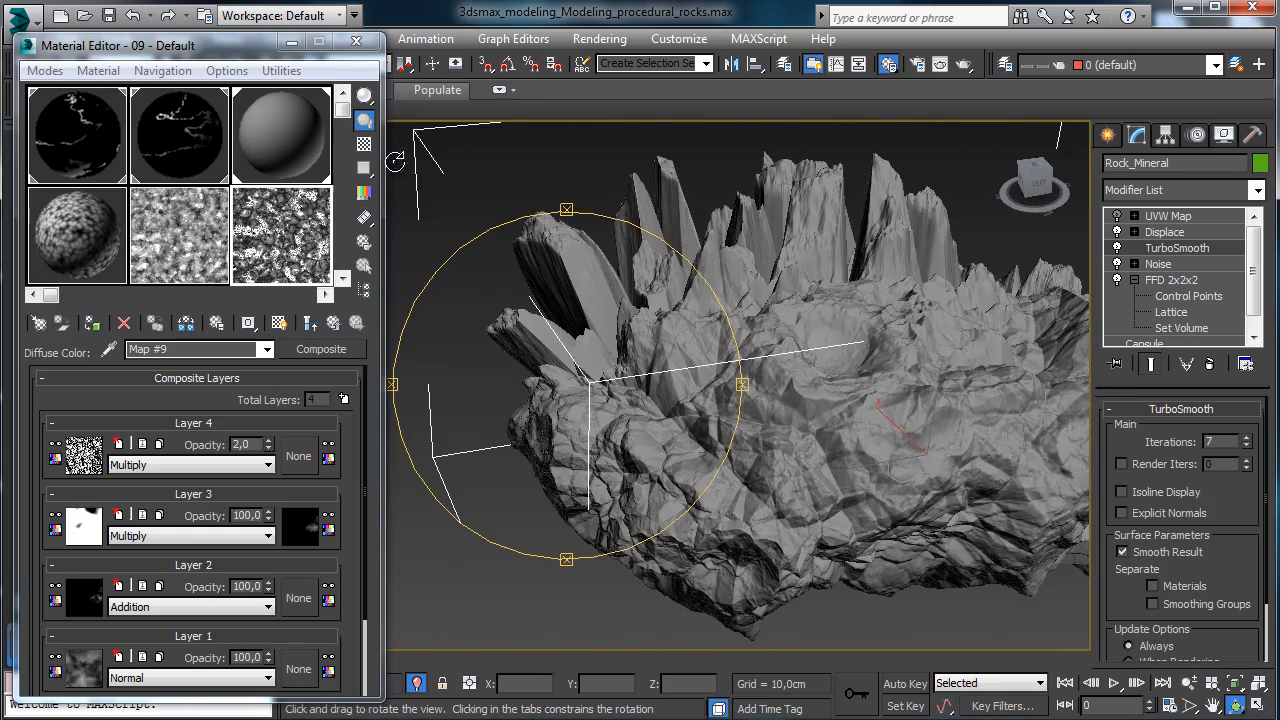
# - Close the Material Editor and save the scene
pyautogui.click(356, 41)
pyautogui.click(108, 15)
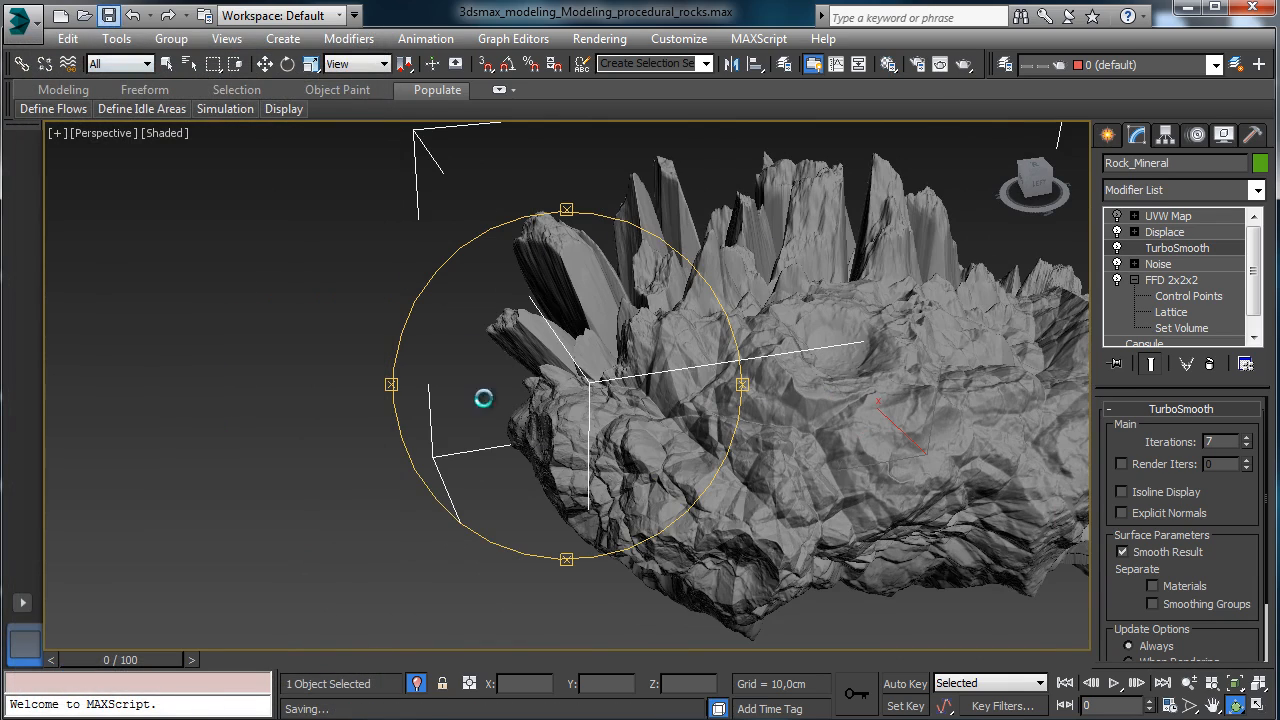
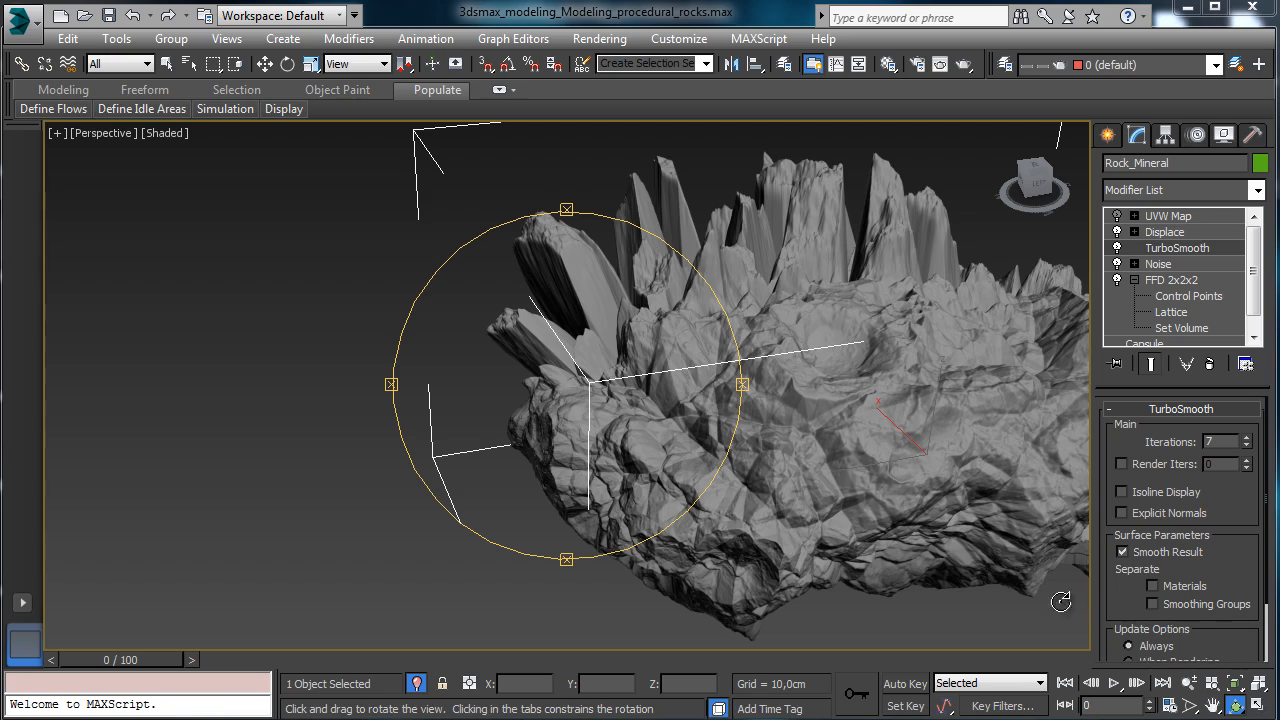
# - Exit isolation mode to show all the rocks and frame the area around Rock_Mineral
pyautogui.click(416, 683)
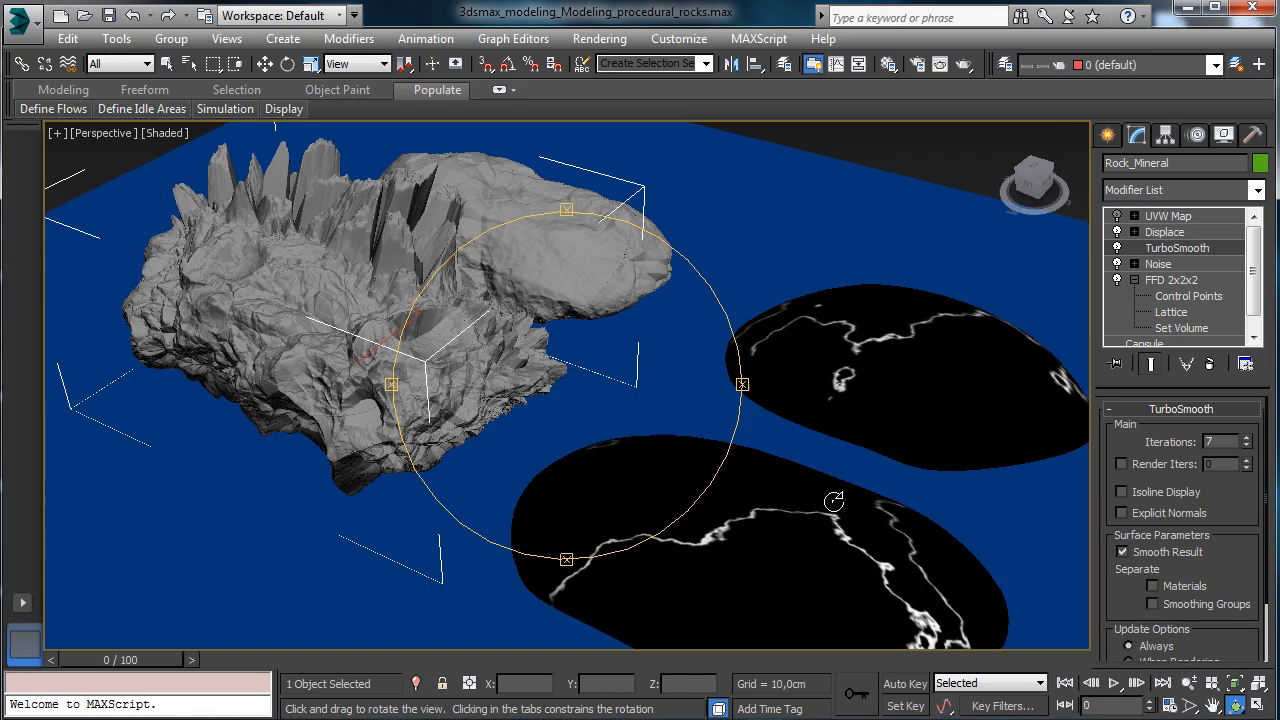
pyautogui.moveTo(573, 415); pyautogui.dragTo(588, 231)
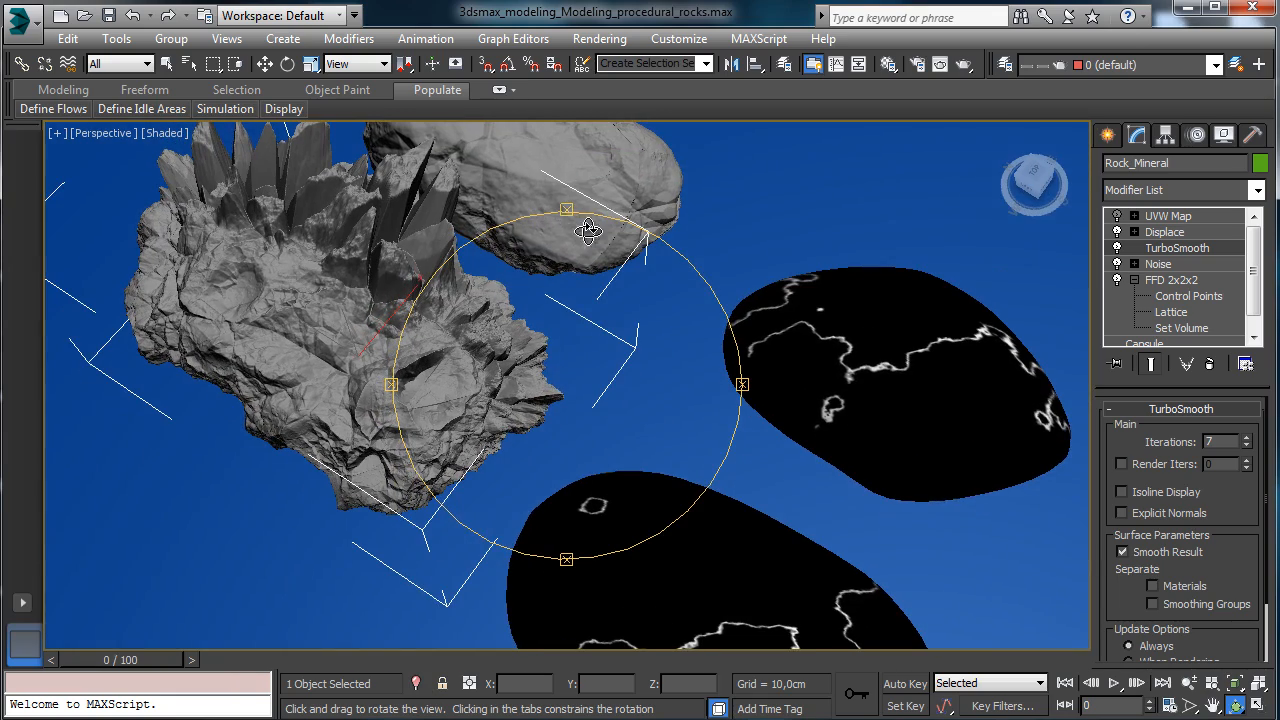
pyautogui.click(1220, 708)
pyautogui.moveTo(584, 393); pyautogui.dragTo(622, 335)
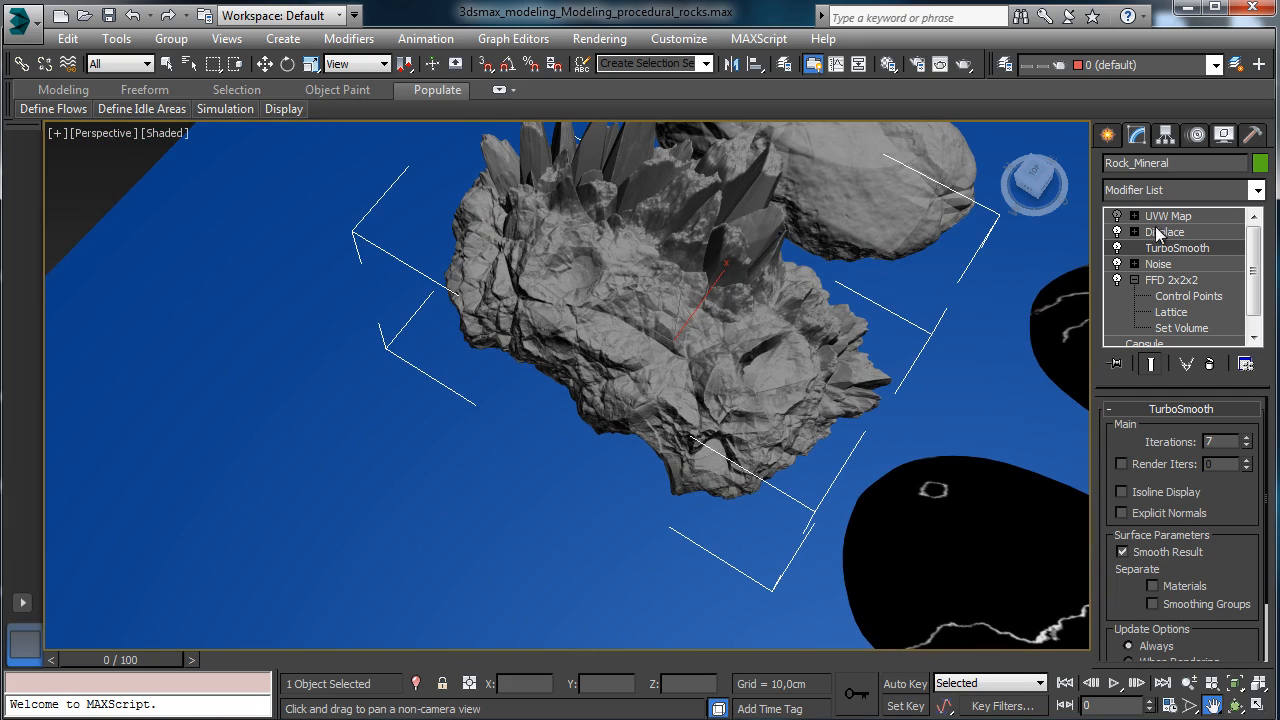
# - Duplicate Rock_01 by moving a copy along the X axis to the opposite side of Rock_Mineral
pyautogui.click(265, 64)
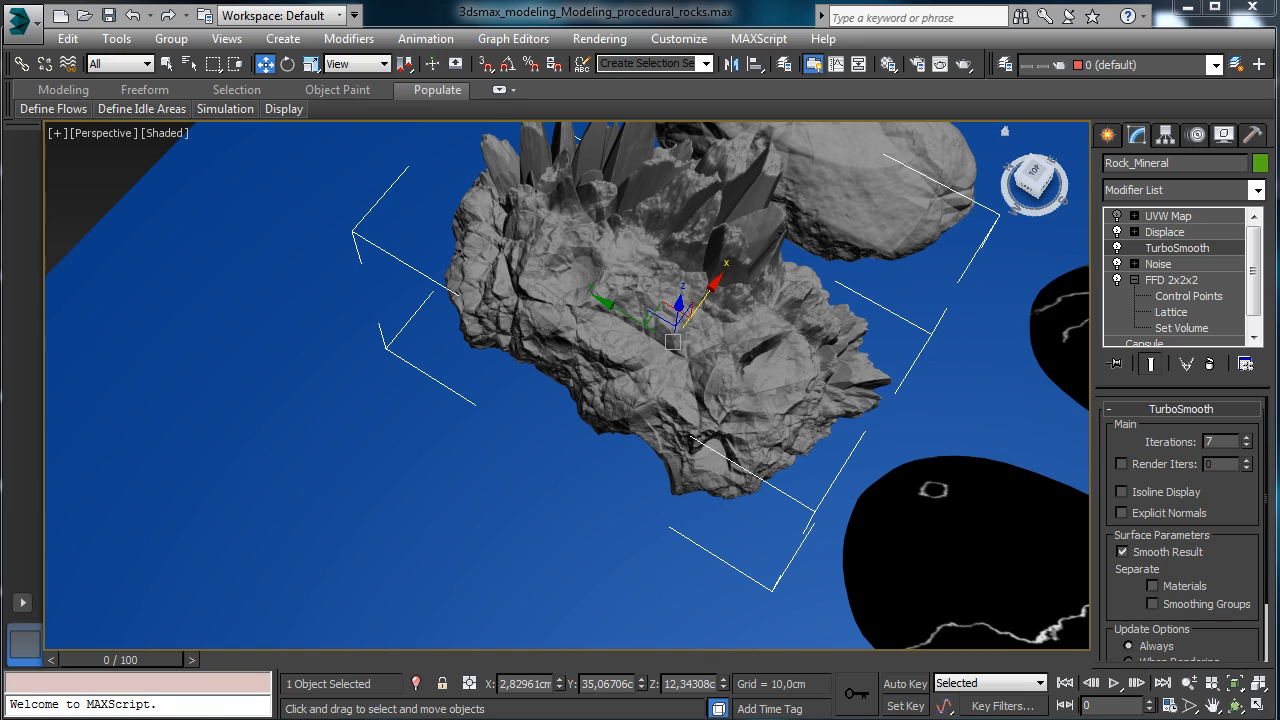
pyautogui.click(845, 197)
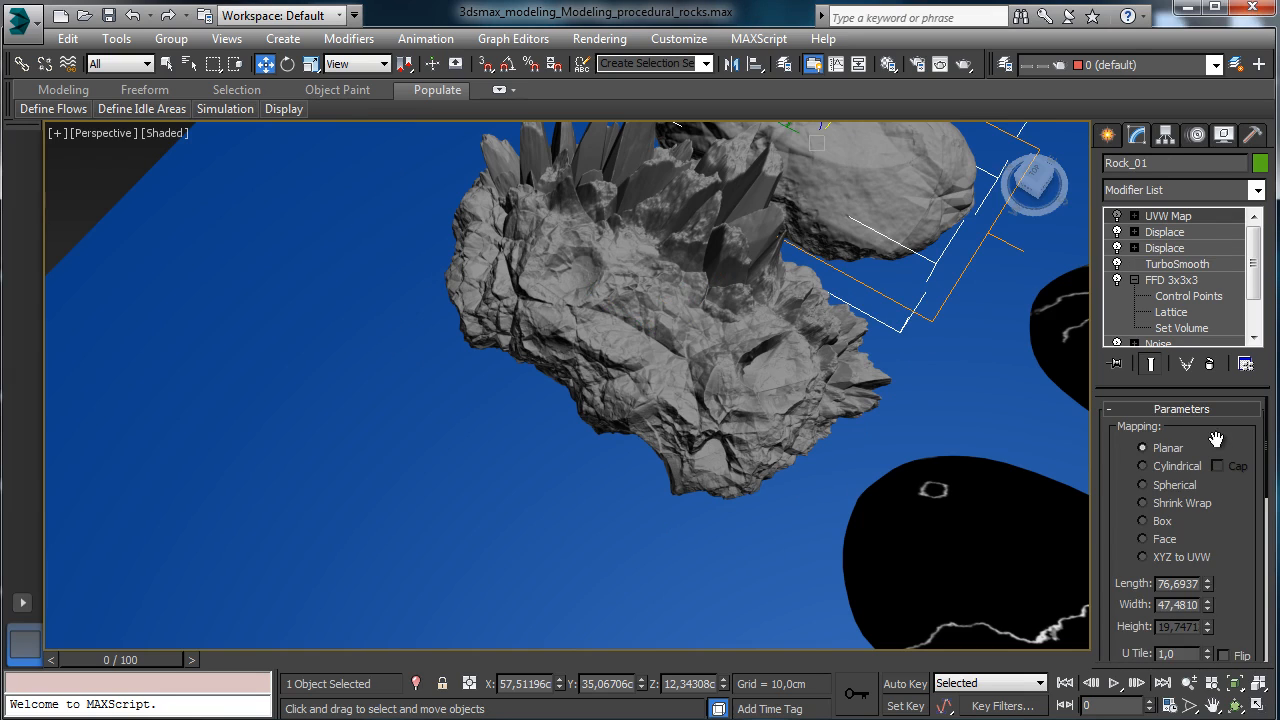
pyautogui.click(1189, 683)
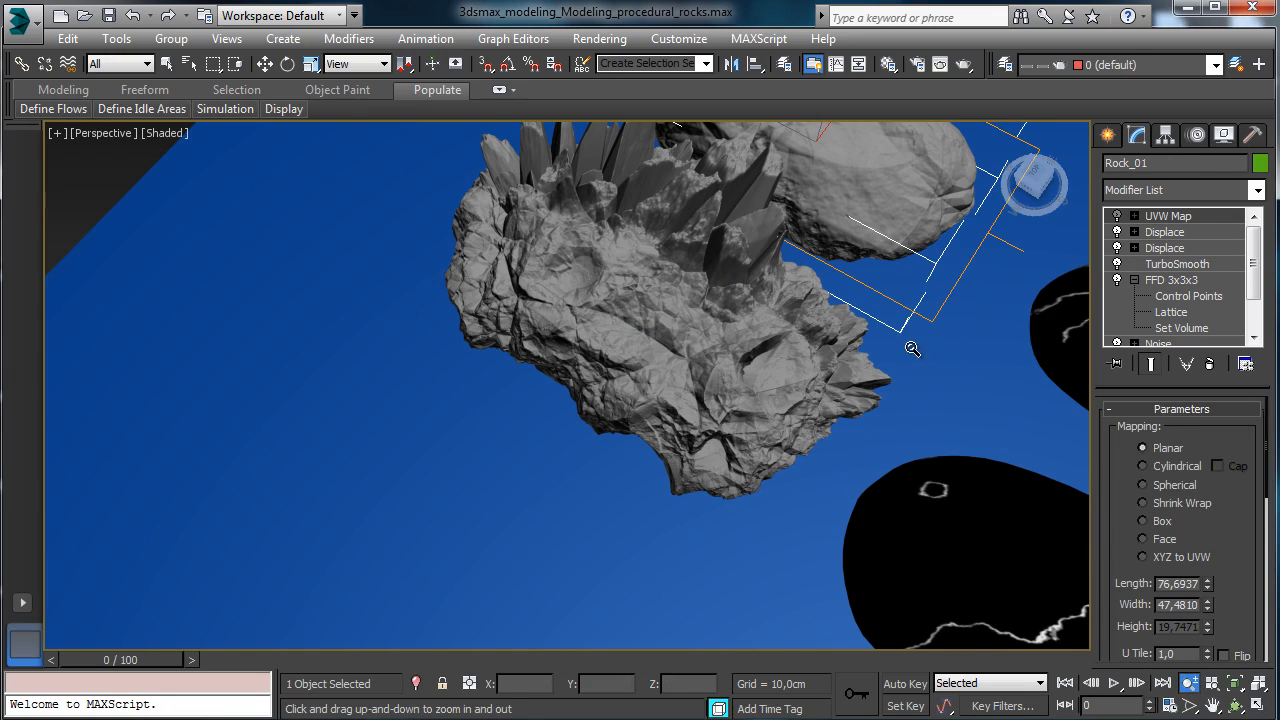
pyautogui.moveTo(912, 348); pyautogui.dragTo(887, 363)
pyautogui.click(265, 64)
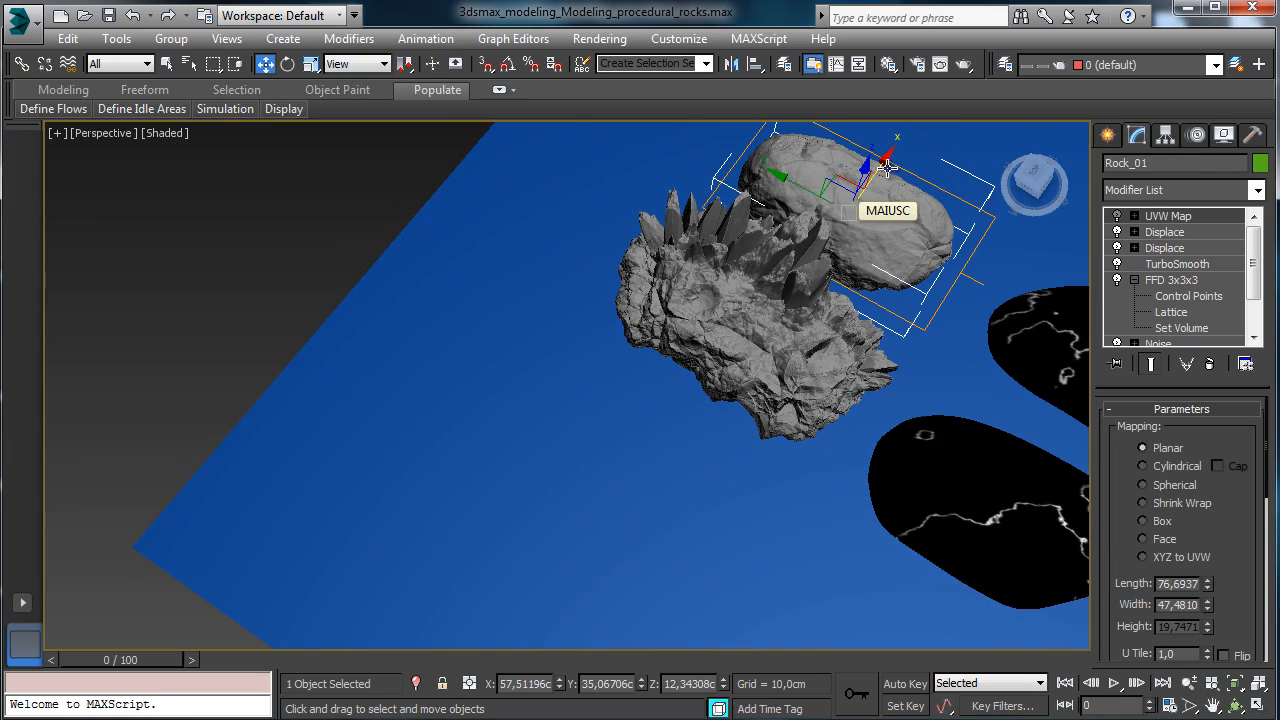
pyautogui.keyDown('shift'); pyautogui.moveTo(887, 167); pyautogui.dragTo(610, 396); pyautogui.keyUp('shift')
pyautogui.click(660, 454)
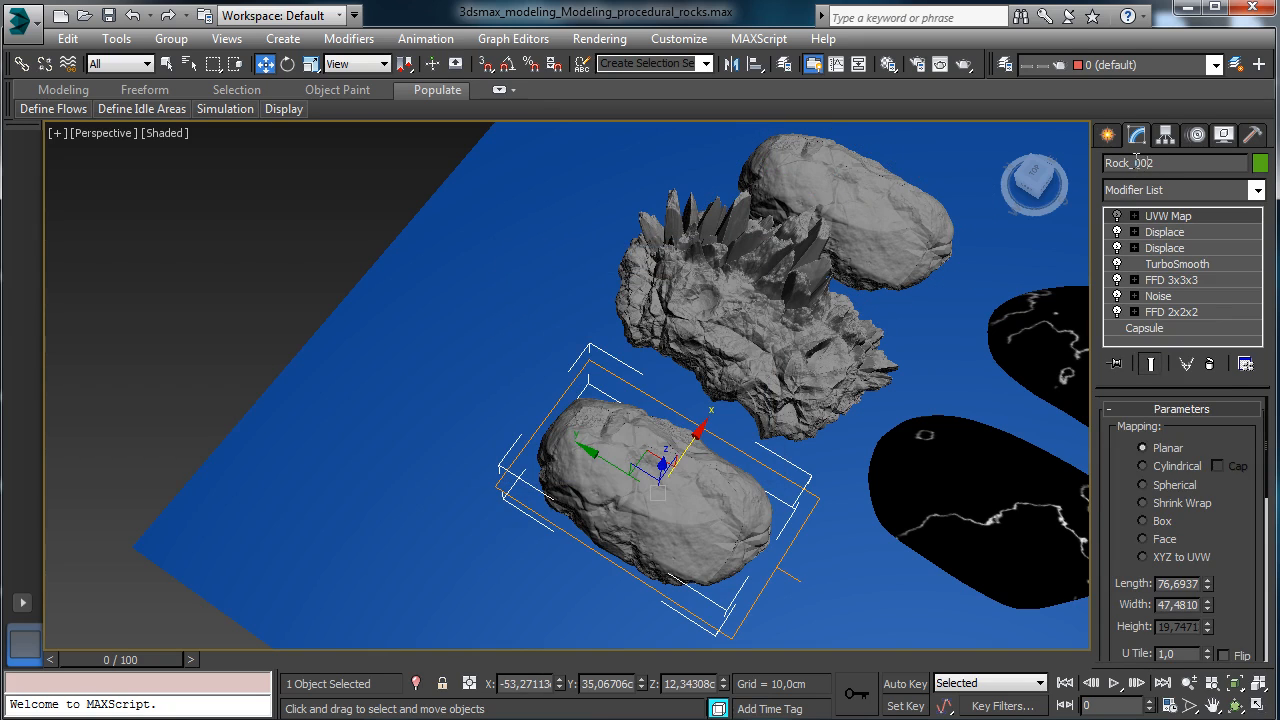
# - Rename the copied rock as Rock_Simple and isolate it in the viewport
pyautogui.moveTo(1134, 163); pyautogui.dragTo(1219, 163)
pyautogui.write('Simple')
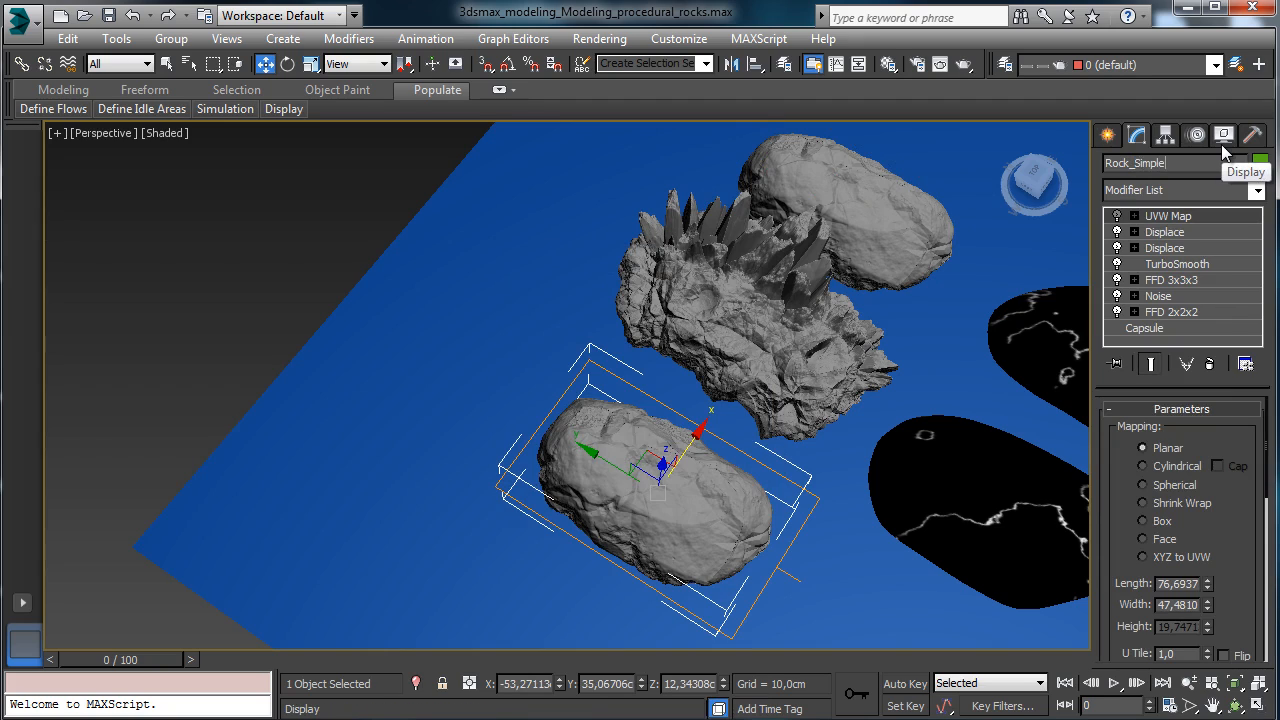
pyautogui.click(416, 683)
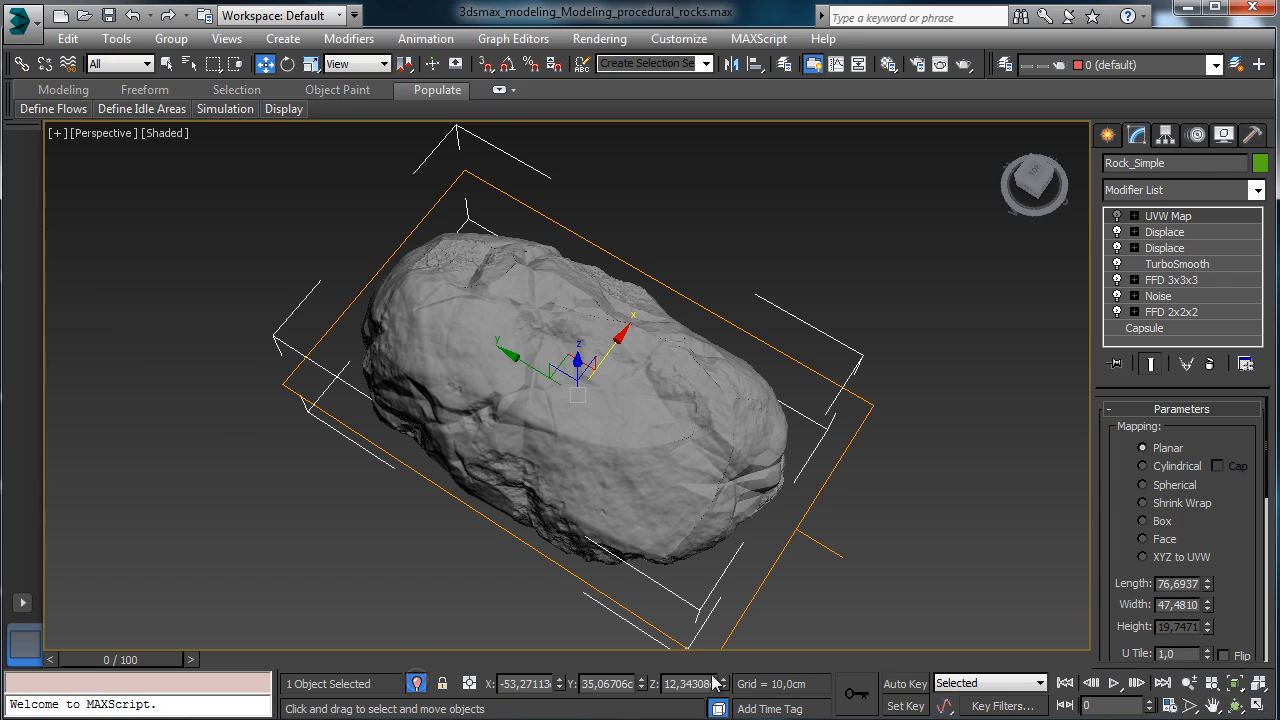
pyautogui.click(1236, 705)
pyautogui.moveTo(544, 430); pyautogui.dragTo(561, 365)
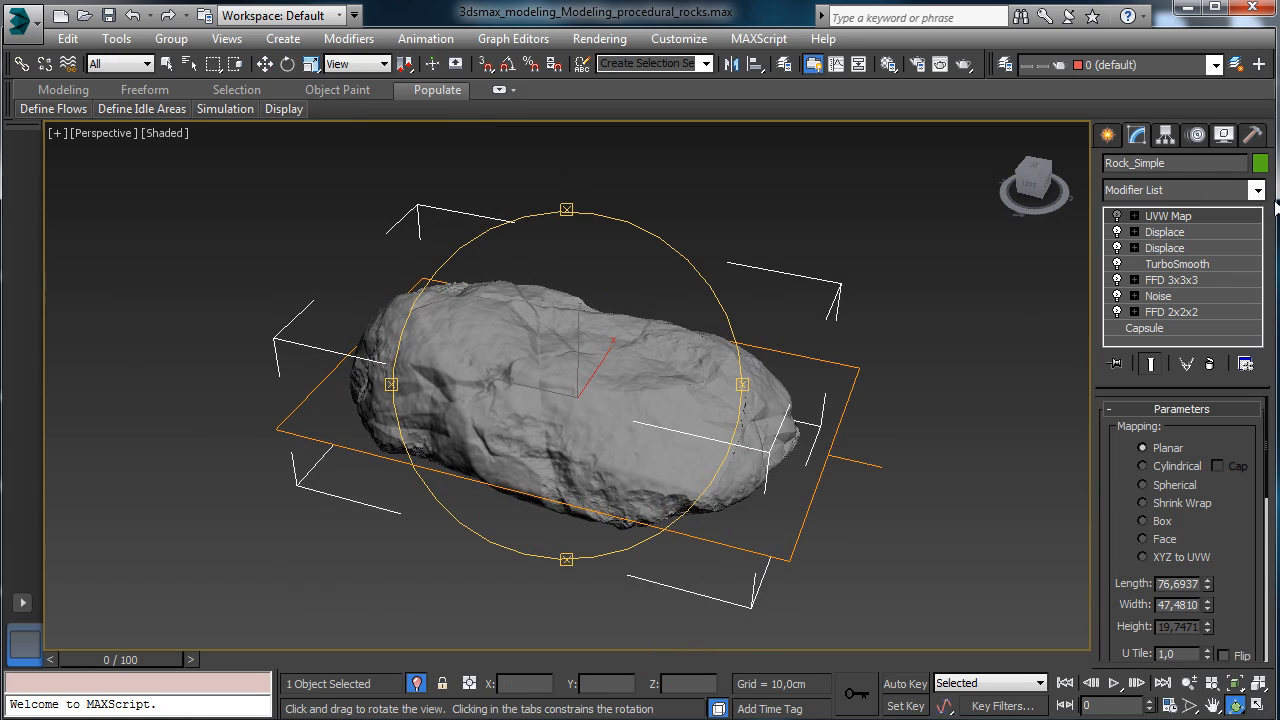
# - Delete both Displace modifiers from Rock_Simple and set its TurboSmooth iterations to 3
pyautogui.click(1190, 247)
pyautogui.click(1210, 364)
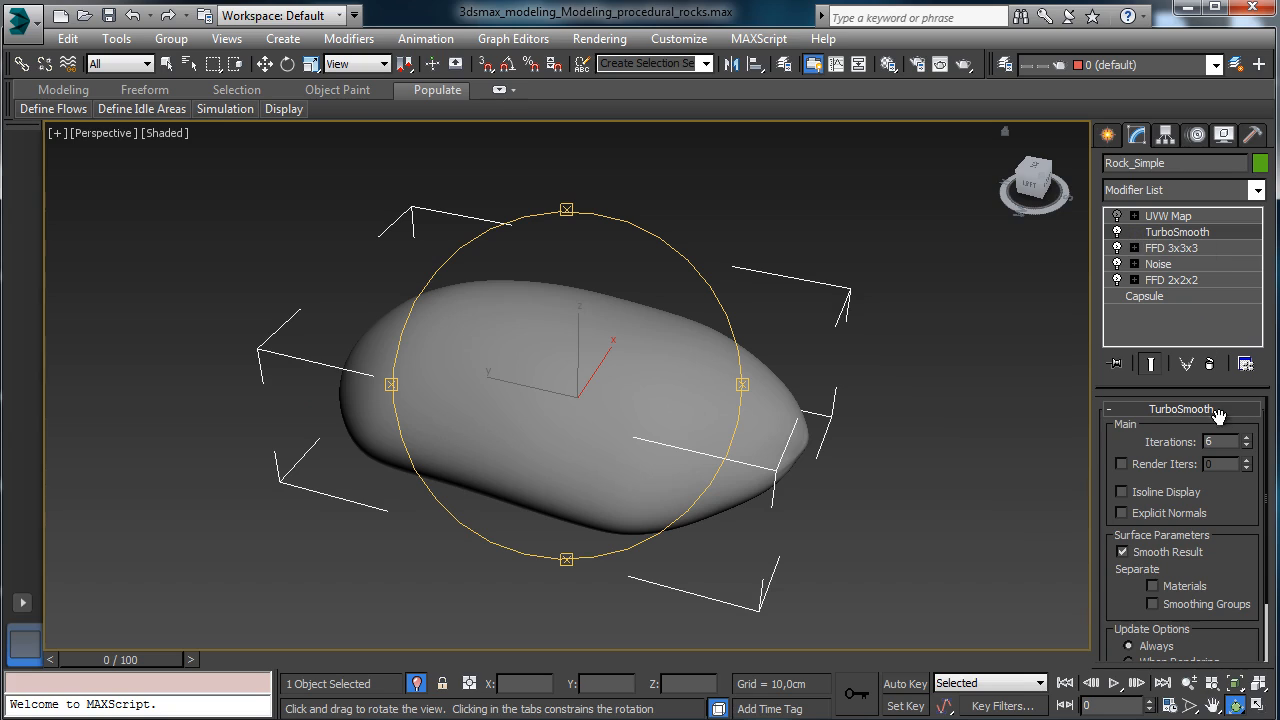
pyautogui.doubleClick(1215, 441)
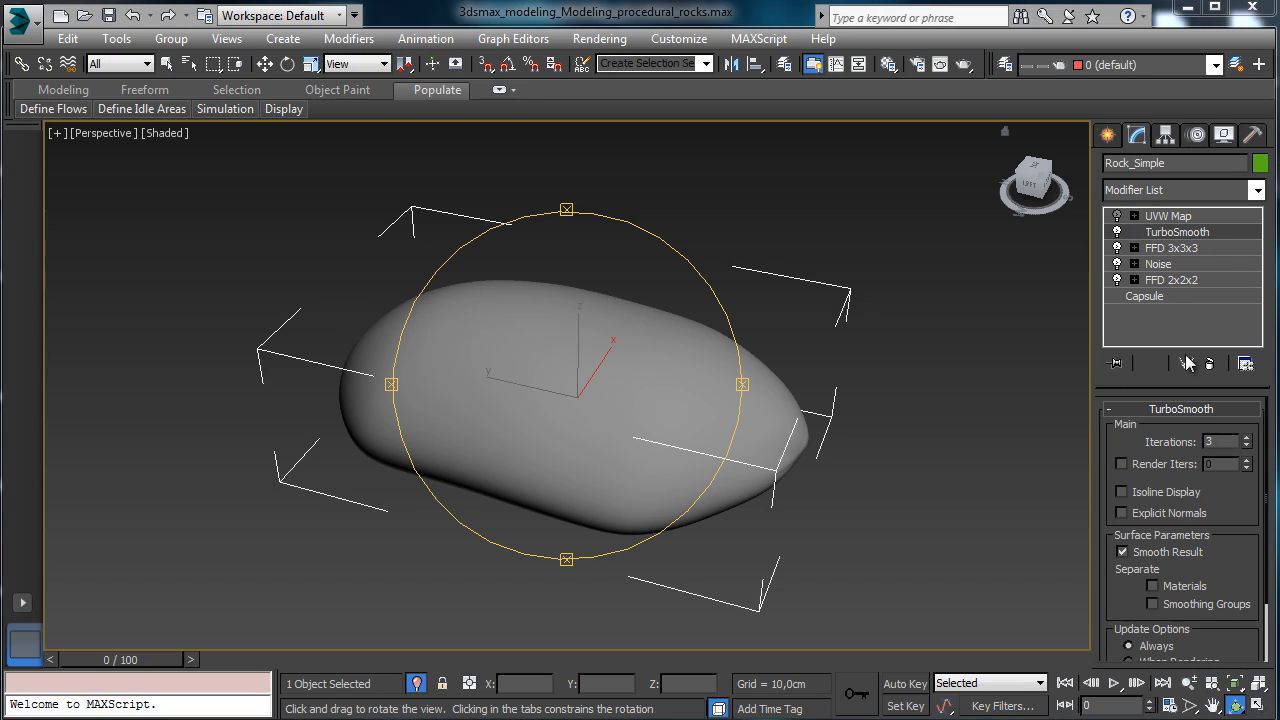
# - Turn off the FFD 3x3x3 modifier and raise the upper FFD 2x2x2 control points along Z to thicken the rock
pyautogui.click(1117, 248)
pyautogui.moveTo(631, 418); pyautogui.dragTo(652, 362)
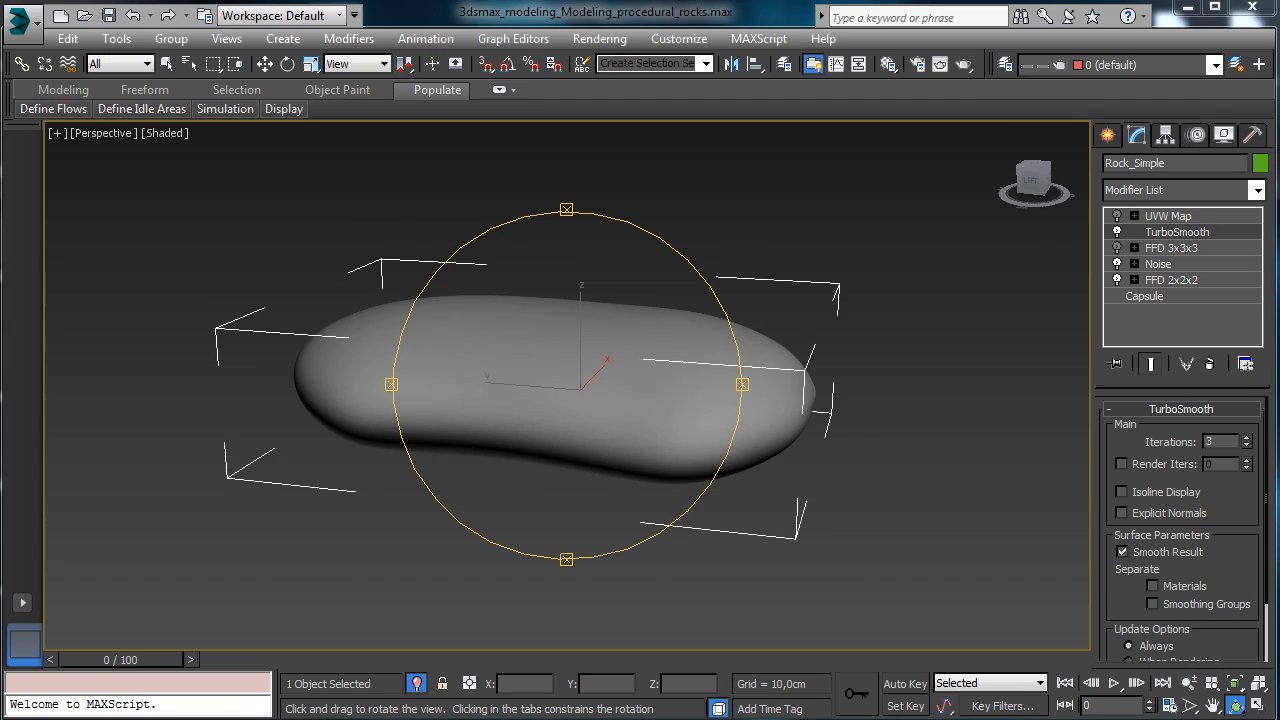
pyautogui.moveTo(606, 371); pyautogui.dragTo(600, 363)
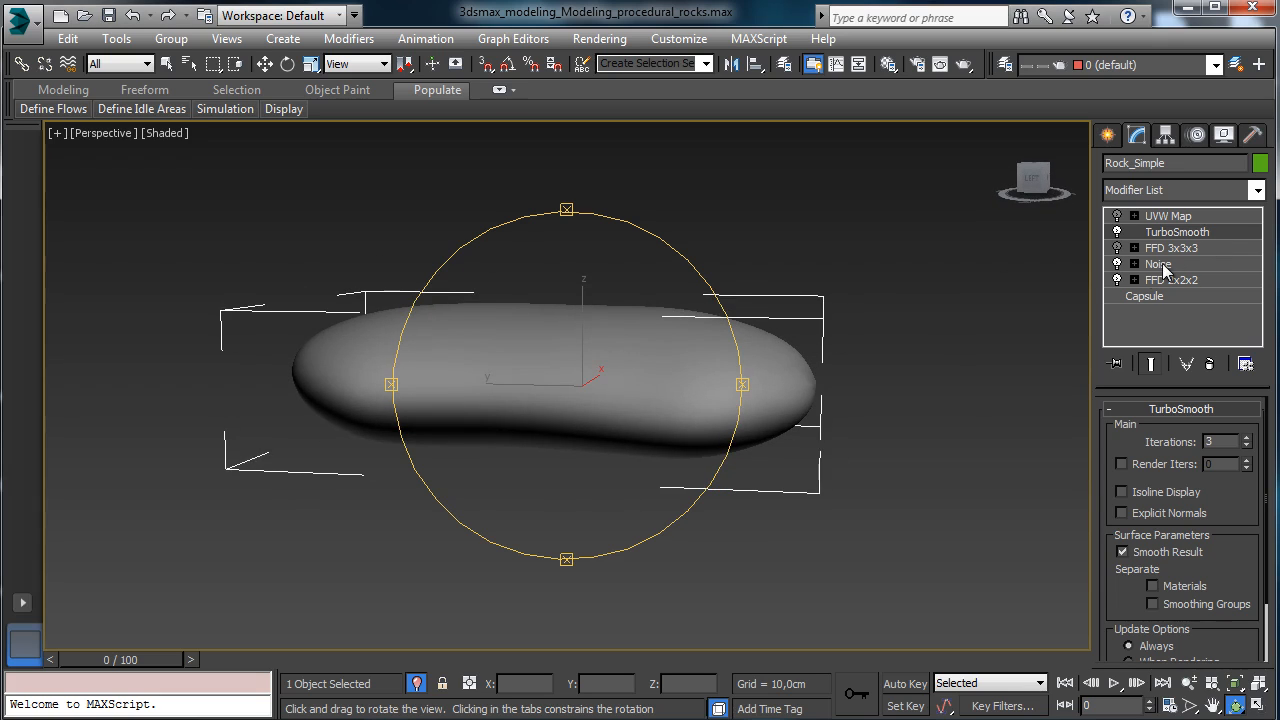
pyautogui.click(1134, 280)
pyautogui.click(1188, 296)
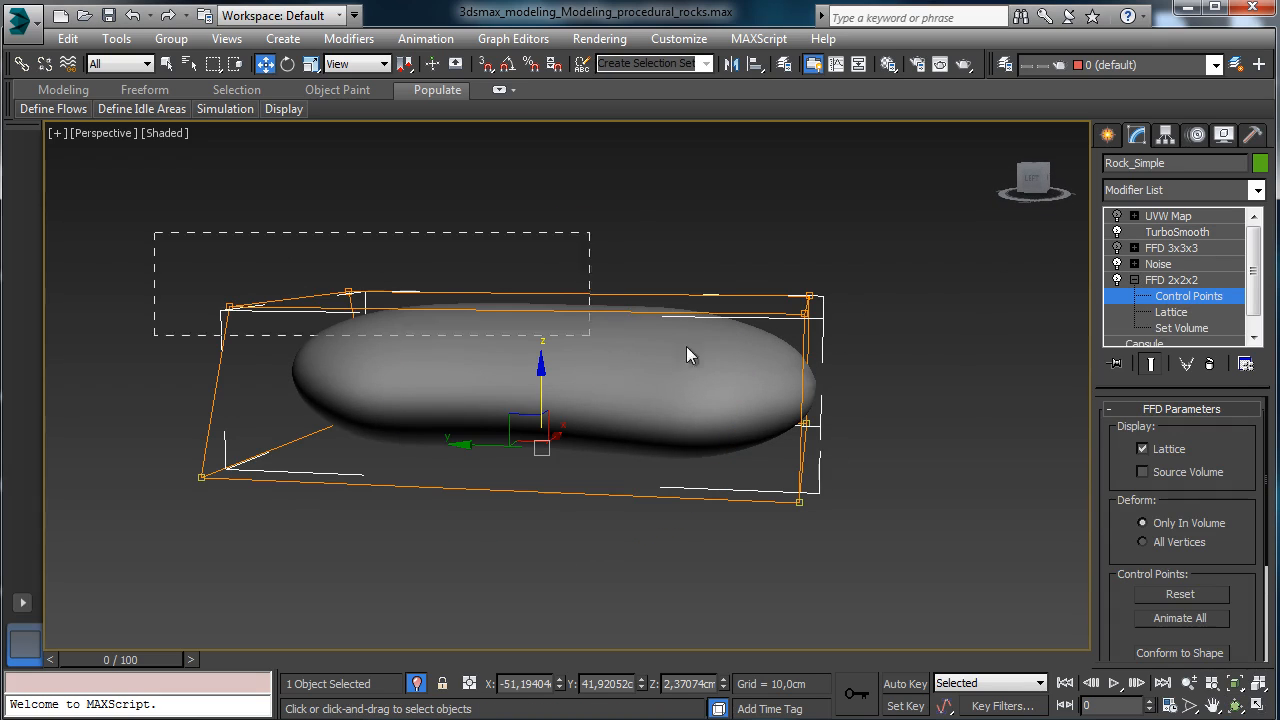
pyautogui.moveTo(686, 346); pyautogui.dragTo(932, 340)
pyautogui.moveTo(539, 239); pyautogui.dragTo(543, 190)
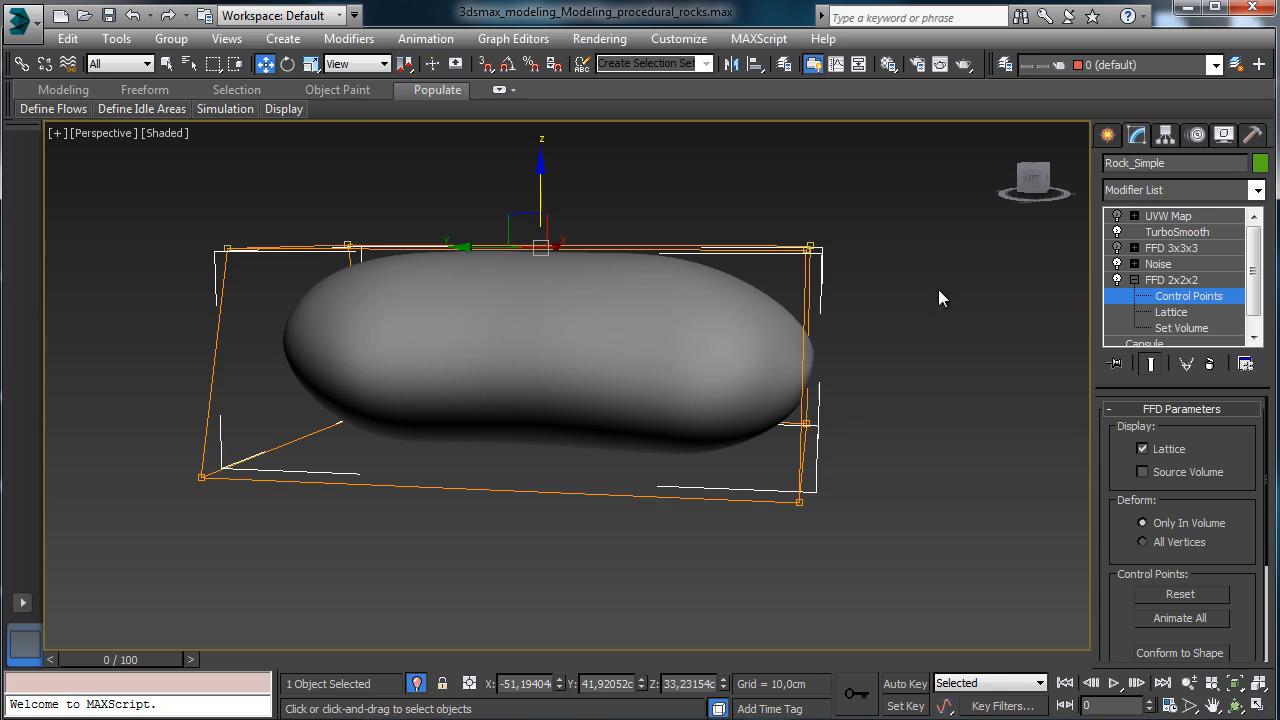
# - Lower a single upper corner control point of the FFD 2x2x2 lattice along Z to slope that end of the rock
pyautogui.click(1236, 705)
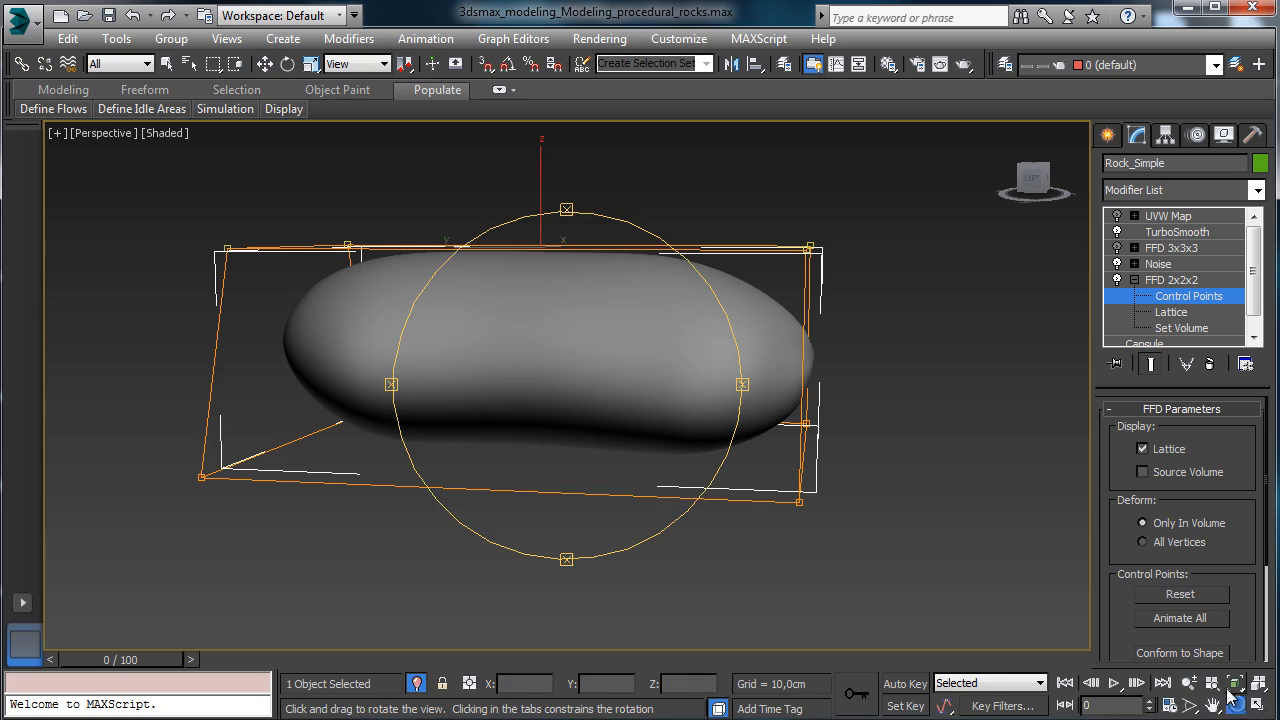
pyautogui.moveTo(671, 391); pyautogui.dragTo(575, 408)
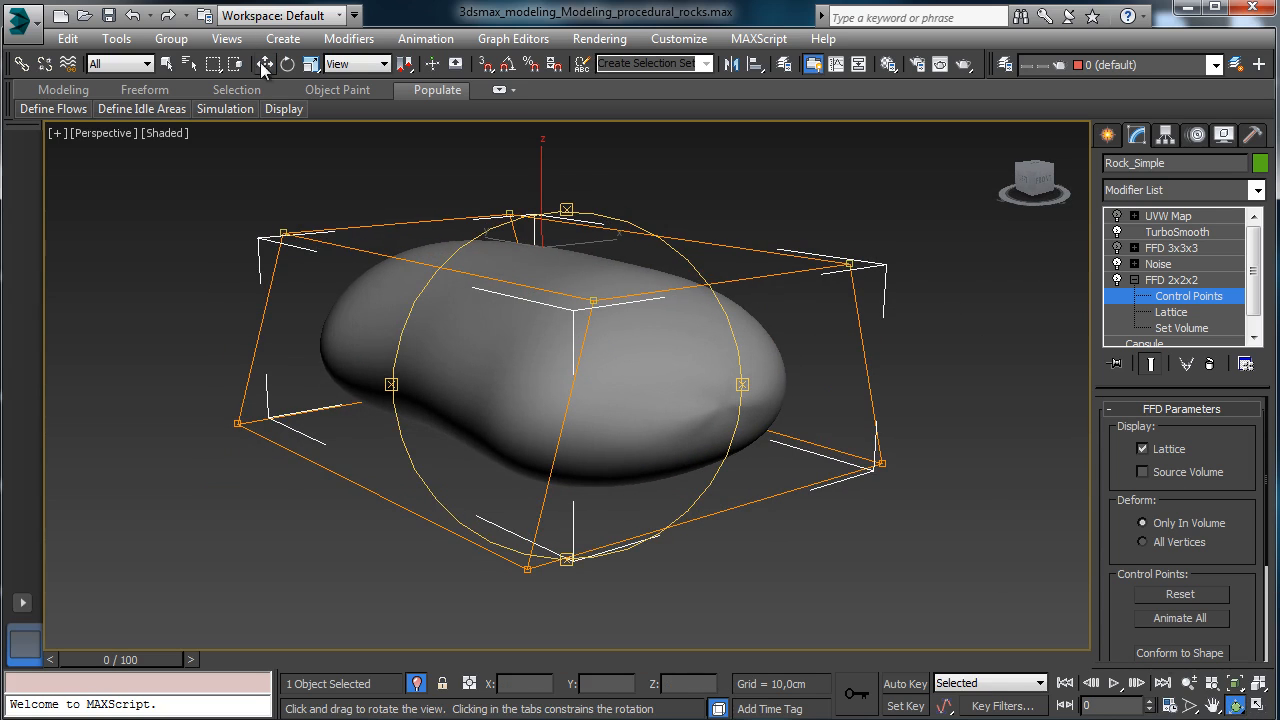
pyautogui.click(265, 64)
pyautogui.click(850, 265)
pyautogui.moveTo(859, 206); pyautogui.dragTo(857, 273)
pyautogui.click(1134, 280)
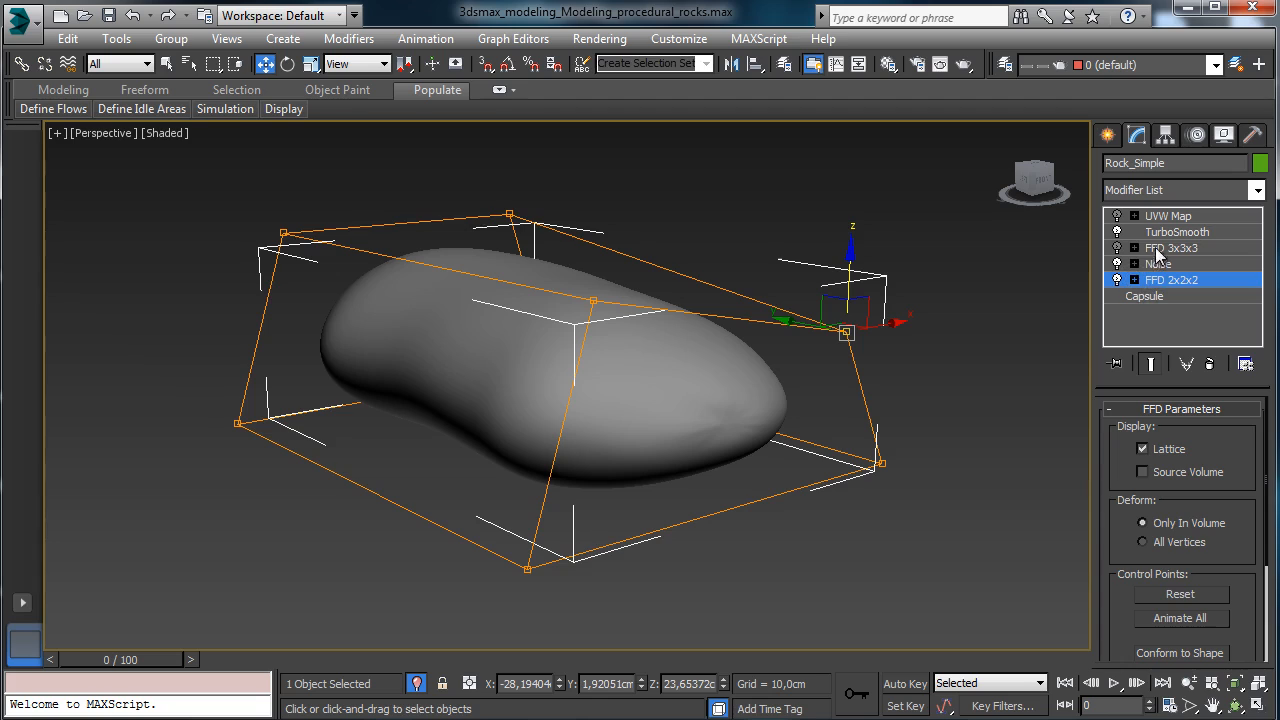
# - Turn the FFD 3x3x3 modifier back on and move its control points at both long ends inward along Y to shorten the rock
pyautogui.click(1160, 248)
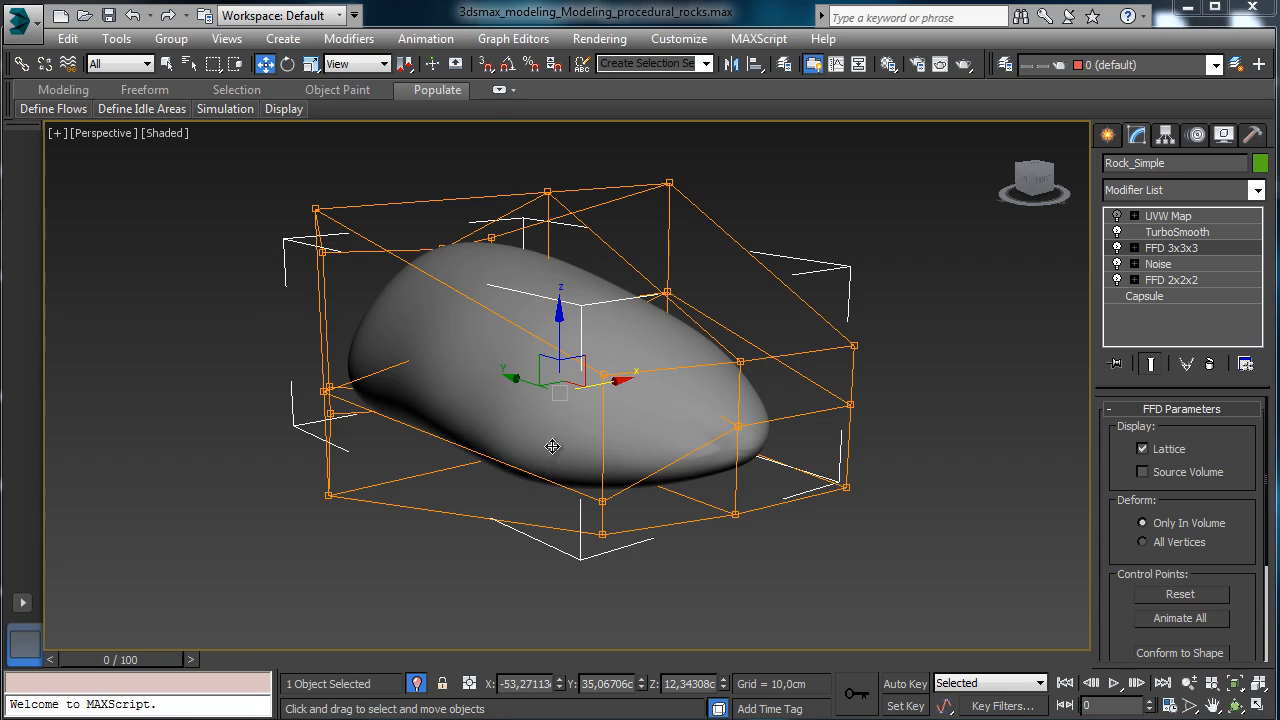
pyautogui.hotkey('ctrl', 'z')
pyautogui.hotkey('ctrl', 'y')
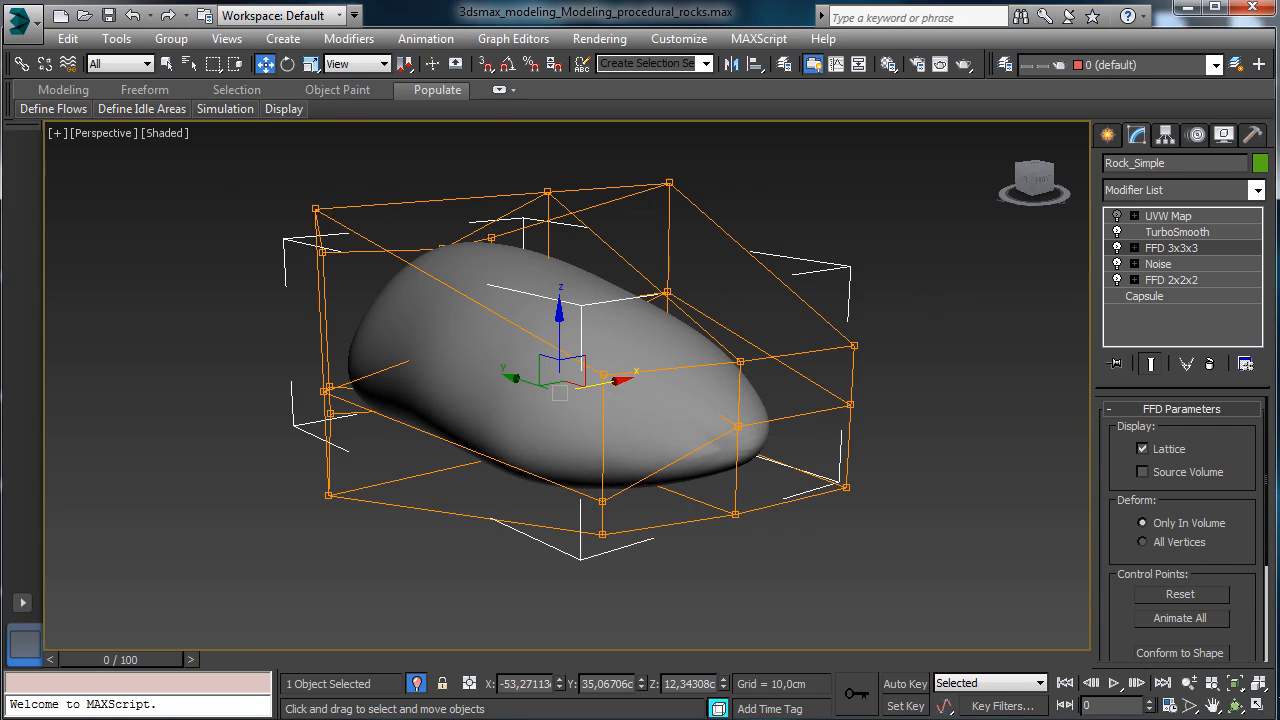
pyautogui.click(1235, 705)
pyautogui.moveTo(508, 423); pyautogui.dragTo(606, 399)
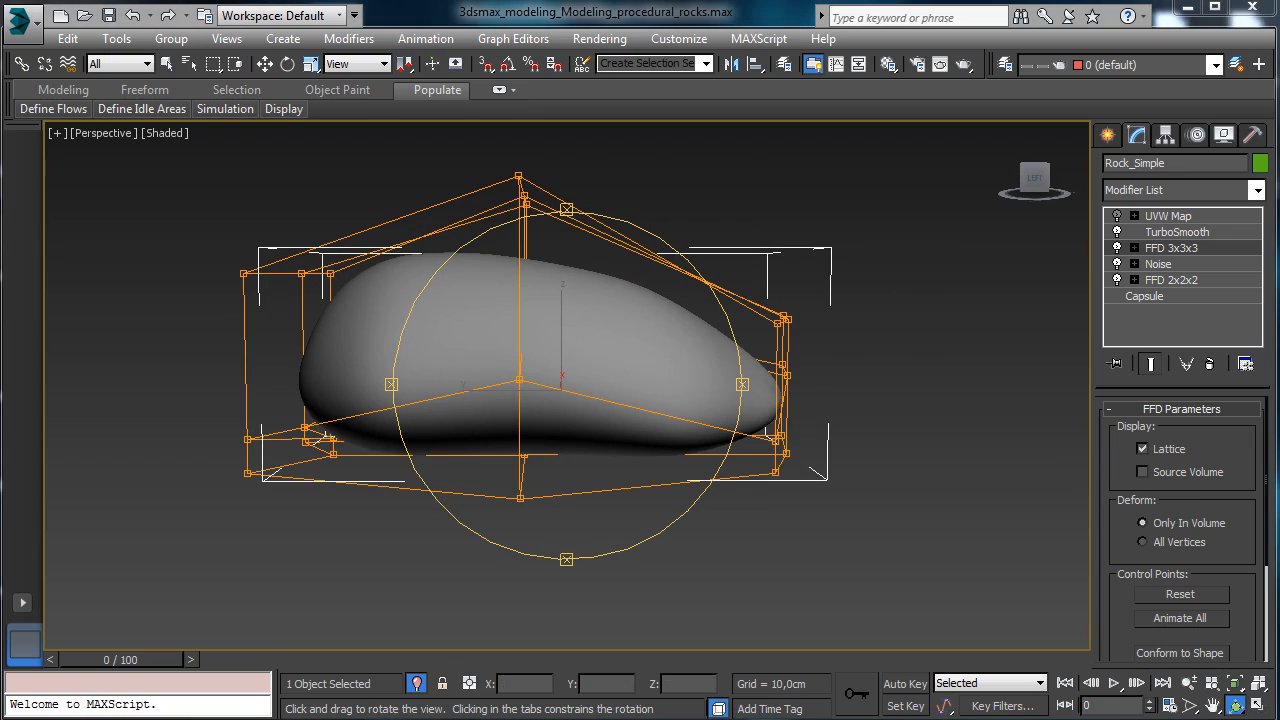
pyautogui.click(1134, 247)
pyautogui.click(1188, 264)
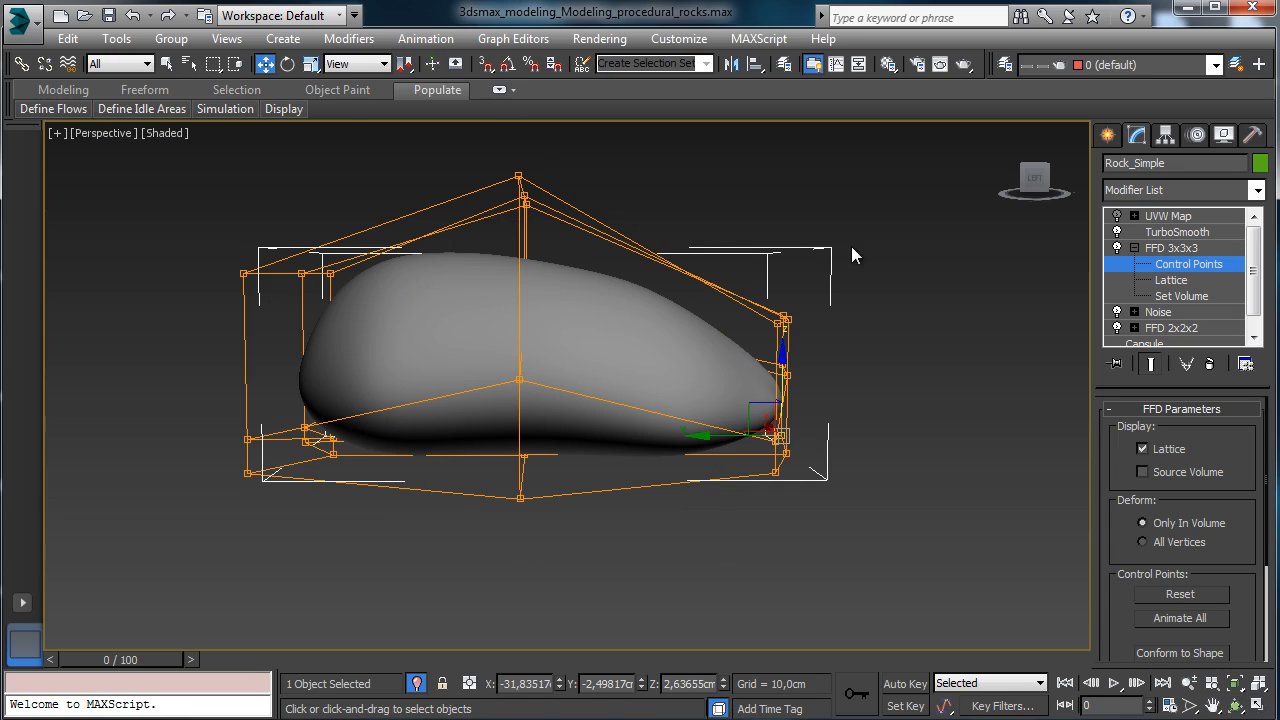
pyautogui.moveTo(851, 247); pyautogui.dragTo(706, 437)
pyautogui.moveTo(712, 388); pyautogui.dragTo(600, 402)
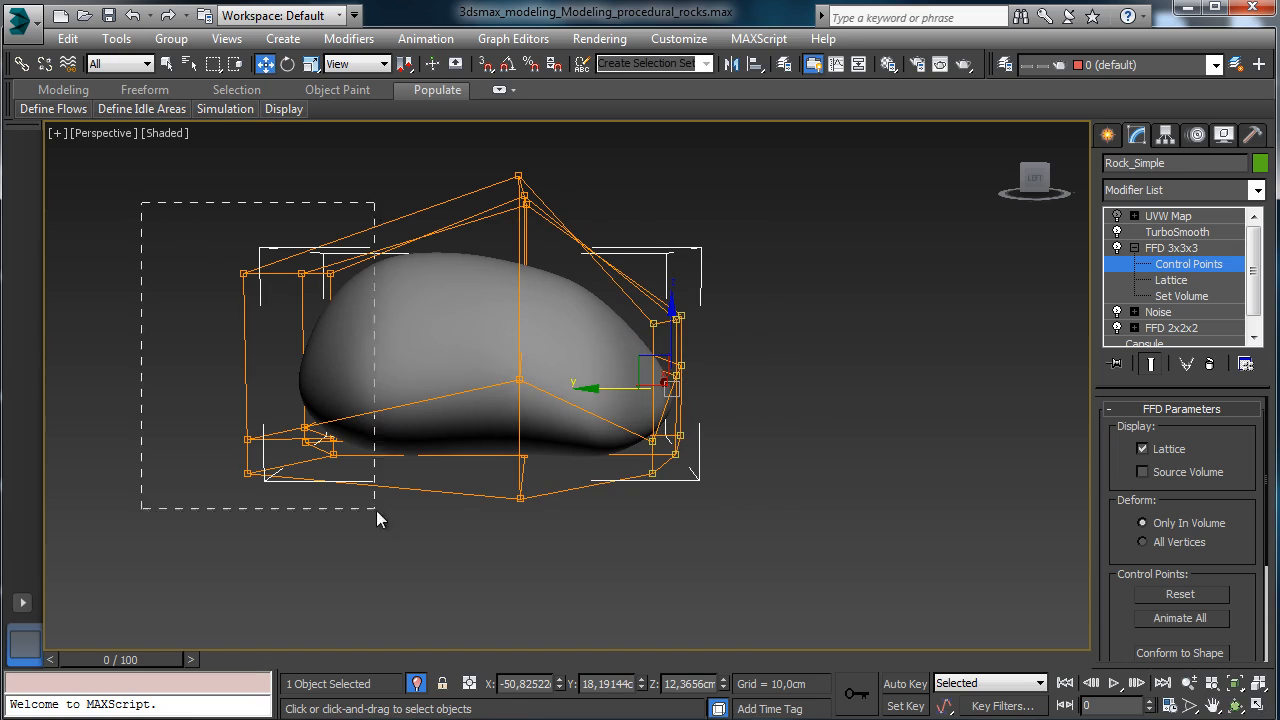
pyautogui.moveTo(378, 518); pyautogui.dragTo(378, 518)
pyautogui.moveTo(230, 389); pyautogui.dragTo(307, 392)
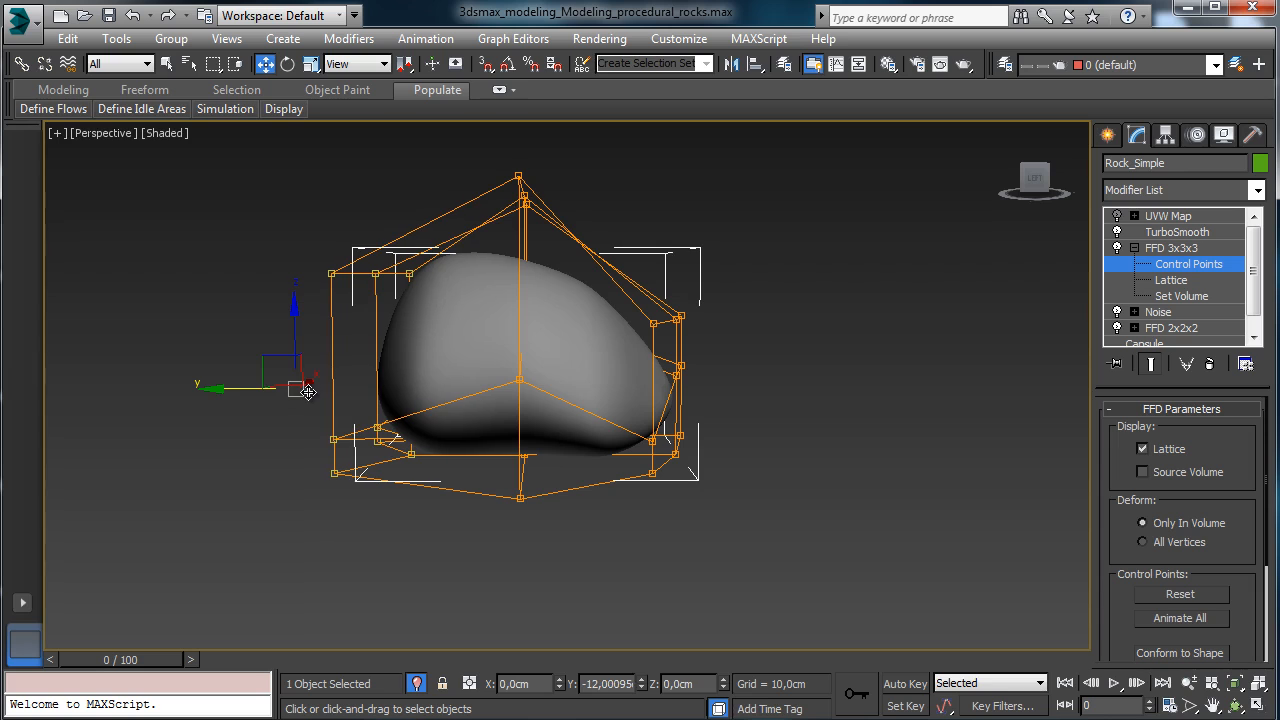
# - Viewed from above, move the FFD 3x3x3 middle control points at the negative Y end outward and the adjacent positive X corner points inward
pyautogui.click(1237, 705)
pyautogui.moveTo(606, 396); pyautogui.dragTo(718, 512)
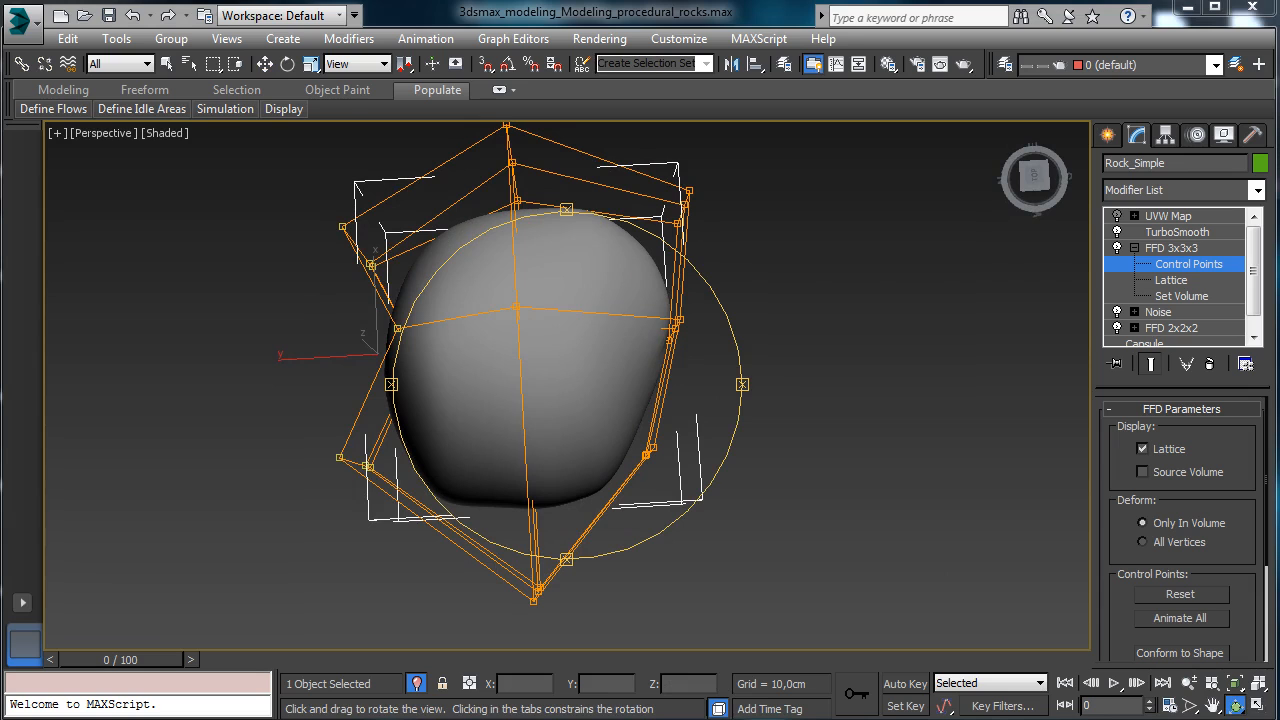
pyautogui.moveTo(563, 320)
pyautogui.mouseDown()
pyautogui.moveTo(543, 346)
pyautogui.moveTo(557, 334)
pyautogui.mouseUp()
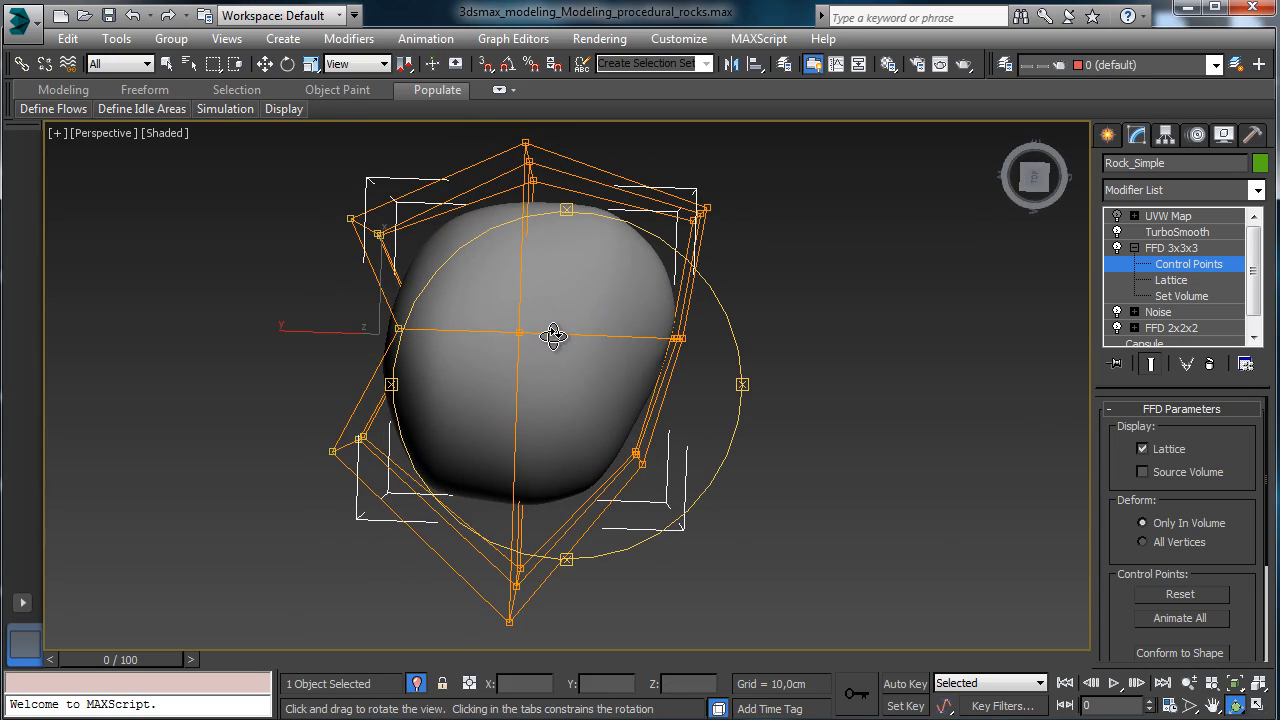
pyautogui.click(288, 64)
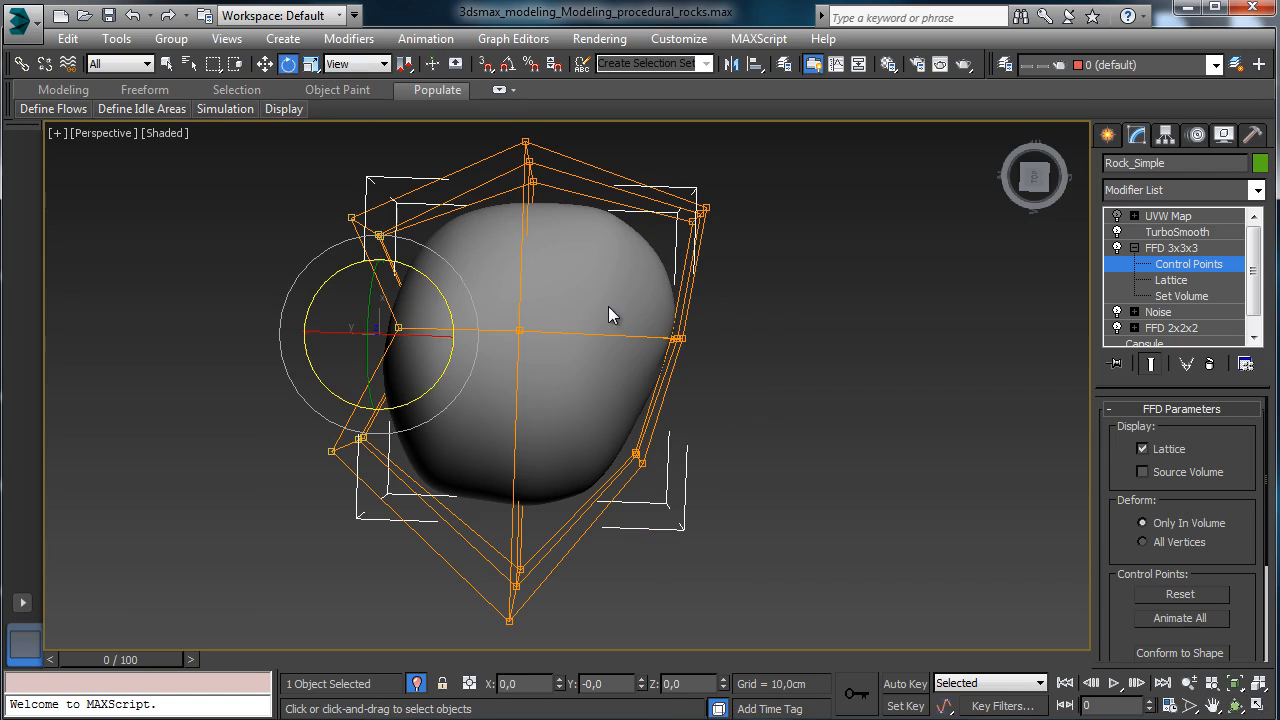
pyautogui.click(678, 338)
pyautogui.click(265, 64)
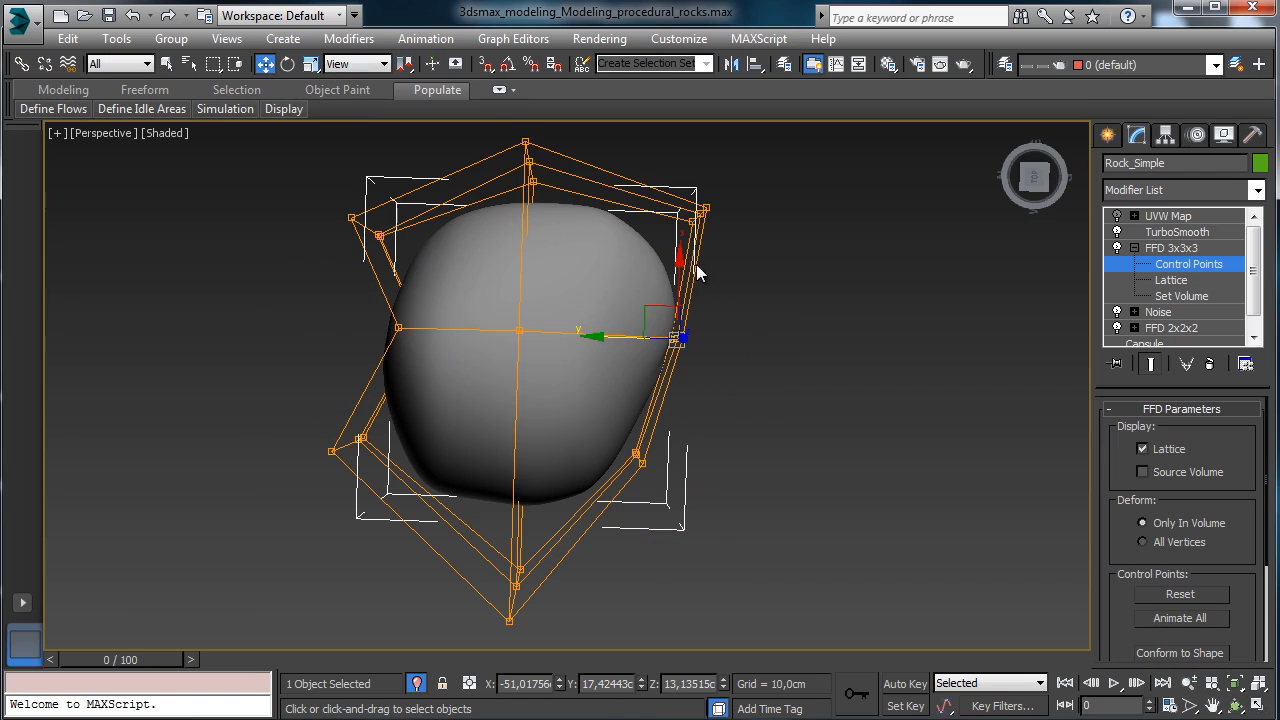
pyautogui.moveTo(664, 326); pyautogui.dragTo(736, 244)
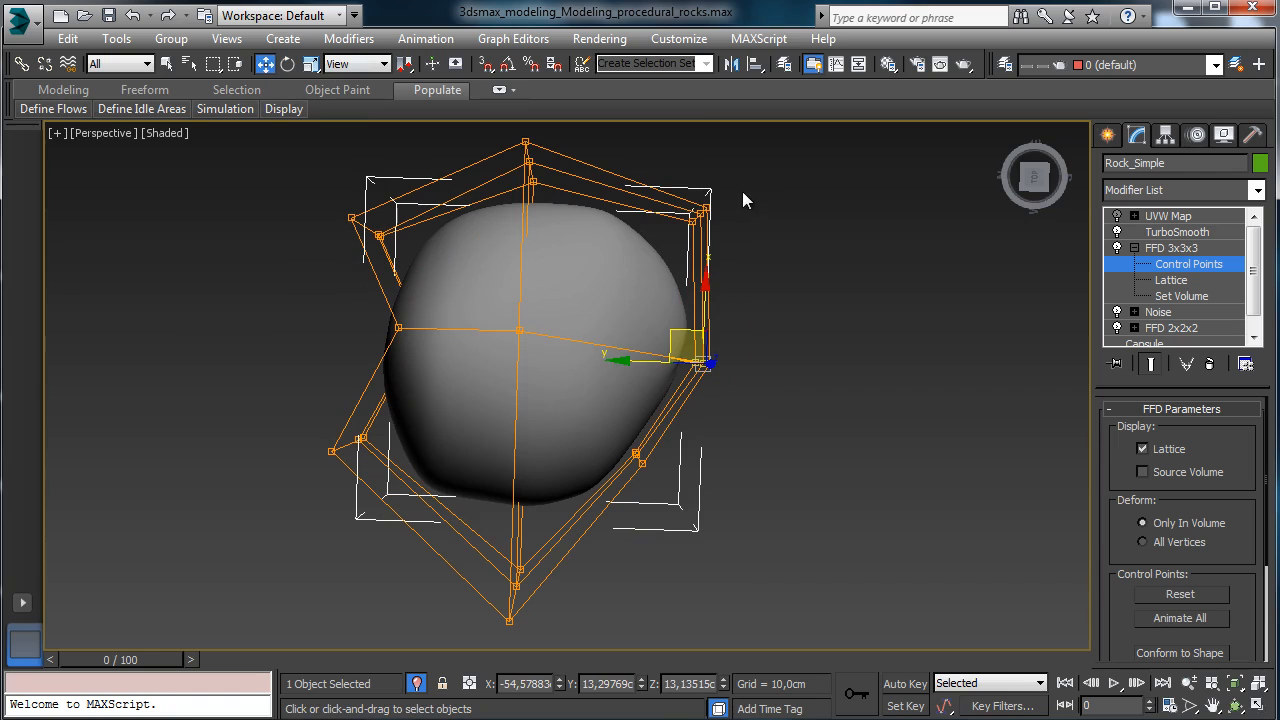
pyautogui.moveTo(742, 192); pyautogui.dragTo(680, 236)
pyautogui.moveTo(678, 184); pyautogui.dragTo(649, 225)
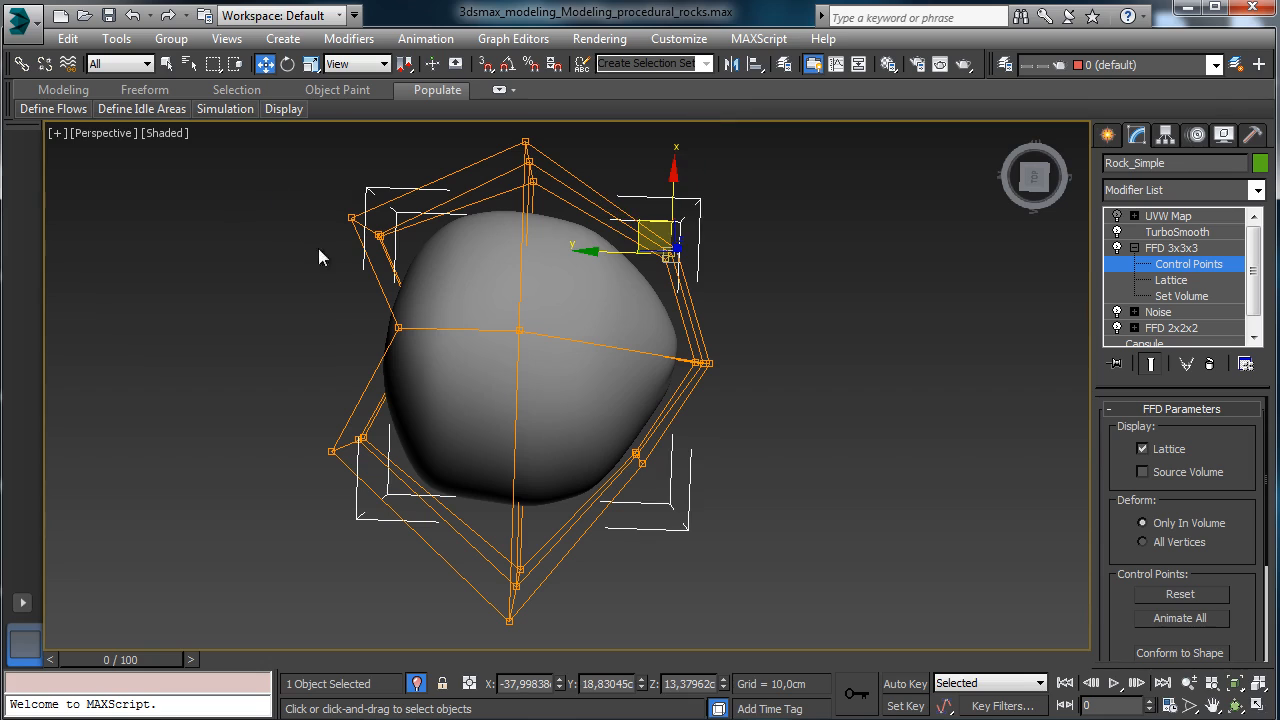
# - Move the FFD 3x3x3 middle control points outward at the positive Y end and inward at the negative X side and negative Y end
pyautogui.moveTo(453, 385); pyautogui.dragTo(471, 354)
pyautogui.moveTo(357, 334); pyautogui.dragTo(286, 331)
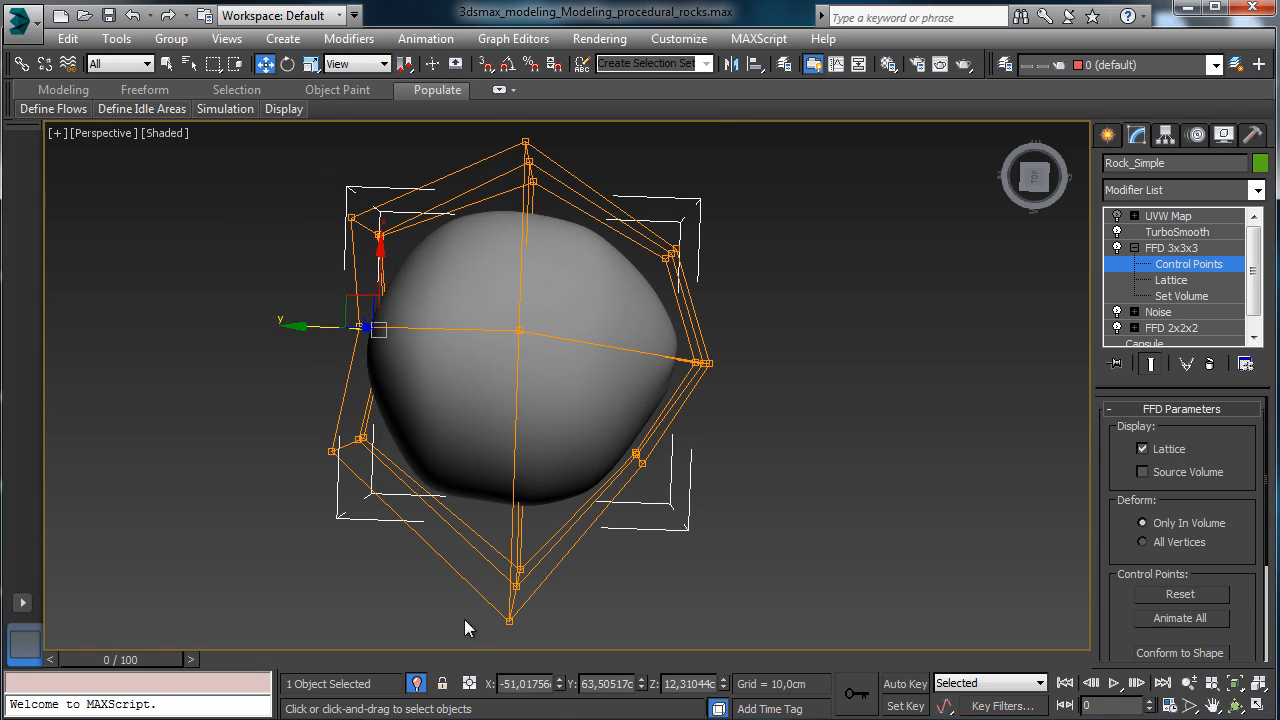
pyautogui.moveTo(584, 567); pyautogui.dragTo(584, 567)
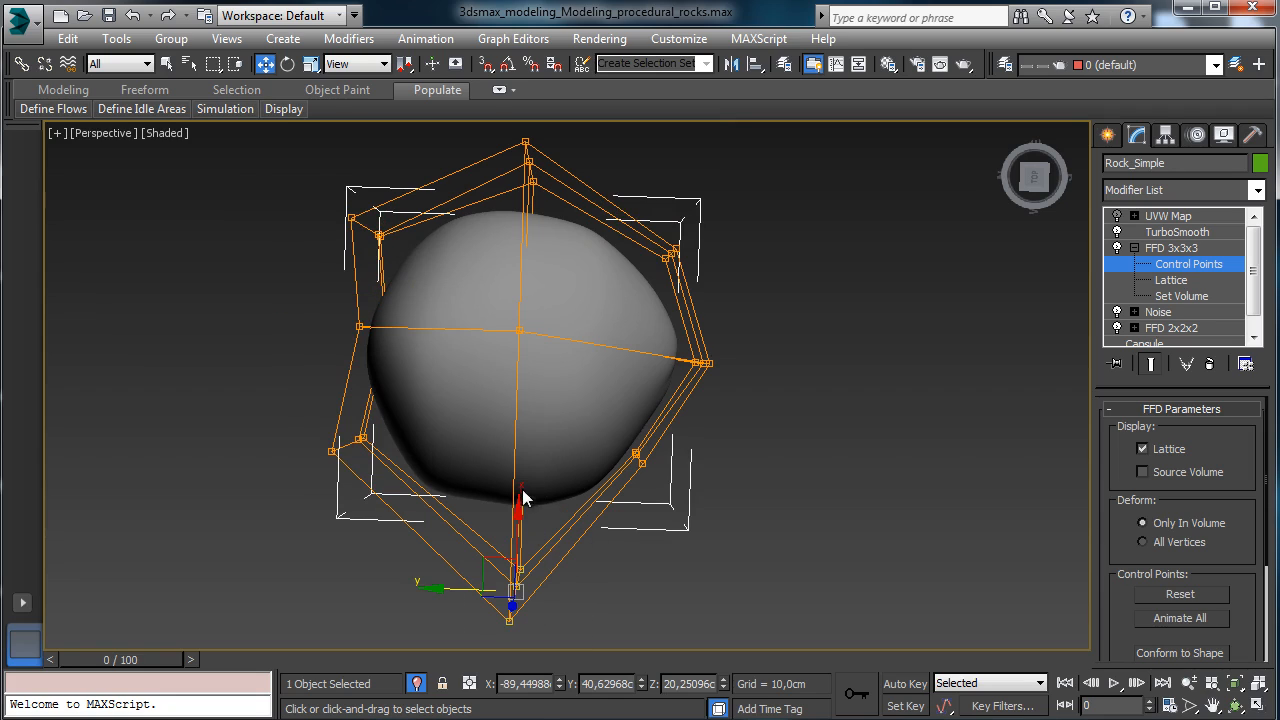
pyautogui.moveTo(517, 519); pyautogui.dragTo(517, 464)
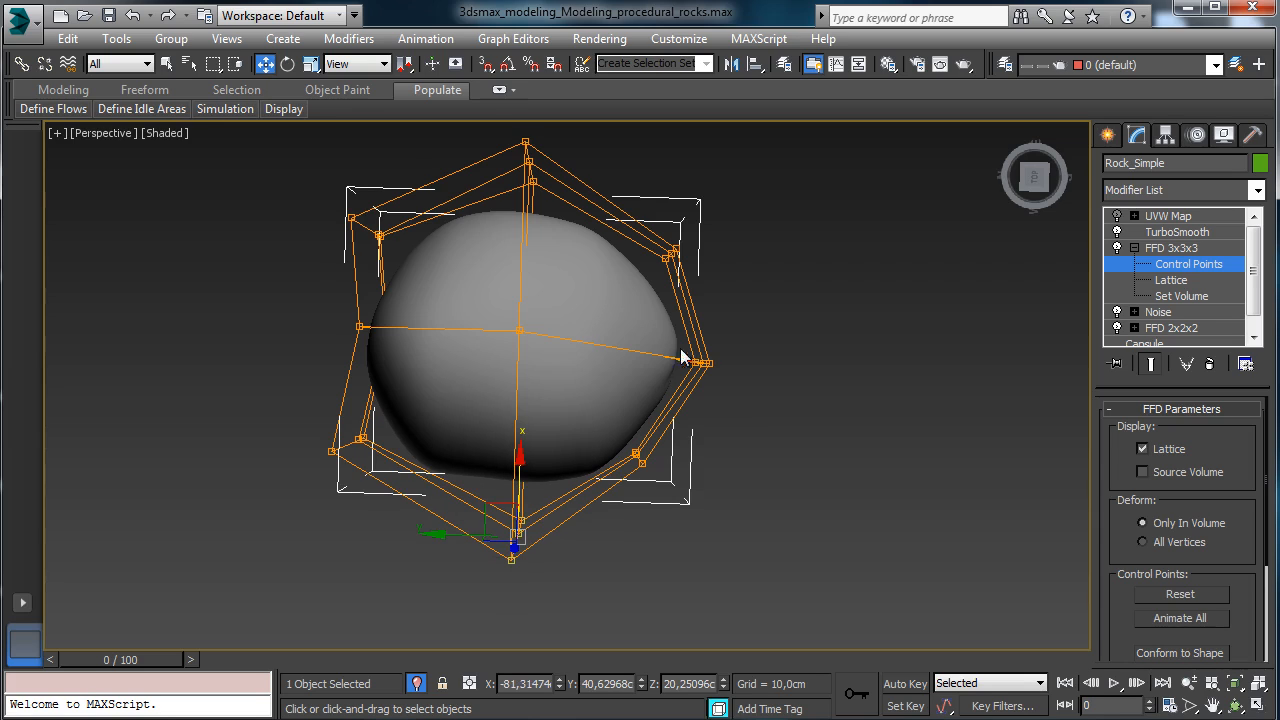
pyautogui.moveTo(755, 402); pyautogui.dragTo(755, 402)
pyautogui.moveTo(677, 331); pyautogui.dragTo(640, 319)
# - Move the upper middle control point at the FFD 3x3x3 lattice's positive Y end inward along Y
pyautogui.click(1234, 706)
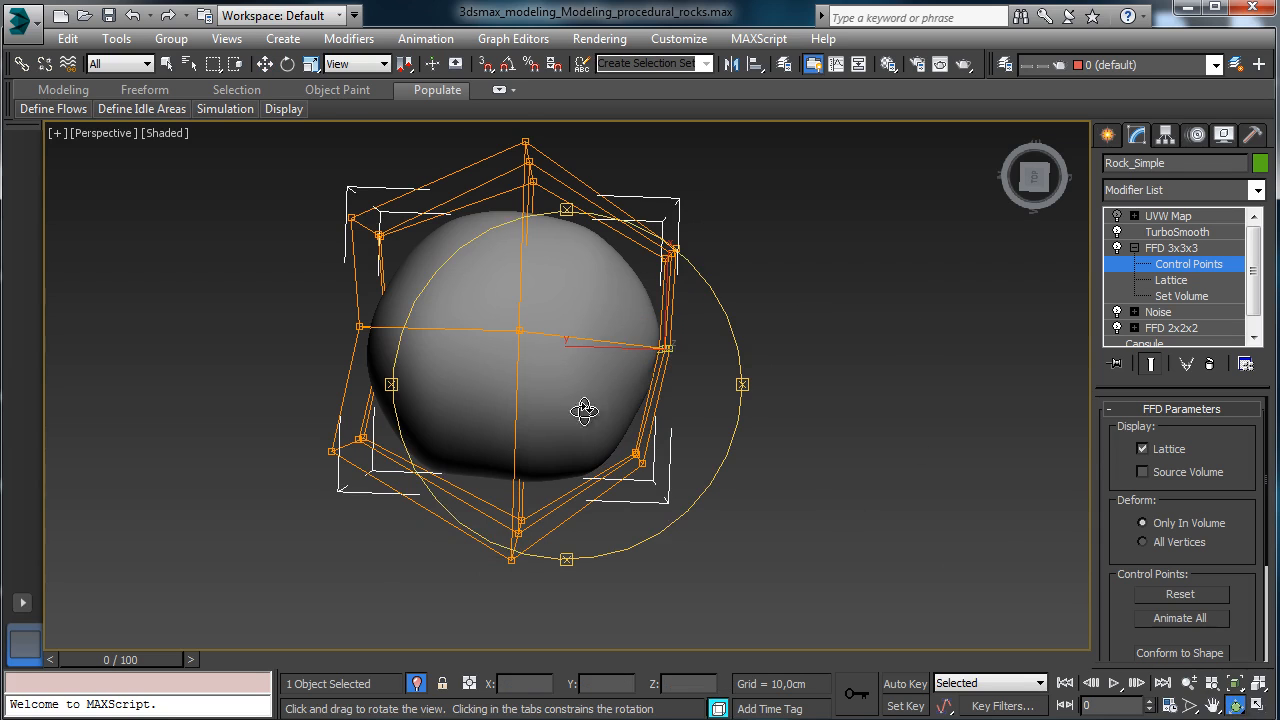
pyautogui.moveTo(586, 409); pyautogui.dragTo(676, 232)
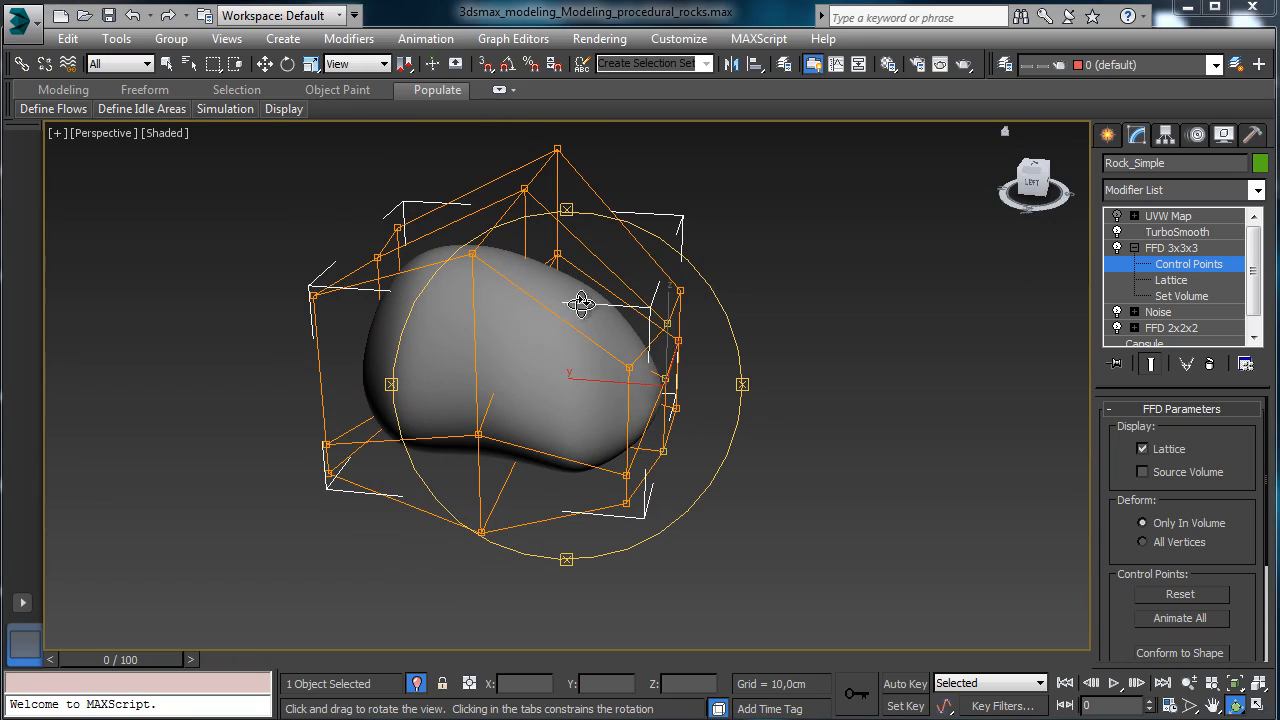
pyautogui.moveTo(580, 300)
pyautogui.mouseDown()
pyautogui.moveTo(571, 286)
pyautogui.moveTo(560, 374)
pyautogui.moveTo(580, 311)
pyautogui.mouseUp()
pyautogui.press('w')
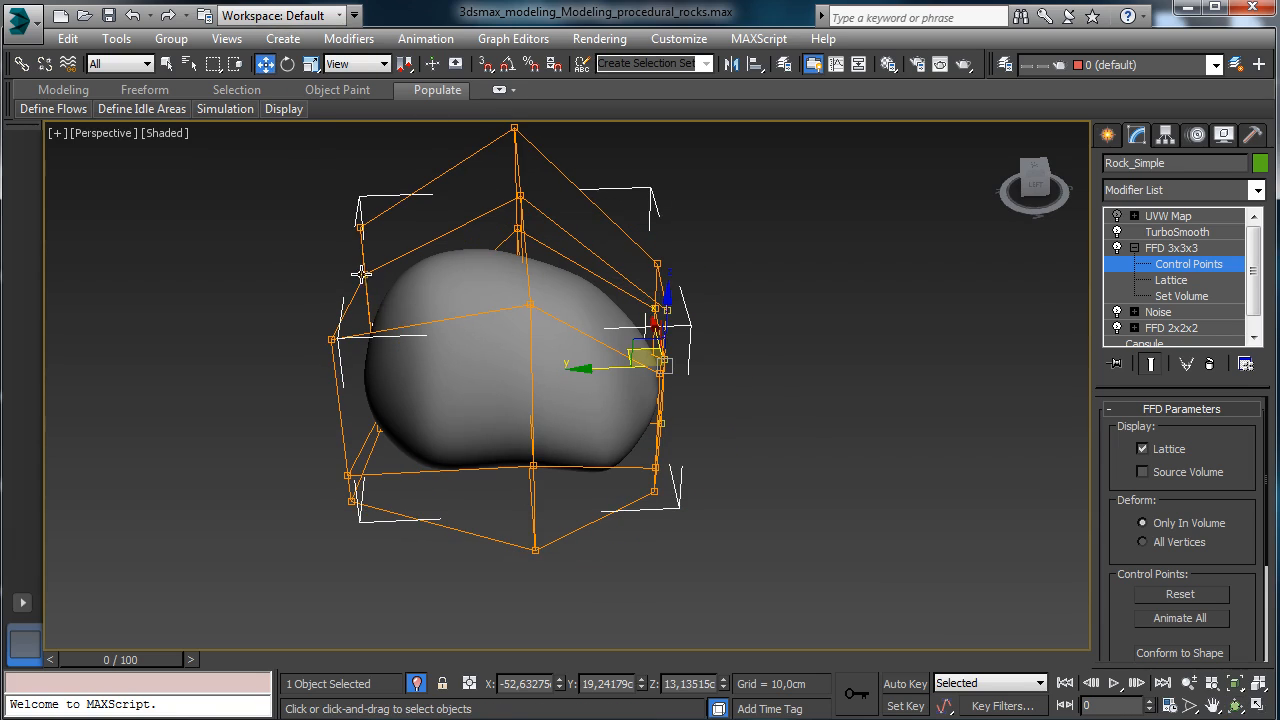
pyautogui.click(362, 273)
pyautogui.moveTo(296, 280); pyautogui.dragTo(400, 278)
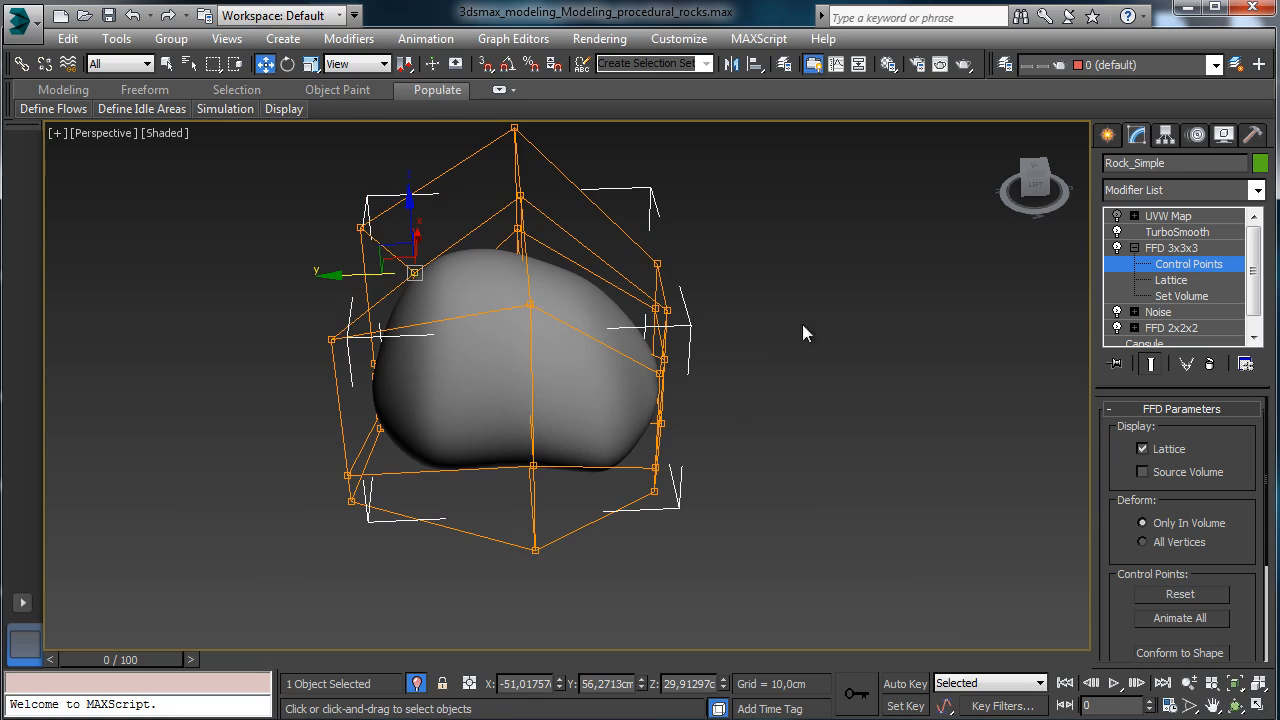
# - Lower the two upper middle control points on the positive and negative X sides of the FFD 3x3x3 lattice along Z
pyautogui.click(525, 307)
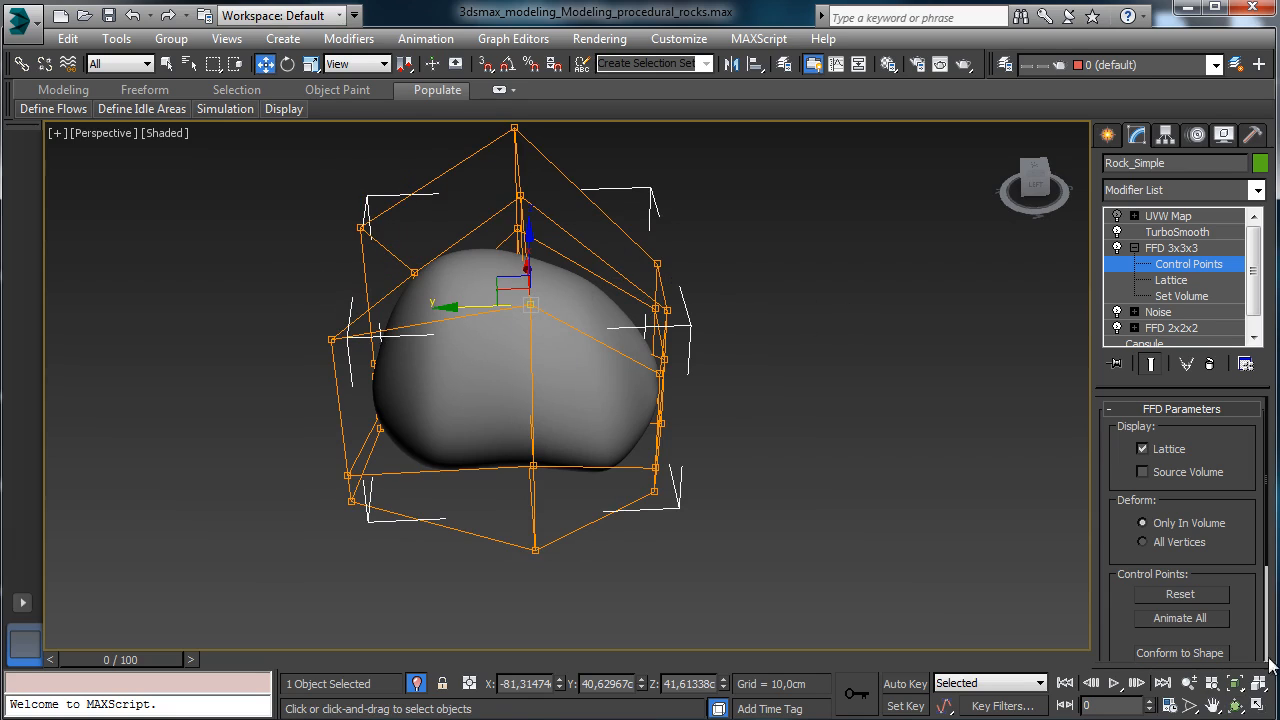
pyautogui.click(1236, 706)
pyautogui.moveTo(506, 385); pyautogui.dragTo(406, 345)
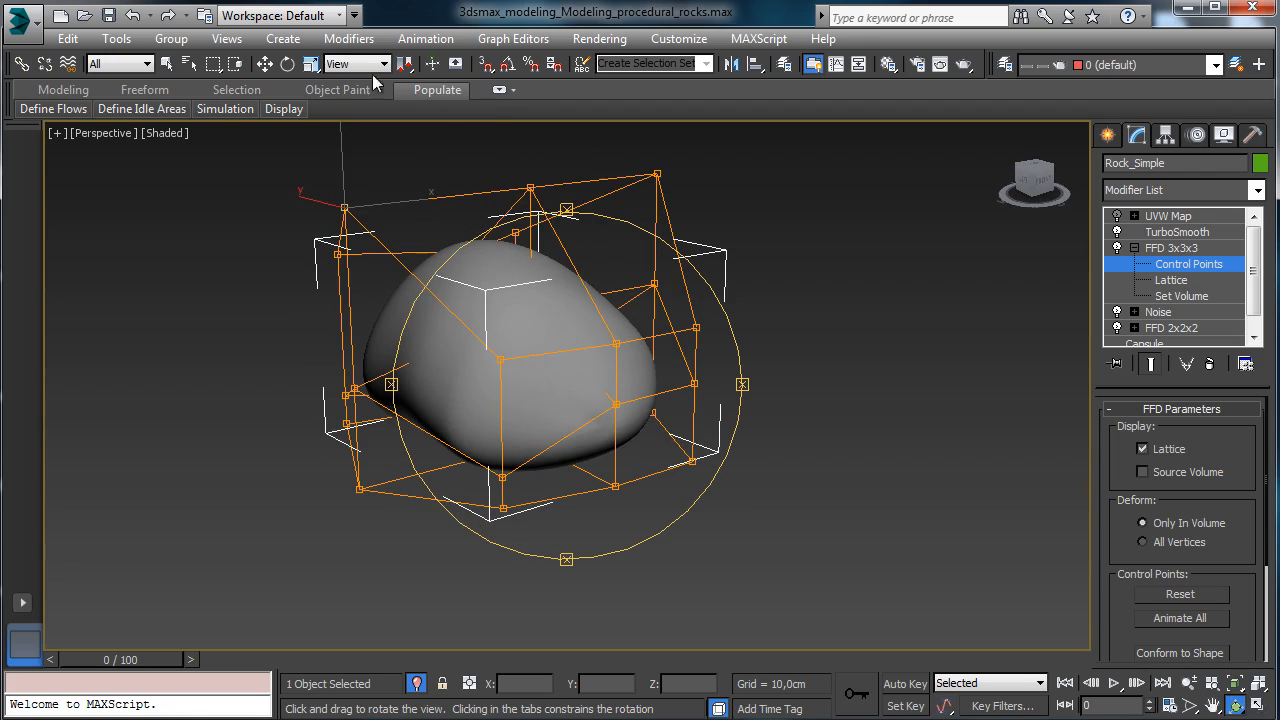
pyautogui.click(266, 68)
pyautogui.keyDown('ctrl'); pyautogui.click(657, 175); pyautogui.keyUp('ctrl')
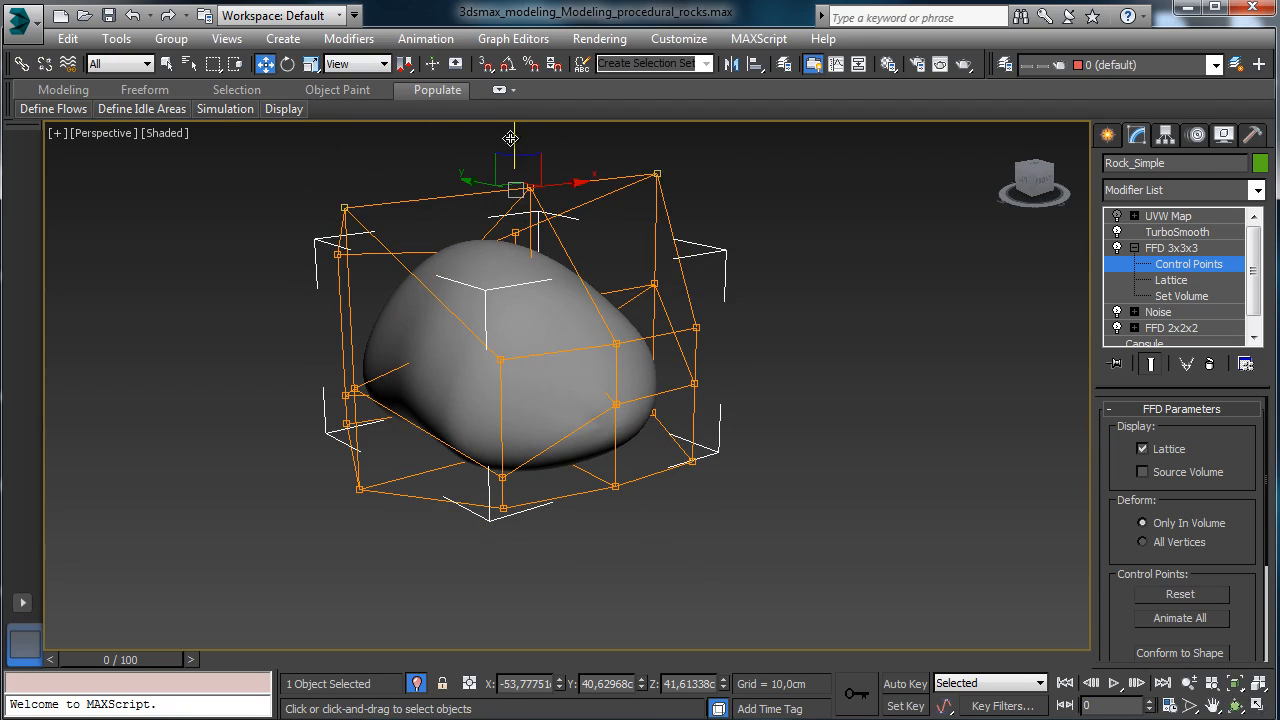
pyautogui.moveTo(514, 138); pyautogui.dragTo(520, 200)
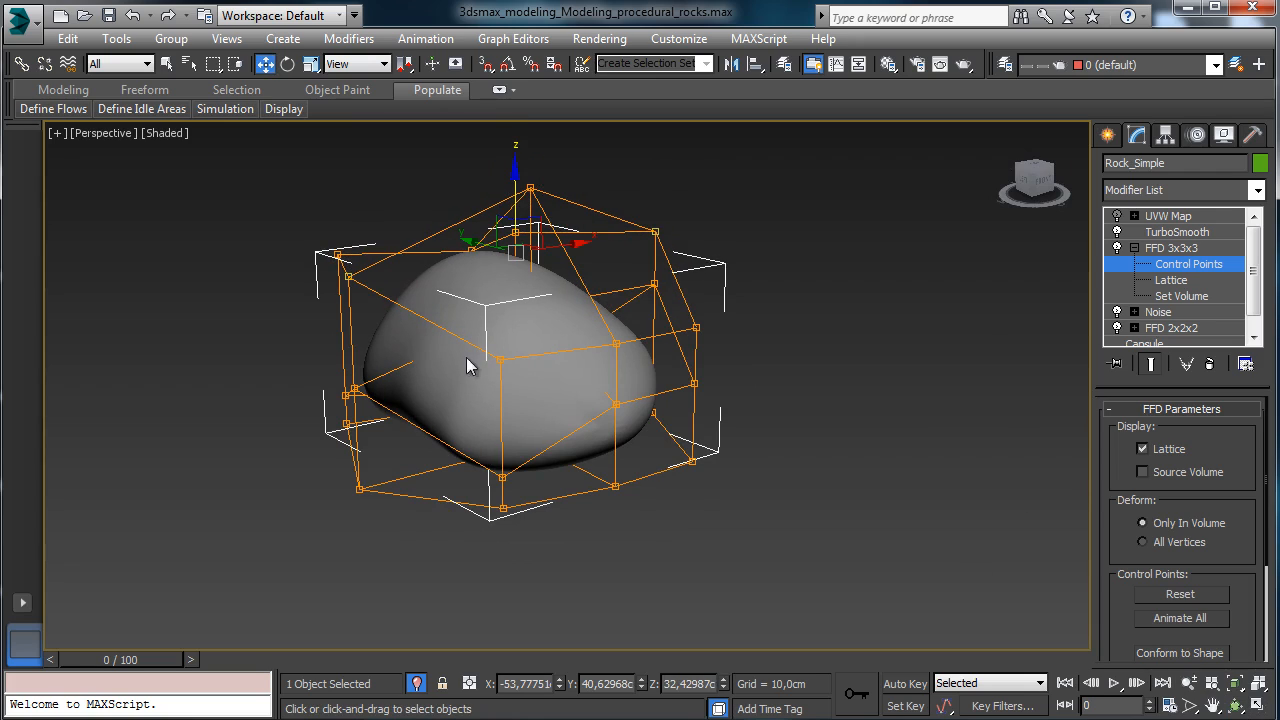
# - Lower the two upper corner control points at the FFD 3x3x3 lattice's negative Y end along Z and finish control point editing
pyautogui.click(500, 359)
pyautogui.keyDown('ctrl'); pyautogui.click(697, 328); pyautogui.keyUp('ctrl')
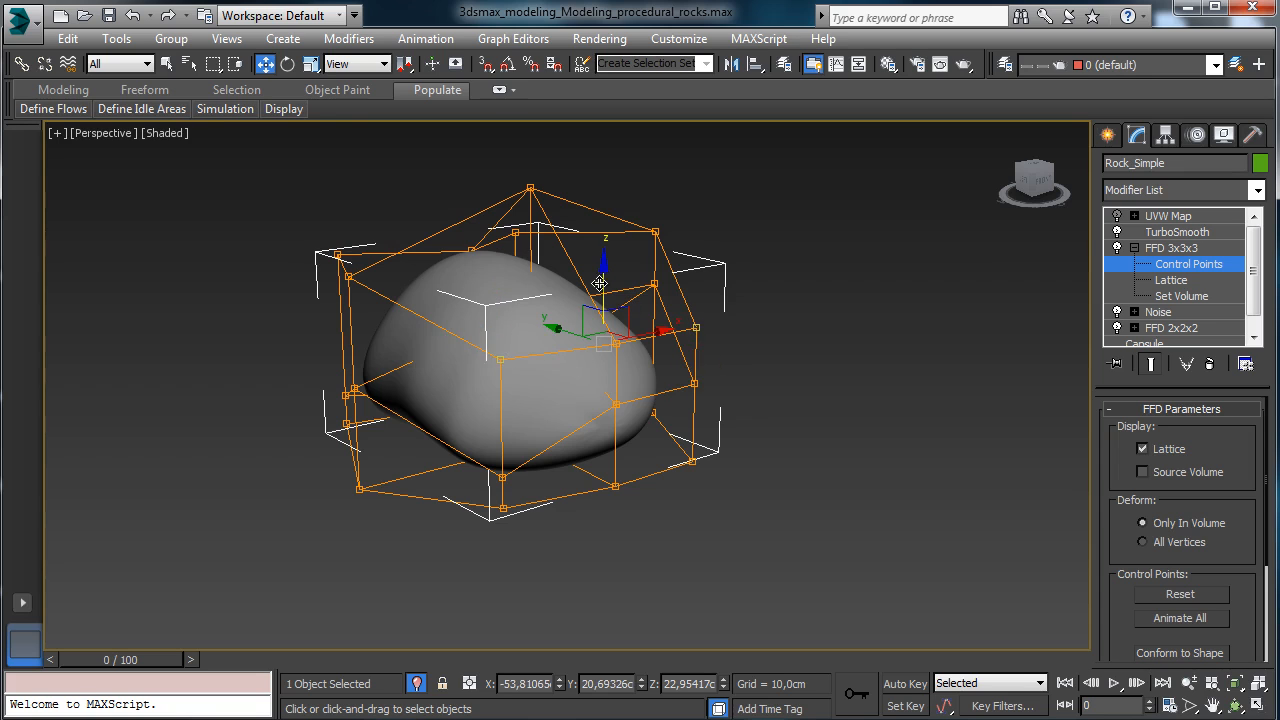
pyautogui.moveTo(599, 284); pyautogui.dragTo(605, 327)
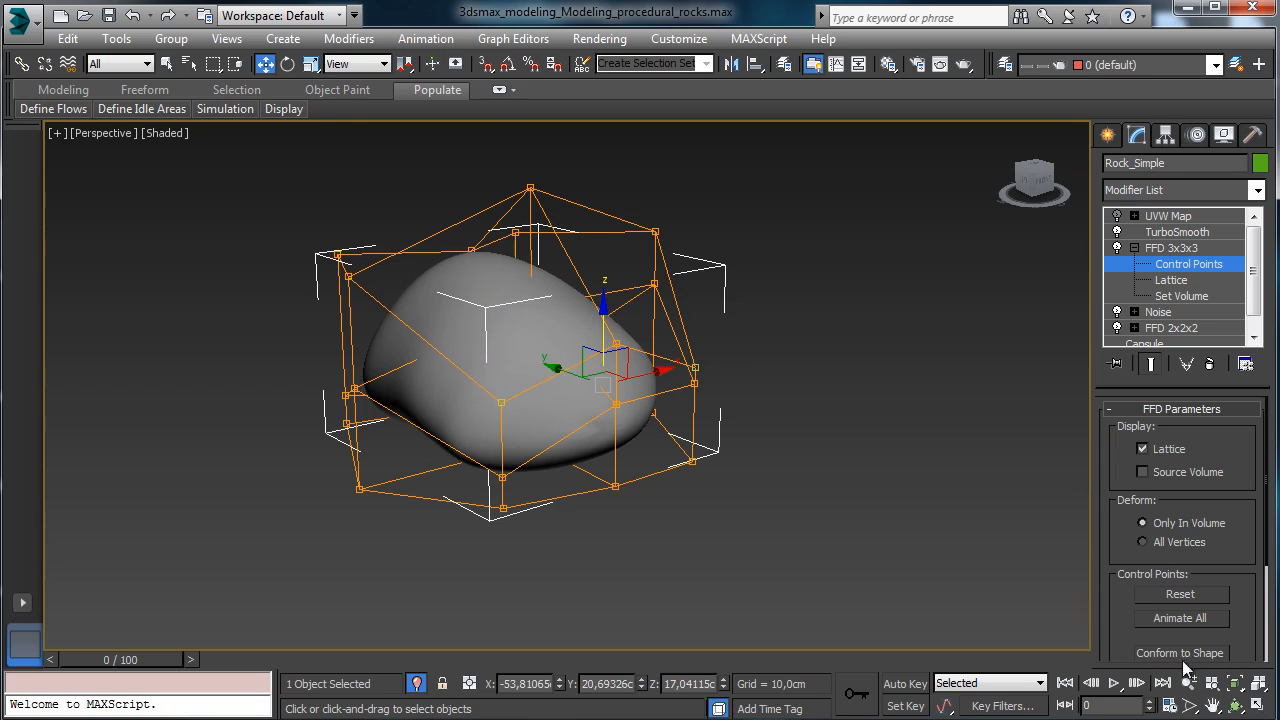
pyautogui.click(1235, 706)
pyautogui.moveTo(486, 409); pyautogui.dragTo(686, 466)
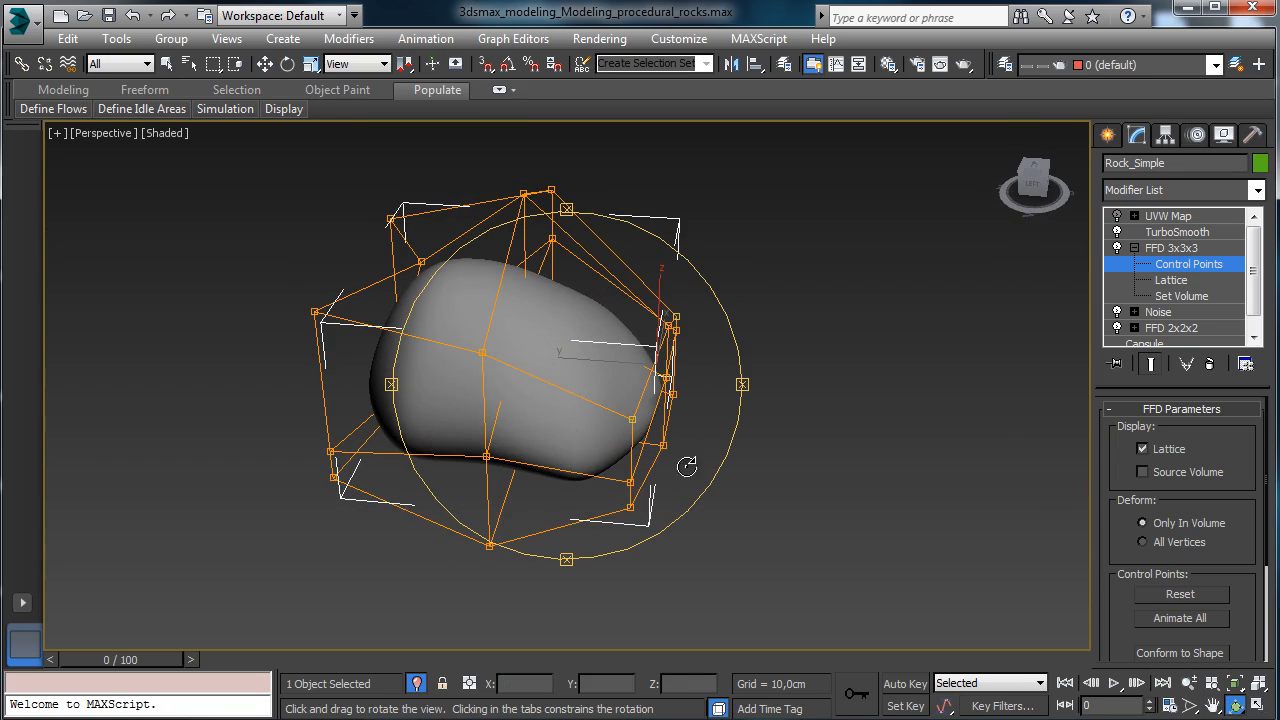
pyautogui.click(1232, 685)
pyautogui.click(1181, 265)
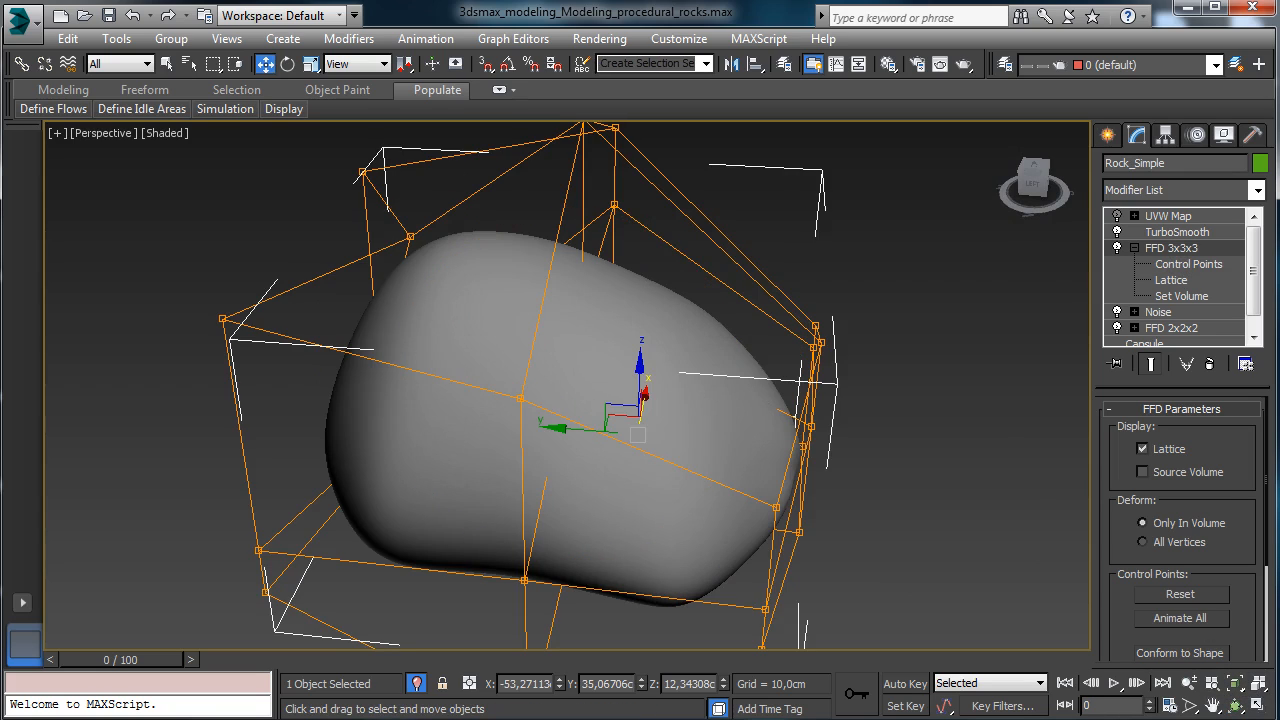
# - Add a Displace modifier directly above TurboSmooth on Rock_Simple and enable its Luminance Center option
pyautogui.click(1134, 247)
pyautogui.click(1185, 232)
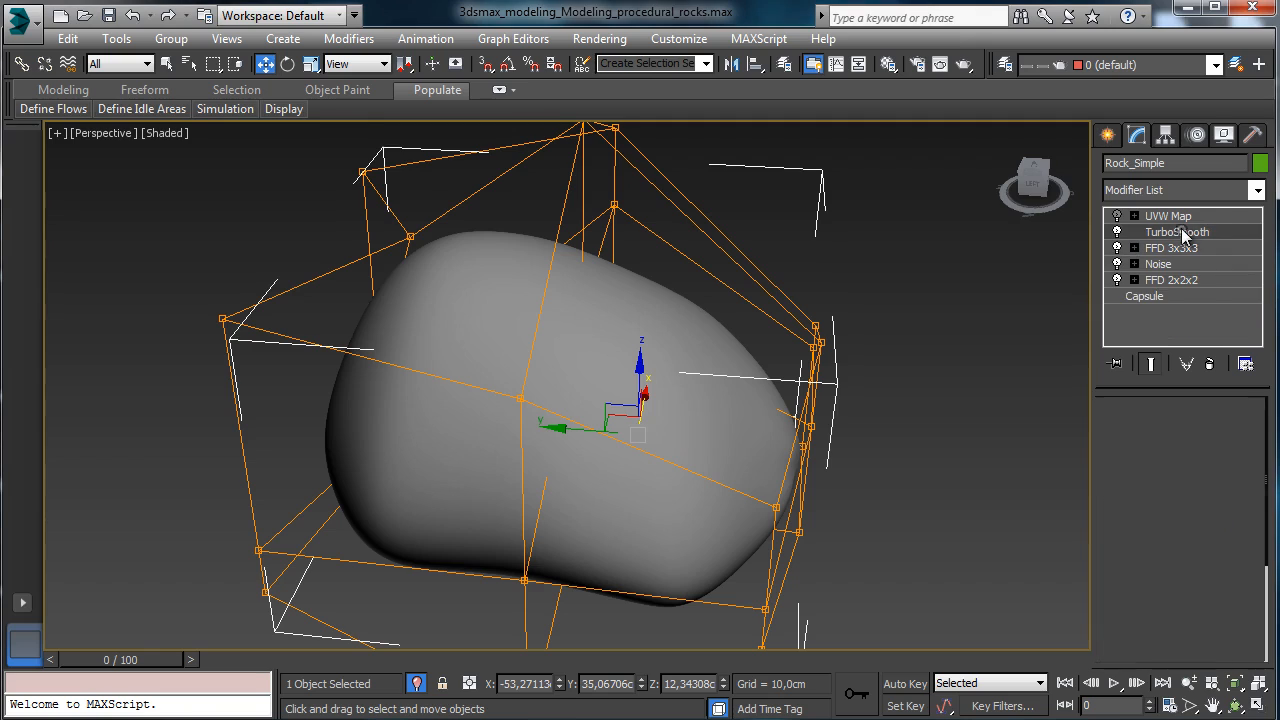
pyautogui.click(1257, 190)
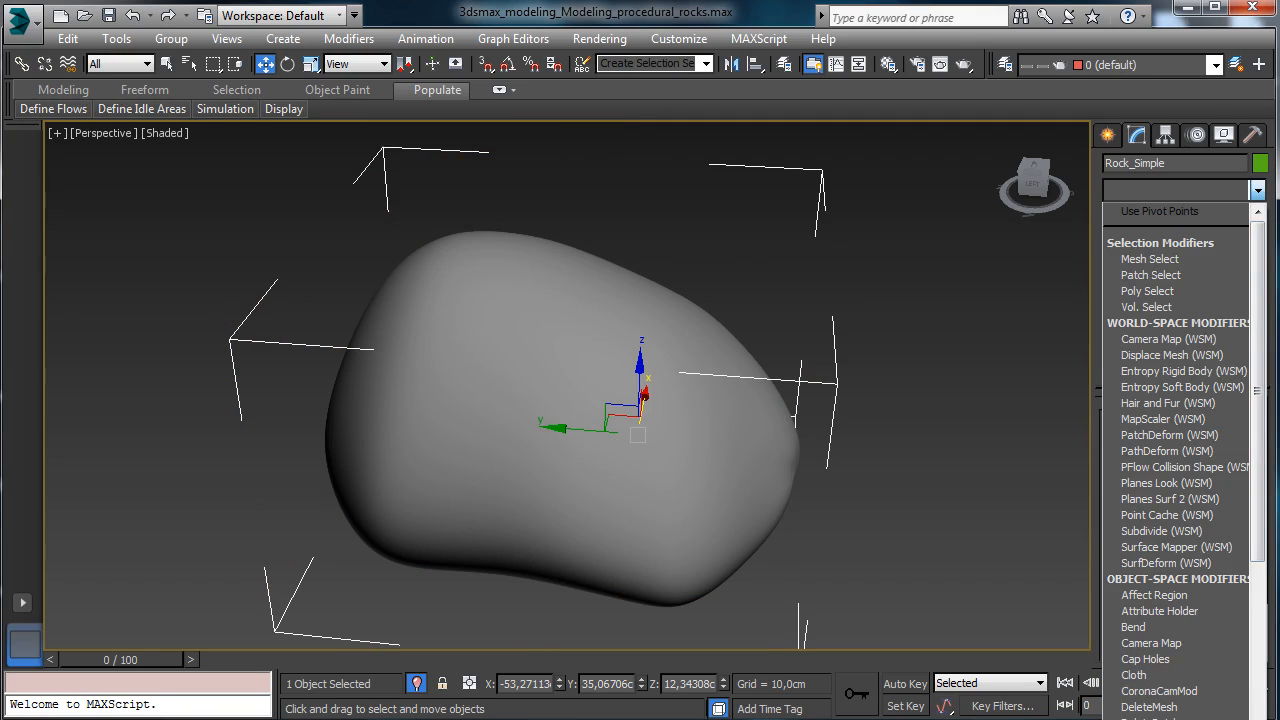
pyautogui.click(1148, 719)
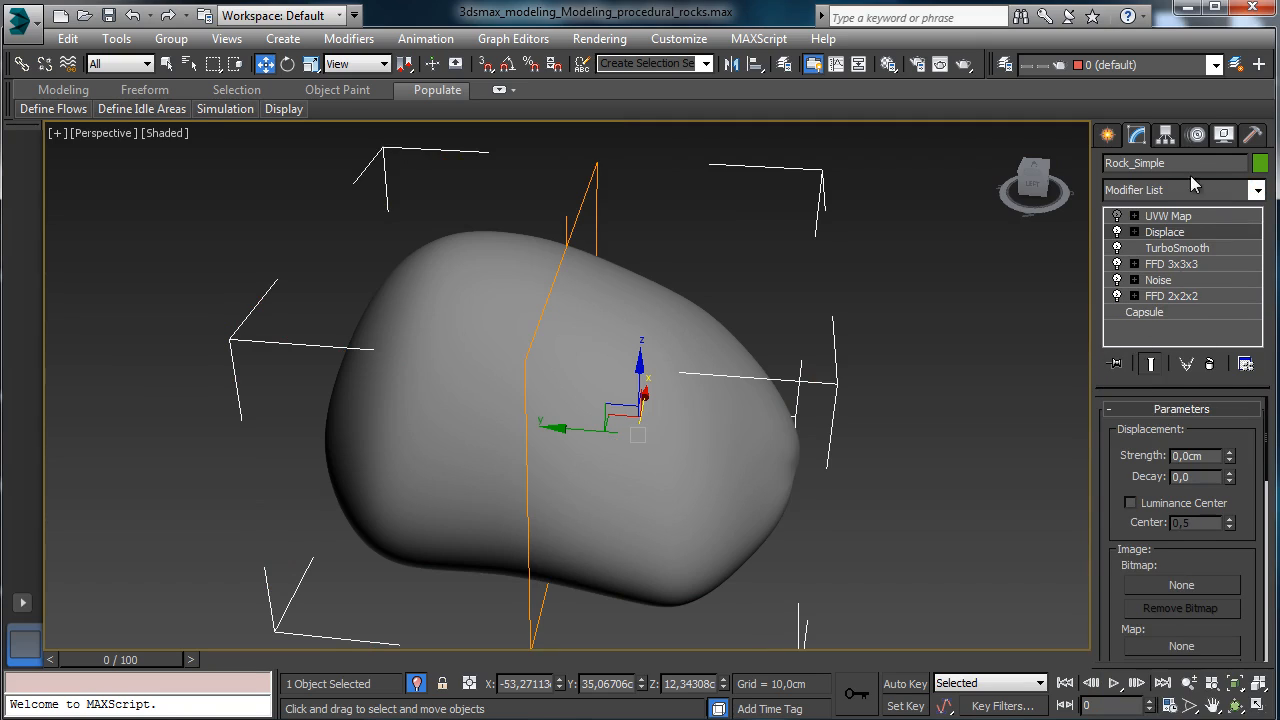
pyautogui.scroll(-5, 1214, 546)
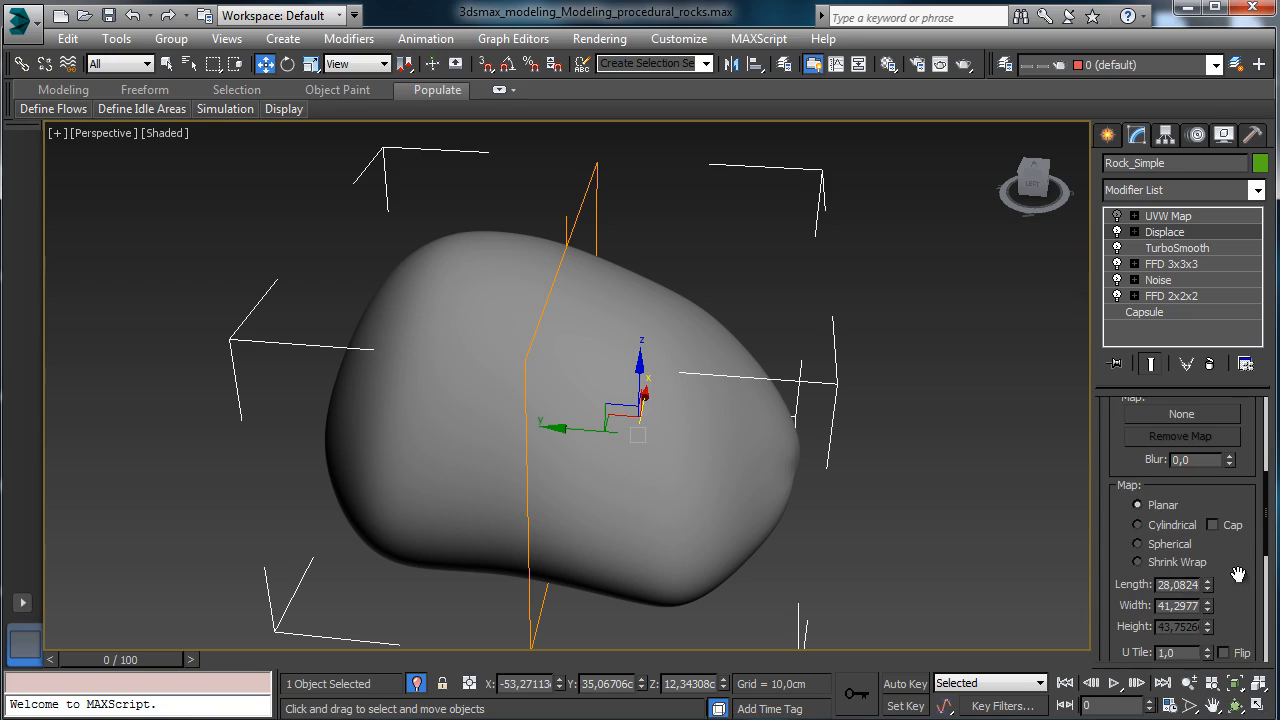
pyautogui.scroll(-2, 1238, 574)
pyautogui.scroll(6, 1214, 508)
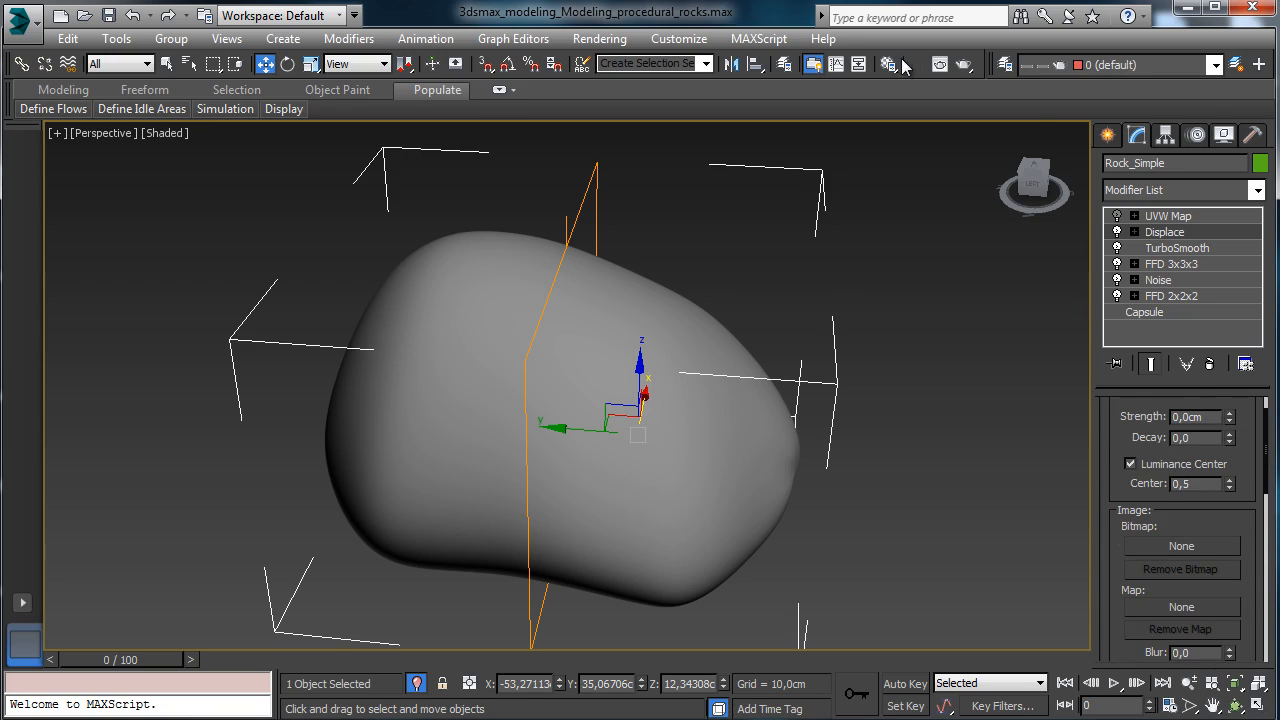
# - Assign a Composite map to the diffuse color of the unused material 13 - Default in the Material Editor
pyautogui.click(1213, 707)
pyautogui.press('m')
pyautogui.moveTo(665, 405); pyautogui.dragTo(875, 398)
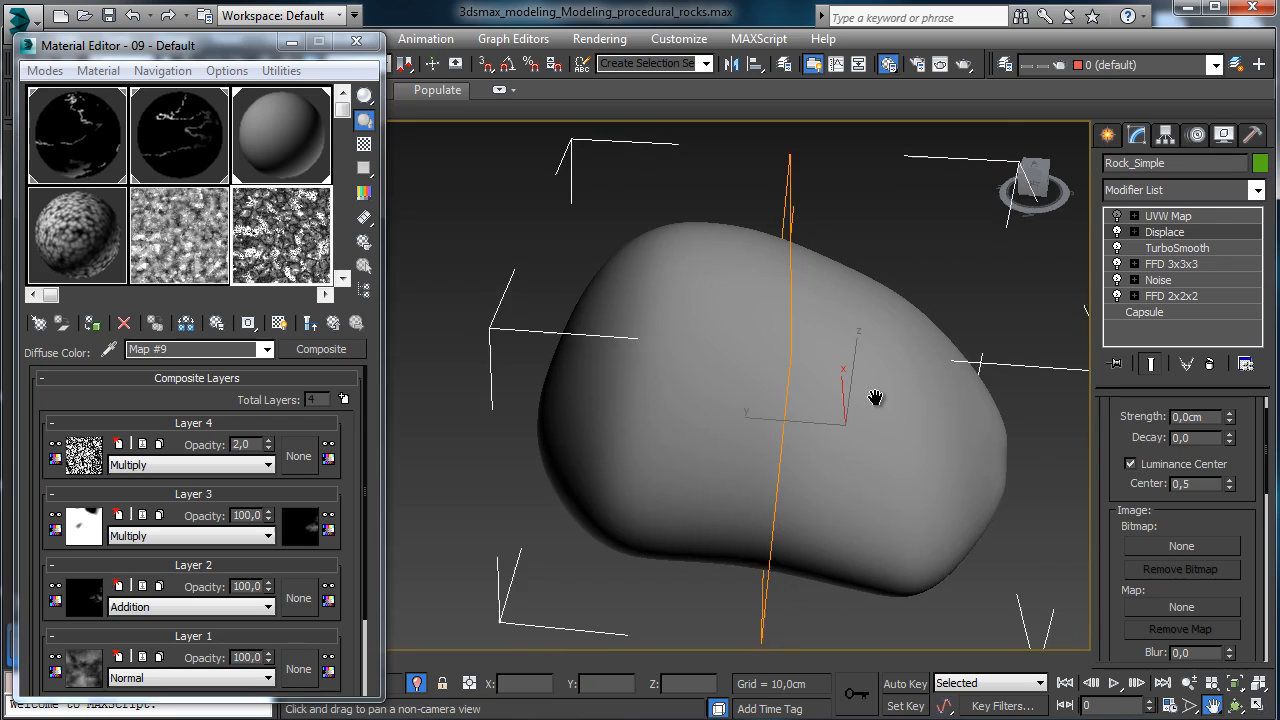
pyautogui.click(1235, 707)
pyautogui.moveTo(766, 386); pyautogui.dragTo(743, 354)
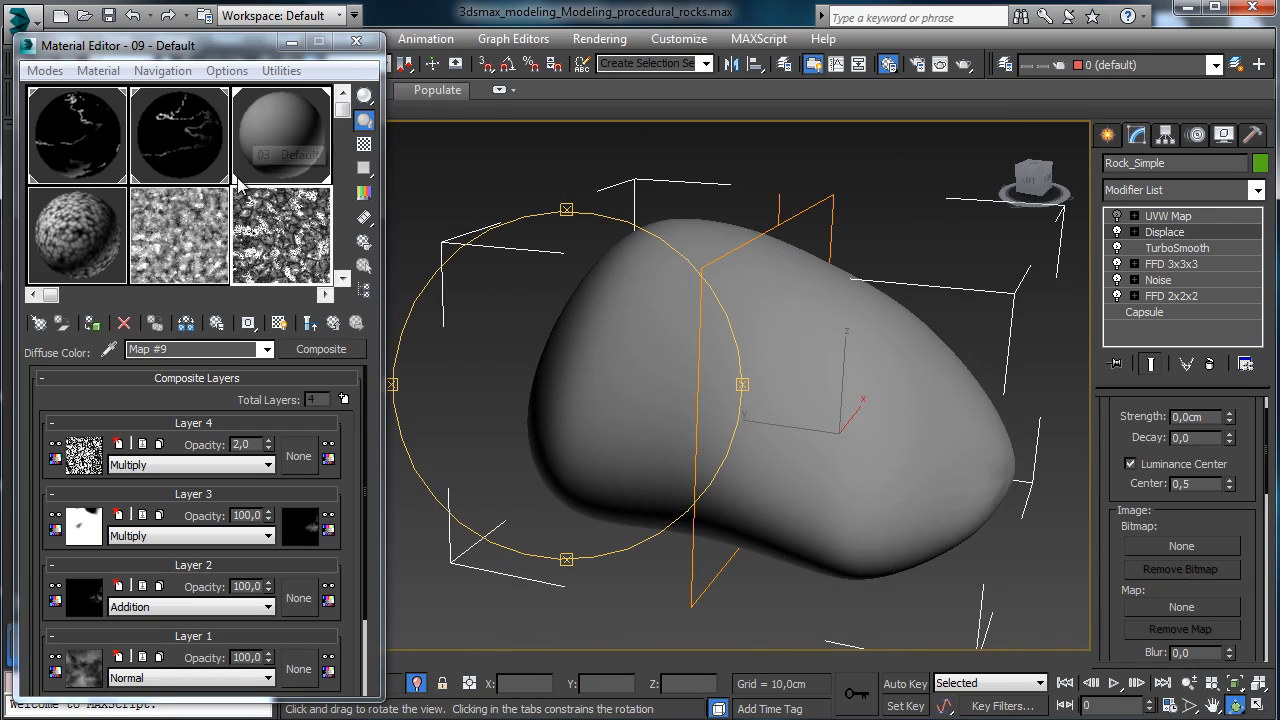
pyautogui.scroll(-1, 238, 180)
pyautogui.click(64, 244)
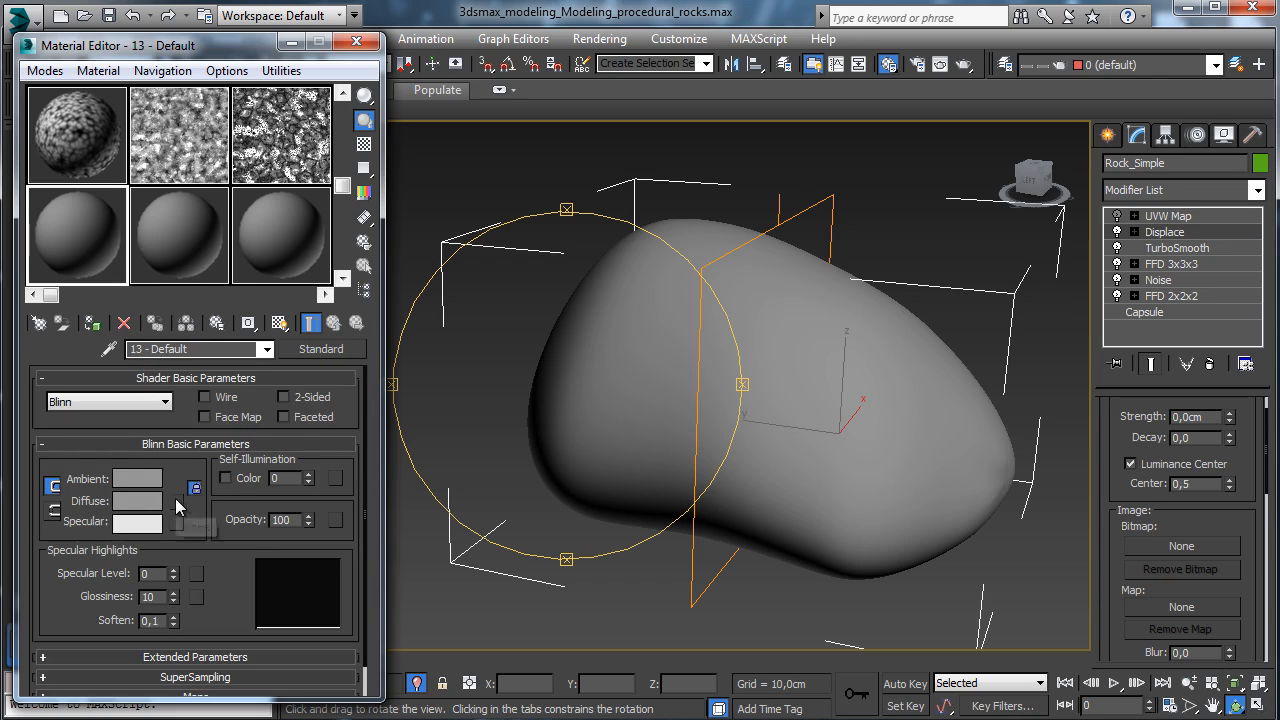
pyautogui.click(176, 500)
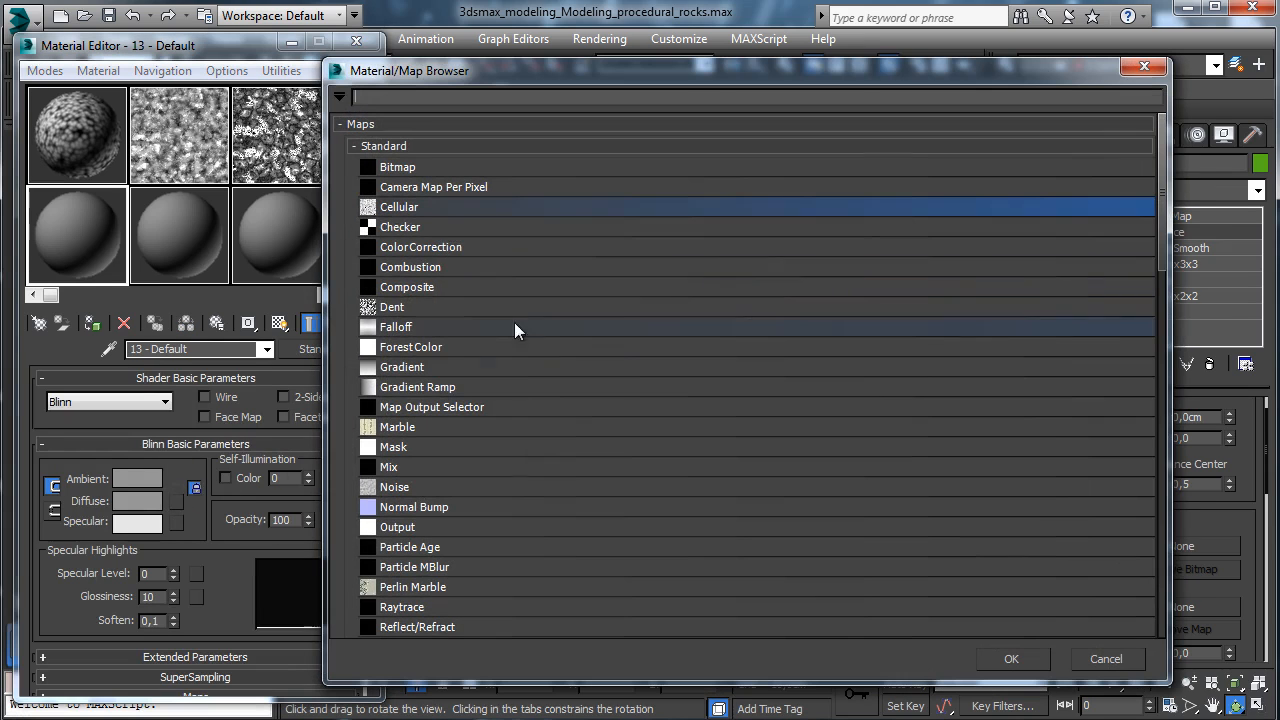
pyautogui.click(427, 288)
pyautogui.click(985, 650)
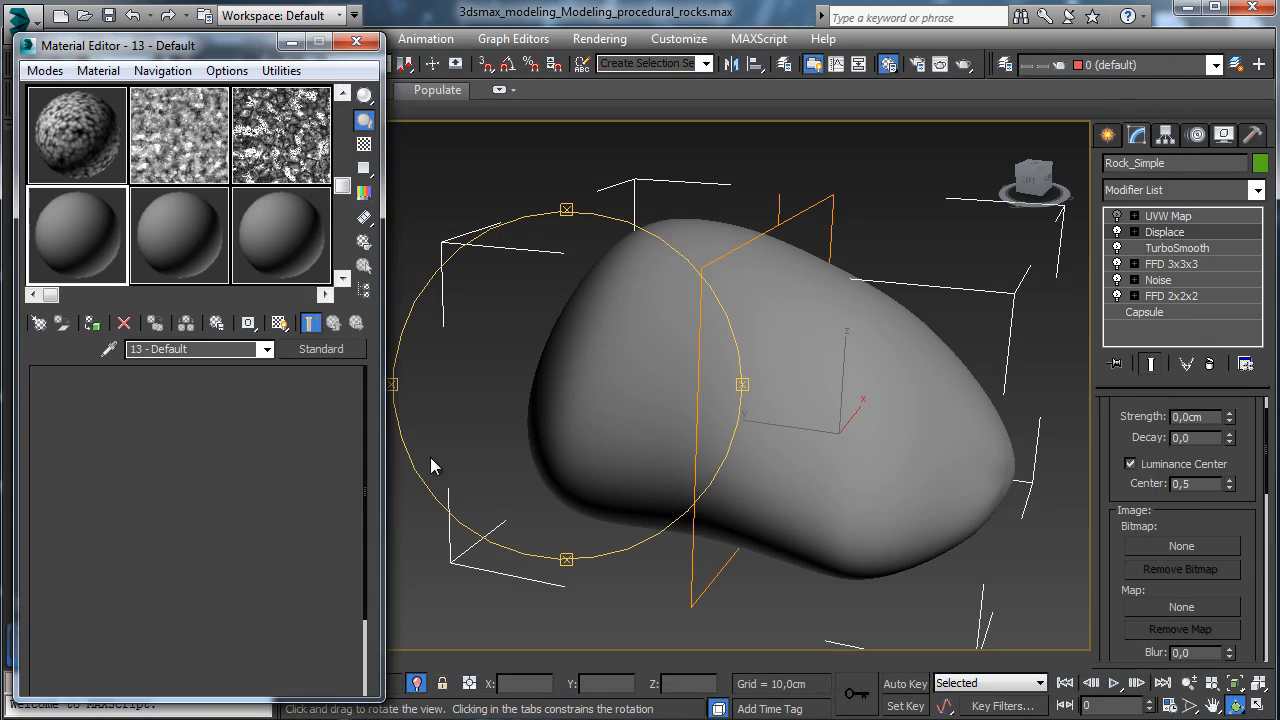
# - Use the new Composite map as the Displace modifier's map and set the displacement Strength to -5 cm
pyautogui.moveTo(335, 350); pyautogui.dragTo(1165, 598)
pyautogui.click(595, 421)
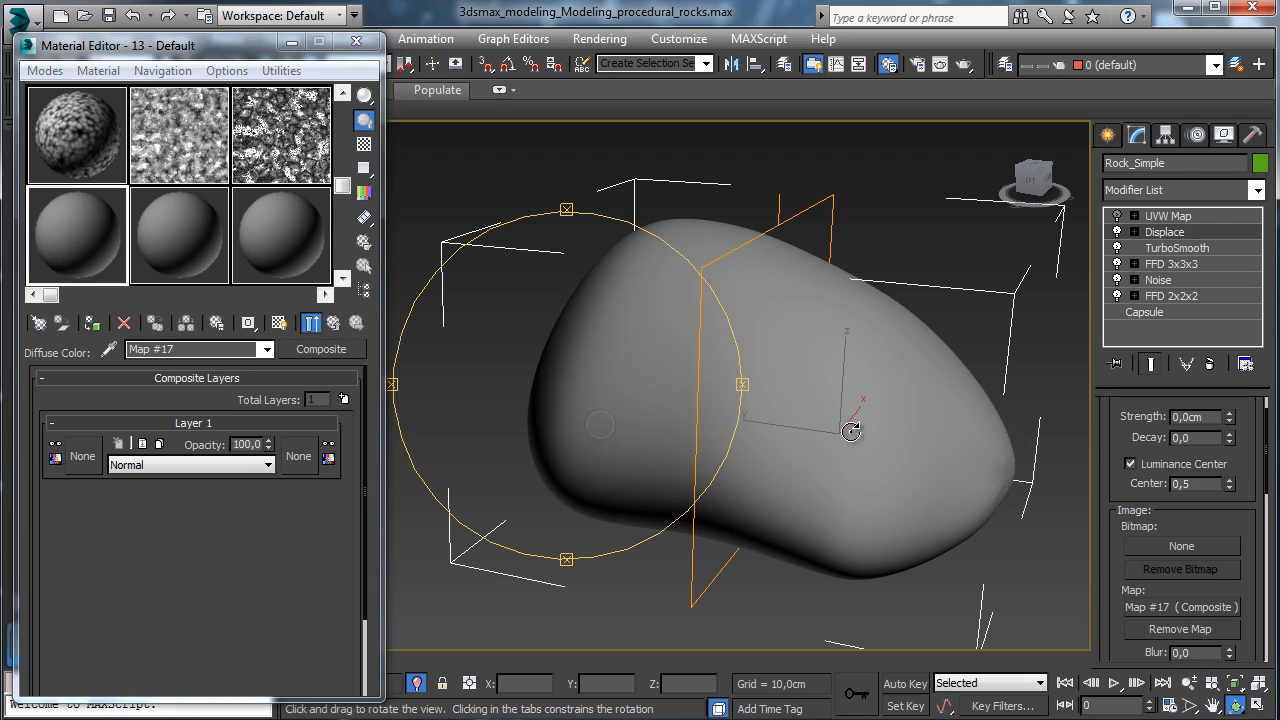
pyautogui.moveTo(1250, 427); pyautogui.dragTo(1255, 545)
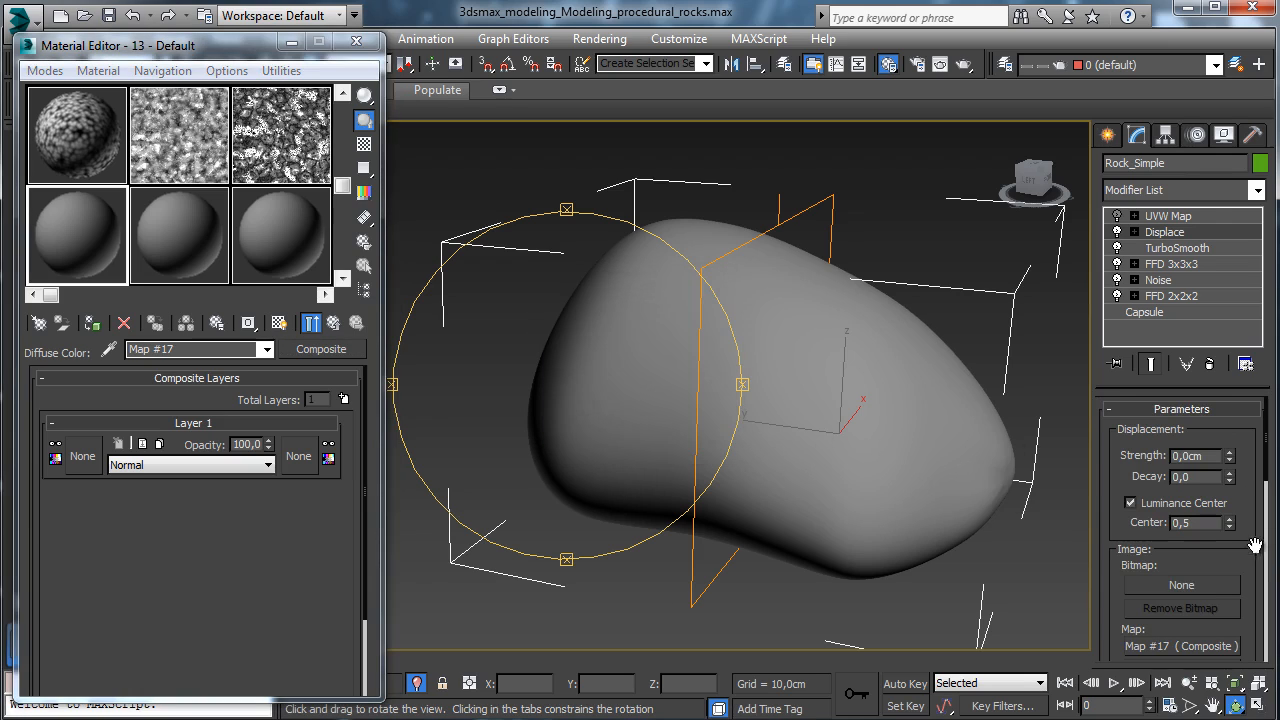
pyautogui.doubleClick(1195, 456)
pyautogui.write('-5')
pyautogui.press('Return')
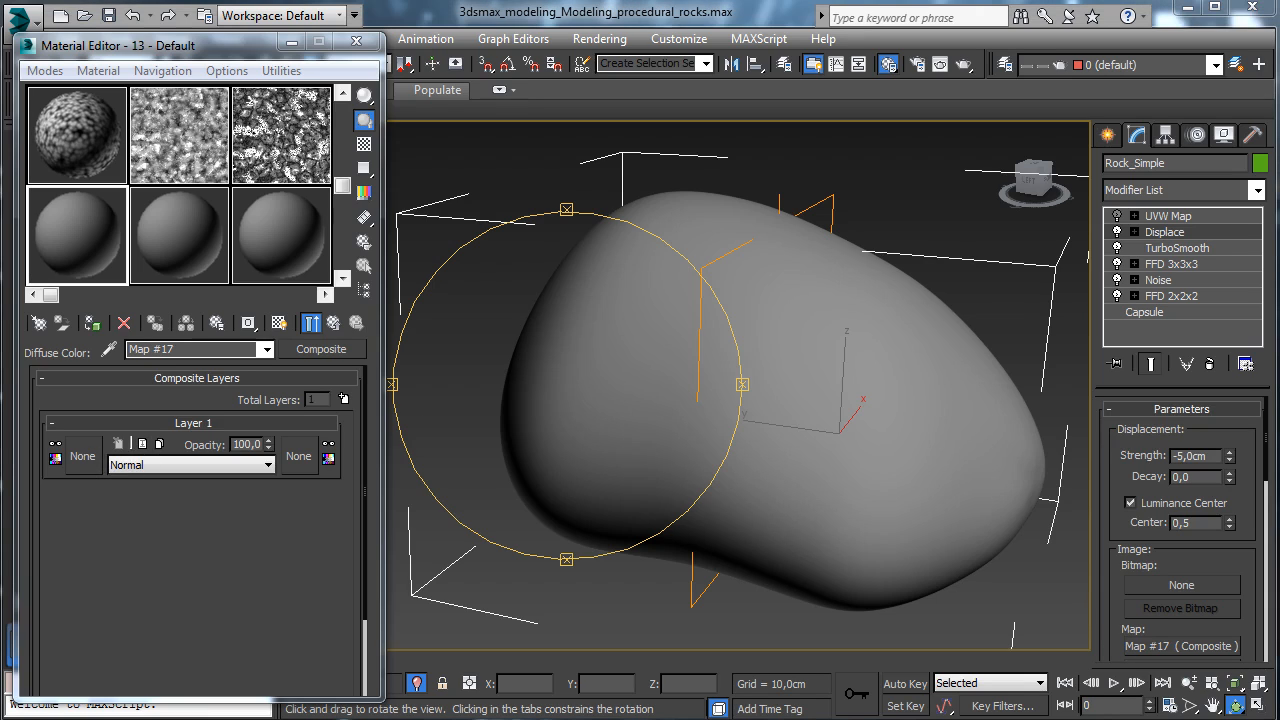
# - Add a Cellular map to Layer 1 of the Composite map and set its Y tiling to 0.1
pyautogui.click(82, 456)
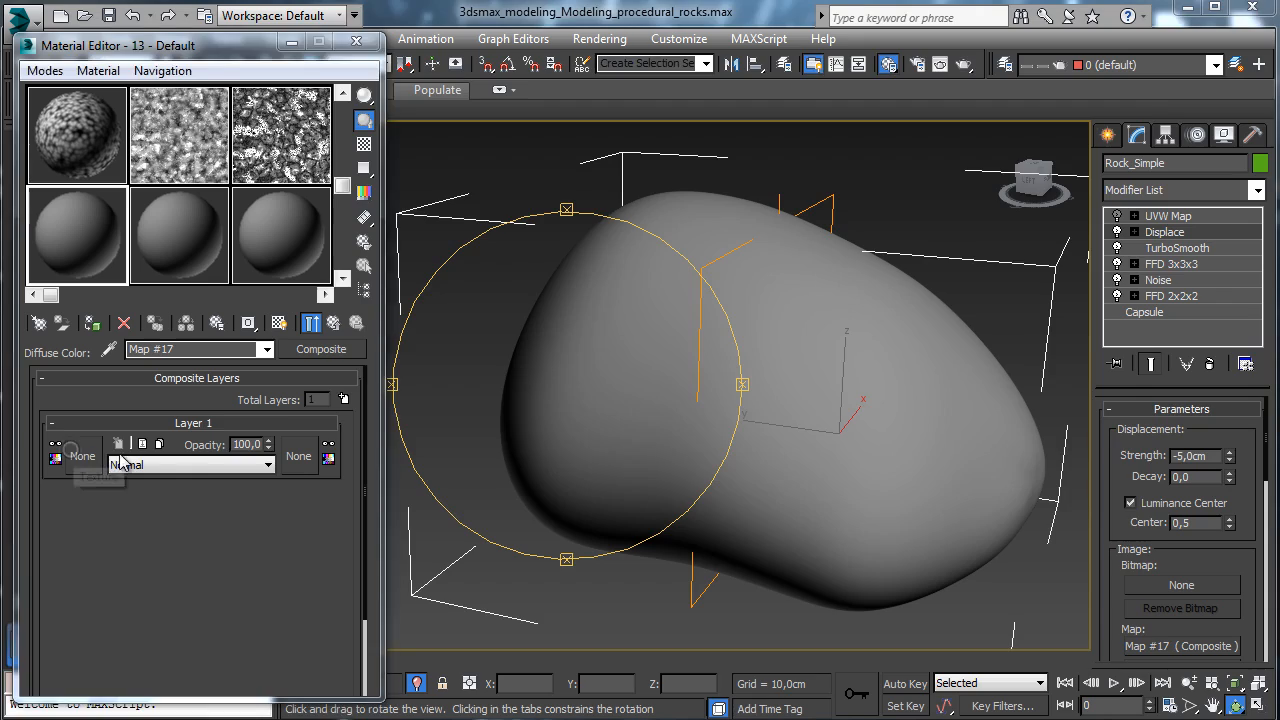
pyautogui.click(405, 208)
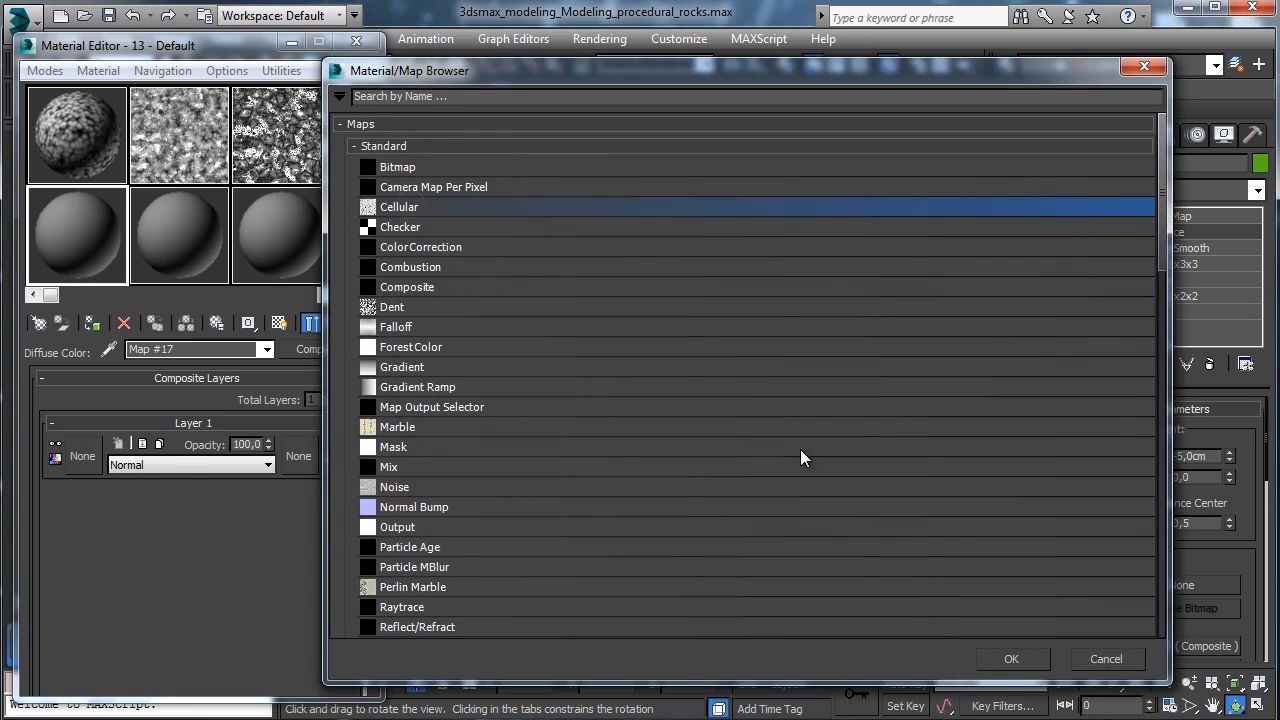
pyautogui.click(1004, 656)
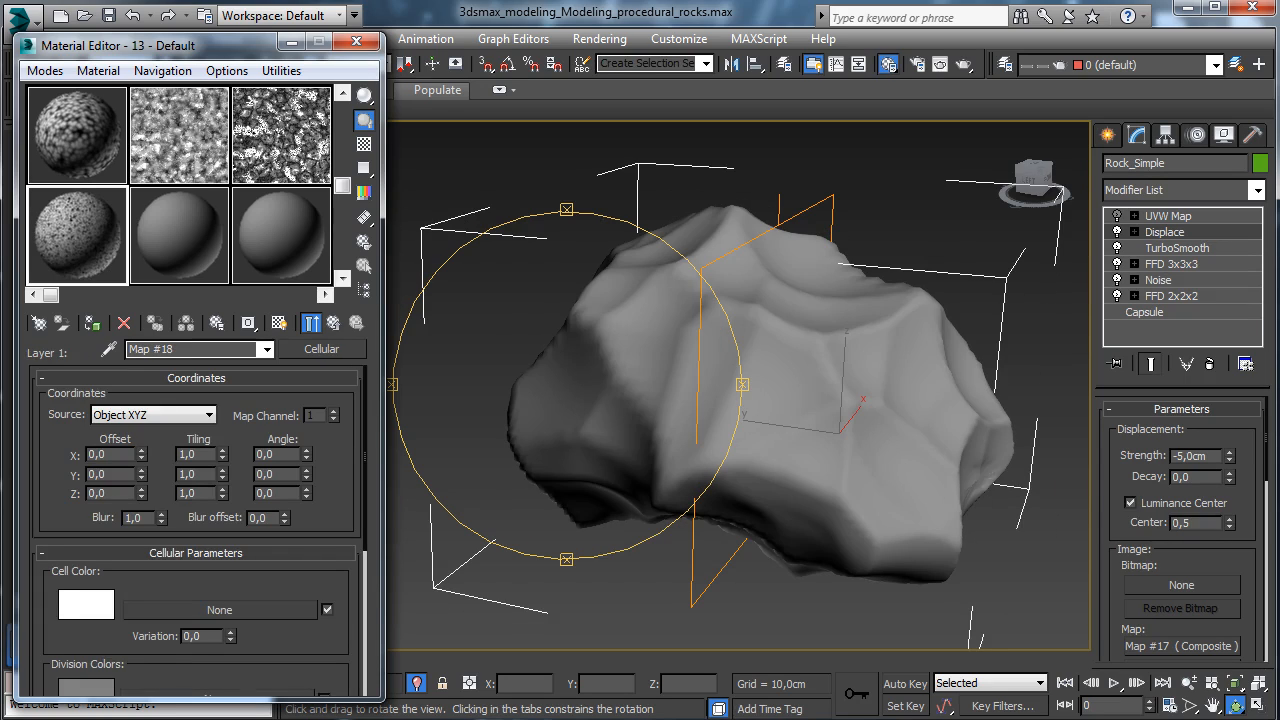
pyautogui.doubleClick(205, 474)
pyautogui.press('Return')
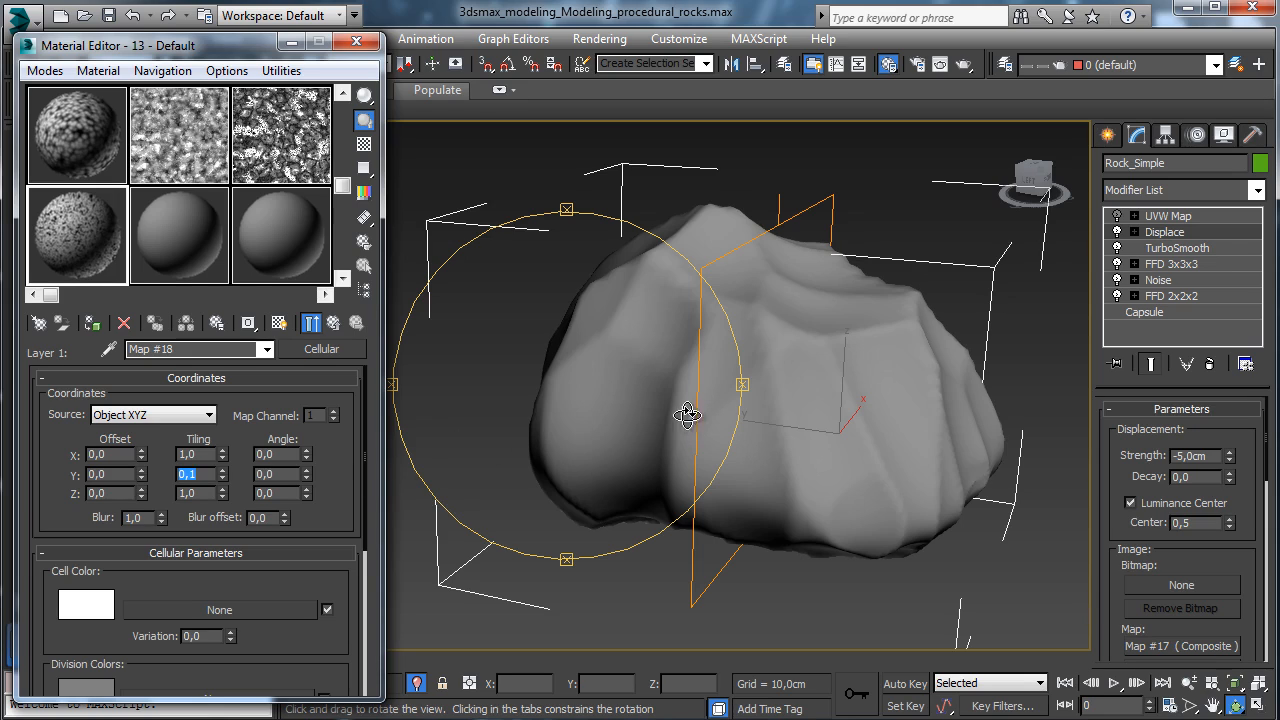
# - Set the Layer 1 Cellular map's cell color Variation to 60 and its cell Size to 40
pyautogui.scroll(-4, 232, 640)
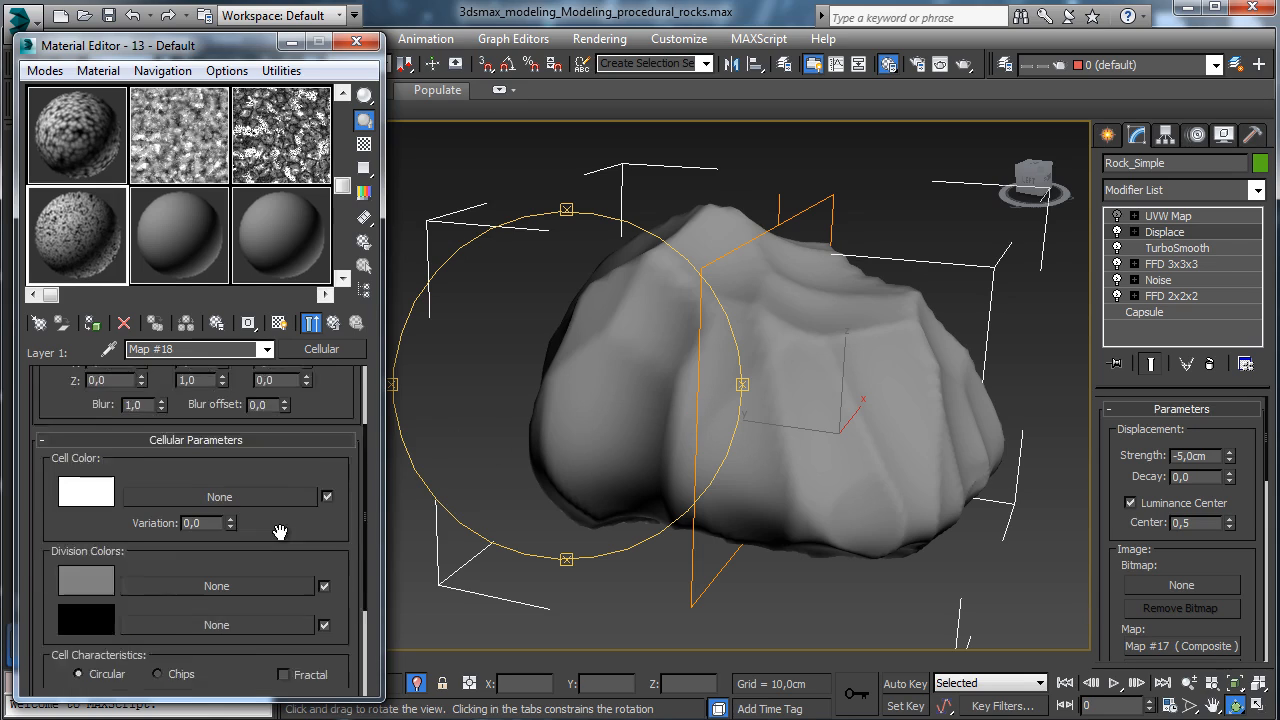
pyautogui.doubleClick(203, 490)
pyautogui.write('60')
pyautogui.press('Return')
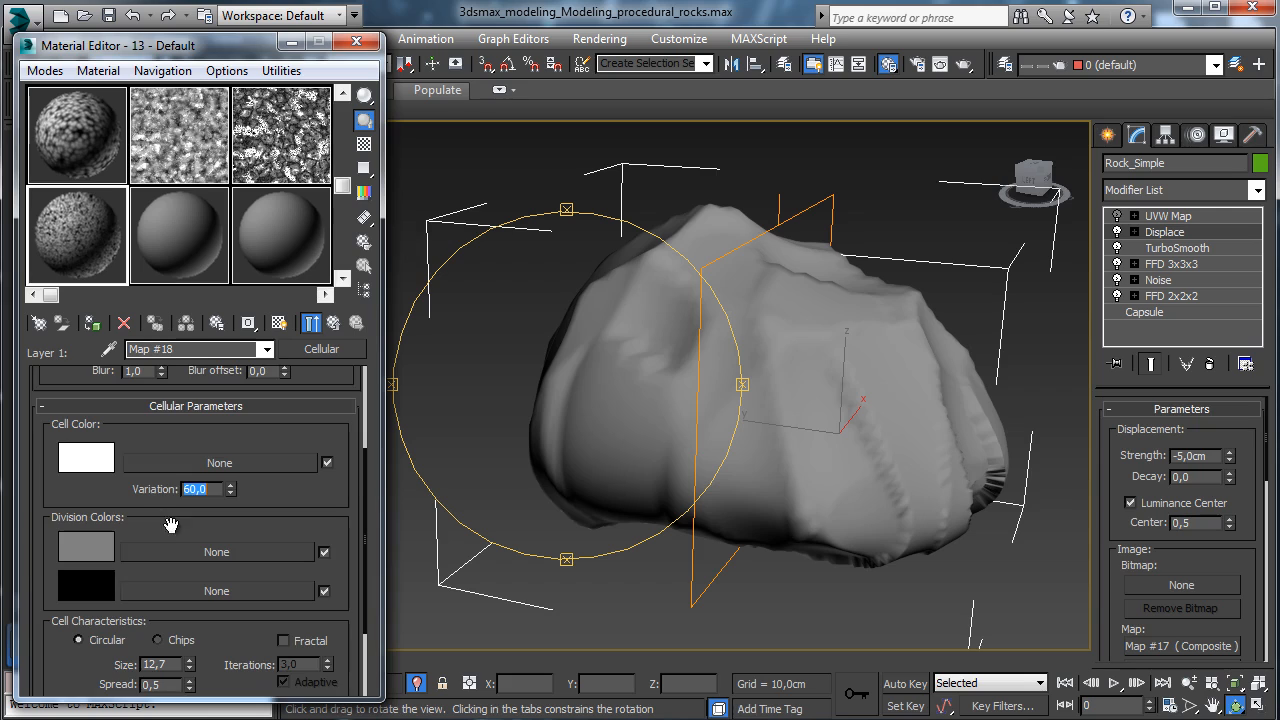
pyautogui.scroll(-2, 227, 518)
pyautogui.doubleClick(160, 576)
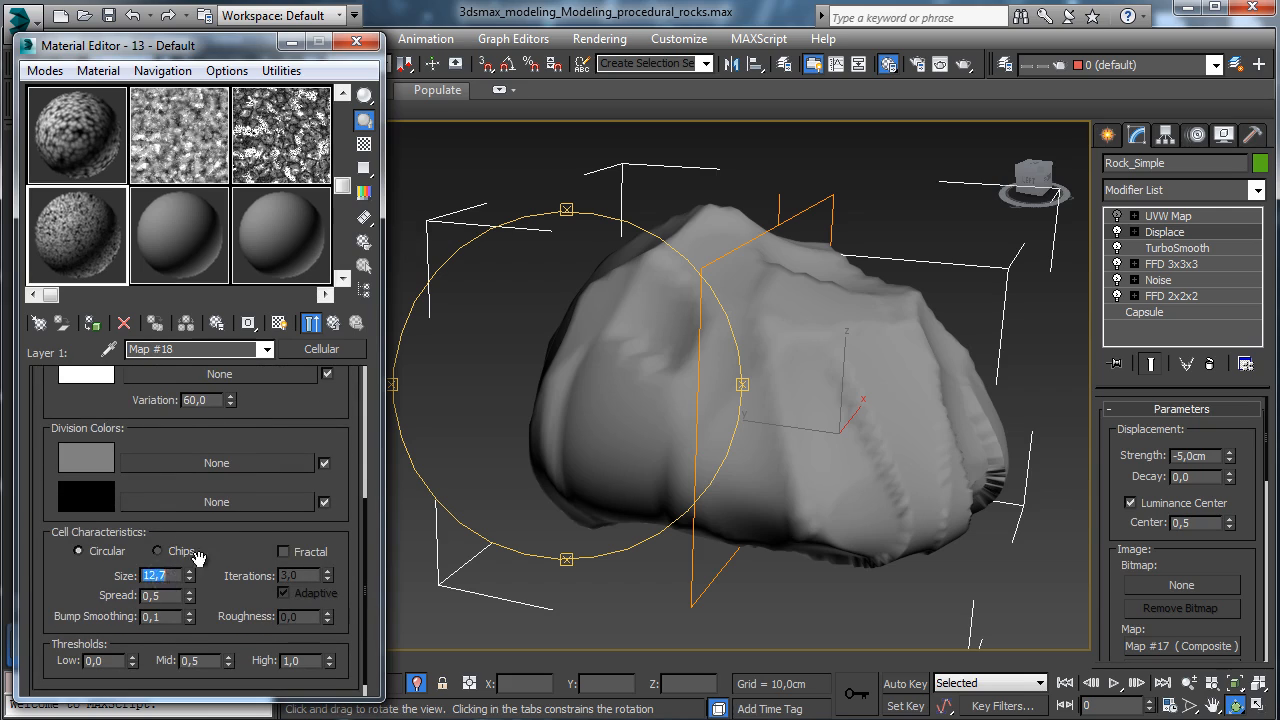
pyautogui.write('40')
pyautogui.press('Return')
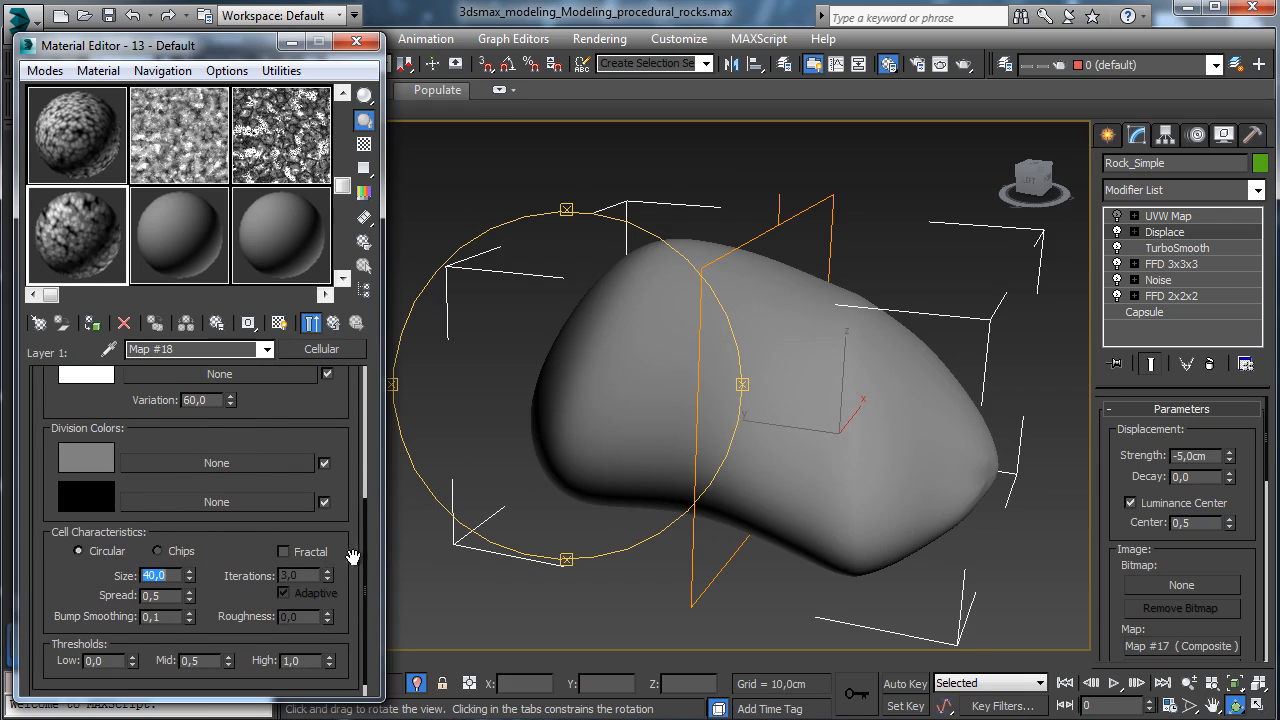
# - Enable Fractal on the Layer 1 Cellular map and set its Iterations to 1.5
pyautogui.click(318, 552)
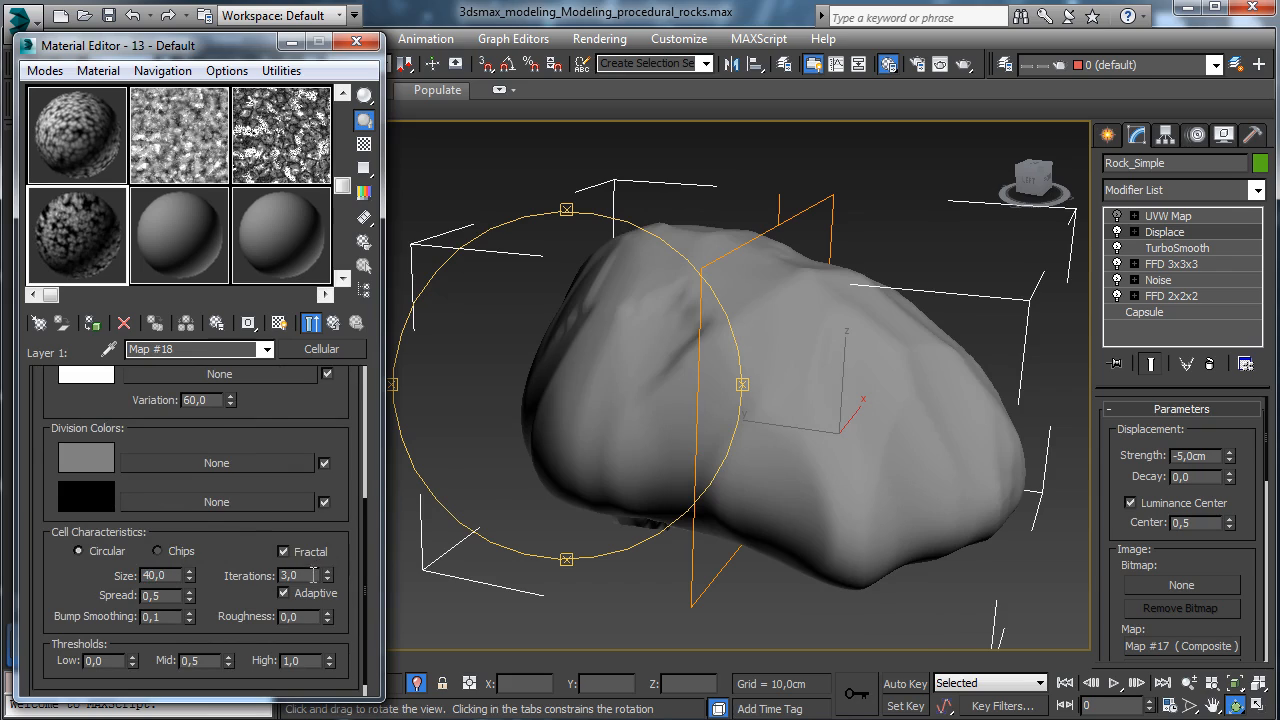
pyautogui.doubleClick(313, 575)
pyautogui.write('1,5')
pyautogui.press('Return')
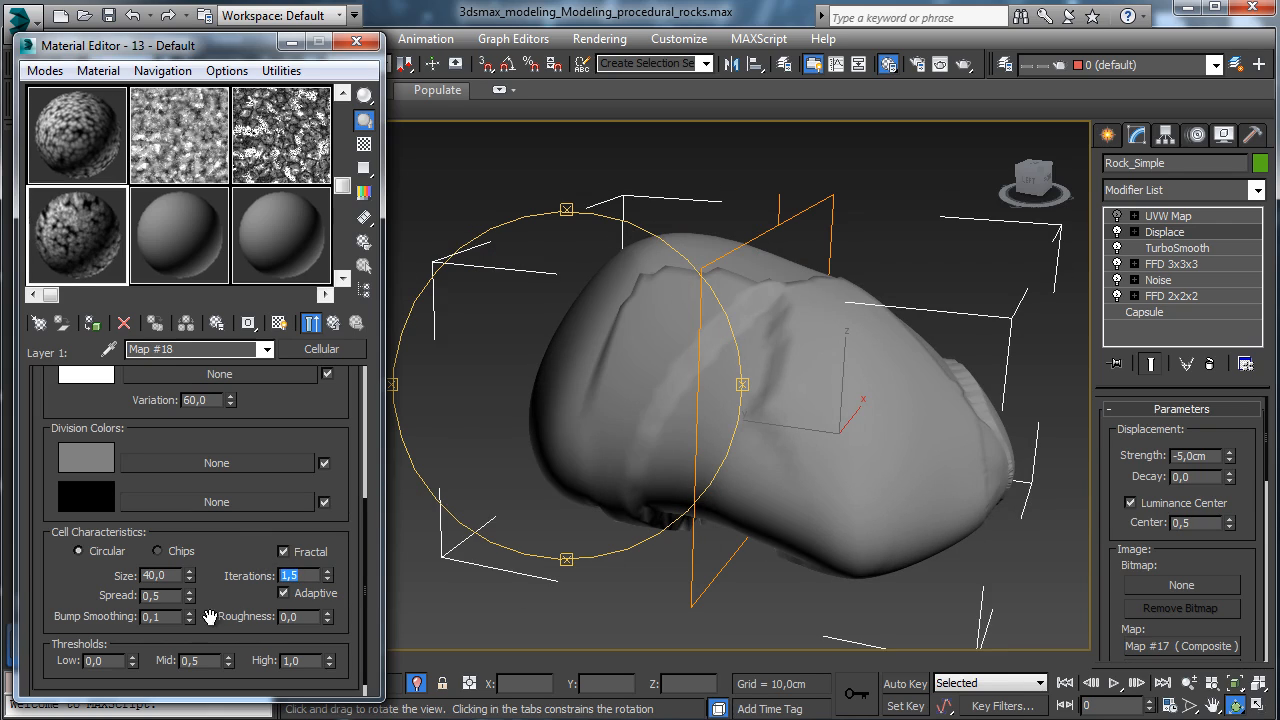
# - Set the Layer 1 Cellular map's Spread to 0.6 and its Mid threshold to 0.05
pyautogui.click(168, 596)
pyautogui.write('6')
pyautogui.scroll(-1, 323, 405)
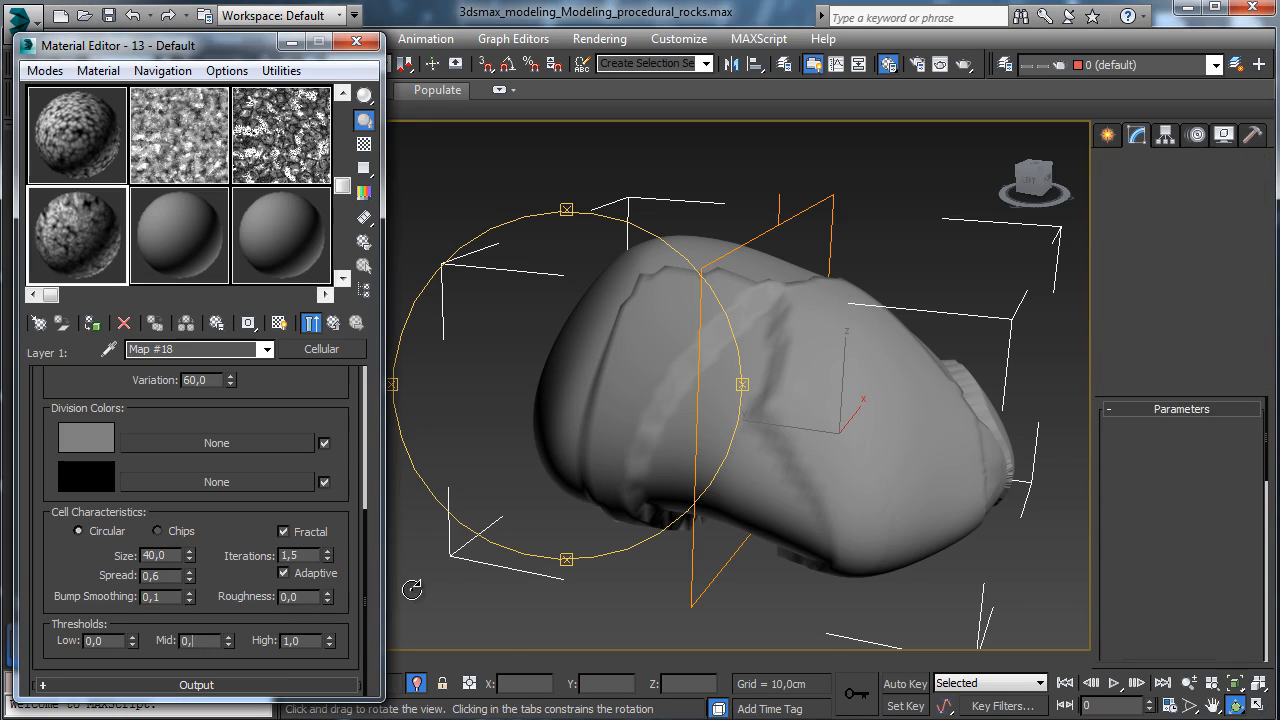
pyautogui.write('05')
pyautogui.press('Return')
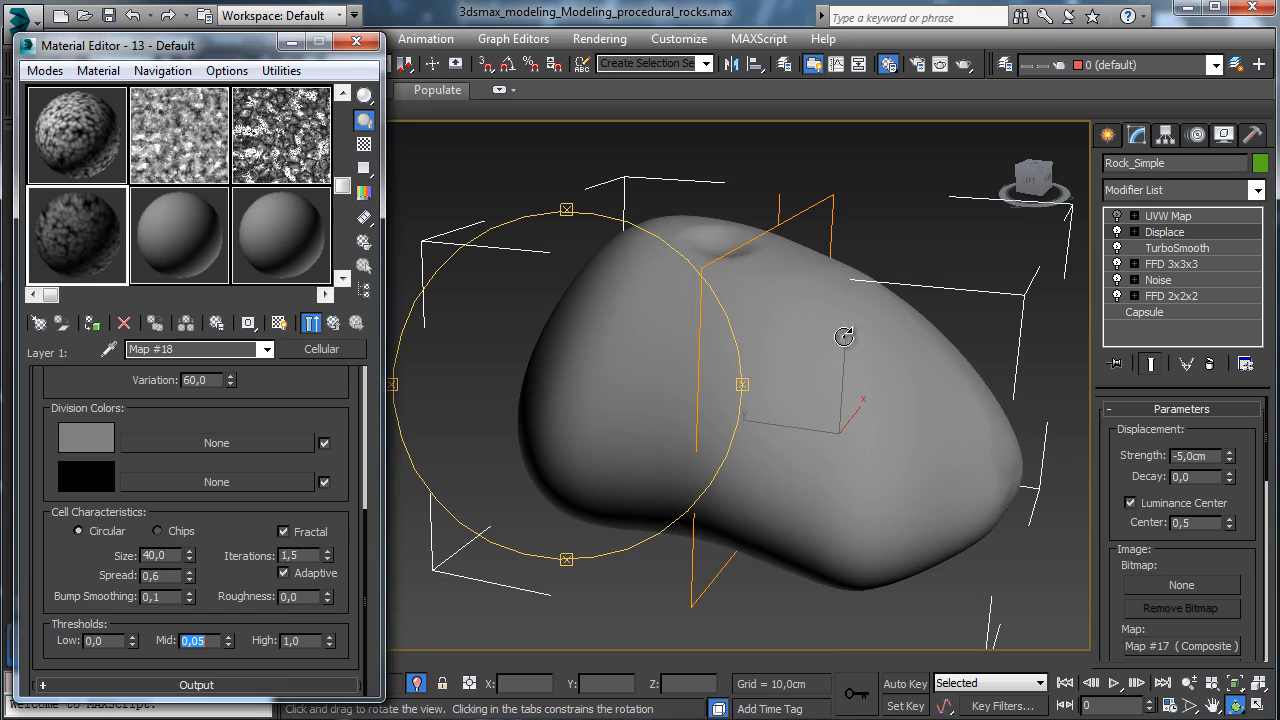
pyautogui.moveTo(571, 380); pyautogui.dragTo(706, 374)
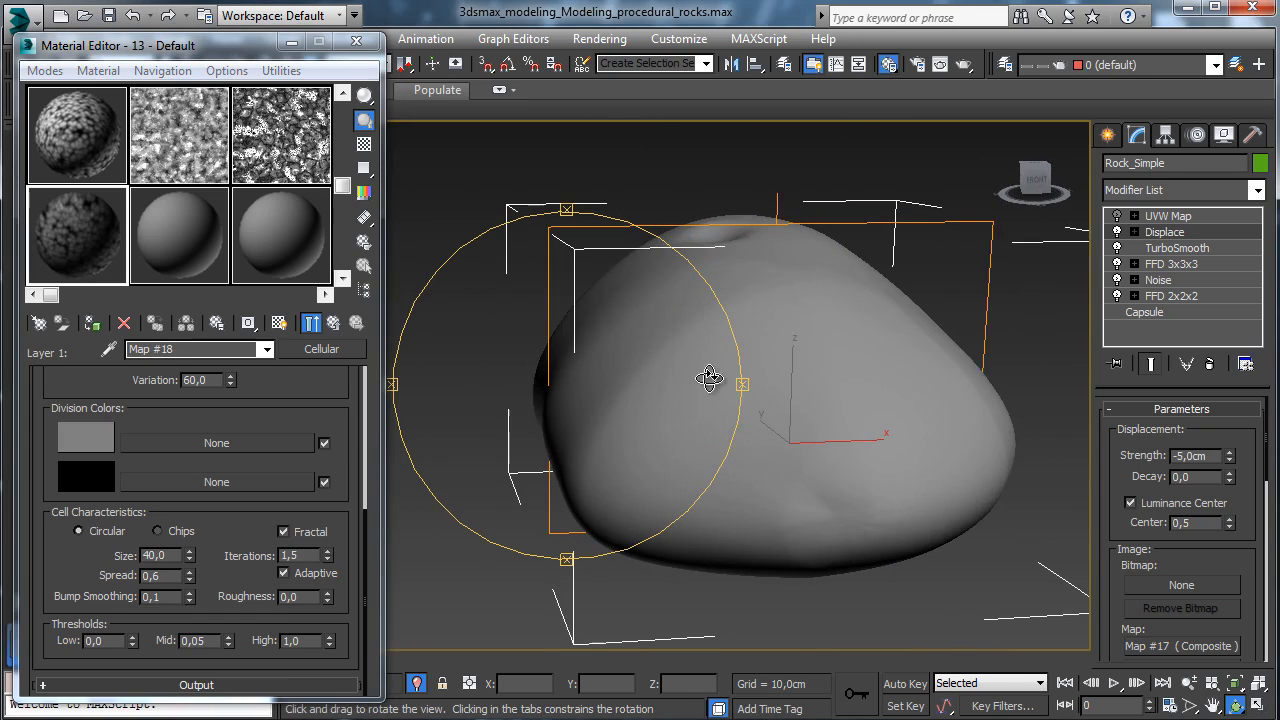
pyautogui.moveTo(594, 366); pyautogui.dragTo(718, 398)
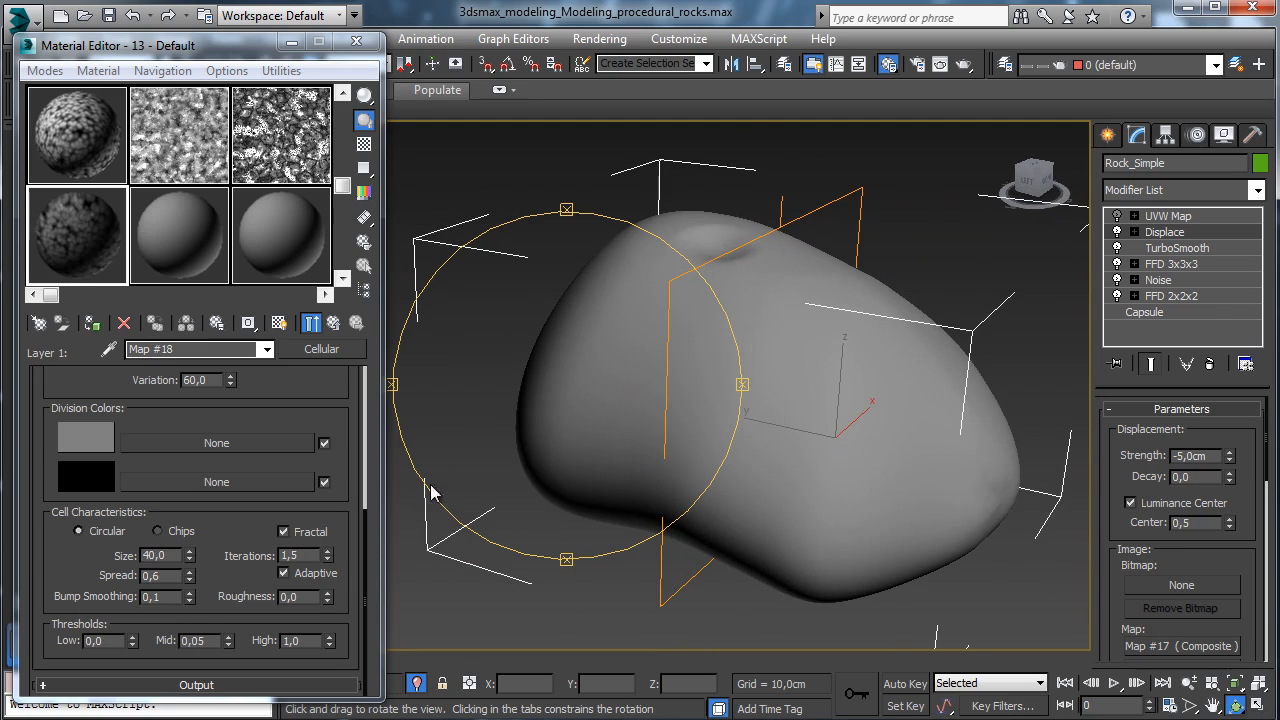
pyautogui.click(190, 685)
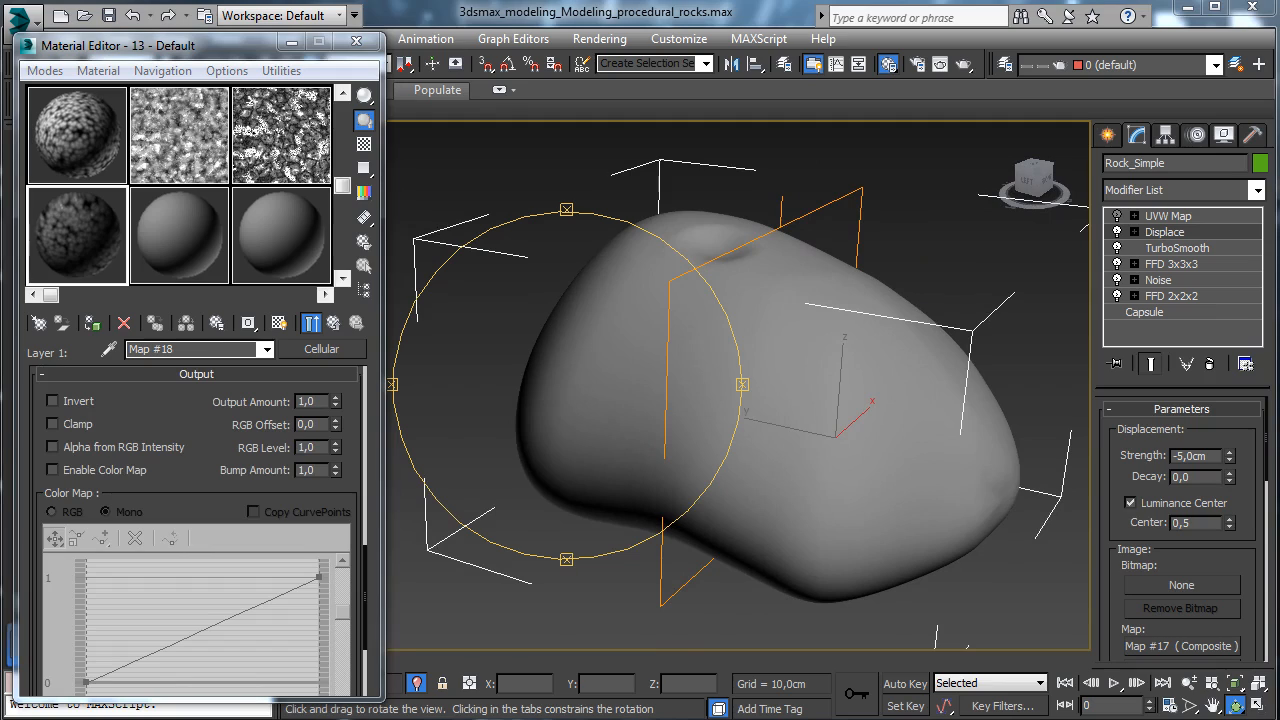
# - Add a second layer to the Composite map and assign a Noise map to it
pyautogui.click(334, 326)
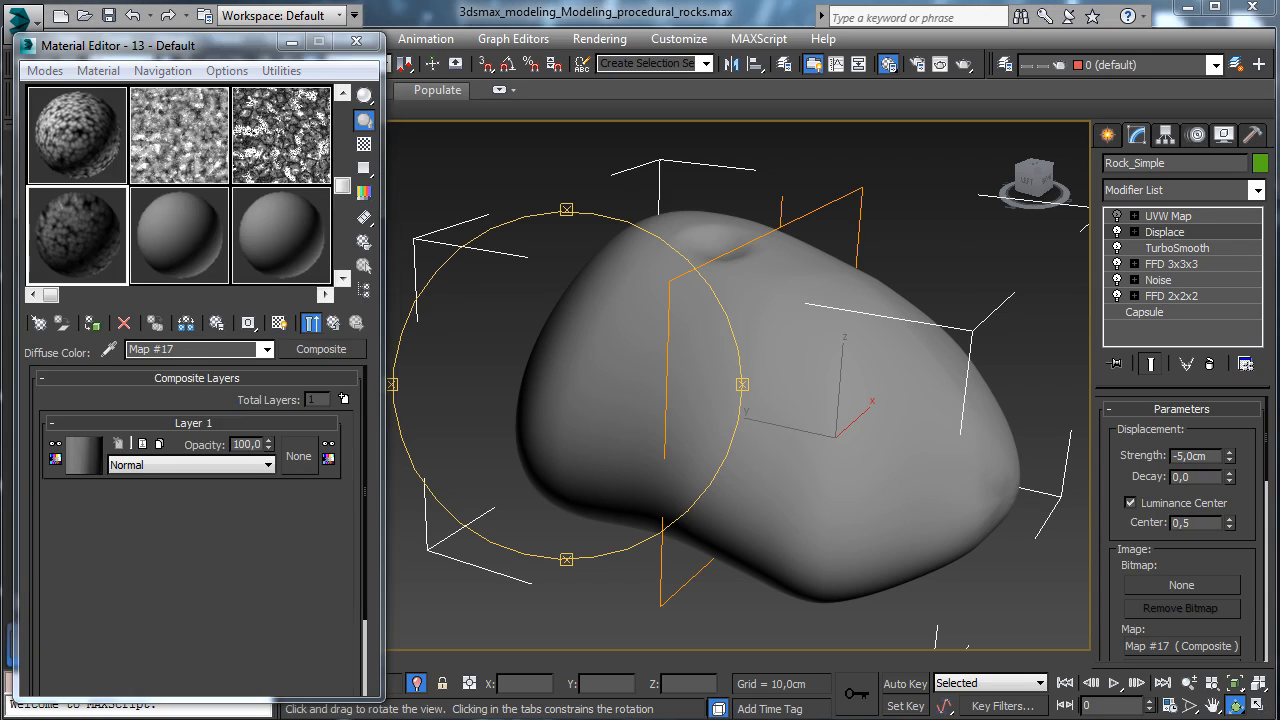
pyautogui.click(344, 399)
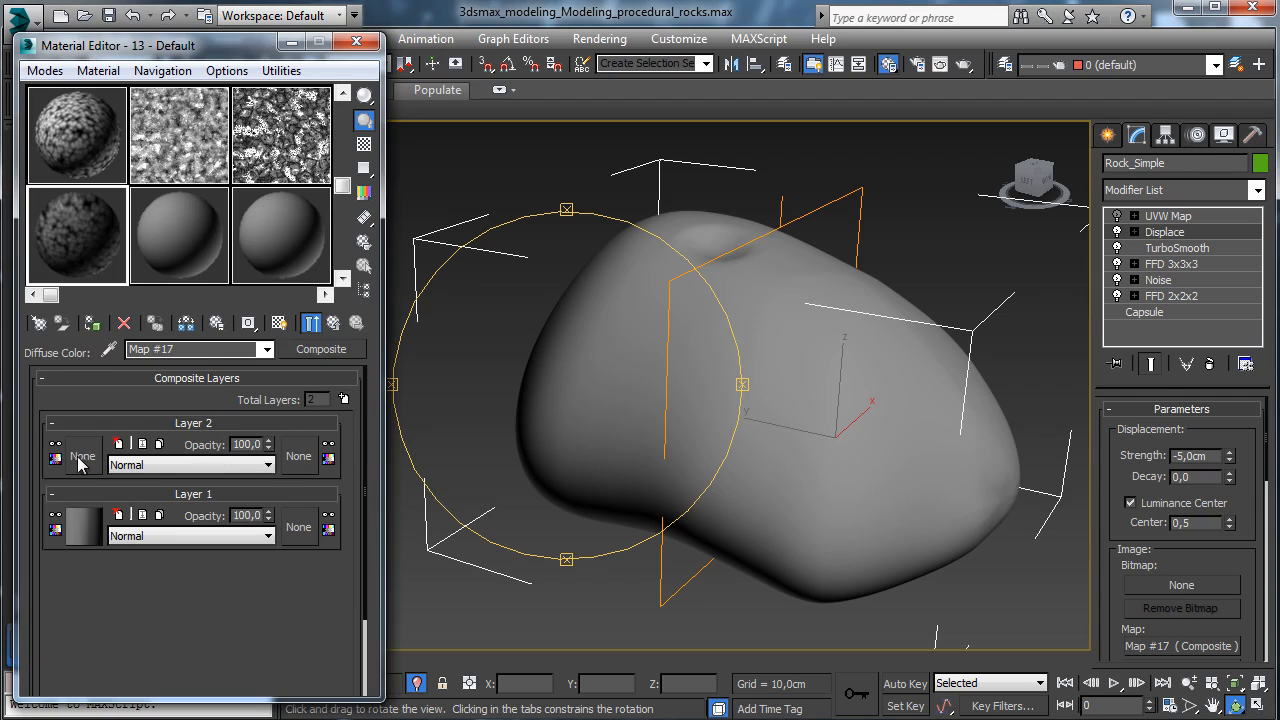
pyautogui.click(82, 456)
pyautogui.click(424, 490)
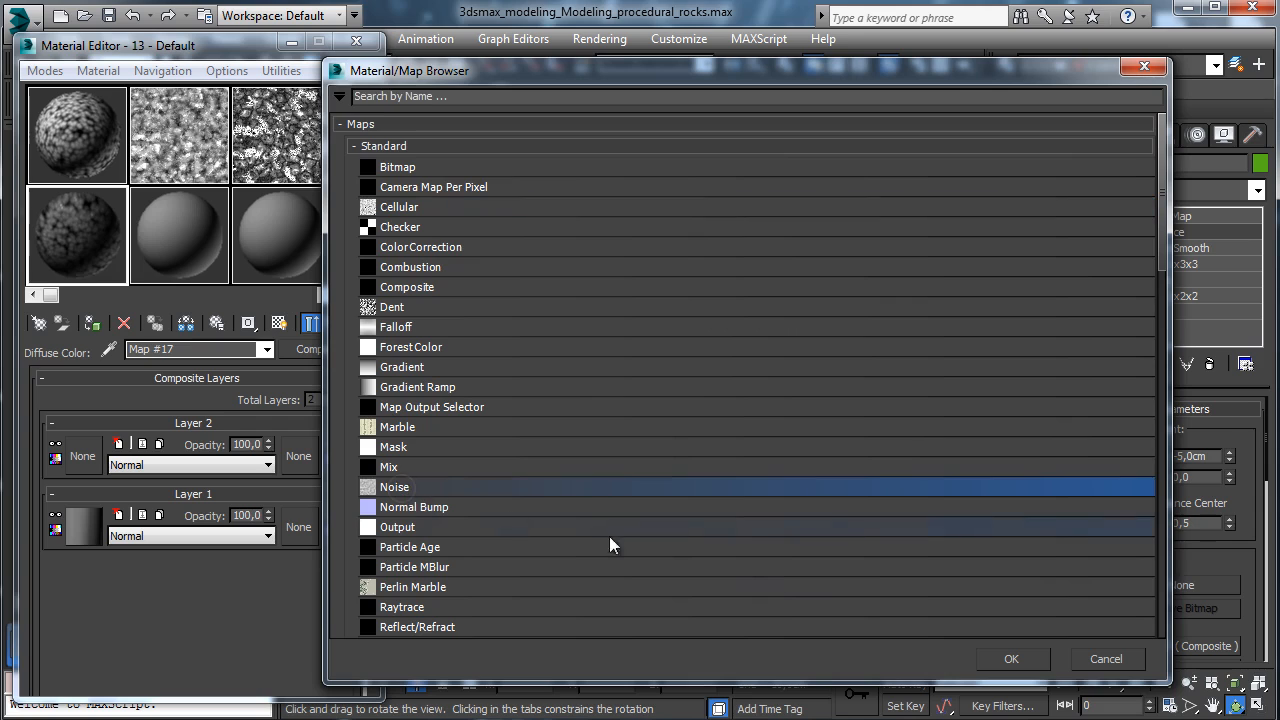
pyautogui.click(1015, 663)
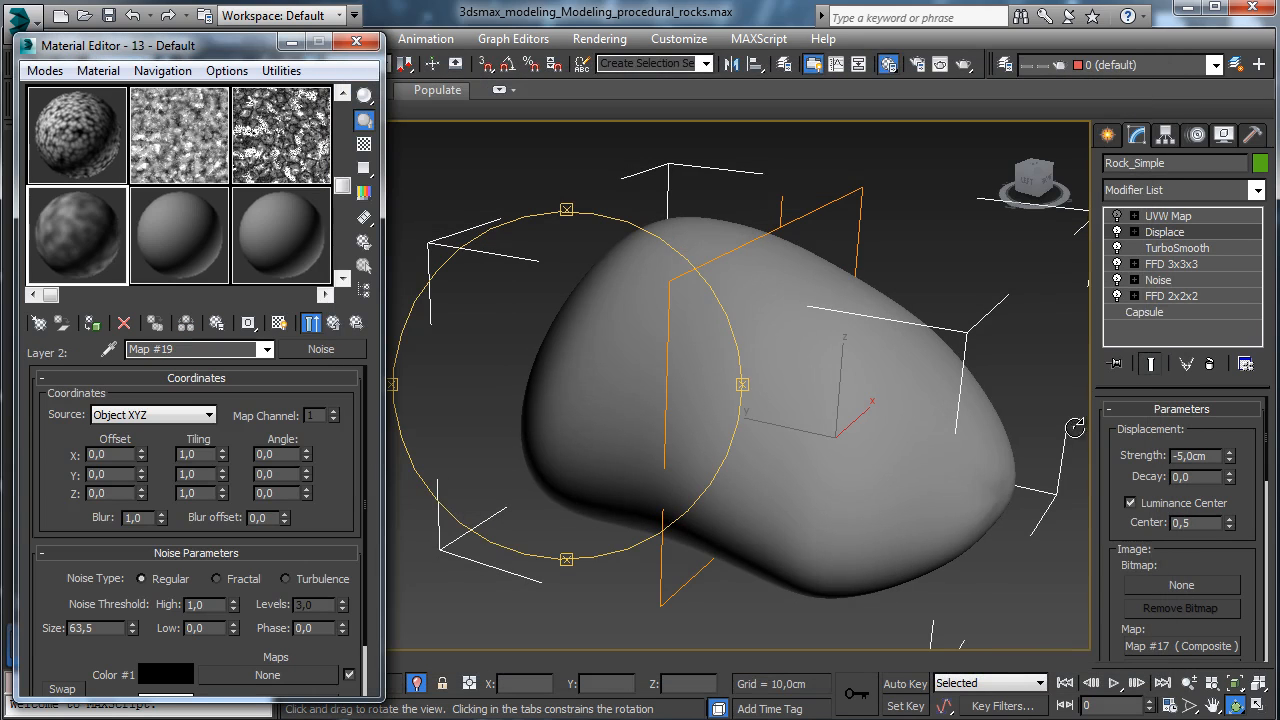
# - Set the Layer 2 Noise map to Size 8, Fractal type and 7.5 Levels
pyautogui.doubleClick(82, 628)
pyautogui.write('8')
pyautogui.press('Return')
pyautogui.click(1177, 248)
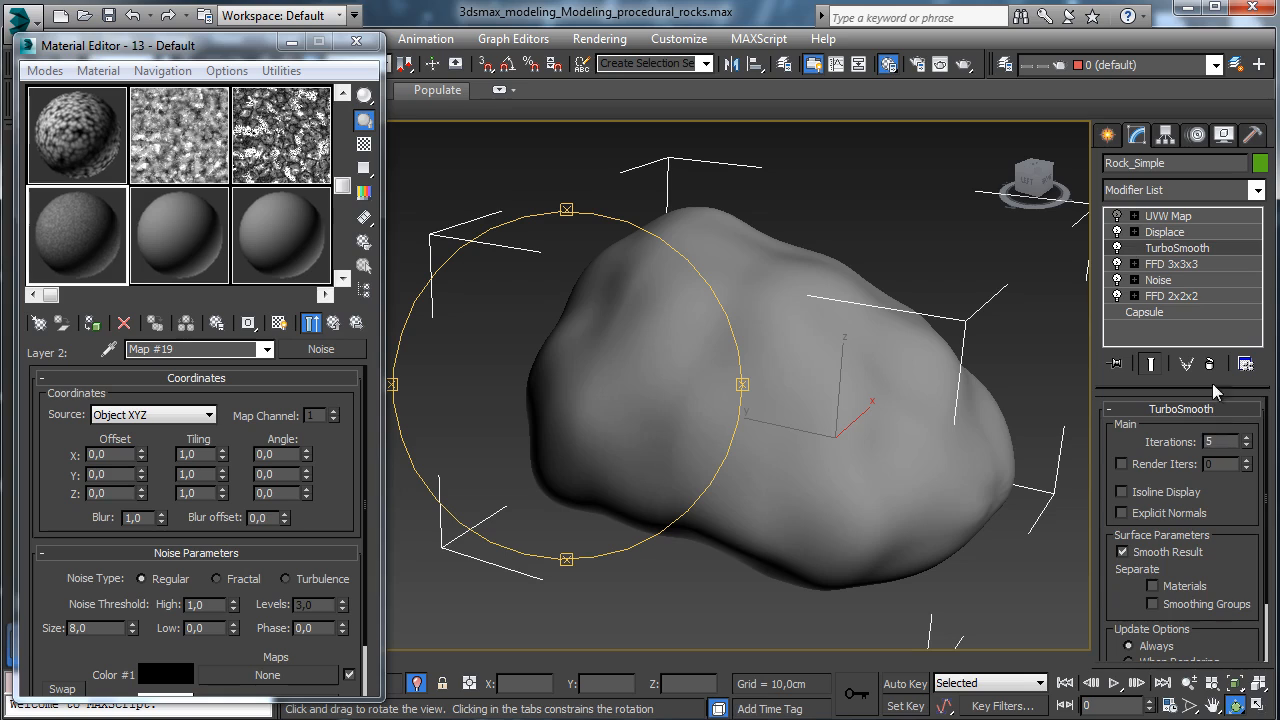
pyautogui.click(1163, 232)
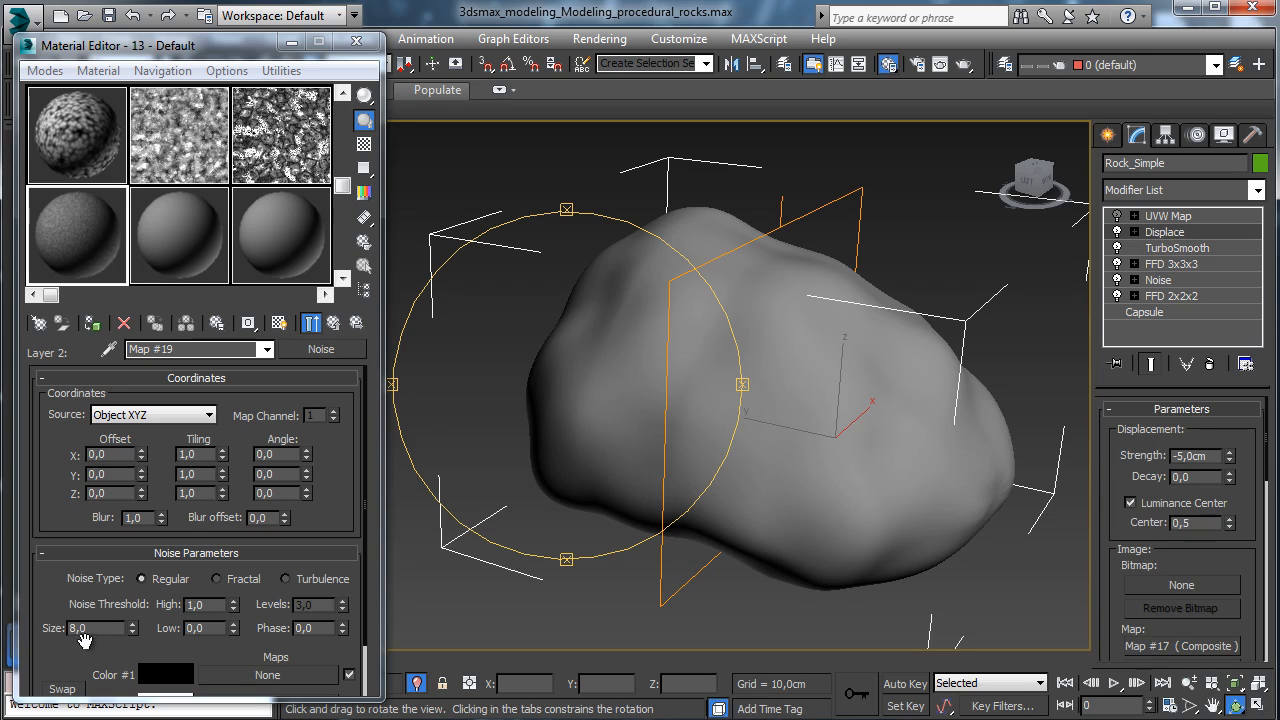
pyautogui.click(243, 580)
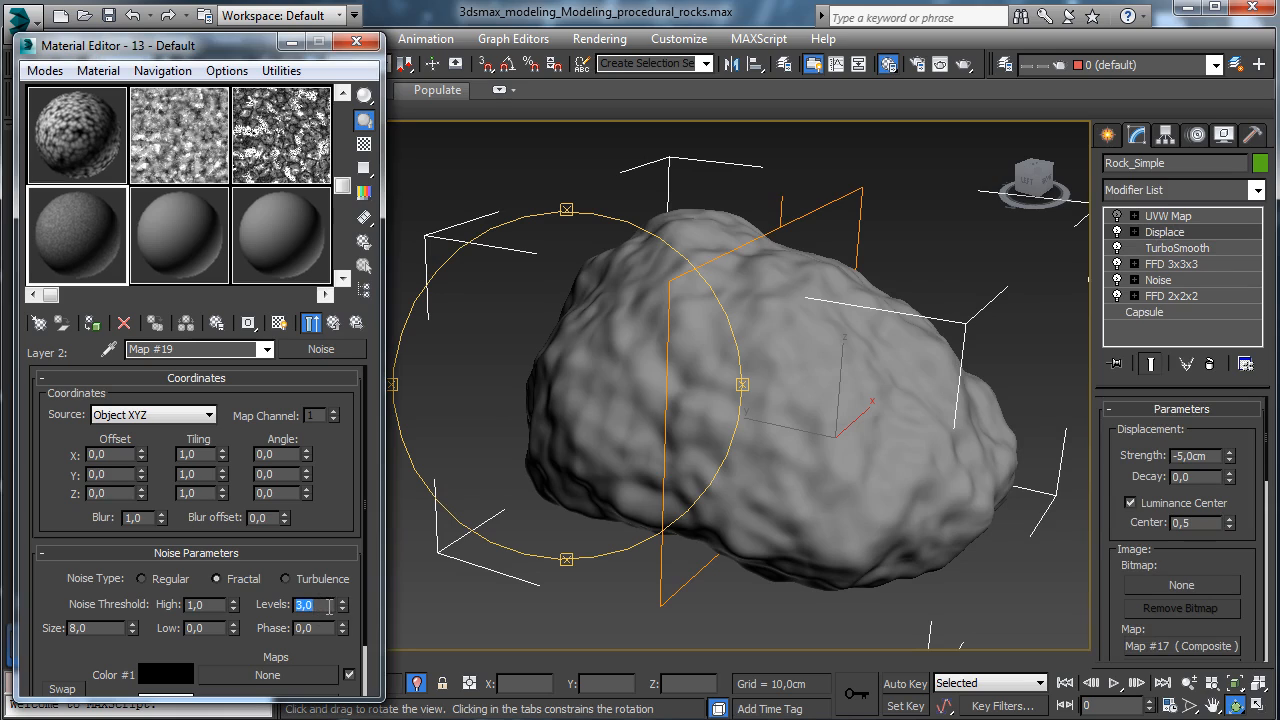
pyautogui.press('Return')
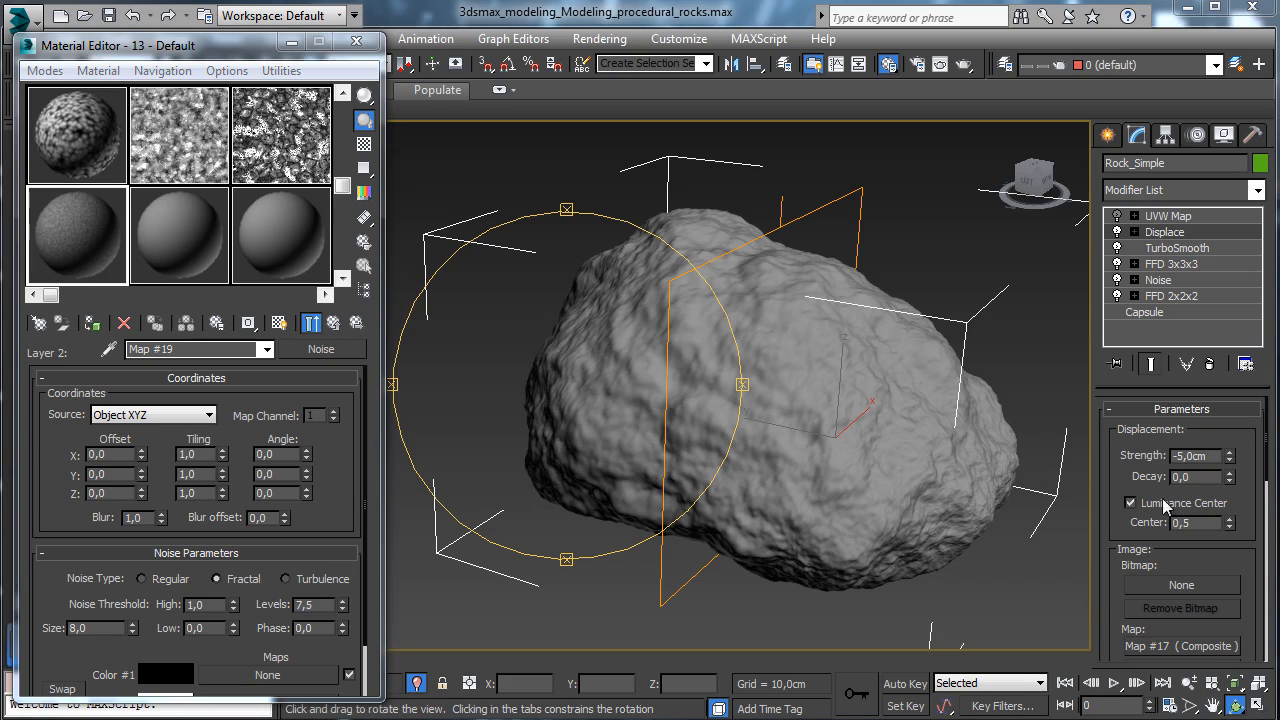
# - Return to the Composite map and set Layer 2's blending mode to Average
pyautogui.click(333, 322)
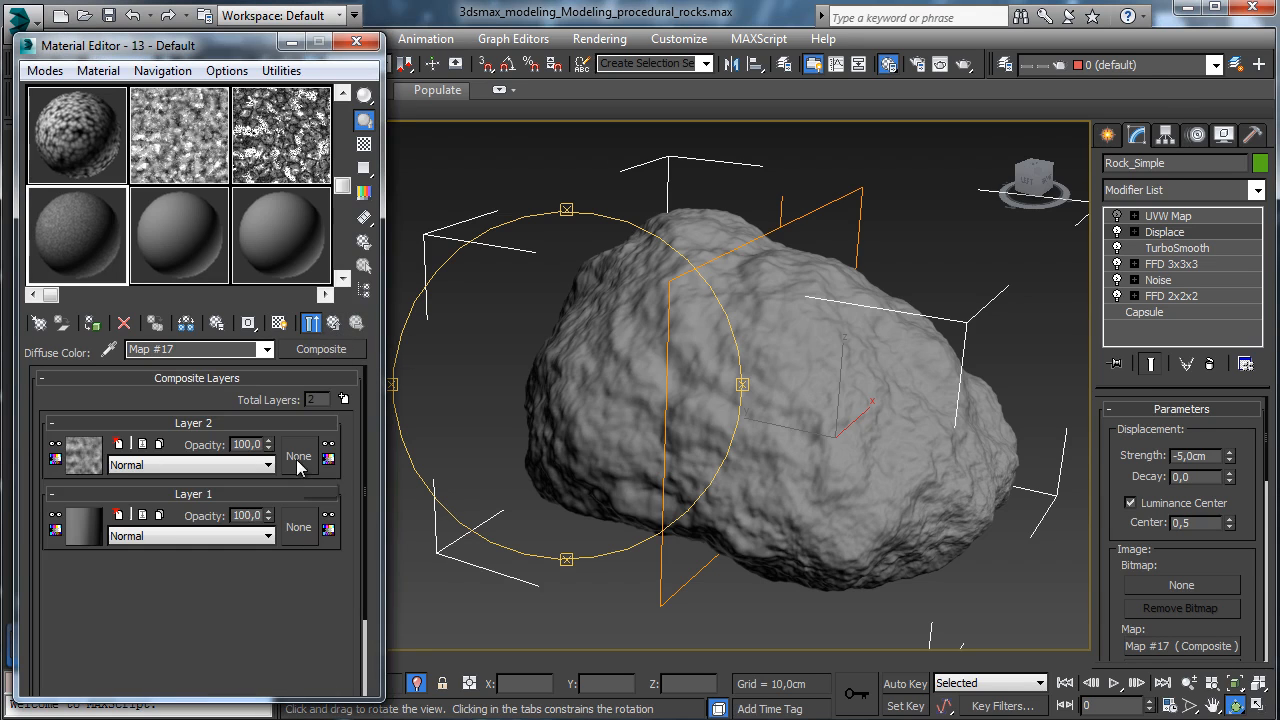
pyautogui.click(298, 456)
pyautogui.click(1124, 662)
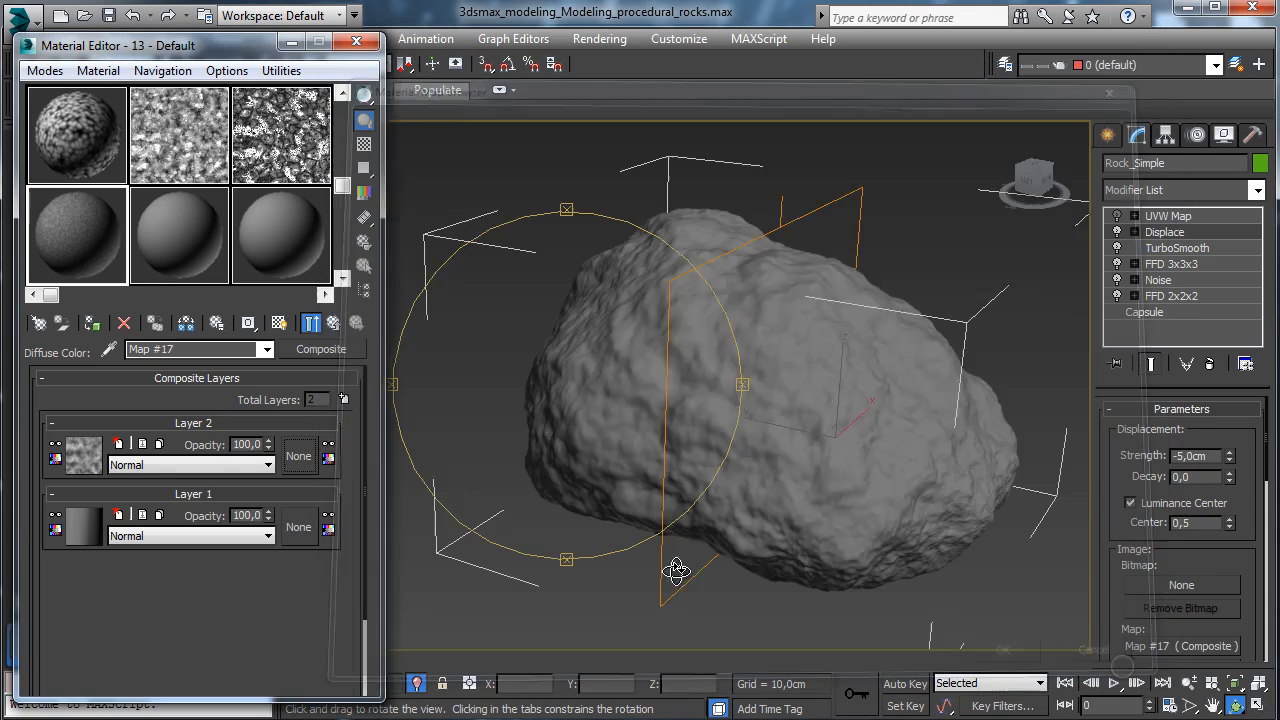
pyautogui.click(150, 465)
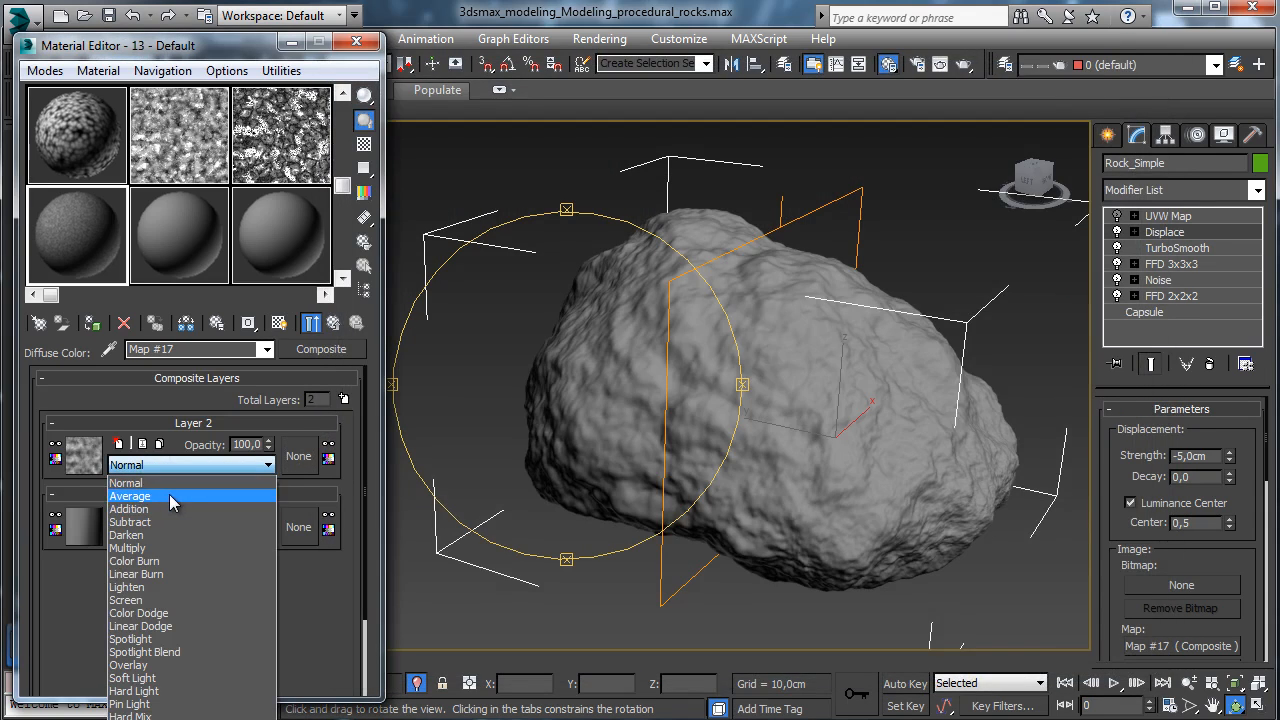
pyautogui.click(170, 496)
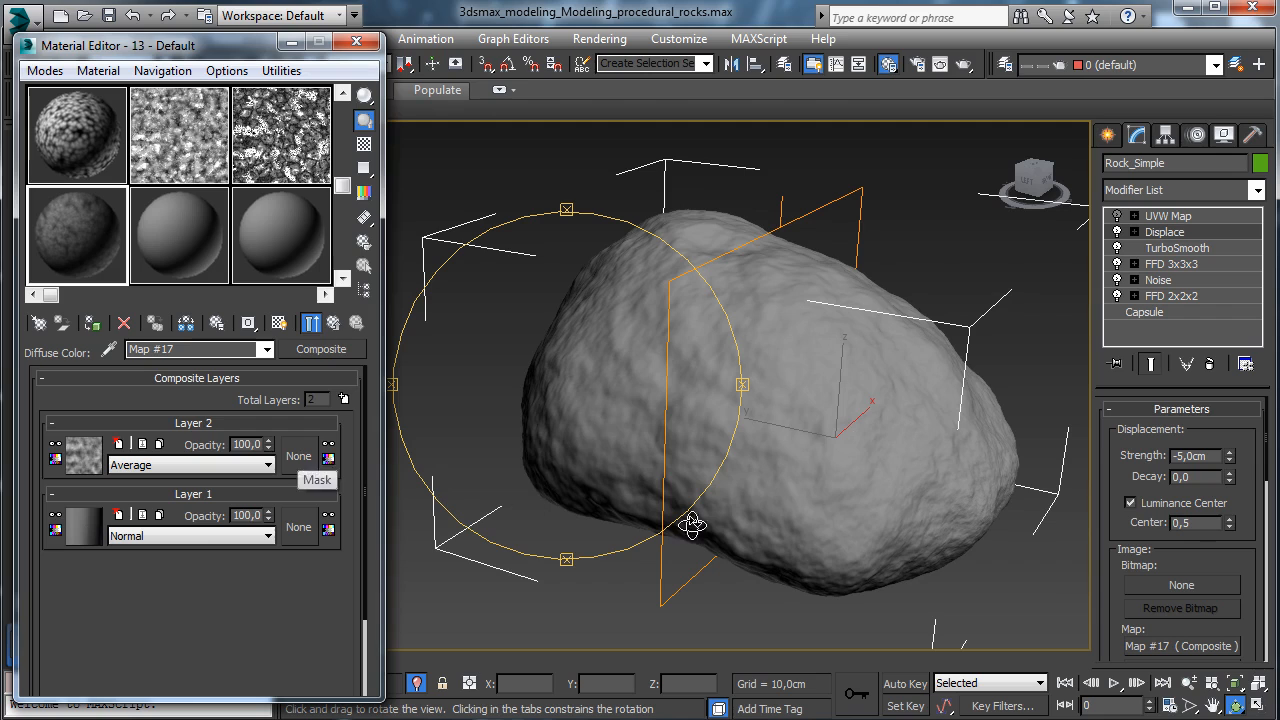
# - Assign a Cellular map as Layer 2's mask and set its Y tiling to 0.1
pyautogui.click(298, 456)
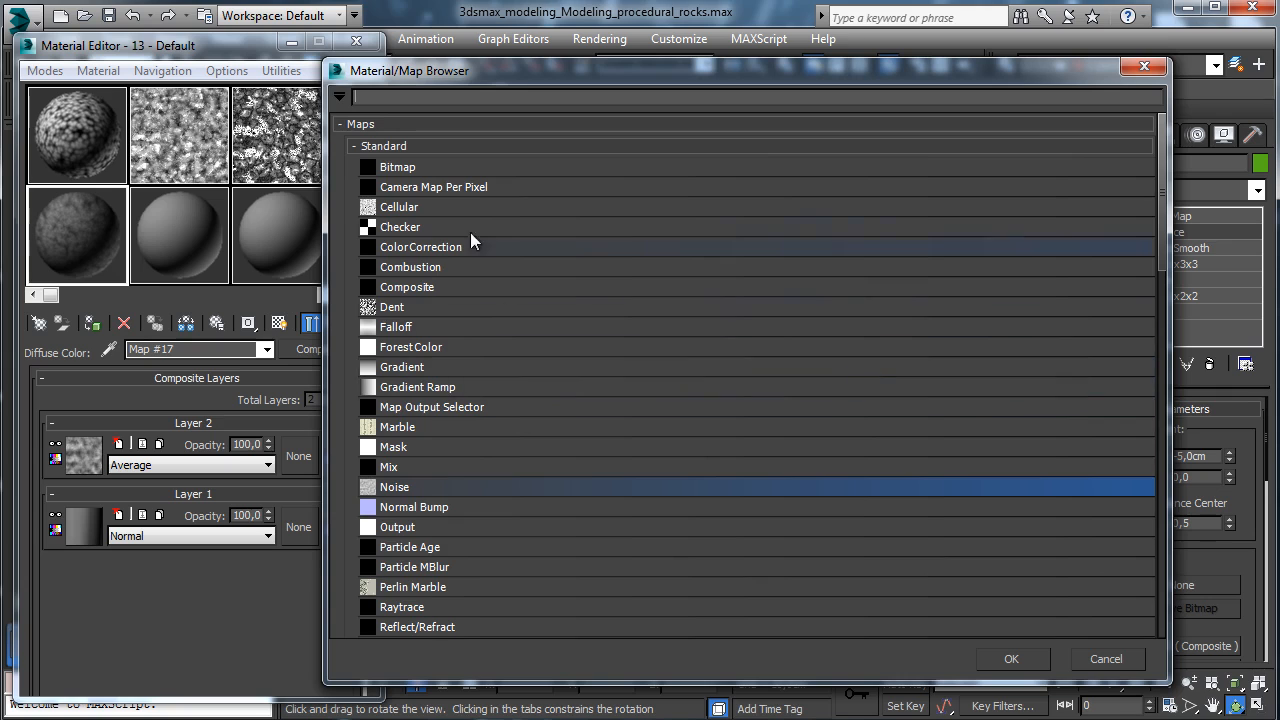
pyautogui.click(407, 209)
pyautogui.click(1012, 660)
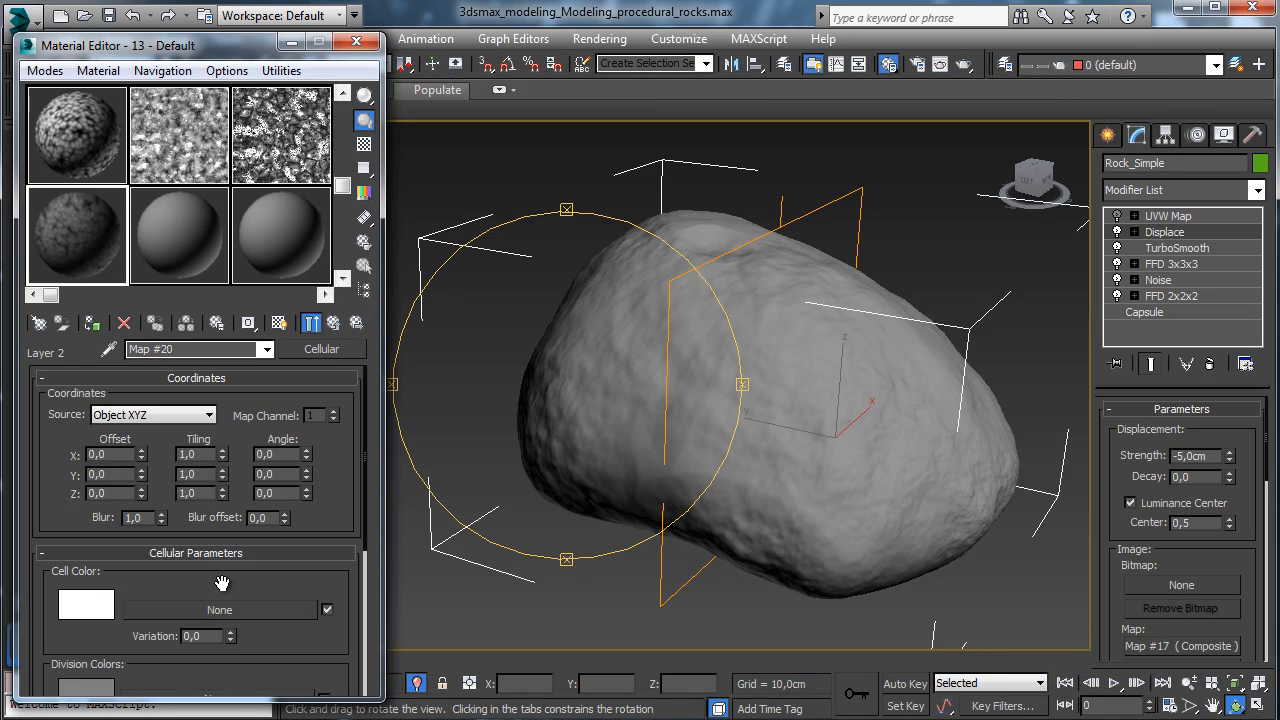
pyautogui.scroll(-5, 221, 583)
pyautogui.scroll(2, 175, 489)
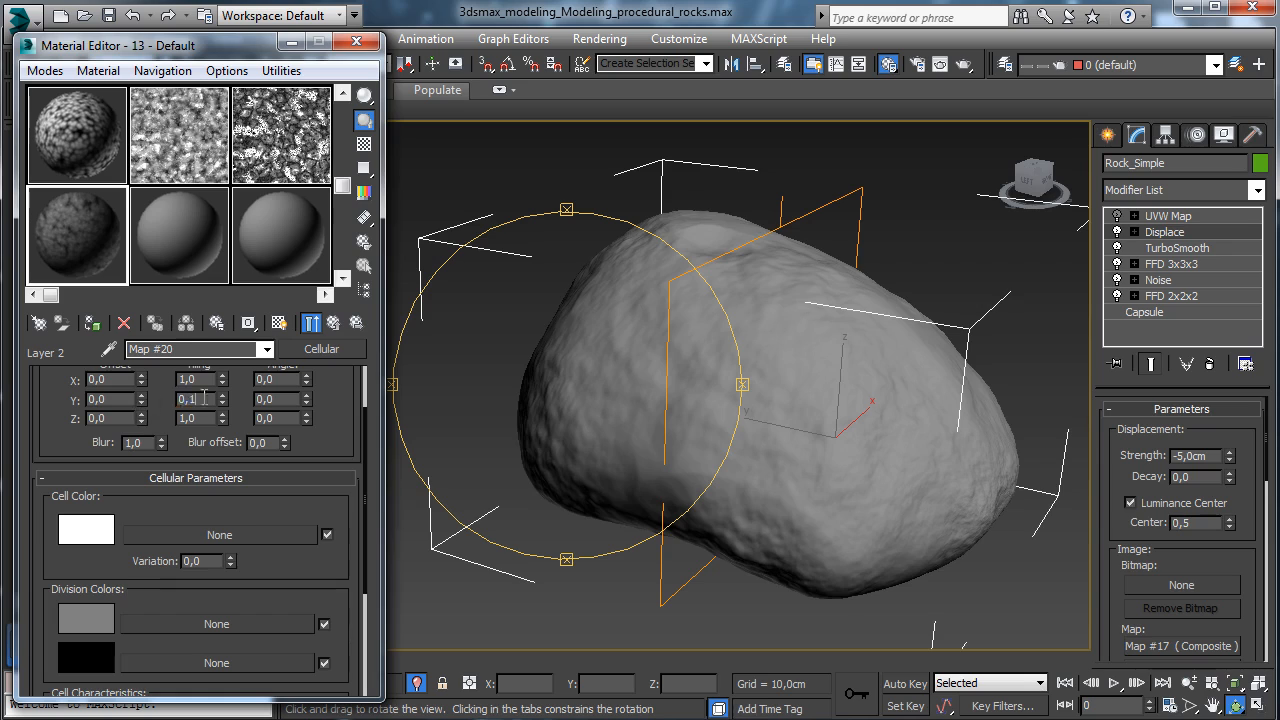
pyautogui.scroll(-2, 245, 440)
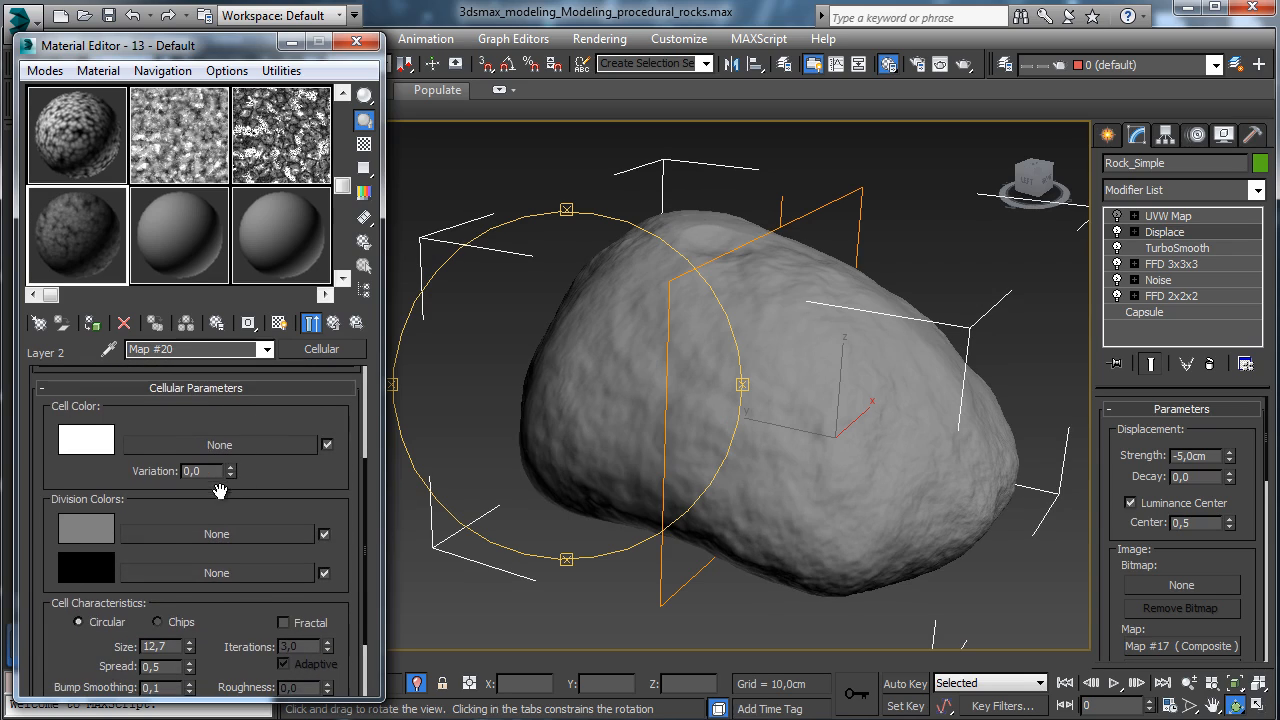
# - Set the Layer 2 mask's Cellular cell Size to 20 and Spread to 0.42
pyautogui.scroll(-2, 220, 490)
pyautogui.doubleClick(162, 555)
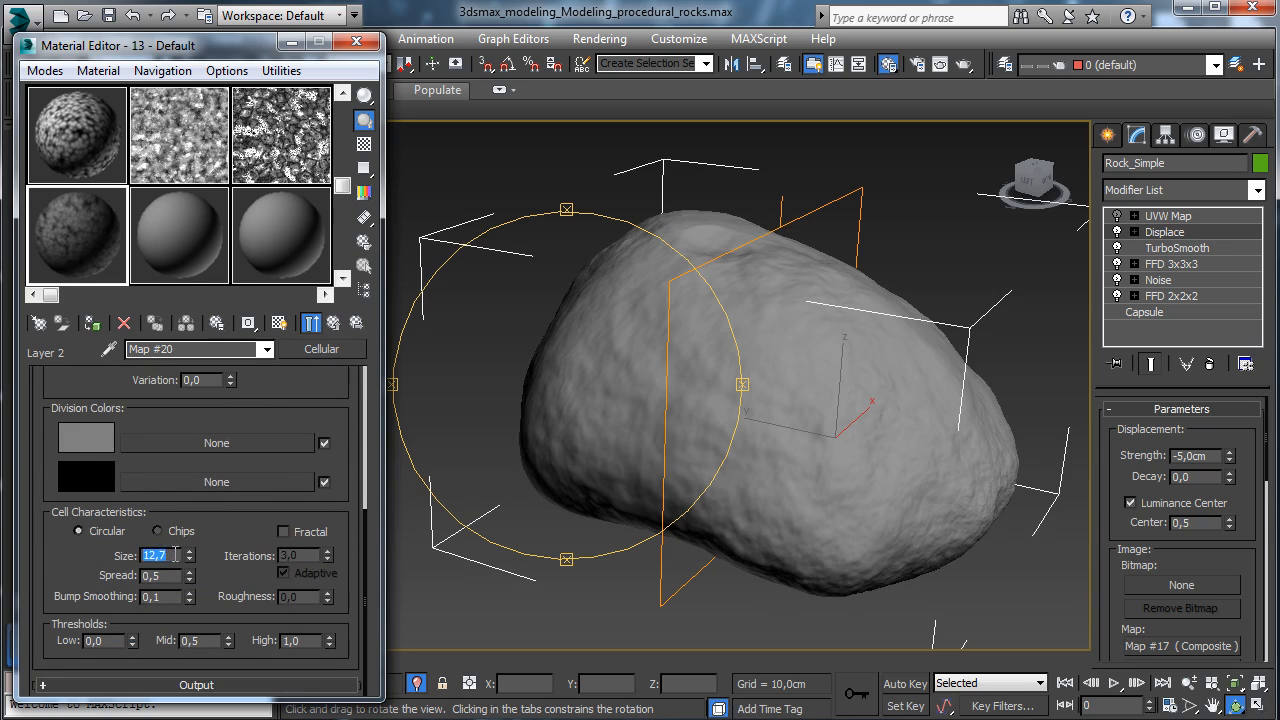
pyautogui.press('Return')
pyautogui.click(249, 466)
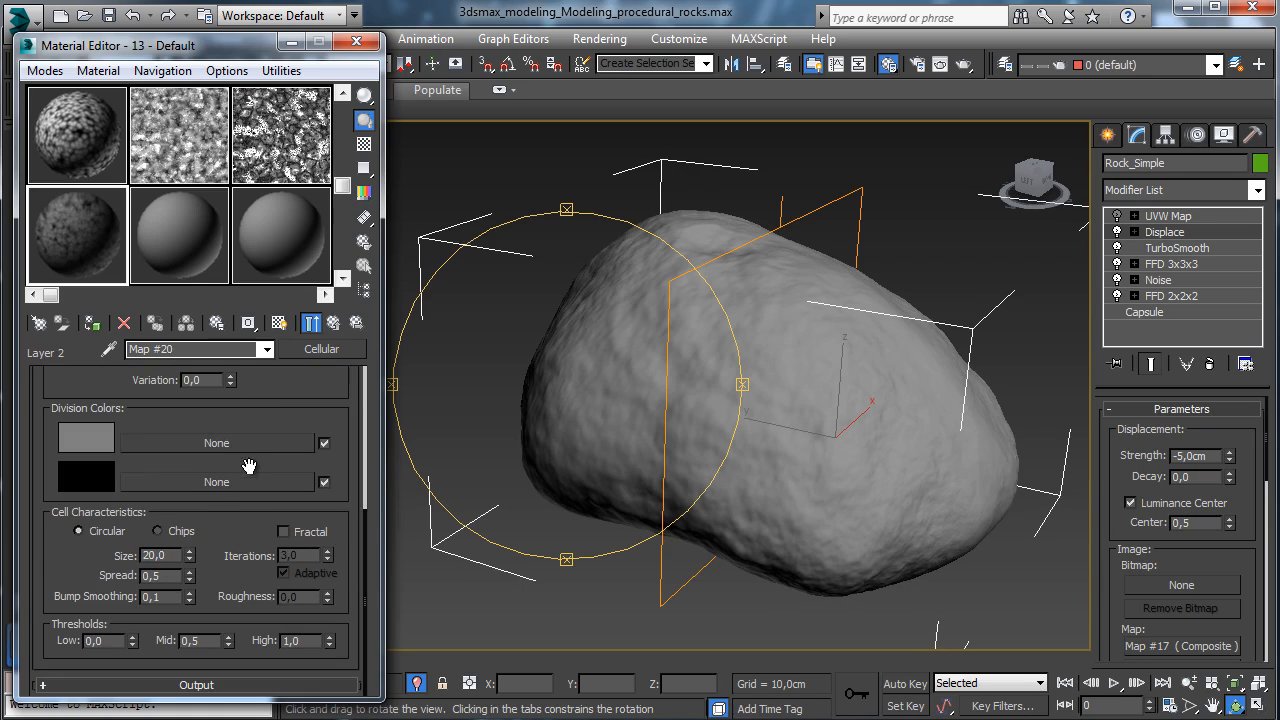
pyautogui.click(168, 577)
pyautogui.press('BackSpace')
pyautogui.press('Return')
pyautogui.click(238, 524)
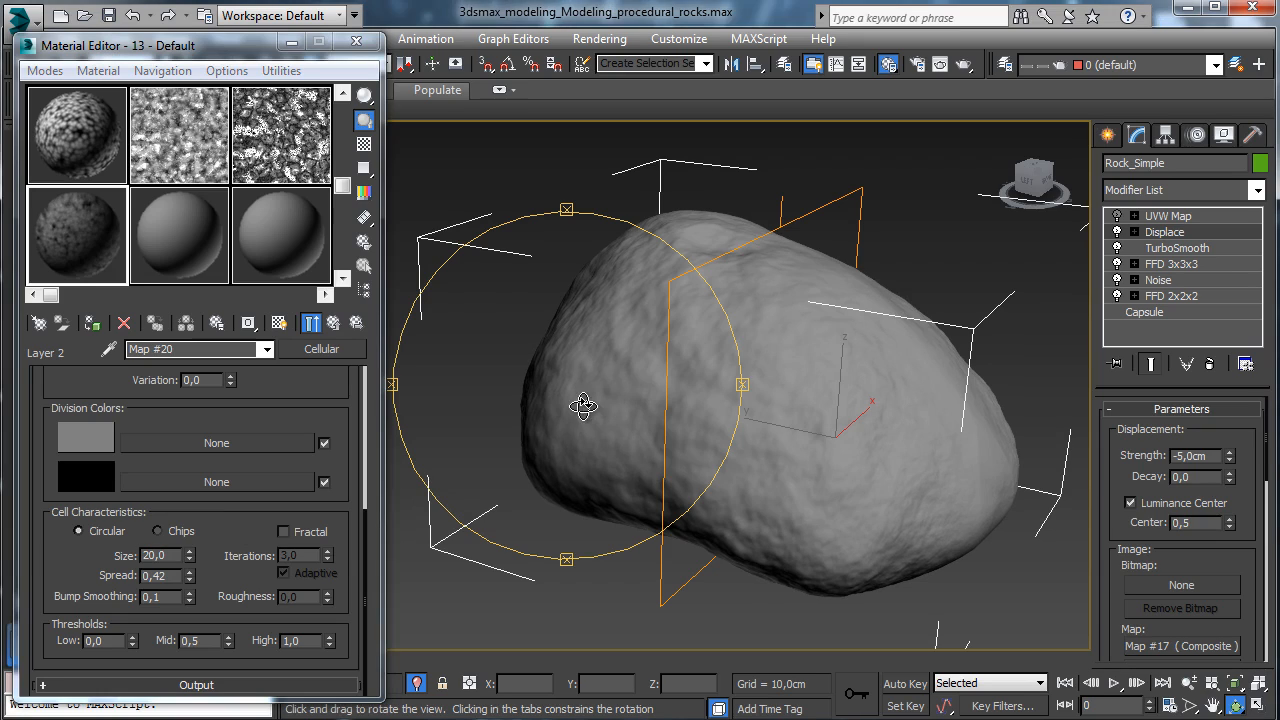
pyautogui.moveTo(550, 400); pyautogui.dragTo(809, 403)
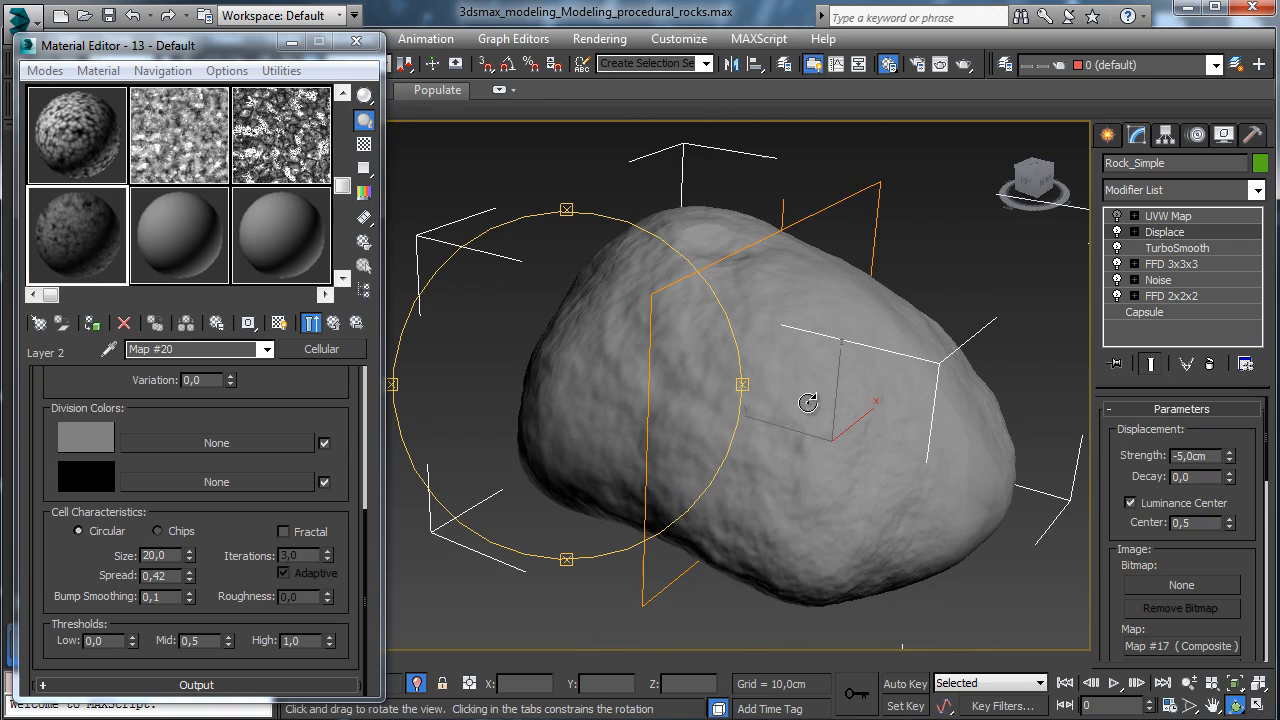
# - Add a third layer to the Composite map and assign a Noise map to it
pyautogui.click(330, 326)
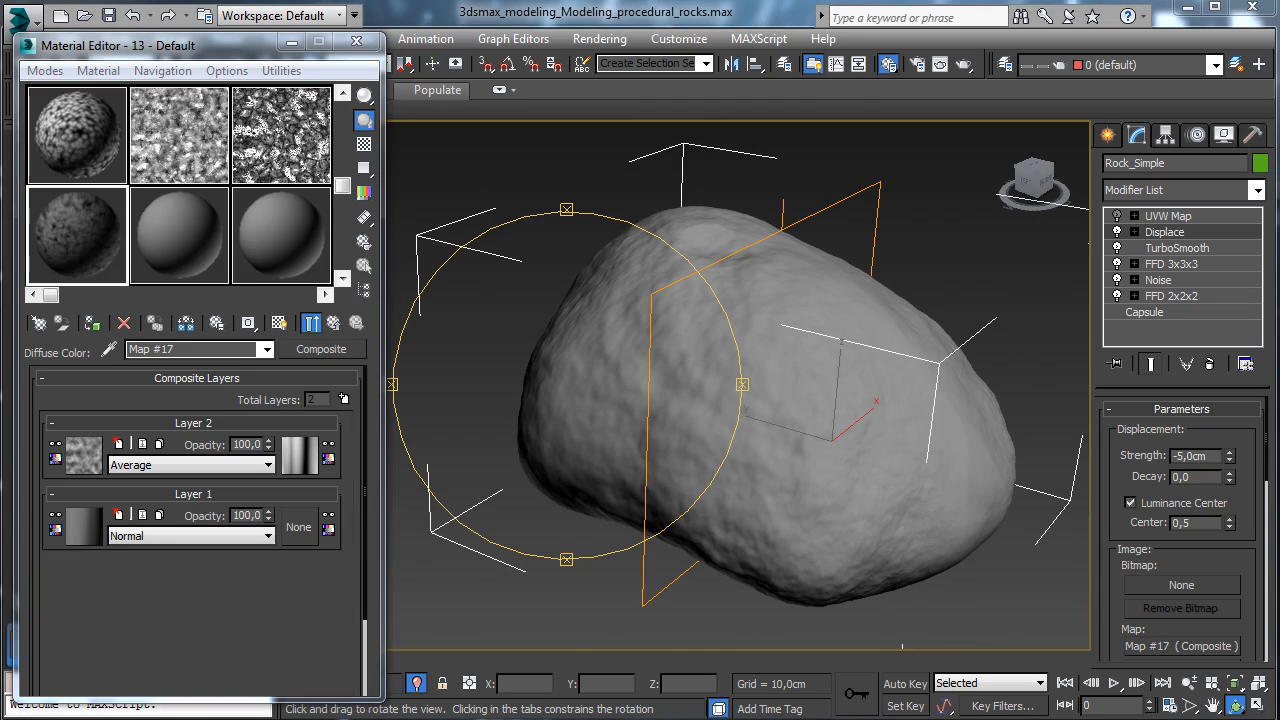
pyautogui.click(347, 398)
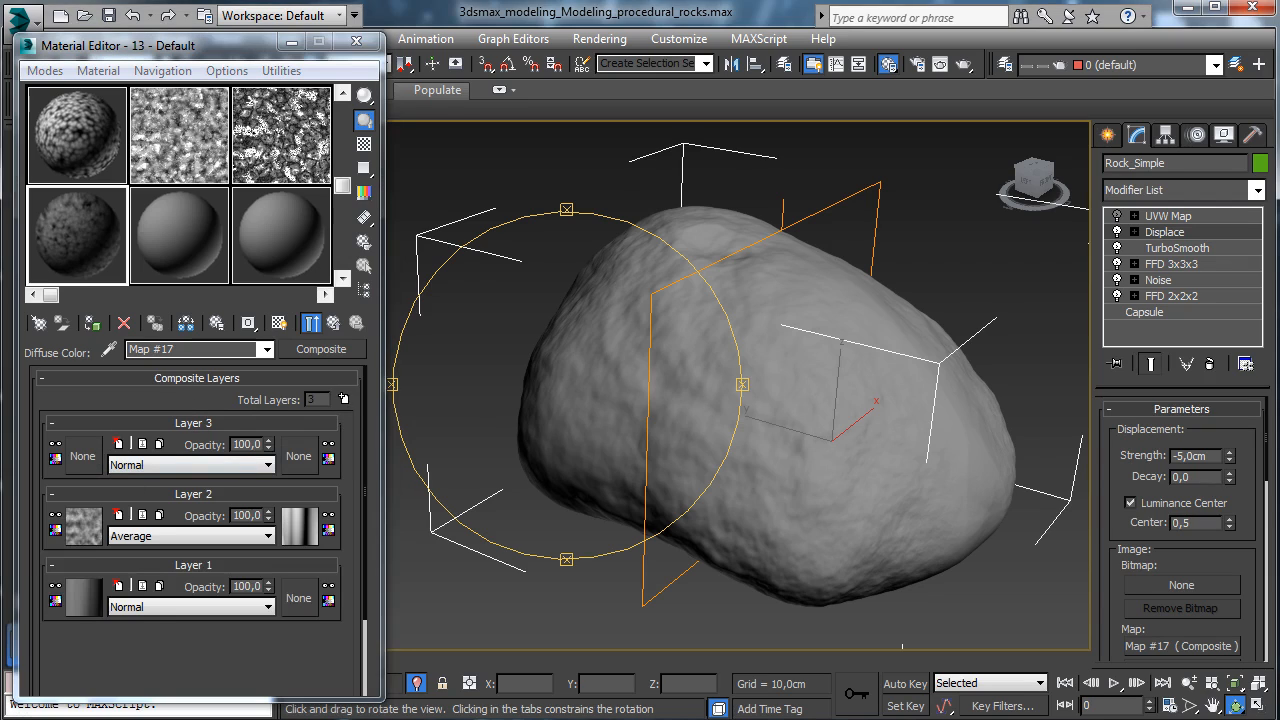
pyautogui.click(82, 456)
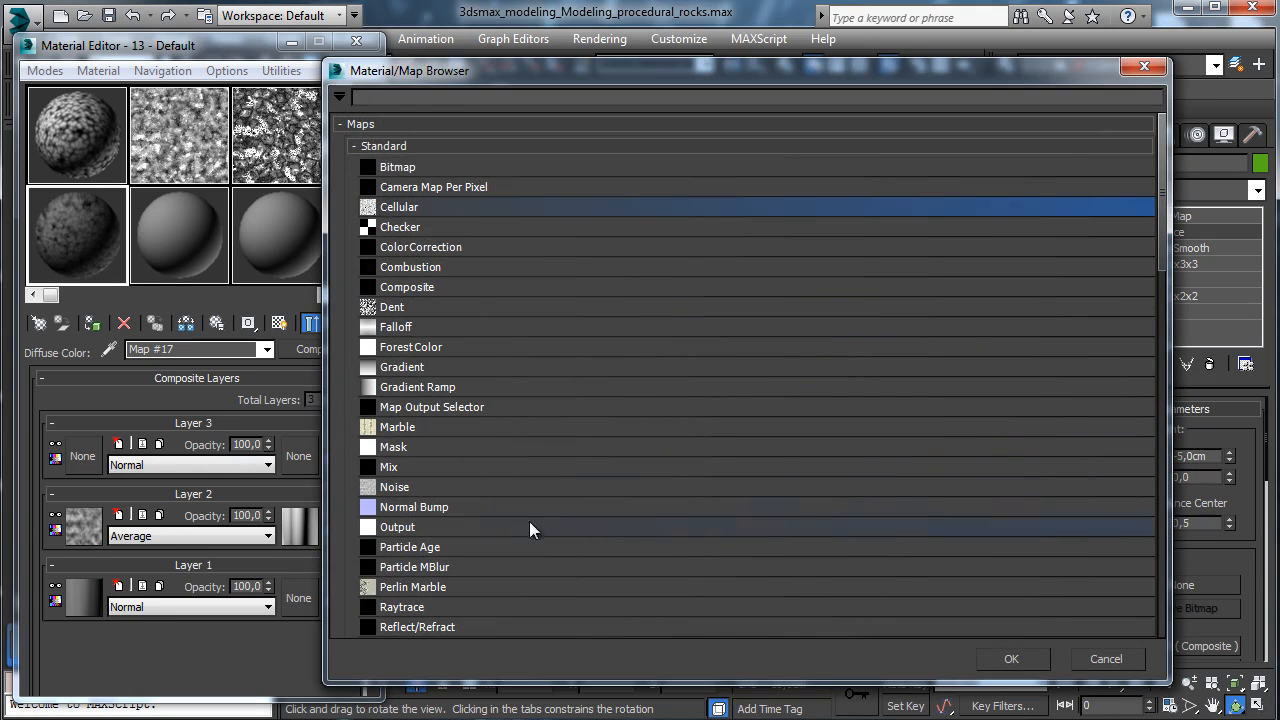
pyautogui.click(395, 487)
pyautogui.click(1040, 660)
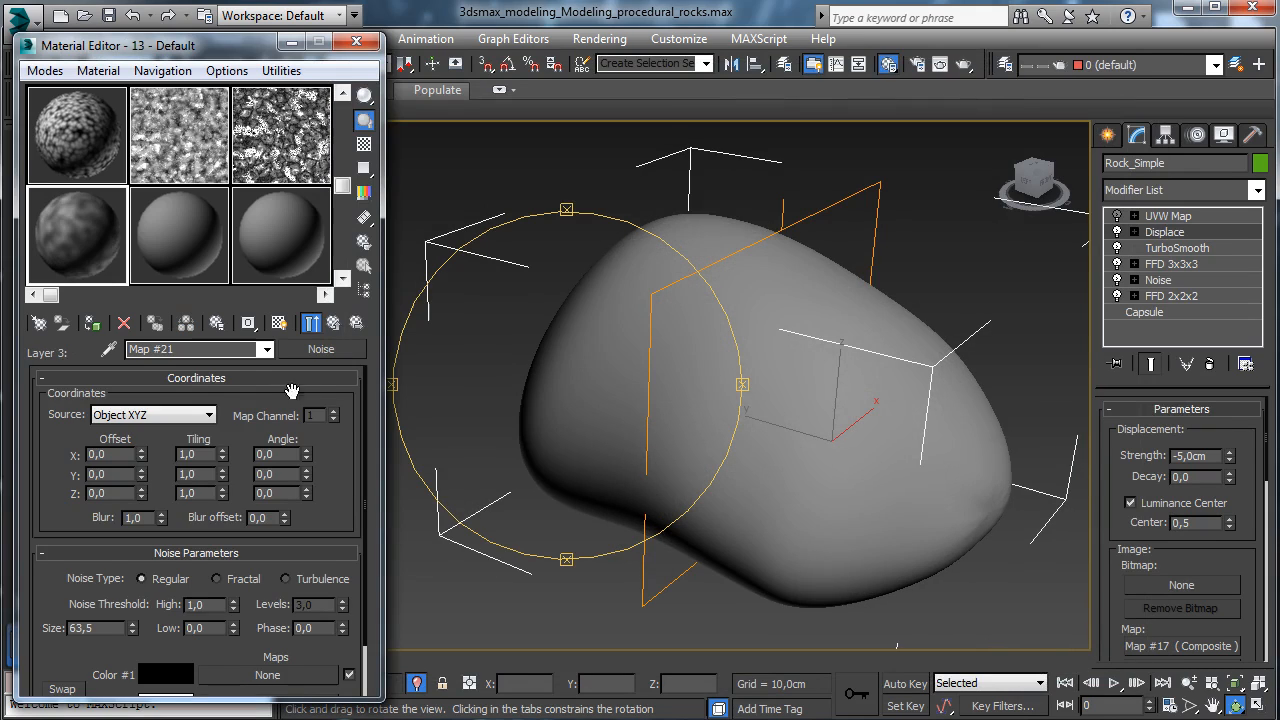
# - Set Layer 3's Noise map to Turbulence with Size 25,6 and Levels 8,0
pyautogui.click(306, 580)
pyautogui.scroll(-2, 333, 505)
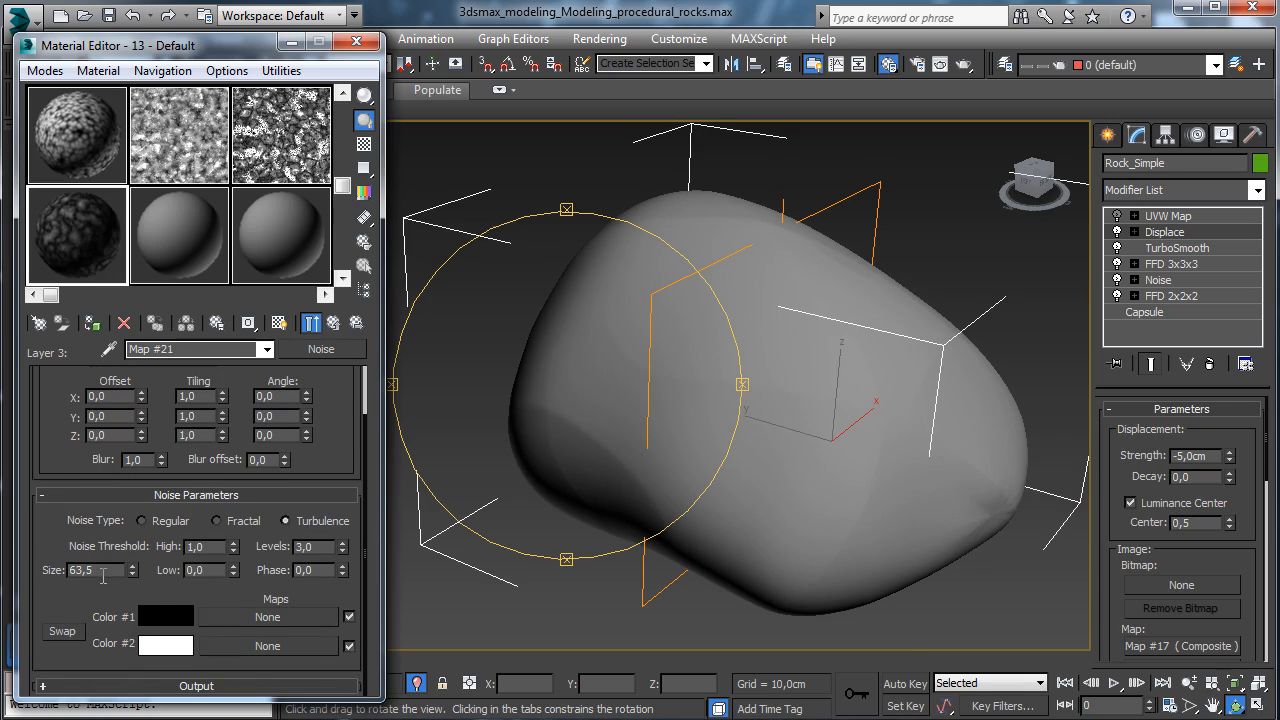
pyautogui.doubleClick(105, 570)
pyautogui.write('25,6')
pyautogui.press('Return')
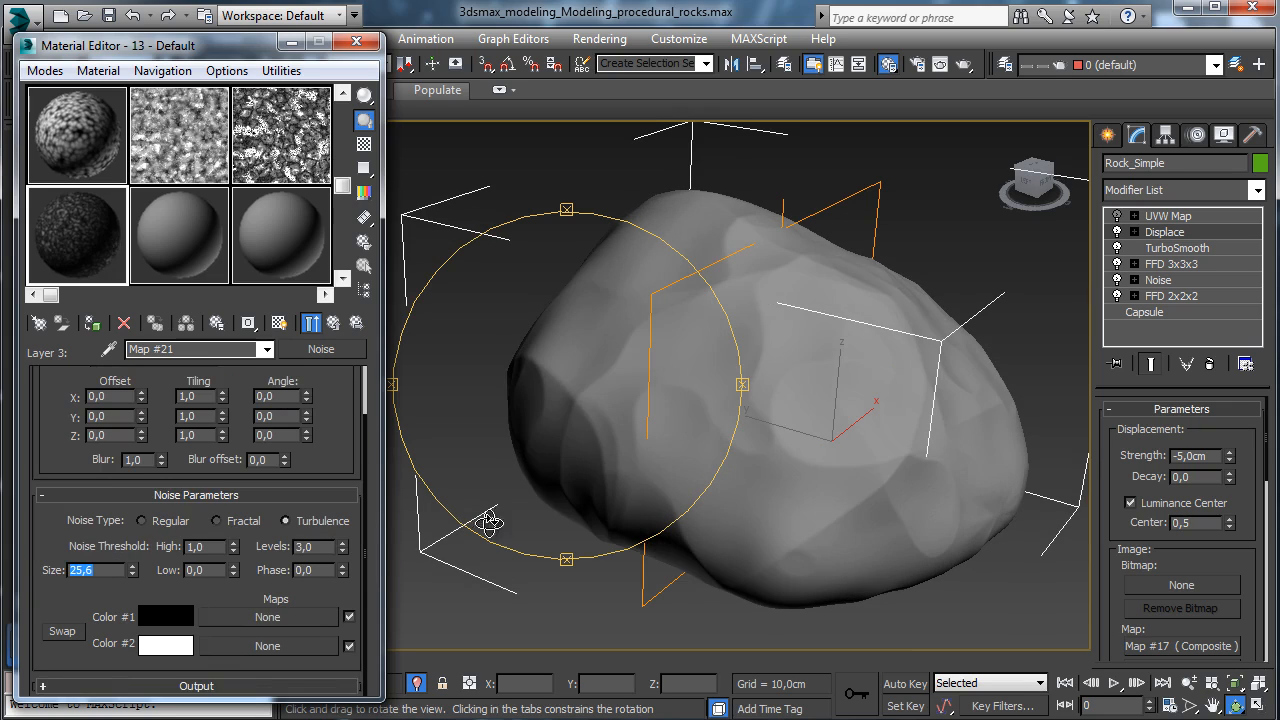
pyautogui.doubleClick(320, 547)
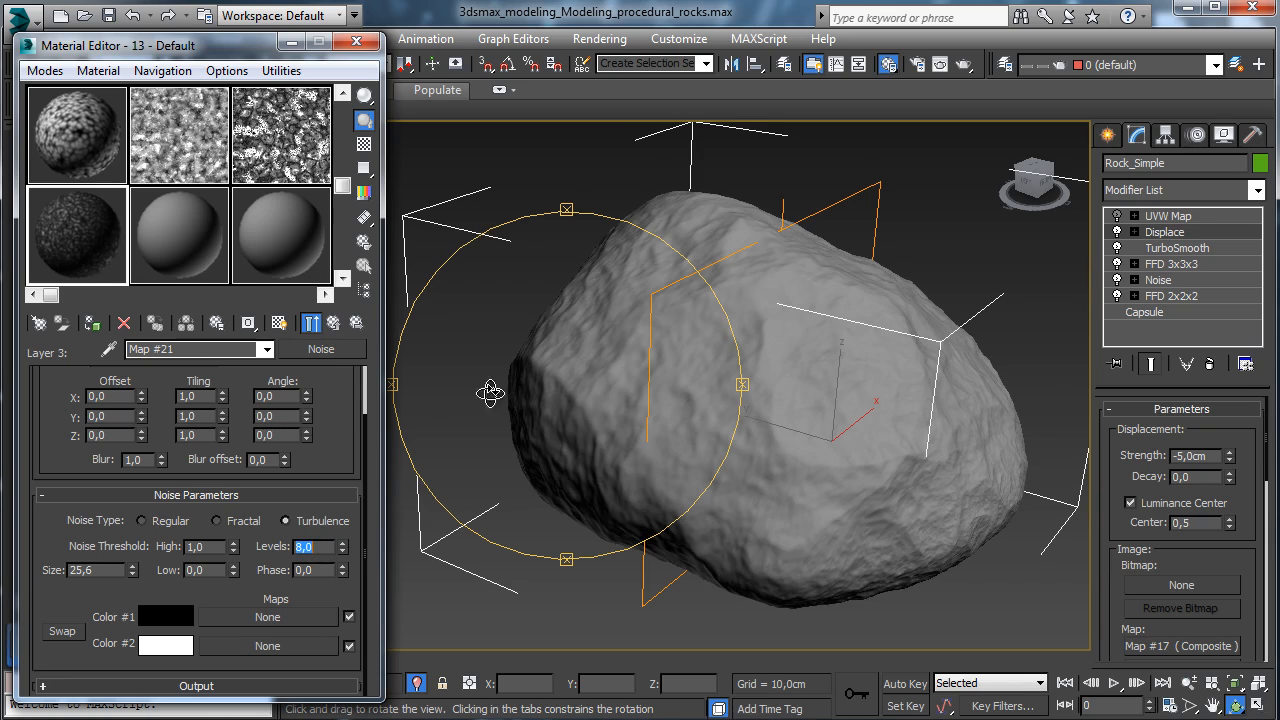
# - Set the Layer 3 Noise thresholds to High 0,385 and Low 0,315
pyautogui.doubleClick(207, 547)
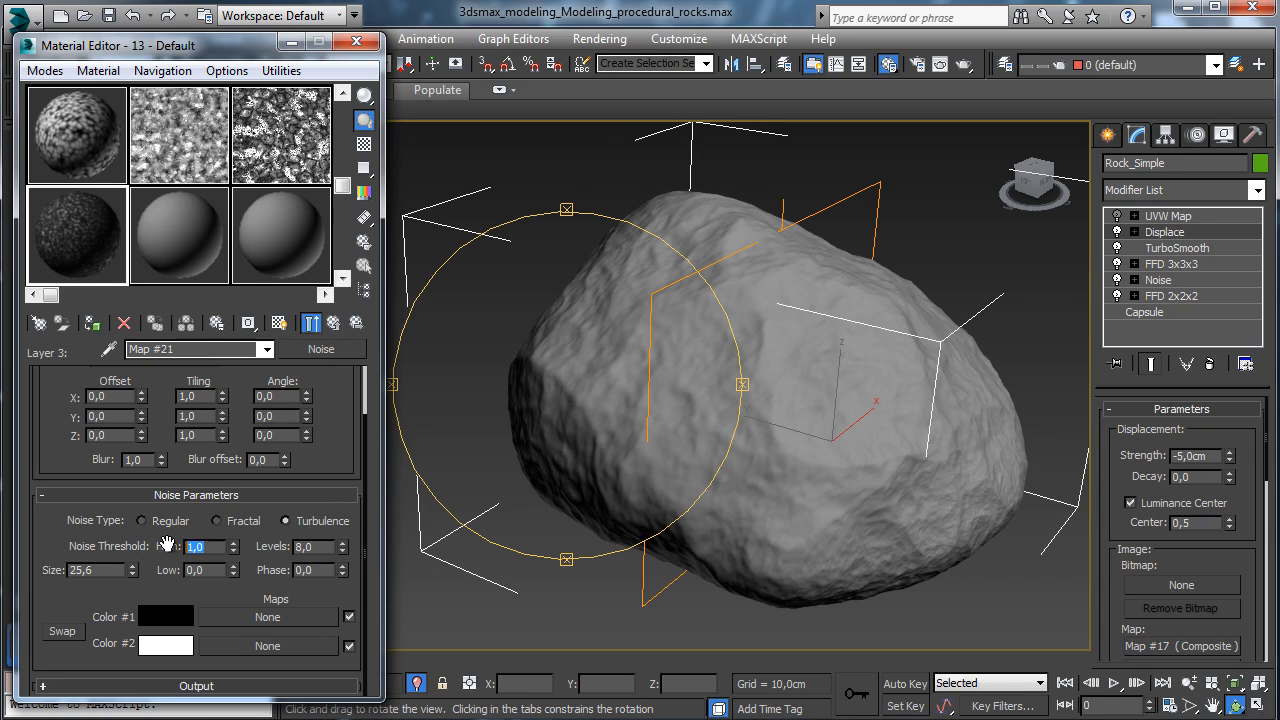
pyautogui.write('0,385')
pyautogui.press('Return')
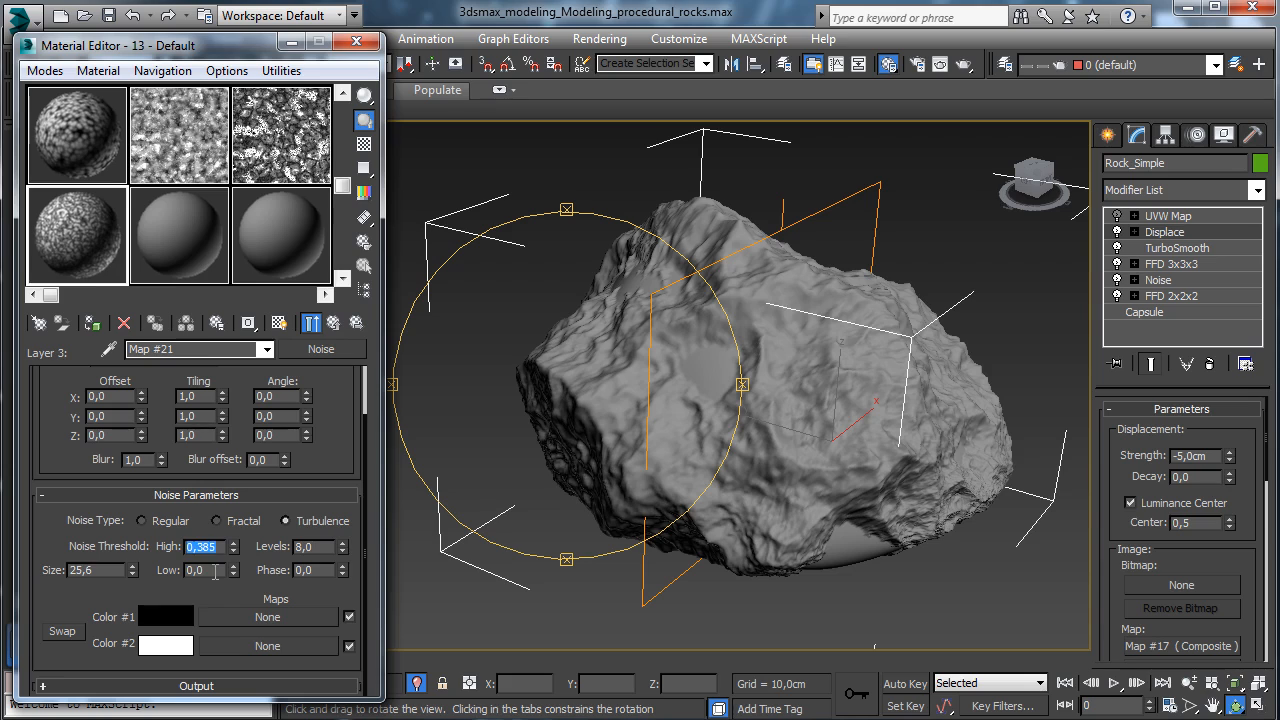
pyautogui.doubleClick(214, 572)
pyautogui.write('0,315')
pyautogui.press('Return')
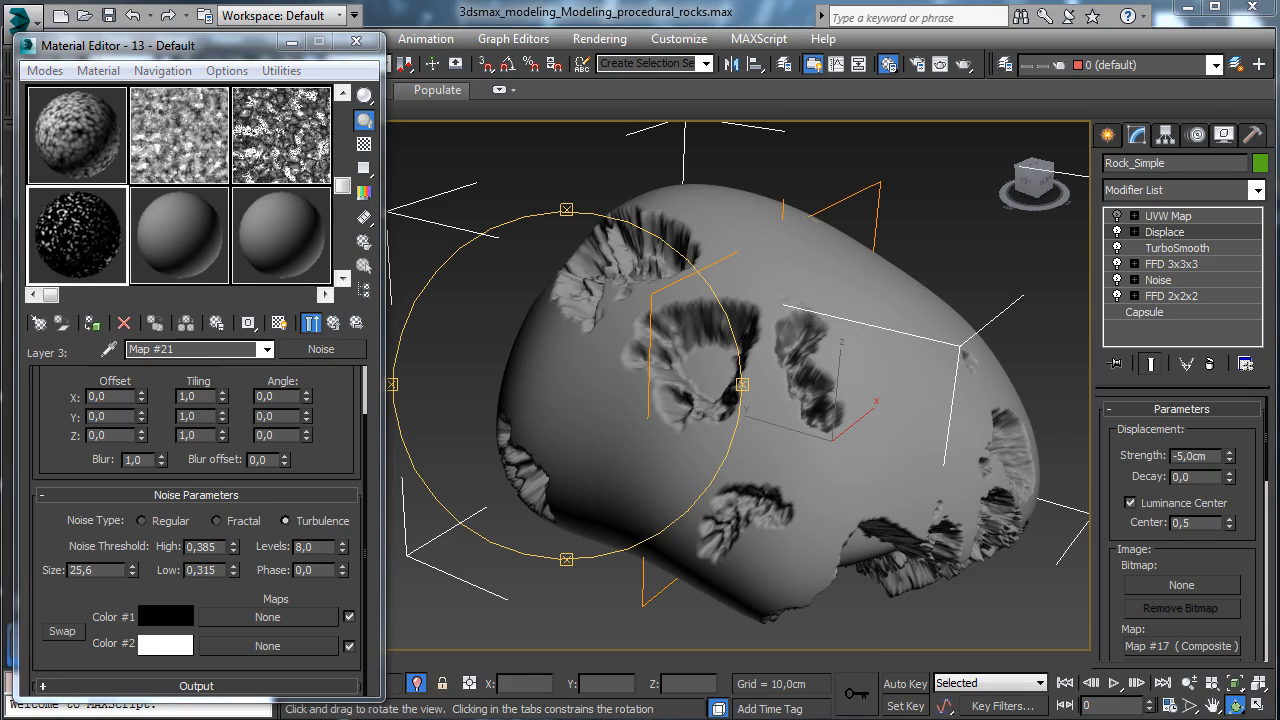
# - Set Layer 3 of the Composite map to Multiply at 30 opacity, and set the rock's TurboSmooth iterations to 6
pyautogui.click(334, 324)
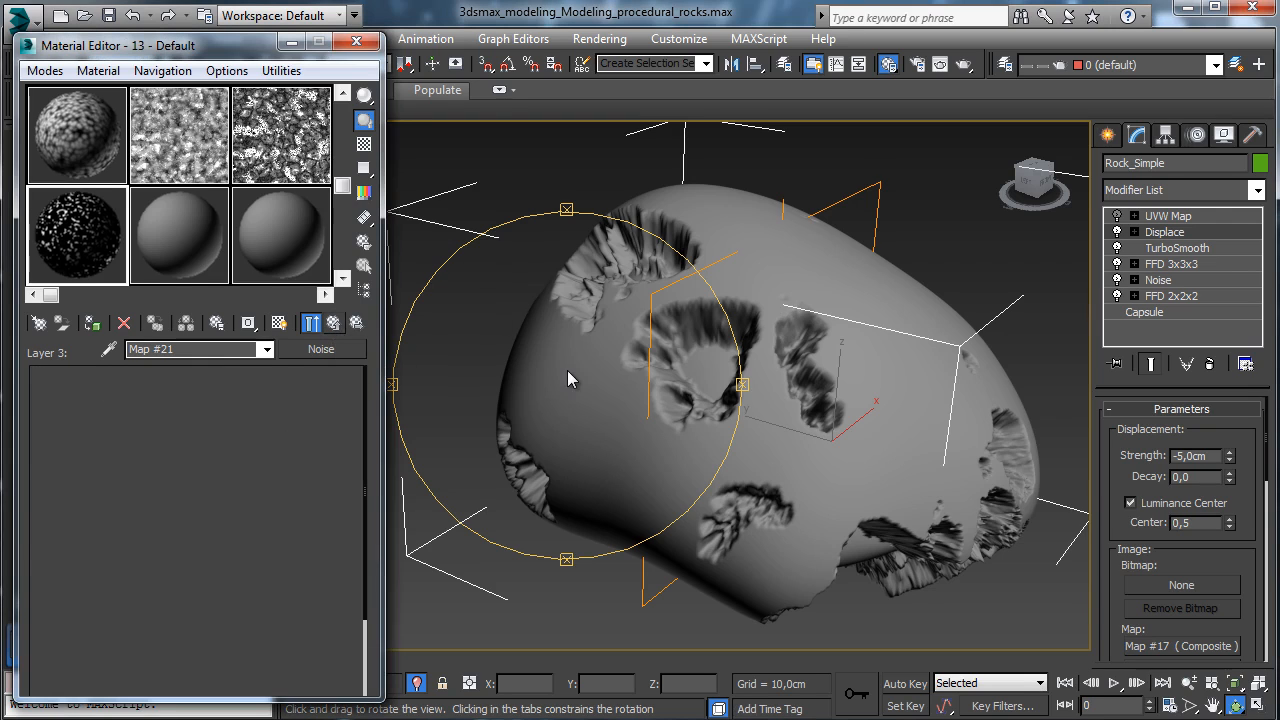
pyautogui.click(148, 466)
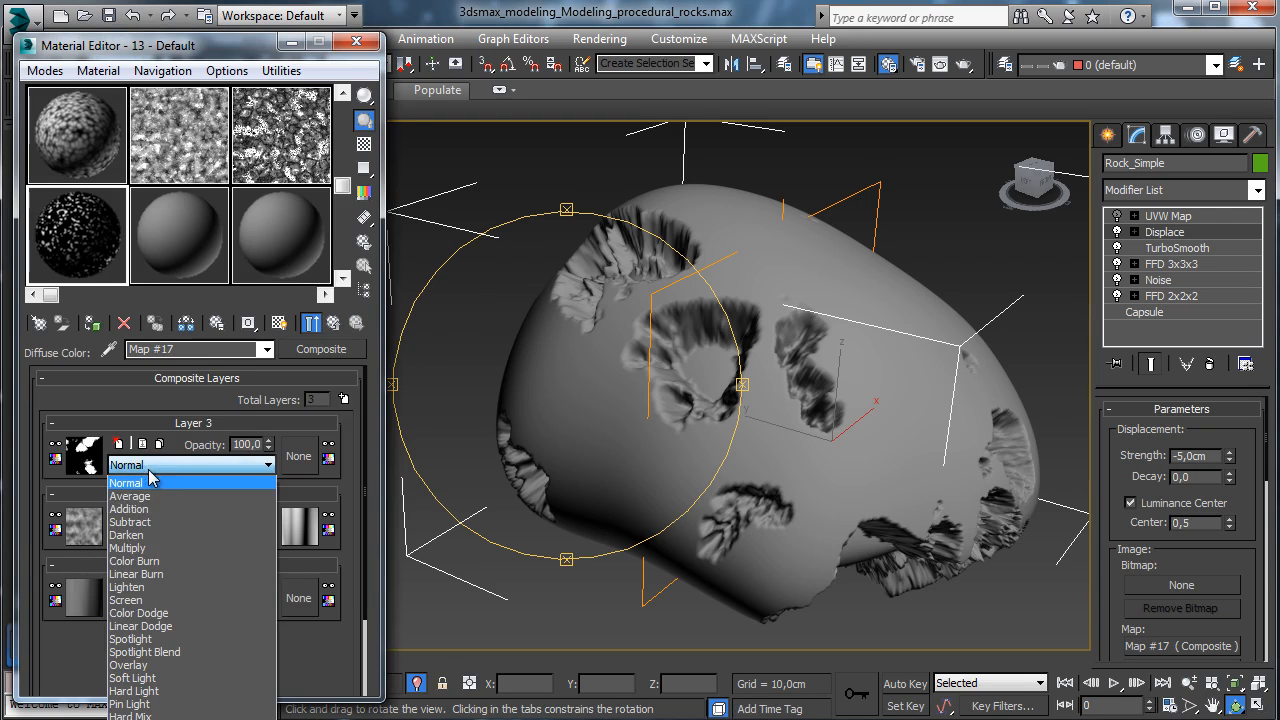
pyautogui.click(150, 548)
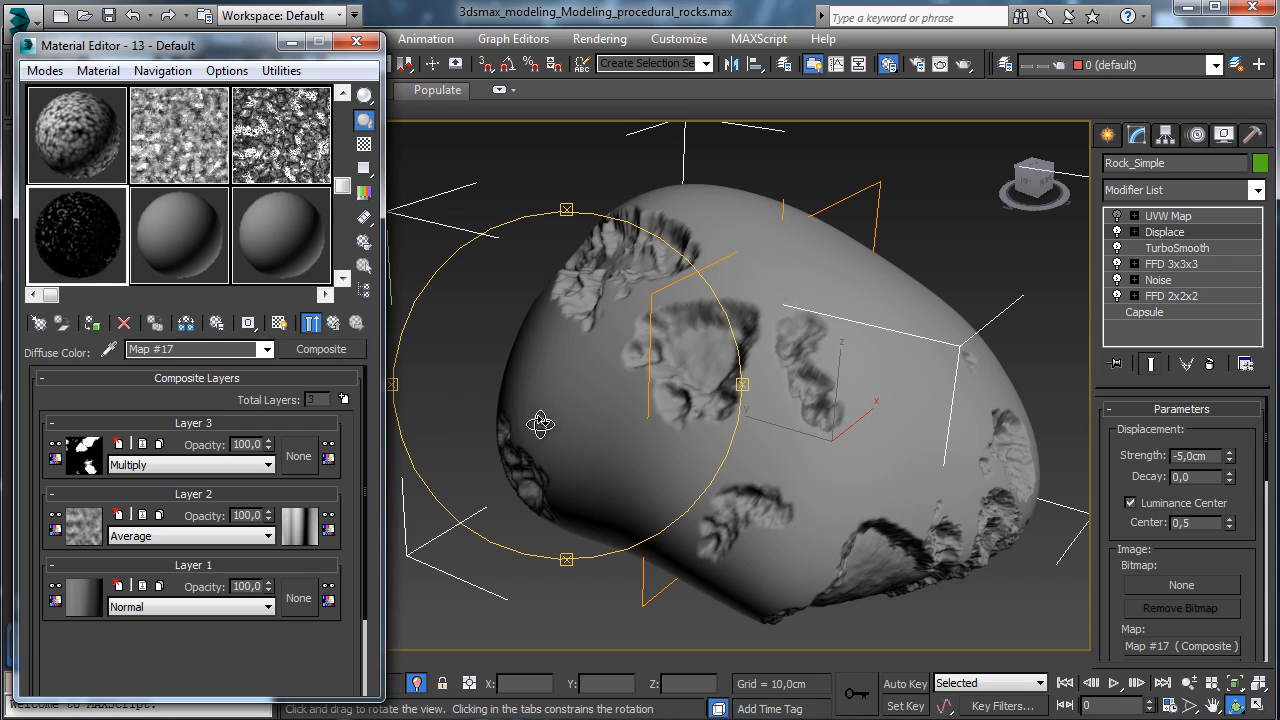
pyautogui.click(258, 444)
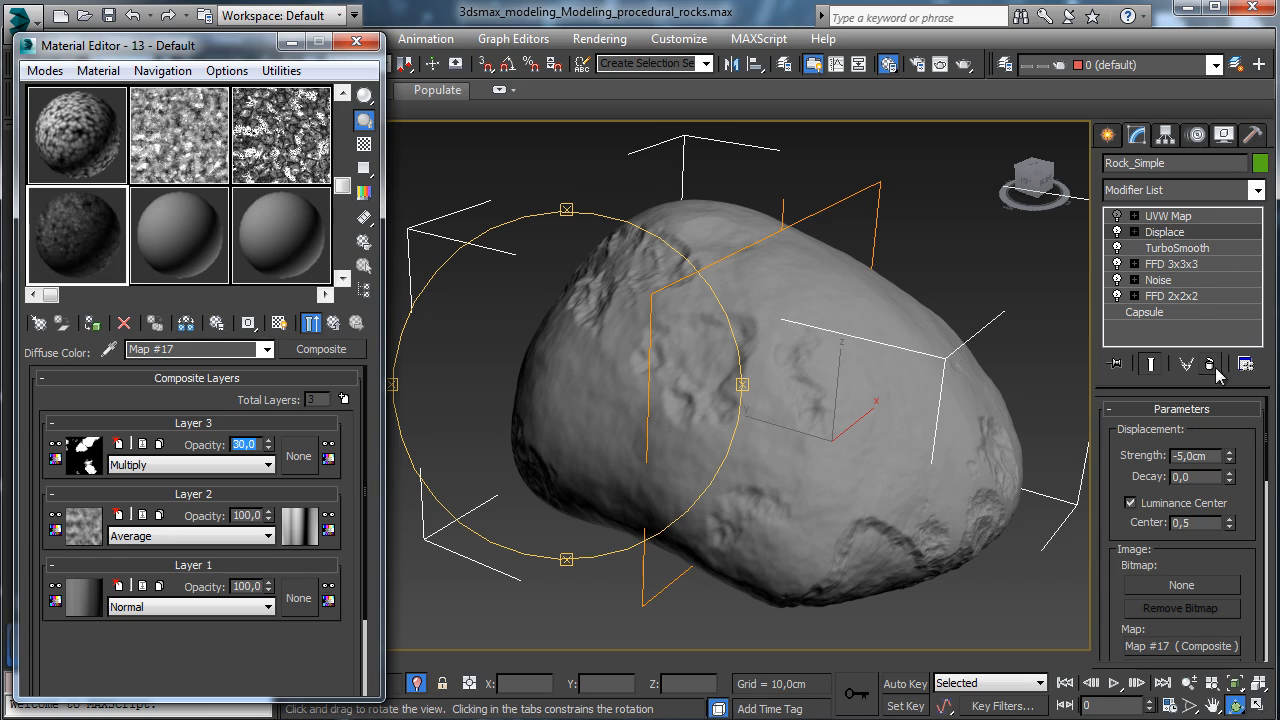
pyautogui.click(1178, 248)
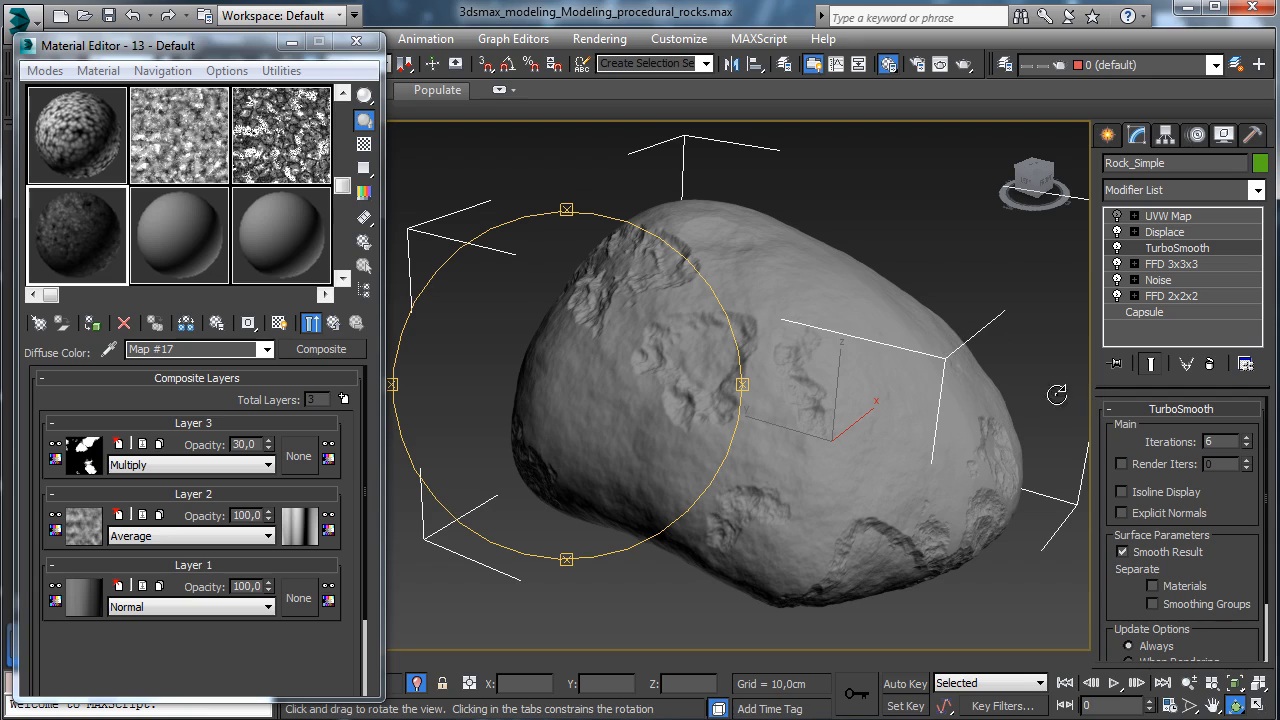
# - Add a fourth layer to the Composite map and assign a Cellular map to it
pyautogui.click(343, 399)
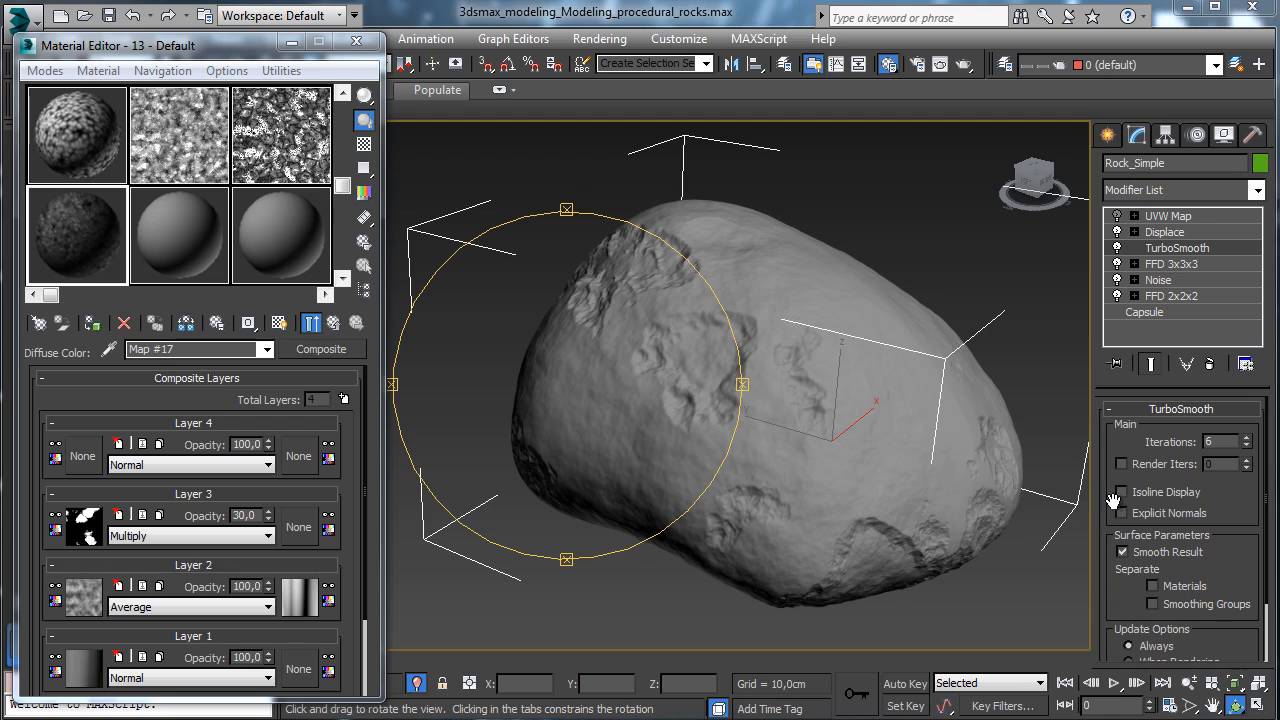
pyautogui.click(84, 457)
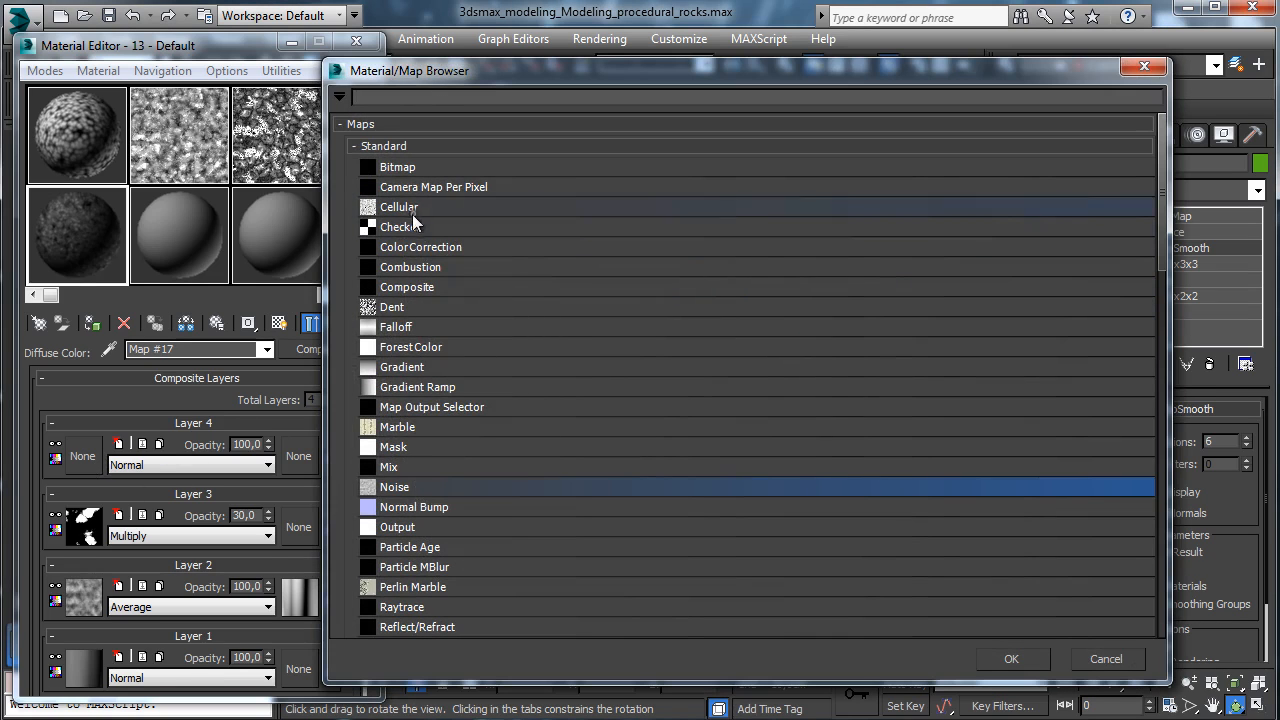
pyautogui.click(413, 212)
pyautogui.click(1011, 658)
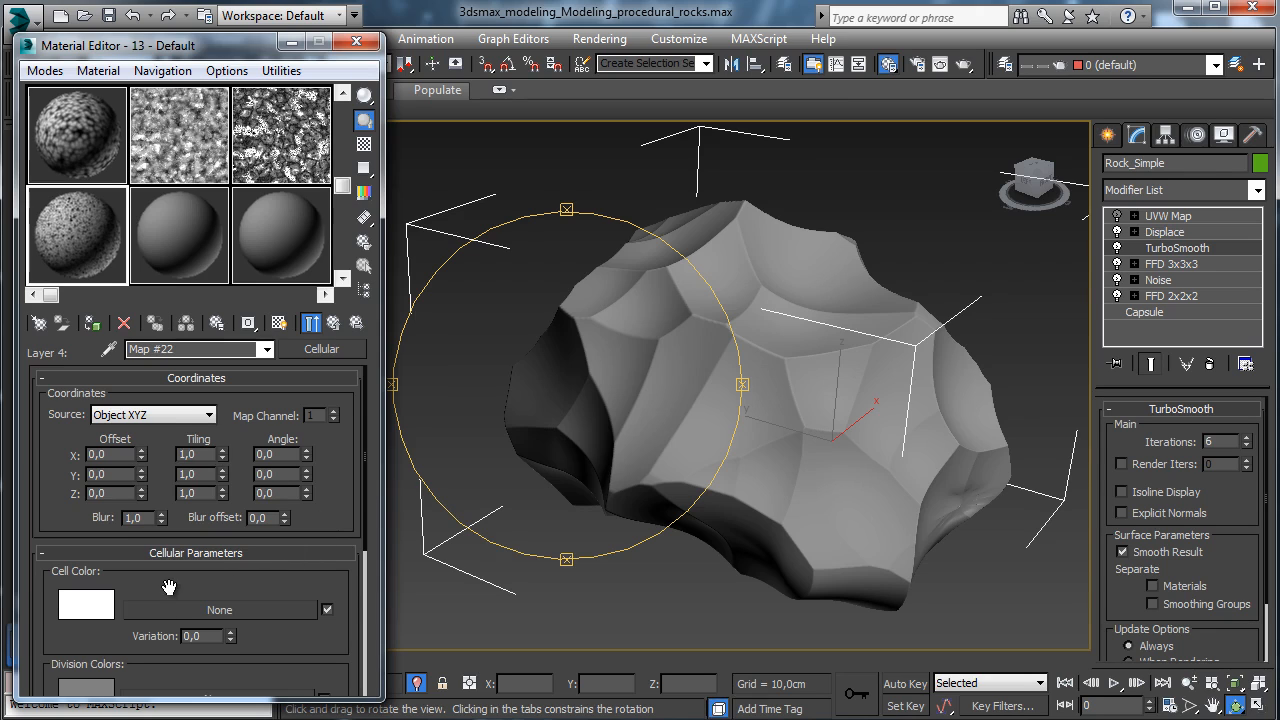
# - Change the first division color of Layer 4's Cellular map to white
pyautogui.moveTo(168, 586); pyautogui.dragTo(178, 483)
pyautogui.click(110, 590)
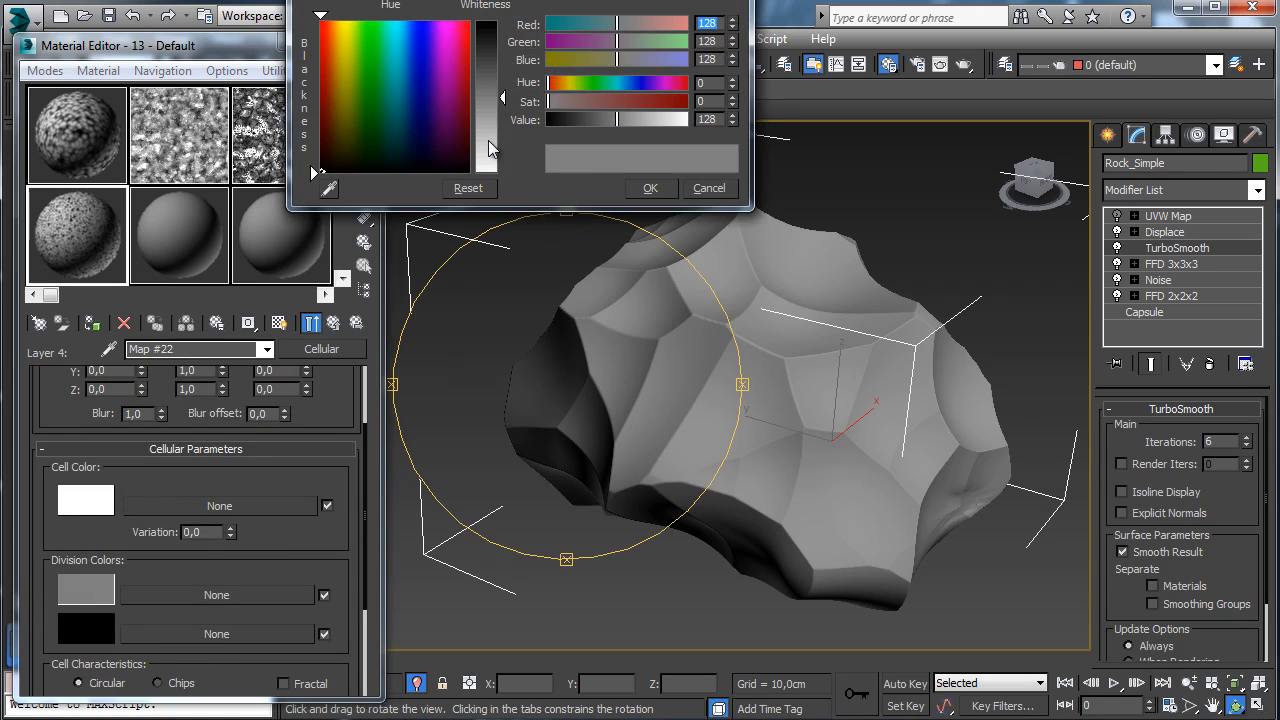
pyautogui.moveTo(488, 148); pyautogui.dragTo(505, 212)
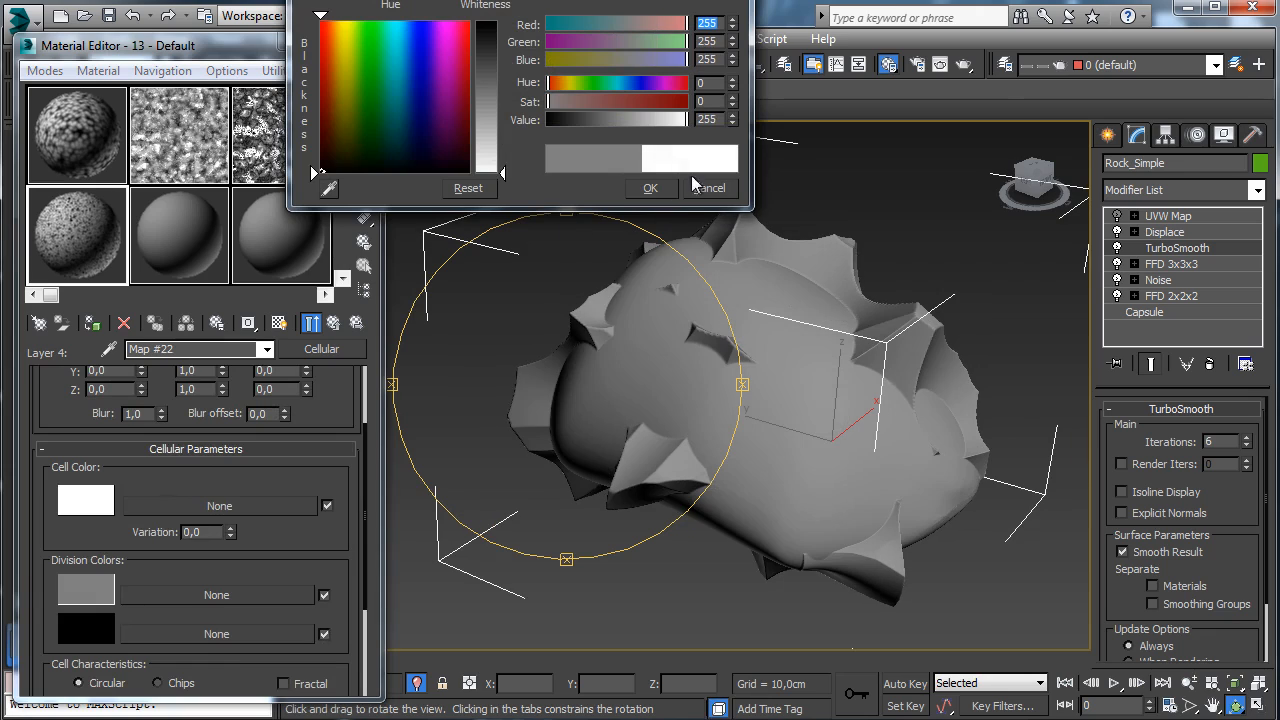
pyautogui.click(655, 189)
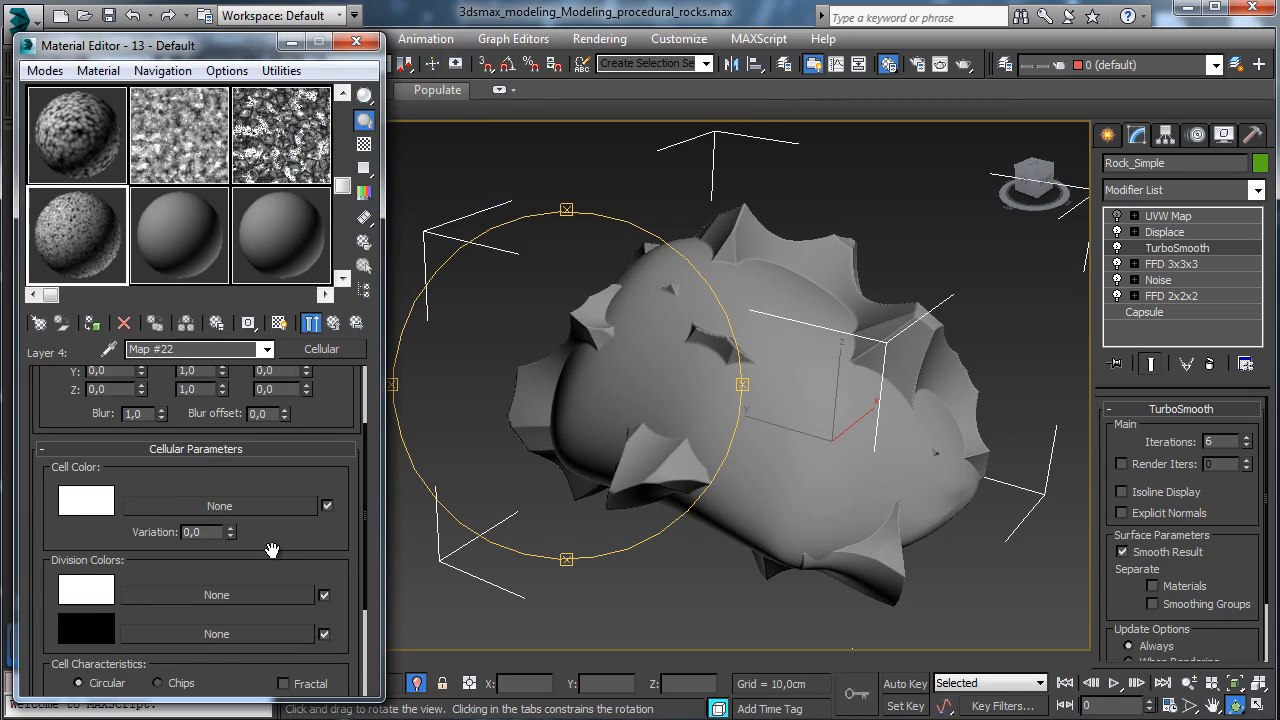
# - Set Layer 4's Cellular map to fractal Chips with Size 22 and 5 iterations, and invert its output
pyautogui.moveTo(275, 550); pyautogui.dragTo(285, 425)
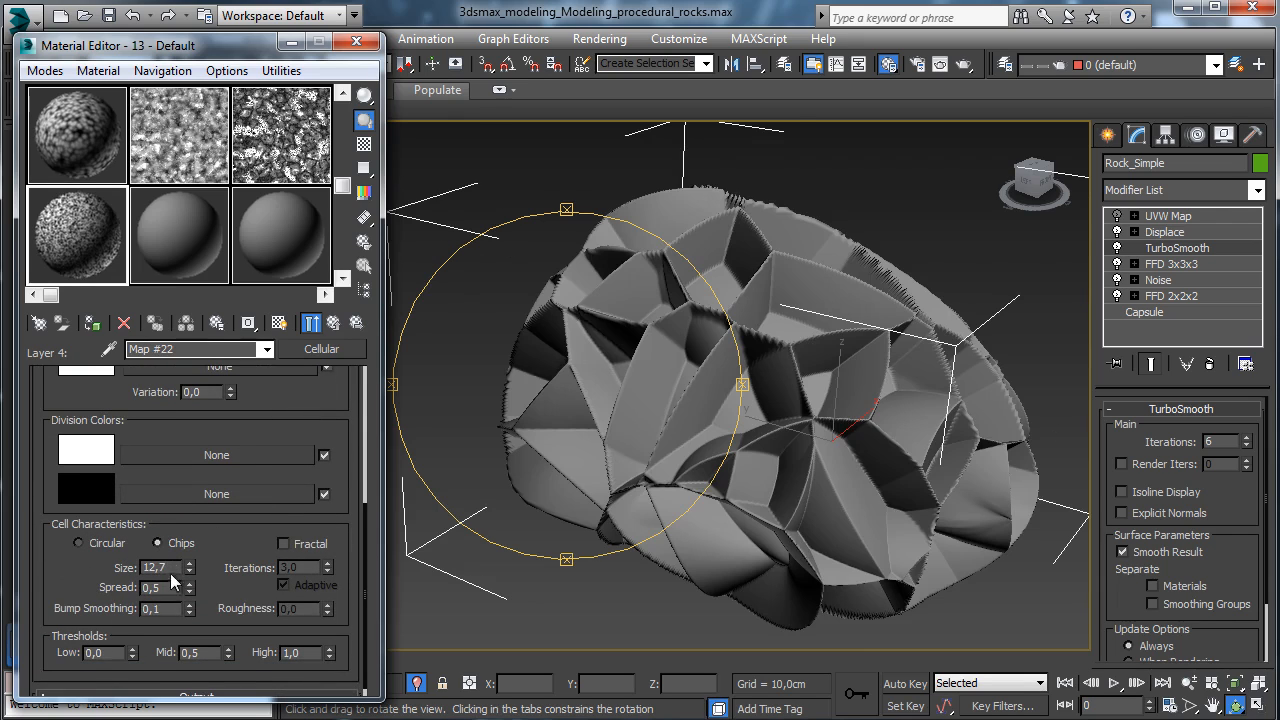
pyautogui.write('2')
pyautogui.scroll(-1, 245, 555)
pyautogui.click(294, 533)
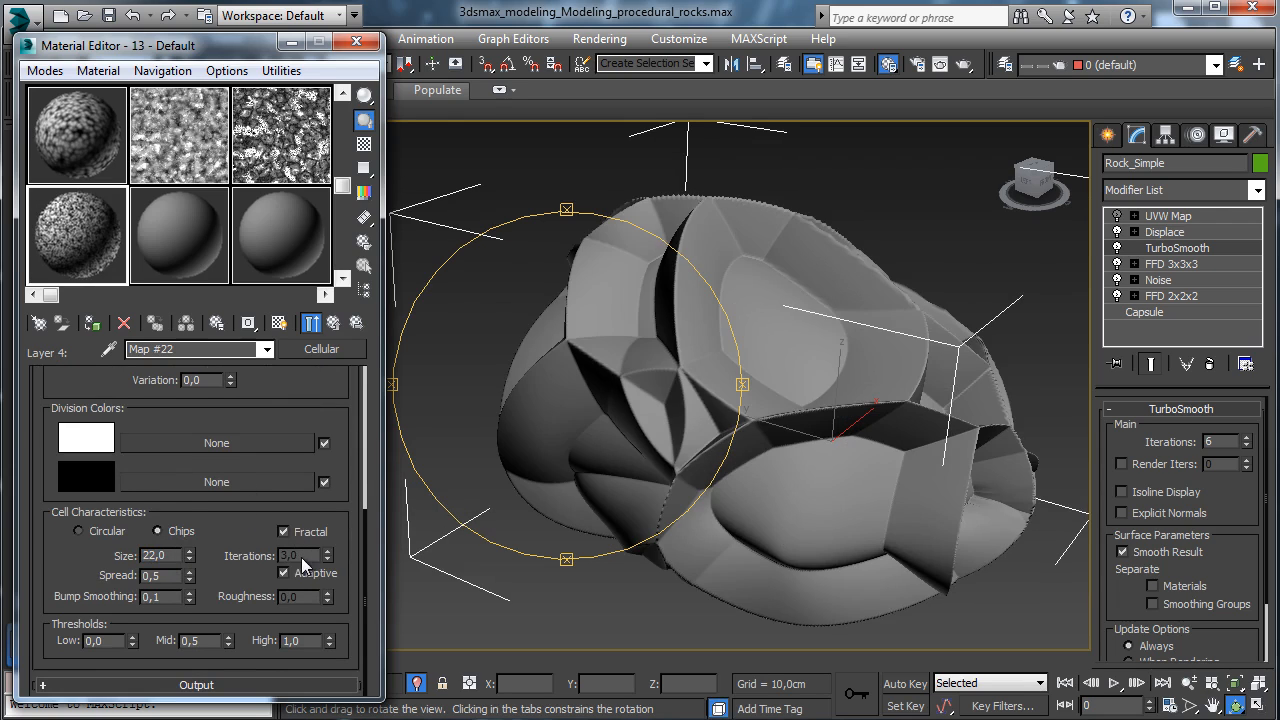
pyautogui.click(290, 556)
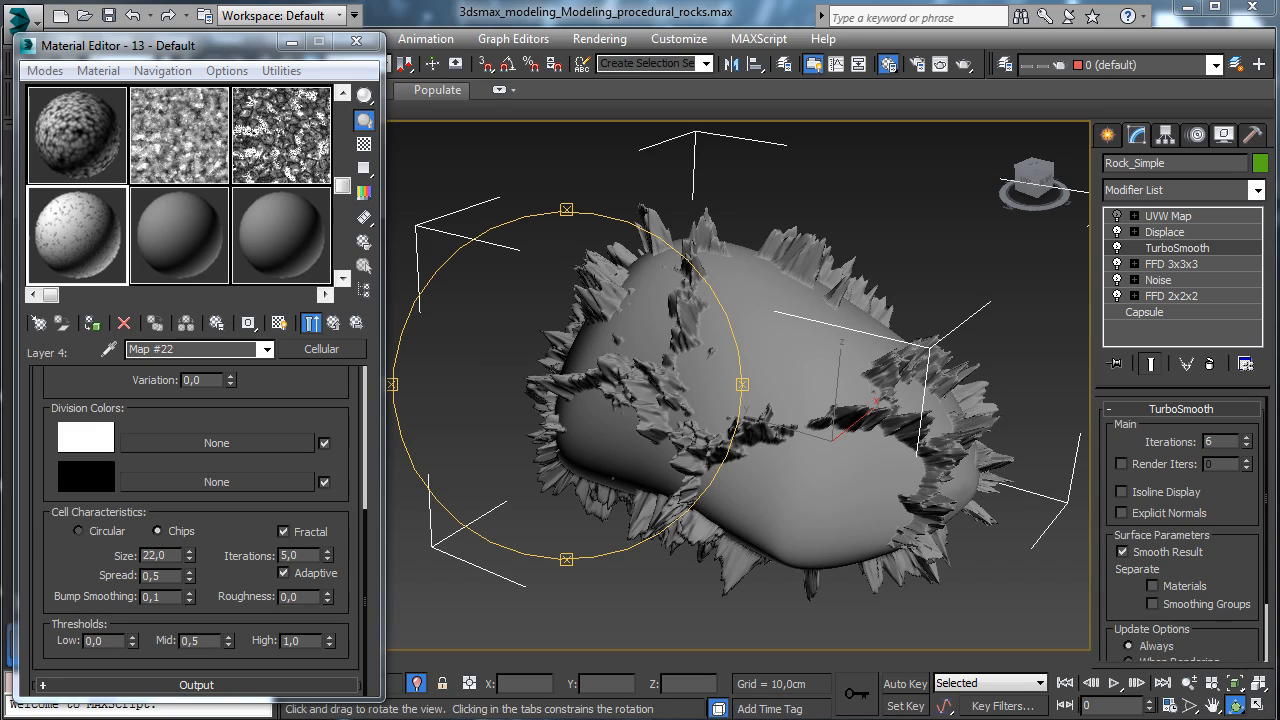
pyautogui.click(160, 685)
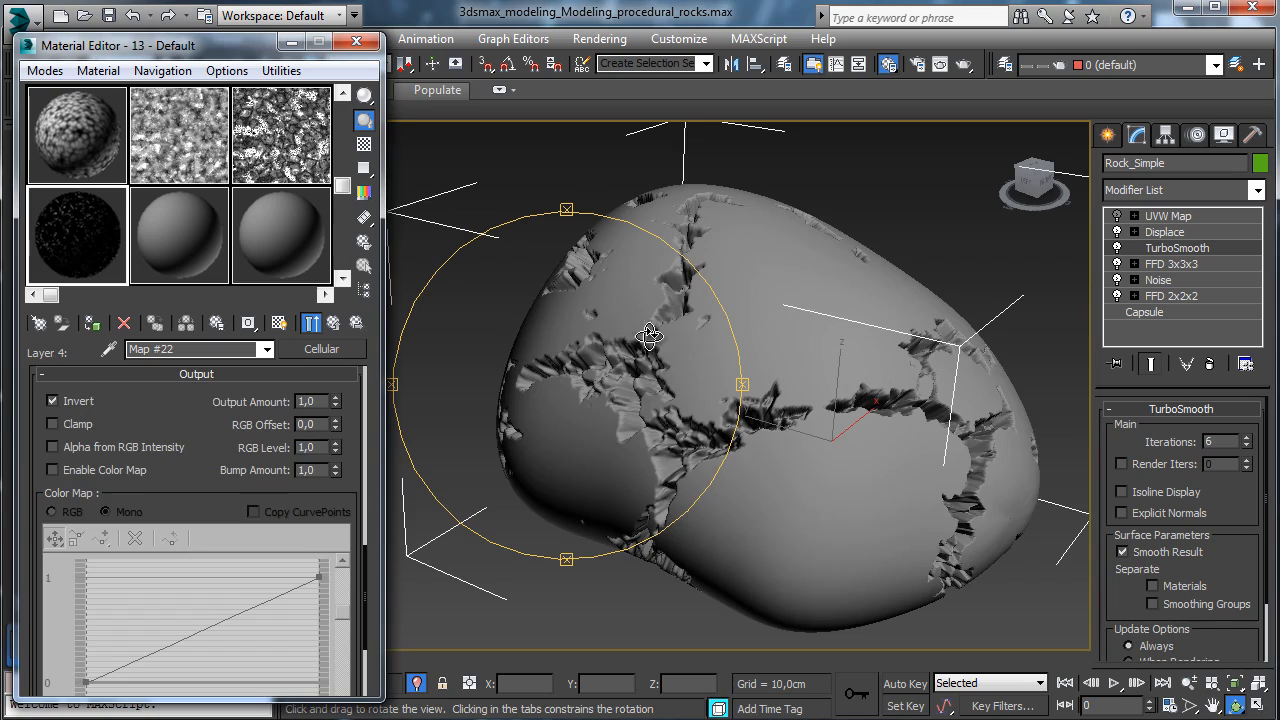
# - Set Layer 4 of the Composite map to Multiply at 20 opacity and save the scene
pyautogui.click(333, 322)
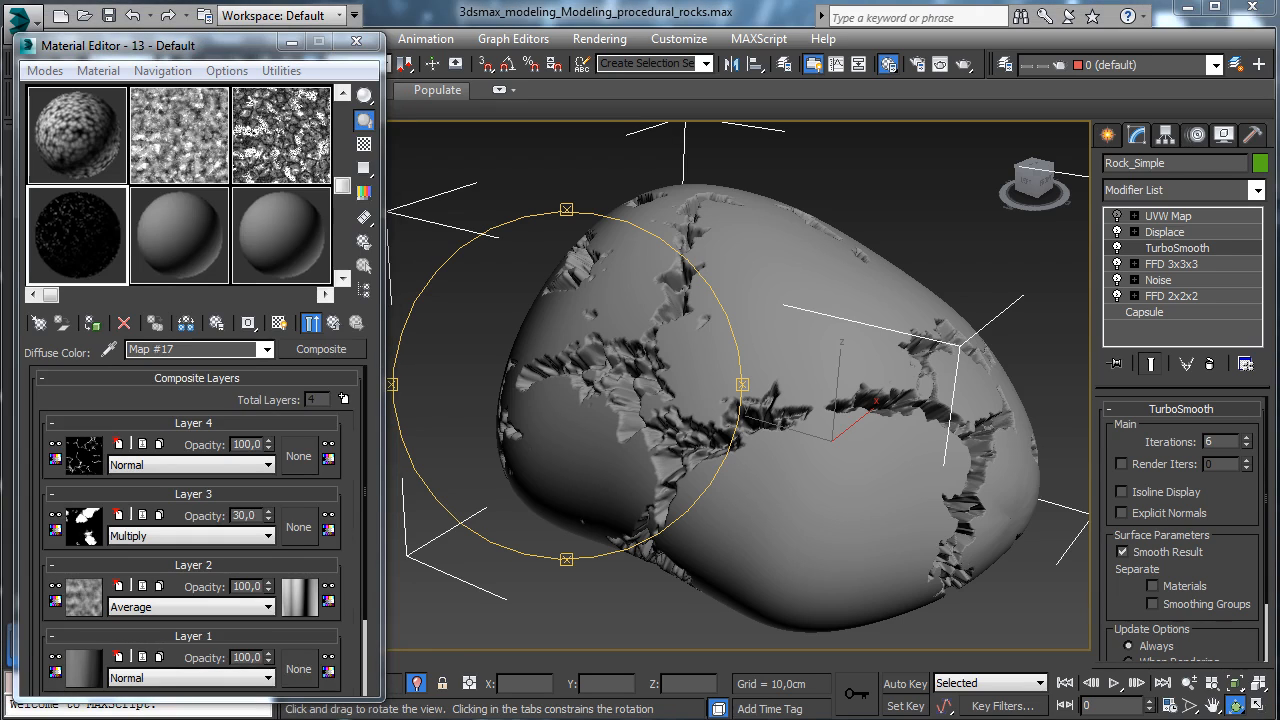
pyautogui.click(197, 461)
pyautogui.click(155, 547)
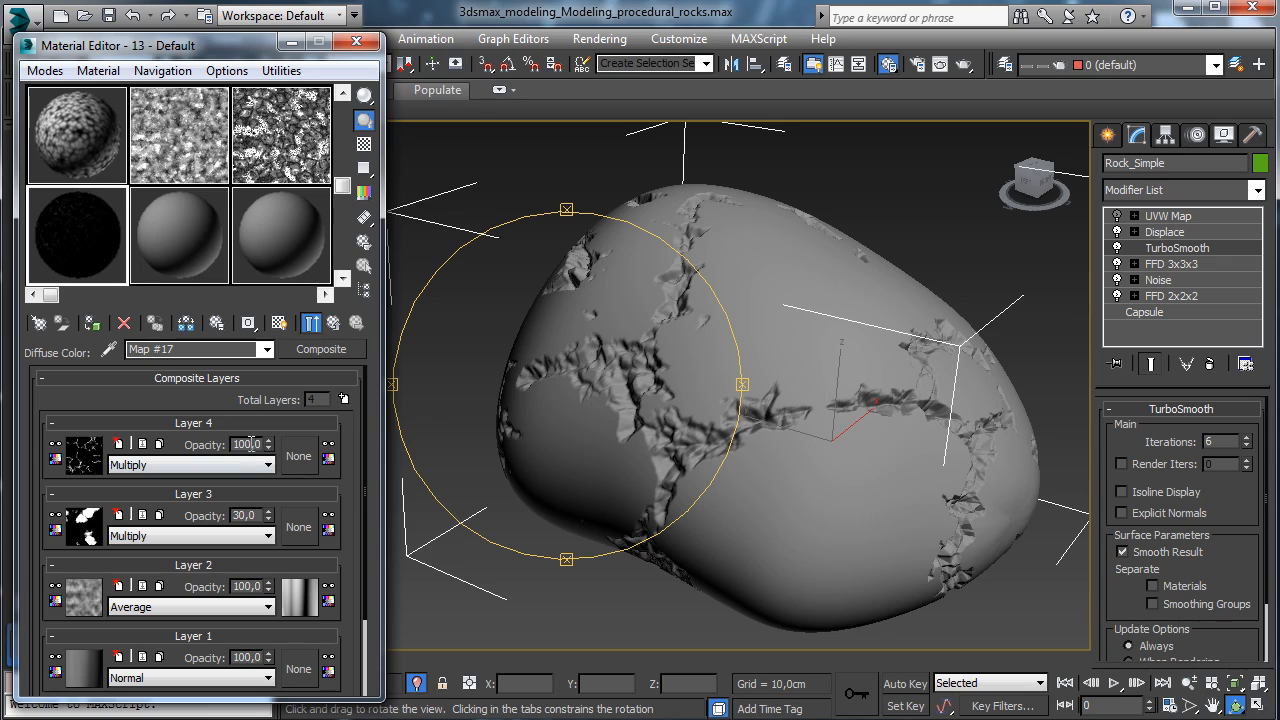
pyautogui.write('20')
pyautogui.press('Return')
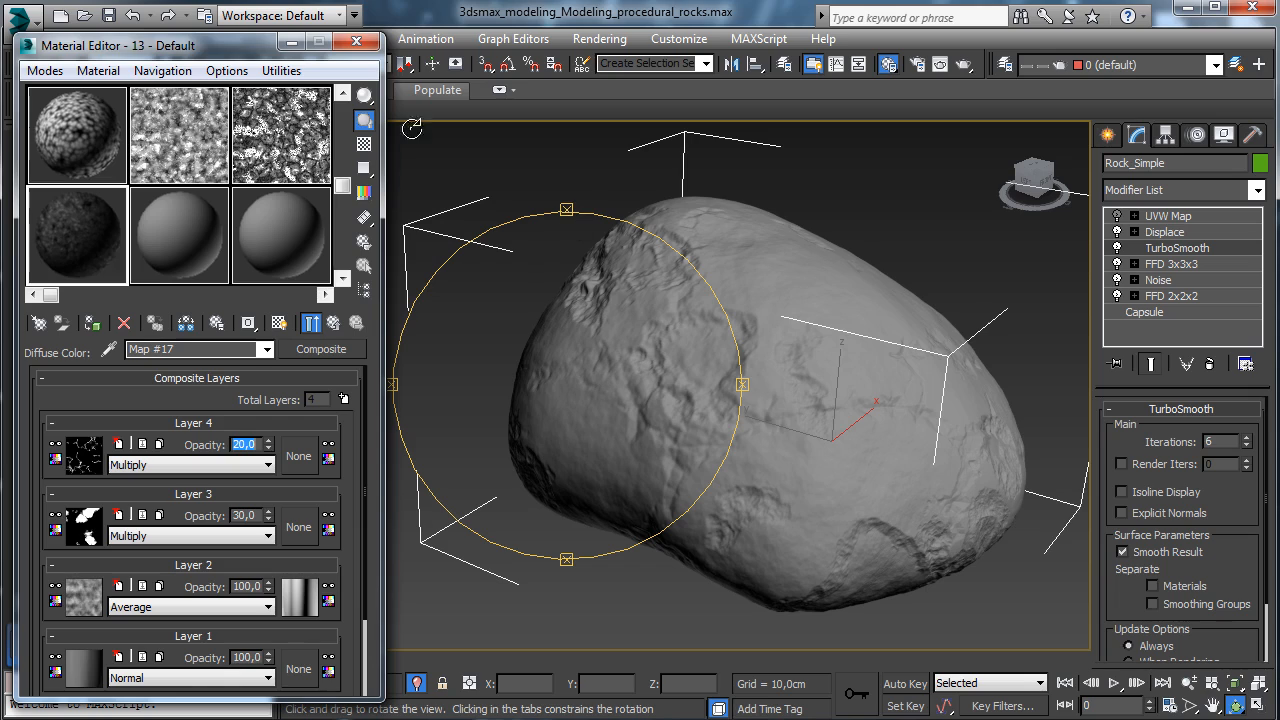
pyautogui.click(110, 15)
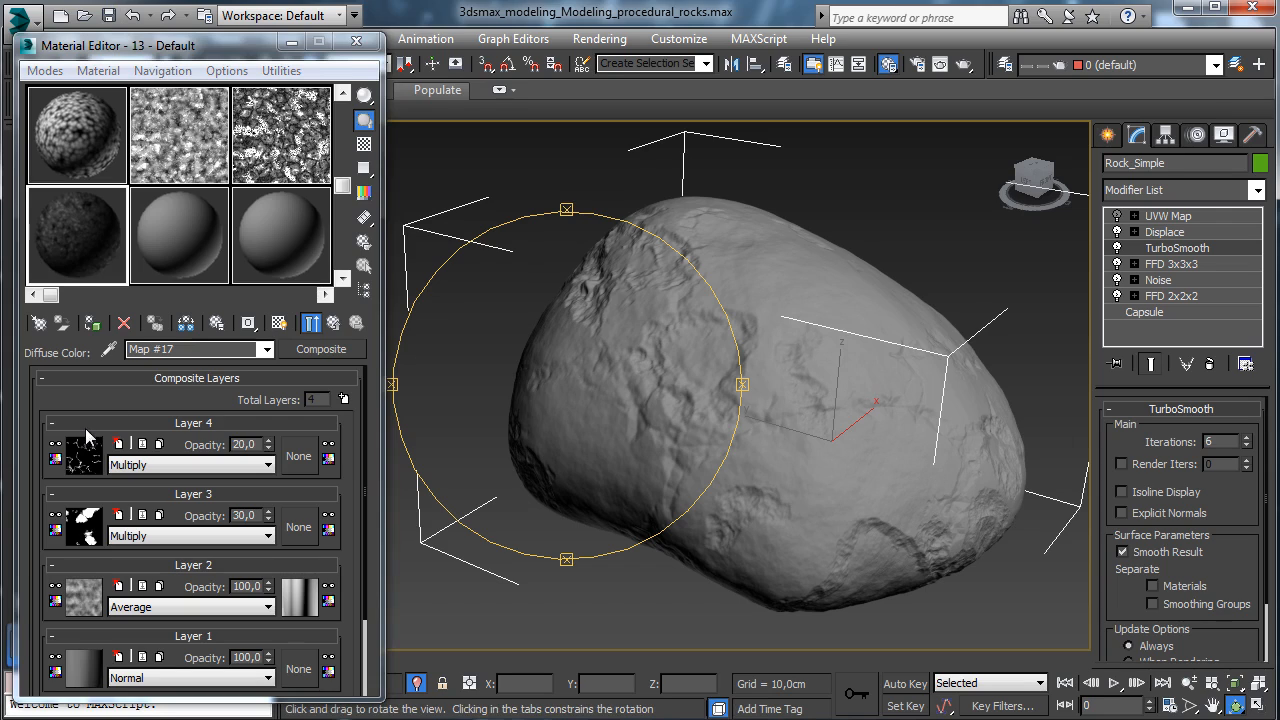
# - Add a fifth layer to the Composite map and assign a Noise map to it
pyautogui.click(343, 399)
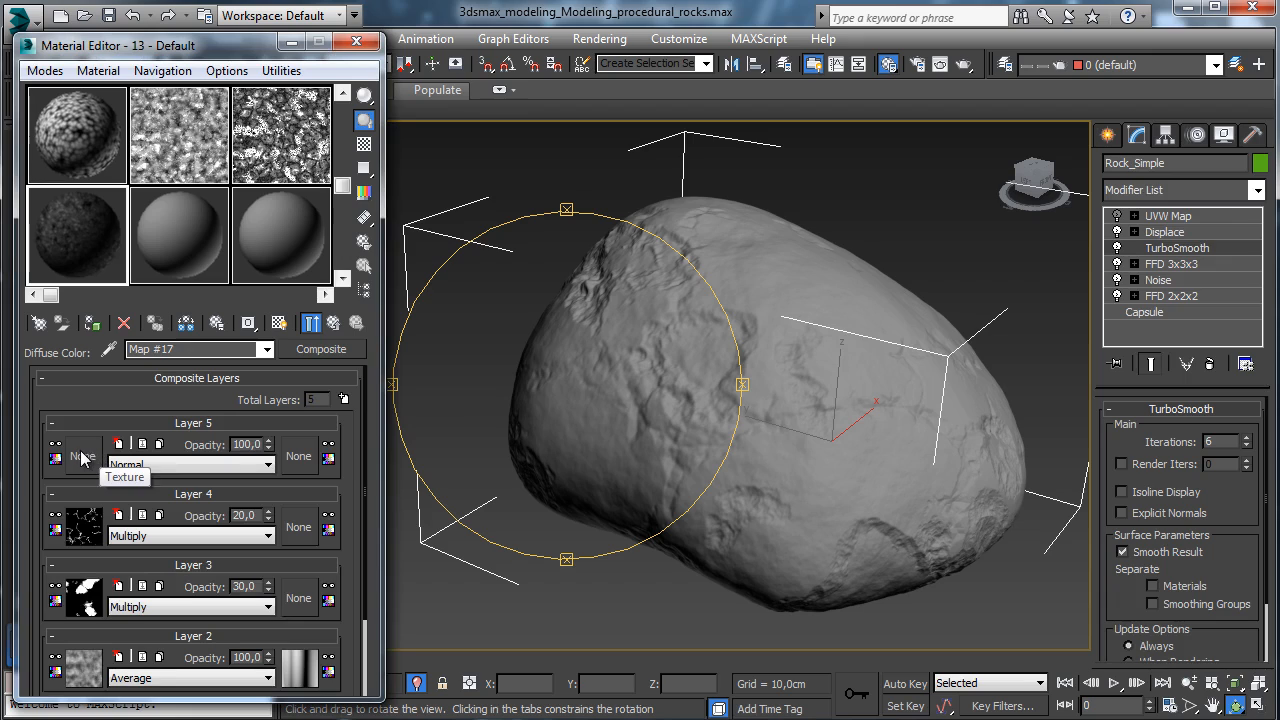
pyautogui.click(83, 456)
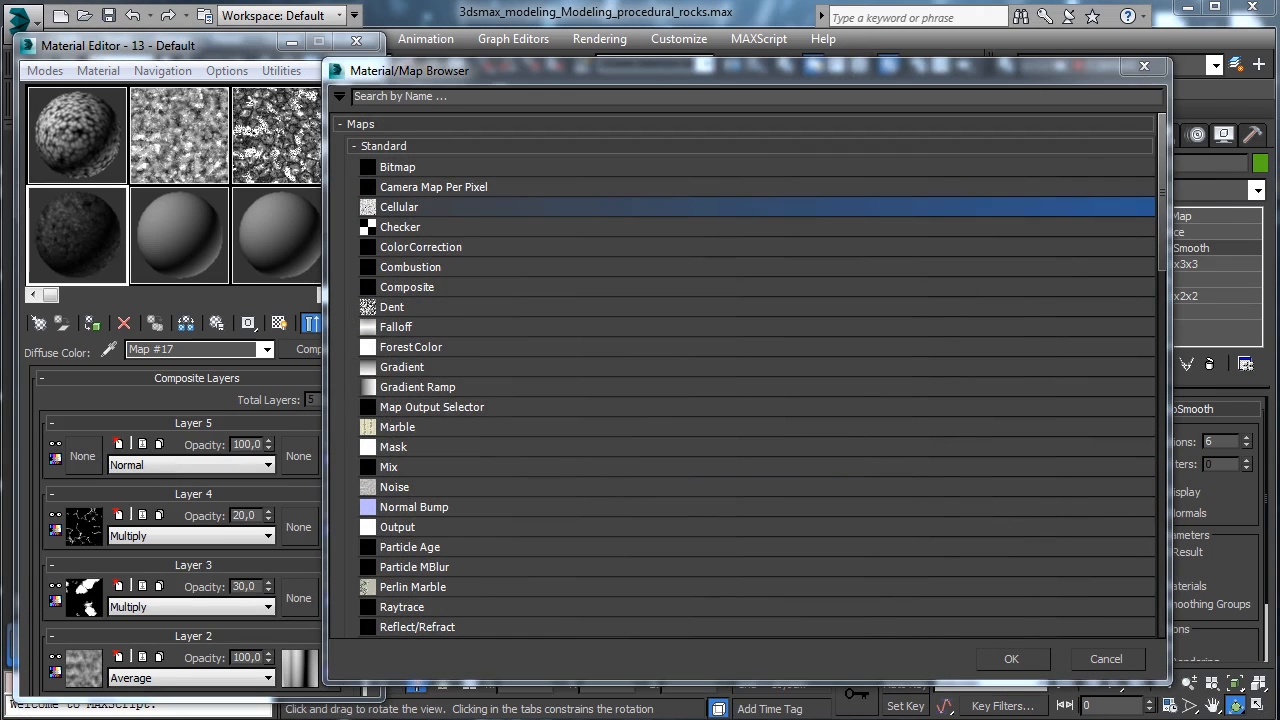
pyautogui.click(394, 487)
pyautogui.click(1011, 659)
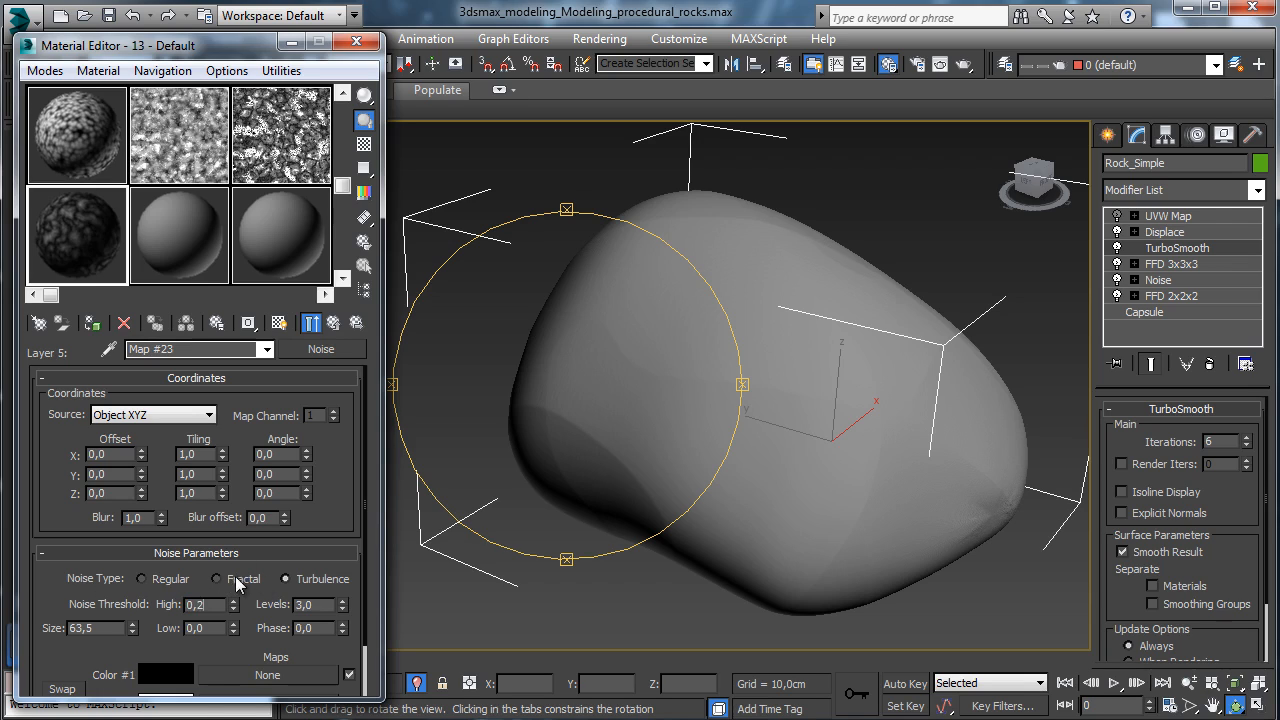
# - Set Layer 5's Noise map to Turbulence with High threshold 0,29, Low threshold 0,269 and Levels 8
pyautogui.write('9')
pyautogui.press('Return')
pyautogui.click(211, 628)
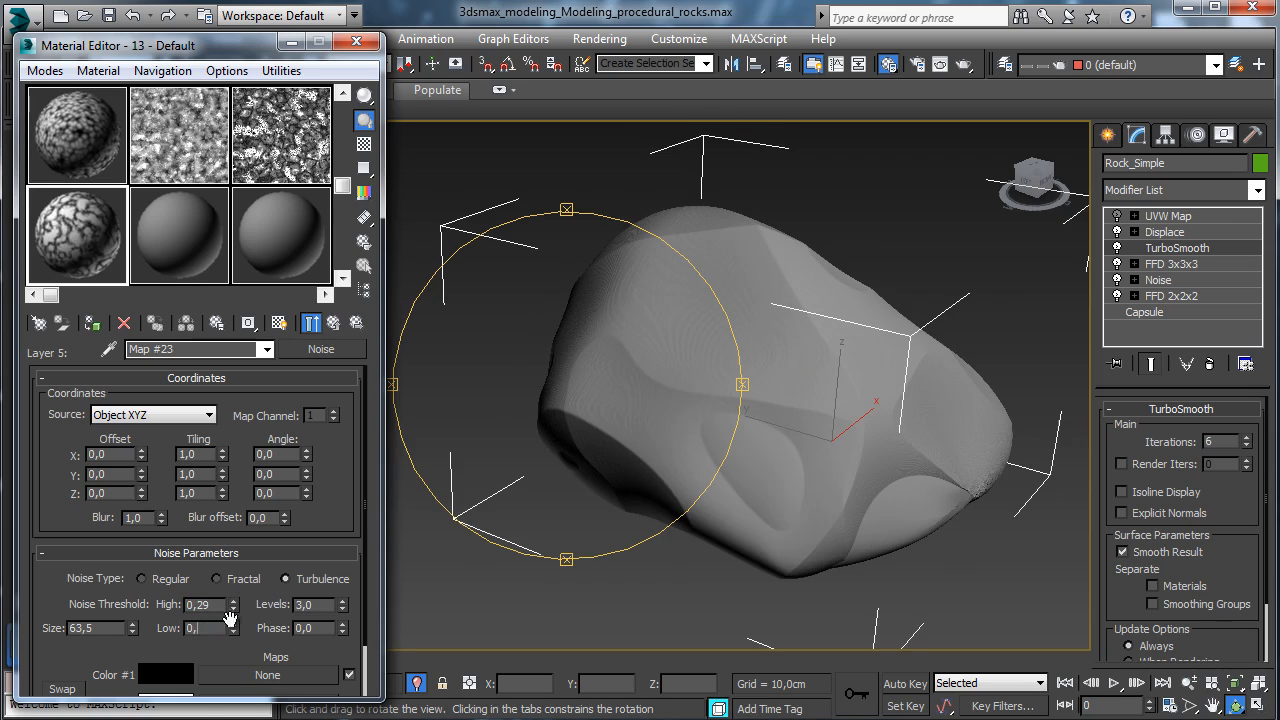
pyautogui.write('0,269')
pyautogui.press('Return')
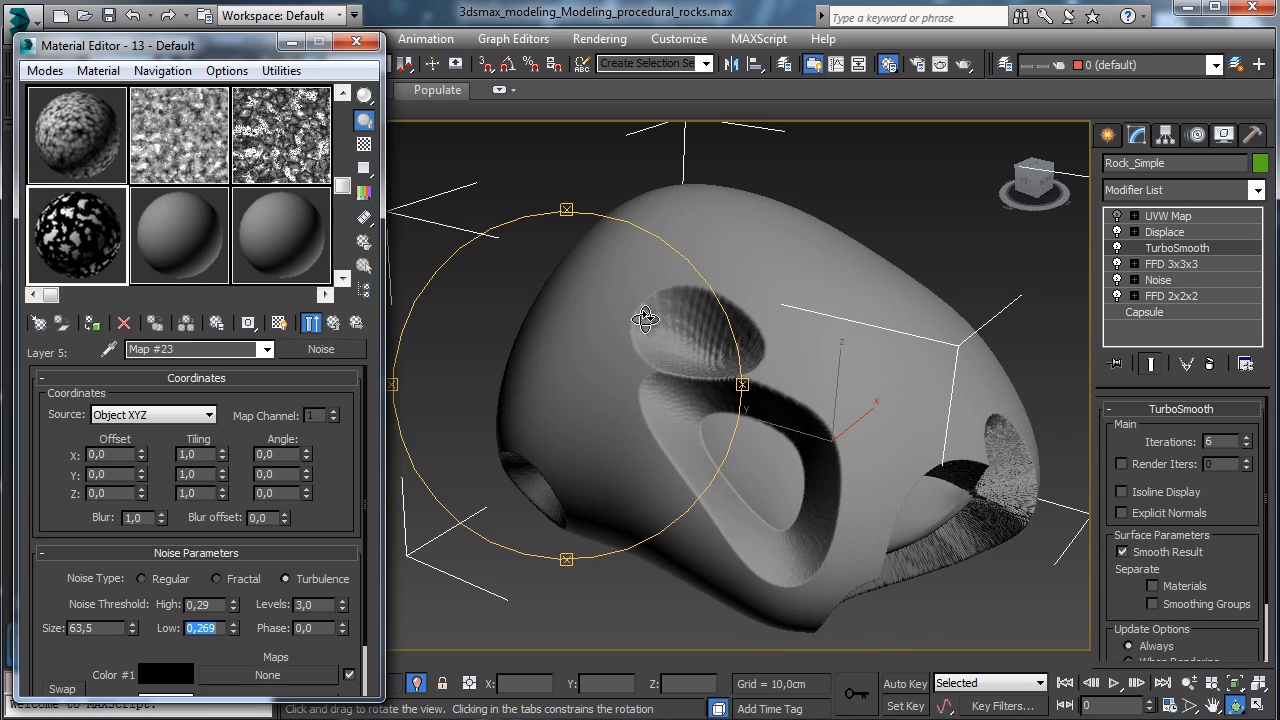
pyautogui.doubleClick(325, 602)
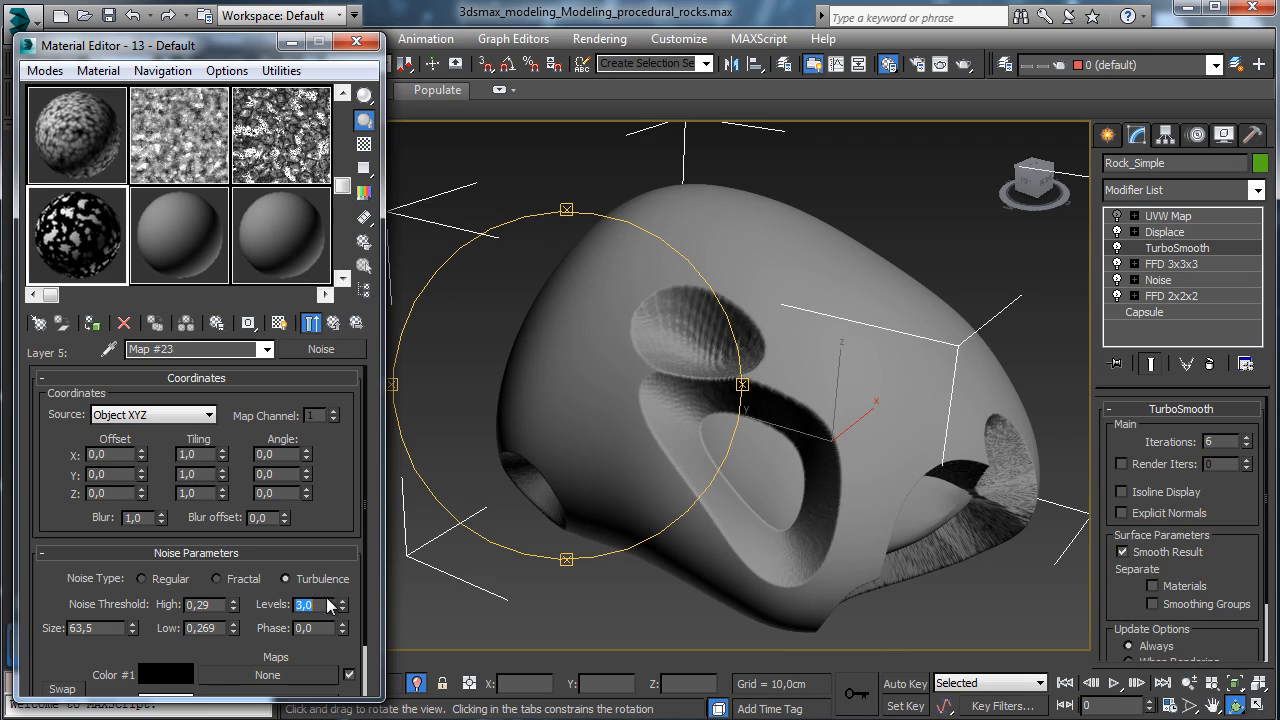
pyautogui.write('8')
pyautogui.press('Return')
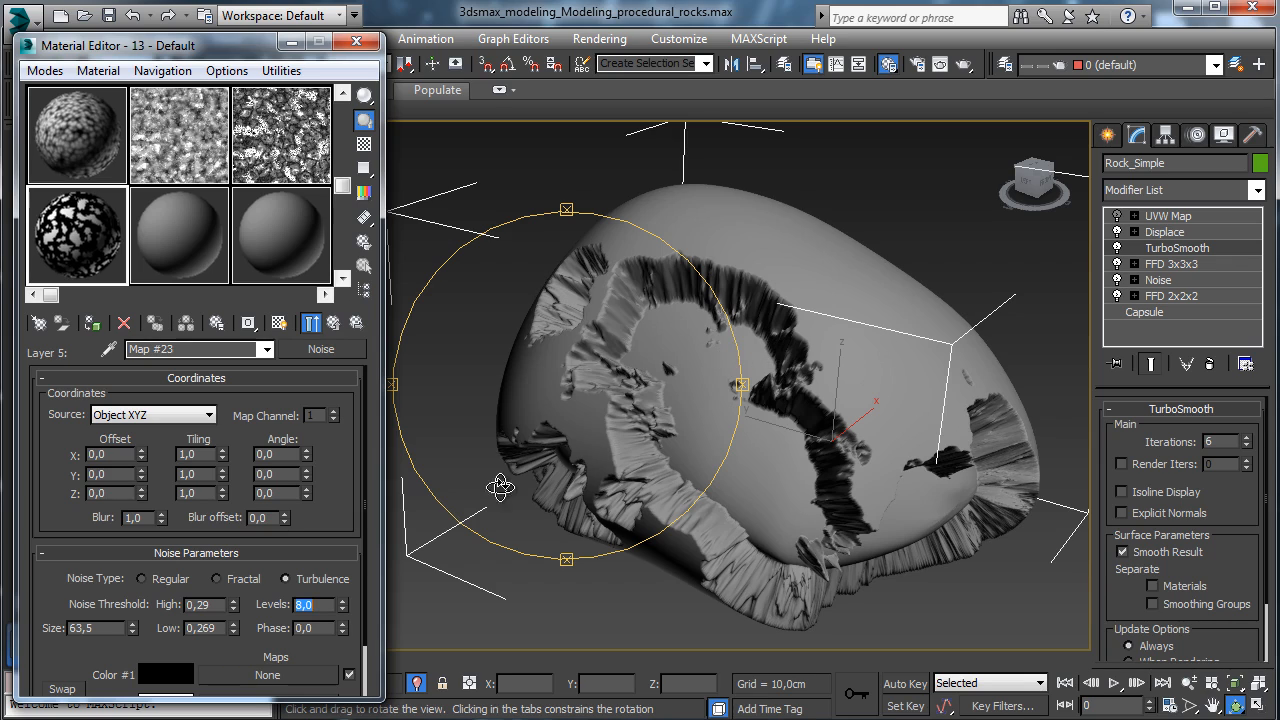
# - Swap the two colors of Layer 5's Noise map and assign a nested Noise map to Color #2
pyautogui.scroll(-2, 288, 610)
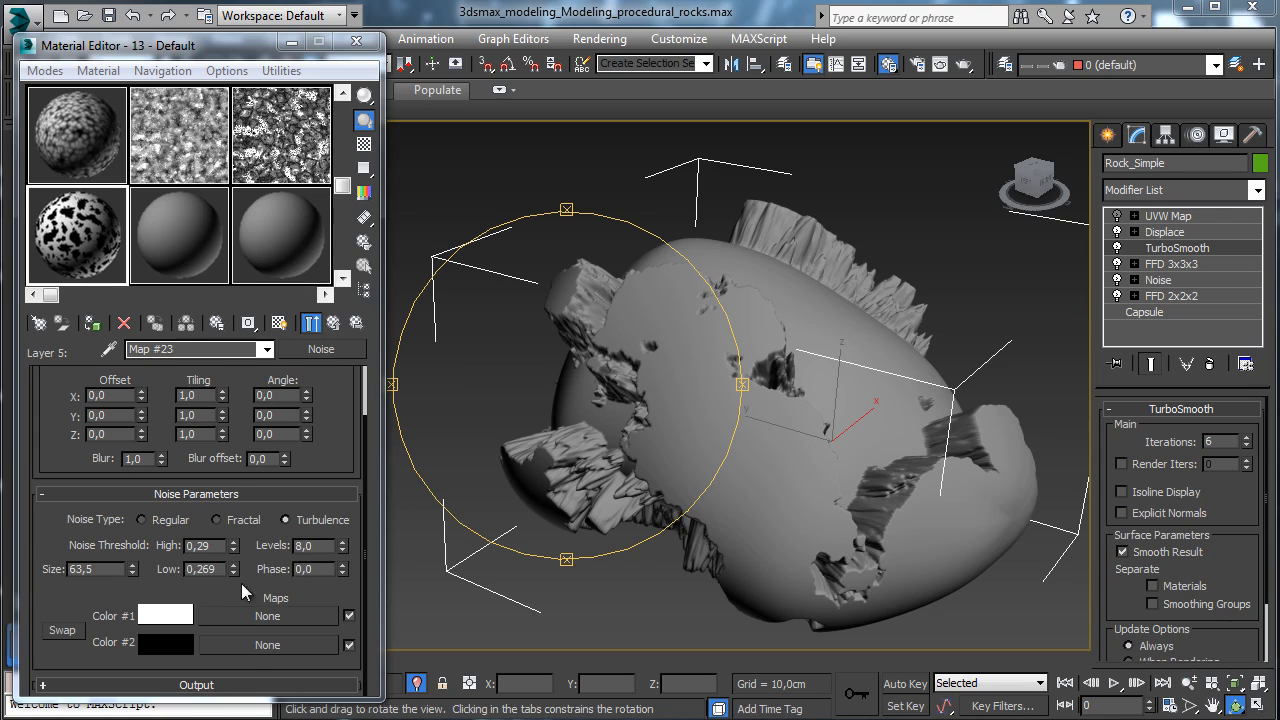
pyautogui.click(243, 646)
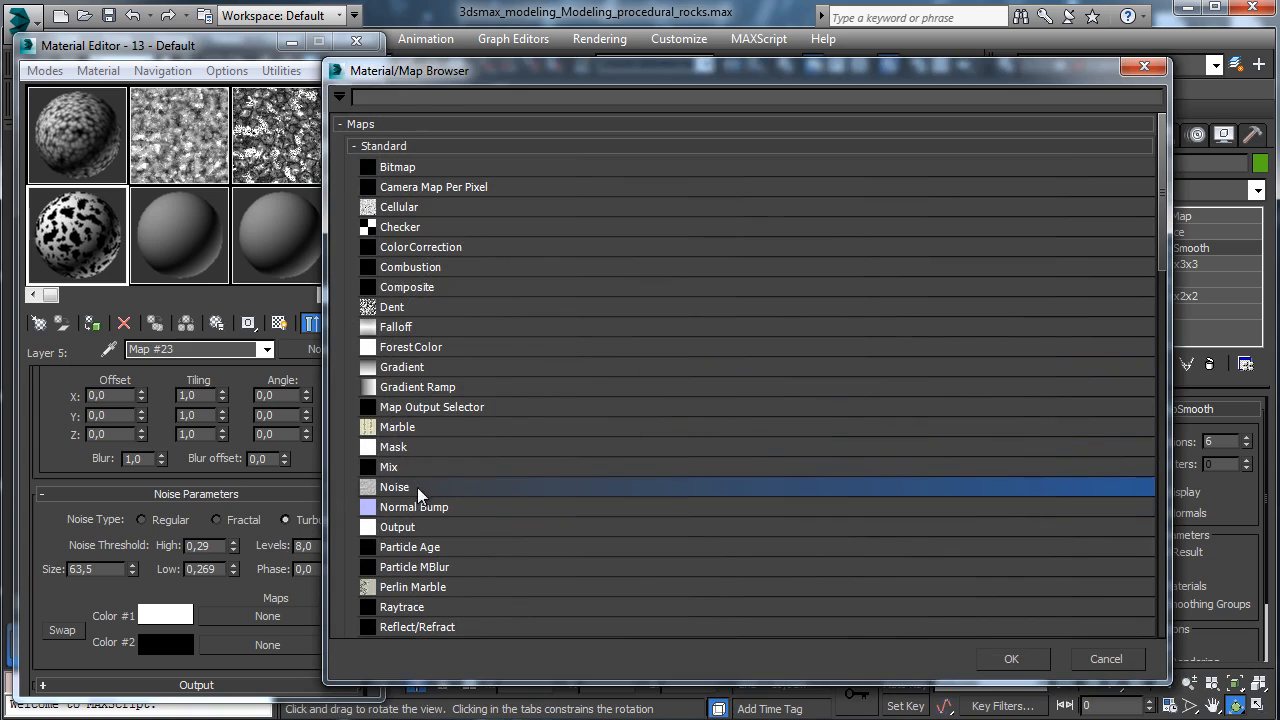
pyautogui.click(1011, 659)
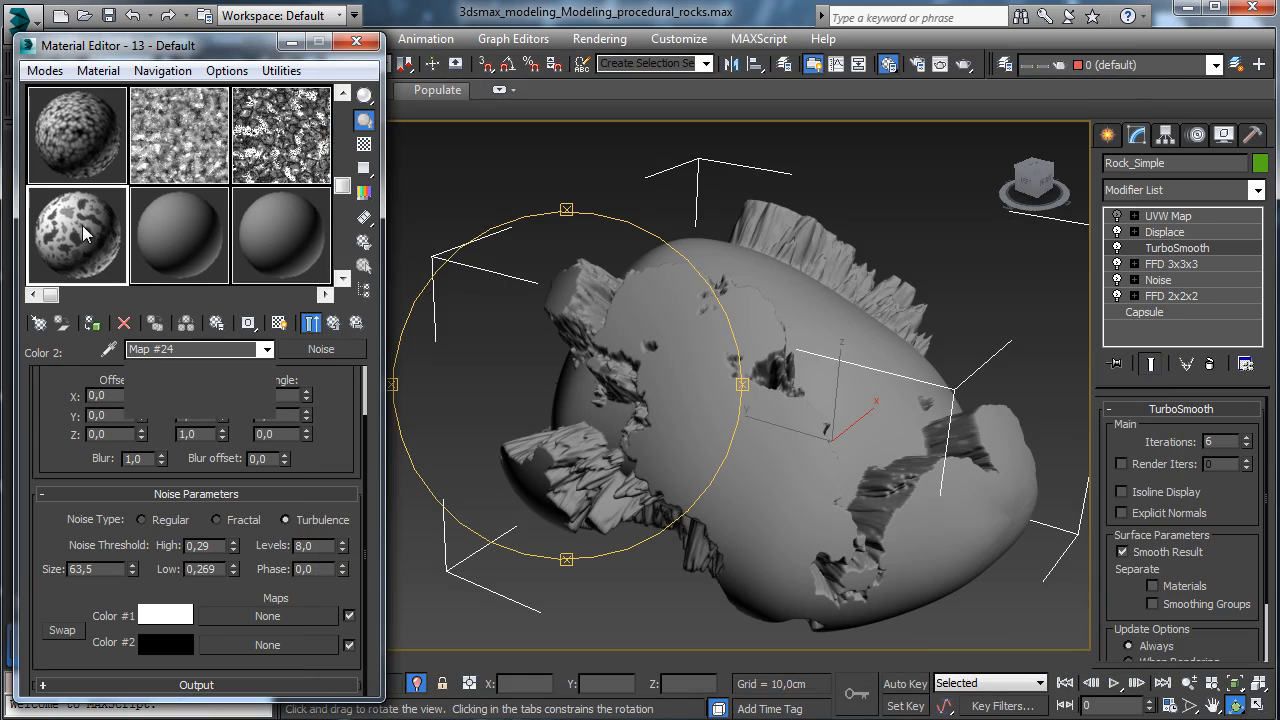
# - Set the nested Noise map in Color #2 to Turbulence with High threshold 0,29, Low threshold 0,264 and Levels 7
pyautogui.click(311, 322)
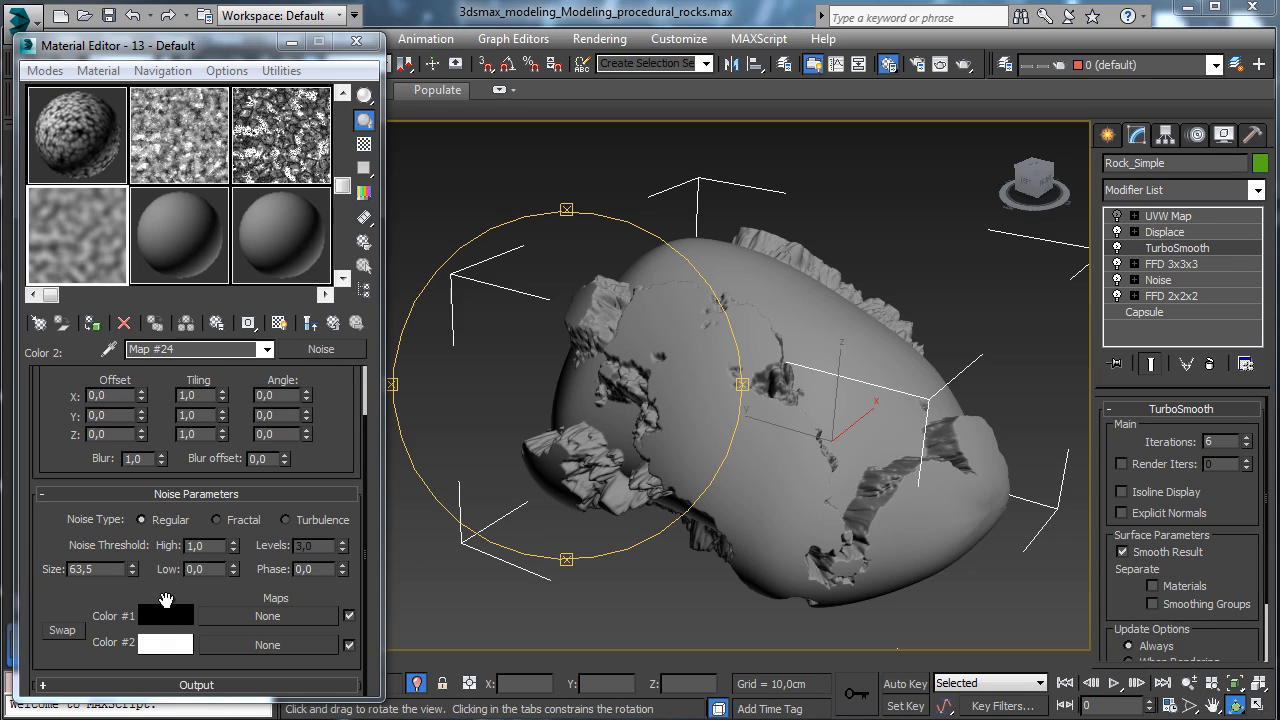
pyautogui.doubleClick(218, 545)
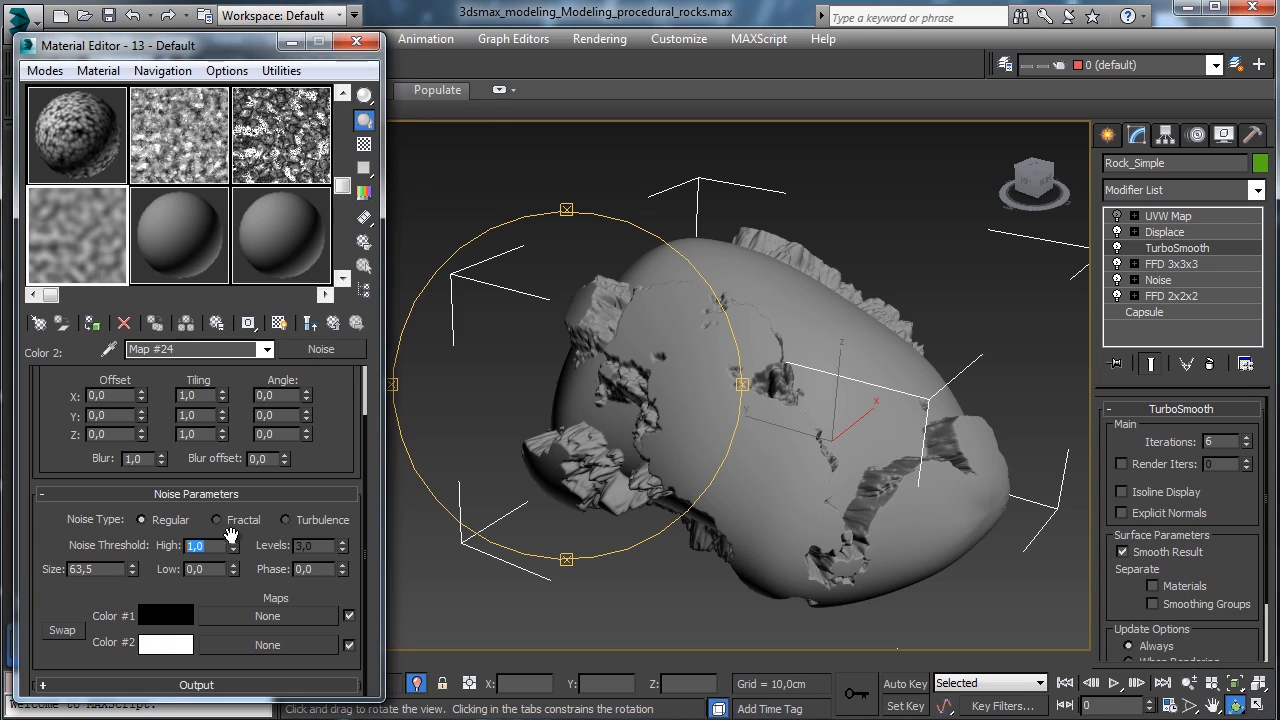
pyautogui.write('0,29')
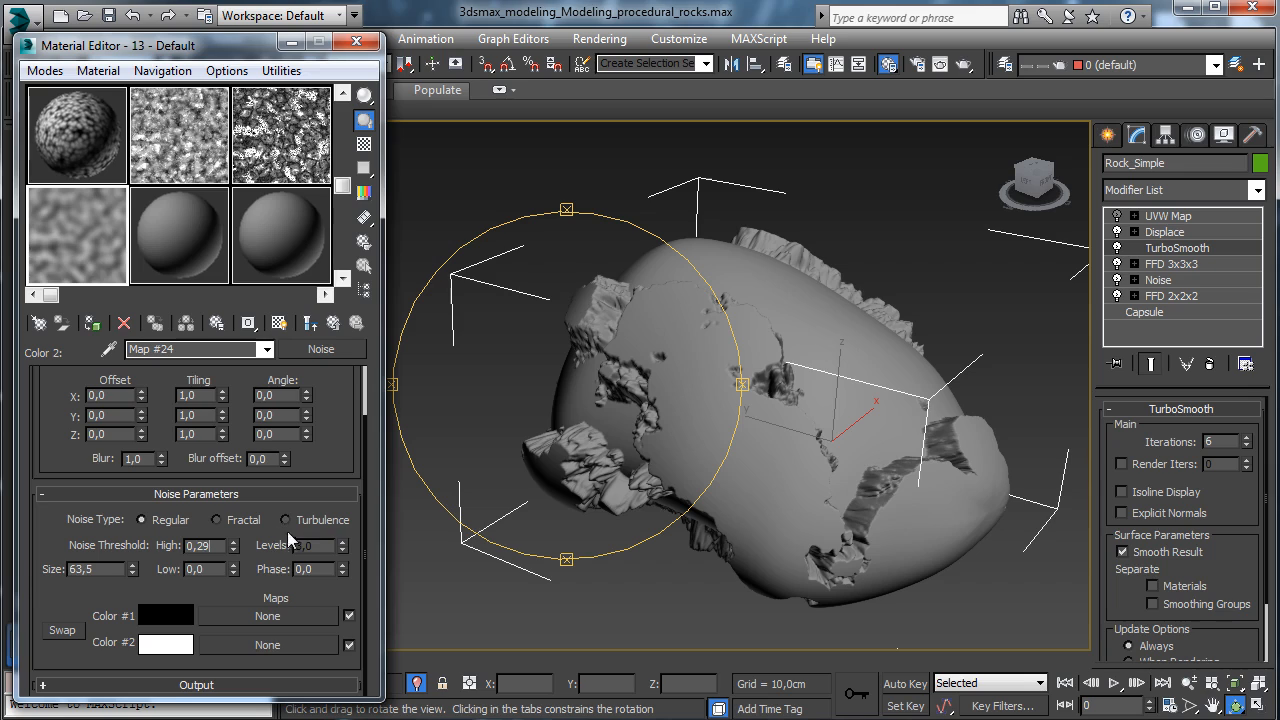
pyautogui.press('Return')
pyautogui.click(222, 568)
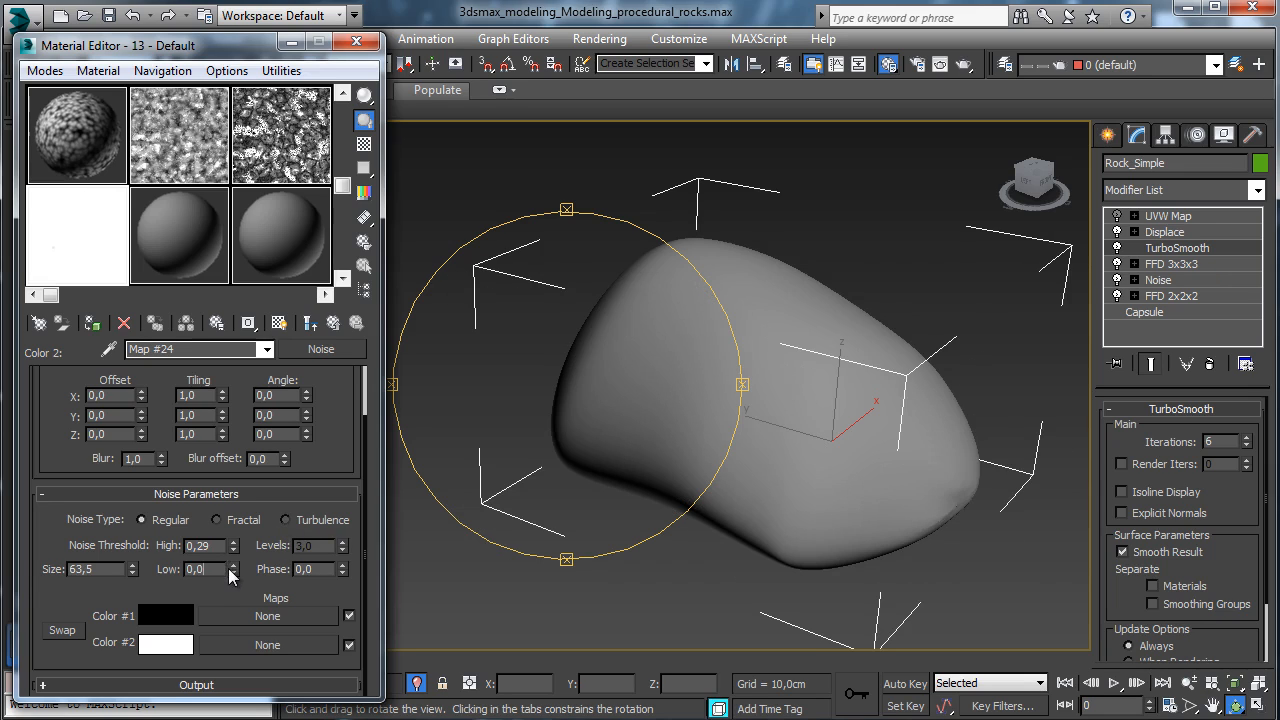
pyautogui.press('BackSpace')
pyautogui.write('264')
pyautogui.press('Return')
pyautogui.click(309, 522)
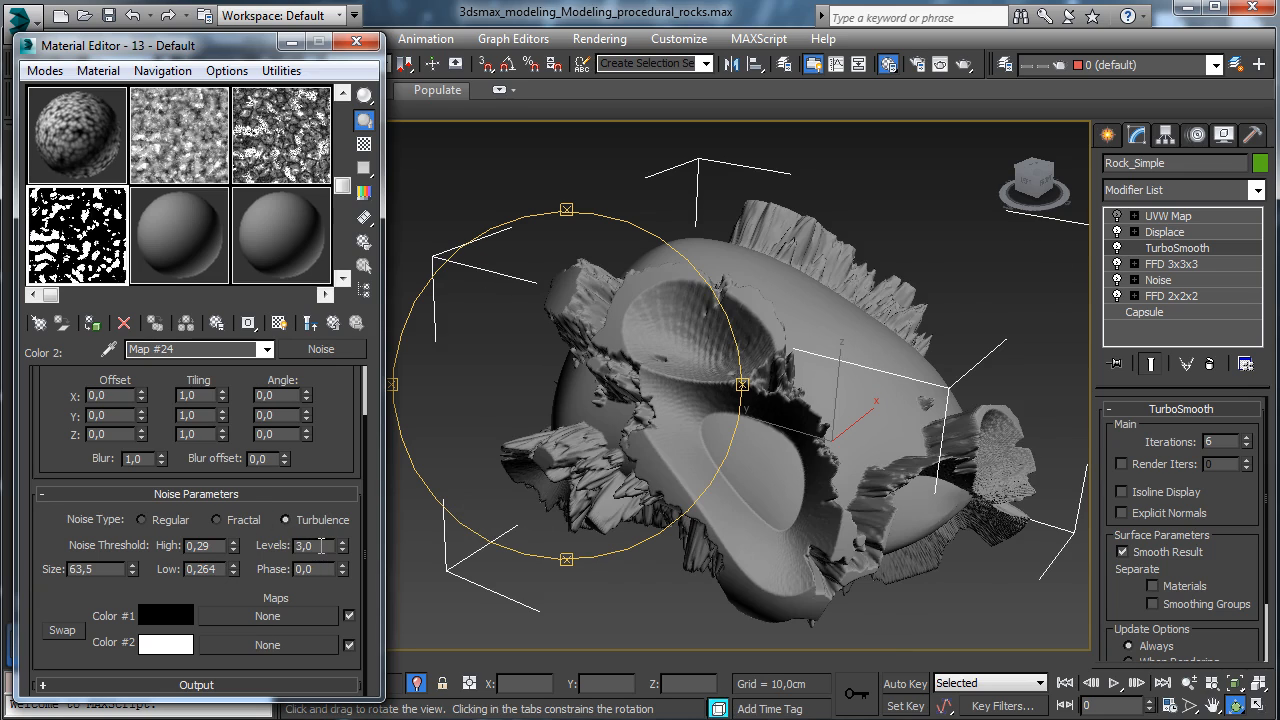
pyautogui.doubleClick(311, 546)
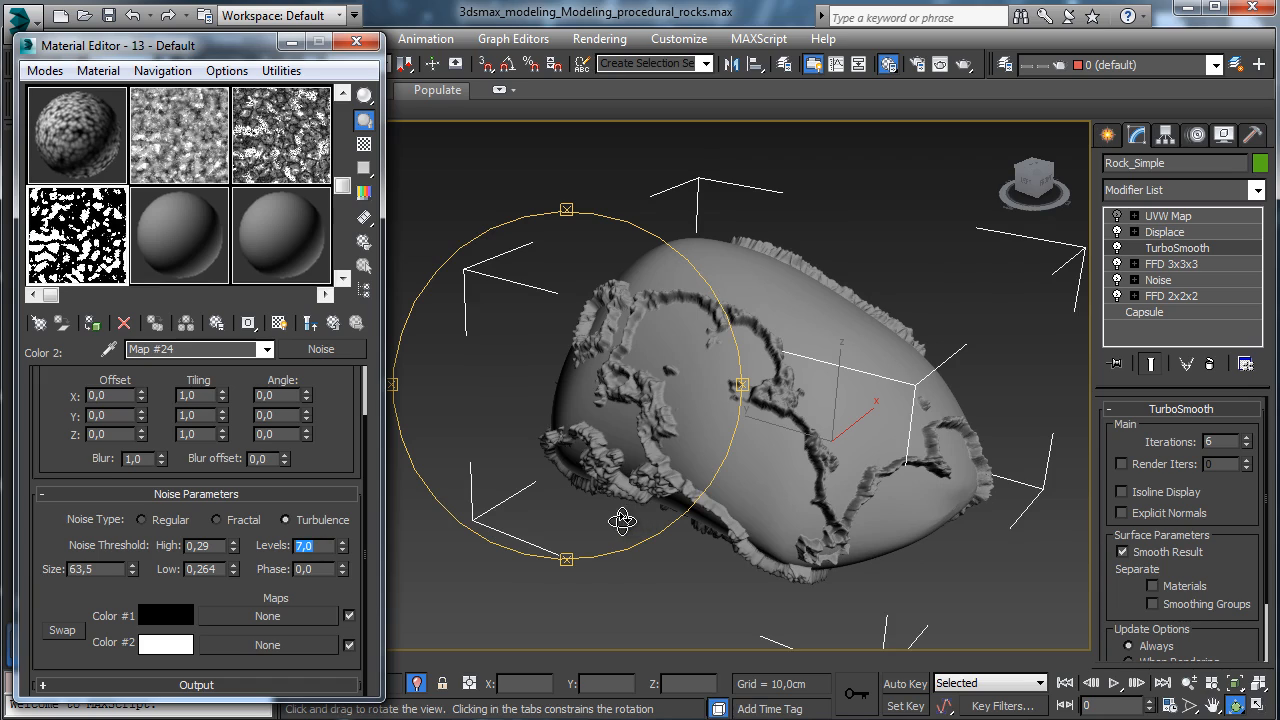
# - Return to the Composite map, set Layer 5's blending mode to Addition and raise the rock's TurboSmooth iterations to 7
pyautogui.click(334, 324)
pyautogui.click(338, 327)
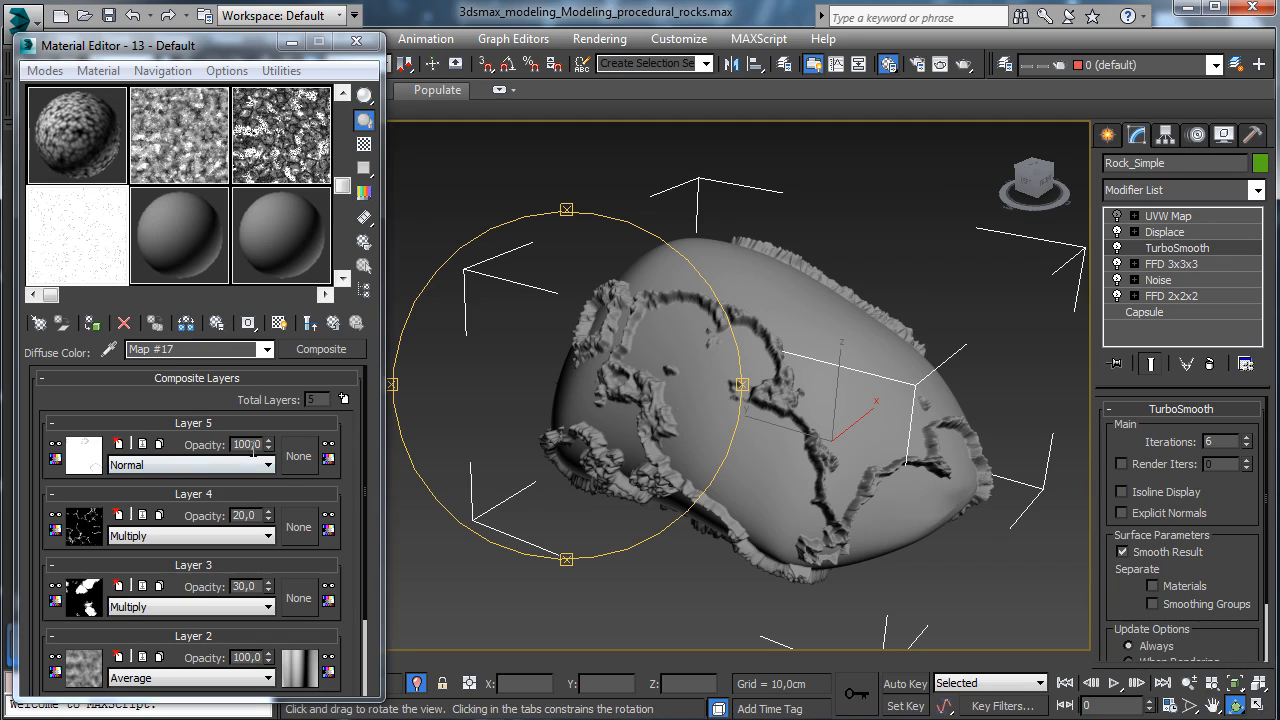
pyautogui.click(155, 472)
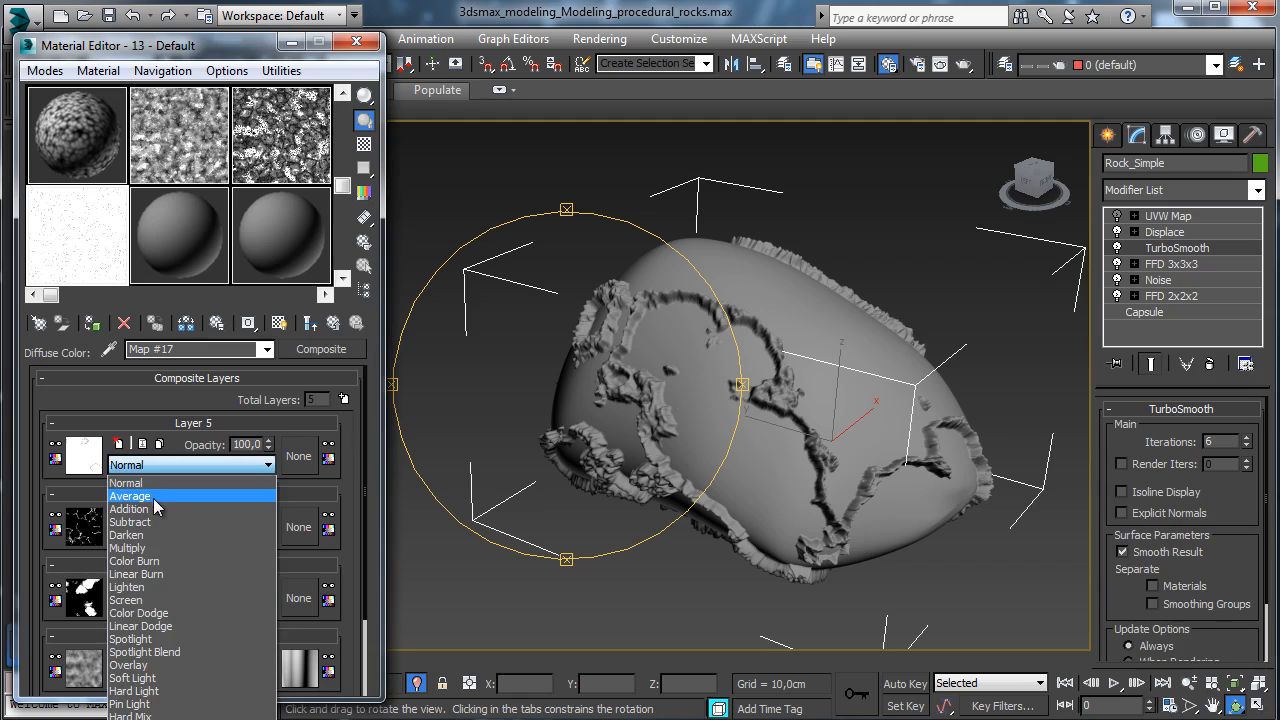
pyautogui.click(158, 503)
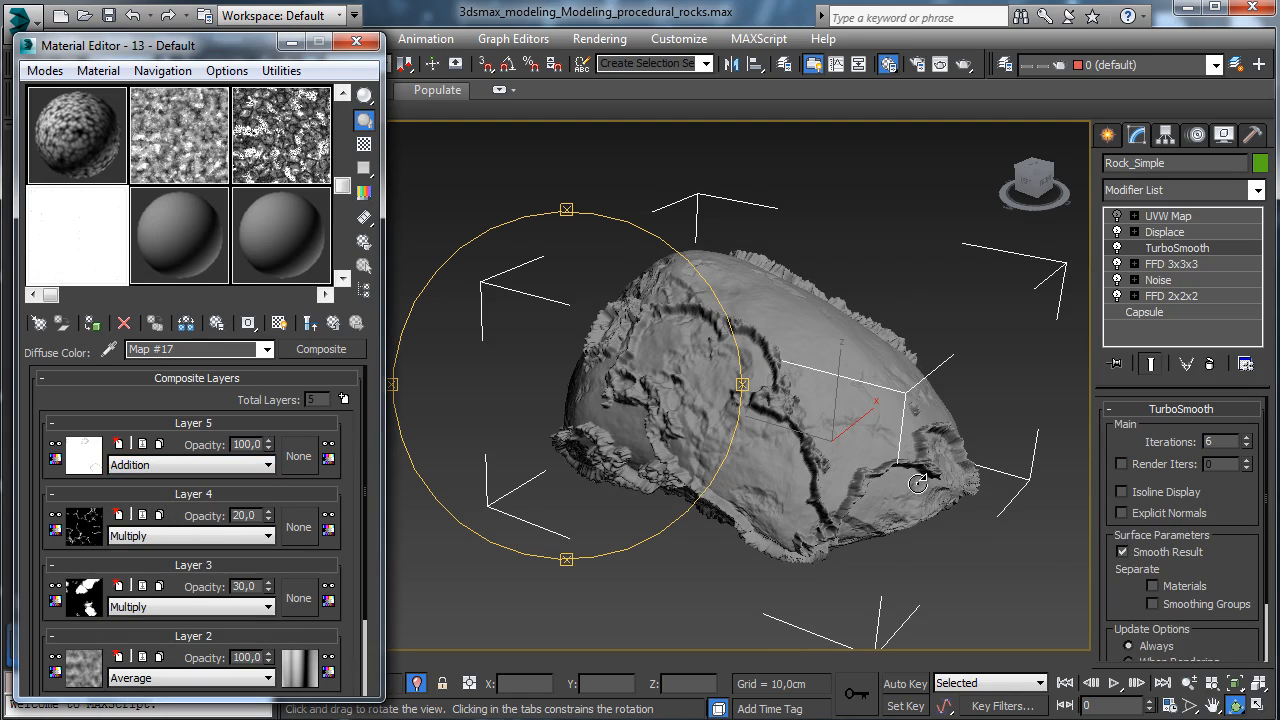
pyautogui.click(1189, 683)
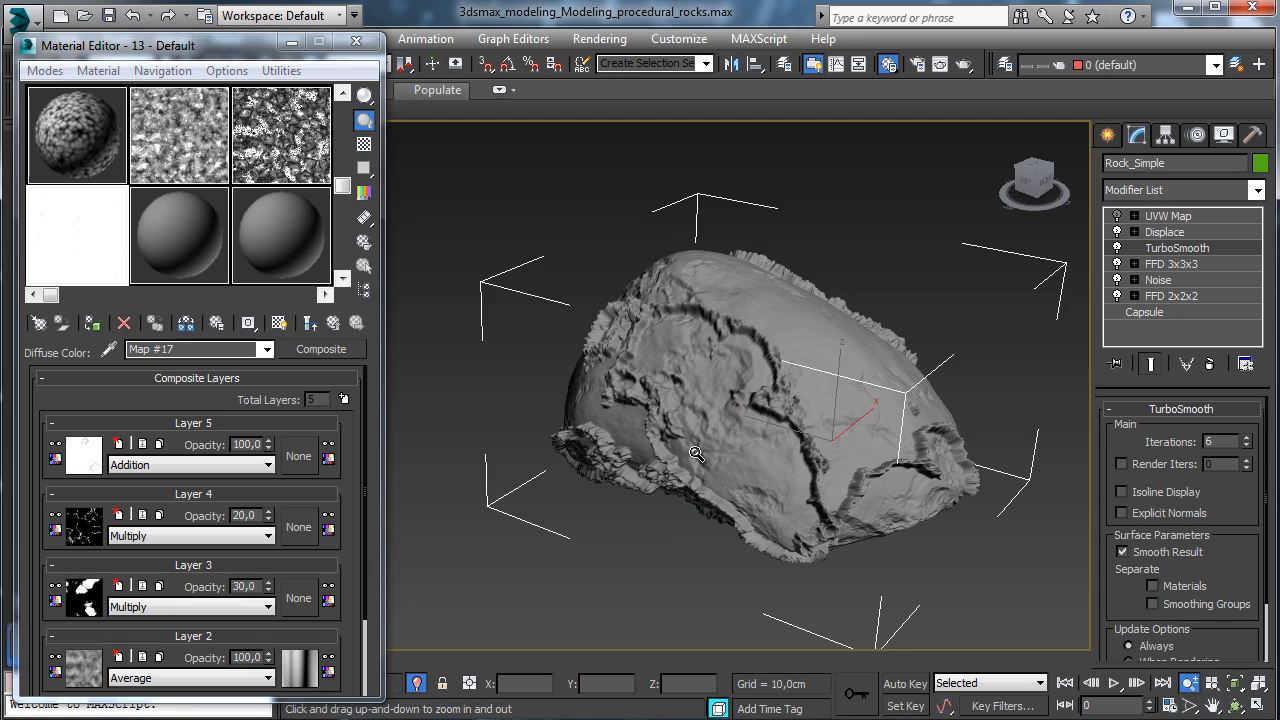
pyautogui.moveTo(700, 455); pyautogui.dragTo(704, 390)
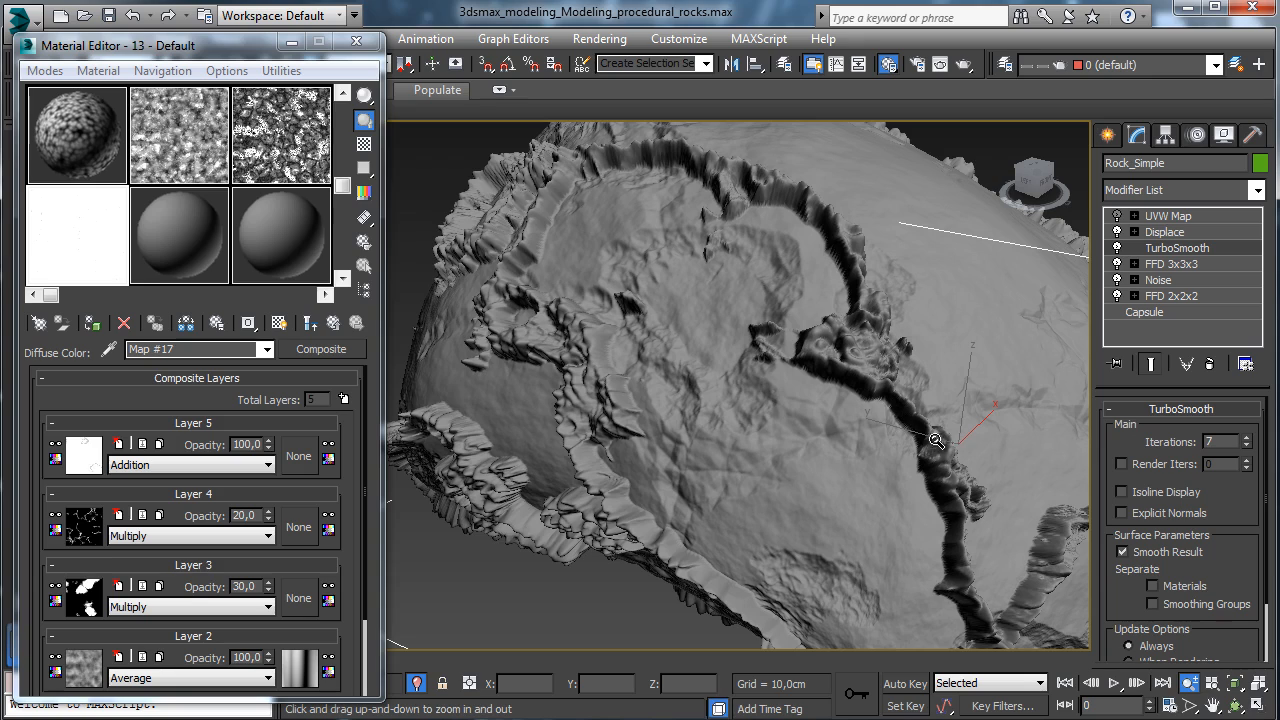
# - Set Layer 5's opacity to 20, inspect the displaced rock from several sides and save the scene
pyautogui.click(247, 446)
pyautogui.write('2')
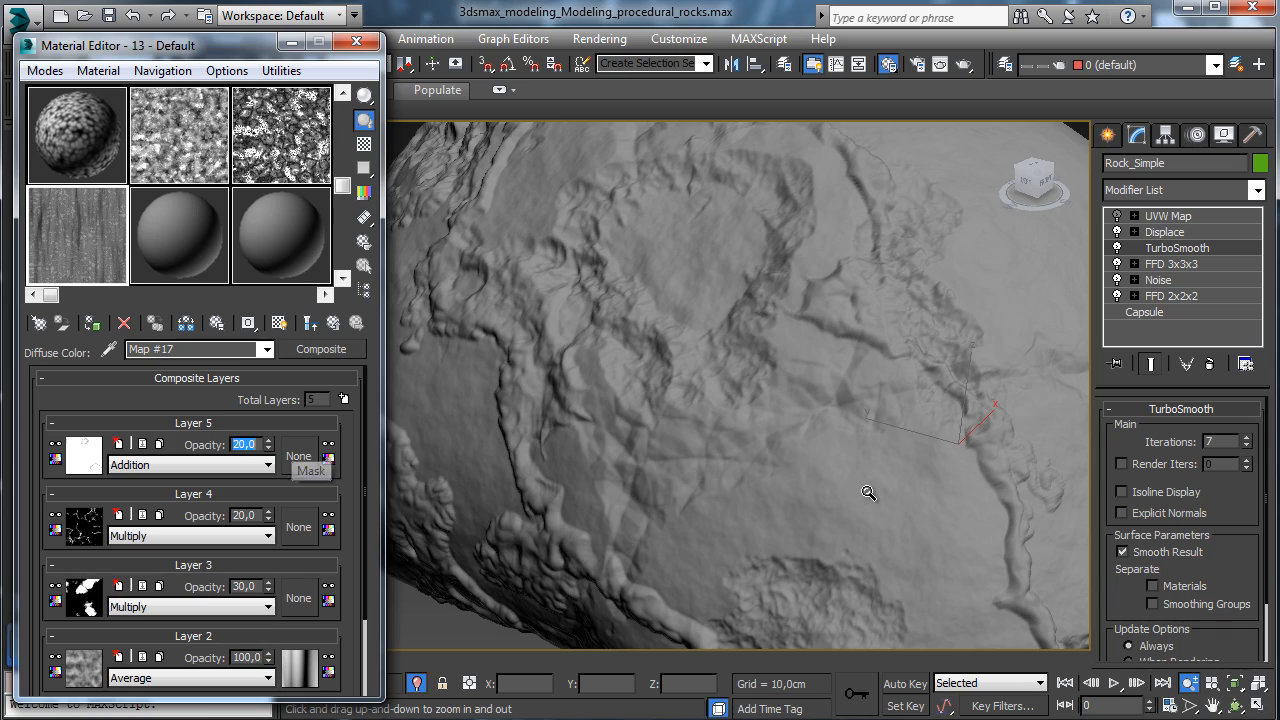
pyautogui.moveTo(806, 451); pyautogui.dragTo(845, 508)
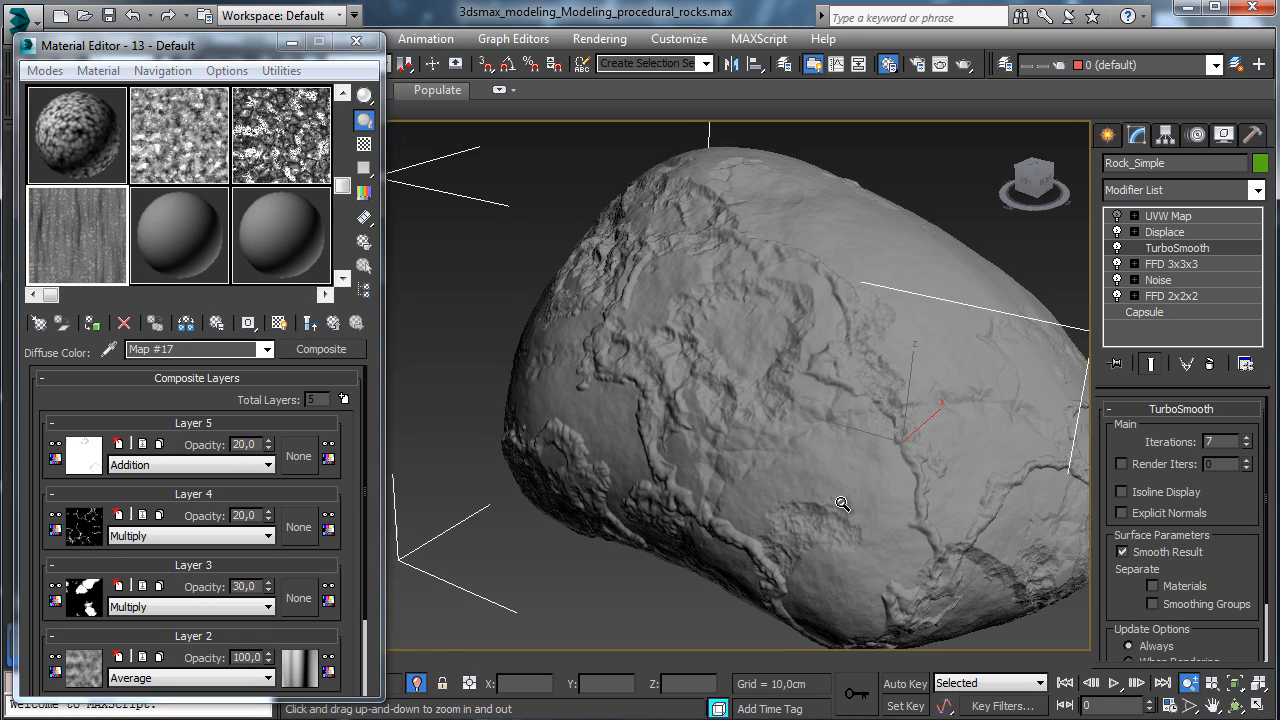
pyautogui.click(1236, 705)
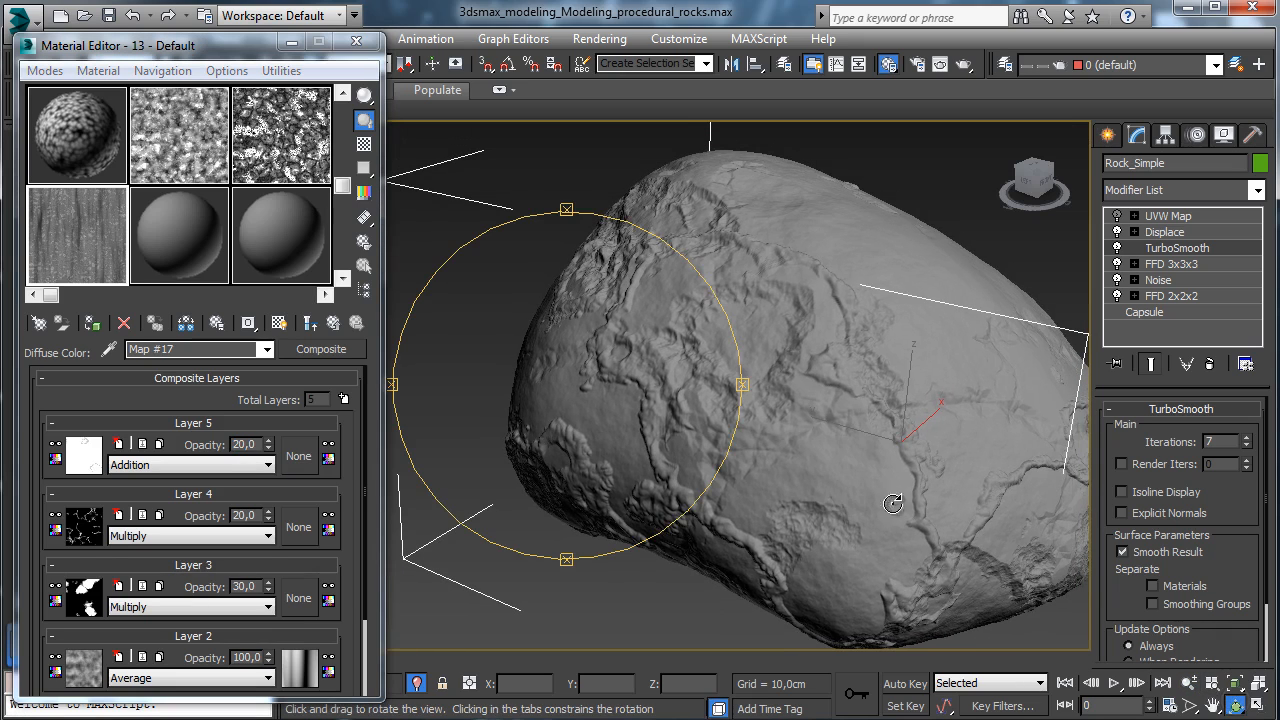
pyautogui.moveTo(640, 400); pyautogui.dragTo(996, 399)
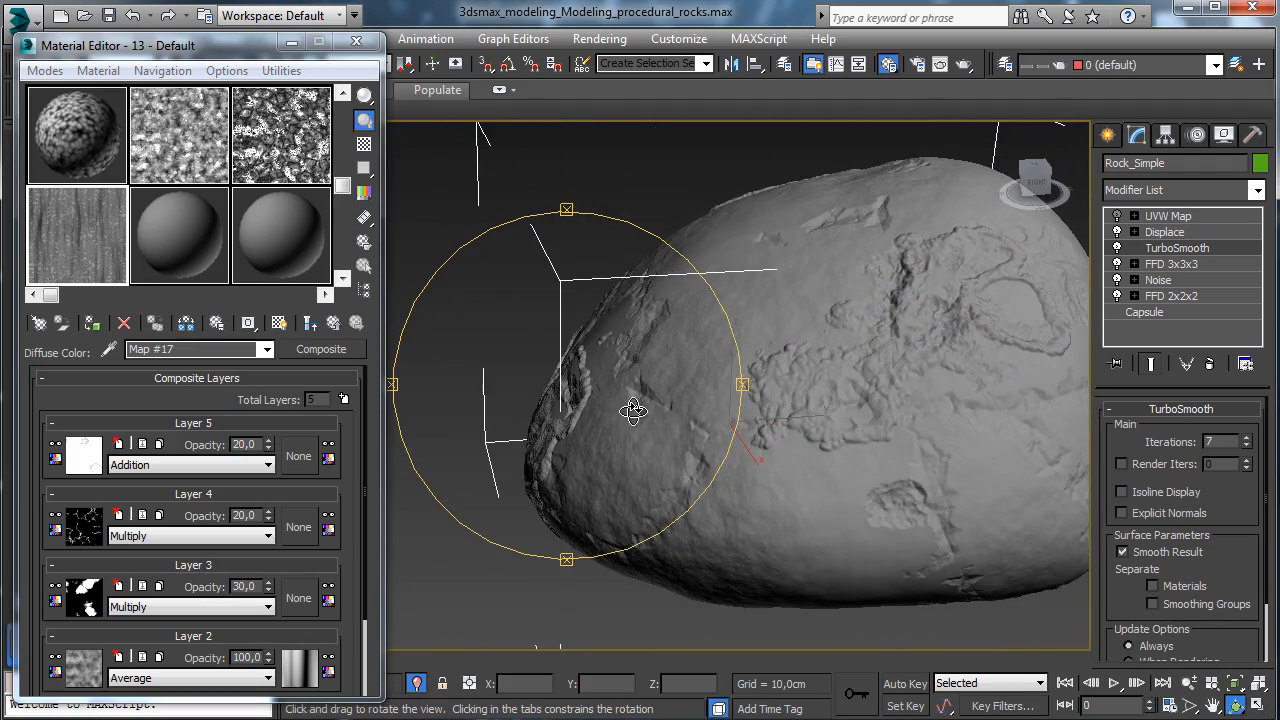
pyautogui.moveTo(640, 410); pyautogui.dragTo(877, 404)
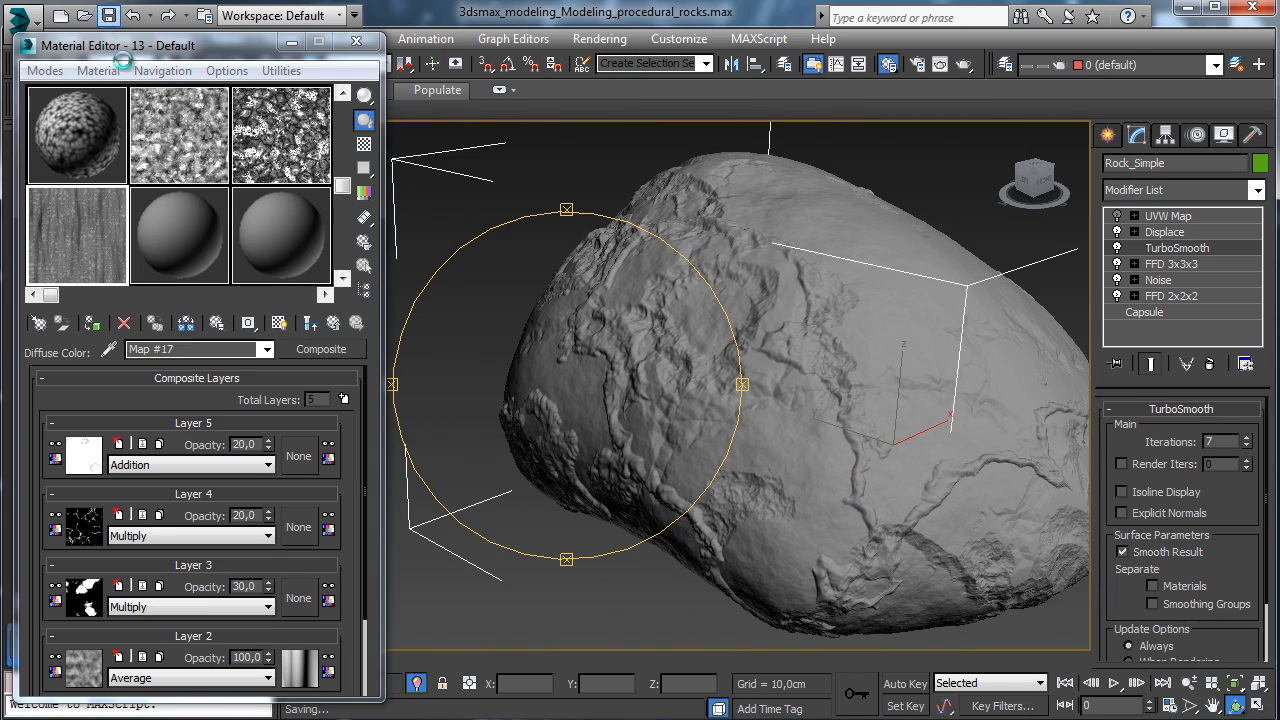
# - Raise the TurboSmooth iterations to 8 and inspect the finer surface detail around the rock
pyautogui.click(1247, 437)
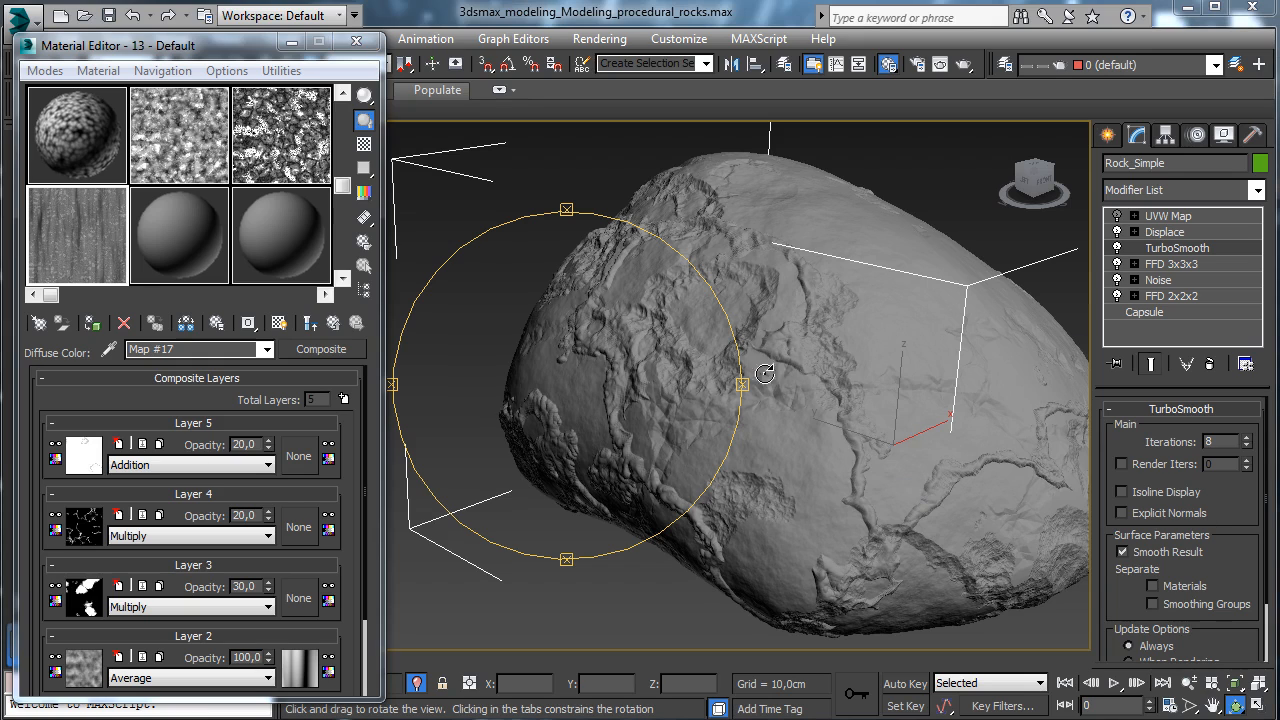
pyautogui.moveTo(621, 414); pyautogui.dragTo(868, 414)
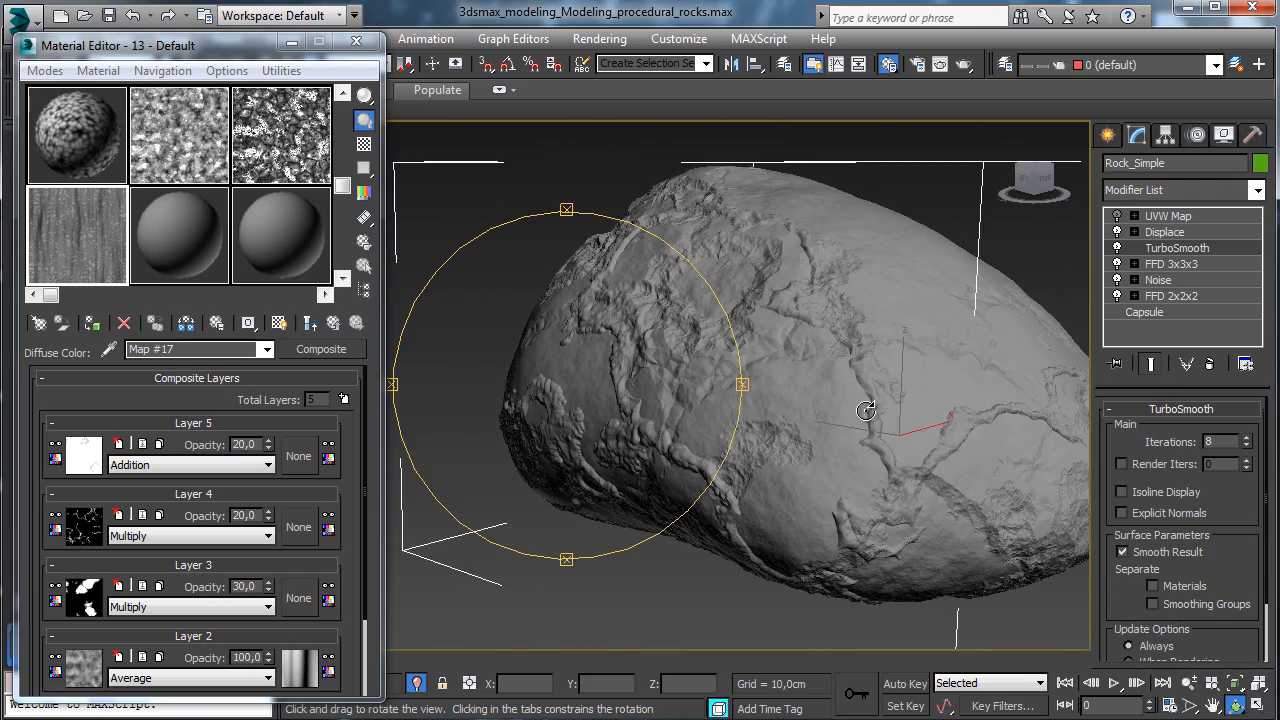
pyautogui.click(1212, 706)
pyautogui.moveTo(763, 476); pyautogui.dragTo(931, 508)
pyautogui.click(1189, 683)
pyautogui.click(1236, 706)
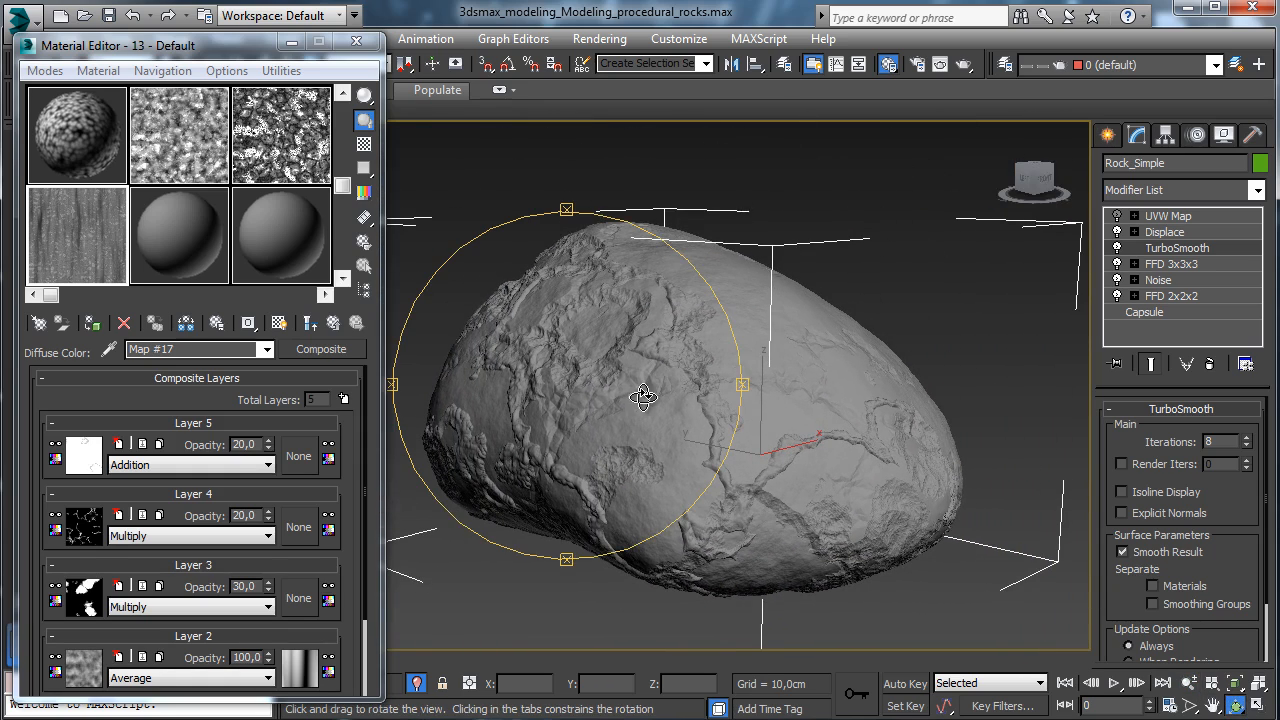
pyautogui.moveTo(611, 399); pyautogui.dragTo(694, 443)
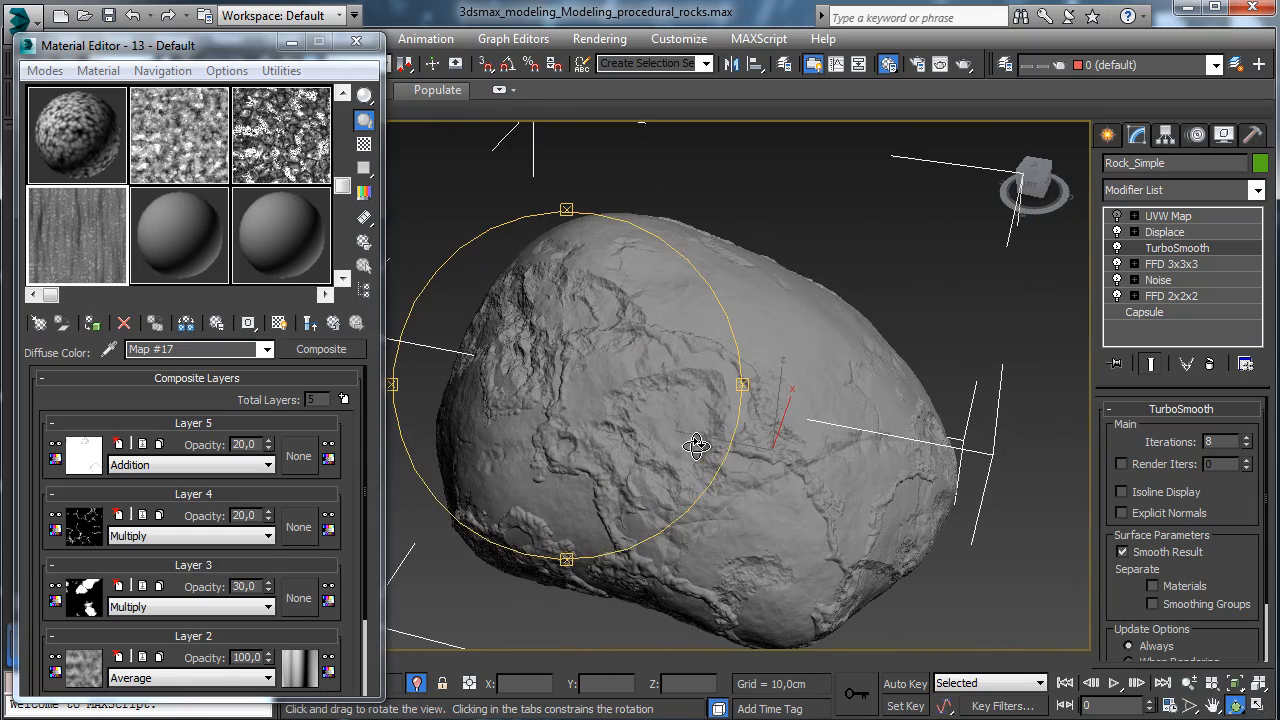
# - Close the Material Editor and end the isolation of Rock_Simple to show the whole scene
pyautogui.click(360, 41)
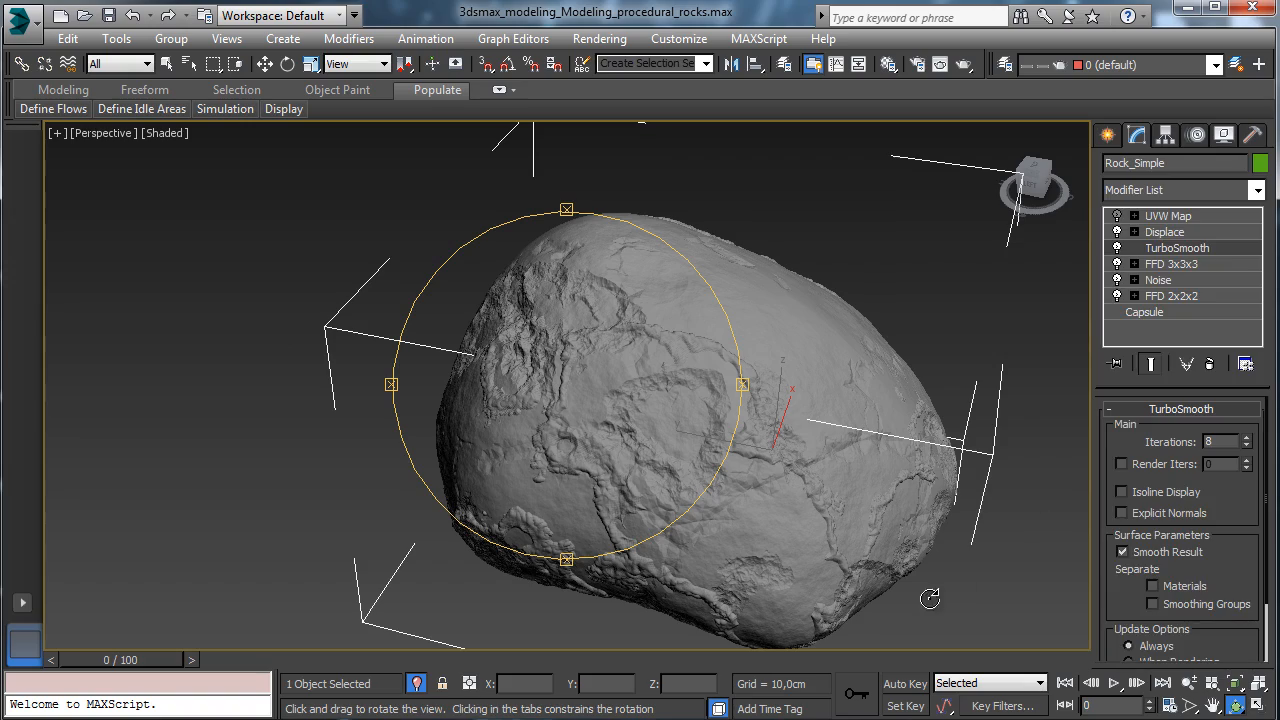
pyautogui.click(420, 685)
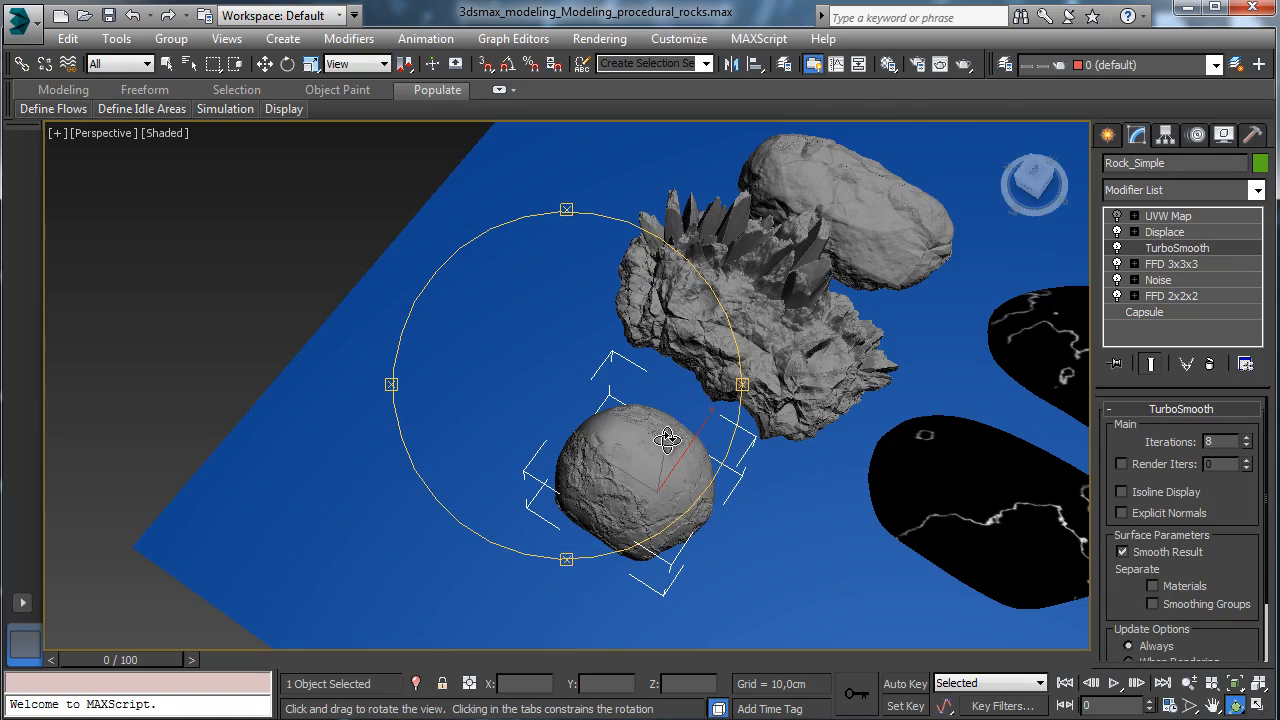
pyautogui.moveTo(640, 436); pyautogui.dragTo(622, 388)
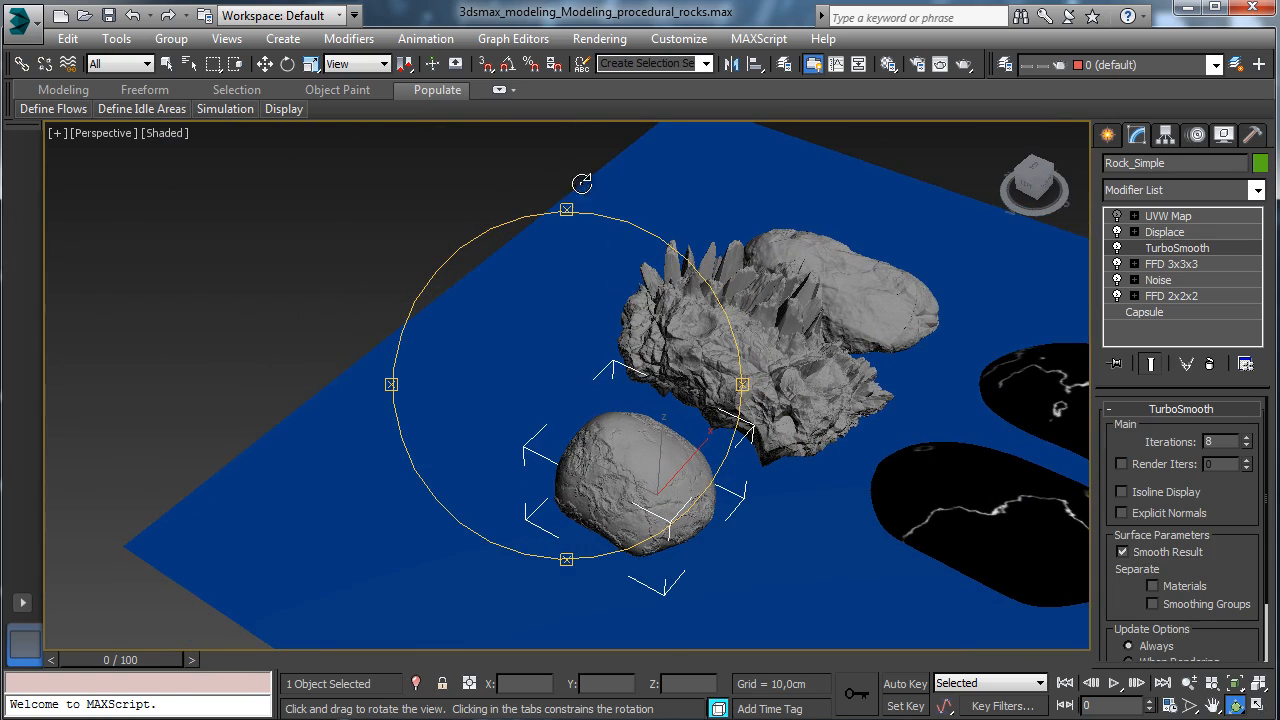
# - Move Rock_Mineral slightly across the ground plane to about X -4,39 cm and Y 34,5 cm
pyautogui.click(265, 64)
pyautogui.click(766, 343)
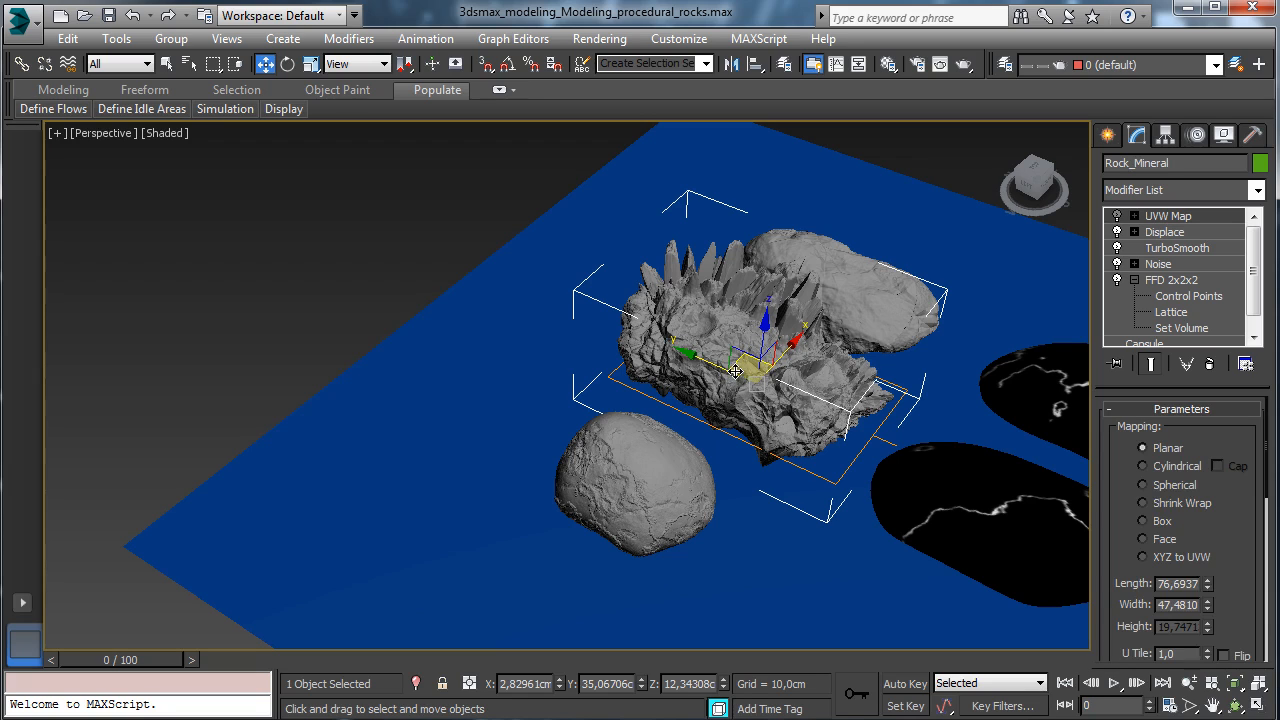
pyautogui.moveTo(736, 378); pyautogui.dragTo(726, 390)
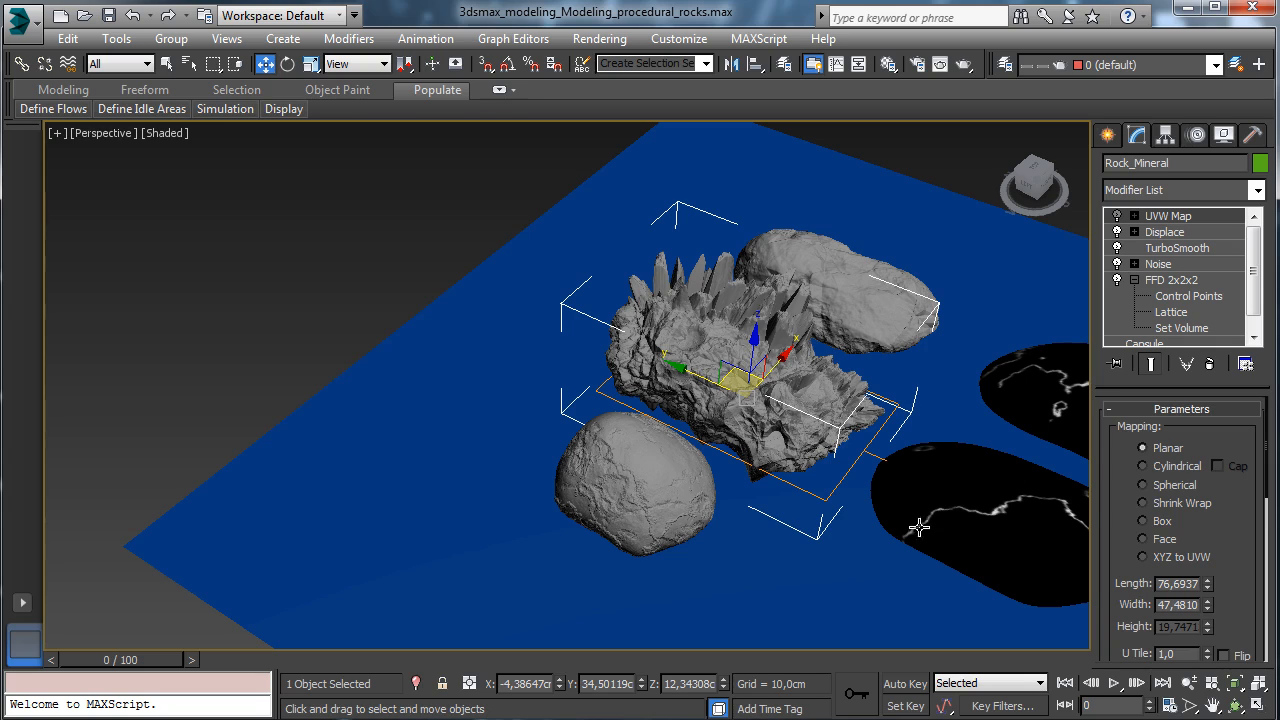
# - Clone Rock_Simple as a Copy along the Y axis, placing it at about Y -21,7 cm
pyautogui.click(648, 465)
pyautogui.click(652, 468)
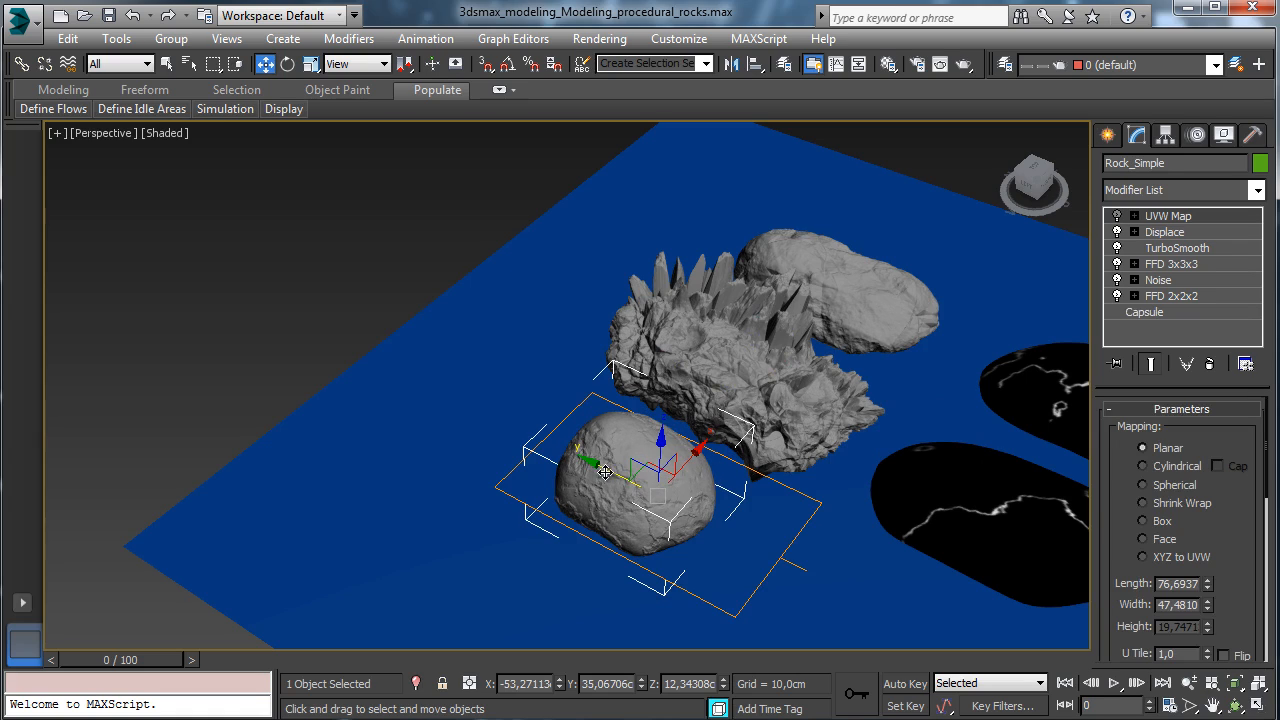
pyautogui.press('shift')
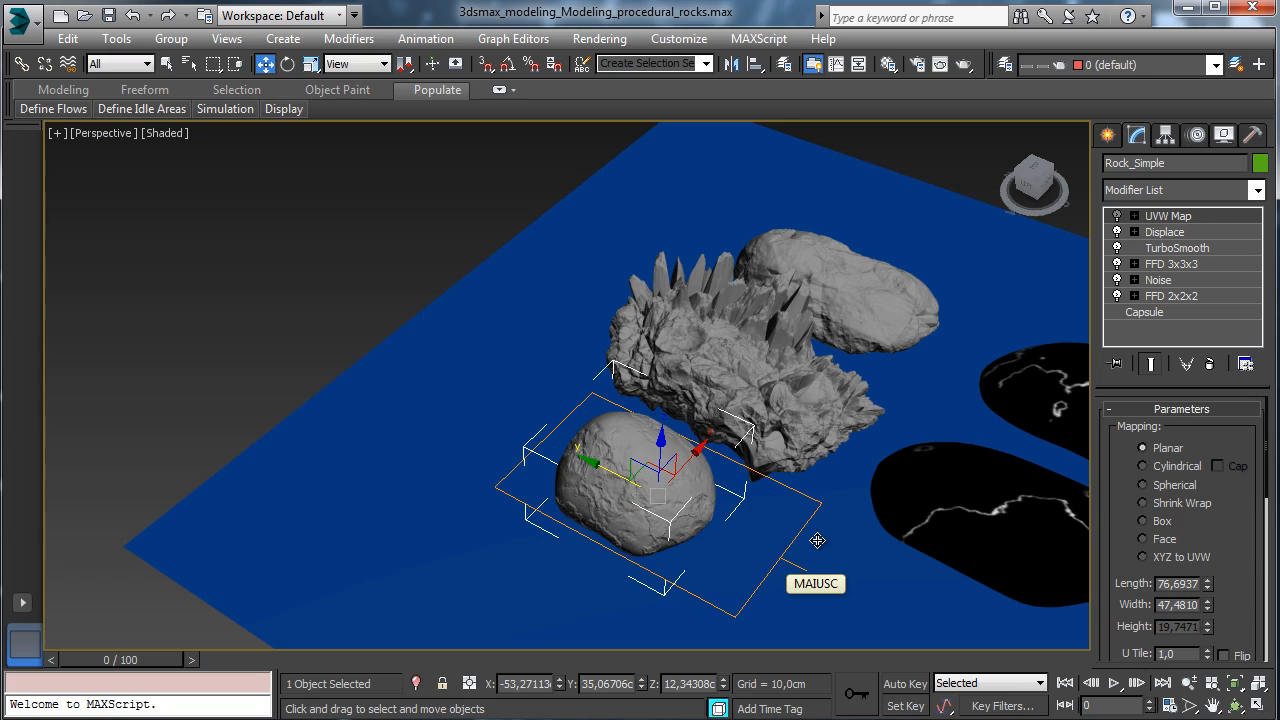
pyautogui.keyDown('shift'); pyautogui.moveTo(817, 540); pyautogui.dragTo(810, 535); pyautogui.keyUp('shift')
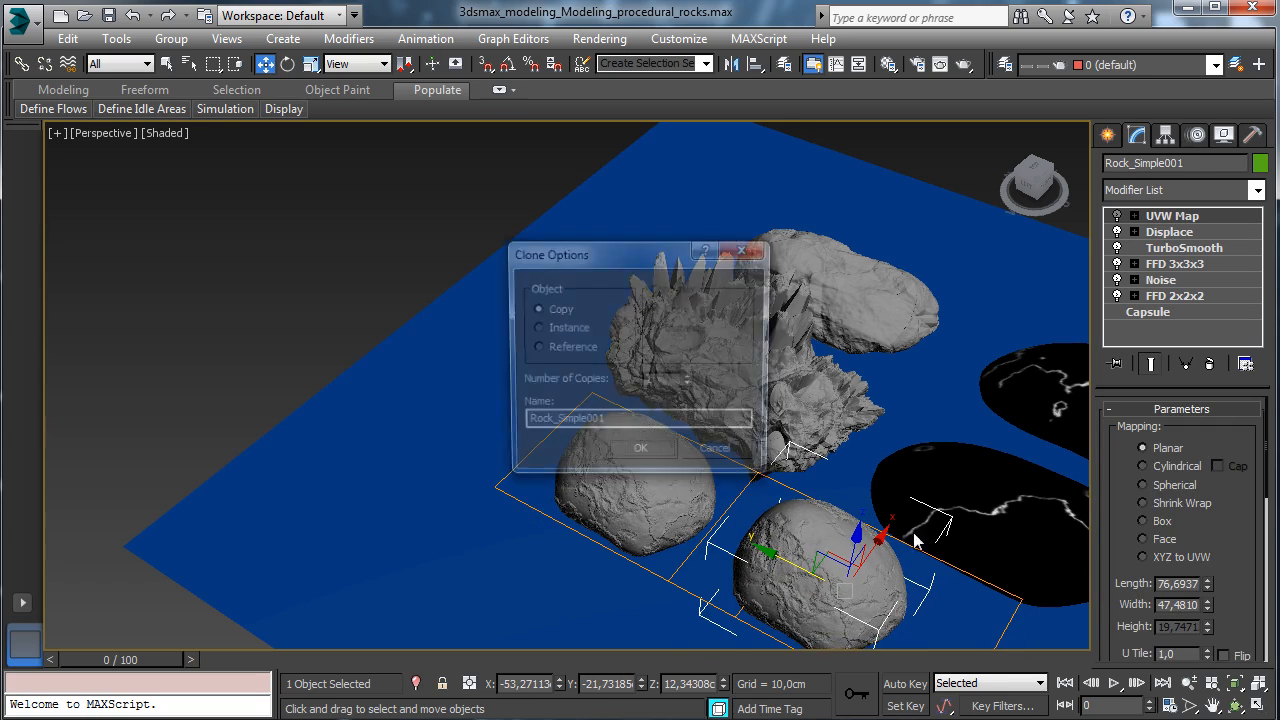
pyautogui.click(640, 449)
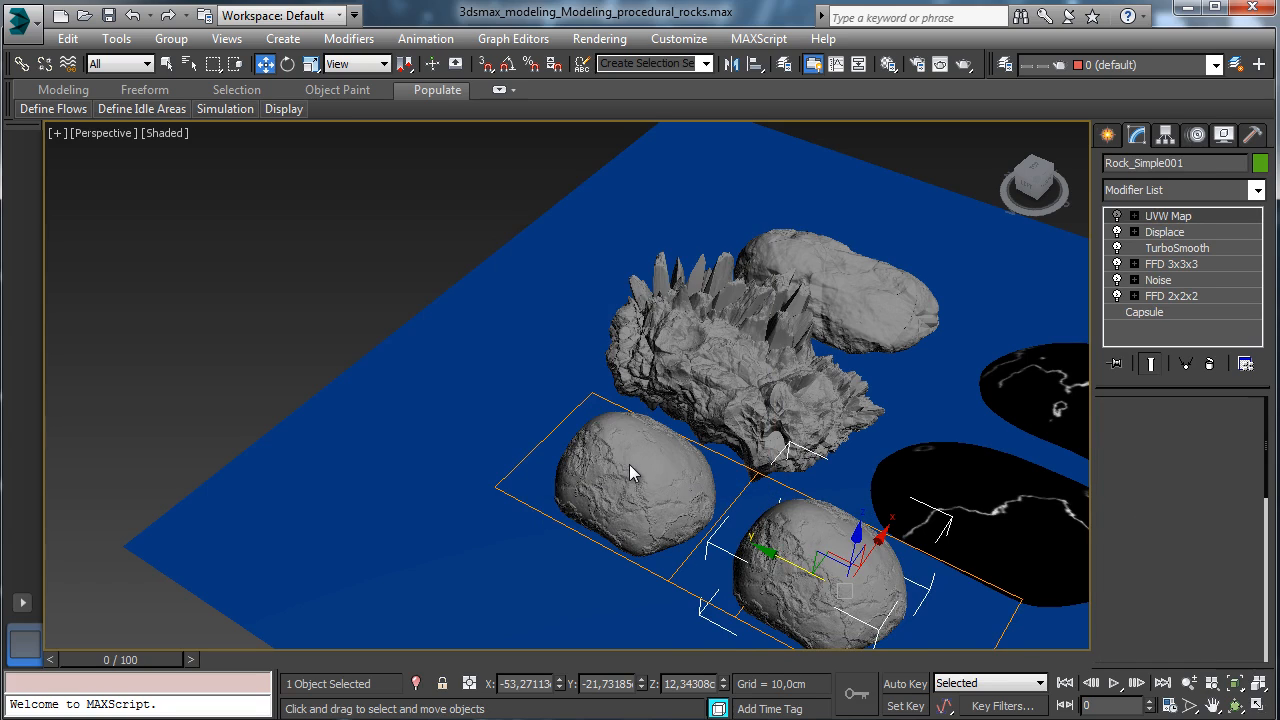
# - Select both simple rocks, isolate them and frame them side by side in the perspective view
pyautogui.press('ctrl')
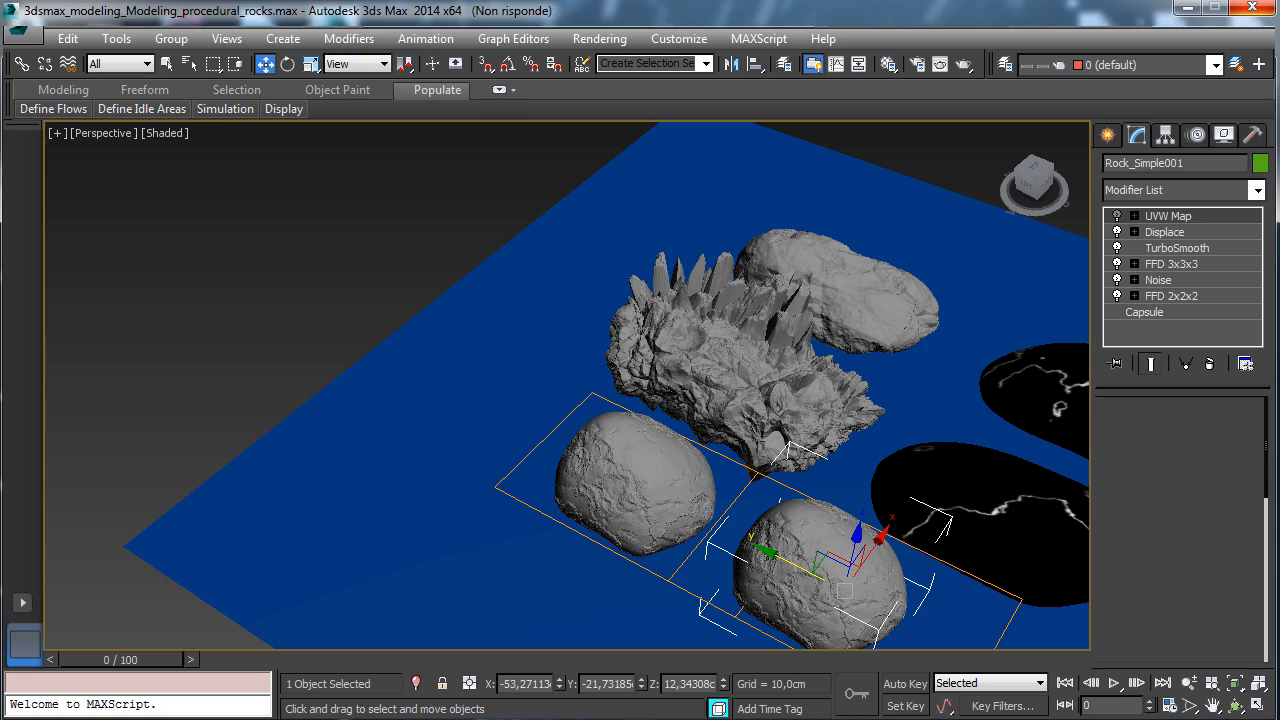
pyautogui.click(413, 683)
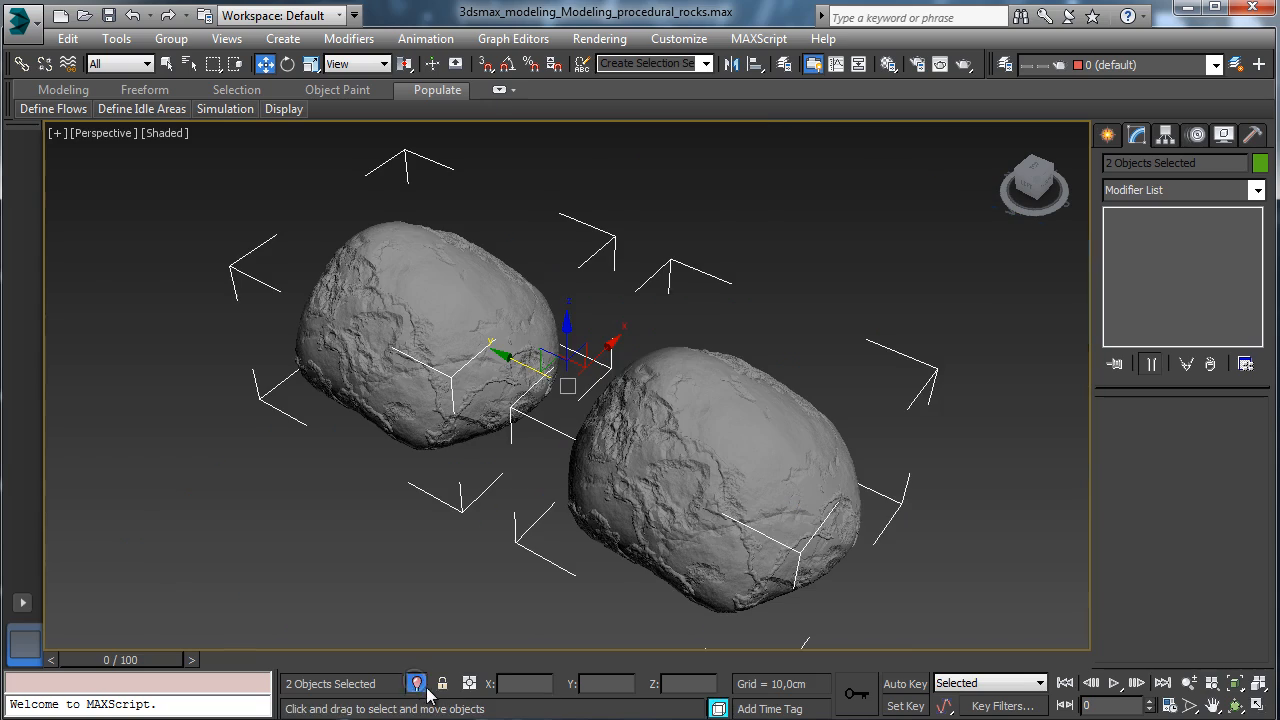
pyautogui.click(1189, 683)
pyautogui.moveTo(722, 503); pyautogui.dragTo(812, 527)
pyautogui.click(1236, 705)
pyautogui.moveTo(569, 455); pyautogui.dragTo(633, 432)
pyautogui.click(164, 64)
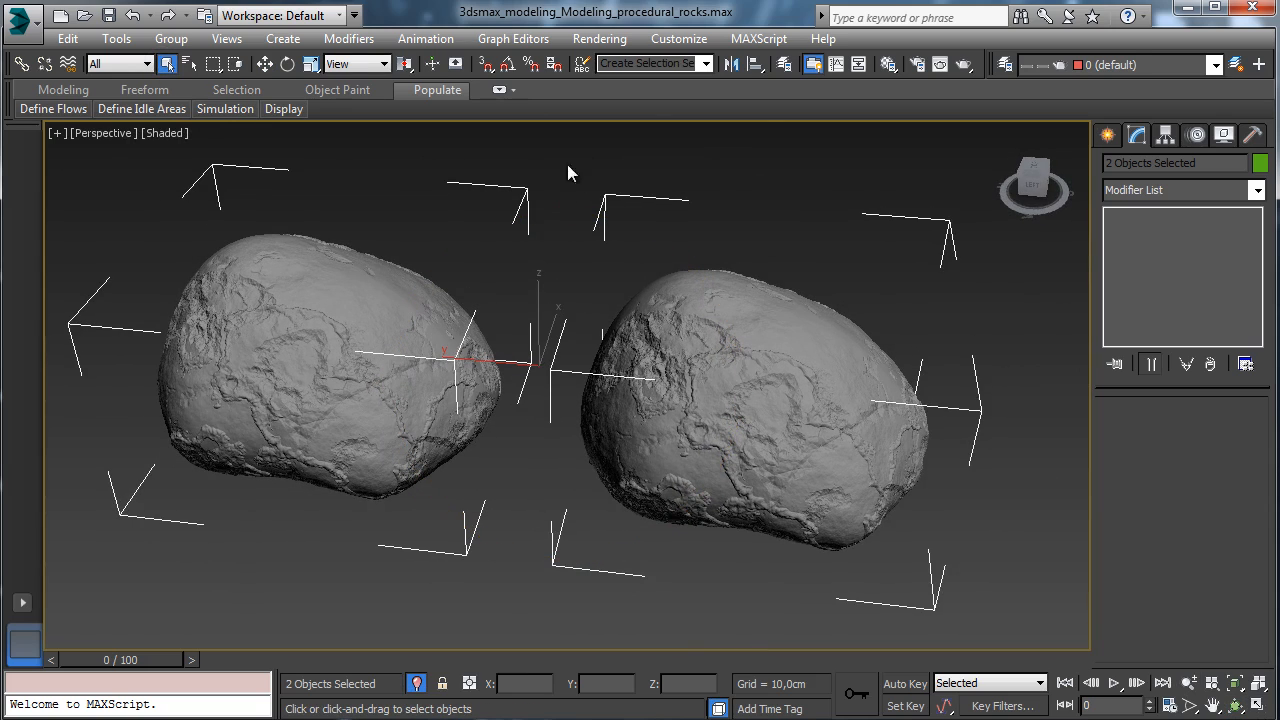
# - Select only the cloned rock and reopen the Material Editor beside it
pyautogui.click(906, 172)
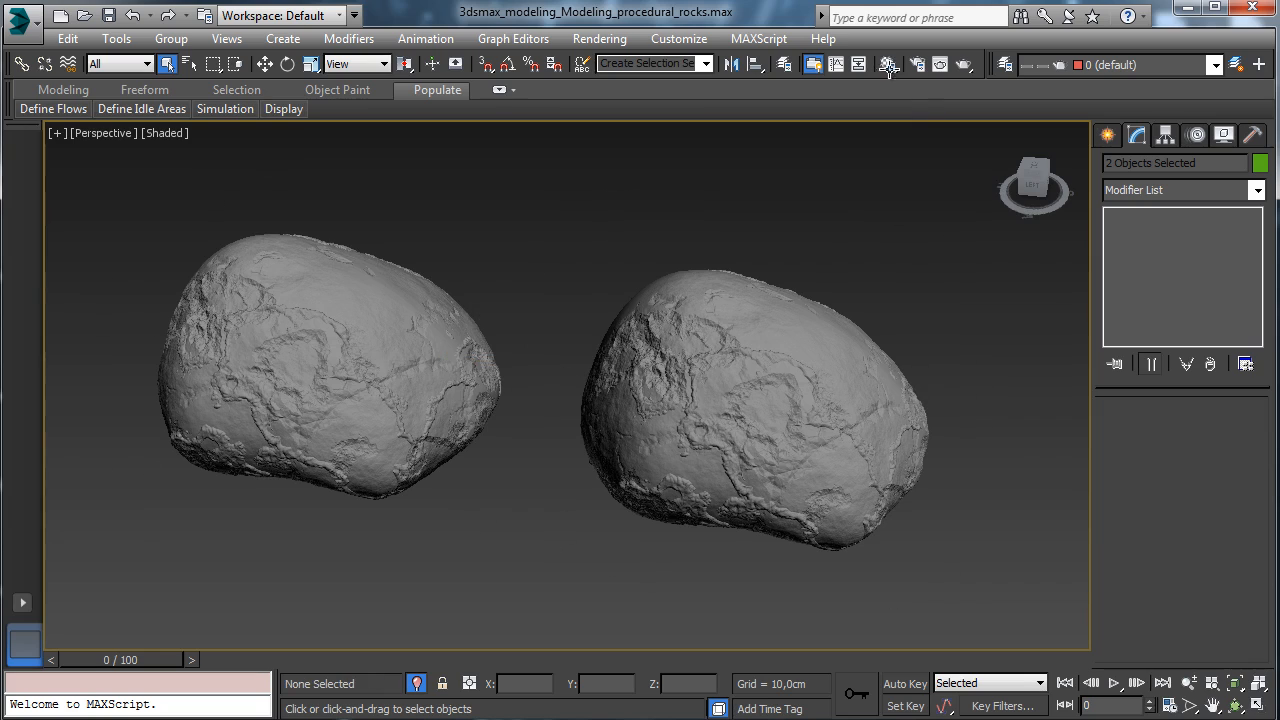
pyautogui.click(888, 64)
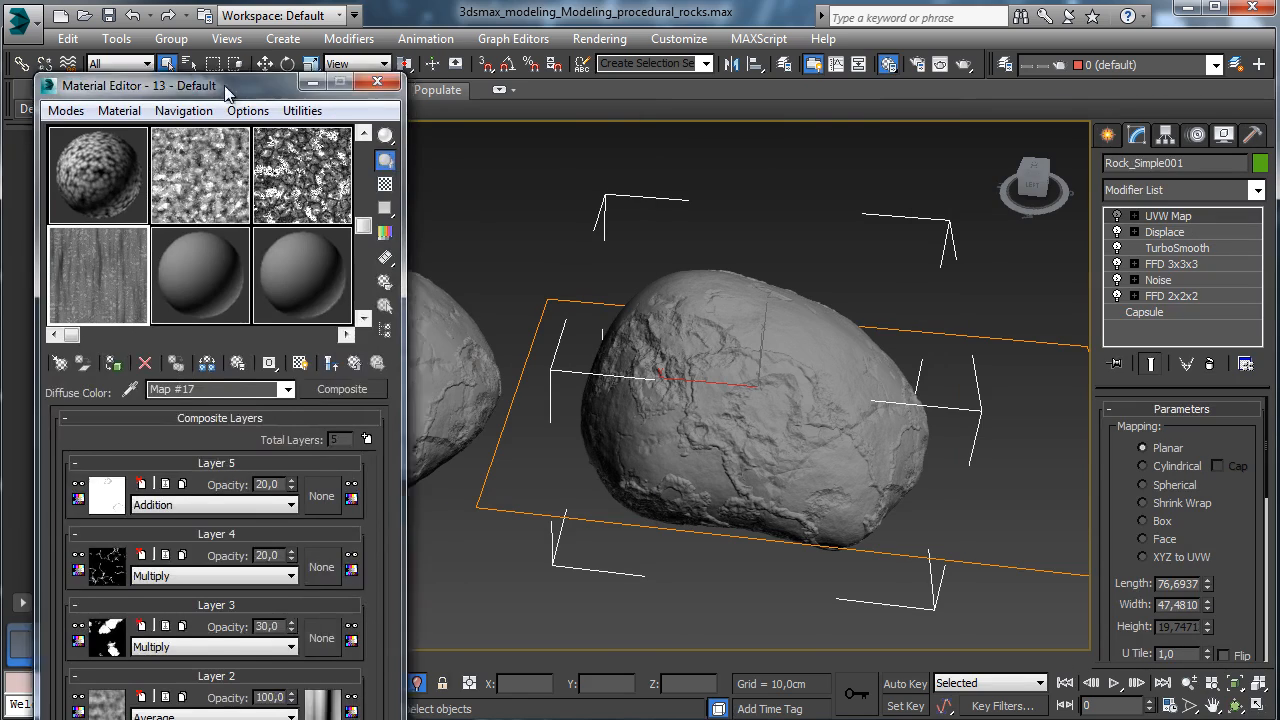
pyautogui.moveTo(224, 85); pyautogui.dragTo(205, 58)
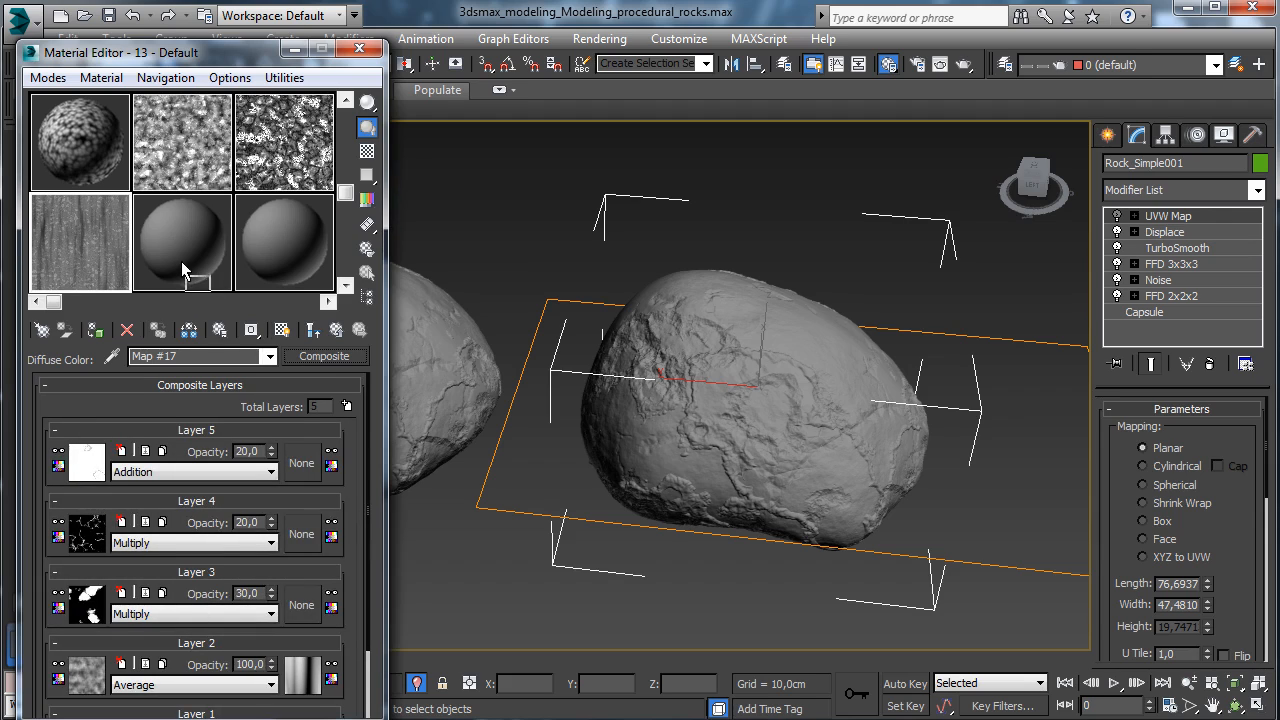
# - Duplicate the simple rock's Composite map into the adjacent unused sample slot as a Copy
pyautogui.moveTo(181, 261); pyautogui.dragTo(282, 263)
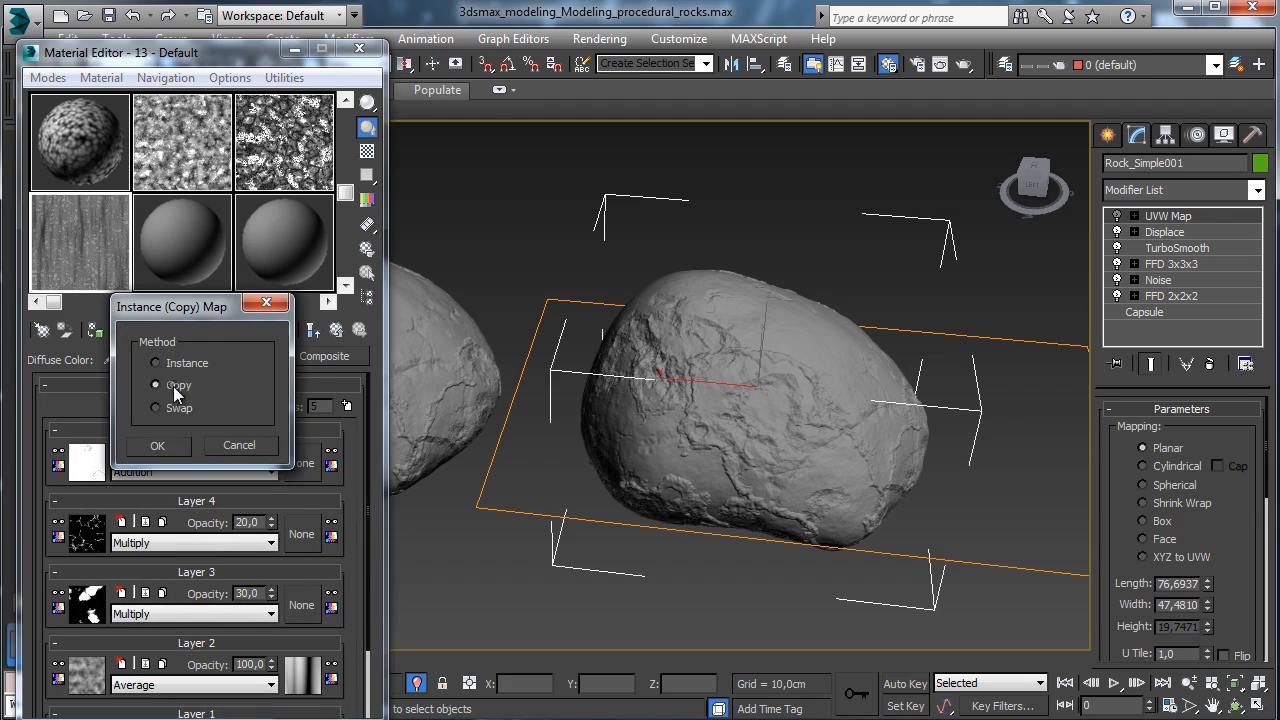
pyautogui.click(172, 447)
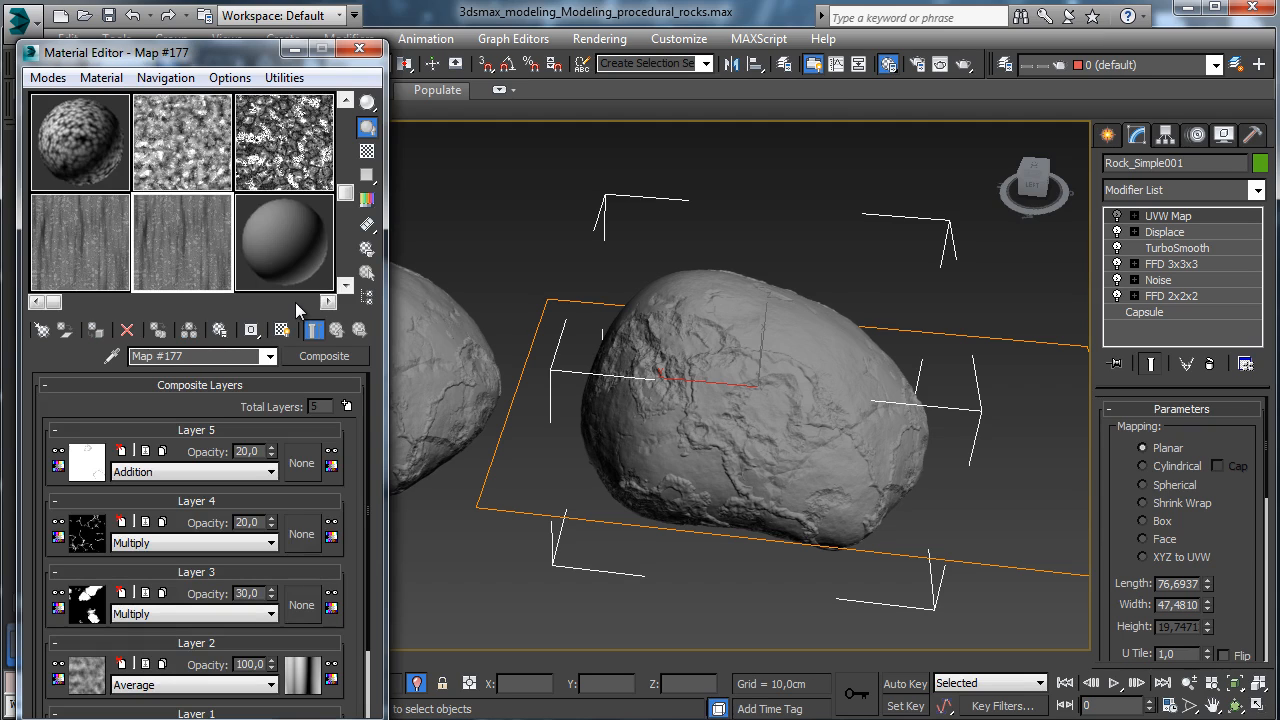
# - Lower the cloned rock's TurboSmooth iterations to 5
pyautogui.click(1184, 249)
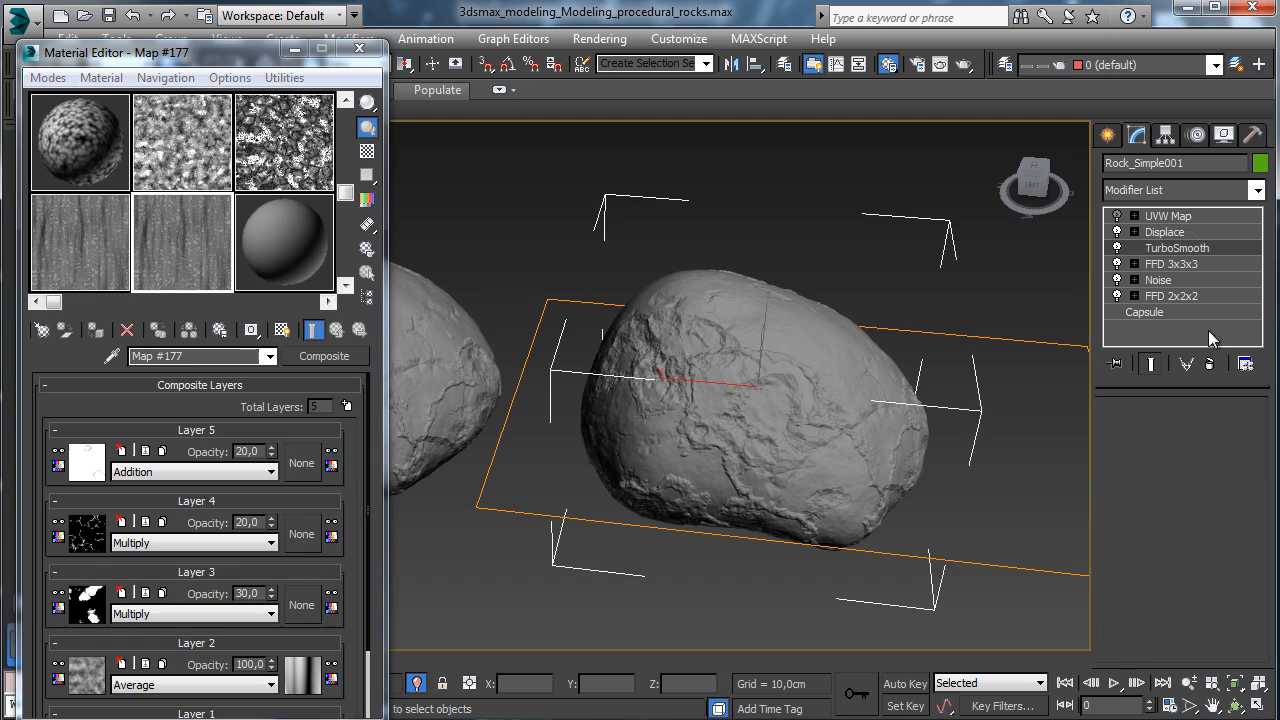
pyautogui.click(1246, 446)
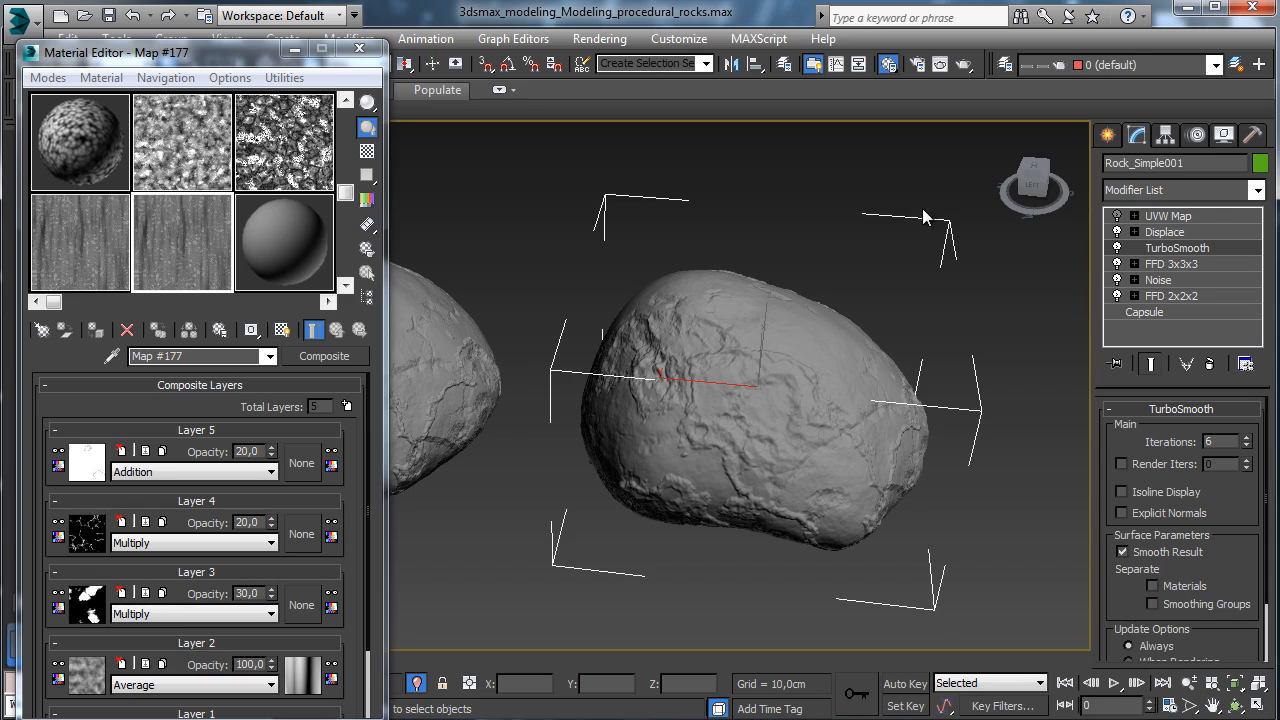
pyautogui.click(1246, 446)
# - In the copied Composite map, set Layer 1's Cellular size to 35,0 and Layer 2's Noise phase to 1,0
pyautogui.scroll(-3, 124, 446)
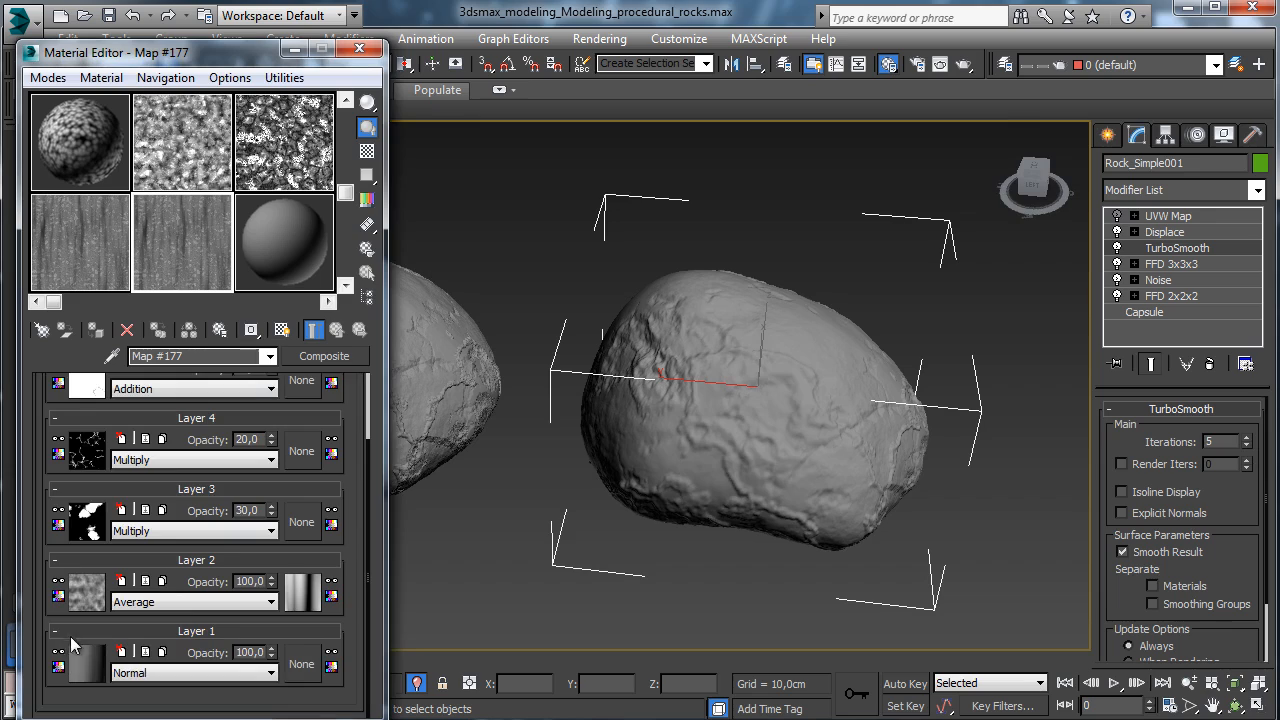
pyautogui.click(87, 664)
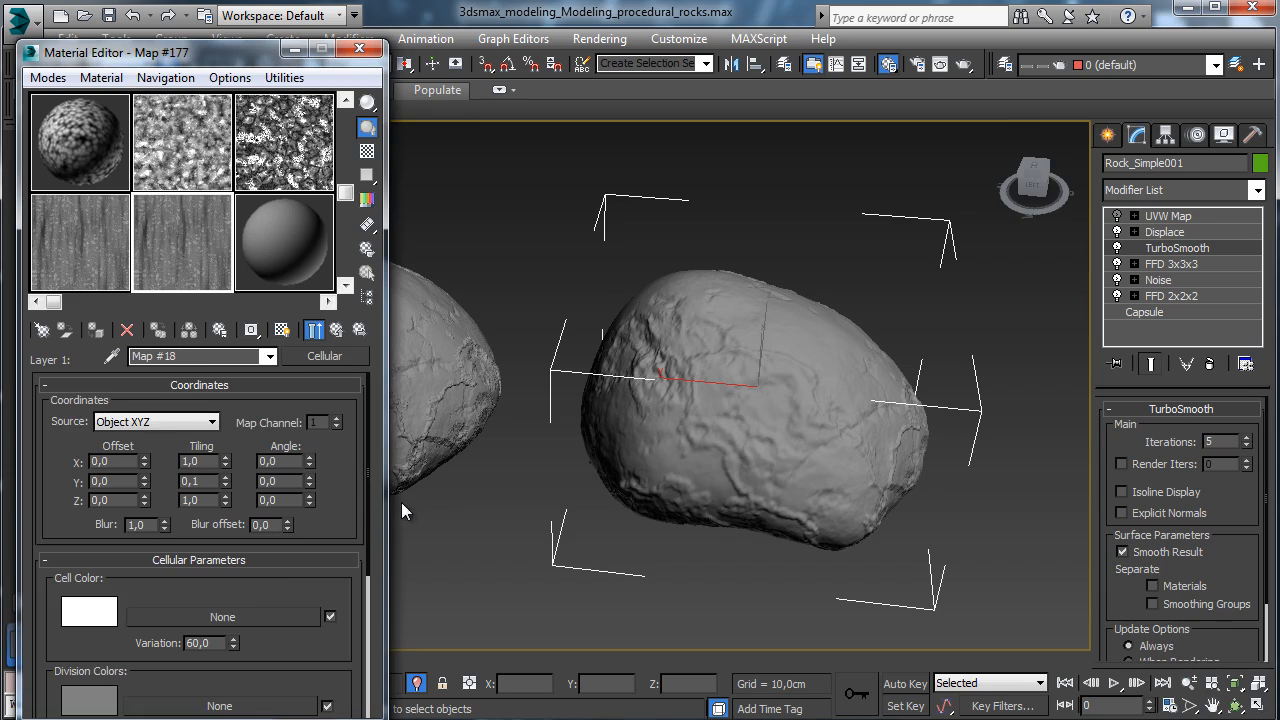
pyautogui.scroll(-5, 271, 591)
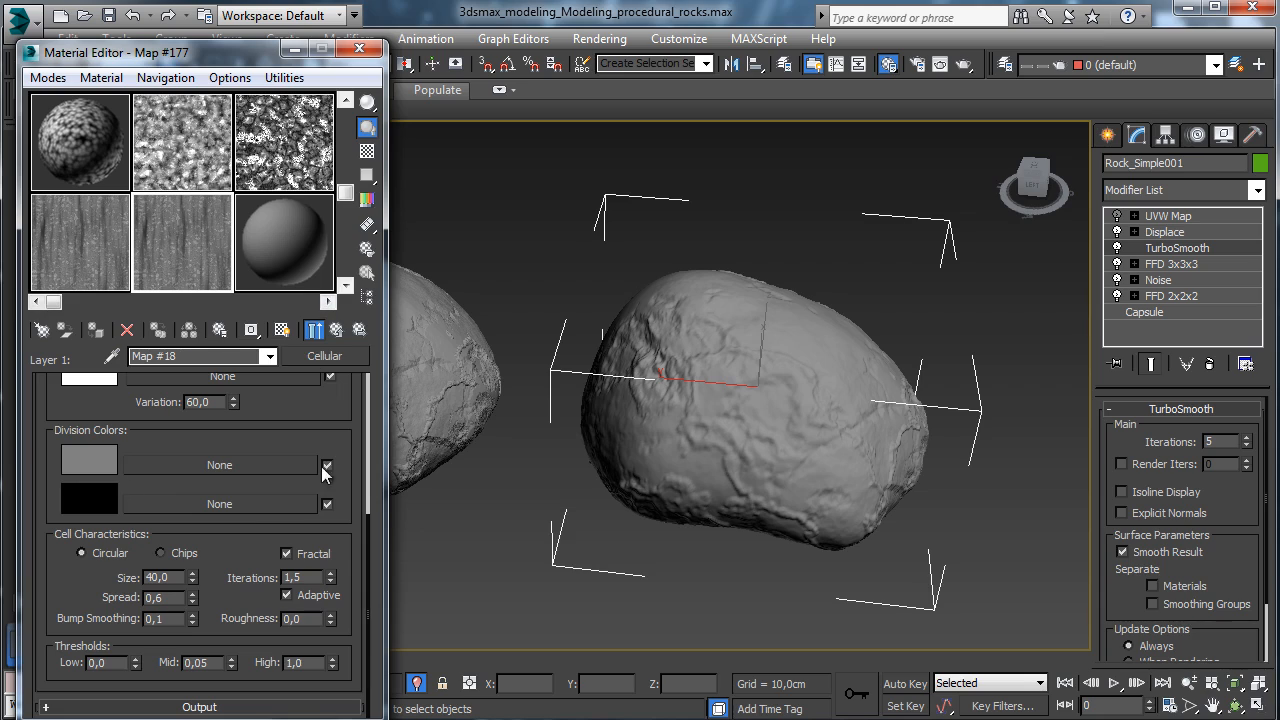
pyautogui.doubleClick(175, 578)
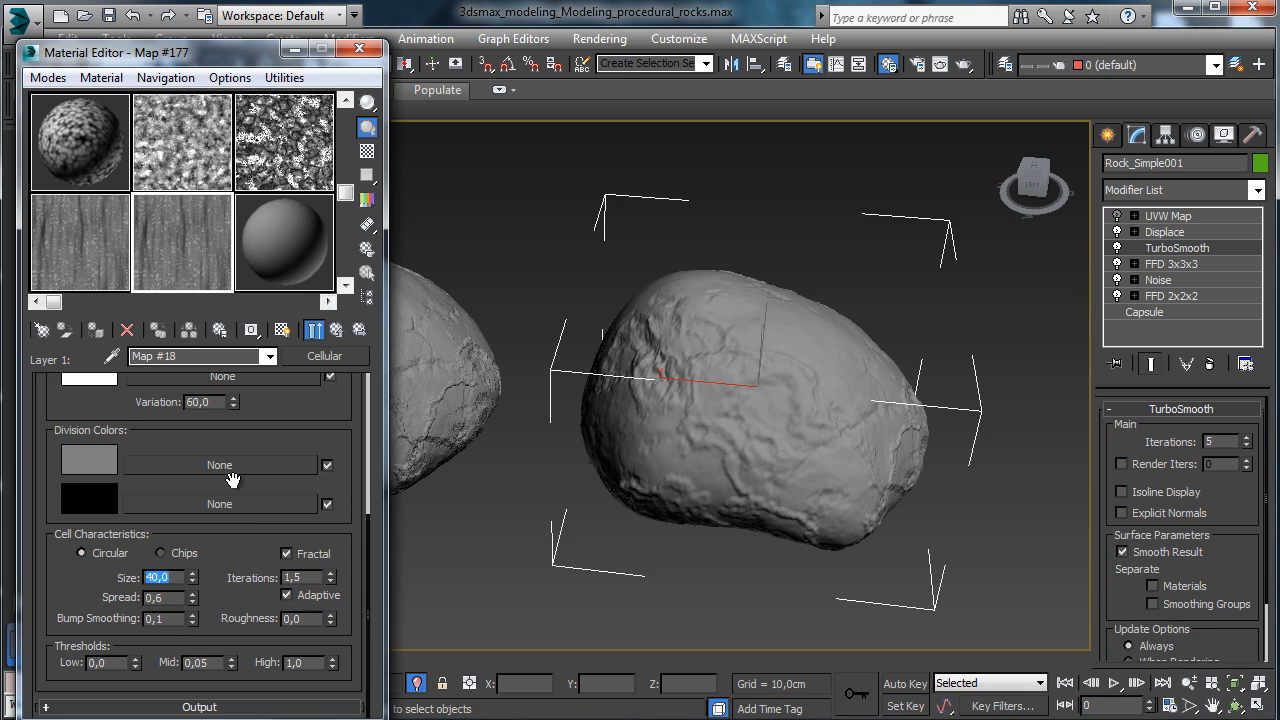
pyautogui.press('Return')
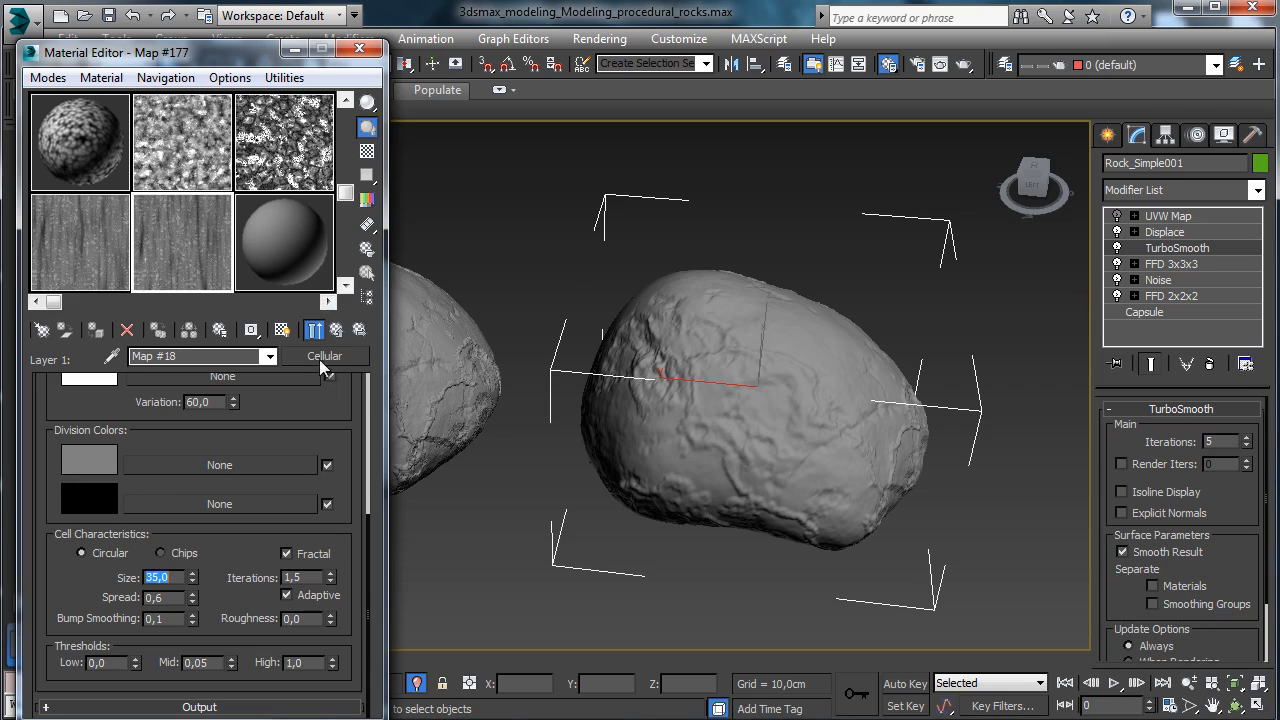
pyautogui.click(339, 328)
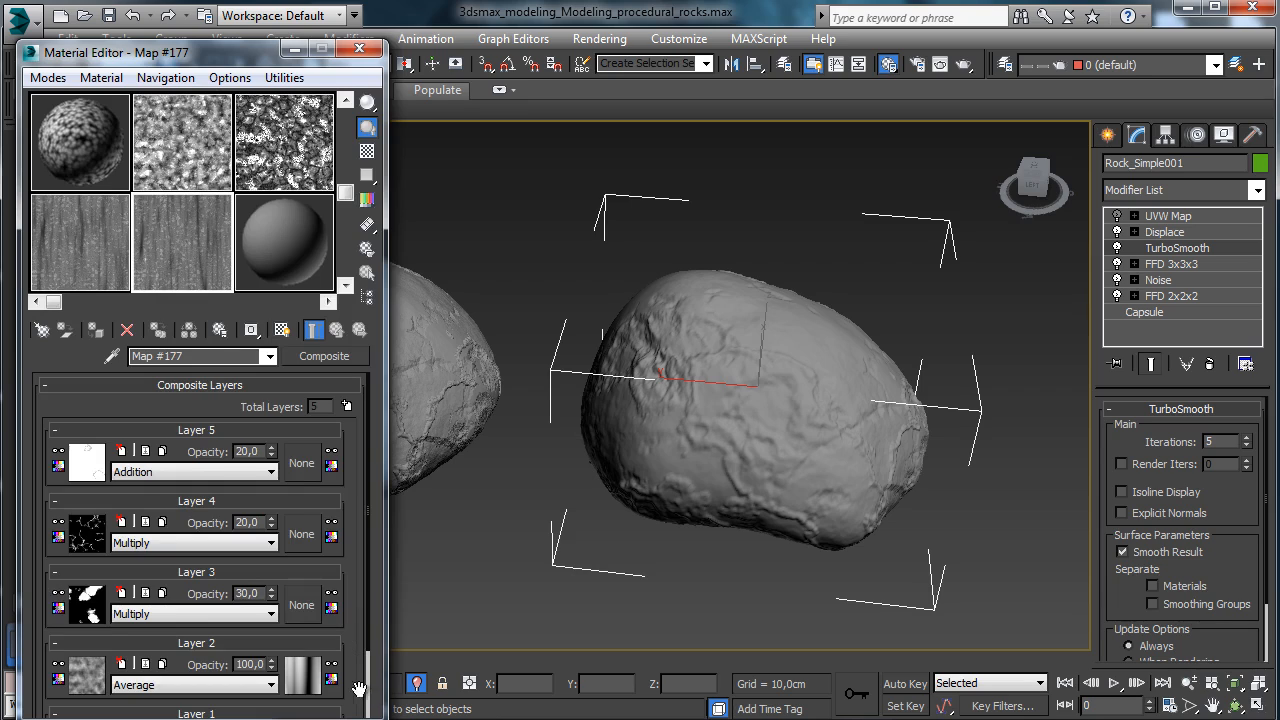
pyautogui.click(86, 674)
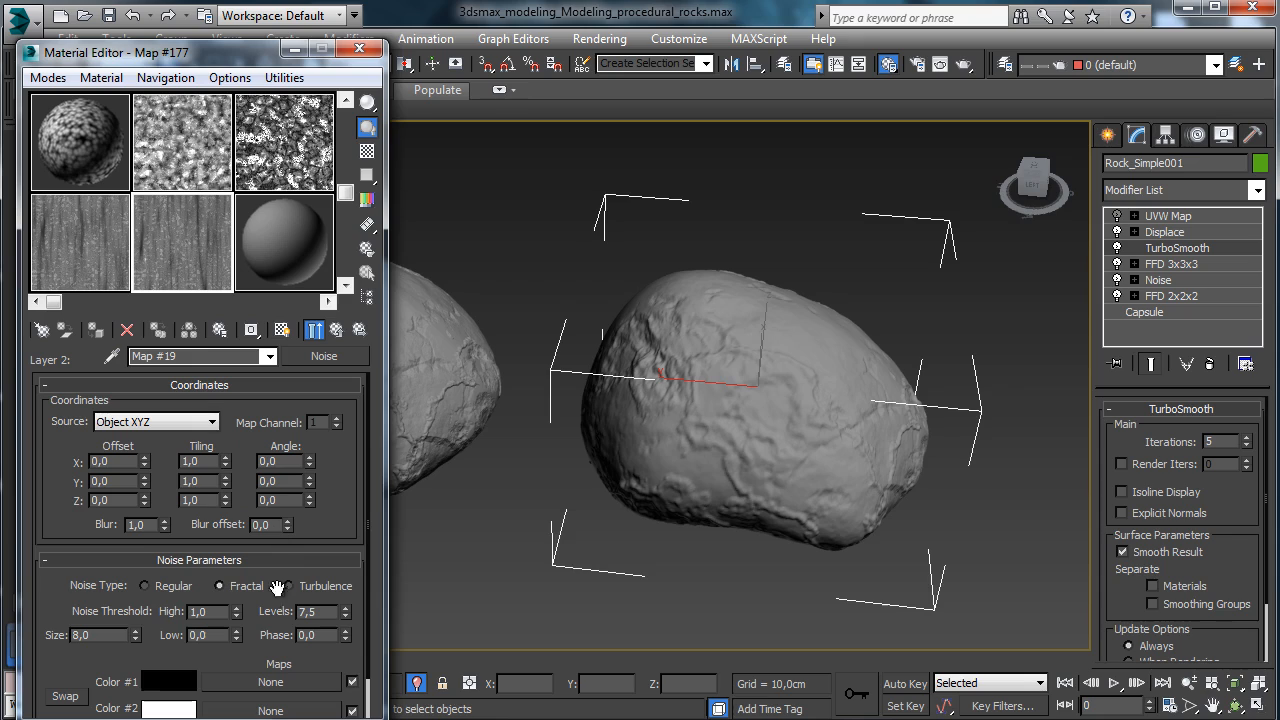
pyautogui.click(322, 636)
# - Assign the copied Composite map, Map #177, as the displacement map in the cloned rock's Displace modifier
pyautogui.click(1176, 233)
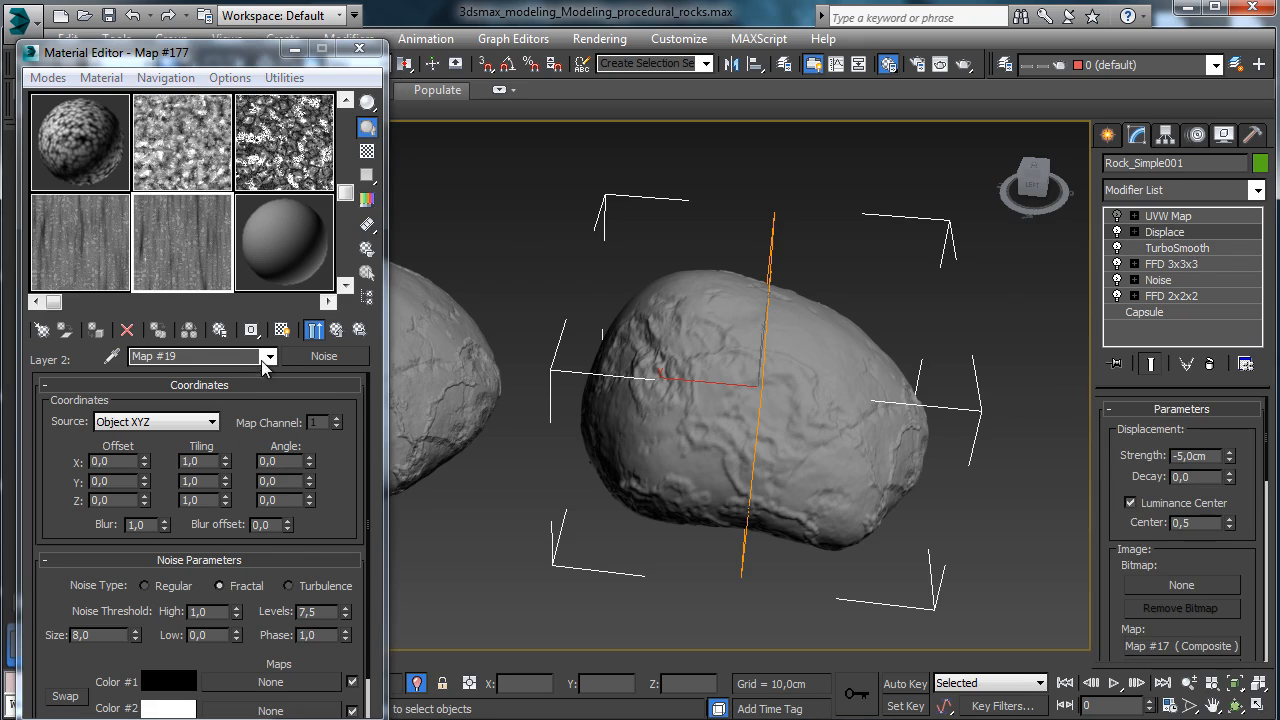
pyautogui.click(336, 329)
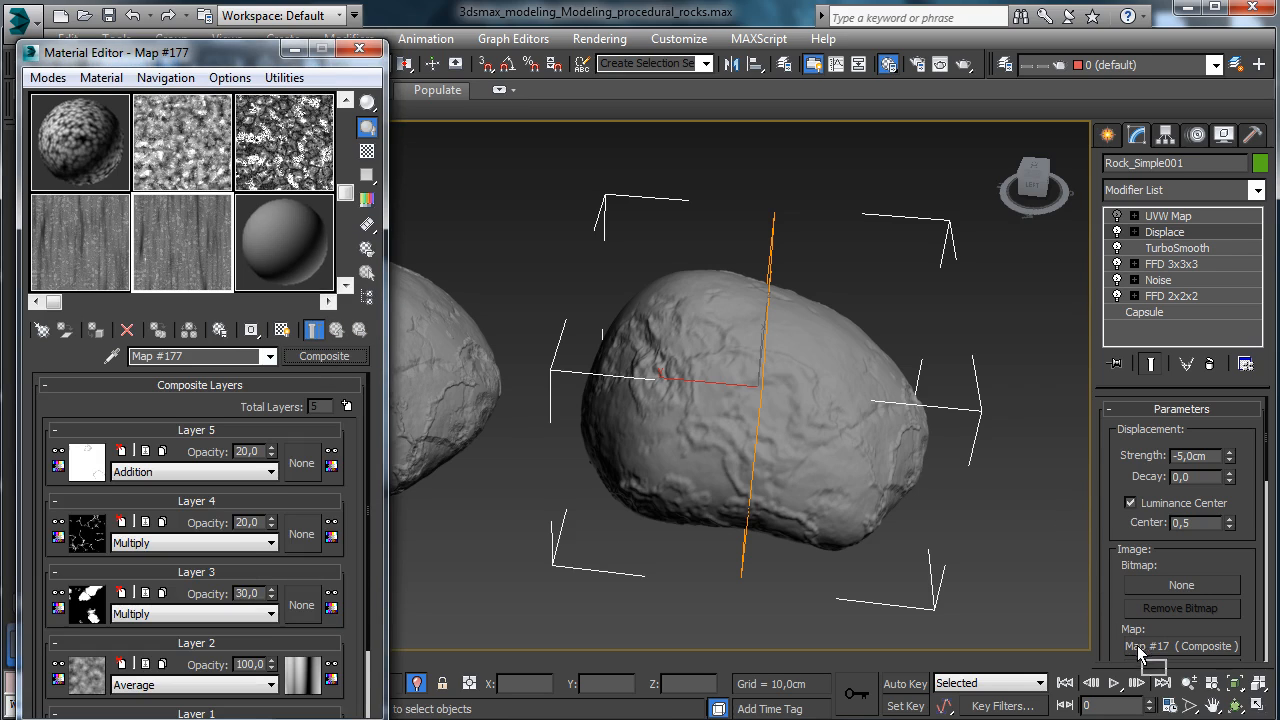
pyautogui.moveTo(1137, 645); pyautogui.dragTo(1140, 646)
pyautogui.click(610, 425)
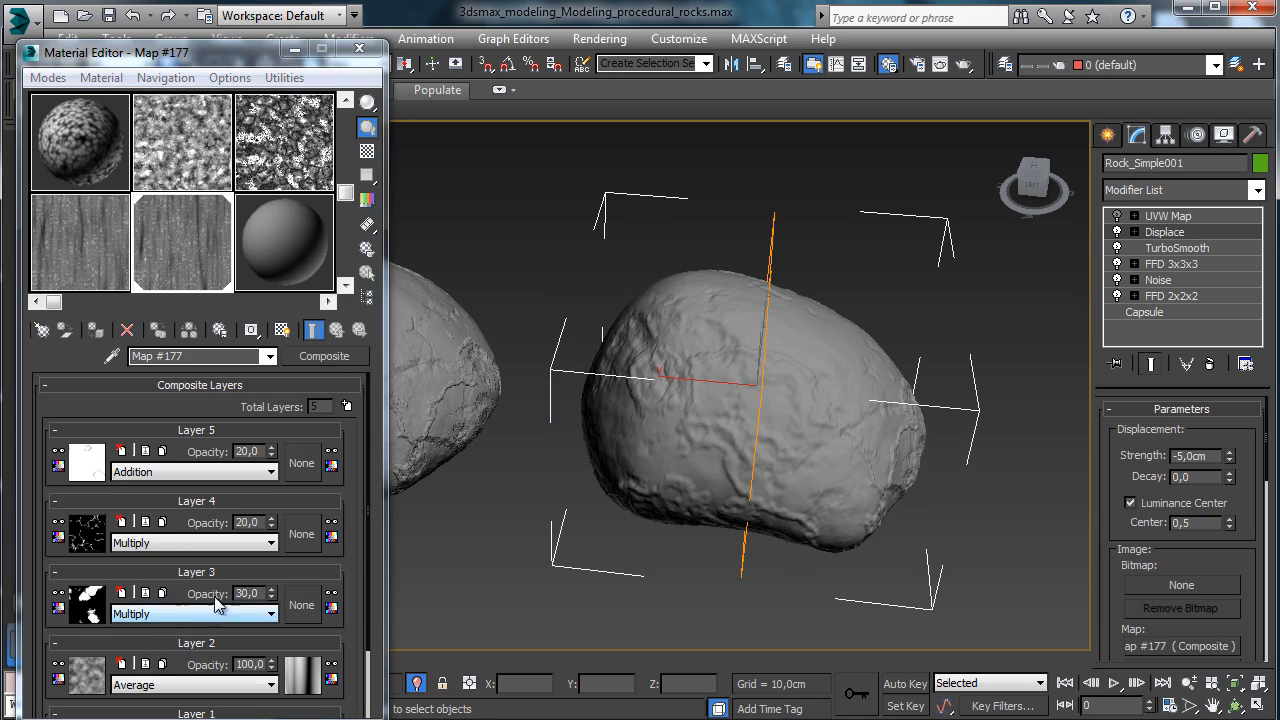
# - Set the phase of the Layer 3 Noise map to 1,0 and return to the Composite layers
pyautogui.click(88, 605)
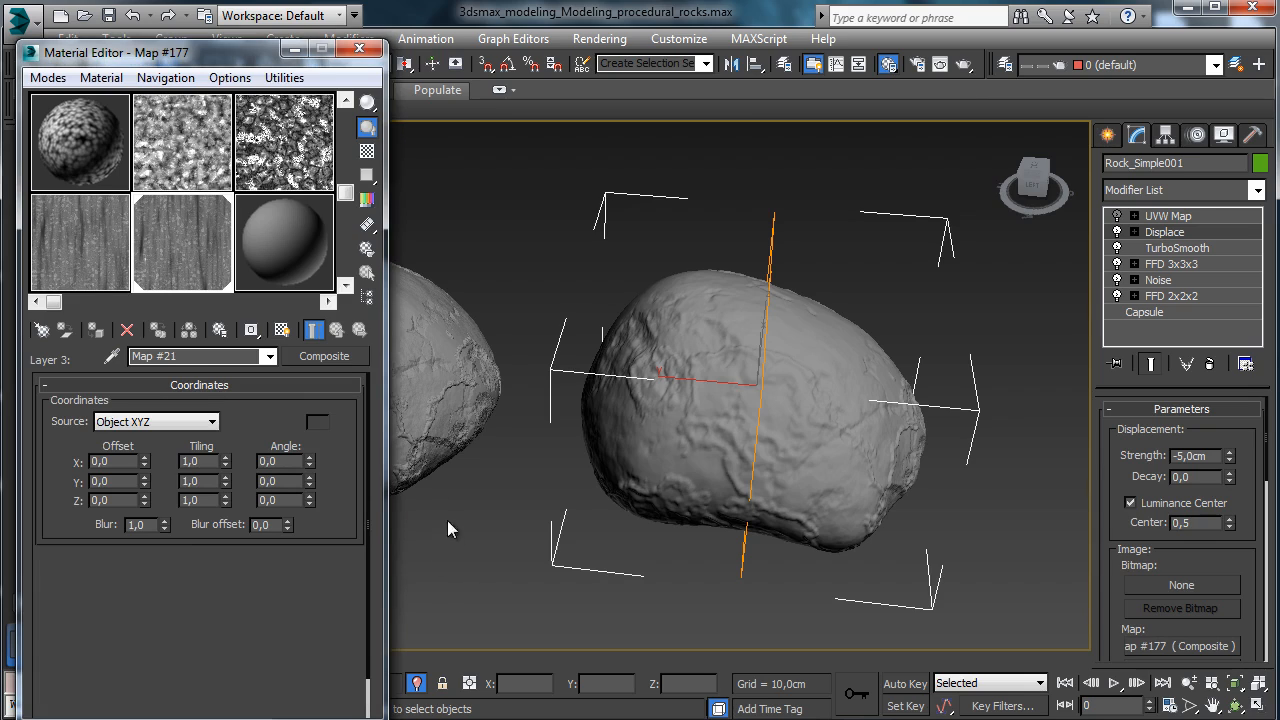
pyautogui.doubleClick(322, 636)
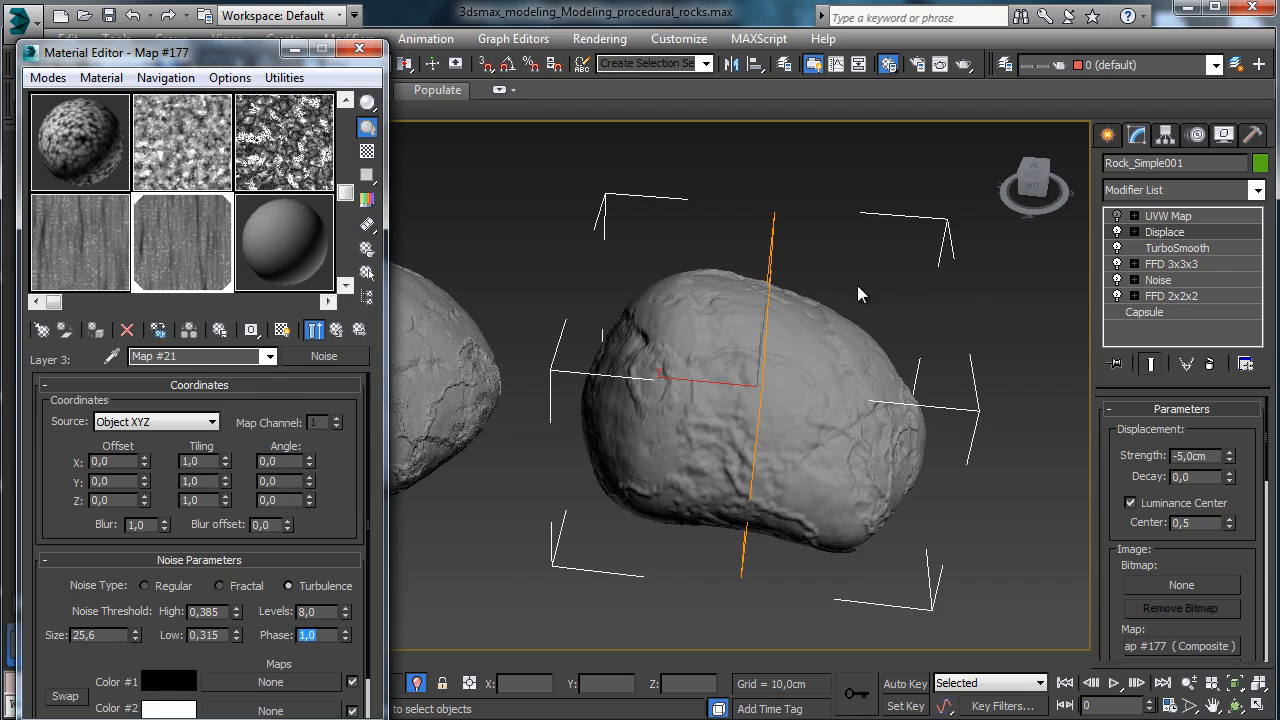
pyautogui.click(339, 330)
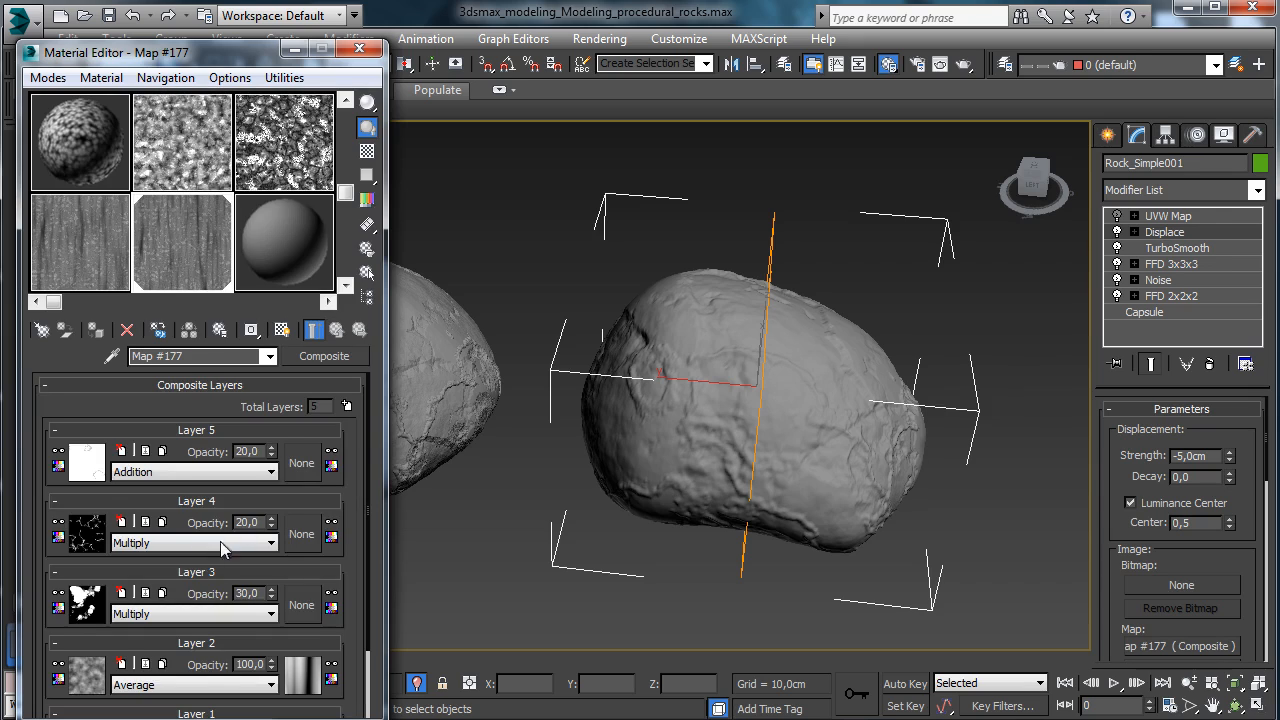
# - Set Layer 4's Cellular map to size 22,5, spread 0,531 and 6,0 iterations, adjust its mid threshold, and set the layer's opacity to 40,0
pyautogui.click(90, 538)
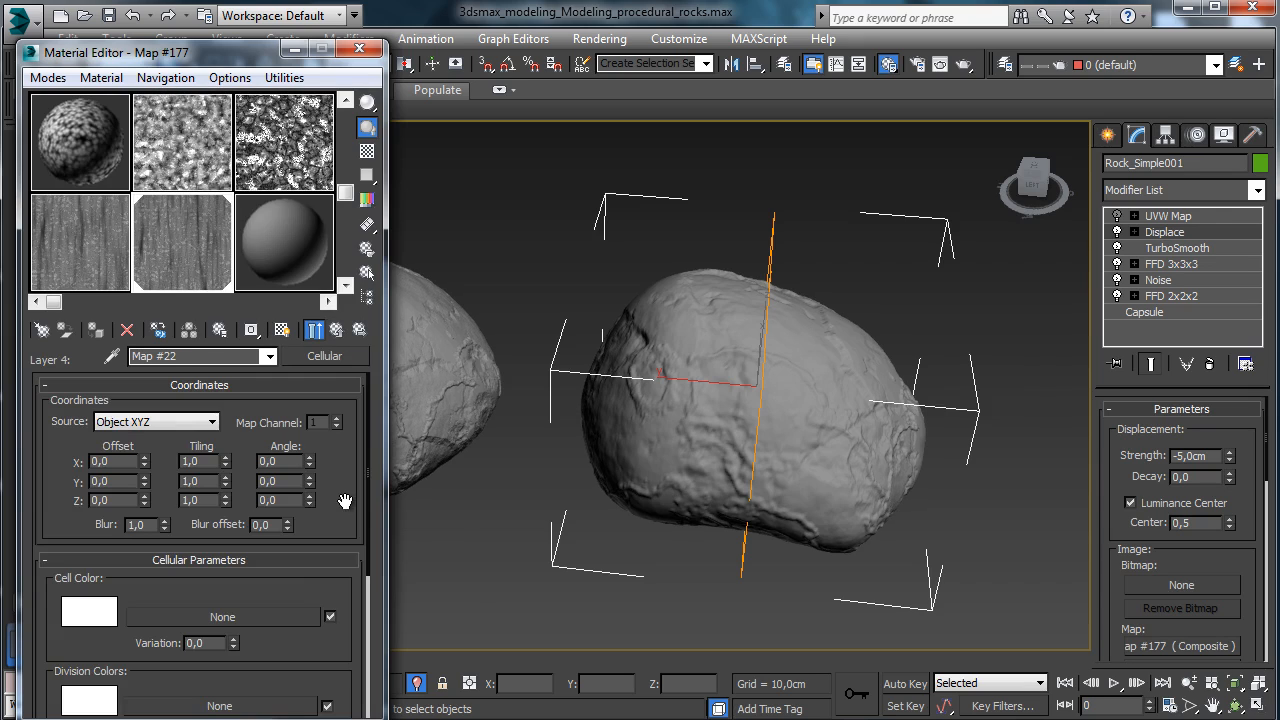
pyautogui.scroll(-5, 287, 594)
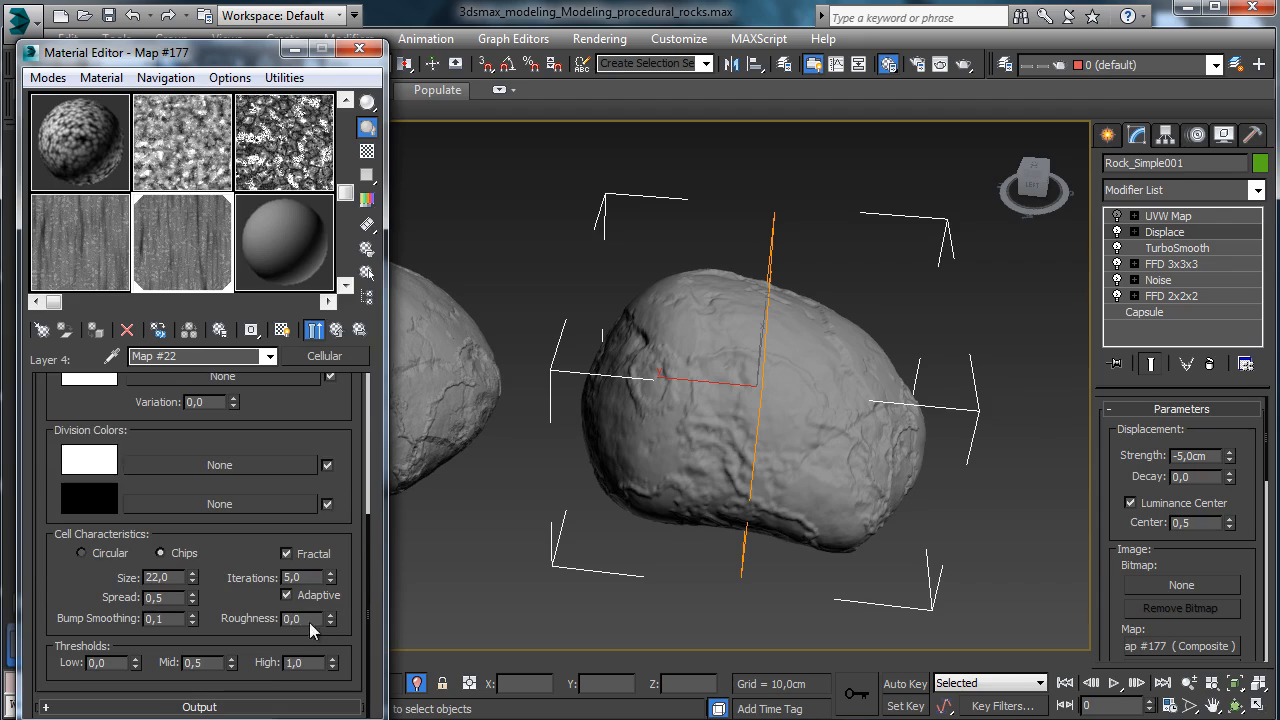
pyautogui.rightClick(195, 600)
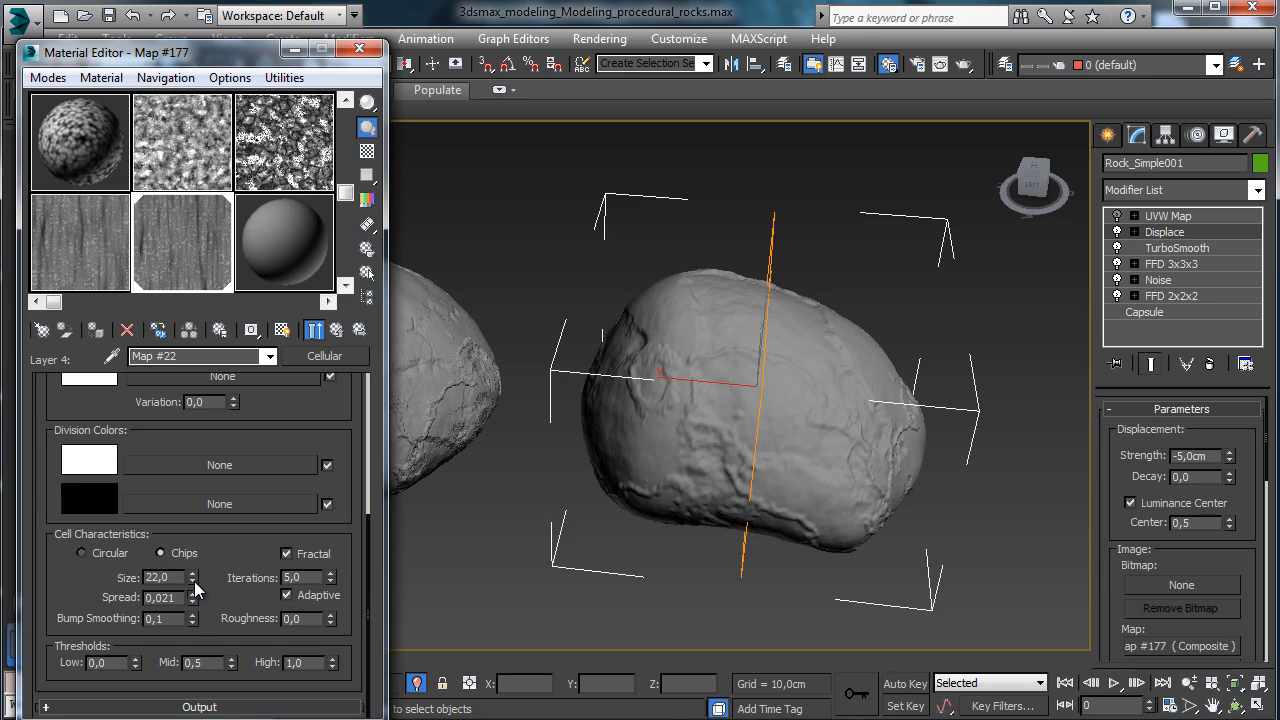
pyautogui.moveTo(195, 573); pyautogui.dragTo(195, 590)
pyautogui.click(192, 602)
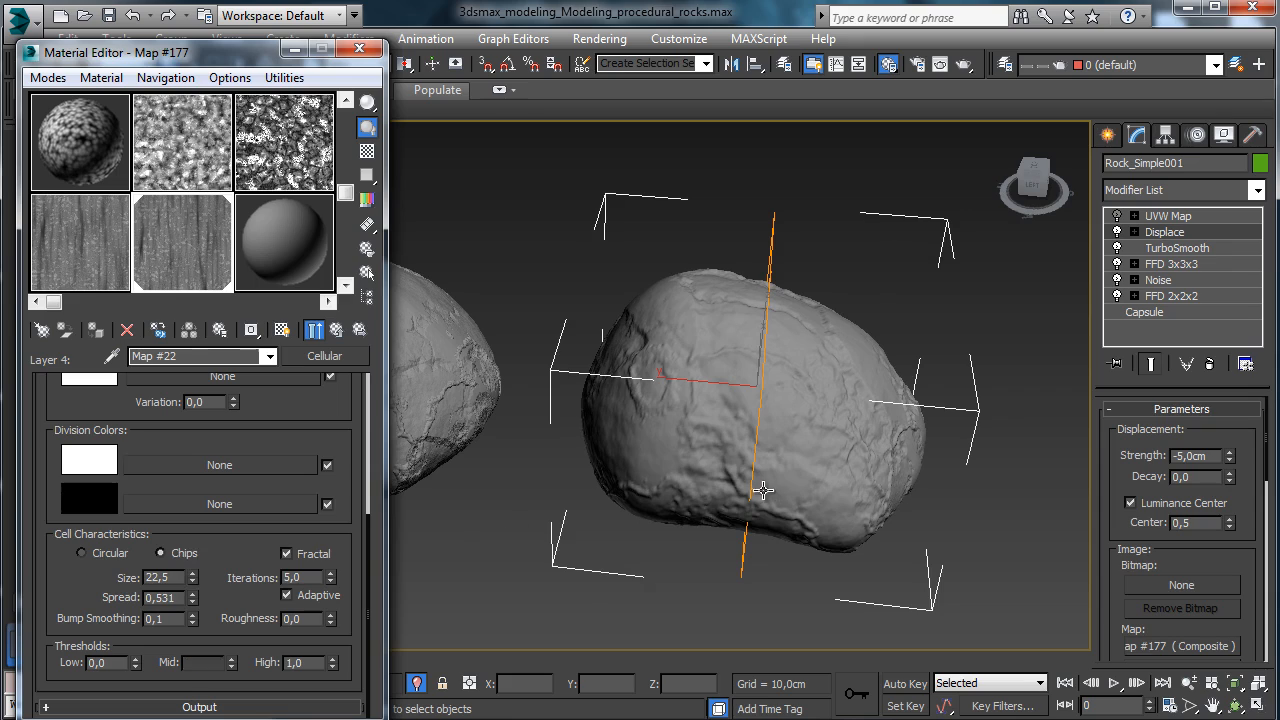
pyautogui.click(329, 574)
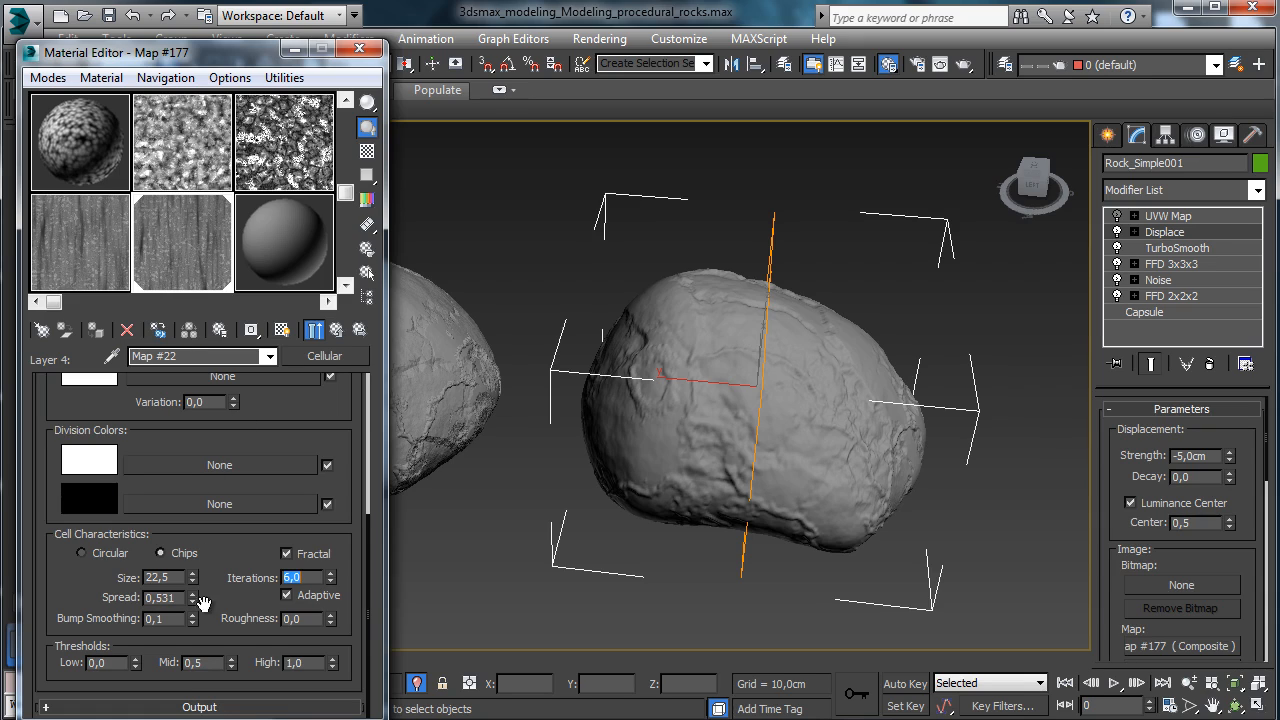
pyautogui.moveTo(230, 662)
pyautogui.mouseDown()
pyautogui.moveTo(229, 632)
pyautogui.moveTo(229, 657)
pyautogui.mouseUp()
pyautogui.click(336, 329)
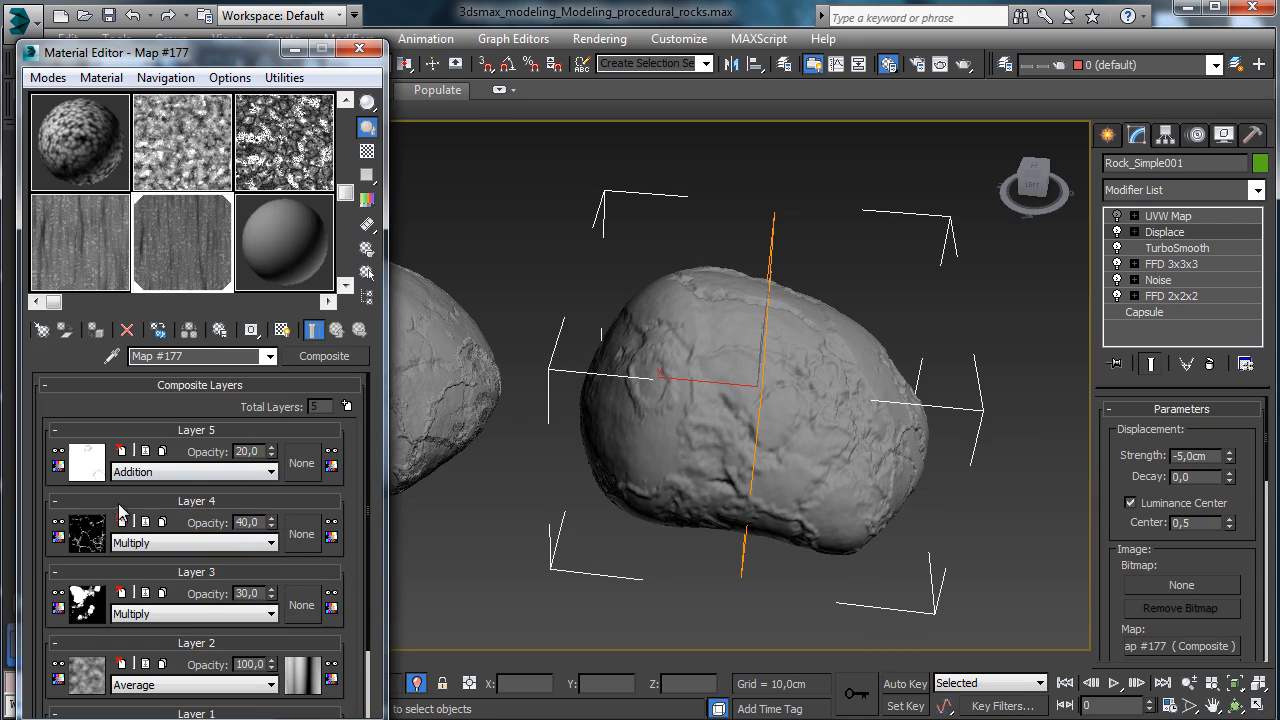
# - Change the phase of Layer 5's Noise map, set its nested Color #2 Noise map's phase to 1,0, and close the Material Editor
pyautogui.click(86, 466)
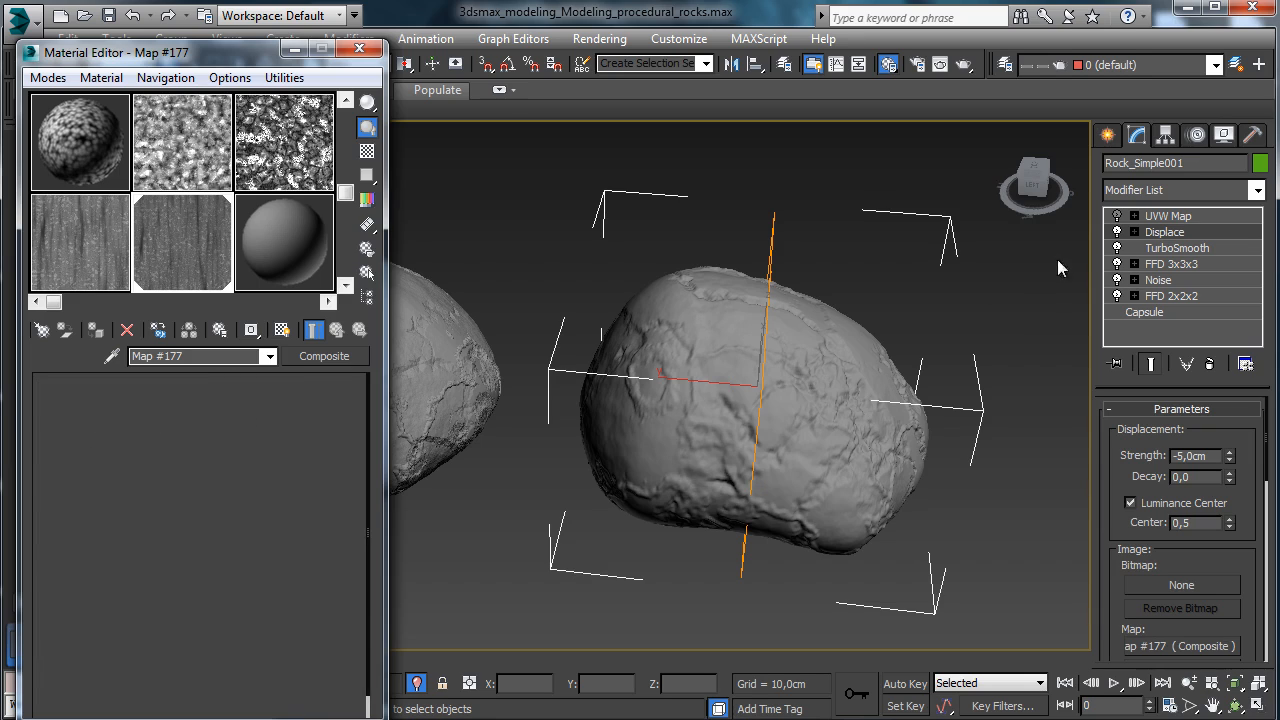
pyautogui.scroll(-1, 56, 590)
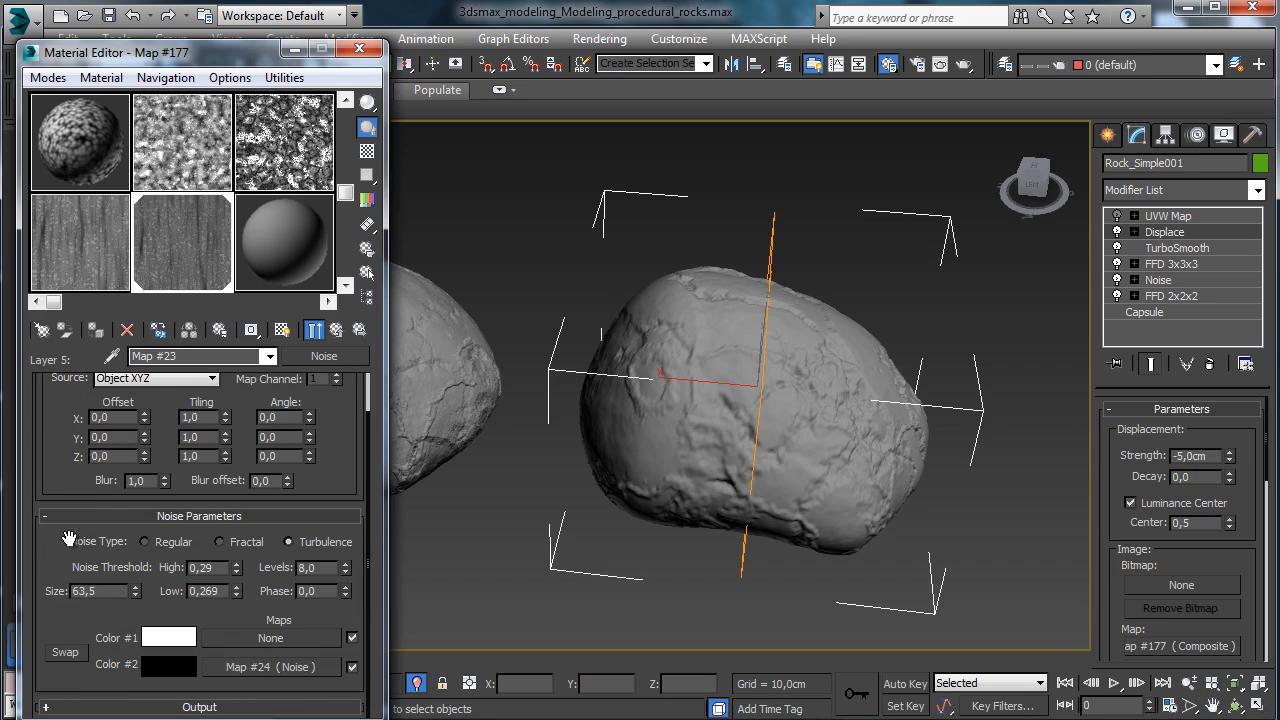
pyautogui.doubleClick(315, 591)
pyautogui.click(266, 666)
pyautogui.doubleClick(328, 591)
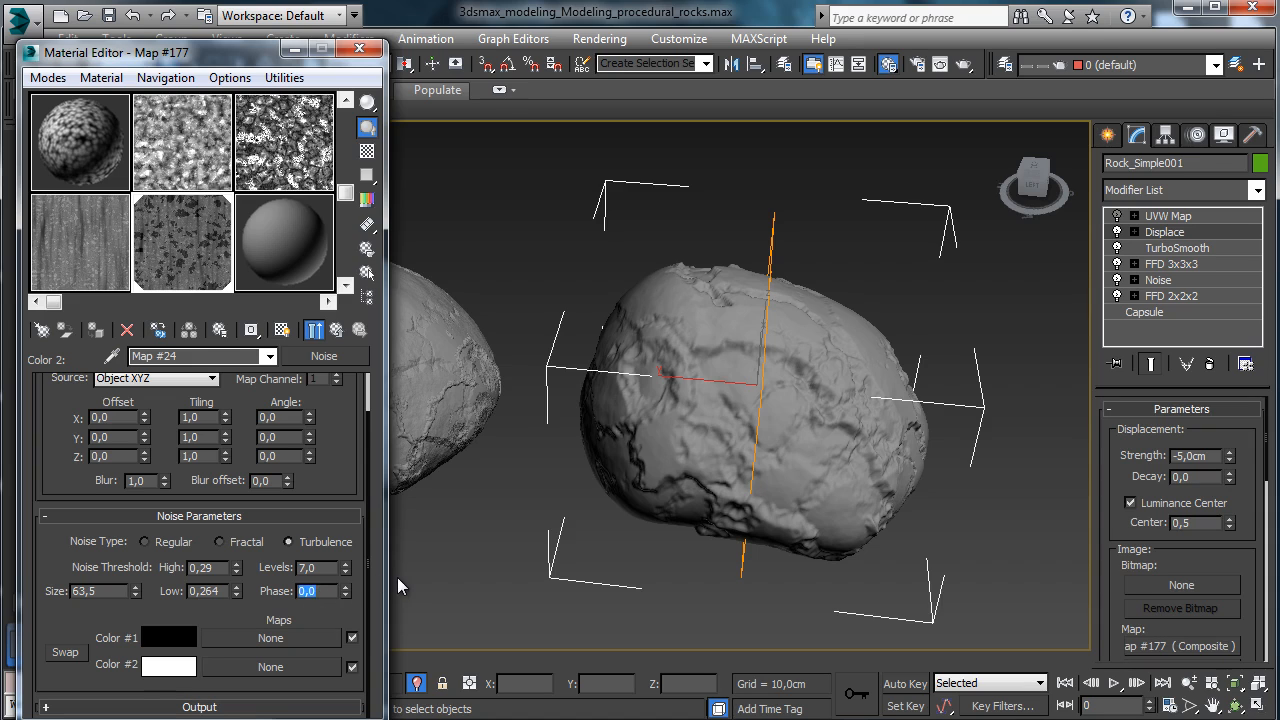
pyautogui.write('1')
pyautogui.press('Return')
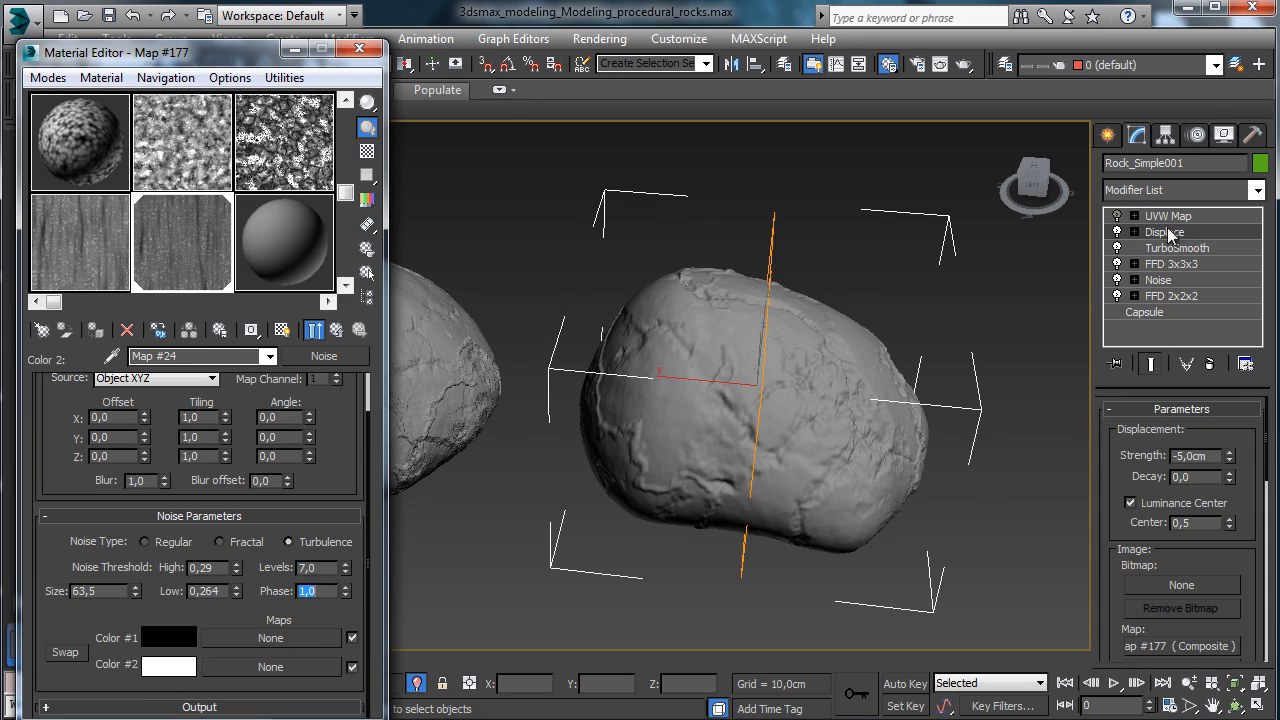
pyautogui.click(358, 48)
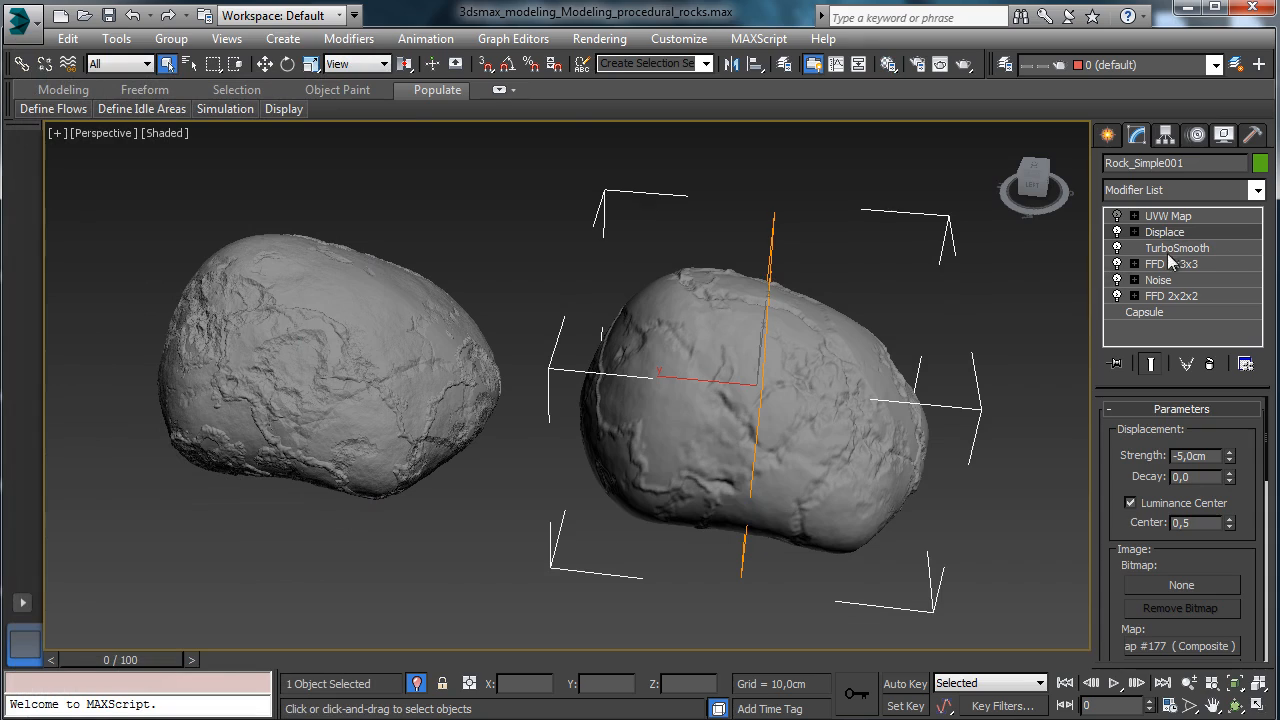
# - Set the cloned rock's TurboSmooth iterations to 7
pyautogui.click(1198, 247)
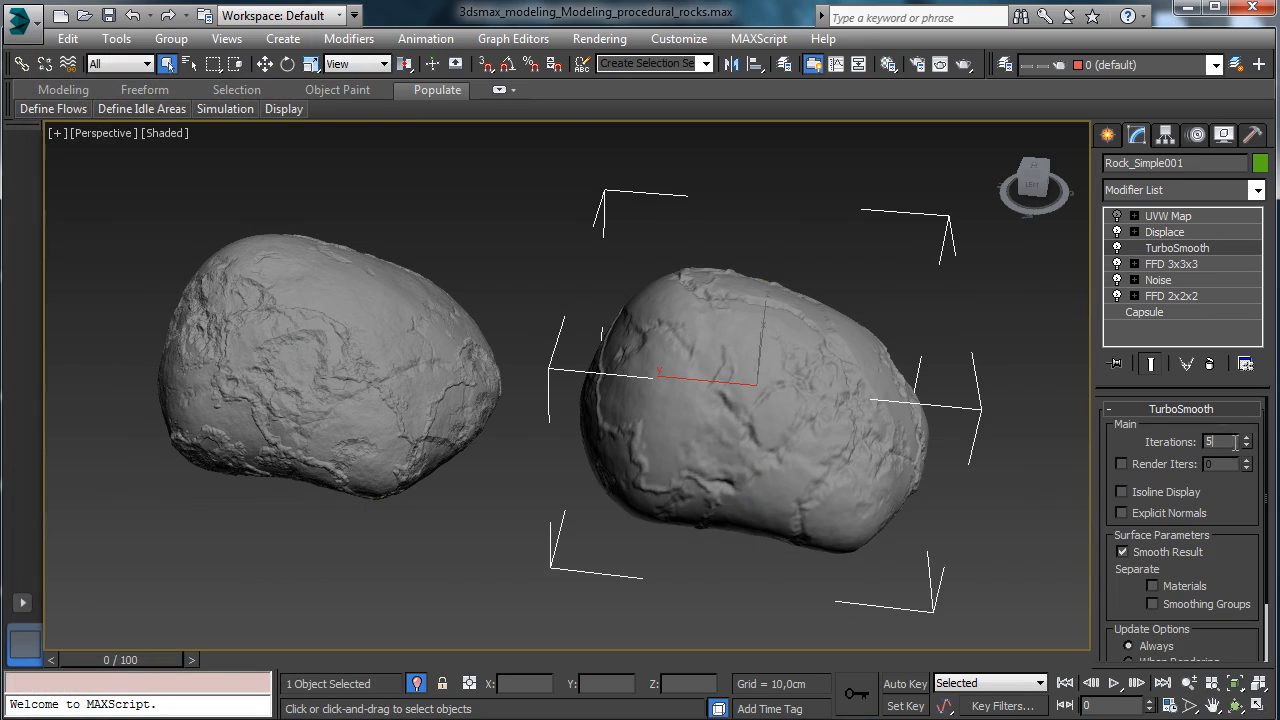
pyautogui.write('7')
pyautogui.press('Return')
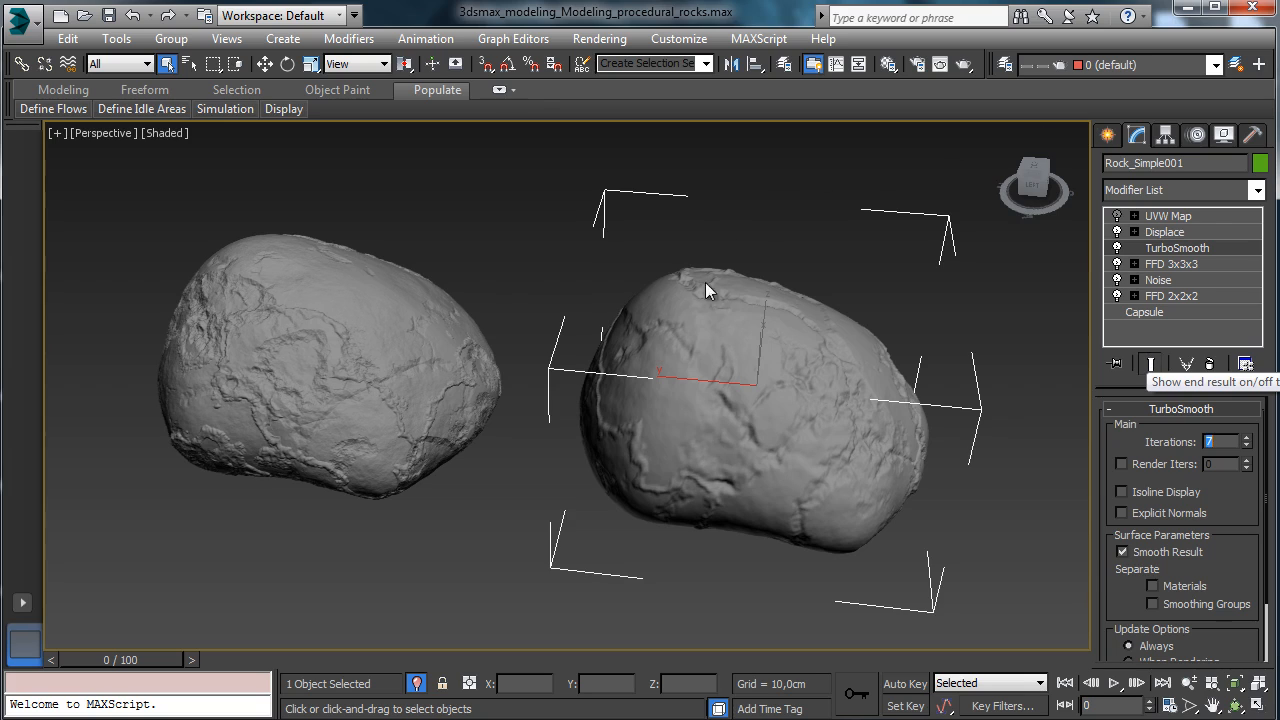
# - Review the cloned rock's Noise and FFD 3x3x3 modifiers from the side, and turn off its TurboSmooth modifier
pyautogui.click(1157, 280)
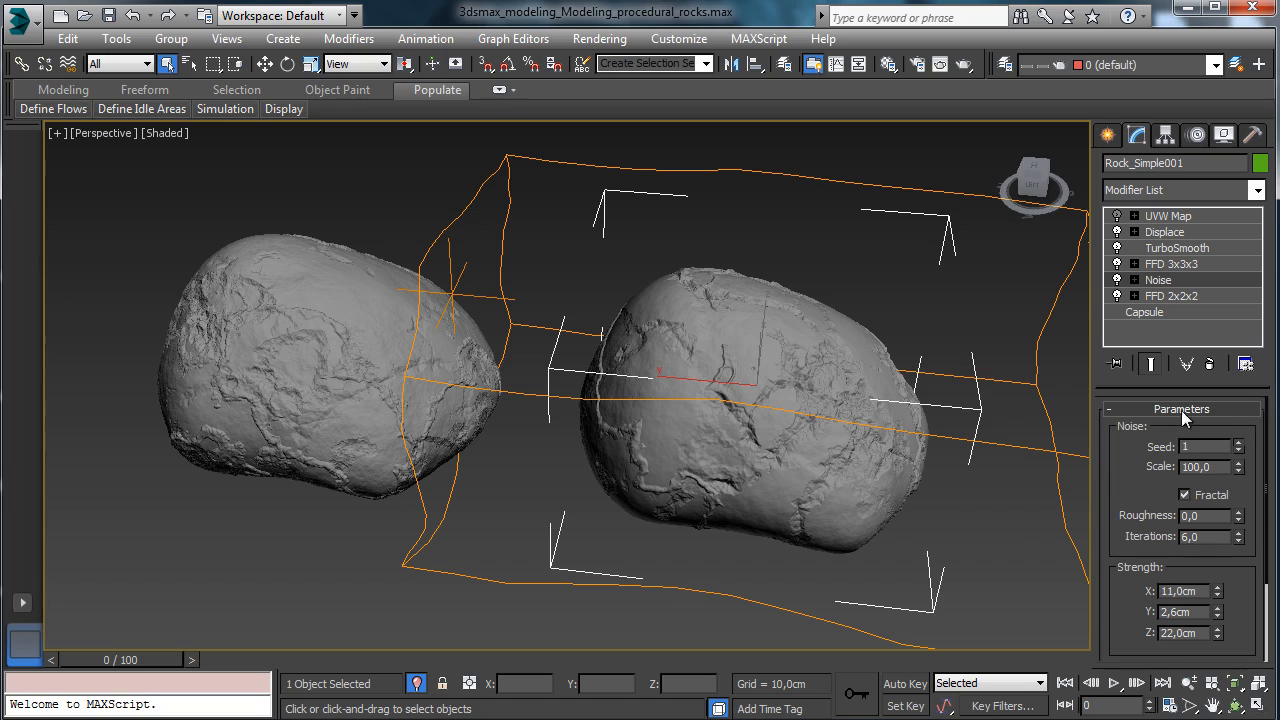
pyautogui.click(1236, 705)
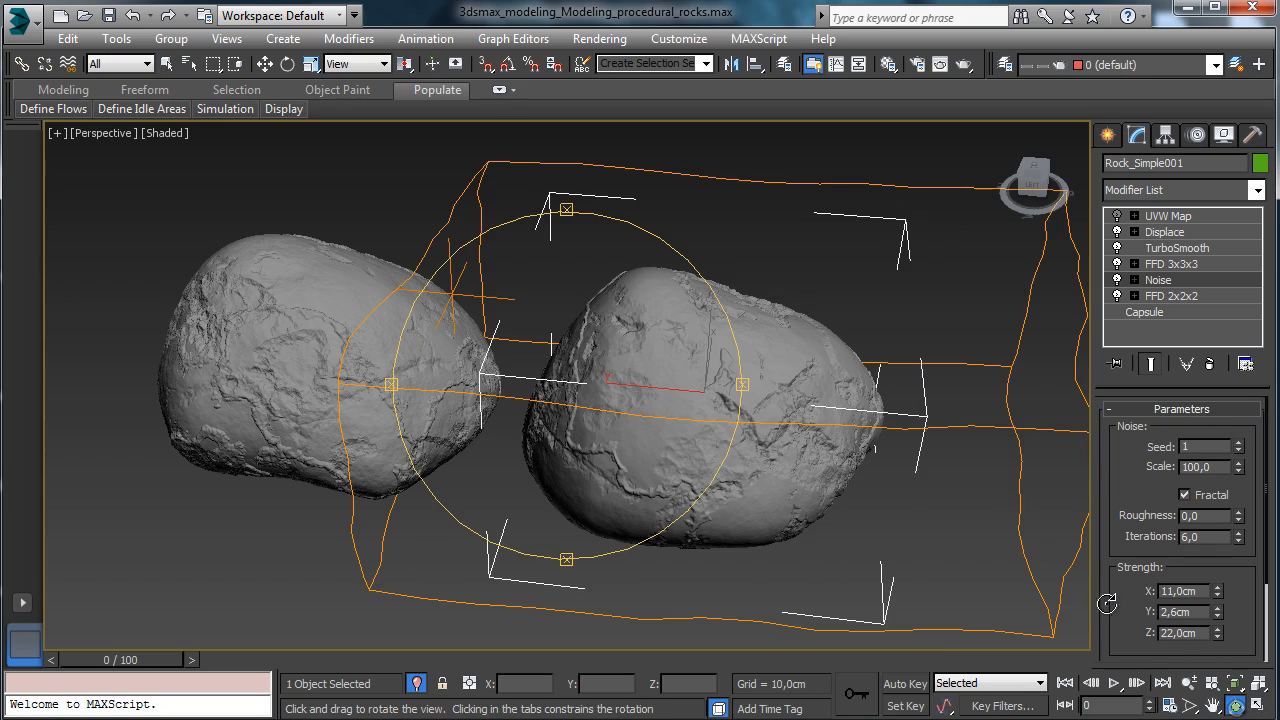
pyautogui.moveTo(546, 406); pyautogui.dragTo(572, 370)
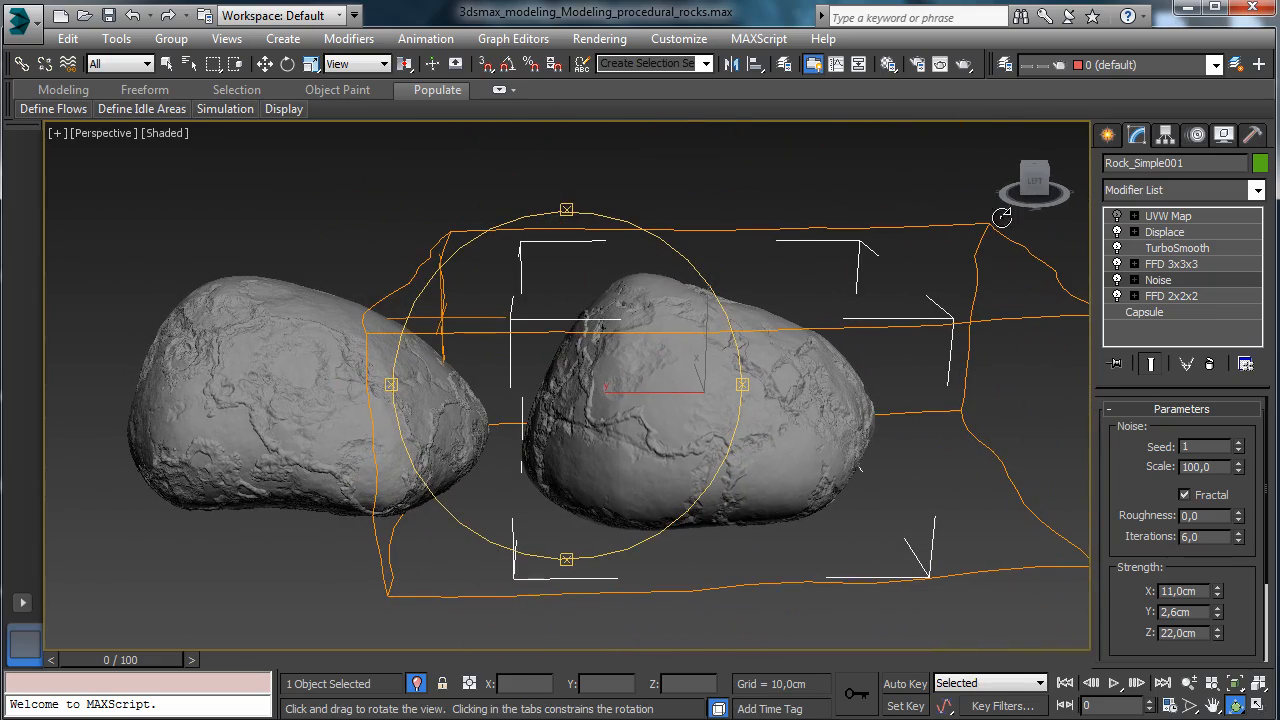
pyautogui.click(1166, 264)
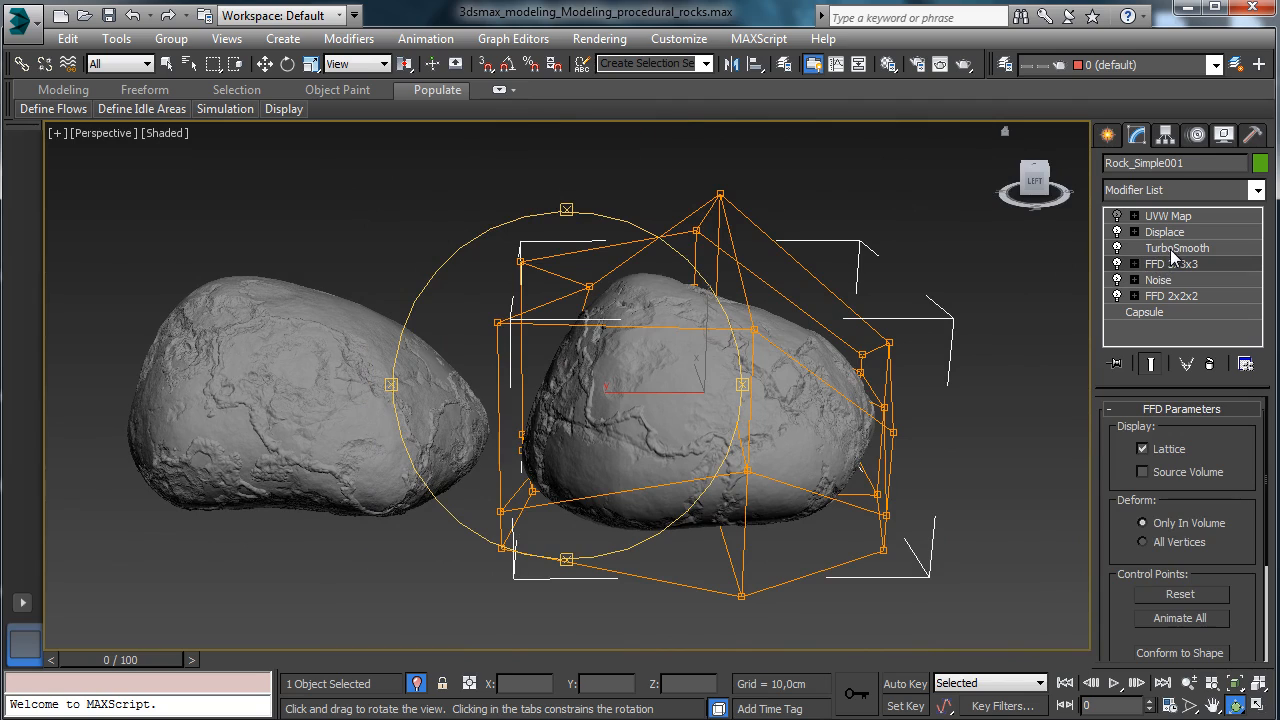
pyautogui.click(1175, 249)
pyautogui.click(1117, 248)
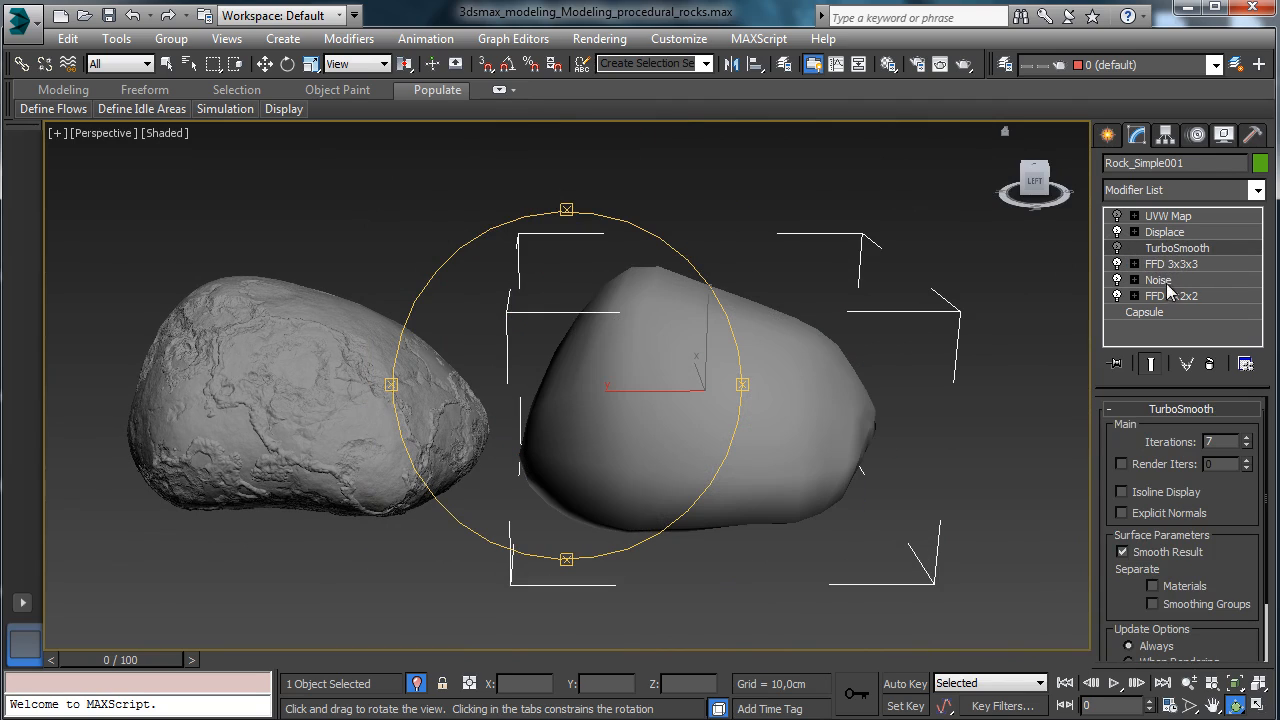
# - Lower the middle and one outer set of upper FFD 3x3x3 control points on the cloned rock to flatten its top
pyautogui.click(1148, 266)
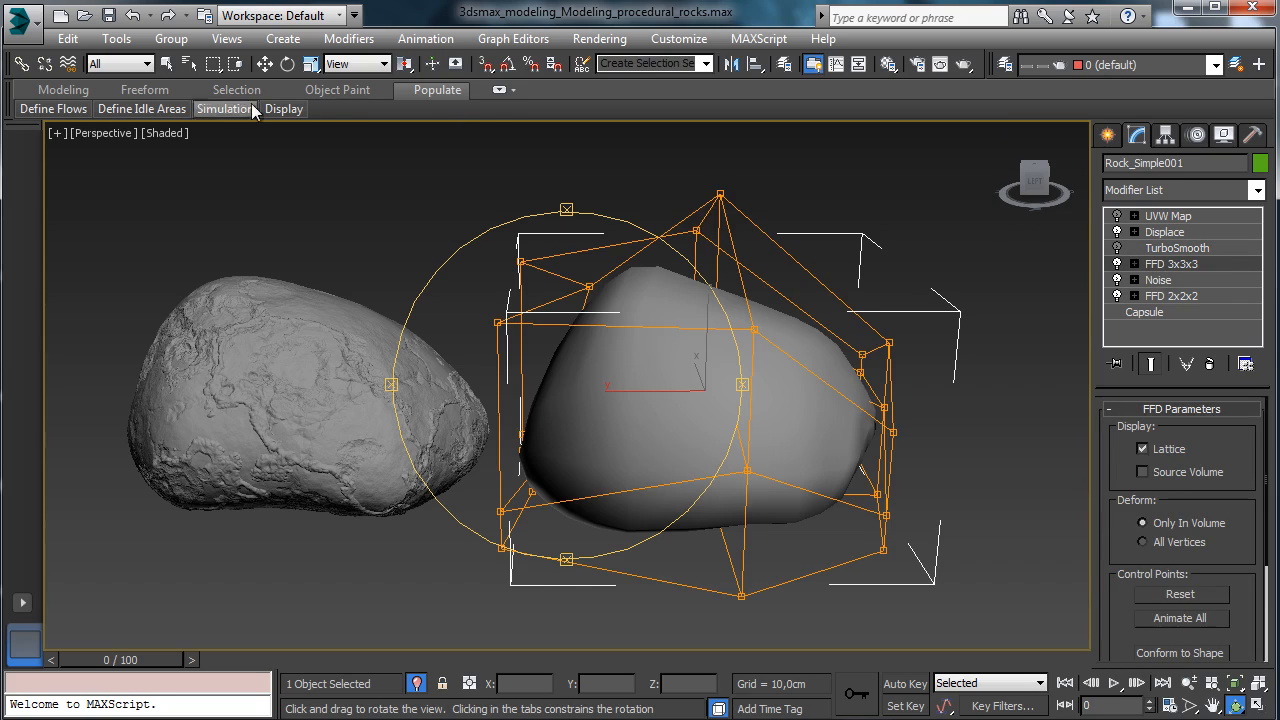
pyautogui.click(265, 63)
pyautogui.click(1134, 264)
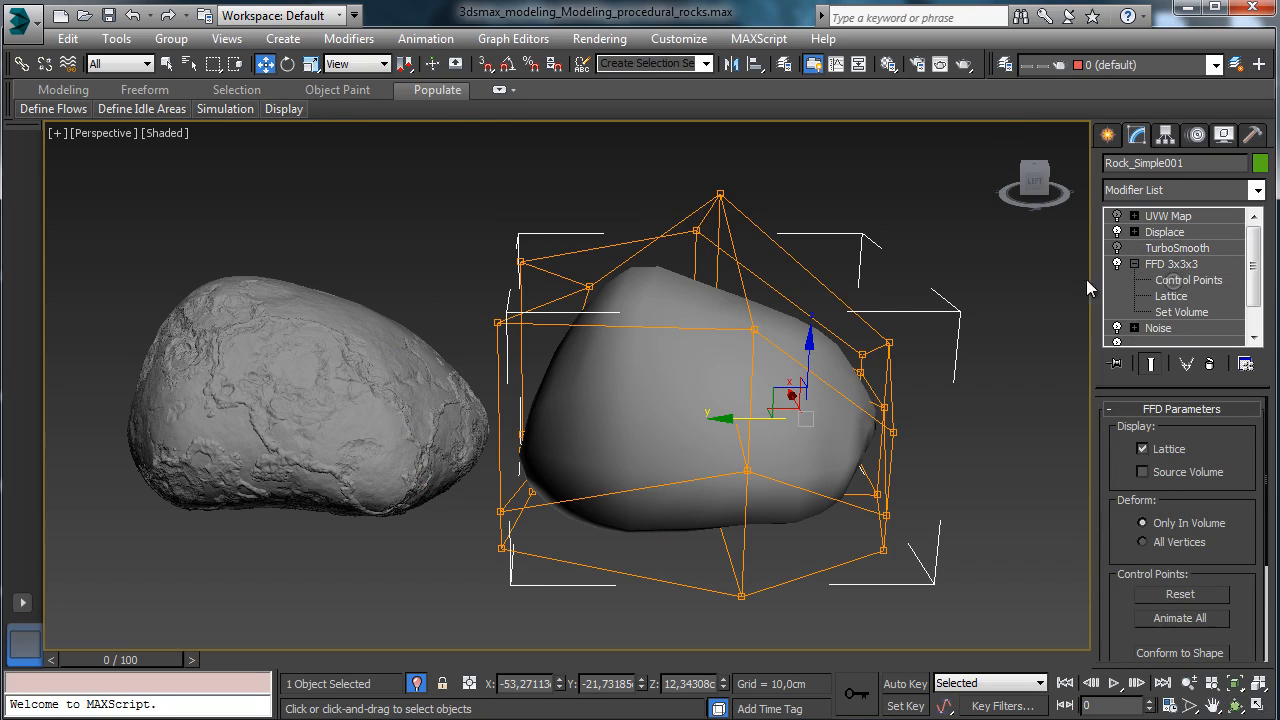
pyautogui.click(1188, 280)
pyautogui.moveTo(761, 280); pyautogui.dragTo(757, 276)
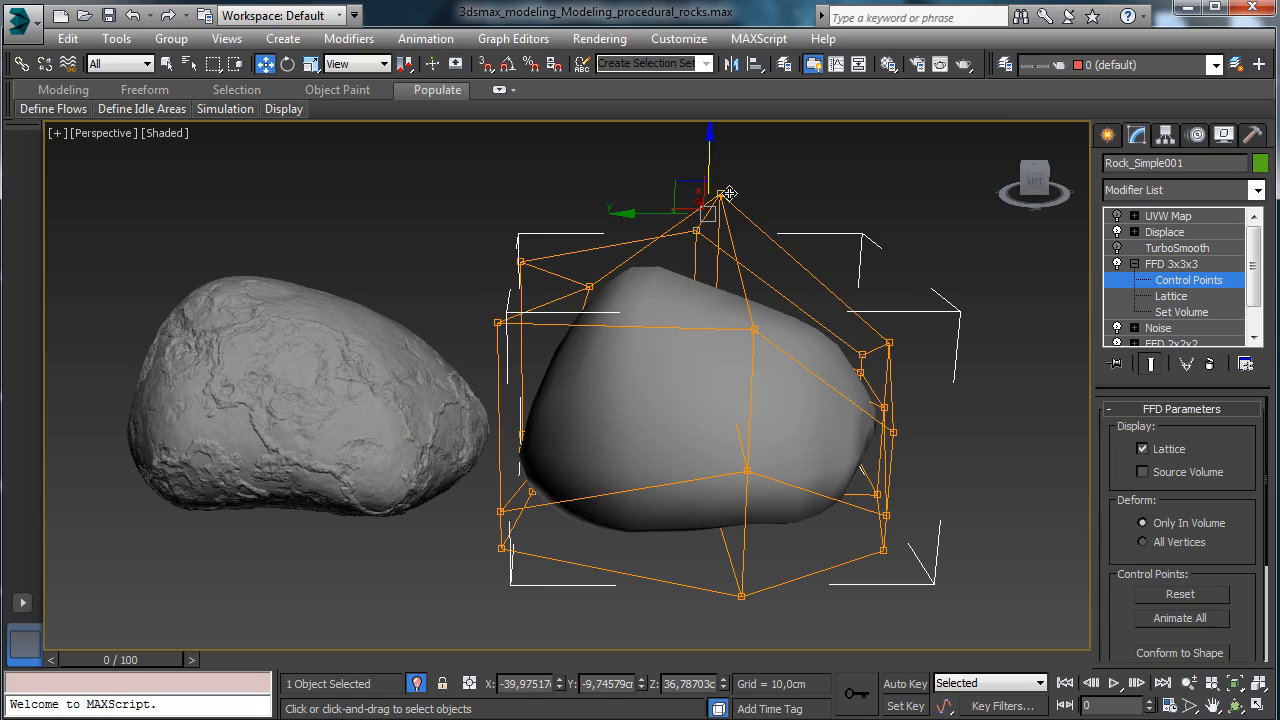
pyautogui.moveTo(729, 193); pyautogui.dragTo(475, 227)
pyautogui.moveTo(644, 355); pyautogui.dragTo(640, 352)
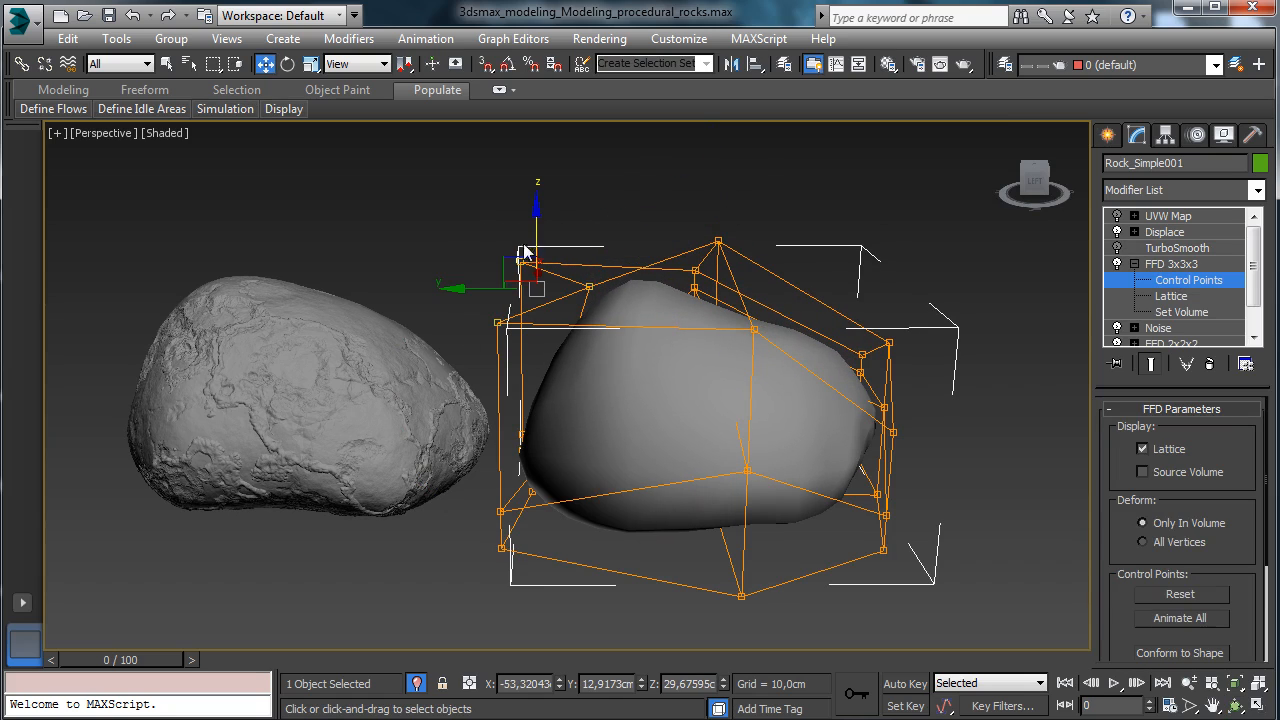
pyautogui.moveTo(522, 268); pyautogui.dragTo(509, 337)
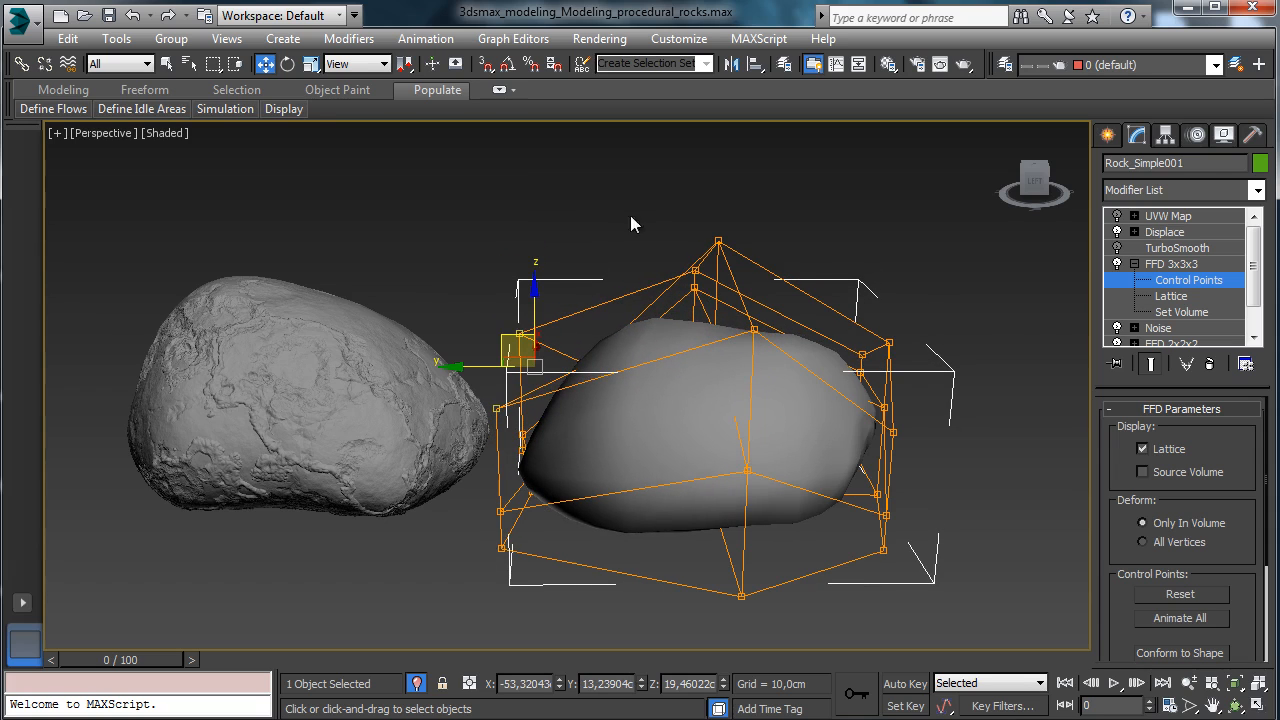
# - From above, move the middle FFD control points on two opposite sides of the cloned rock inward to narrow it
pyautogui.click(1236, 706)
pyautogui.moveTo(616, 410); pyautogui.dragTo(601, 510)
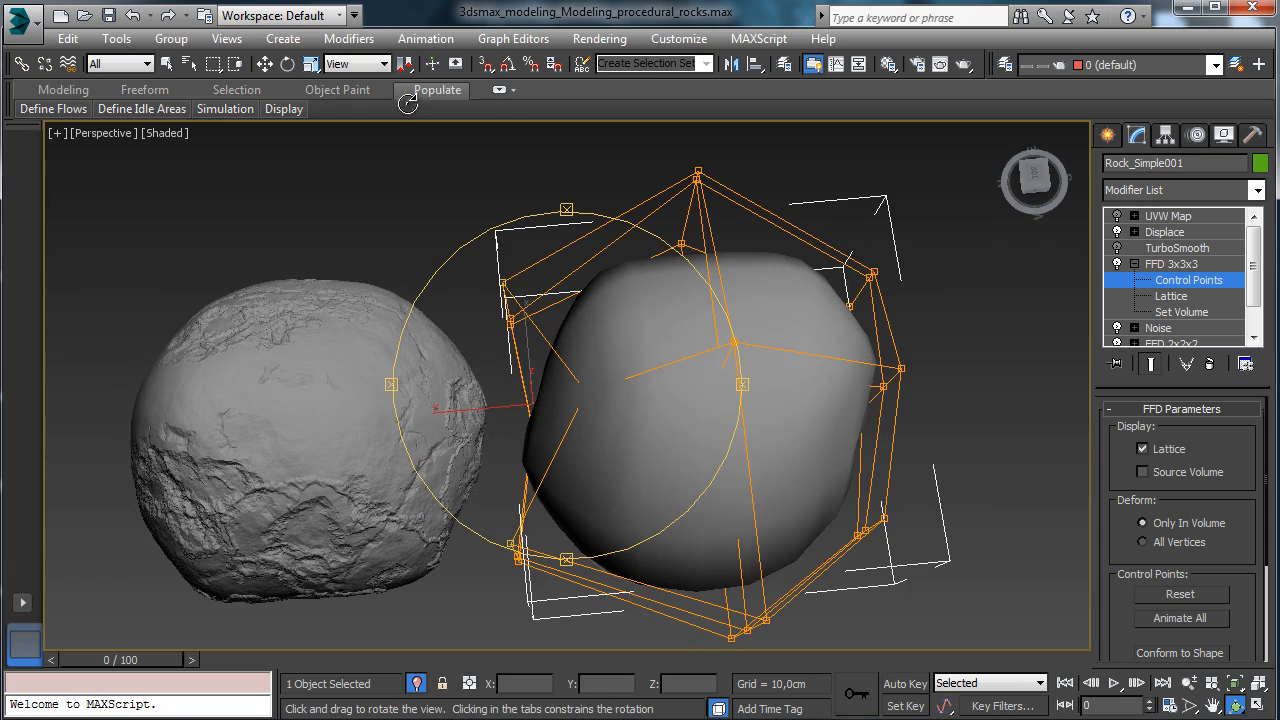
pyautogui.click(266, 64)
pyautogui.moveTo(752, 245); pyautogui.dragTo(750, 243)
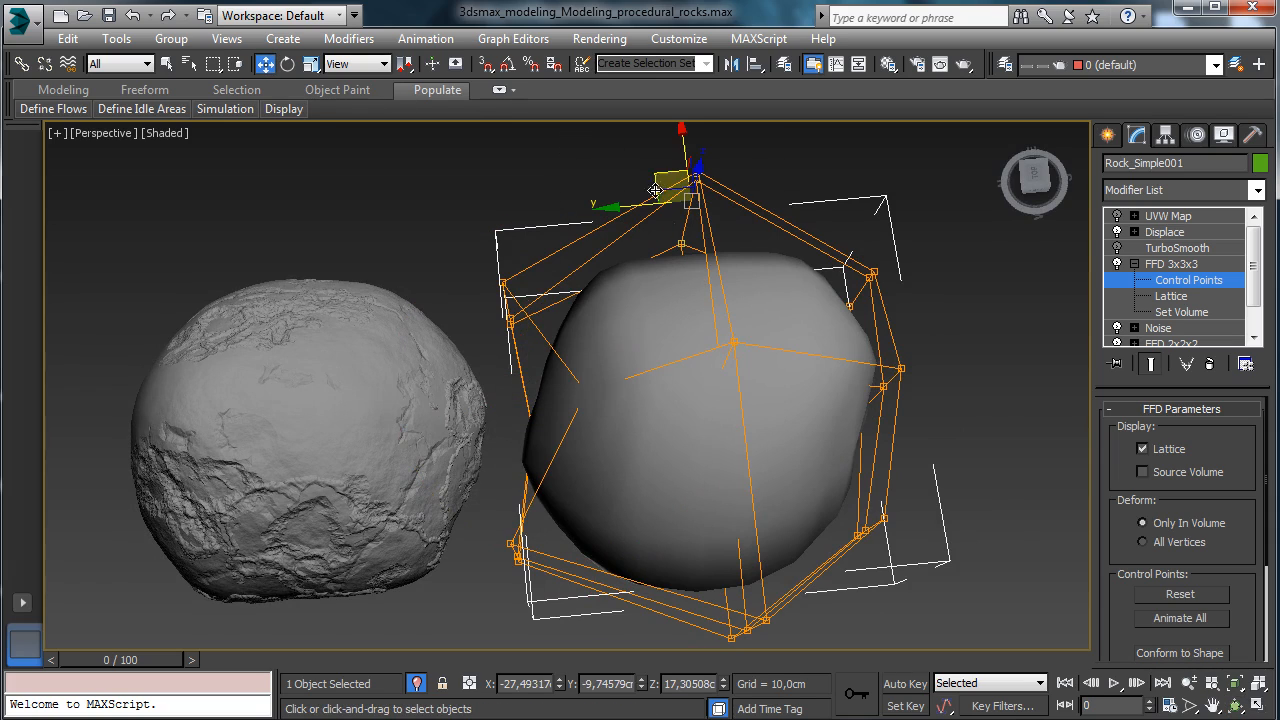
pyautogui.moveTo(660, 177); pyautogui.dragTo(640, 236)
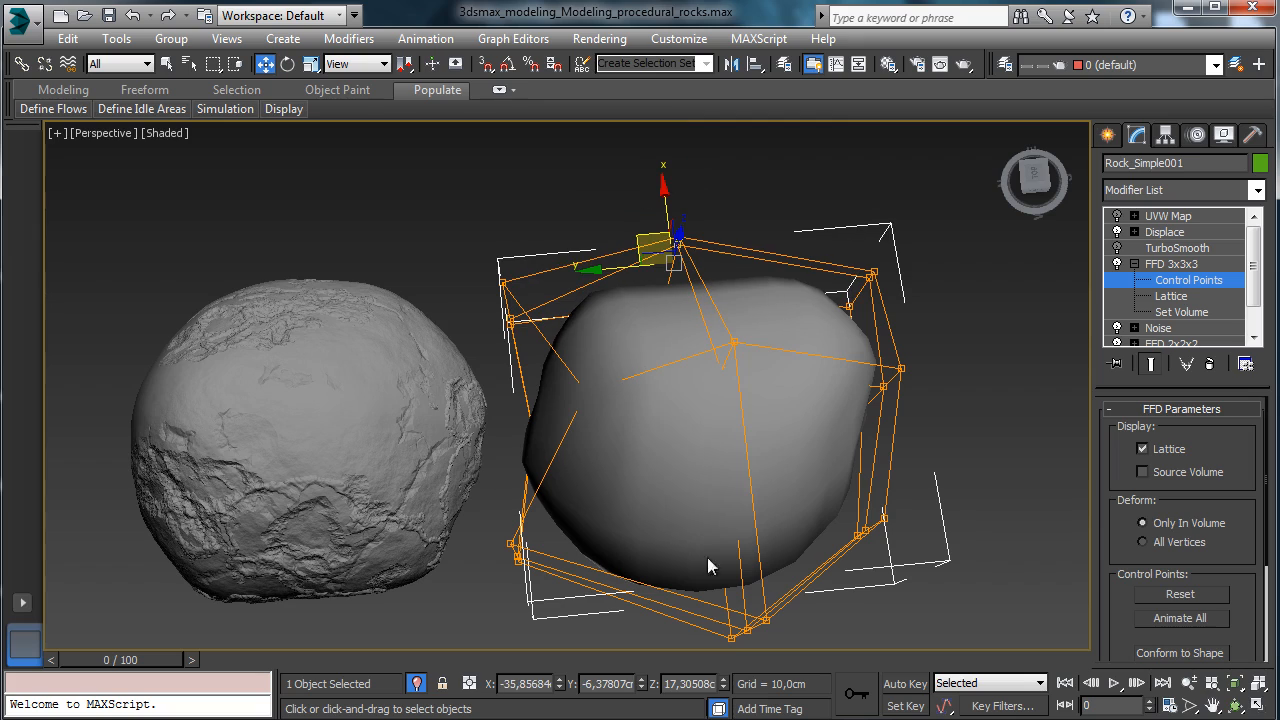
pyautogui.click(704, 662)
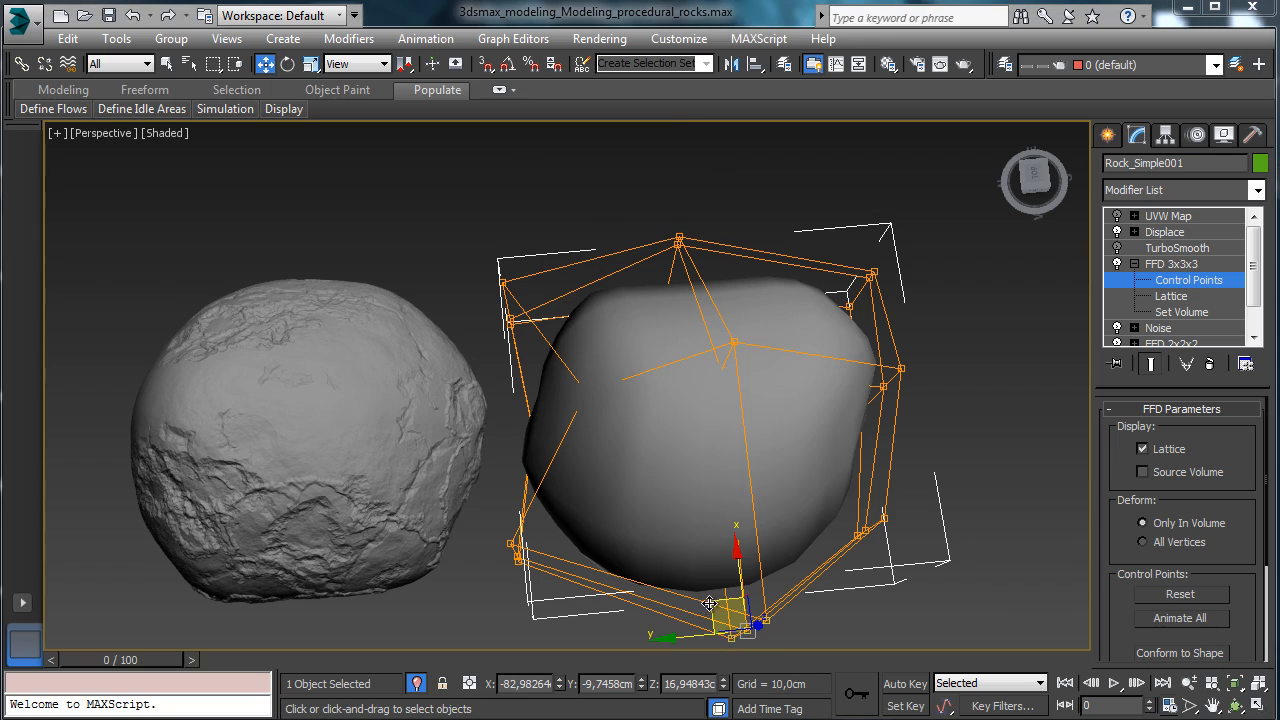
pyautogui.moveTo(713, 602); pyautogui.dragTo(695, 548)
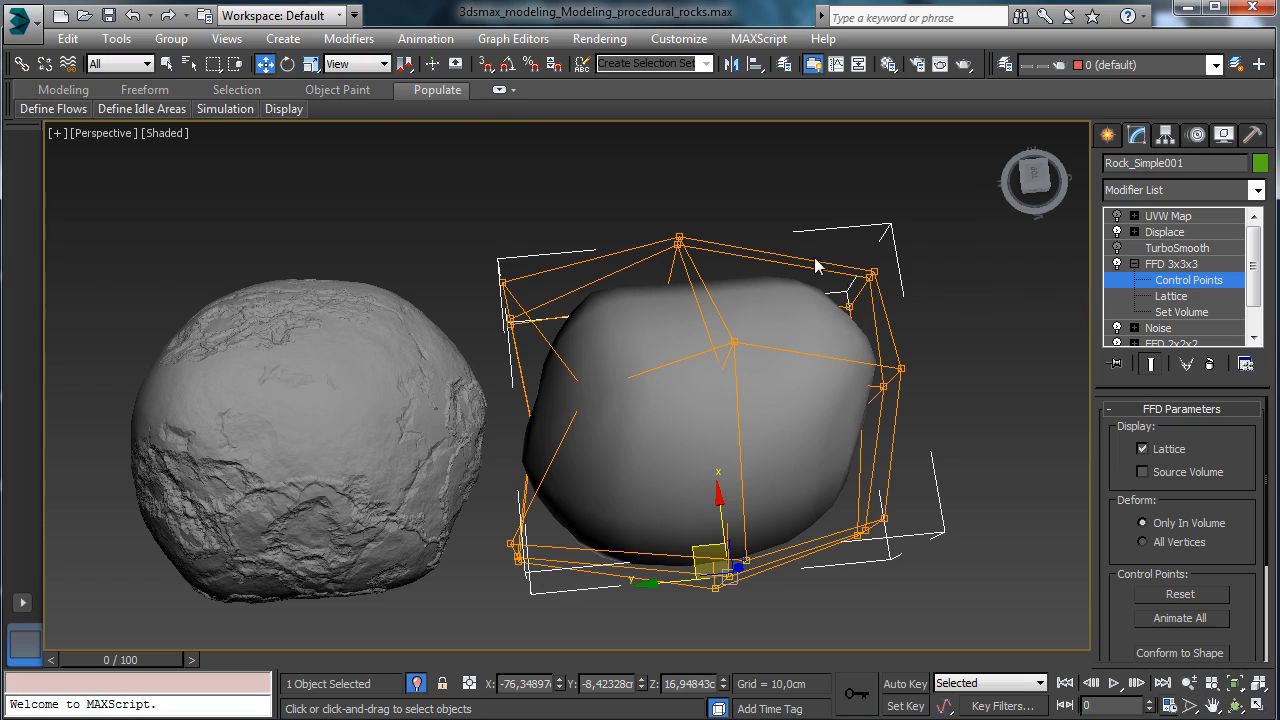
# - Pull in the FFD control points on the side away from the original rock, leave control-point editing, and turn TurboSmooth back on
pyautogui.moveTo(953, 394); pyautogui.dragTo(953, 394)
pyautogui.moveTo(847, 305); pyautogui.dragTo(765, 270)
pyautogui.click(1134, 263)
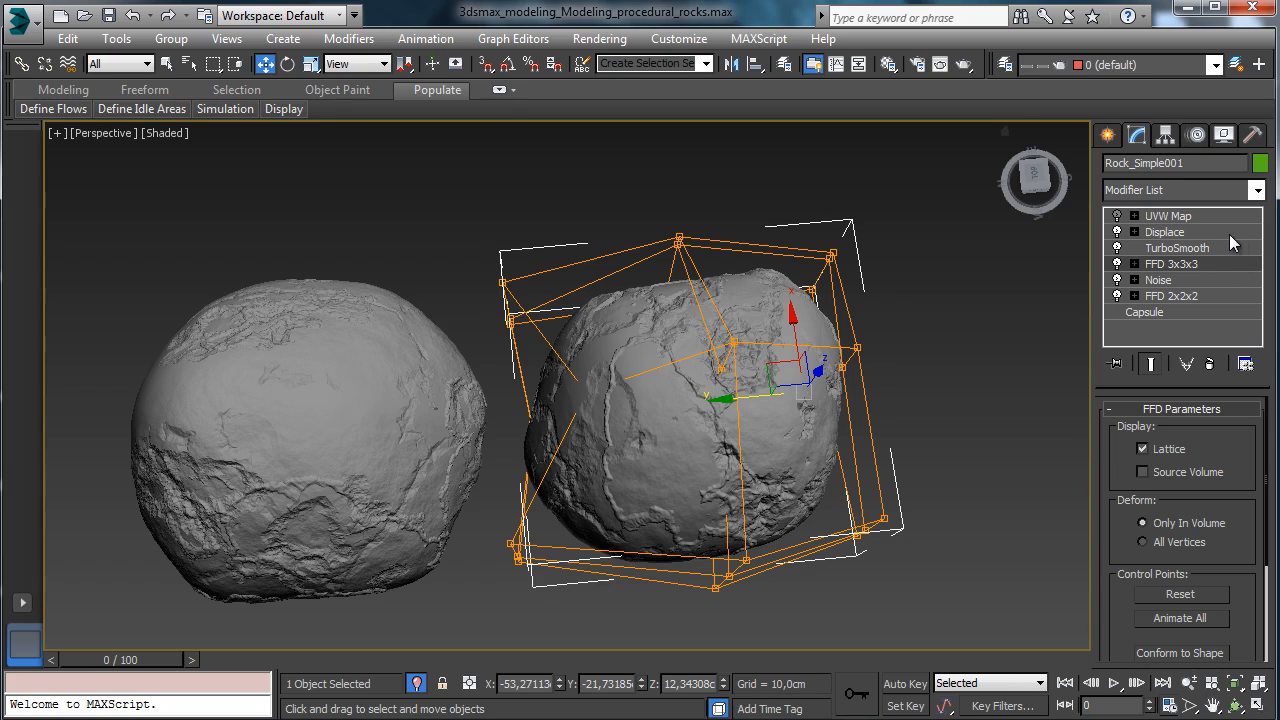
# - Check the reshaped clone's displaced surface from several angles and end the isolation of the two rocks
pyautogui.click(1235, 706)
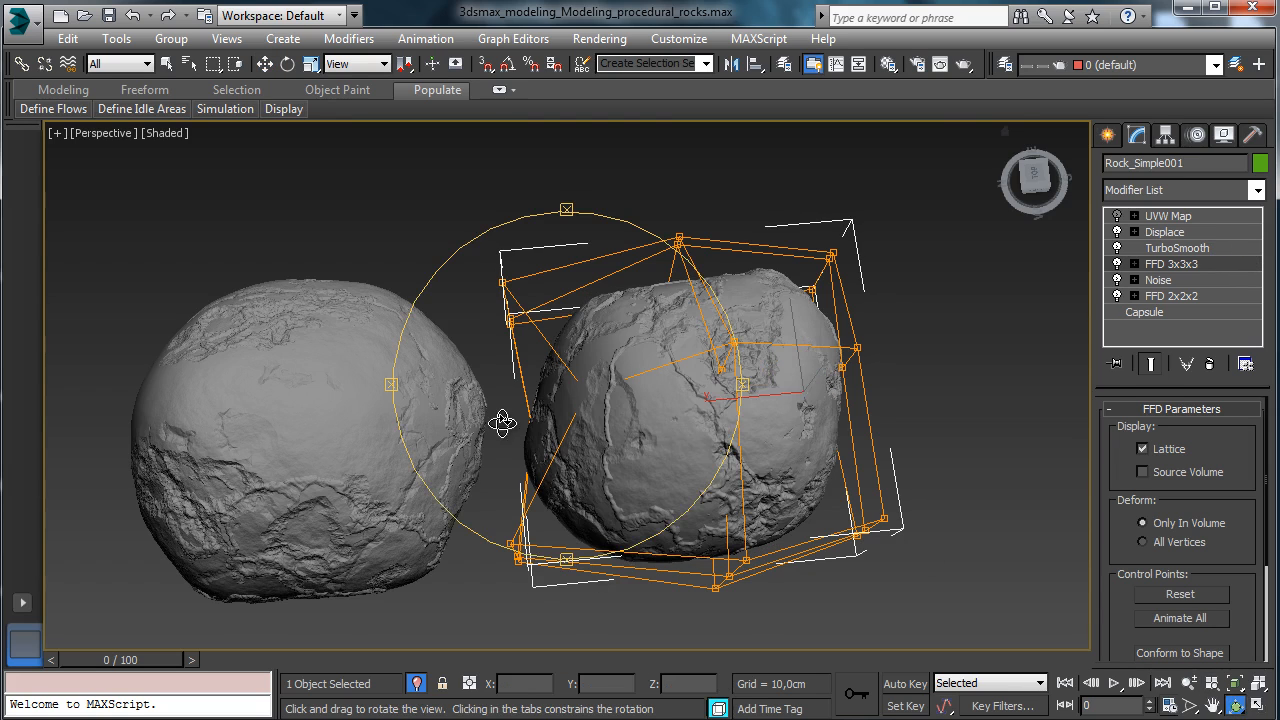
pyautogui.moveTo(503, 423); pyautogui.dragTo(1176, 312)
pyautogui.moveTo(531, 347); pyautogui.dragTo(671, 408)
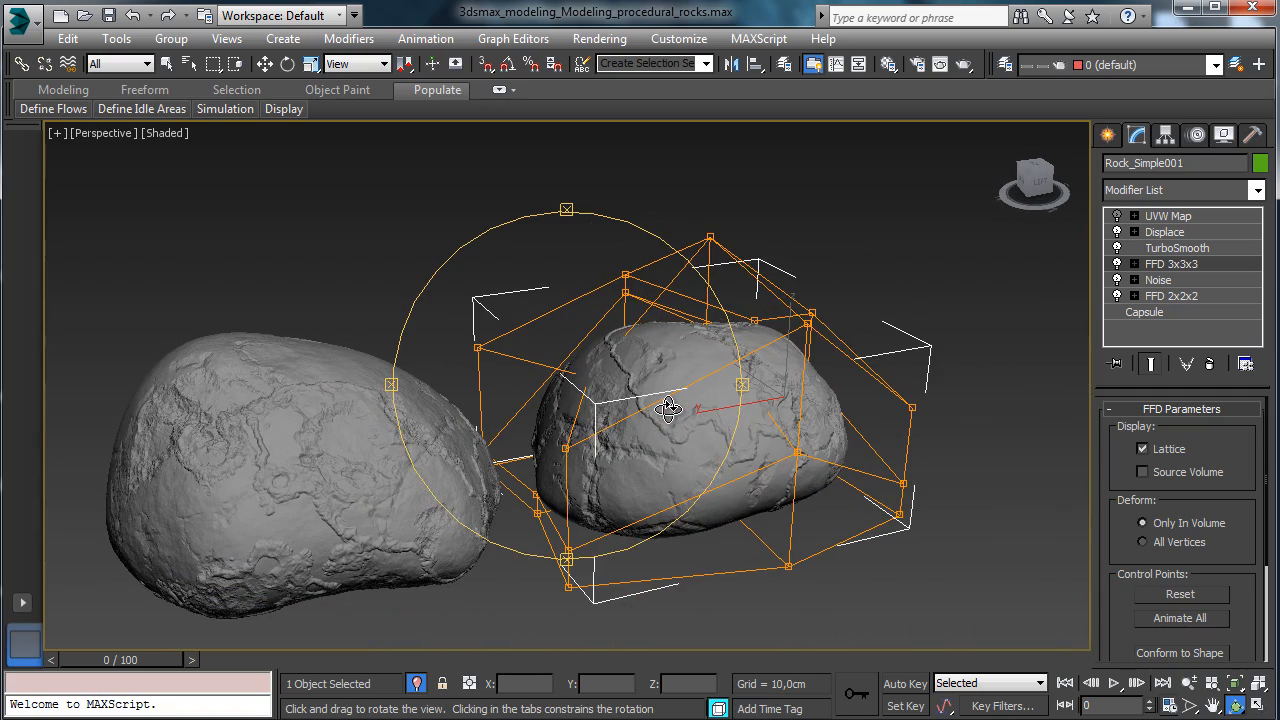
pyautogui.click(418, 683)
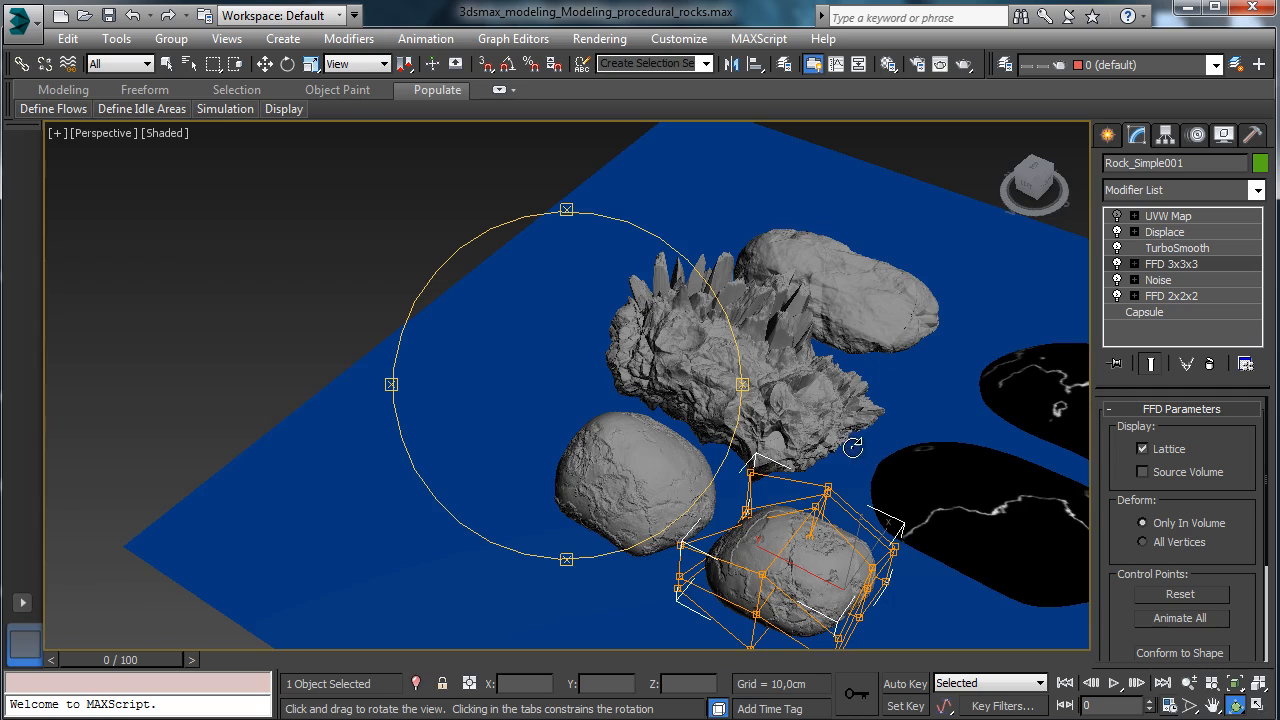
# - Compare the cloned rock with the original, the crystal rock and the other rocks in the full scene
pyautogui.click(1235, 683)
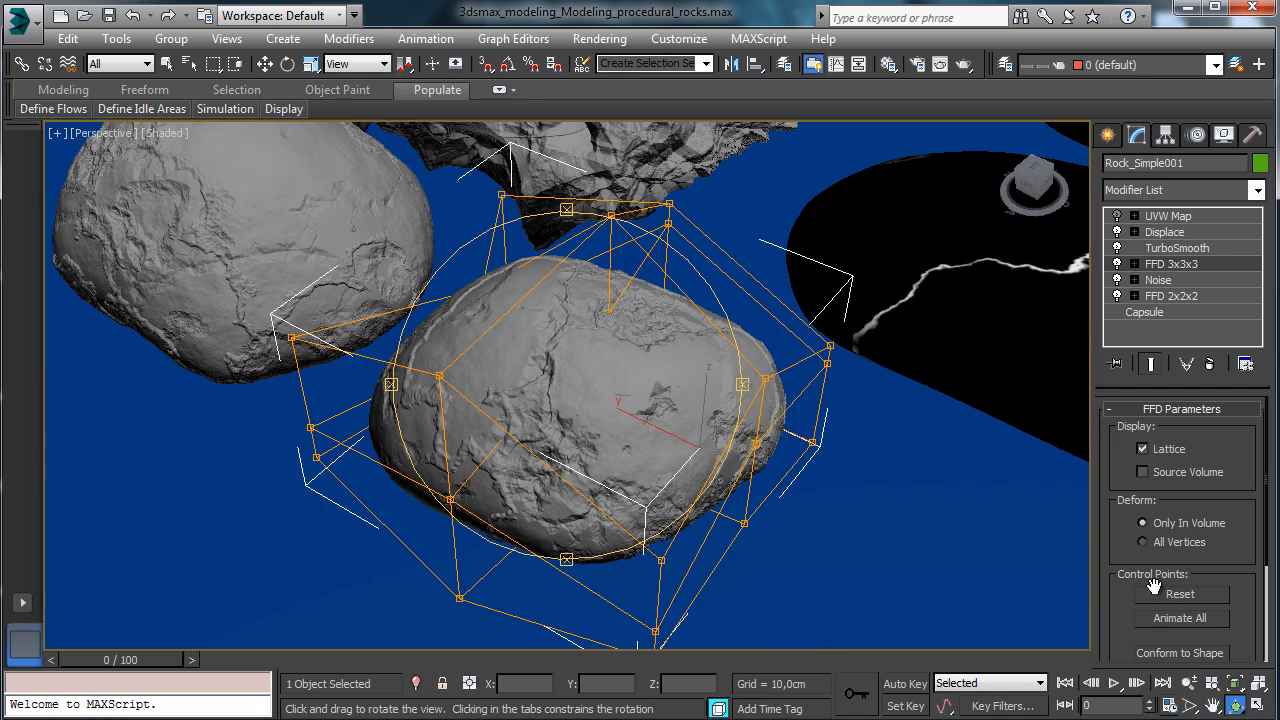
pyautogui.click(1189, 683)
pyautogui.moveTo(677, 384); pyautogui.dragTo(520, 558)
pyautogui.click(1212, 706)
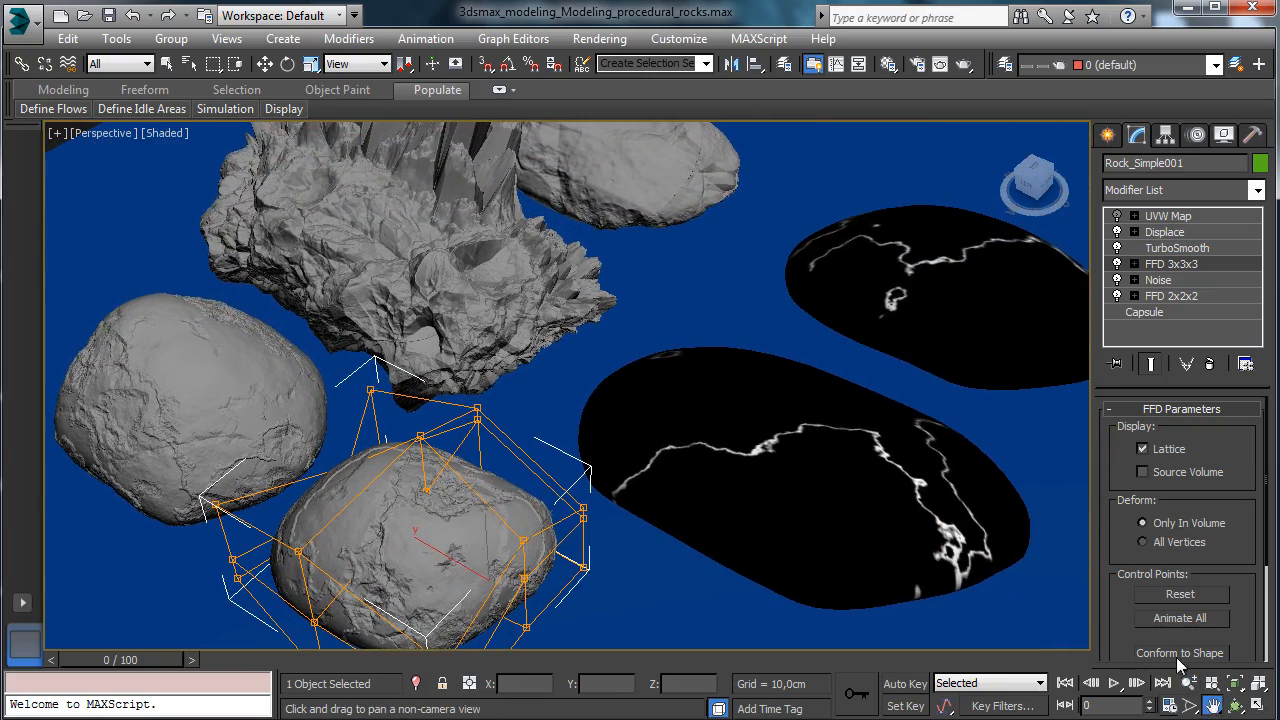
pyautogui.click(1189, 683)
pyautogui.moveTo(677, 474)
pyautogui.mouseDown()
pyautogui.moveTo(681, 506)
pyautogui.moveTo(678, 494)
pyautogui.mouseUp()
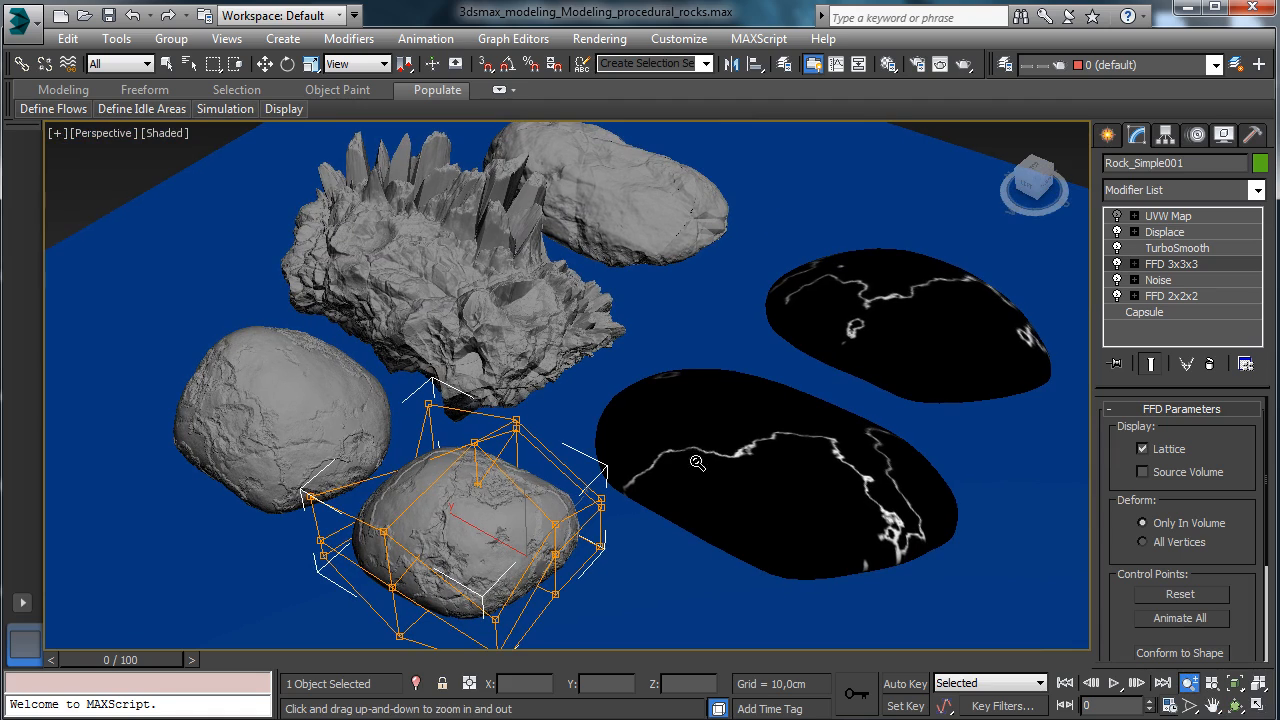
pyautogui.click(166, 64)
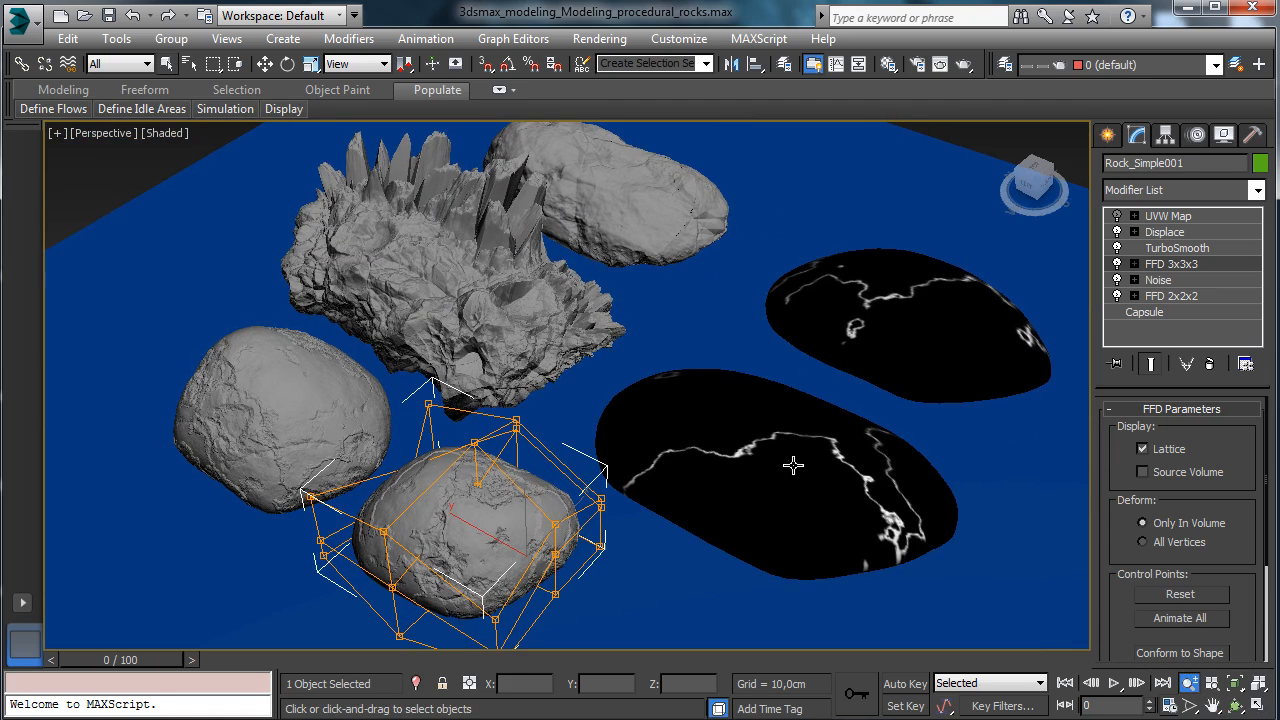